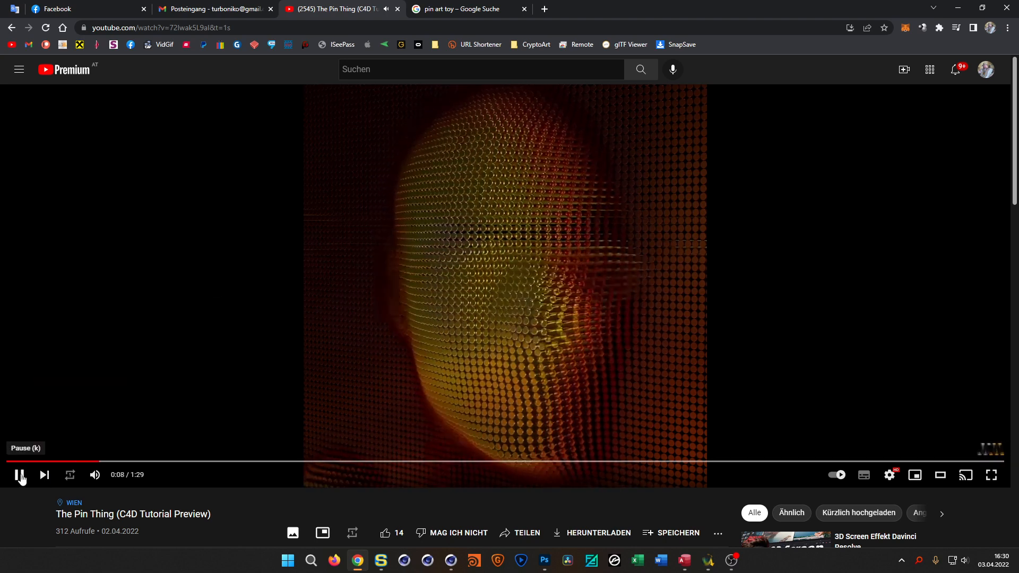
- Pause the preview video and open the Rocket Lasso live stream linked in its description
click(20, 475)
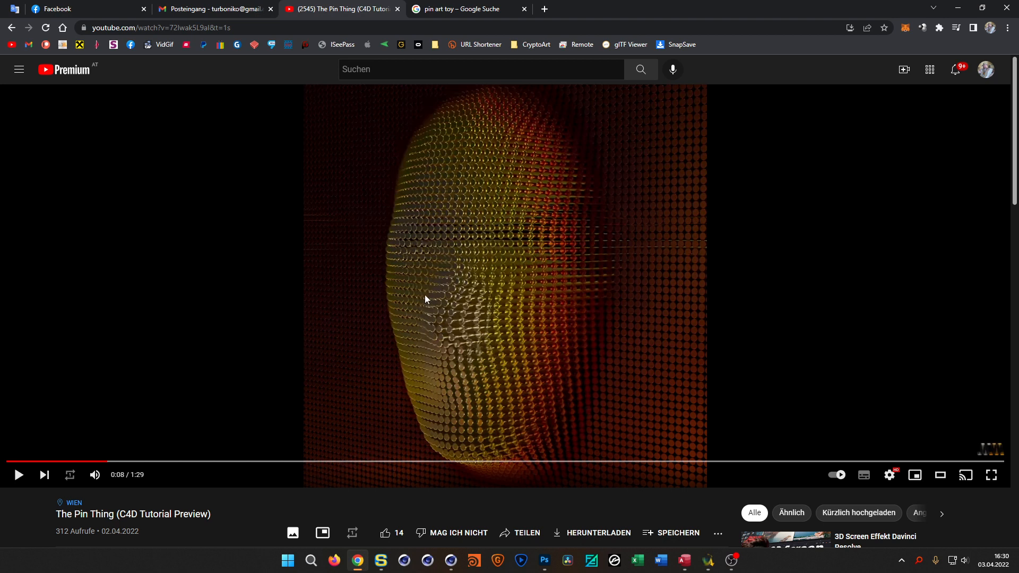
scroll(394, 316, down, 5)
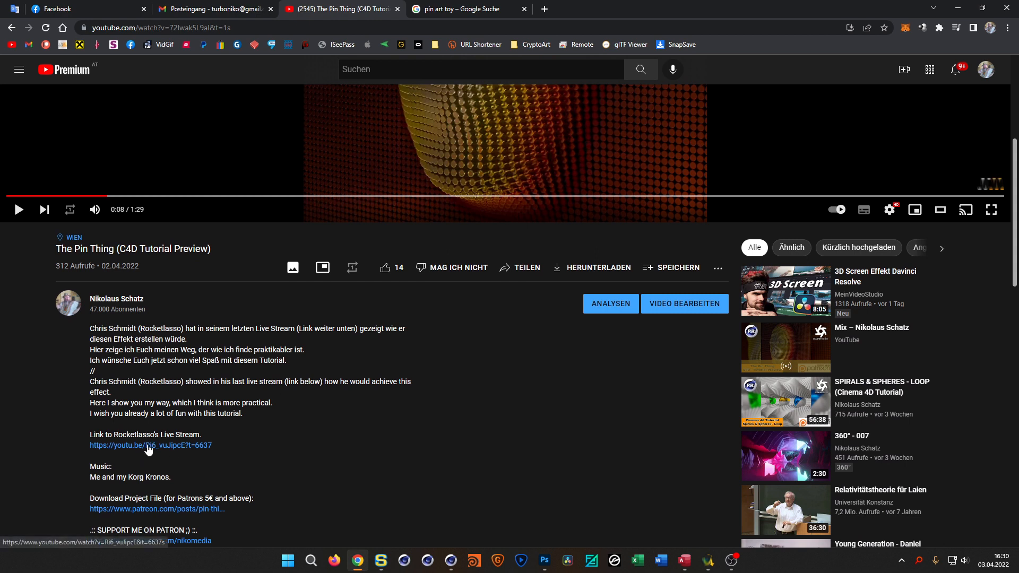
click(148, 447)
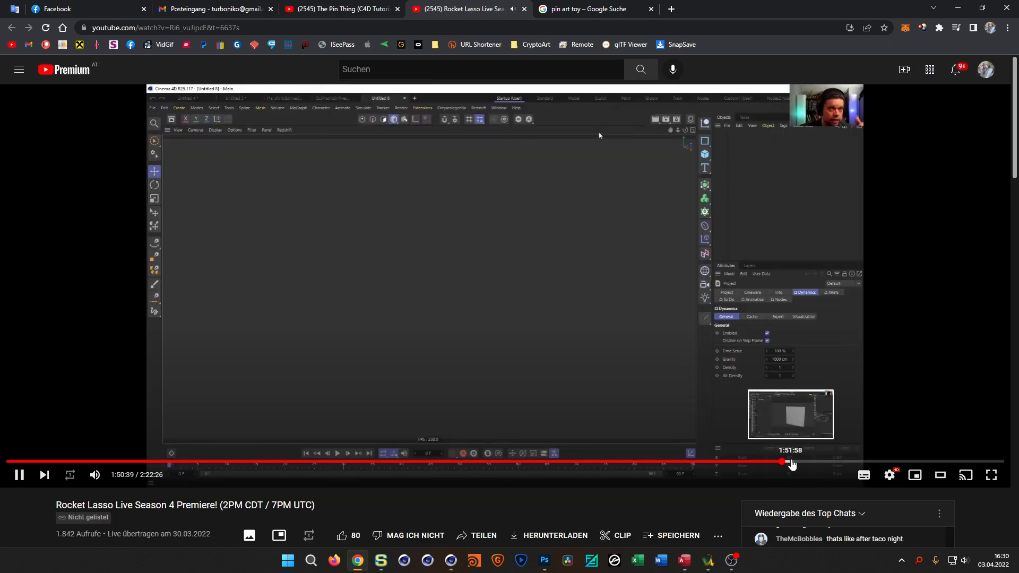
- Mute the live stream, skim ahead through the pin effect demonstration and pause at 2:04:09
click(92, 477)
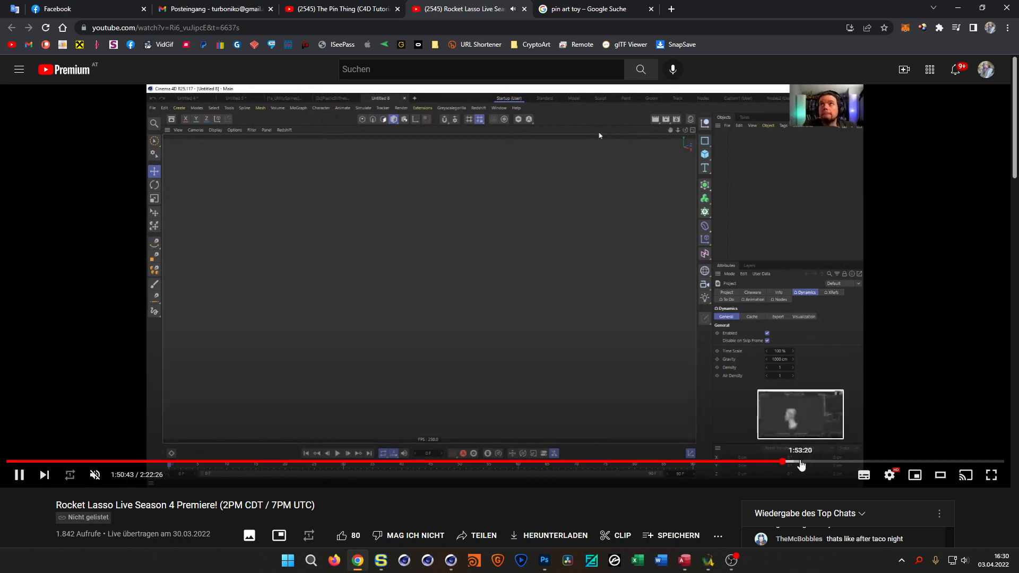
click(815, 463)
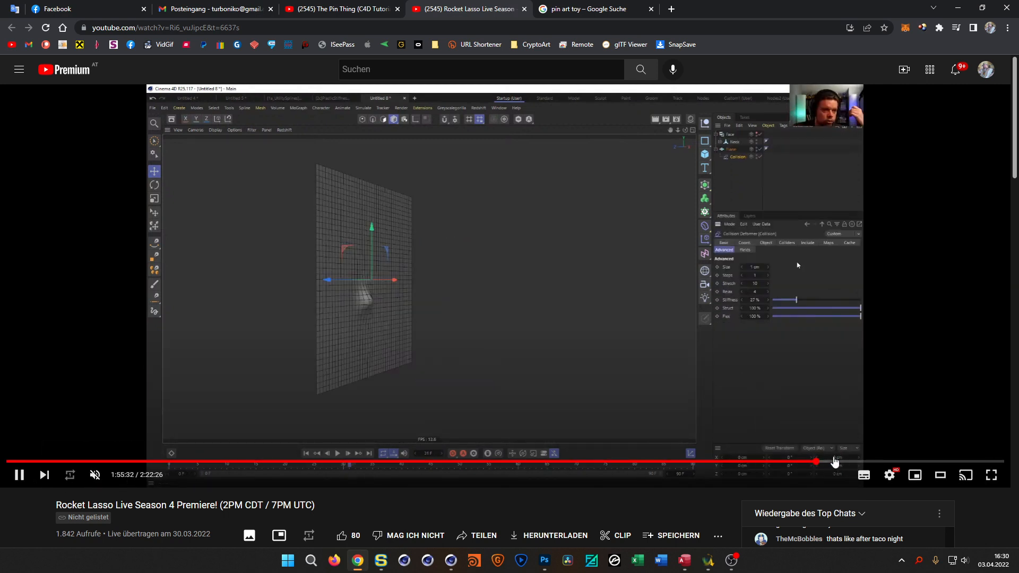
click(860, 462)
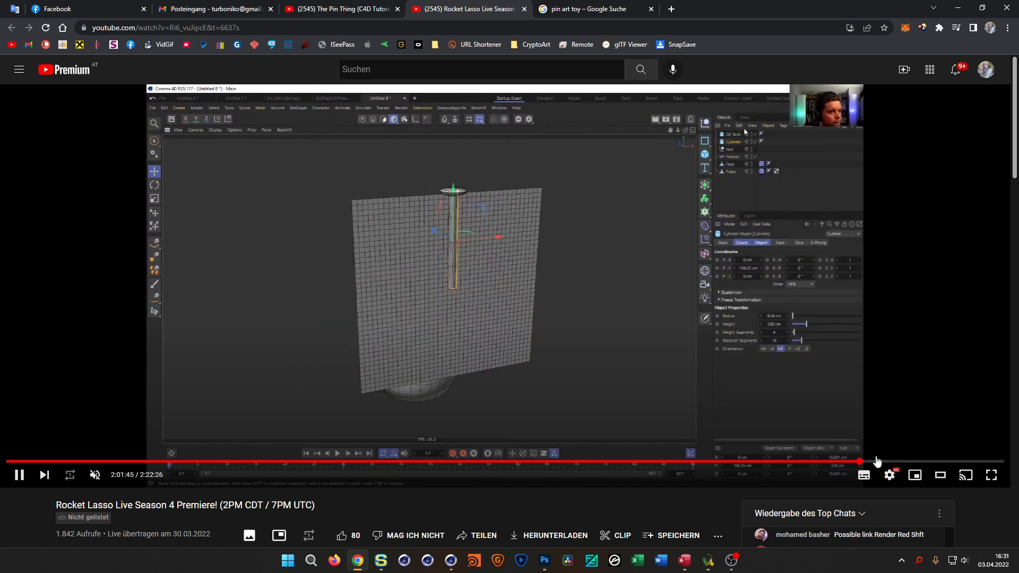
click(877, 462)
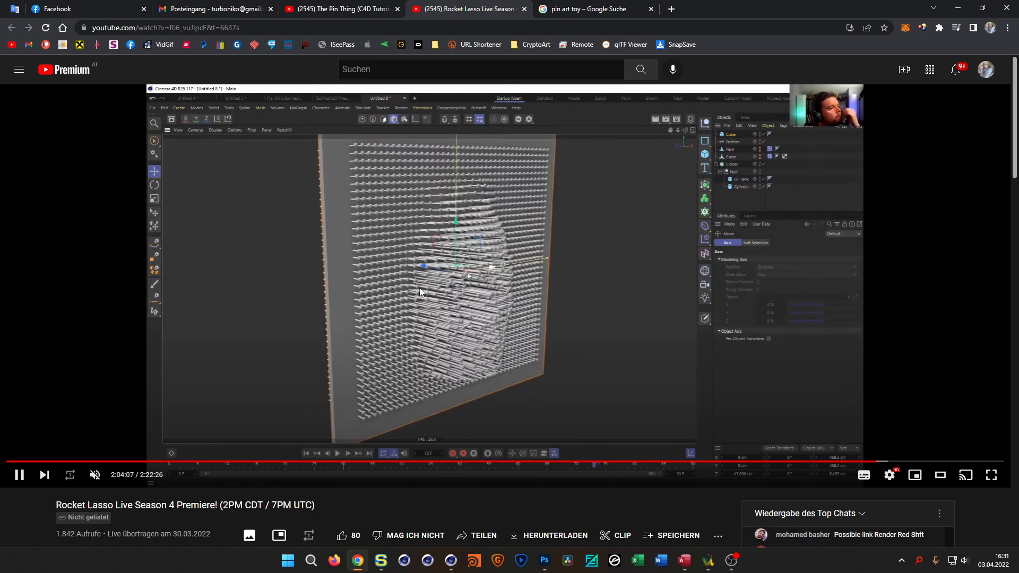
click(523, 315)
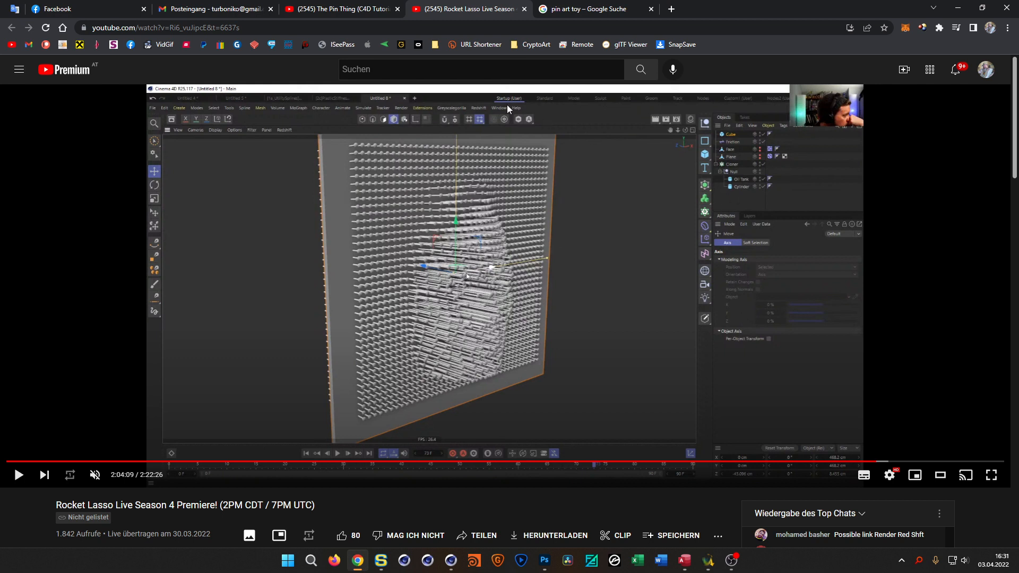
- Look at the pin art toy image results, then play the pin effect preview video muted and pause it at 0:39
click(595, 16)
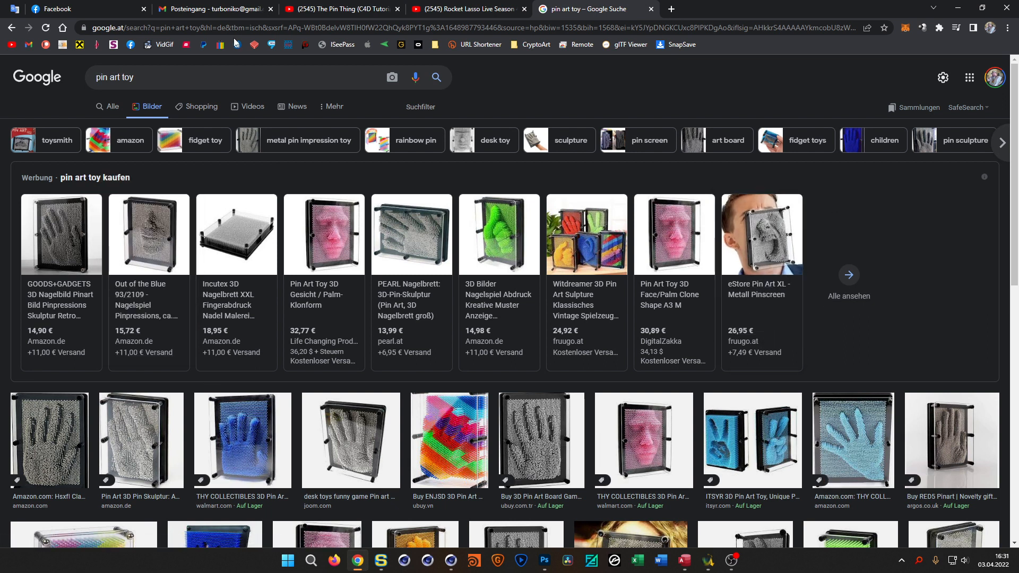
click(332, 9)
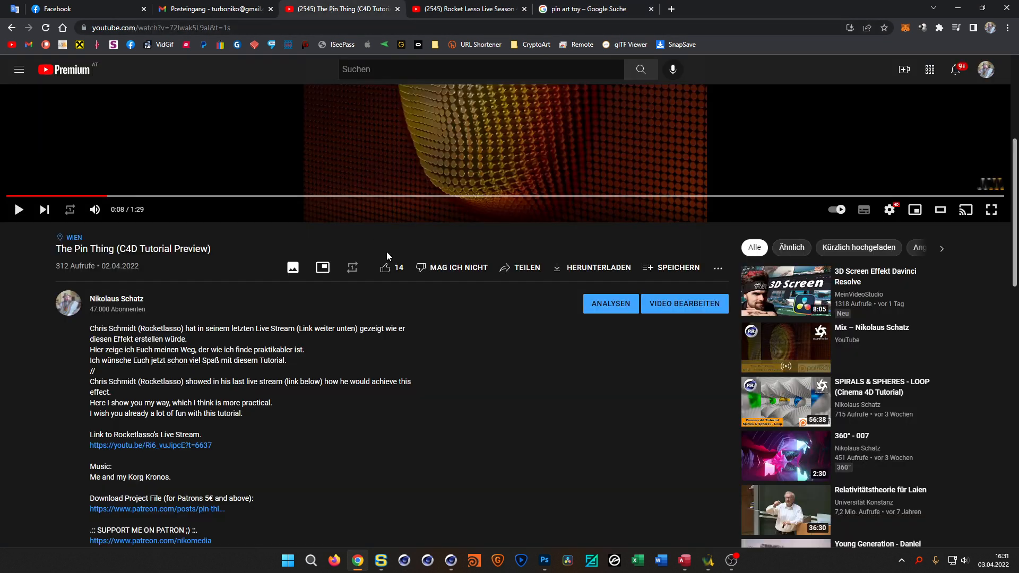
scroll(387, 252, up, 5)
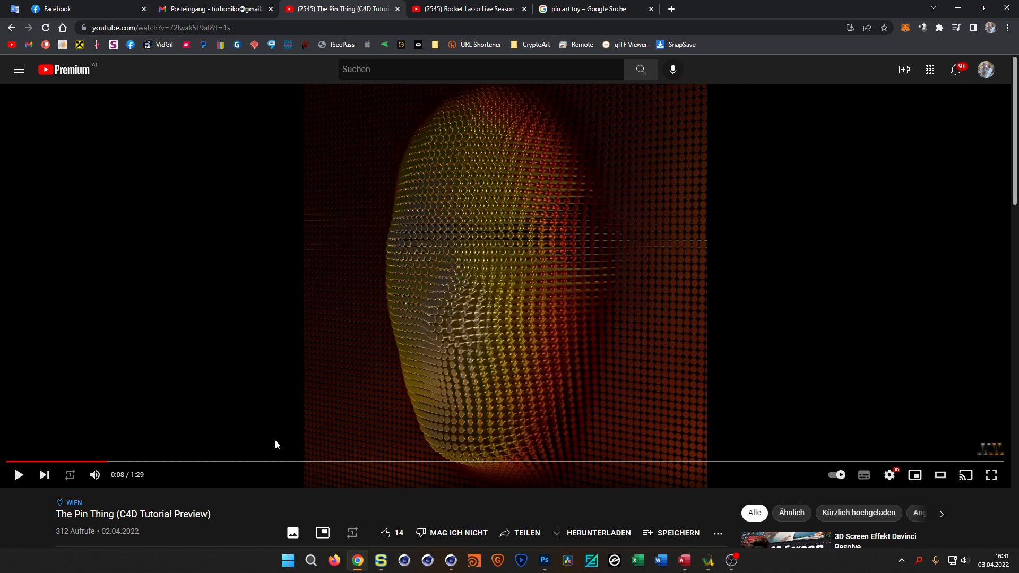
click(304, 377)
click(100, 478)
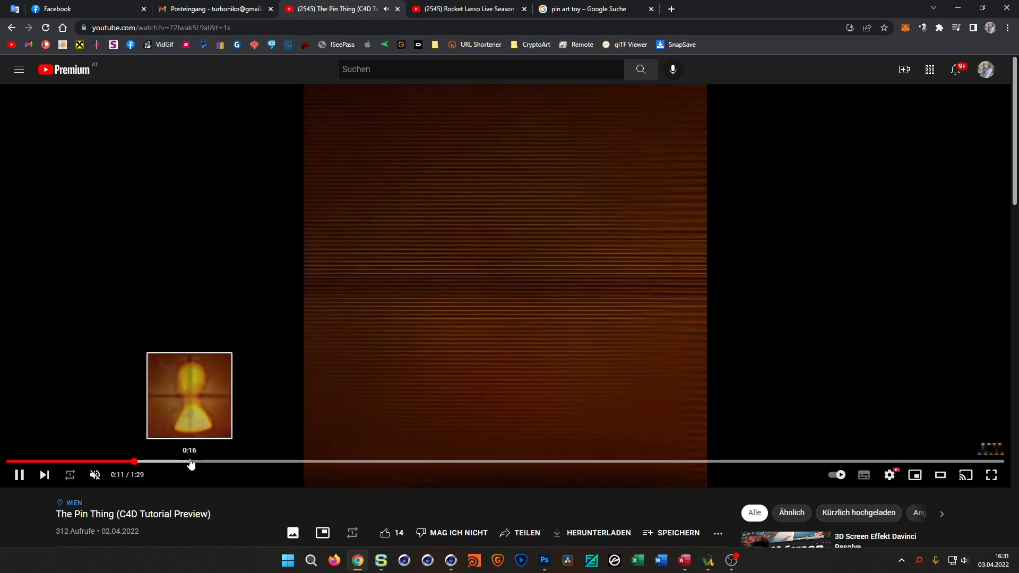
drag(191, 463, 285, 463)
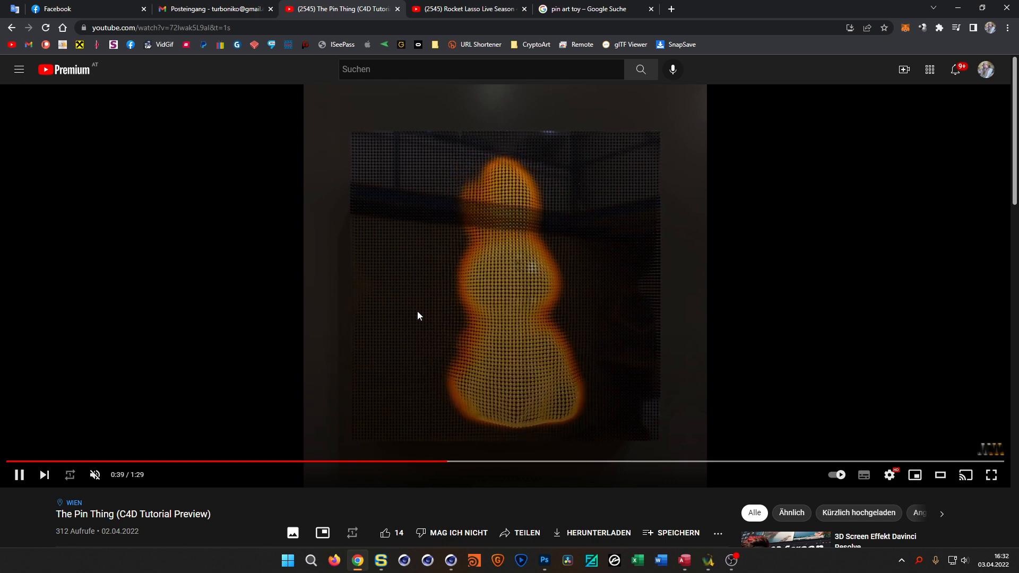
click(450, 321)
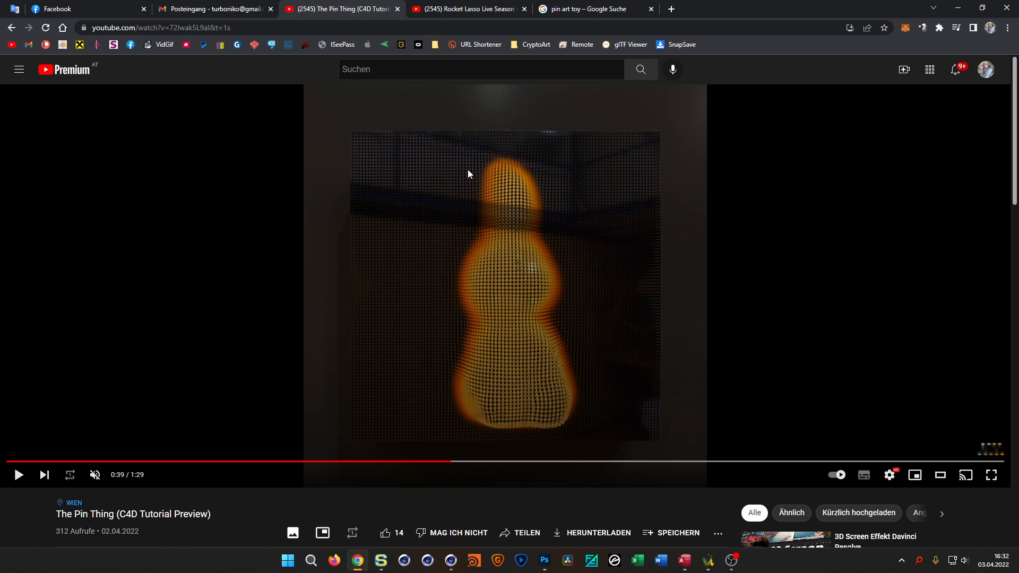
- Switch to Cinema 4D and add a Cylinder primitive with its orientation set to +Z
click(958, 10)
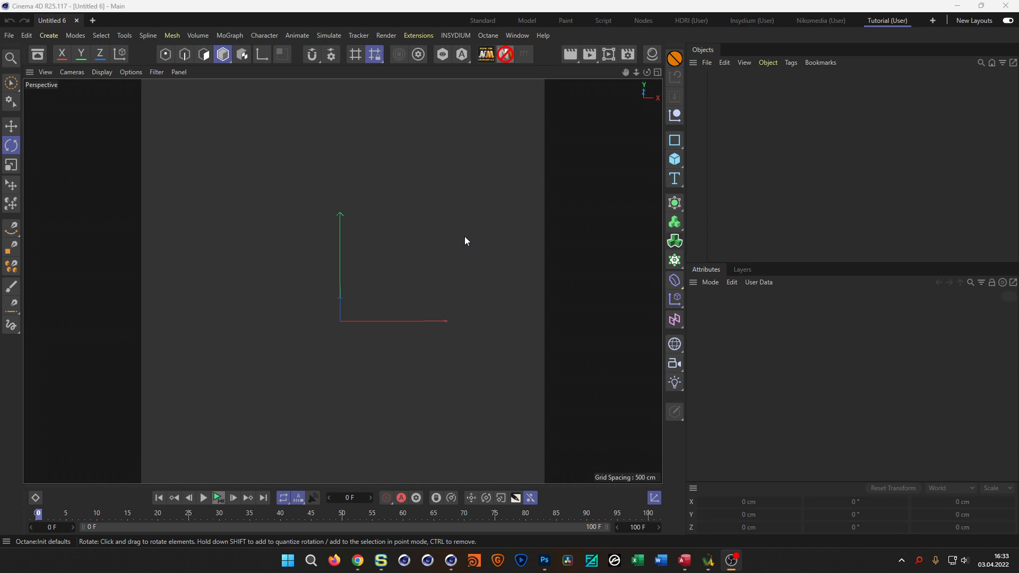
alt+drag(340, 309, 371, 310)
click(679, 168)
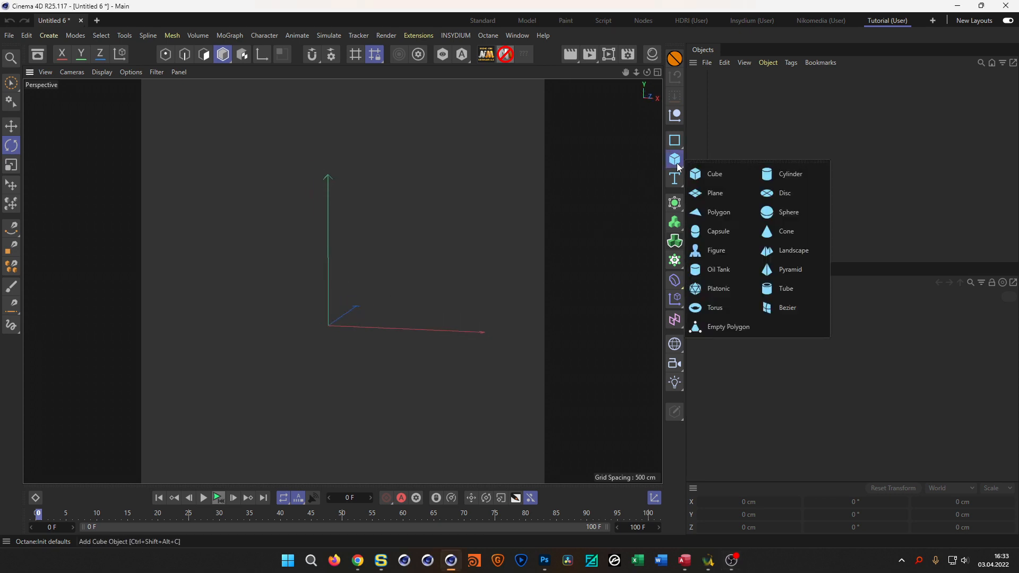
click(802, 171)
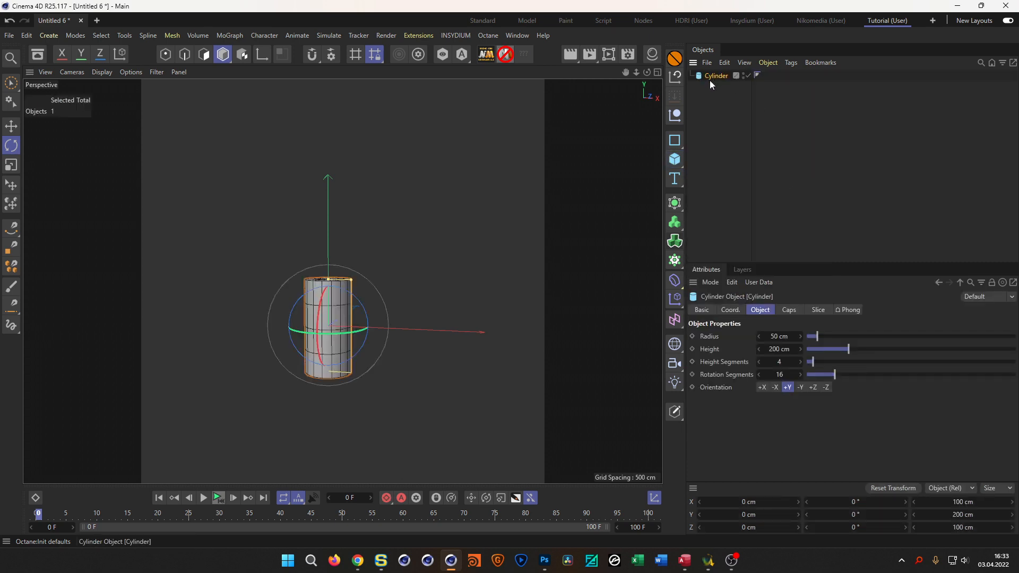
click(814, 387)
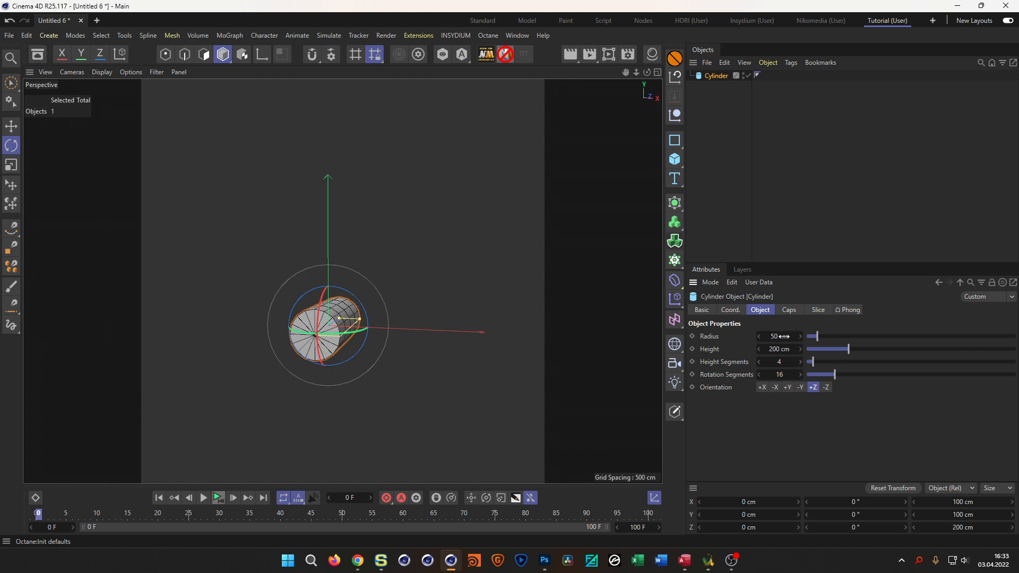
- Set the cylinder's radius to 2 cm, its height to 100 cm and its height segments to 1
click(780, 337)
text(2)
key(Tab)
text(100)
key(Return)
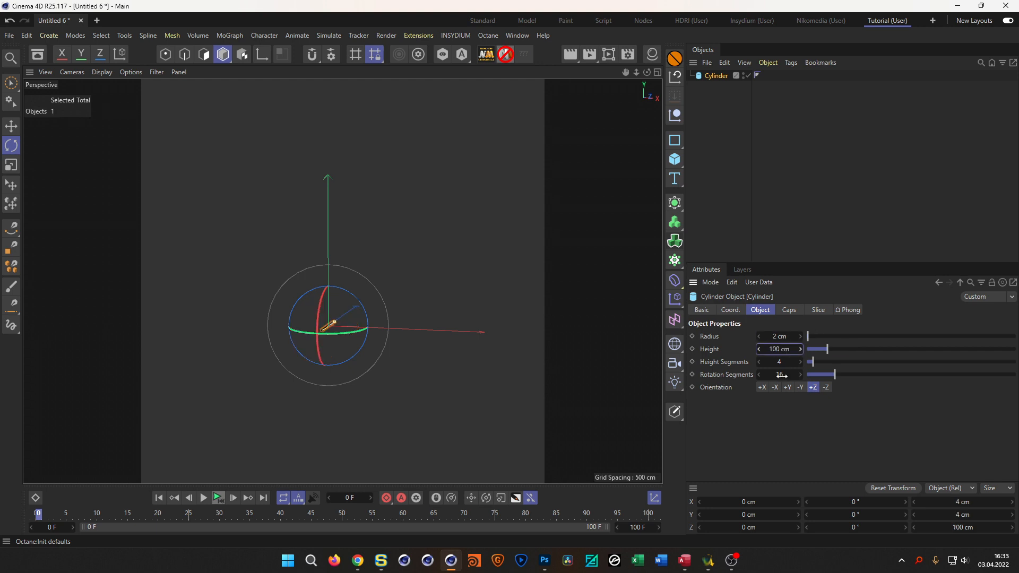
alt+right_drag(319, 327, 391, 302)
mouse_move(390, 302)
alt+mouse_down()
mouse_move(376, 303)
mouse_move(406, 294)
alt+mouse_up()
drag(782, 361, 709, 378)
alt+drag(387, 330, 419, 291)
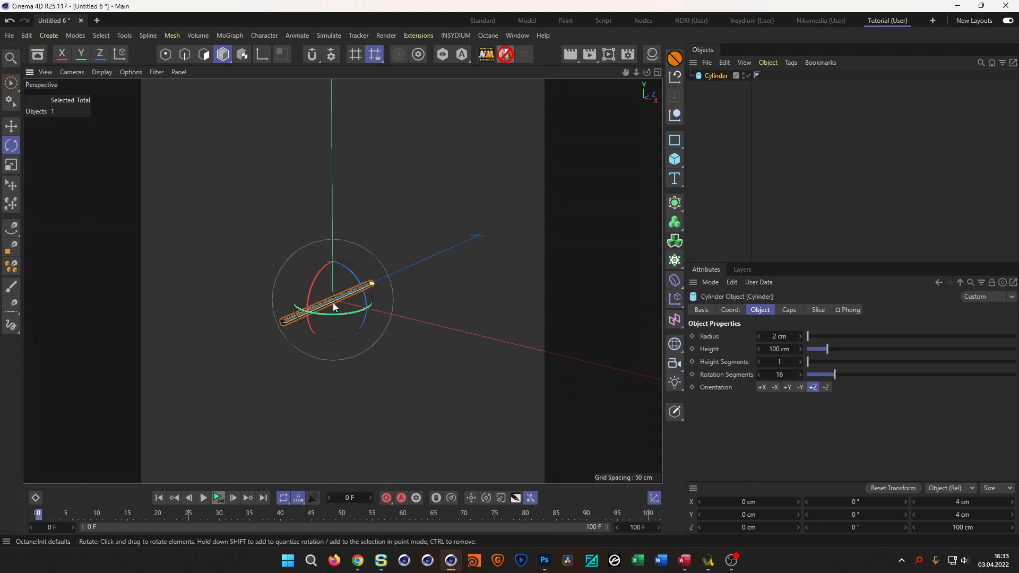
- Add the Geometry Axis node modifier from the asset library as a child of the cylinder
scroll(335, 302, down, 3)
alt+drag(293, 306, 298, 307)
alt+middle_drag(315, 308, 338, 330)
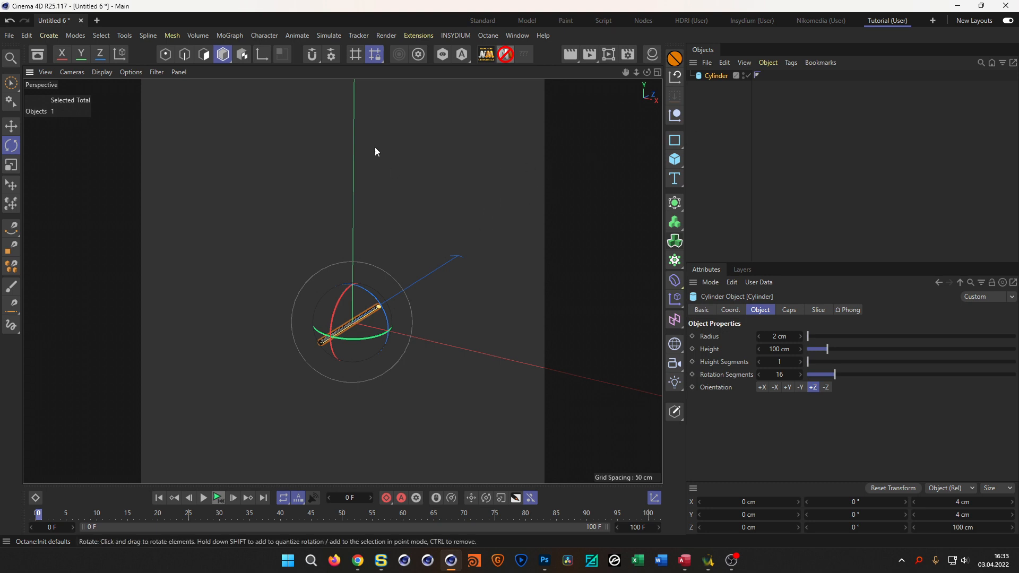
click(38, 54)
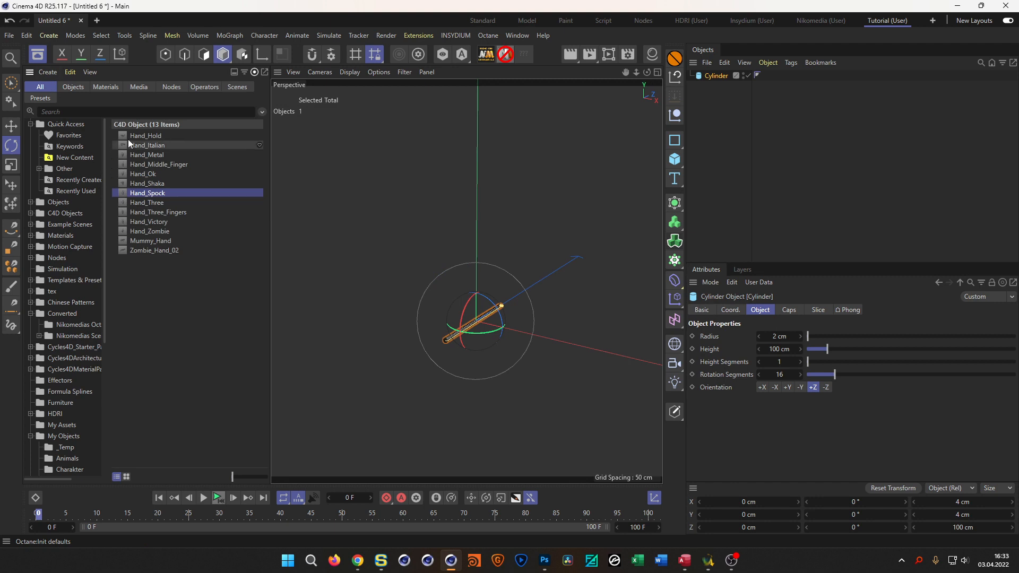
click(171, 87)
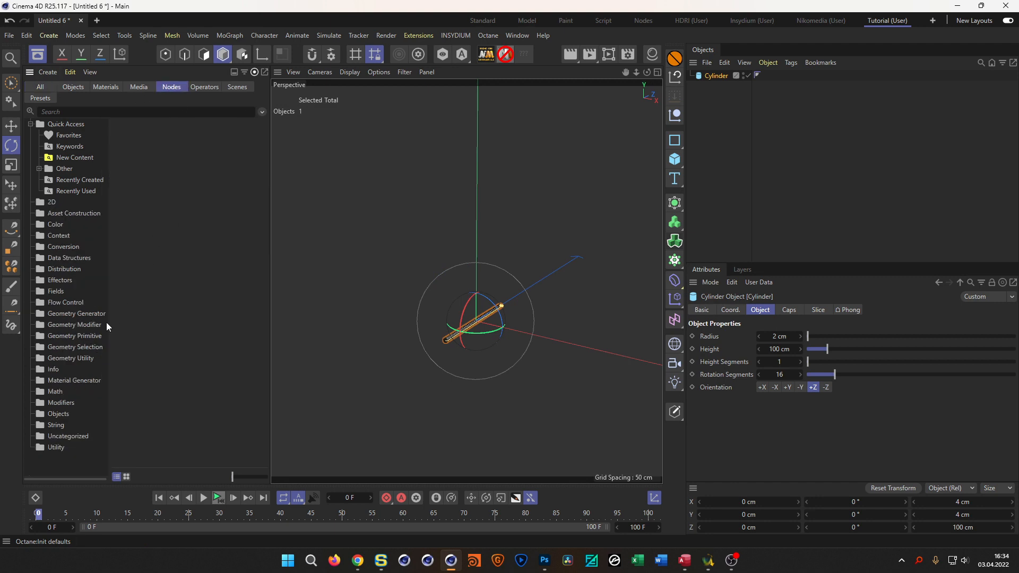
click(86, 325)
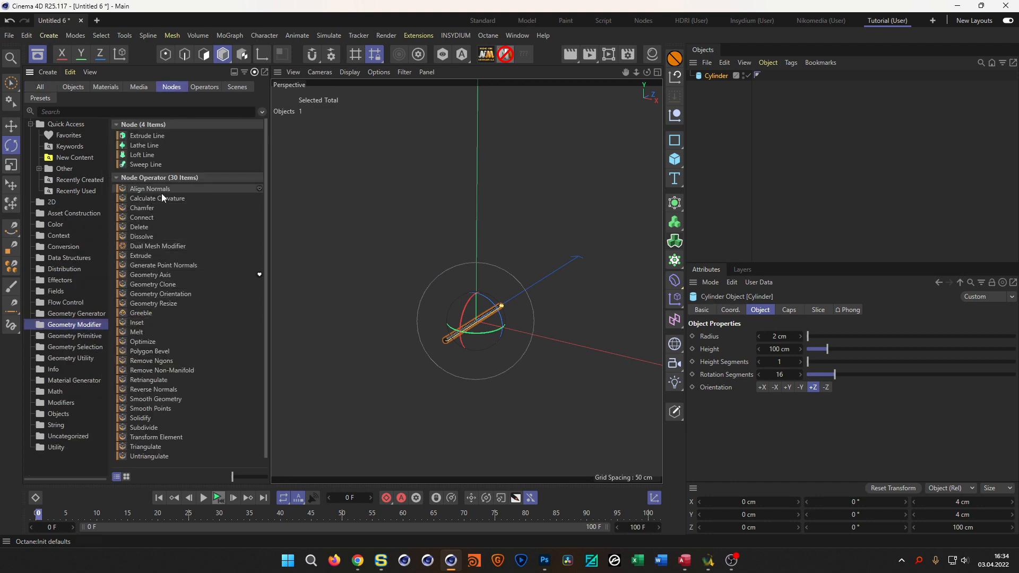
click(163, 277)
drag(163, 277, 718, 81)
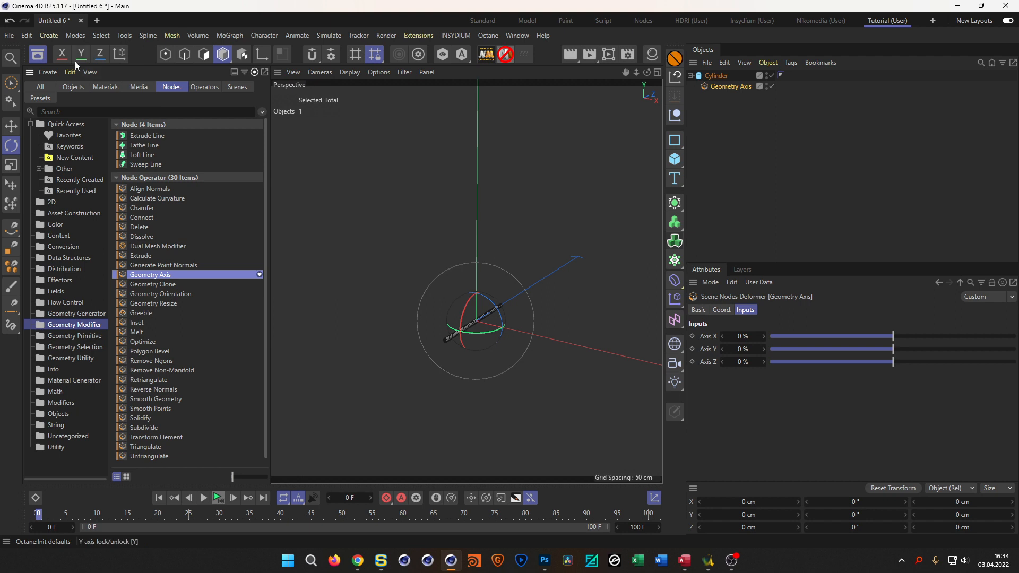
click(39, 55)
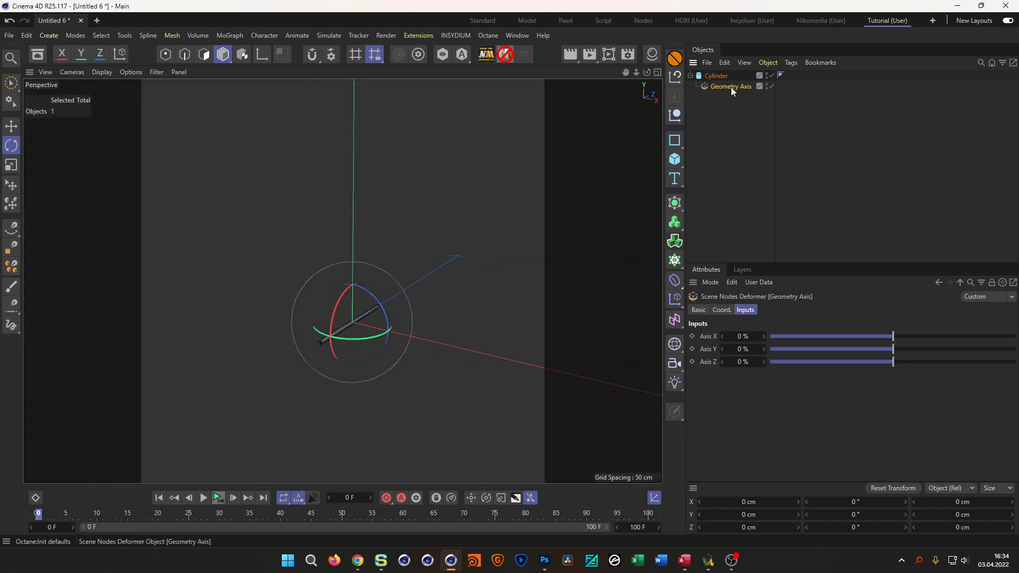
- Set the Geometry Axis modifier's Axis Z to -100 % to shift the axis to one end of the cylinder
drag(892, 362, 693, 371)
alt+drag(358, 328, 211, 333)
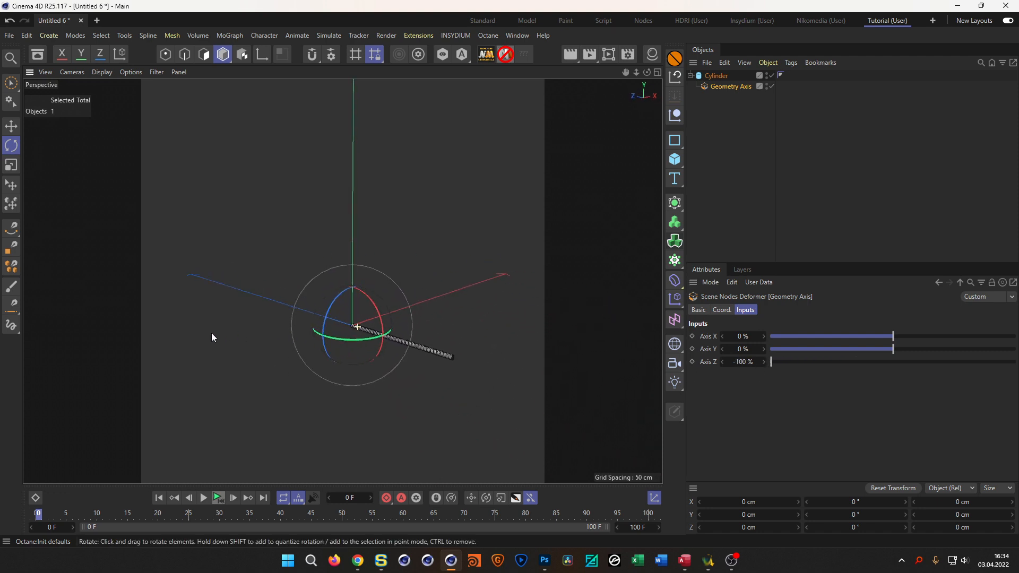
scroll(426, 323, up, 3)
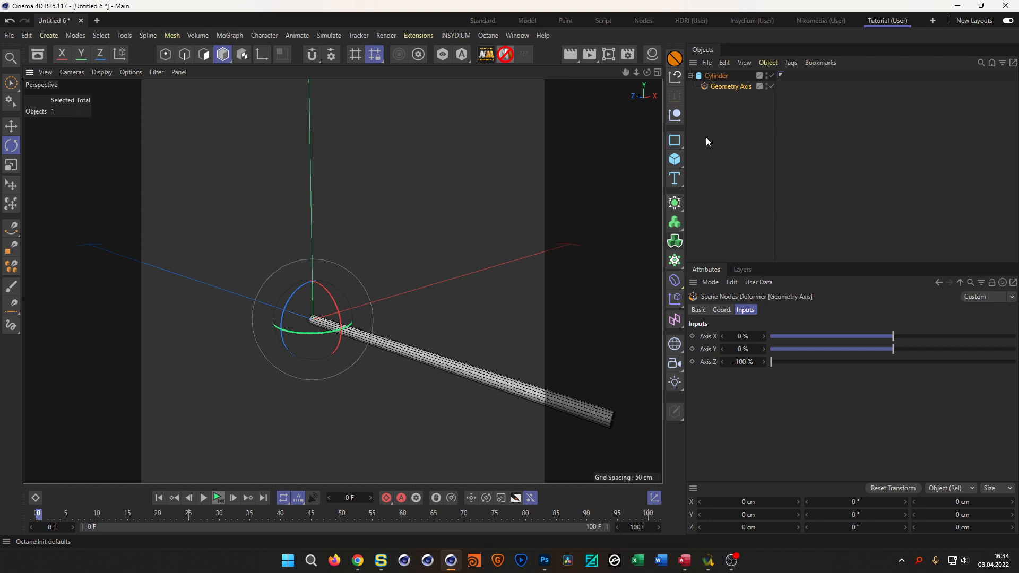
- Reduce the cylinder's rotation segments to 8
click(718, 76)
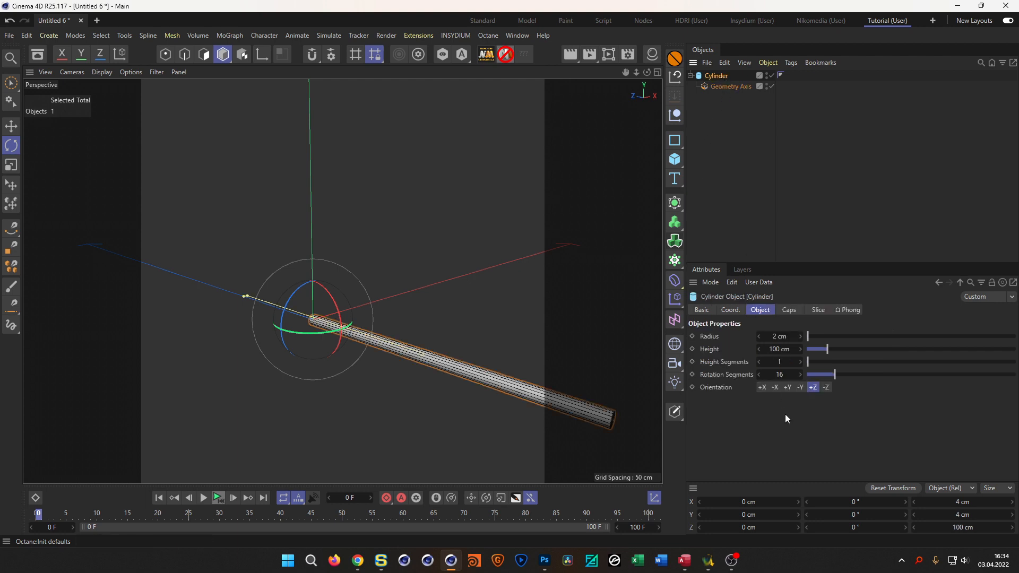
double_click(782, 375)
text(8)
key(Return)
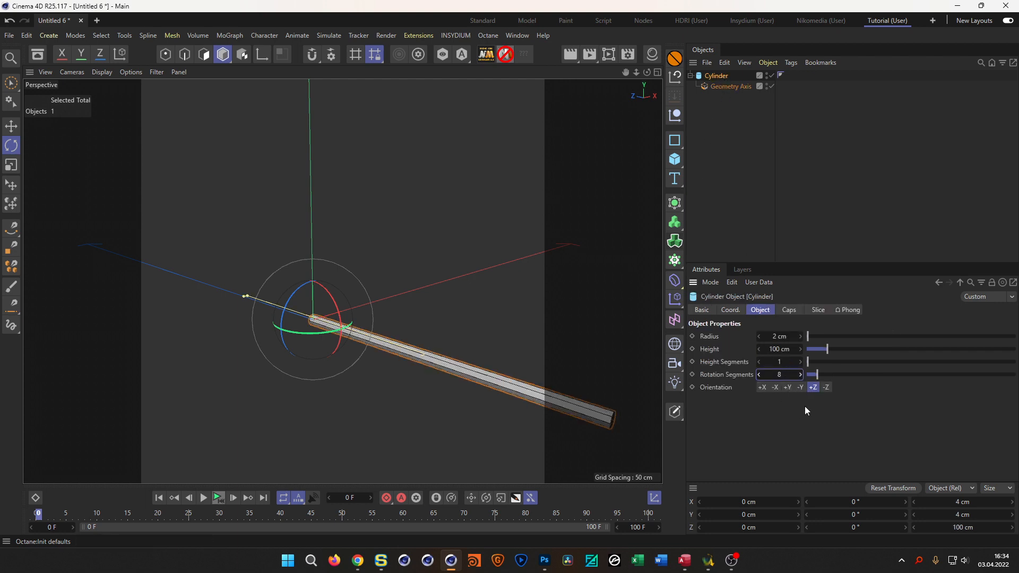
alt+drag(249, 301, 282, 295)
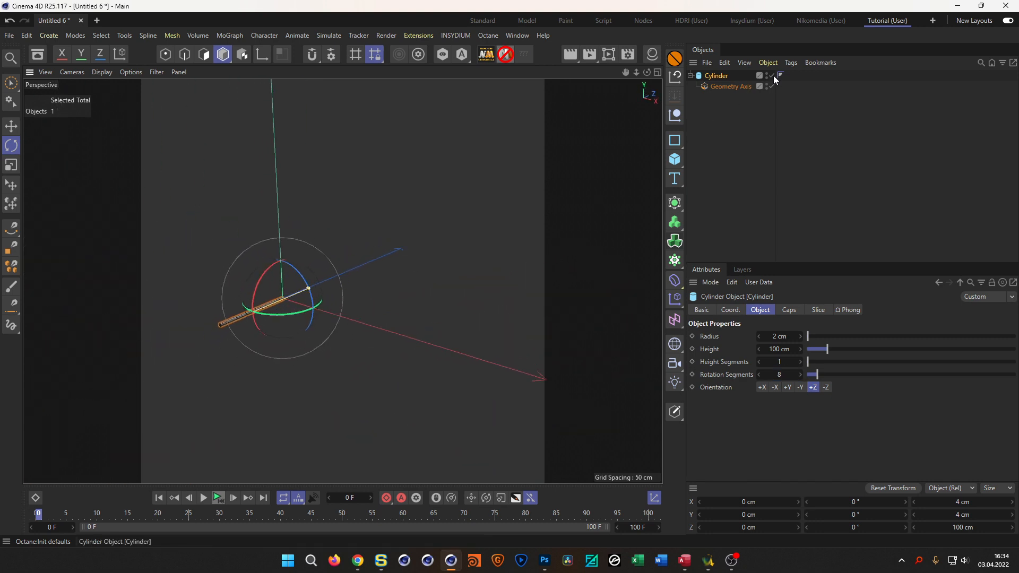
- Rename the cylinder as Pin and hide it in the viewport and the render
double_click(722, 76)
text(Pin)
key(Return)
click(768, 76)
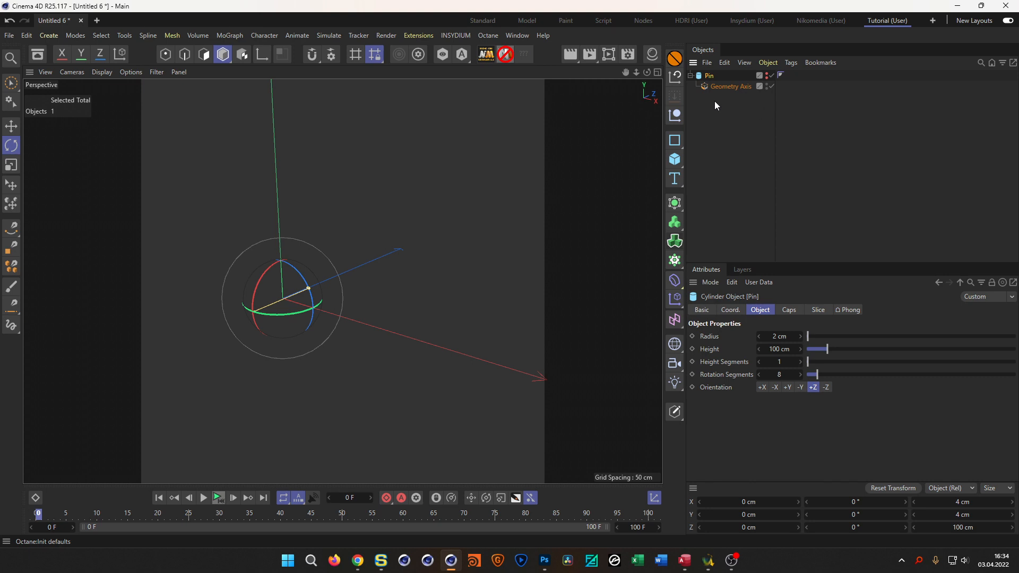
click(691, 76)
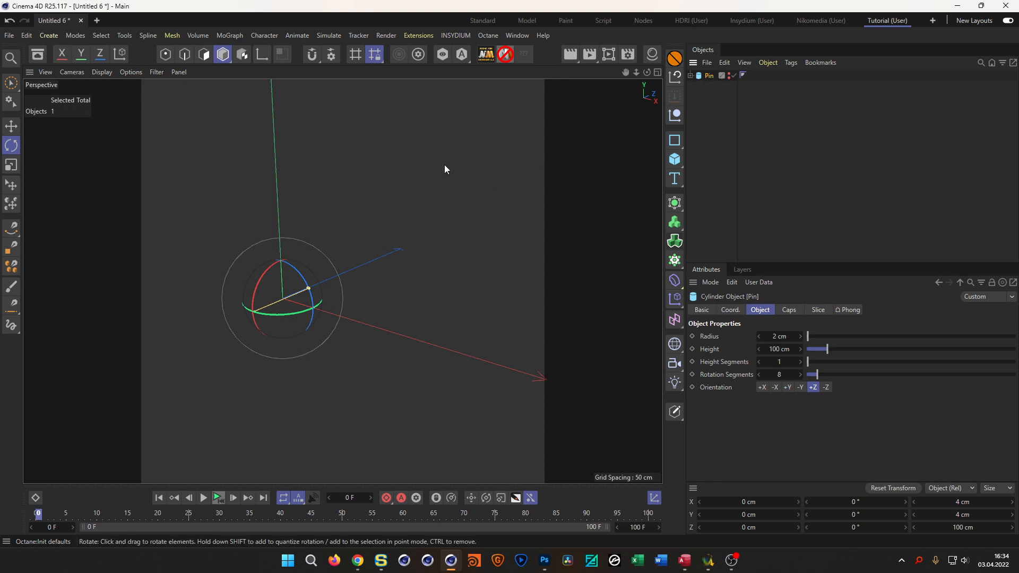
- Add a Polygon primitive to the scene
click(674, 159)
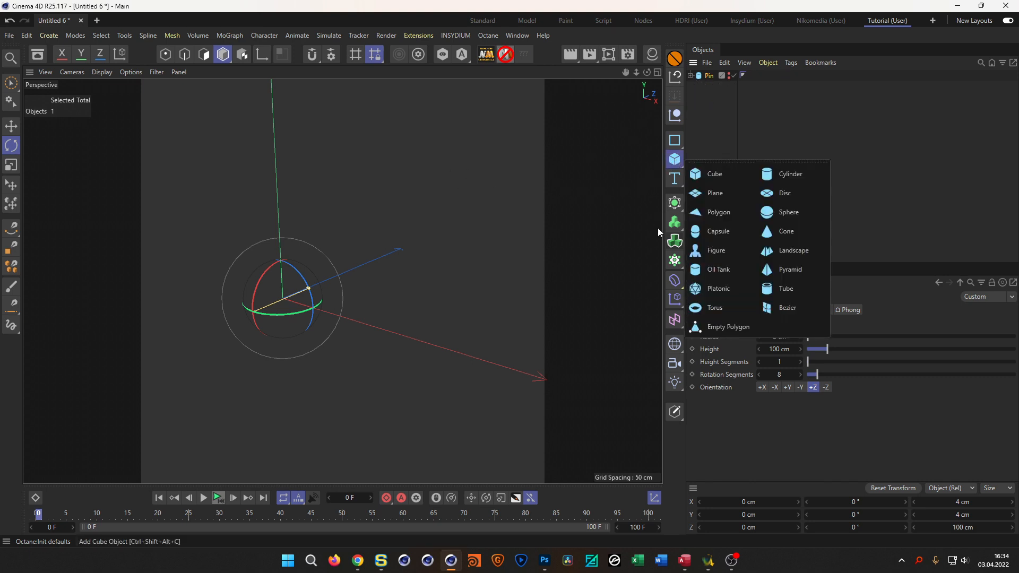
click(726, 222)
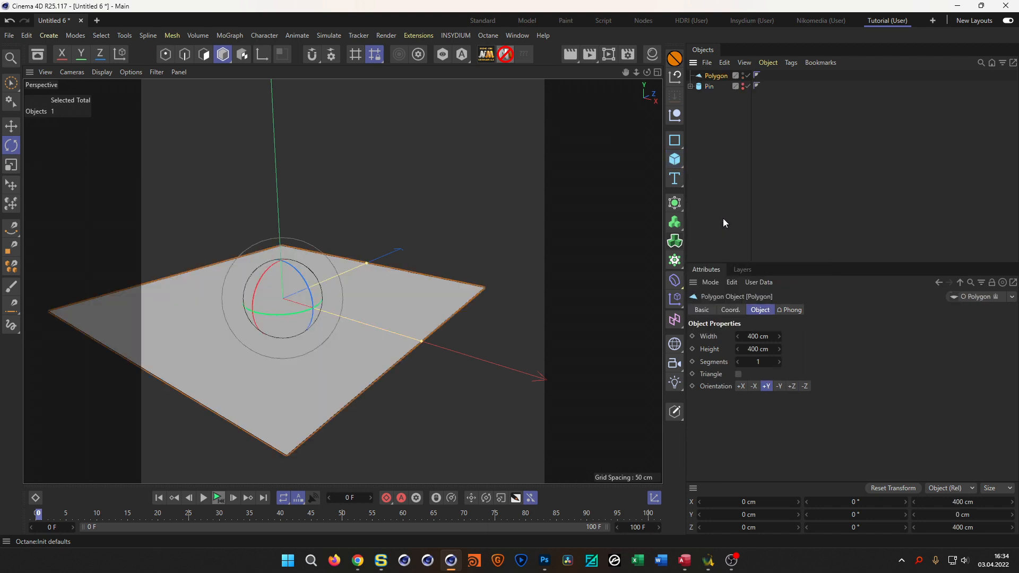
- Orient the polygon along +Z and set its segments to 100
click(791, 386)
mouse_move(345, 313)
alt+mouse_down()
mouse_move(377, 281)
mouse_move(409, 310)
mouse_move(380, 318)
mouse_move(357, 299)
alt+mouse_up()
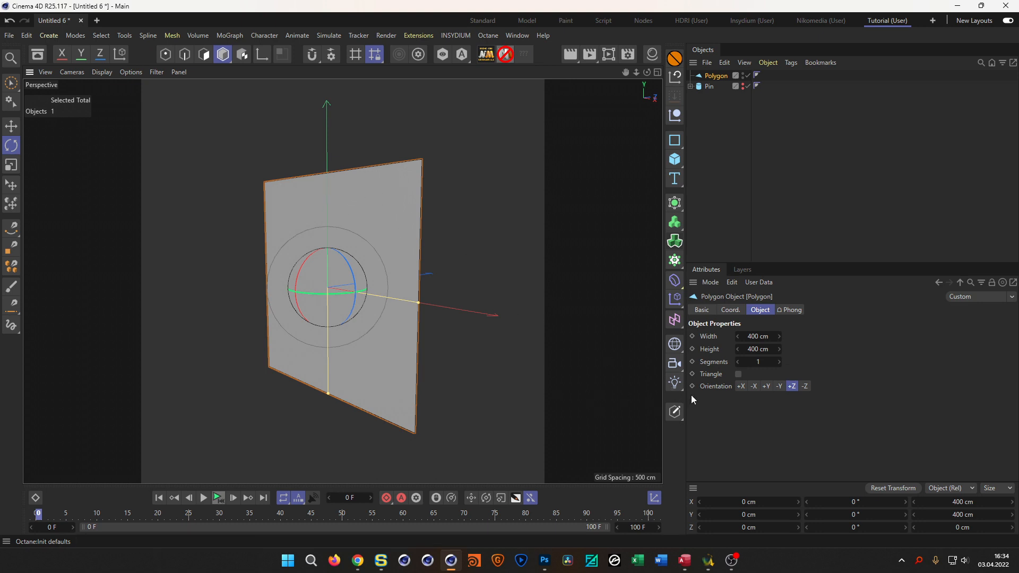
click(752, 364)
text(100)
key(Return)
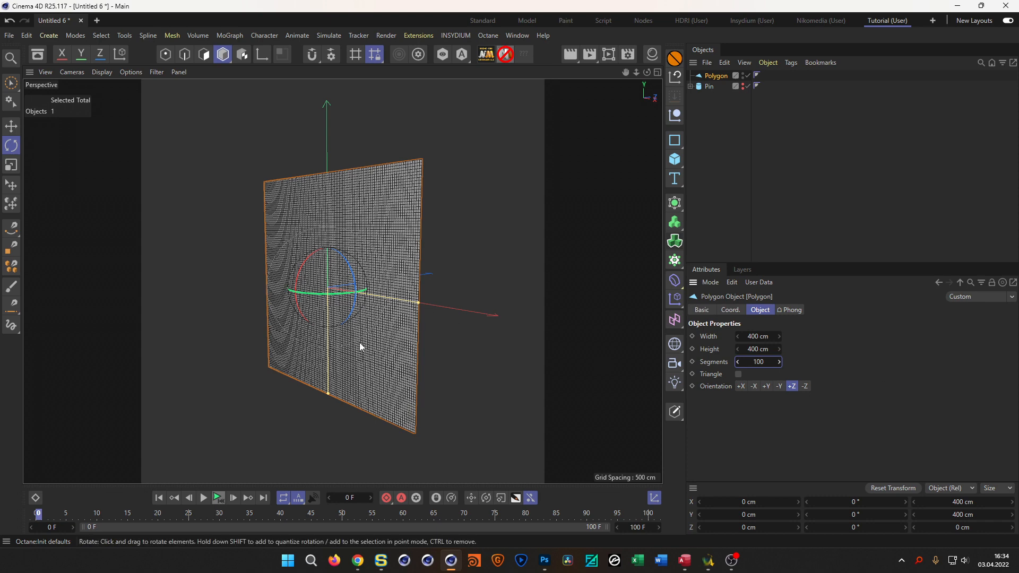
alt+right_drag(357, 215, 368, 243)
mouse_move(368, 244)
alt+mouse_down()
mouse_move(391, 231)
mouse_move(385, 242)
alt+mouse_up()
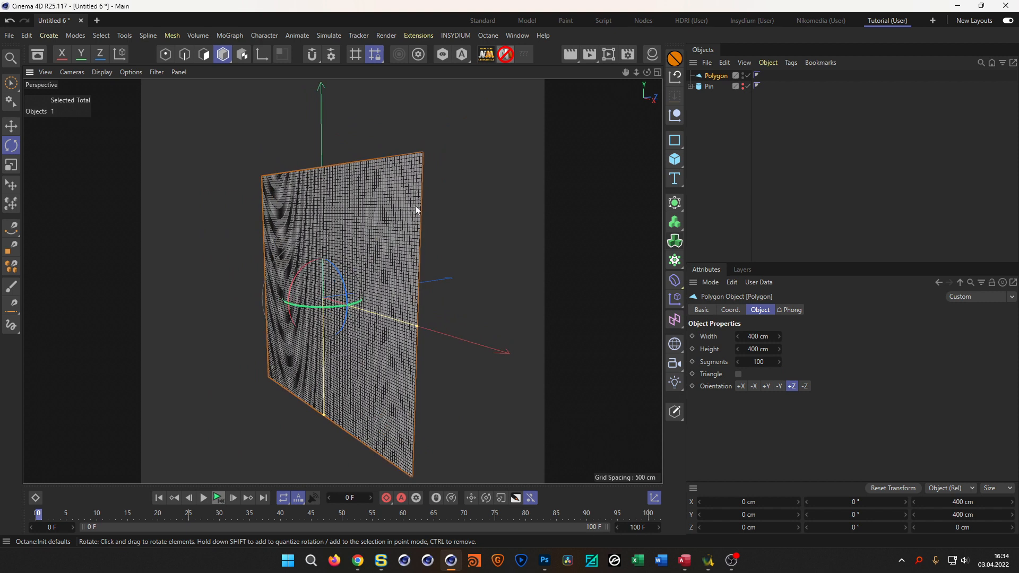
alt+drag(411, 211, 361, 218)
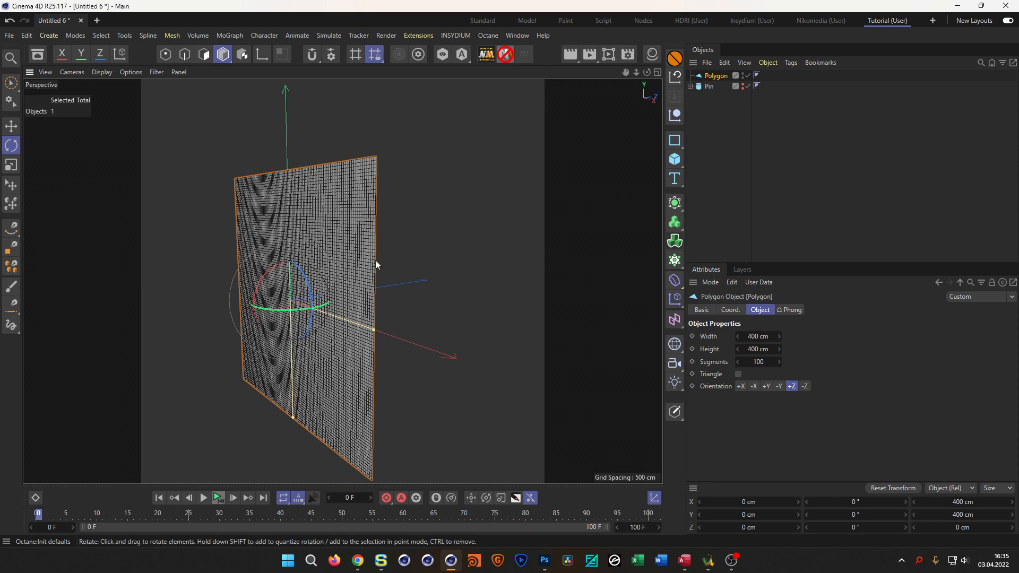
- Add a Sphere primitive and move it about 126 cm along Z so it sits behind the polygon
click(674, 160)
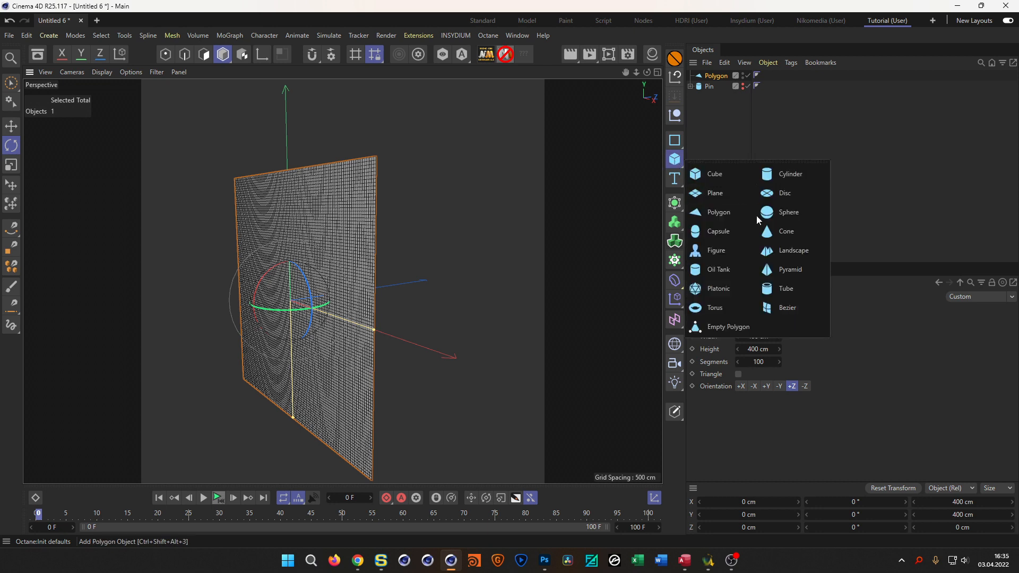
click(779, 212)
alt+drag(355, 285, 401, 298)
key(e)
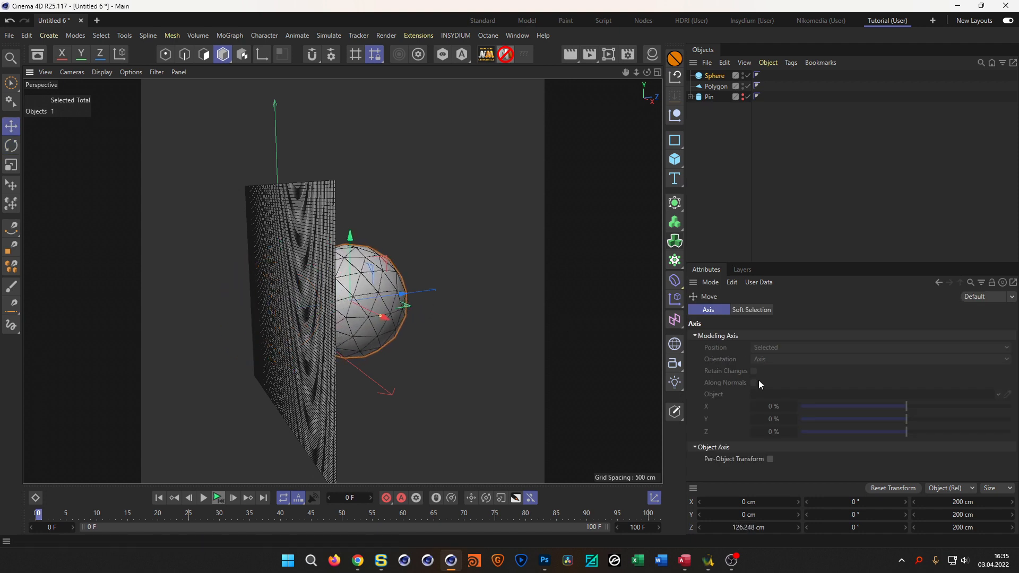
- Set the sphere's segments to 48
click(714, 75)
double_click(768, 349)
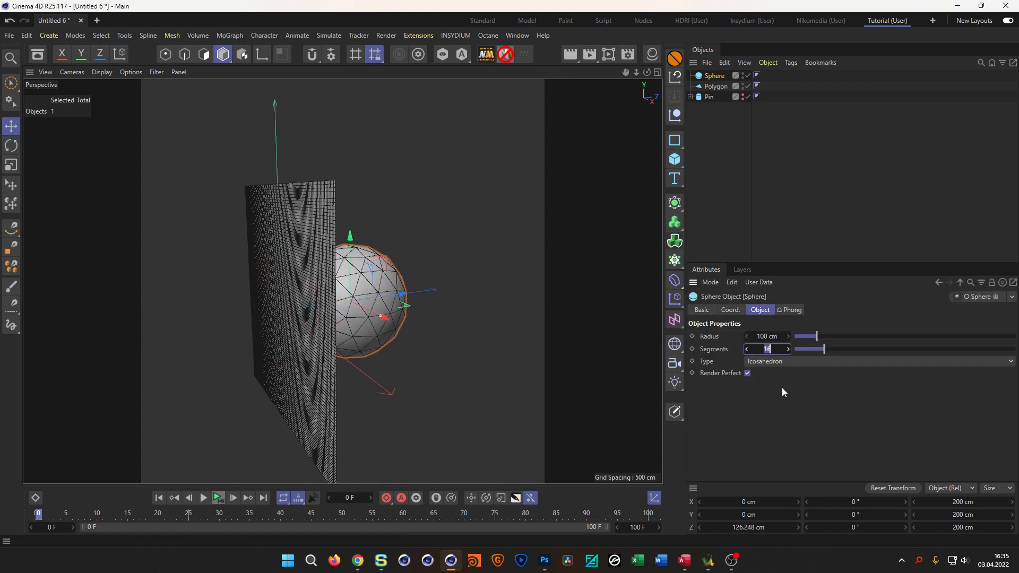
text(48)
key(Return)
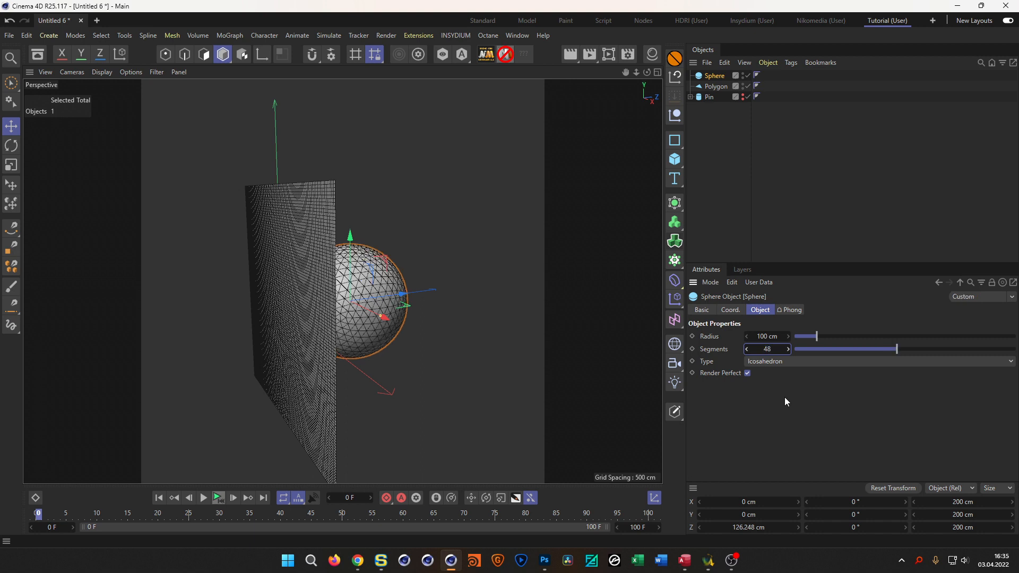
scroll(330, 302, up, 10)
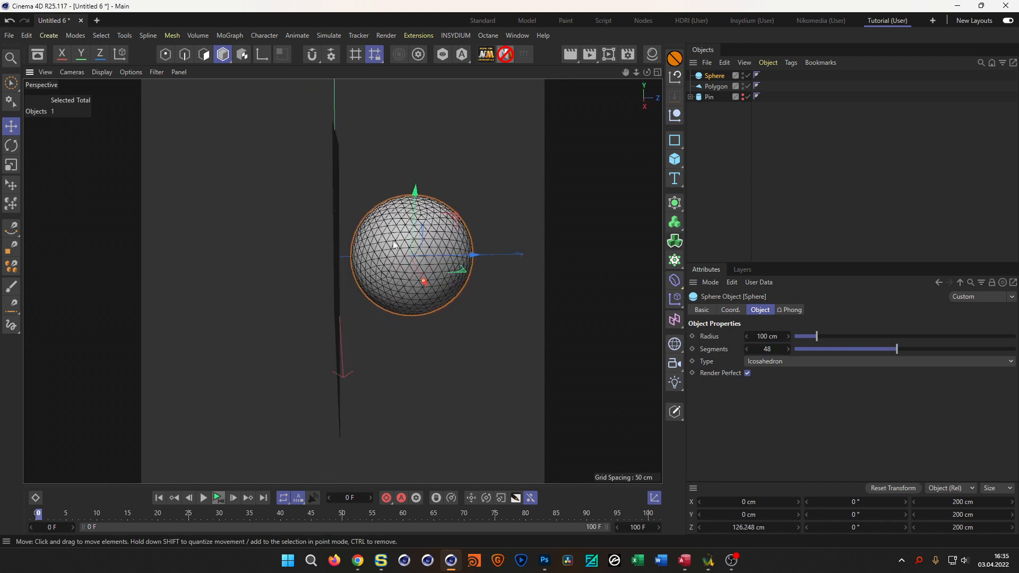
alt+drag(397, 251, 402, 276)
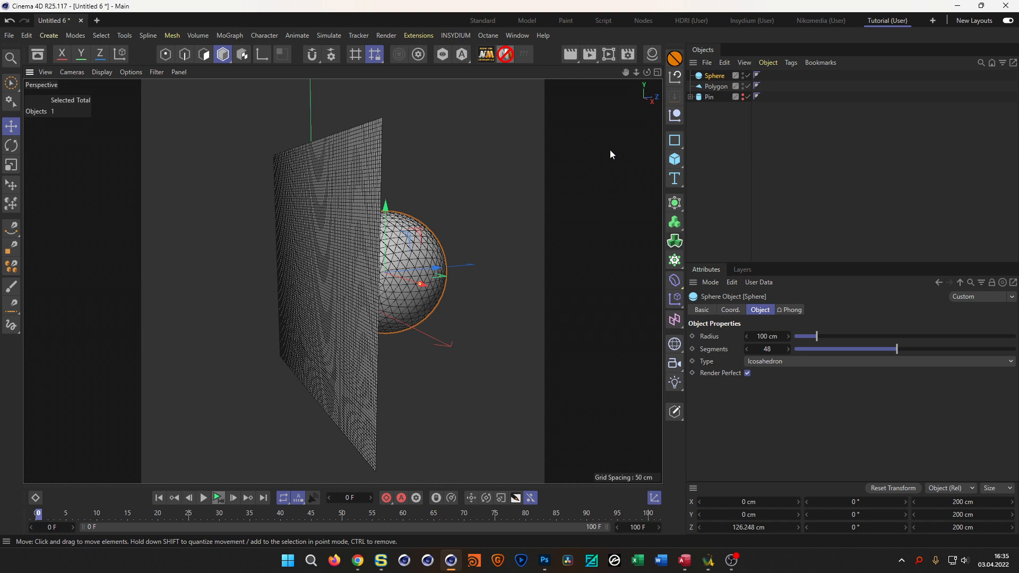
- Add a Collision deformer as a child of the polygon
mouse_move(424, 256)
alt+mouse_down()
mouse_move(437, 228)
mouse_move(427, 258)
alt+mouse_up()
click(717, 87)
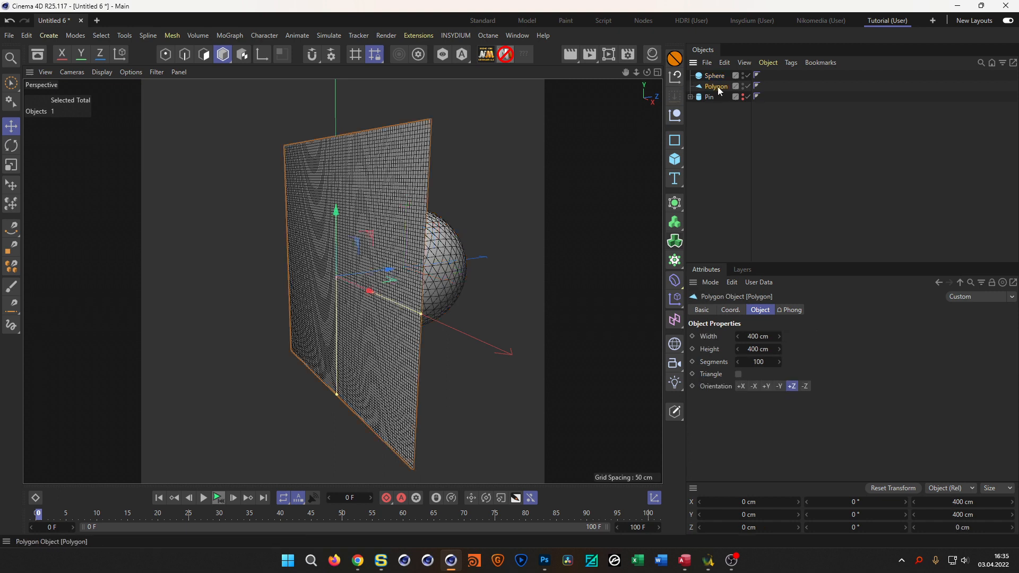
right_click(718, 87)
key(Escape)
click(675, 280)
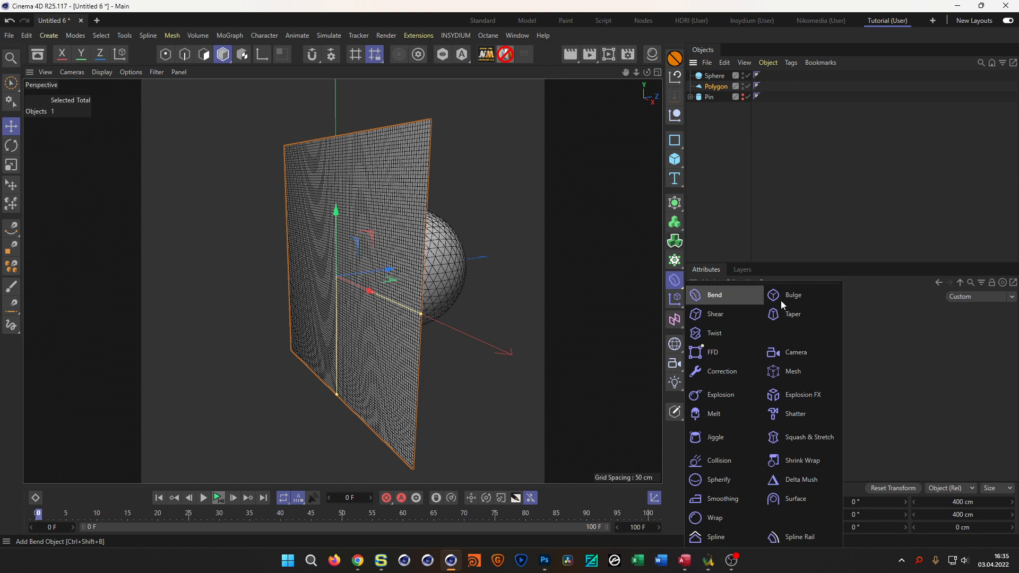
shift+click(715, 463)
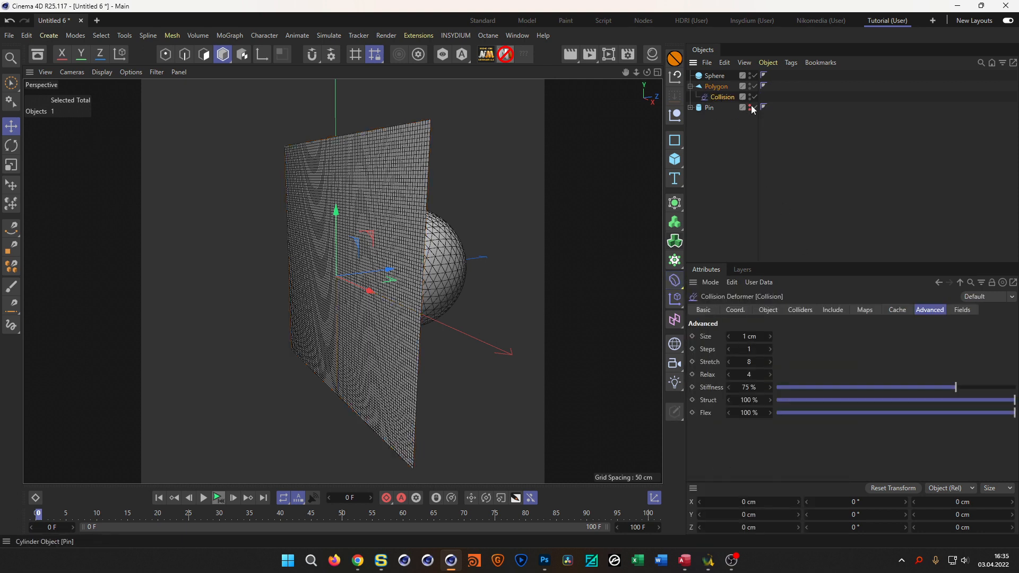
- Assign the sphere as the Collision deformer's collider and set the solver to Outside
click(800, 310)
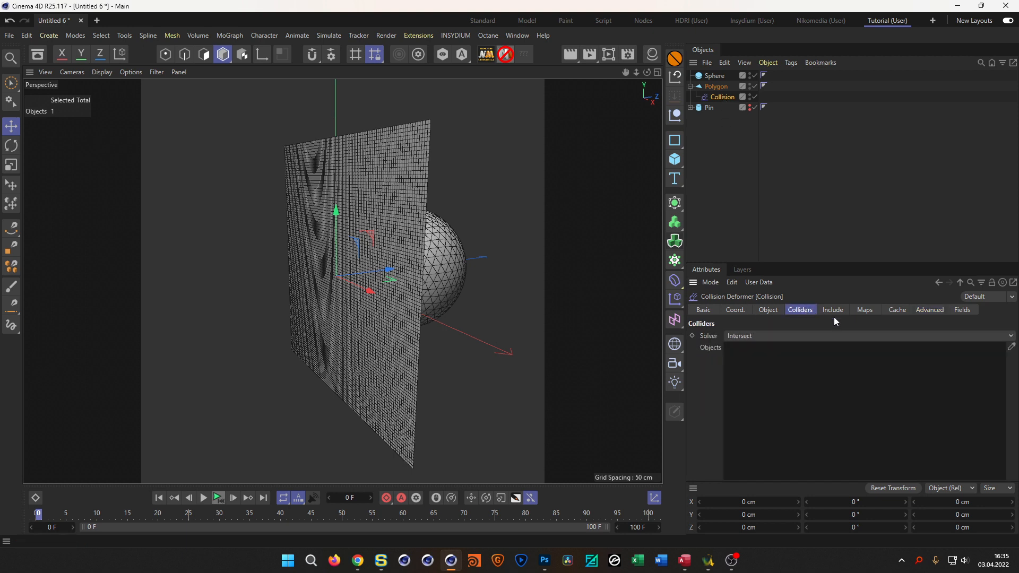
drag(715, 75, 749, 366)
click(755, 339)
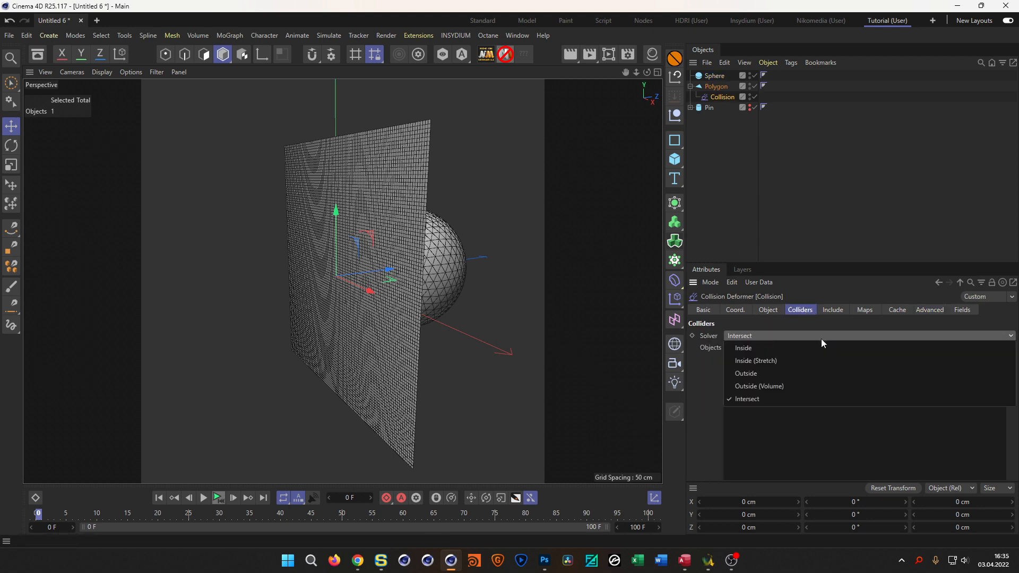
click(808, 375)
scroll(336, 269, down, 2)
alt+drag(335, 269, 330, 272)
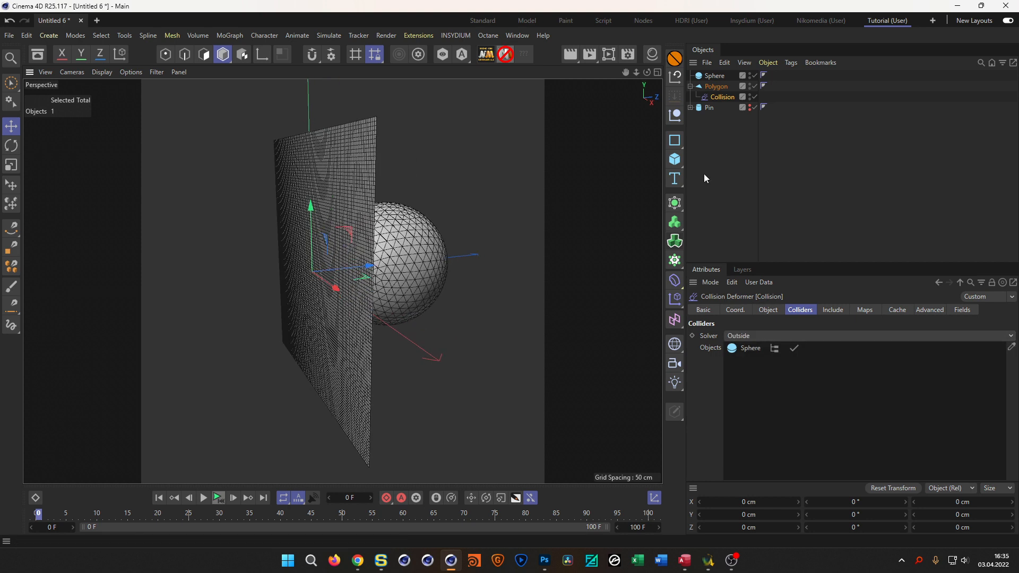
- Move the sphere through the polygon to about 25 cm on Z and hide it in the viewport and the render
click(714, 76)
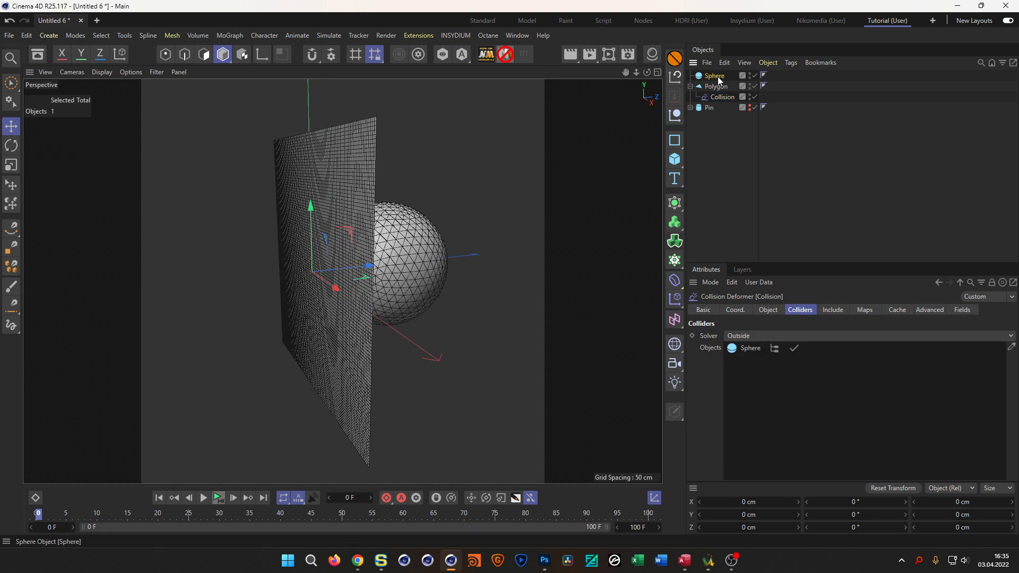
drag(456, 259, 375, 268)
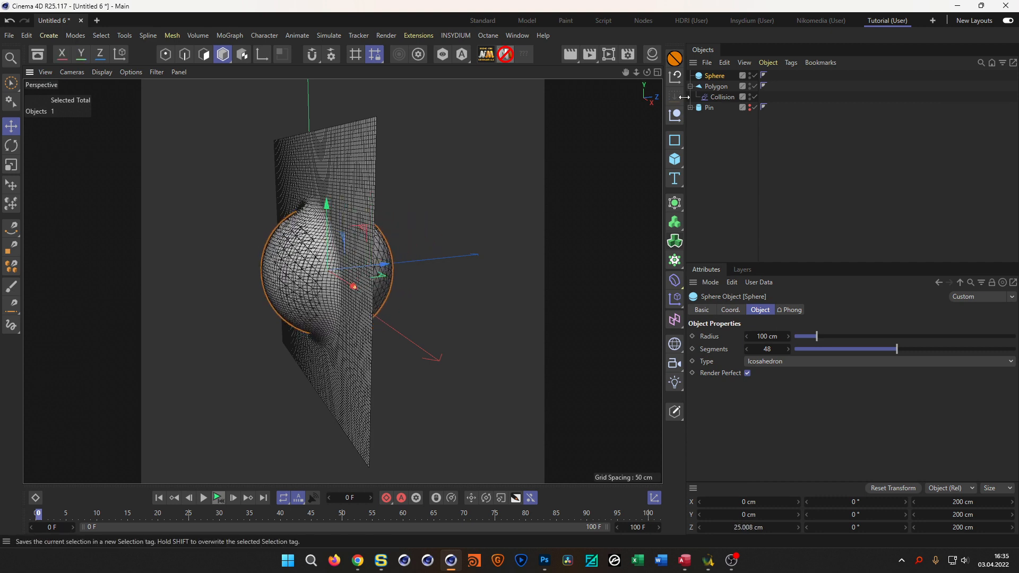
alt+click(750, 77)
alt+click(750, 77)
alt+drag(318, 252, 574, 263)
- Reduce the Collision deformer's stiffness to 0 %
click(722, 97)
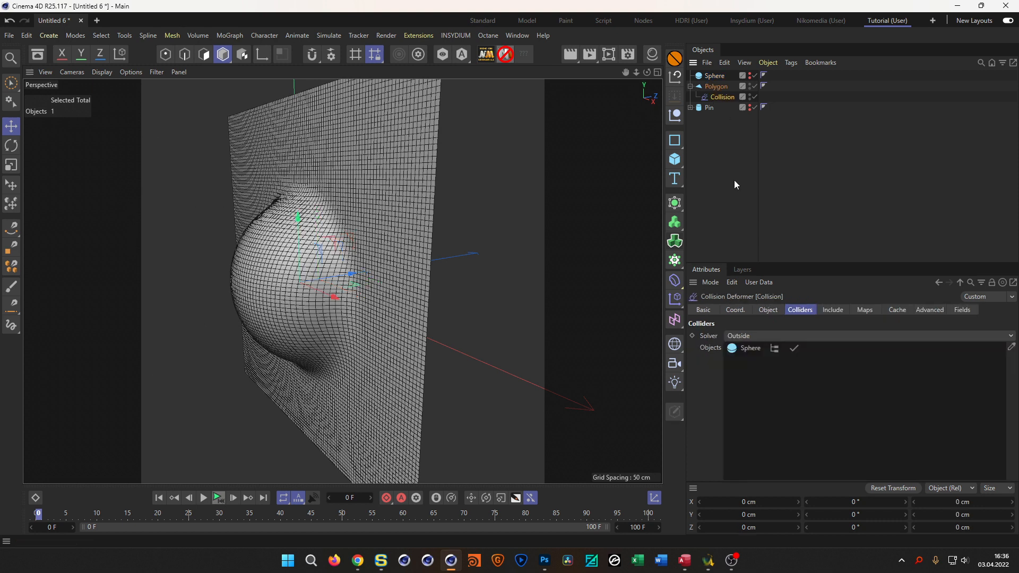
click(930, 310)
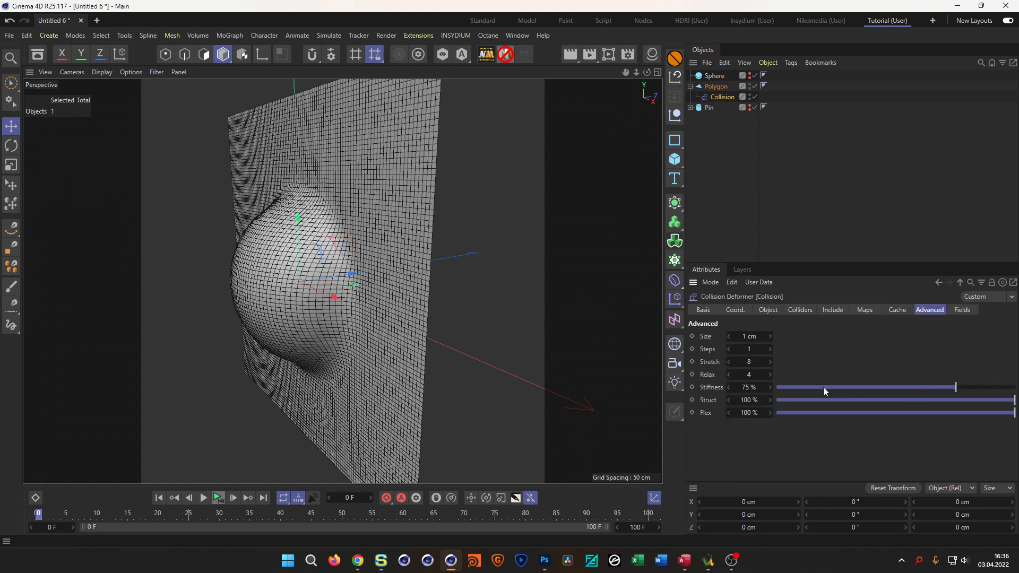
drag(957, 387, 776, 387)
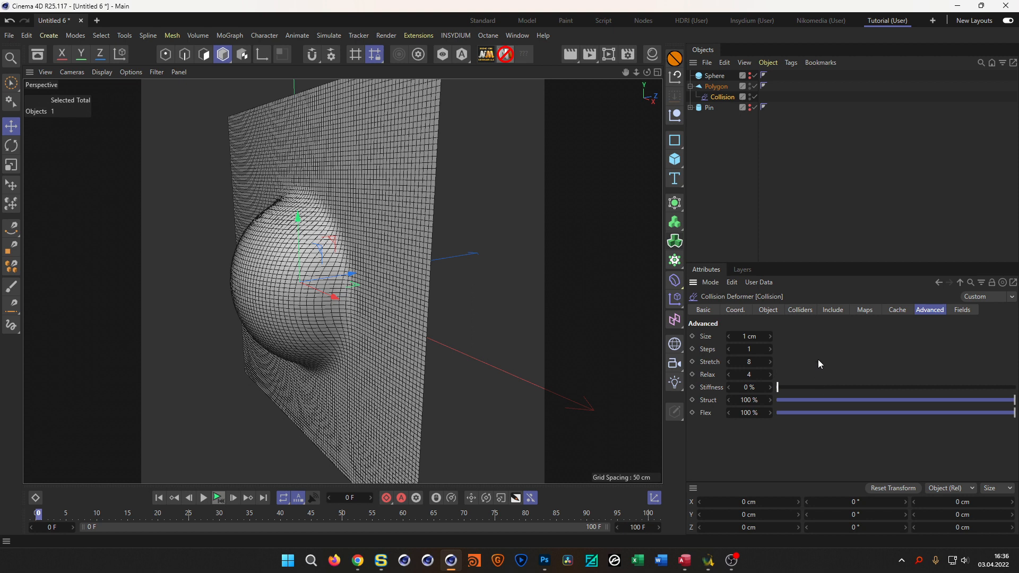
- Set the Collision deformer's Stretch to 0 and Relax to 11 for a sharper sphere imprint
click(749, 349)
drag(750, 351, 745, 350)
mouse_move(749, 375)
mouse_down()
mouse_move(761, 363)
mouse_move(749, 363)
mouse_up()
scroll(329, 217, up, 8)
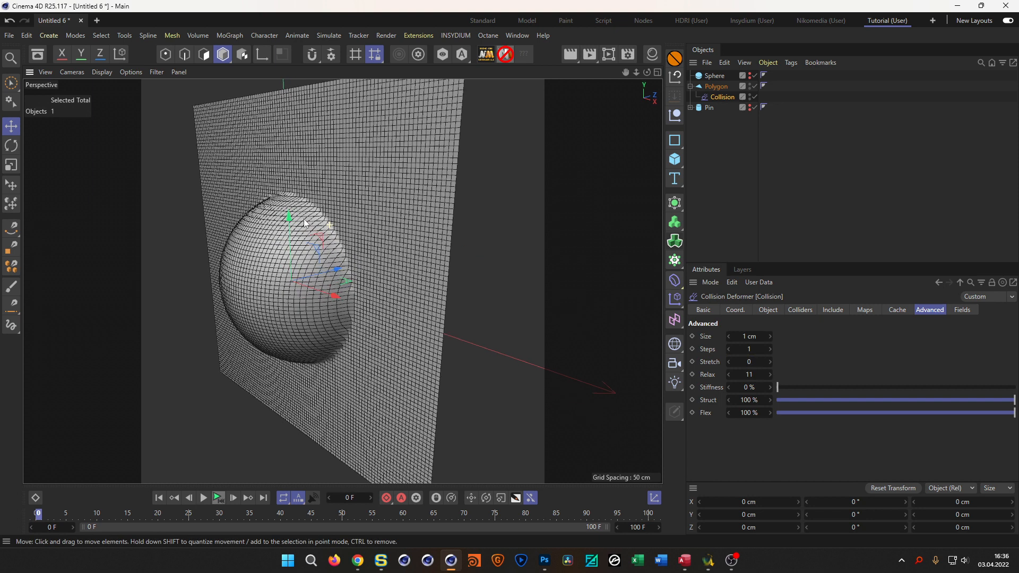
scroll(321, 203, down, 10)
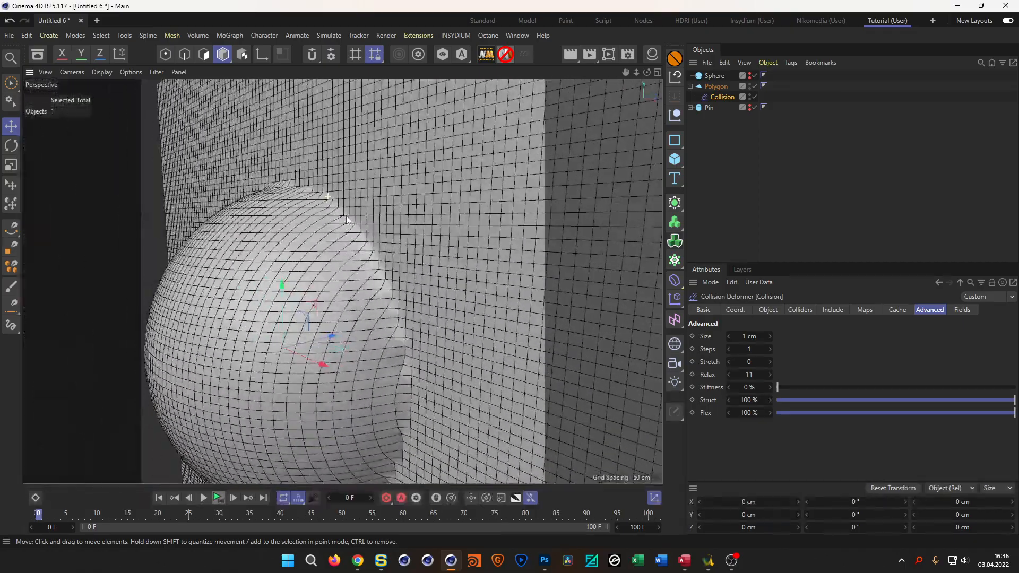
alt+drag(356, 262, 352, 262)
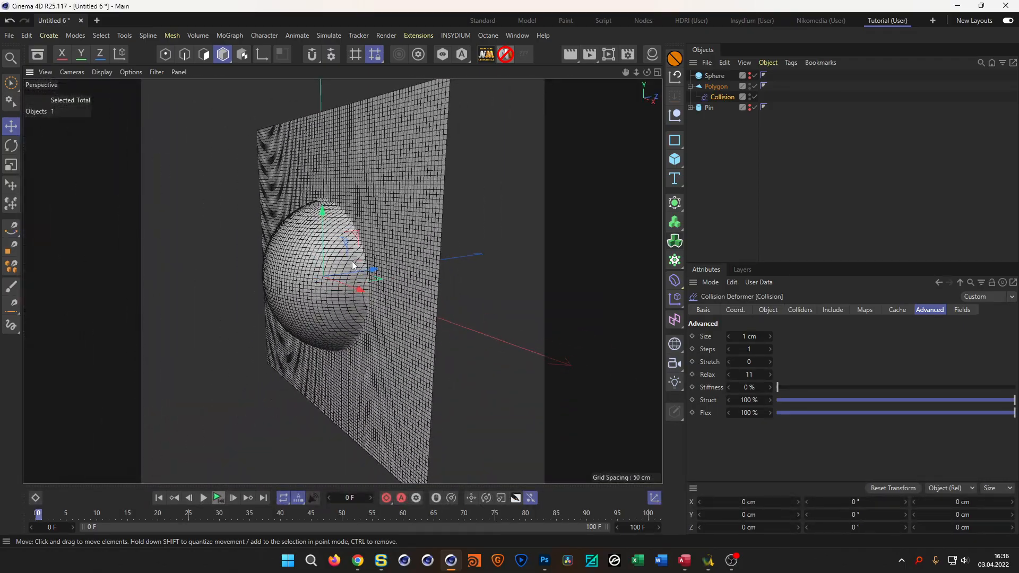
alt+drag(347, 250, 321, 242)
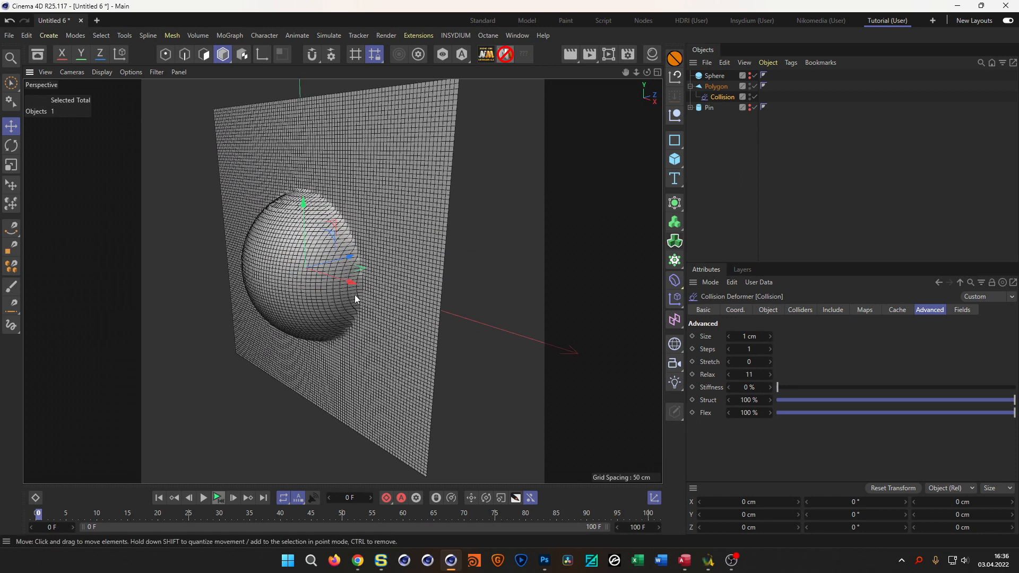
alt+drag(334, 222, 342, 251)
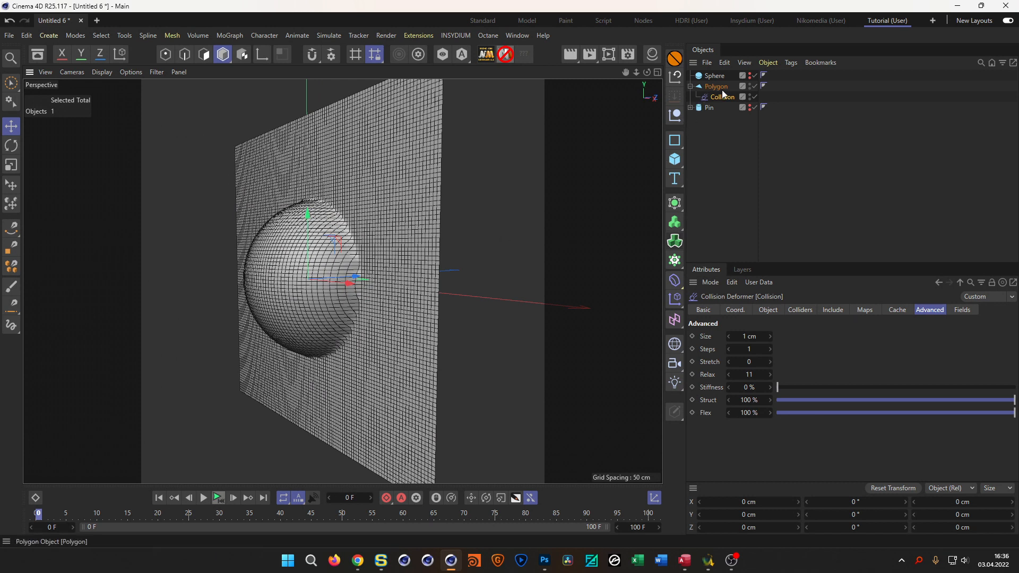
- Place the Pin under a new Cloner and make the Pin visible again
click(710, 106)
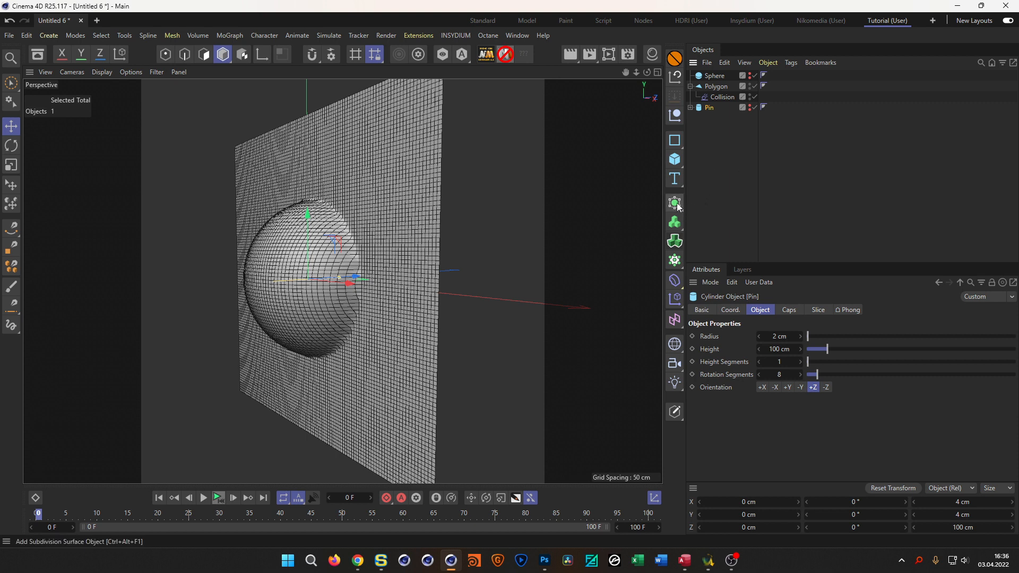
alt+click(675, 222)
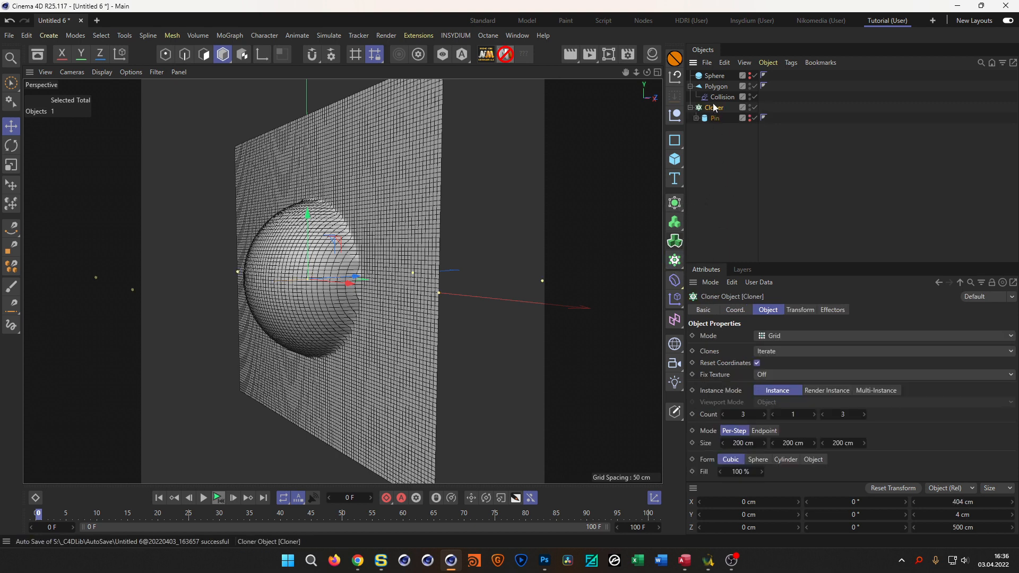
click(749, 119)
- Switch the Cloner to Object mode and use the polygon as the object to clone onto
click(785, 336)
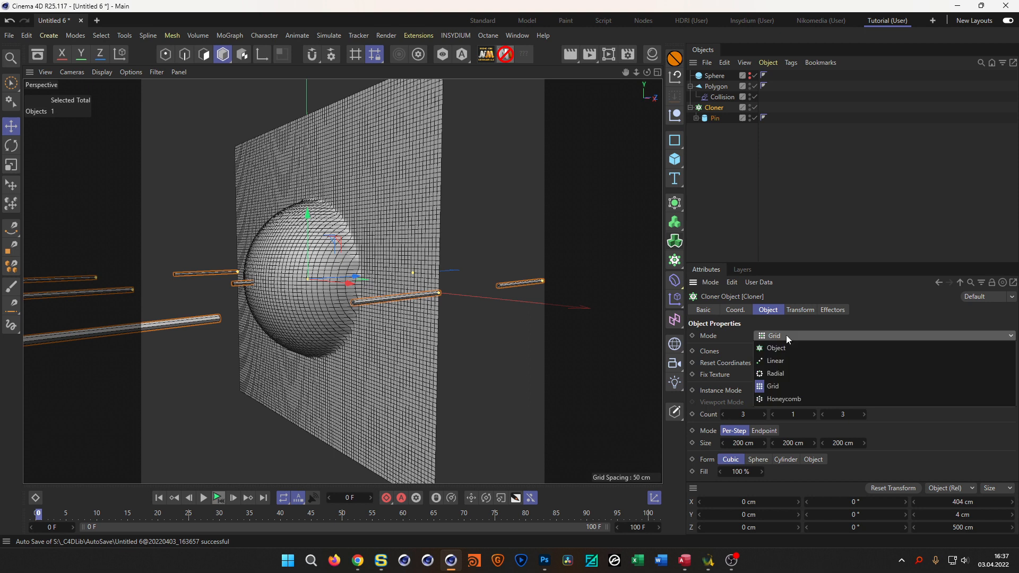
click(788, 350)
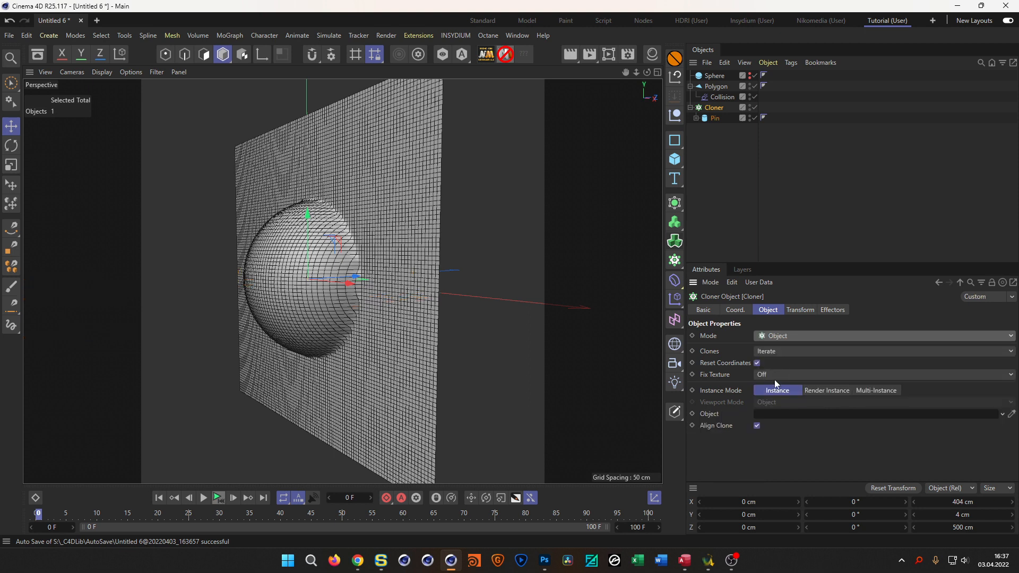
mouse_move(714, 87)
mouse_down()
mouse_move(706, 247)
mouse_move(718, 425)
mouse_up()
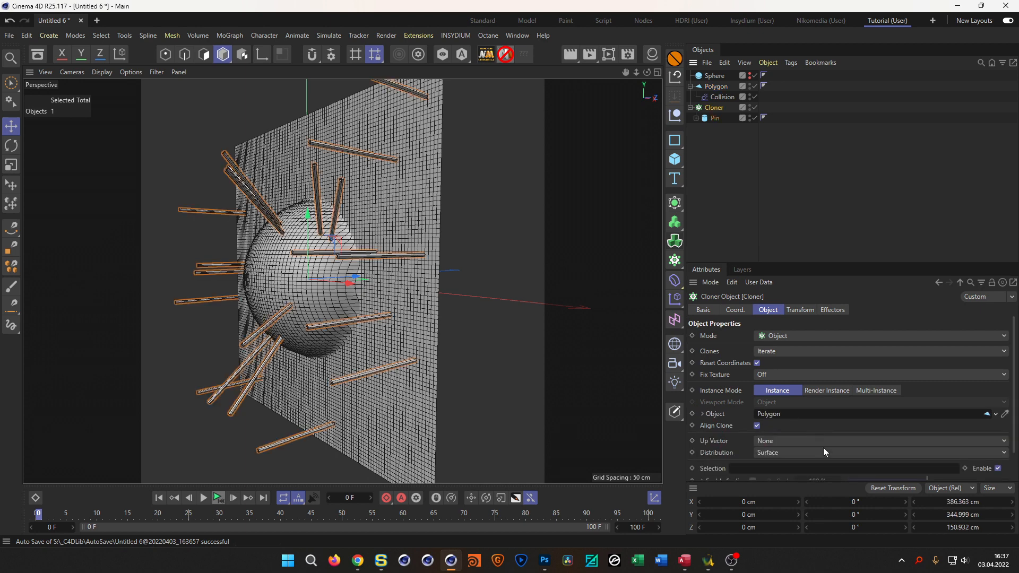
mouse_move(350, 315)
alt+mouse_down()
mouse_move(346, 247)
mouse_move(336, 318)
alt+mouse_up()
alt+right_drag(336, 318, 328, 315)
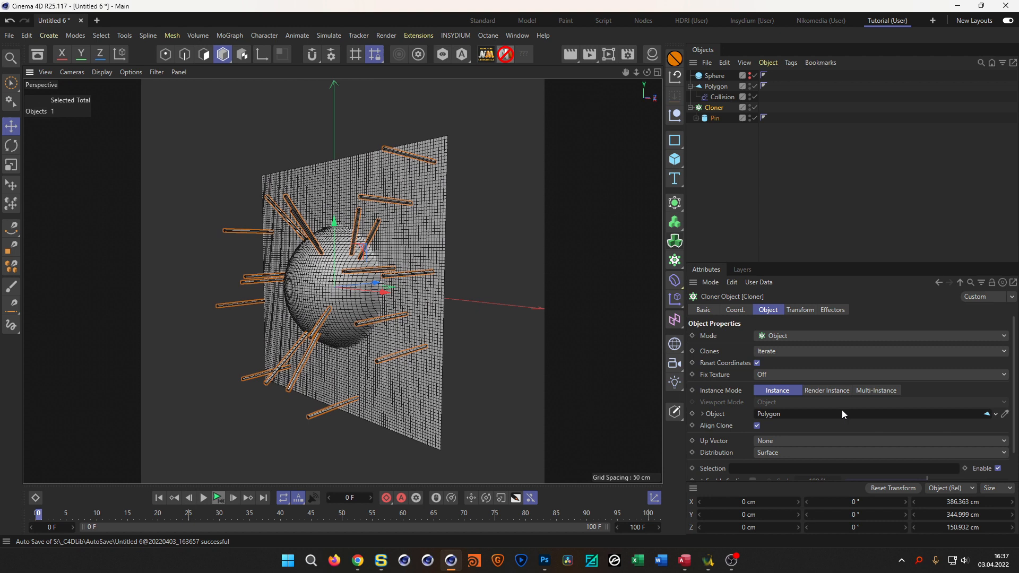
- Set the Cloner's instance mode to Multi-Instance
click(864, 392)
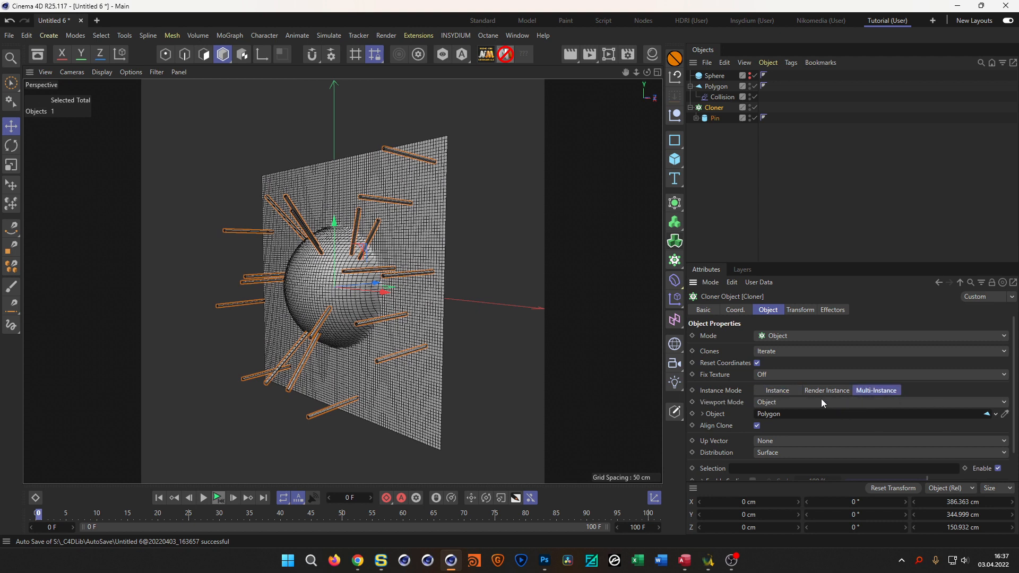
alt+right_drag(349, 310, 335, 317)
alt+drag(328, 298, 342, 296)
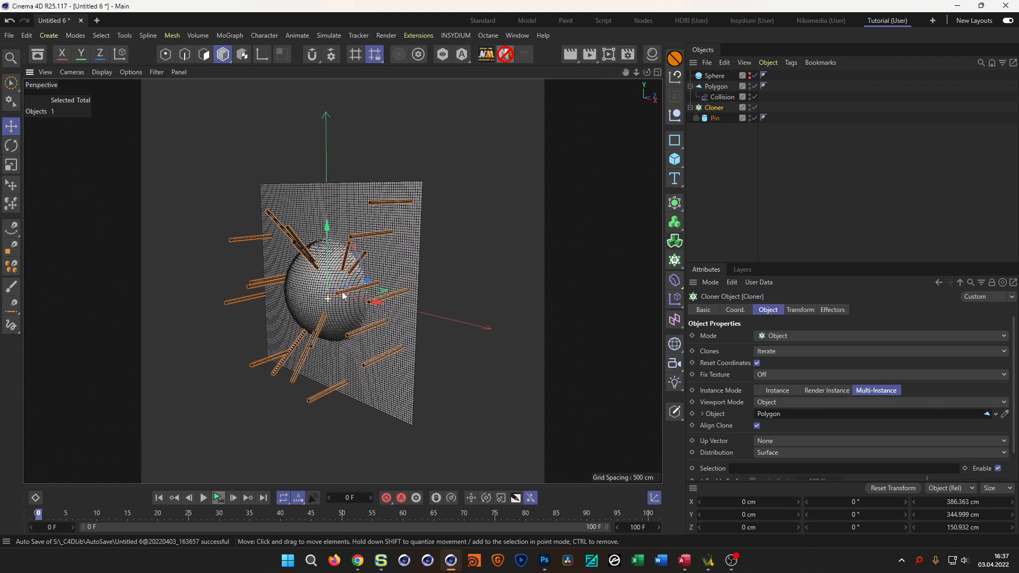
alt+right_drag(343, 295, 371, 276)
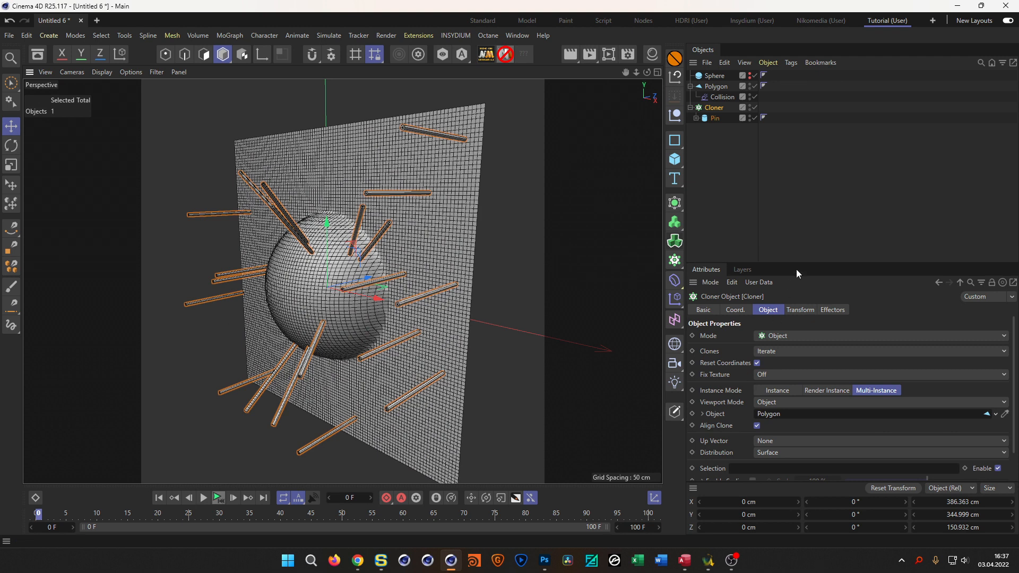
- Set the Cloner's distribution to Polygon Center so a pin sits on every polygon of the grid
drag(801, 264, 802, 147)
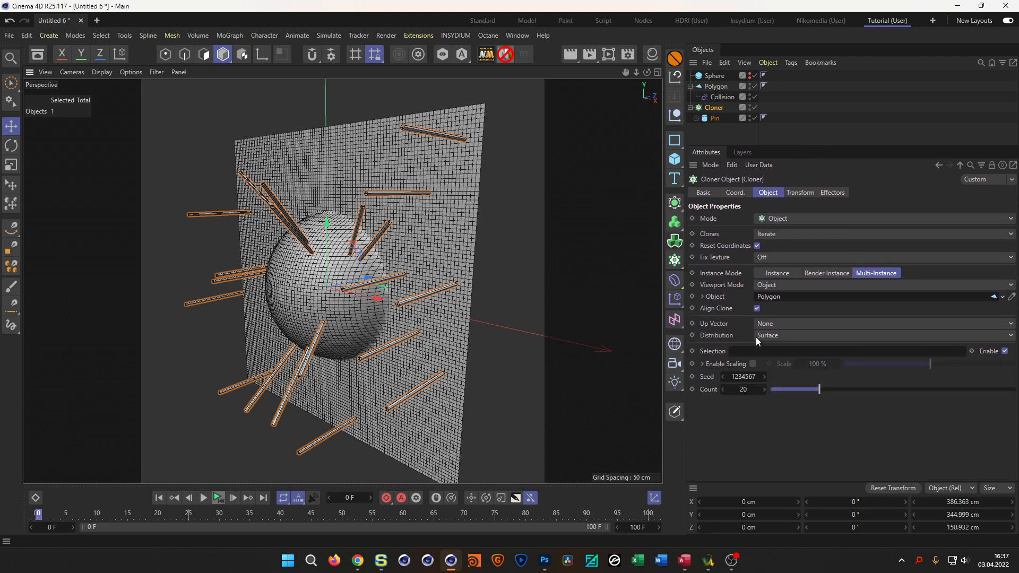
click(769, 335)
click(784, 372)
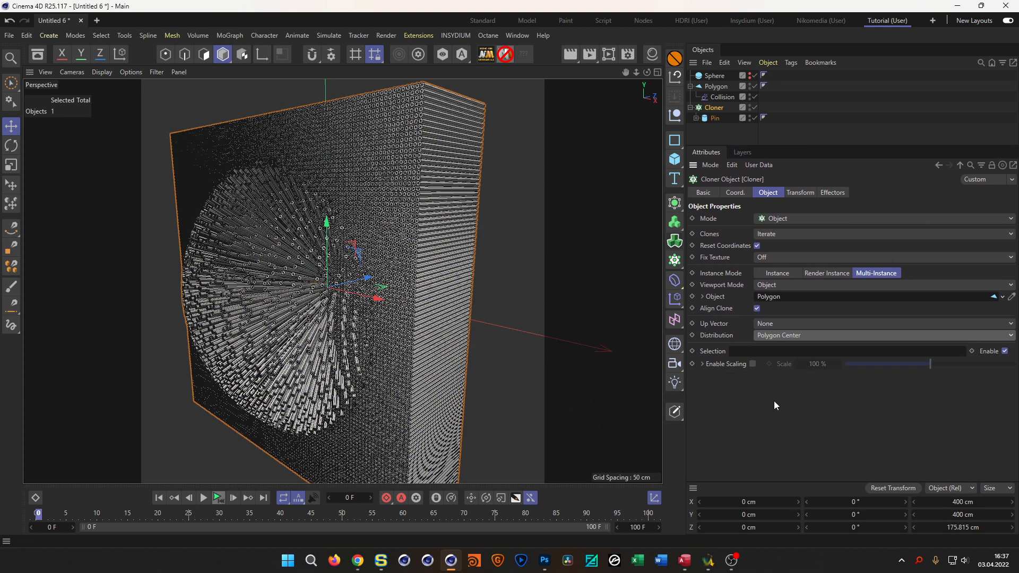
alt+drag(319, 297, 306, 257)
scroll(315, 298, up, 5)
scroll(255, 271, down, 5)
alt+drag(244, 280, 262, 284)
scroll(349, 346, down, 5)
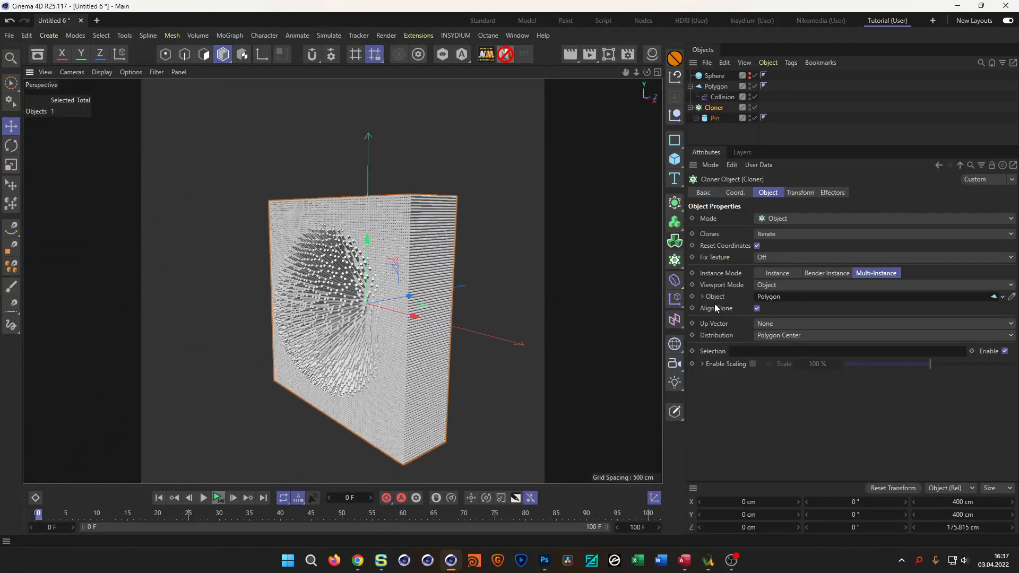
- Turn off Align Clone on the Cloner so the pins keep one direction around the imprint
click(758, 309)
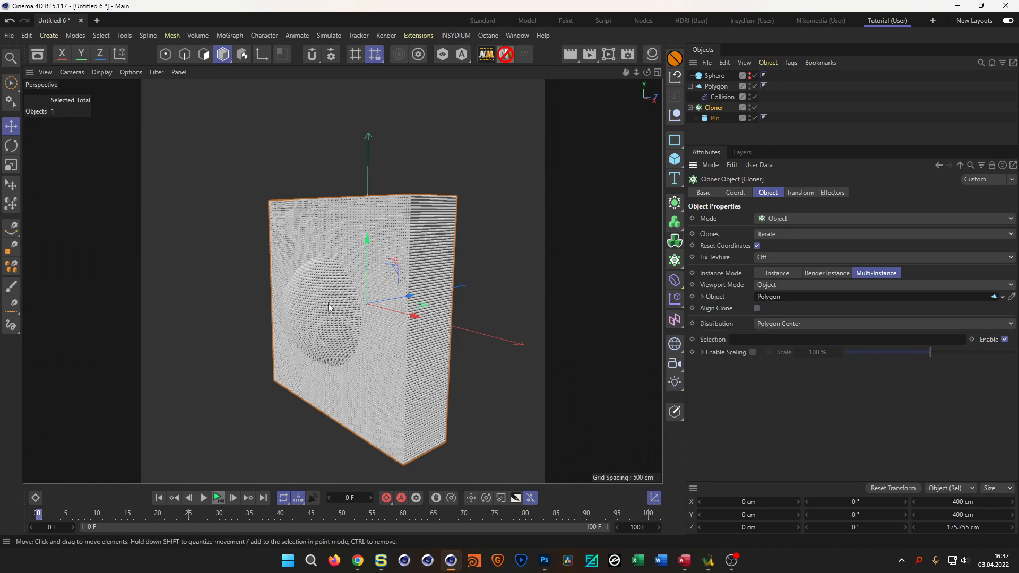
scroll(331, 303, up, 6)
alt+drag(358, 280, 298, 262)
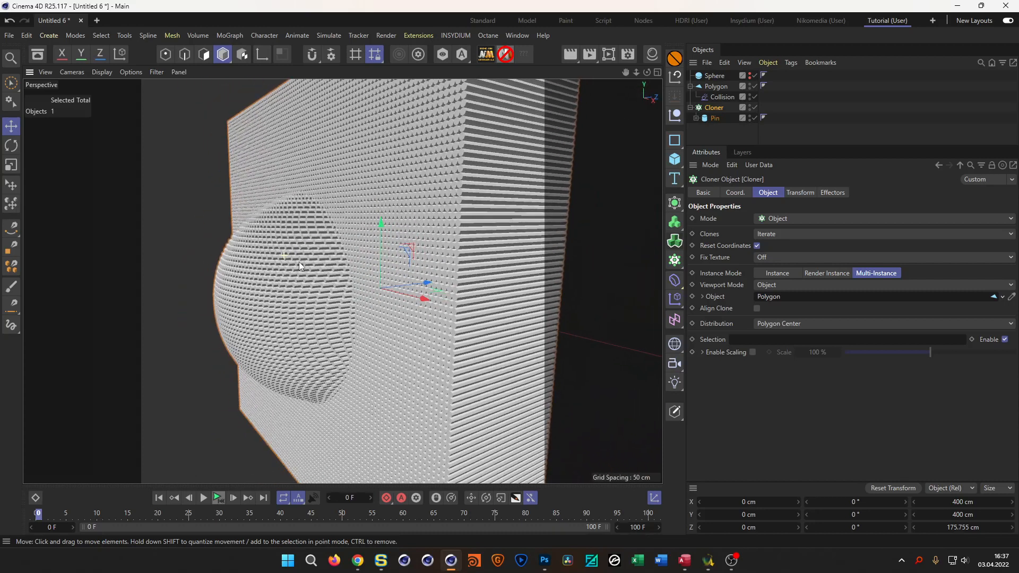
- Move the sphere along Z to about 11.3 cm so it presses into the pin board
click(715, 75)
drag(434, 279, 432, 326)
alt+drag(265, 276, 293, 288)
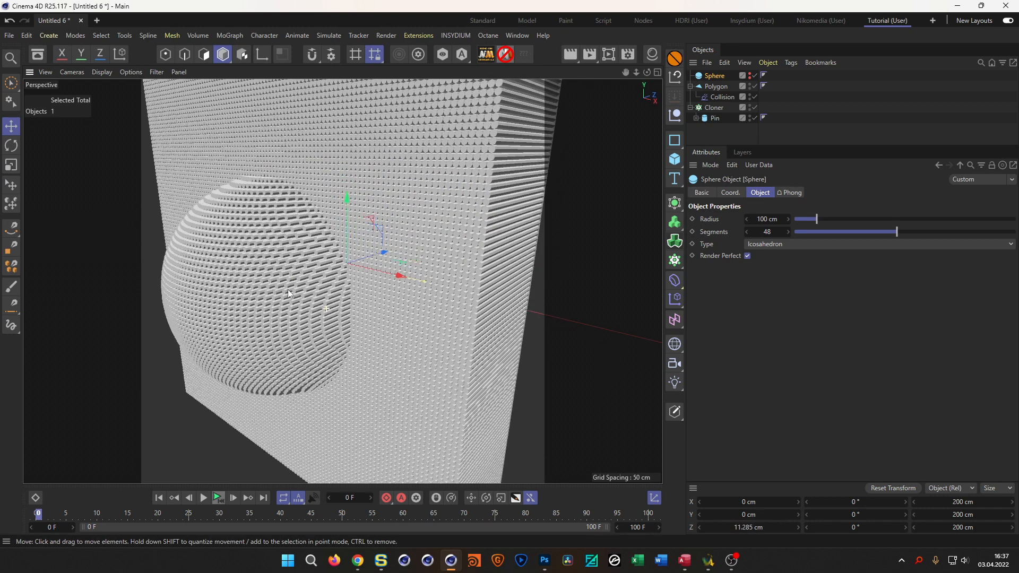
- Examine the sphere's imprint in the pins up close and from several angles
alt+right_drag(293, 289, 335, 266)
alt+middle_drag(331, 266, 315, 277)
alt+right_drag(315, 277, 282, 312)
alt+drag(283, 312, 389, 263)
mouse_move(371, 269)
alt+middle_down()
mouse_move(320, 275)
mouse_move(386, 269)
alt+middle_up()
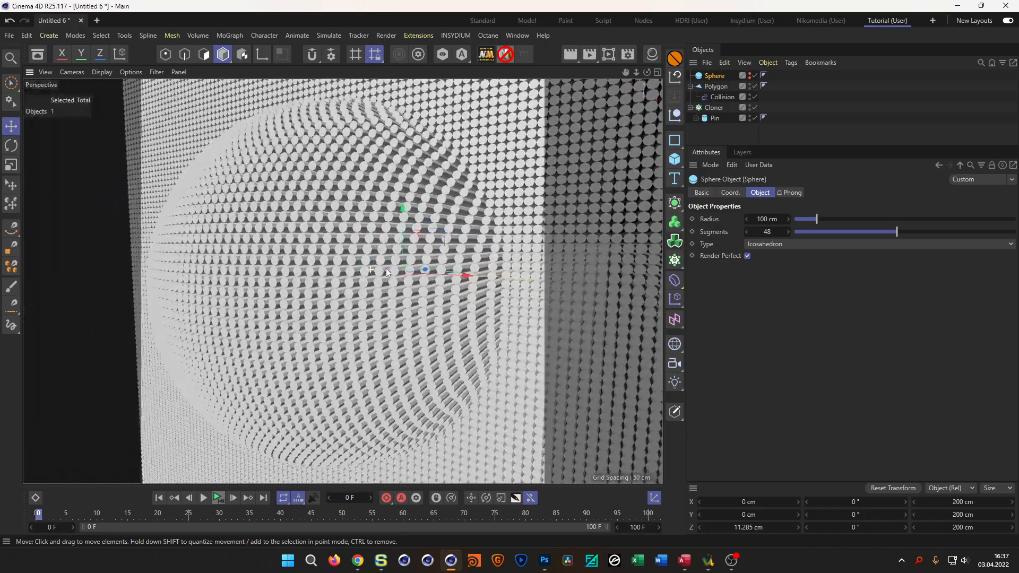
alt+right_drag(386, 269, 343, 292)
alt+middle_drag(346, 291, 381, 282)
alt+drag(381, 282, 293, 283)
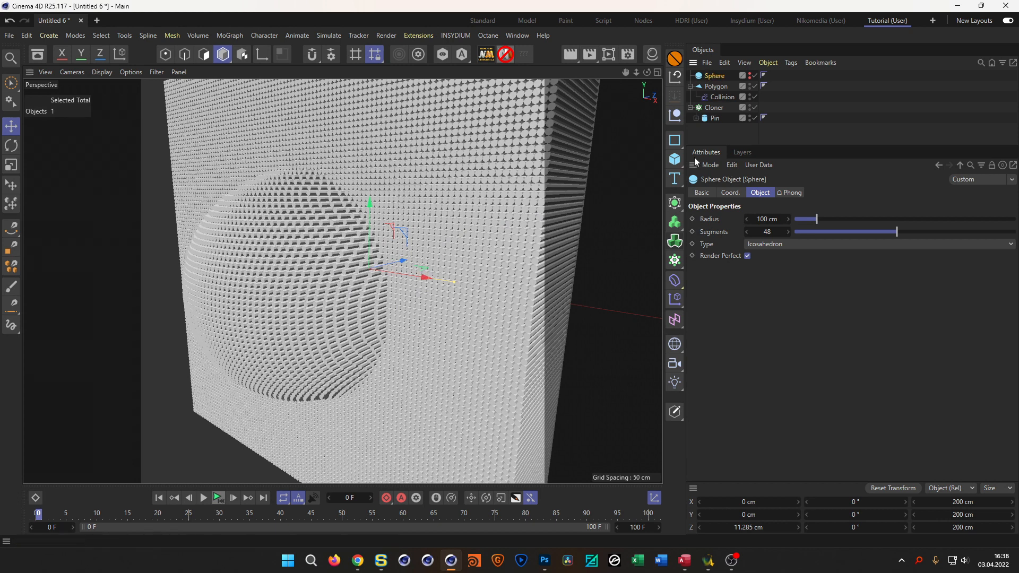
- Delete the sphere from the scene
key(Delete)
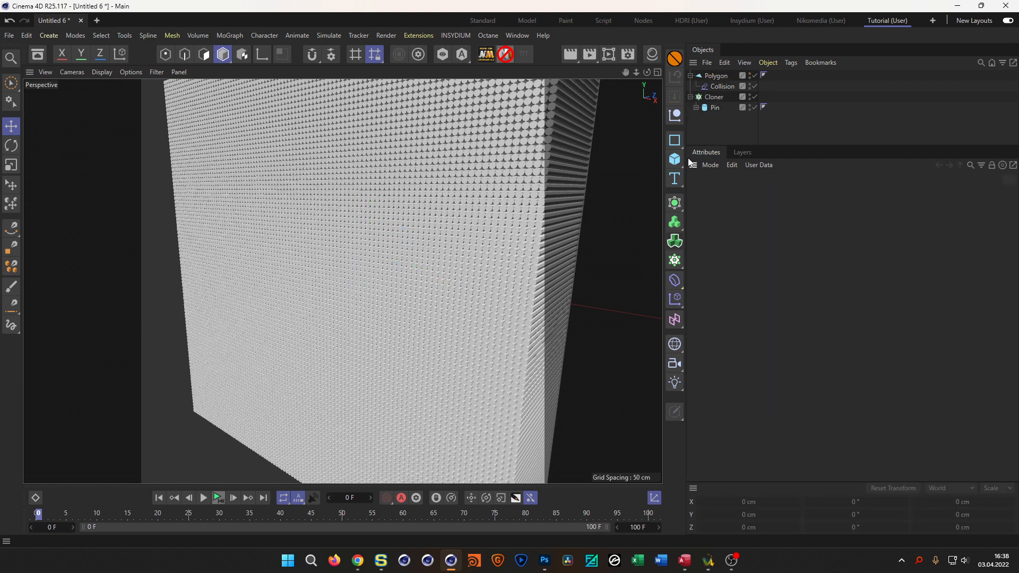
scroll(435, 265, down, 5)
alt+middle_drag(403, 288, 333, 310)
alt+drag(333, 310, 319, 319)
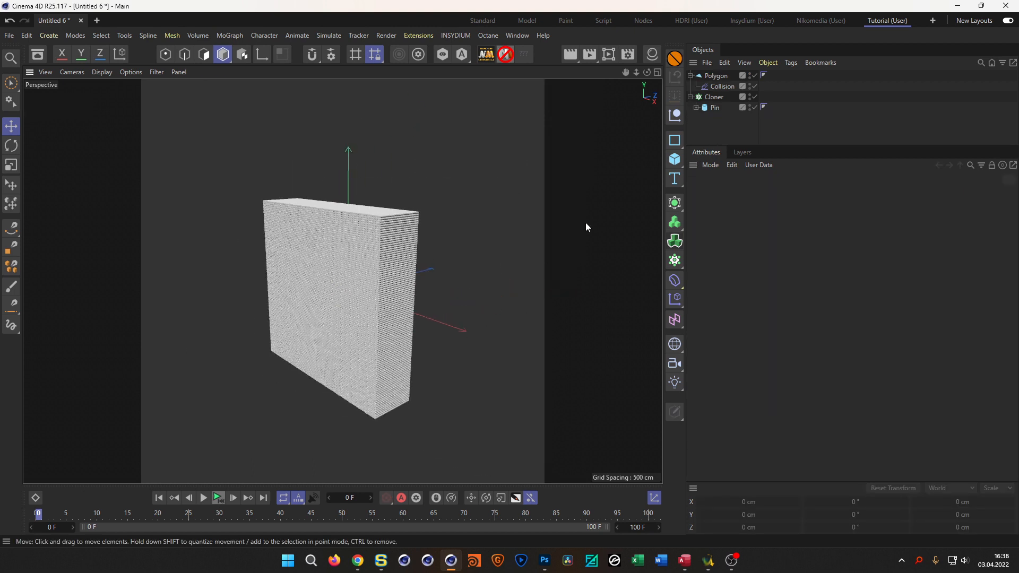
- Add a cube behind the pin board at about 166 cm along Z and make it the Collision deformer's collider
click(670, 159)
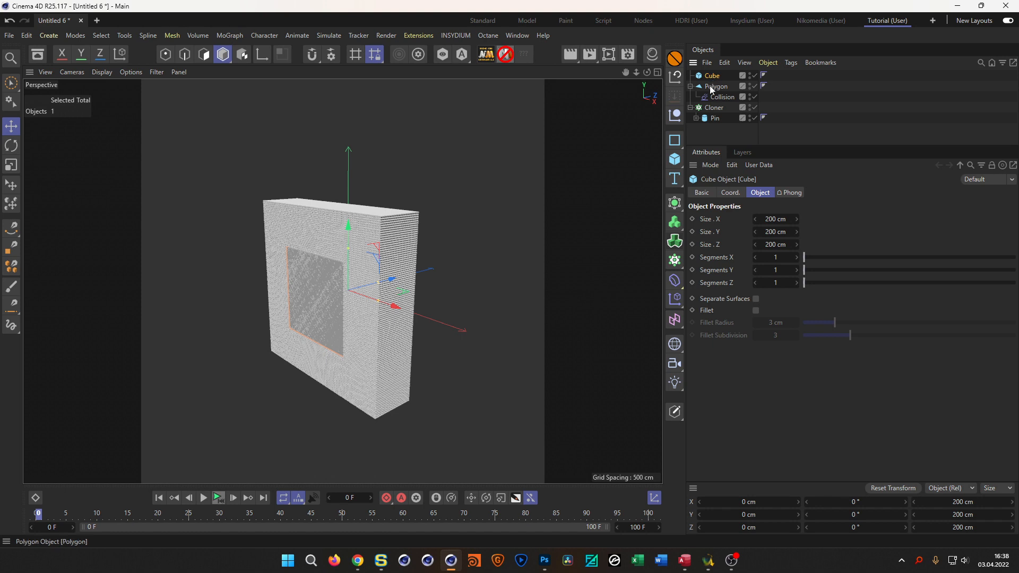
drag(391, 278, 413, 293)
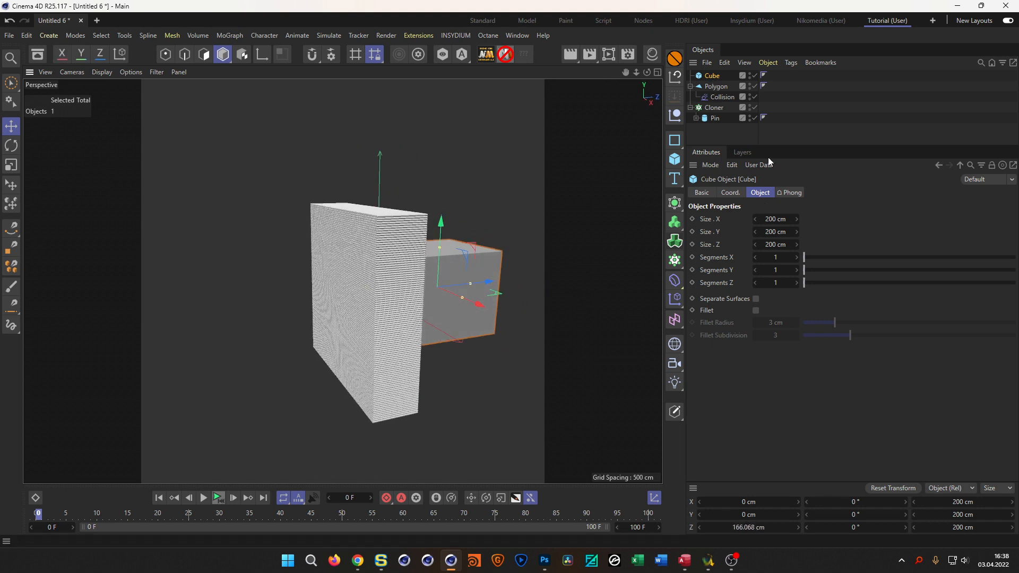
click(721, 98)
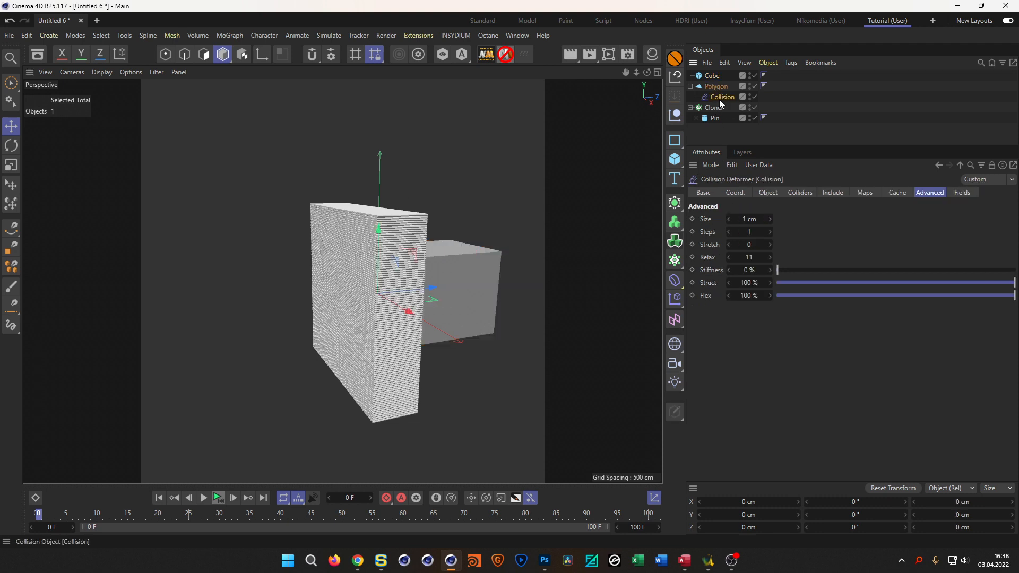
click(800, 193)
drag(711, 75, 803, 317)
alt+middle_drag(412, 293, 370, 285)
alt+drag(377, 281, 394, 262)
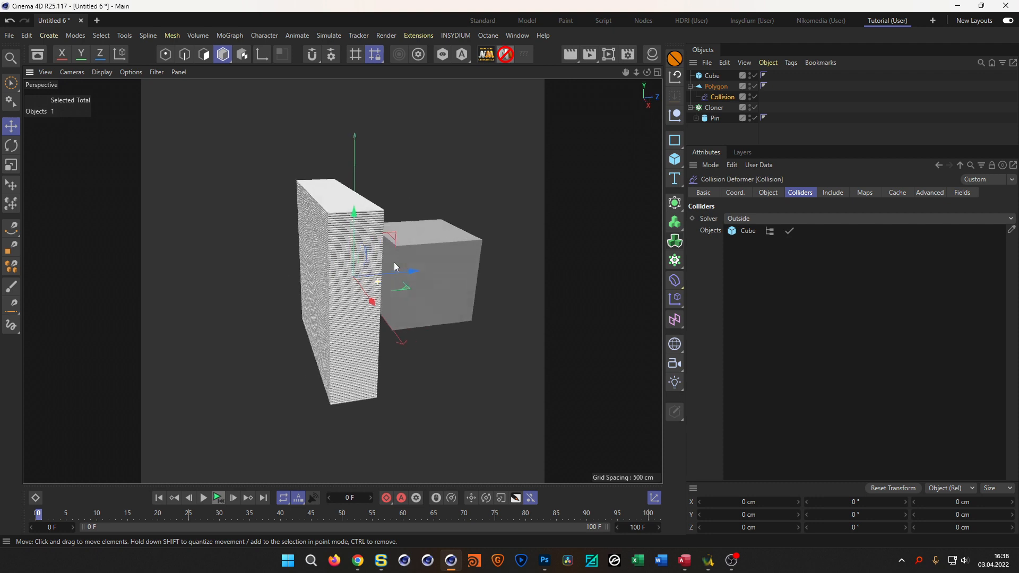
- Push the cube into the pin board, to about 3.4 cm along Z
scroll(403, 255, up, 3)
click(461, 250)
drag(488, 269, 404, 282)
alt+drag(323, 268, 398, 273)
alt+middle_drag(265, 249, 327, 248)
alt+drag(327, 248, 278, 243)
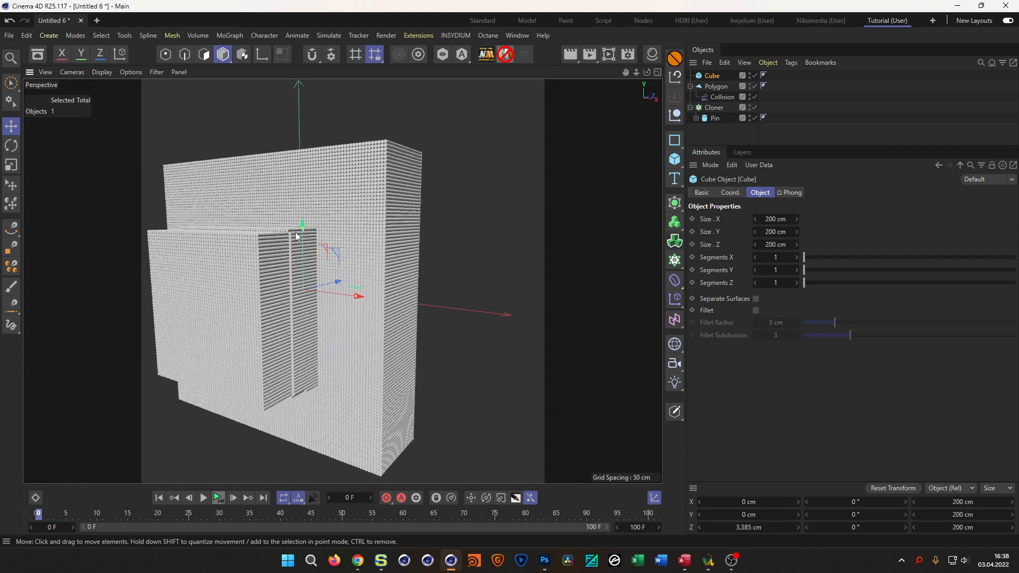
- Inspect the edges of the cube's imprint up close and delete the cube
scroll(284, 234, up, 5)
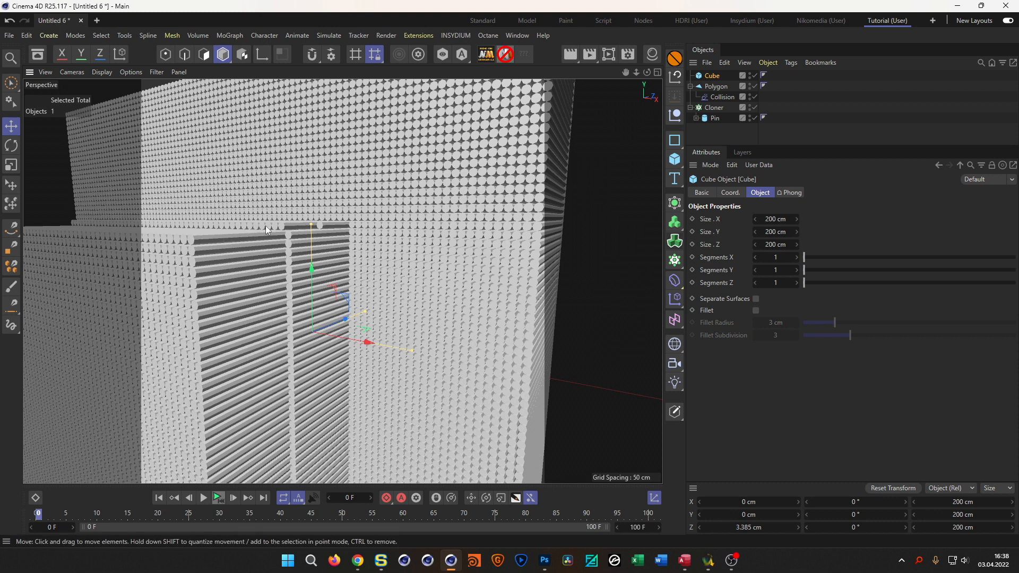
alt+right_drag(281, 227, 246, 286)
alt+drag(246, 286, 299, 313)
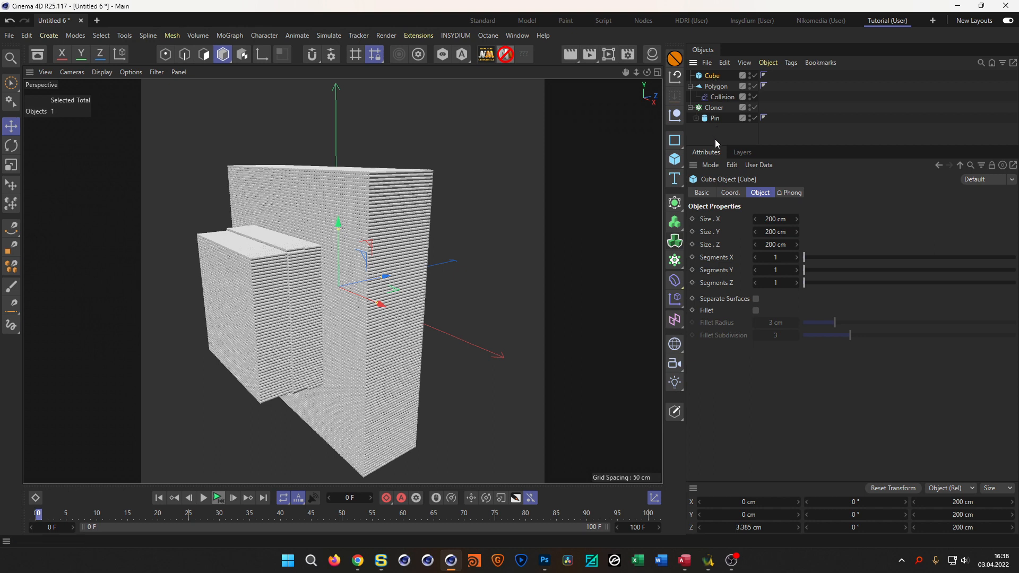
key(Delete)
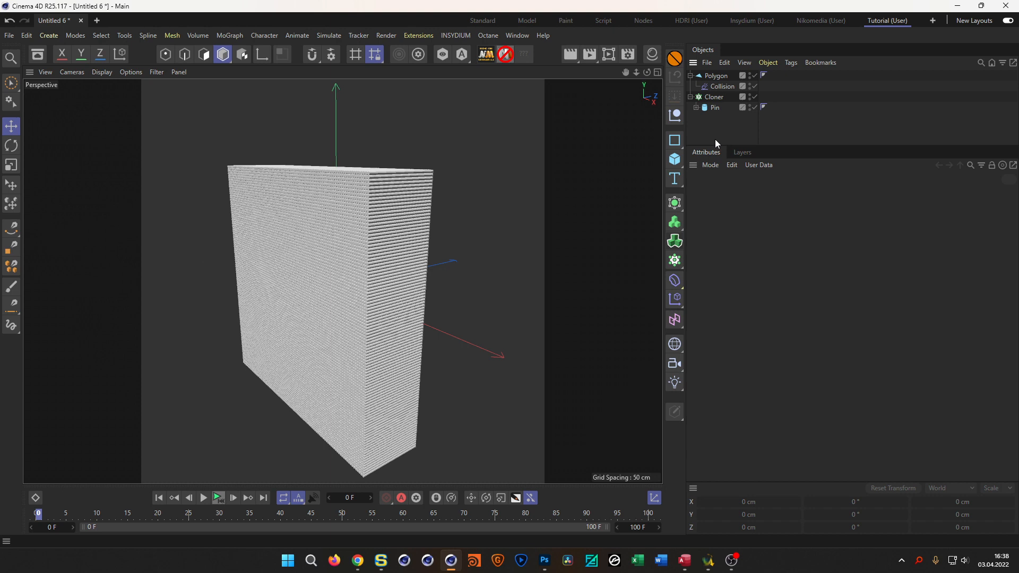
- Open the Asset Browser with all asset types and show the Animals folder of My Objects as thumbnails
click(38, 54)
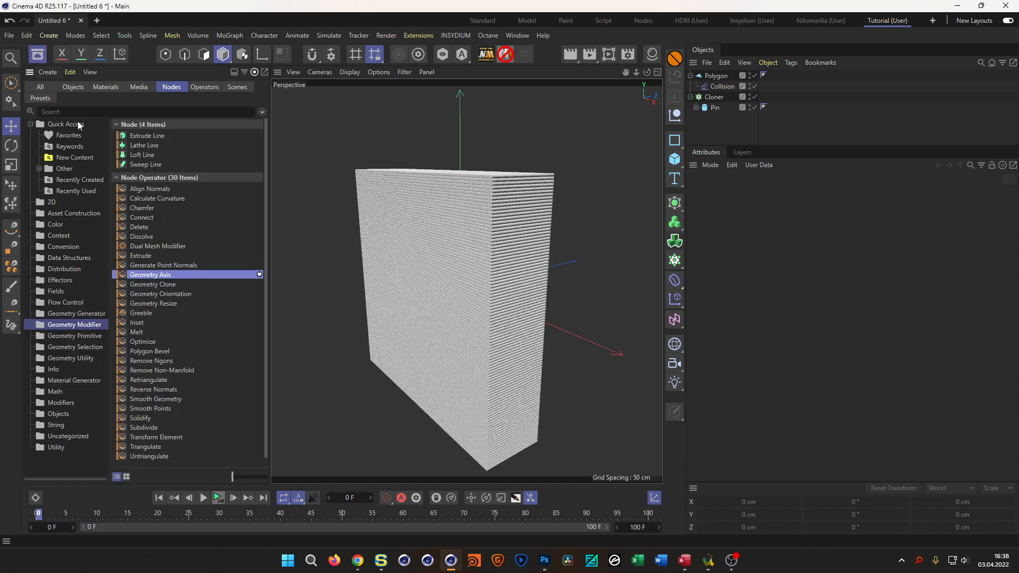
click(40, 87)
scroll(101, 310, down, 6)
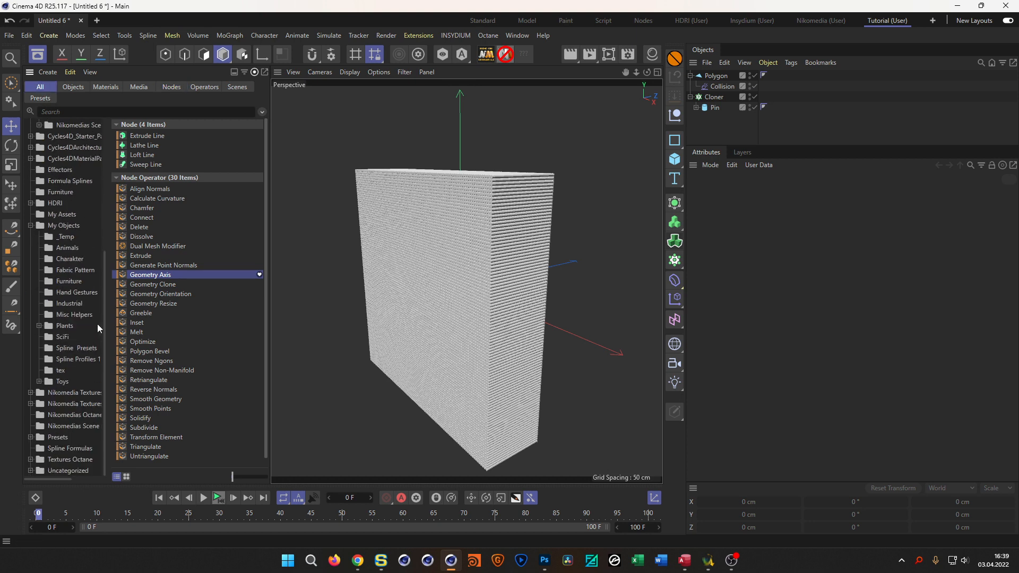
click(68, 248)
click(142, 135)
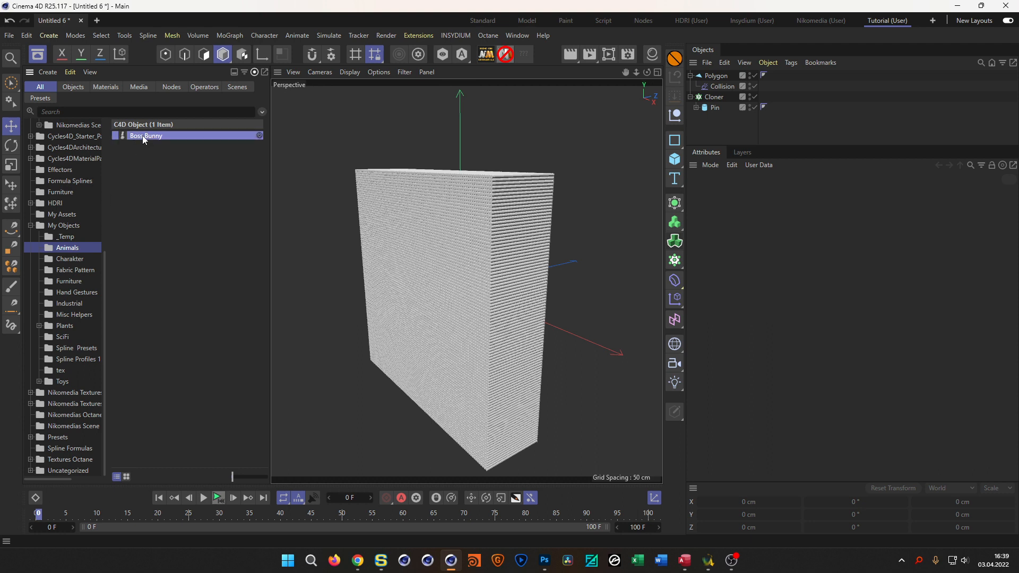
click(127, 478)
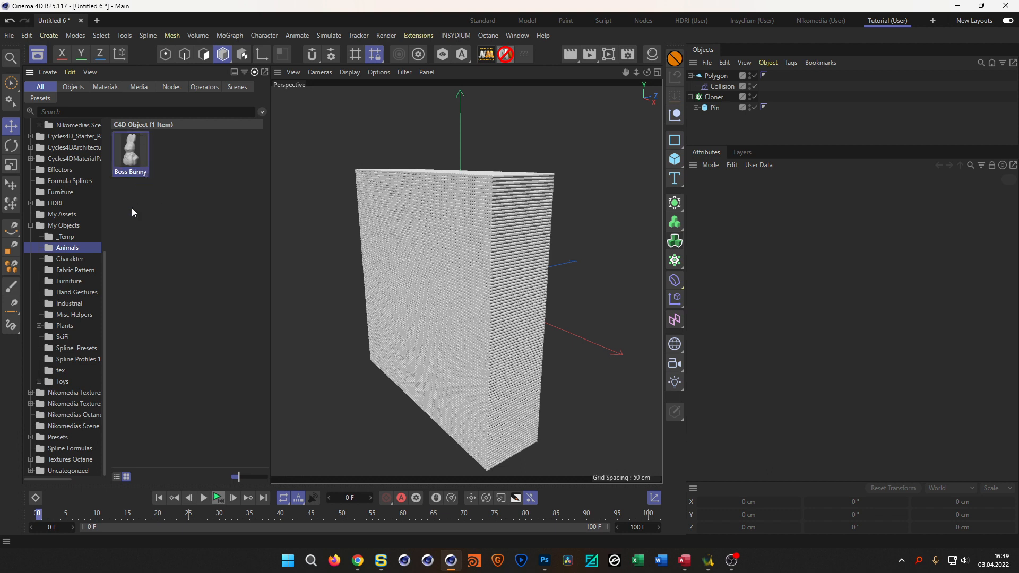
- Add the Hand_Spock model from the Hand Gestures folder to the scene and close the Asset Browser
click(82, 291)
drag(237, 481, 248, 479)
scroll(207, 393, down, 2)
click(176, 354)
drag(141, 338, 615, 341)
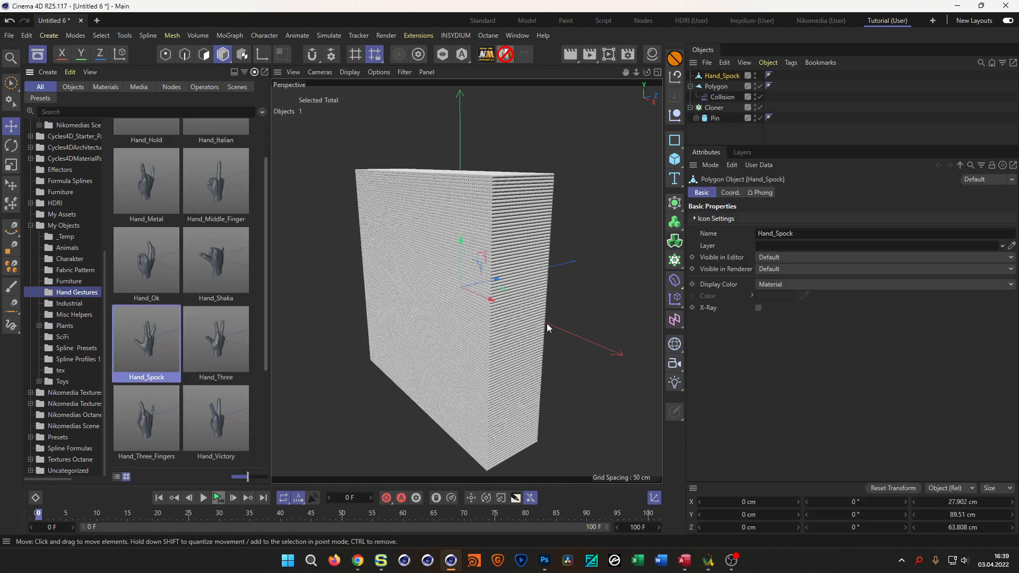
click(37, 54)
- Rotate the hand model's heading to 90° and switch to the Front view
alt+drag(412, 313, 338, 272)
key(r)
alt+middle_drag(300, 273, 292, 292)
middle_click(292, 292)
middle_click(383, 379)
scroll(343, 286, up, 3)
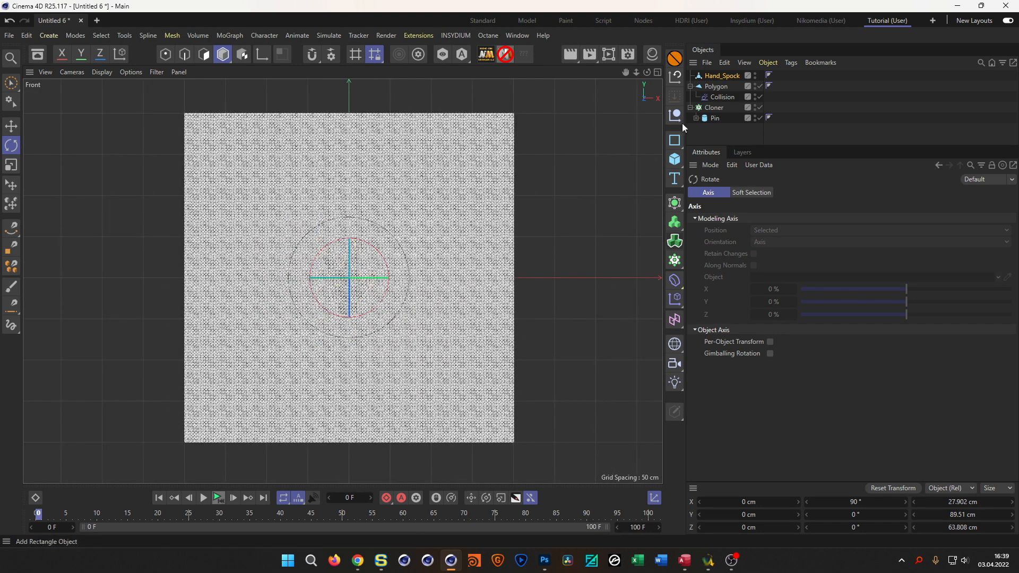
- Disable the Cloner and scale the hand up uniformly to about 288 cm tall within the polygon's outline
click(760, 106)
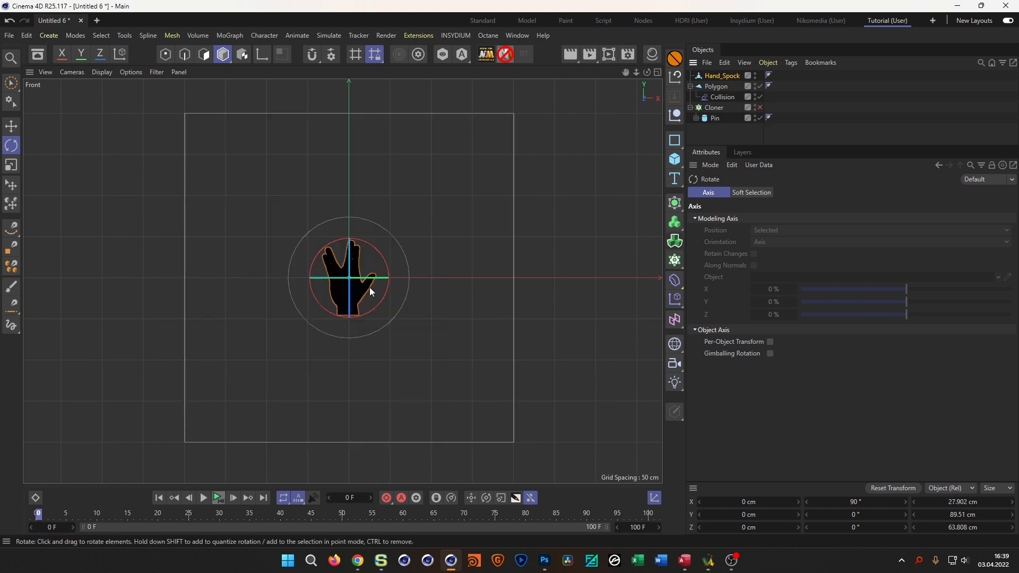
scroll(351, 298, down, 4)
key(t)
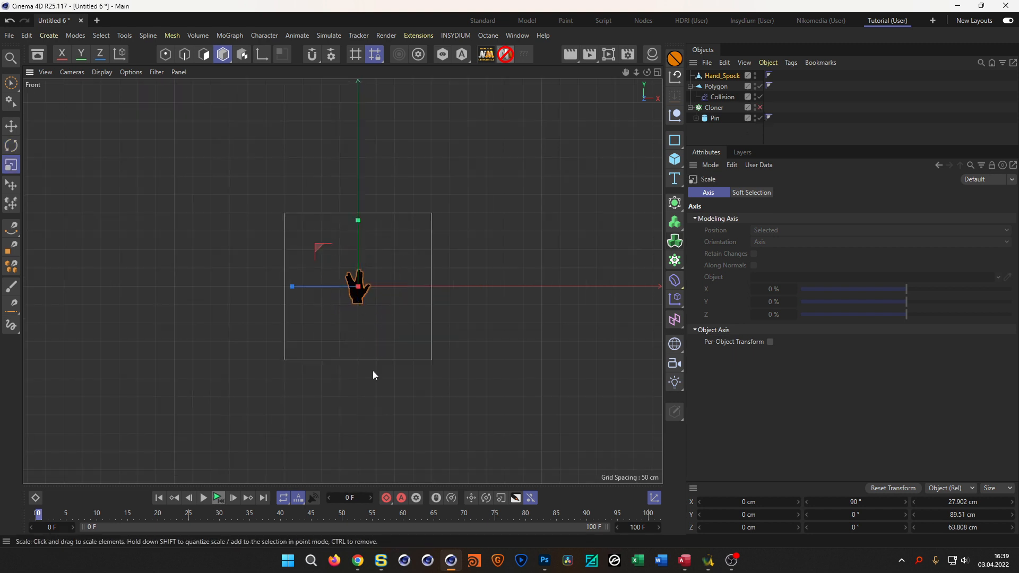
drag(356, 399, 754, 337)
middle_click(354, 395)
middle_click(195, 189)
alt+drag(318, 276, 381, 304)
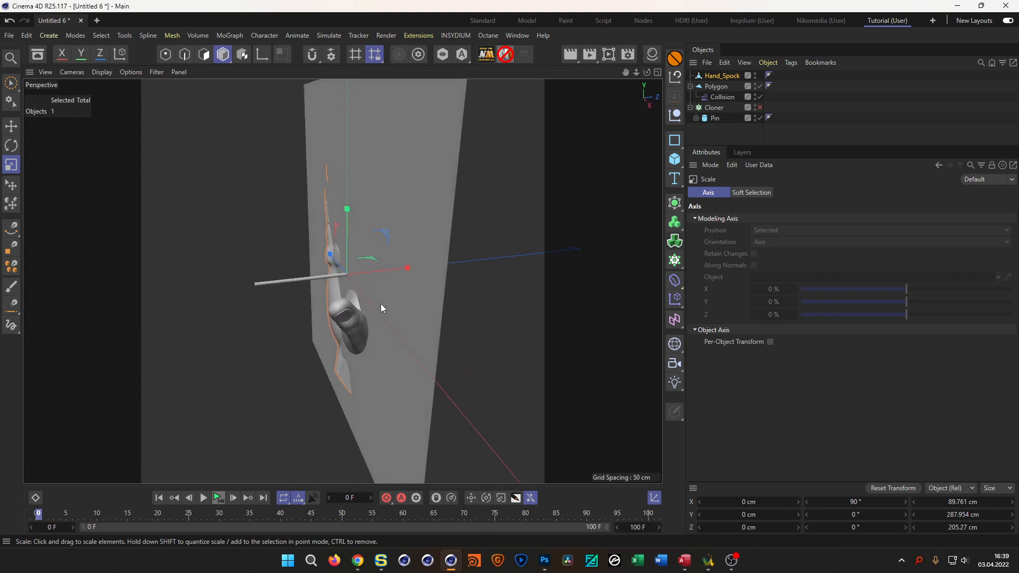
- Hide the Cloner and move the hand clear of the polygon, to about 64 cm along Z
click(755, 106)
alt+drag(327, 275, 608, 163)
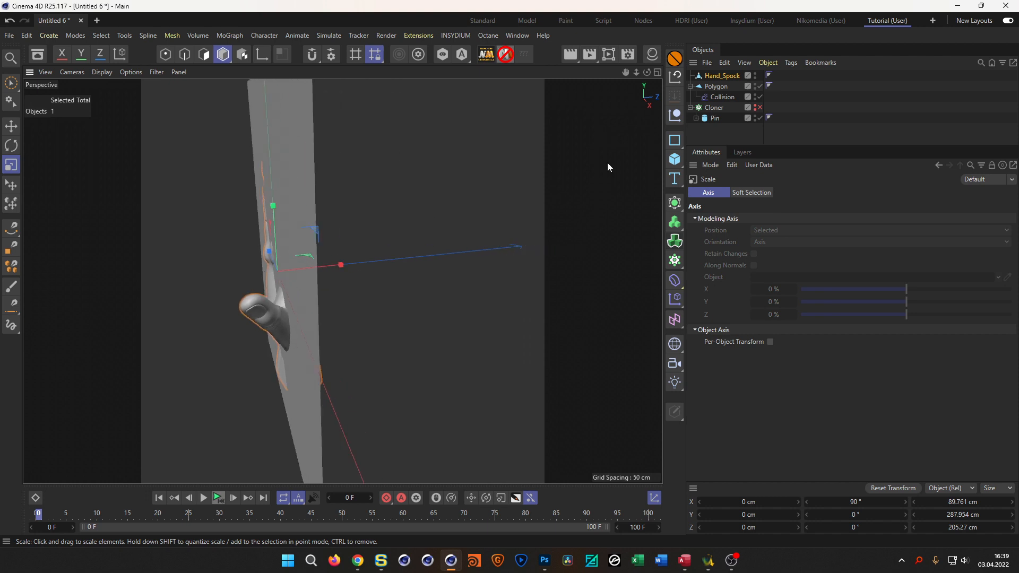
click(721, 76)
key(e)
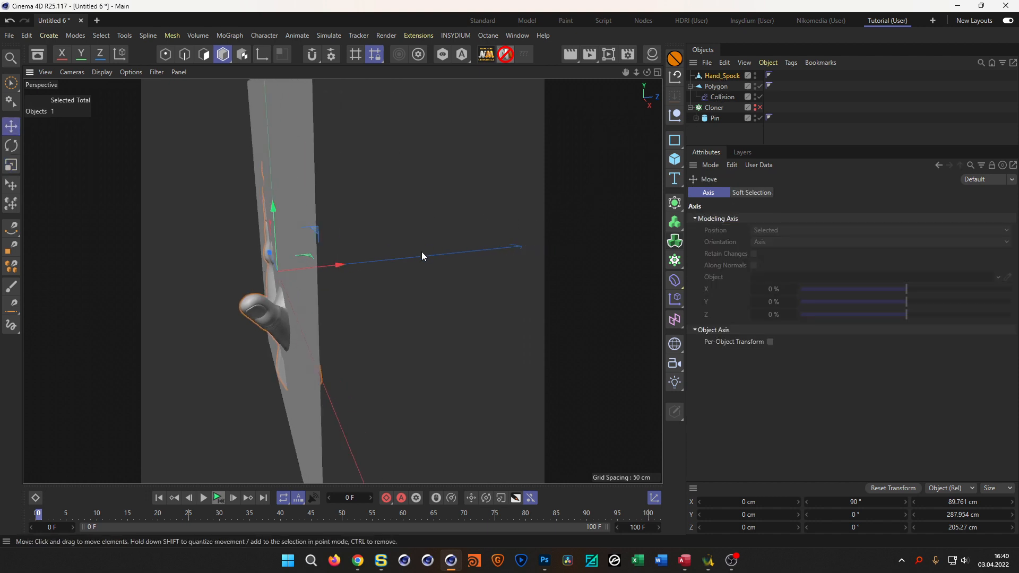
drag(337, 264, 393, 260)
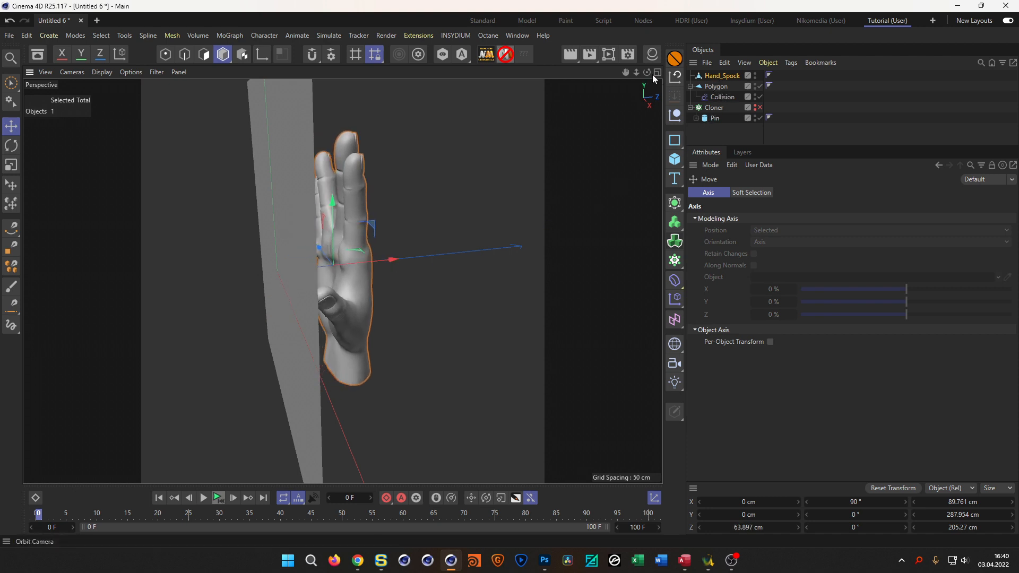
- Add a null named Collider and place the Hand_Spock object inside it
click(675, 115)
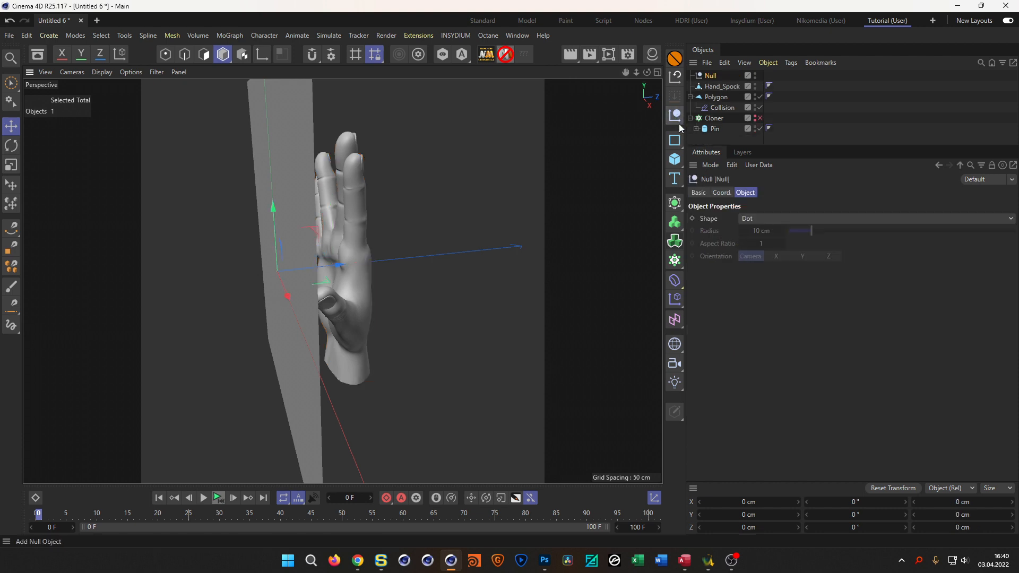
double_click(711, 76)
text(Co)
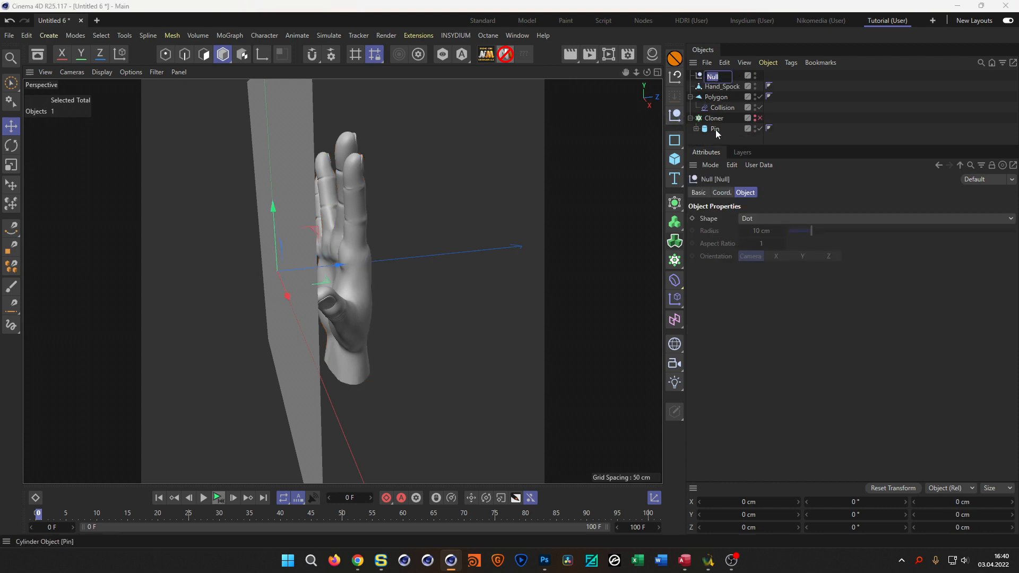
text(llider)
key(Return)
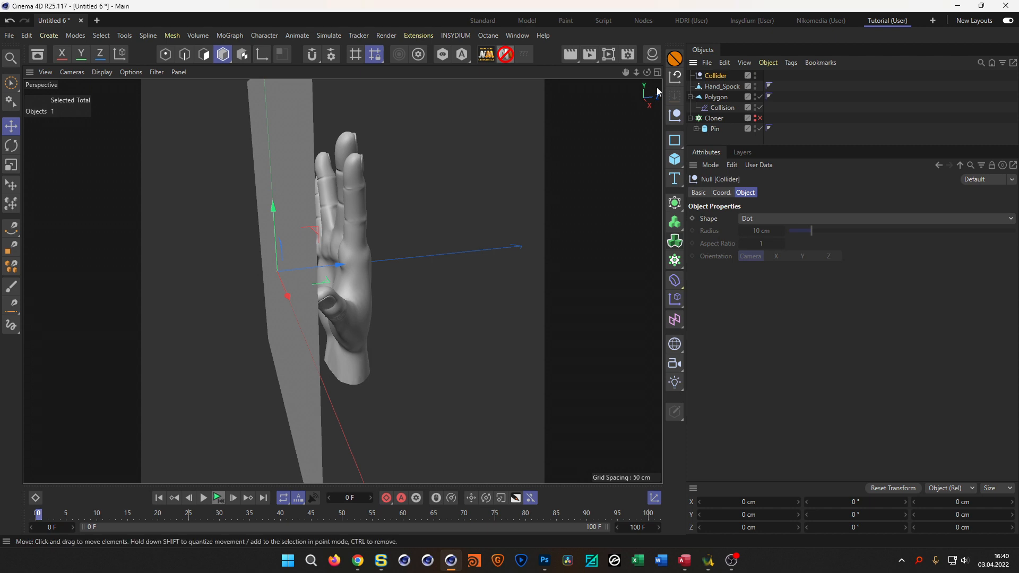
drag(711, 88, 712, 79)
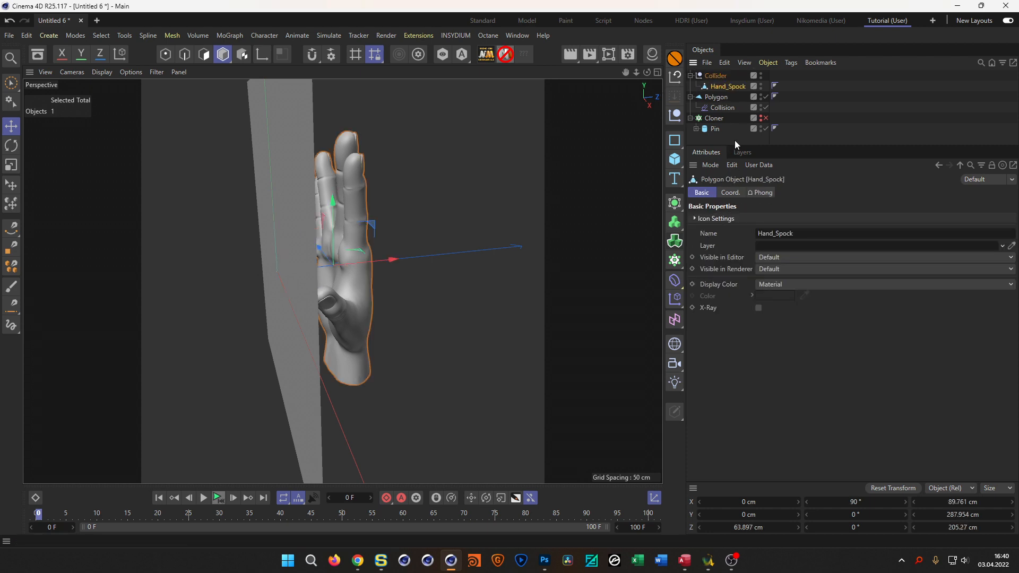
- Add the Collider null to the Collision deformer's list of collider objects
click(723, 106)
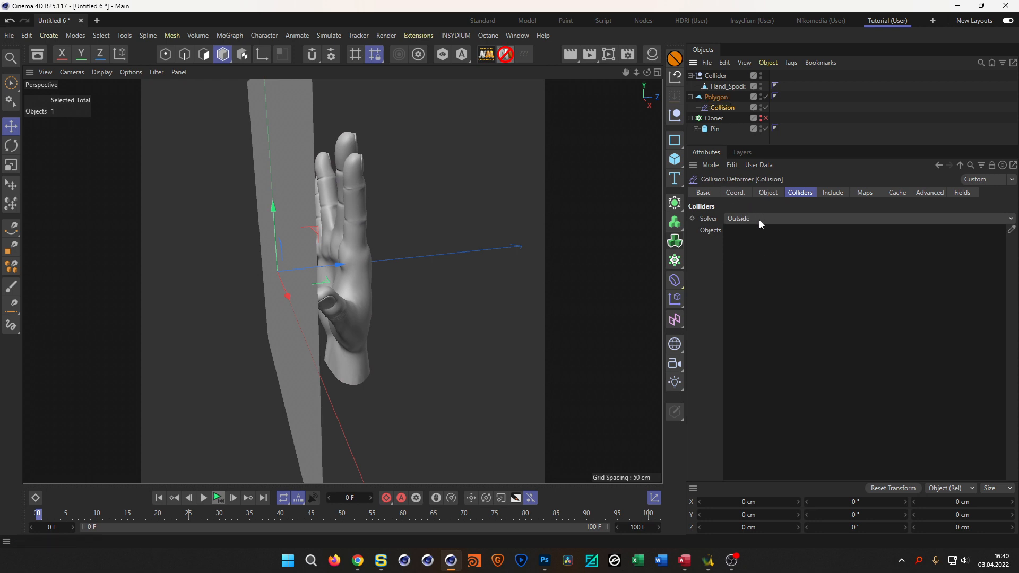
drag(715, 75, 786, 283)
mouse_move(396, 279)
alt+mouse_down()
mouse_move(424, 282)
mouse_move(406, 275)
alt+mouse_up()
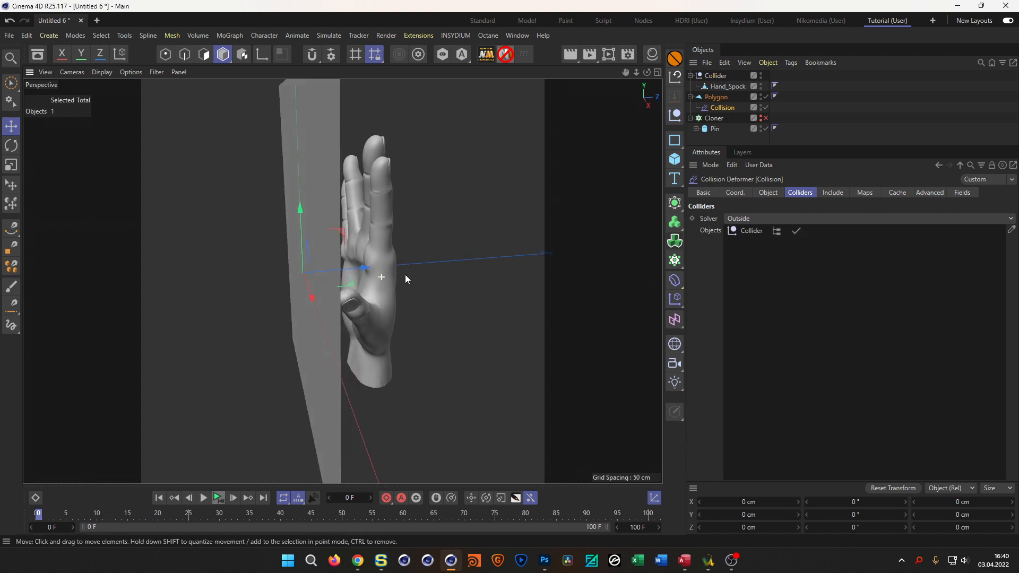
- Move the Collider null away from the polygon to about 95 cm along Z and try rotating the Hand_Spock object
click(719, 77)
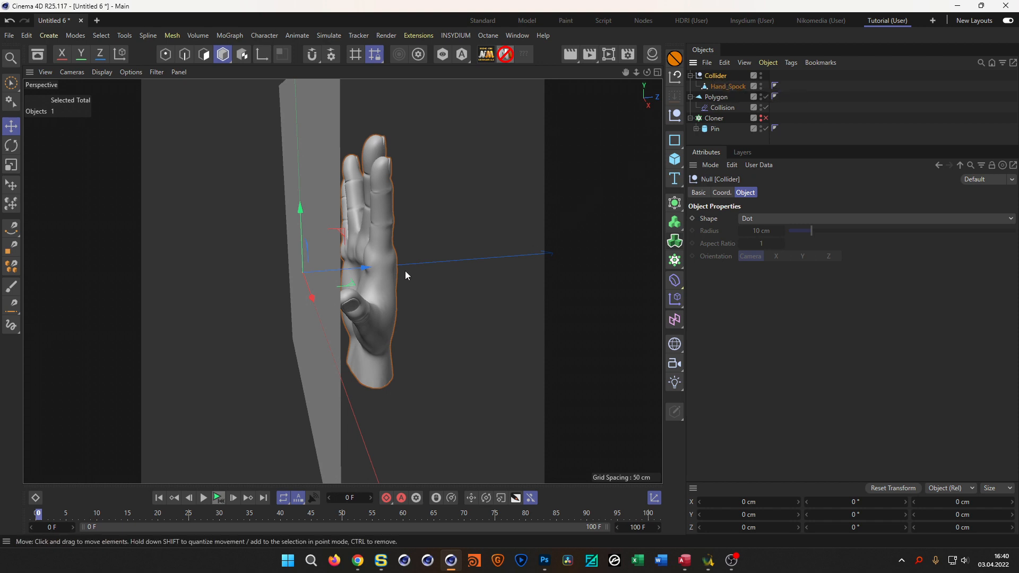
drag(369, 267, 450, 265)
click(728, 86)
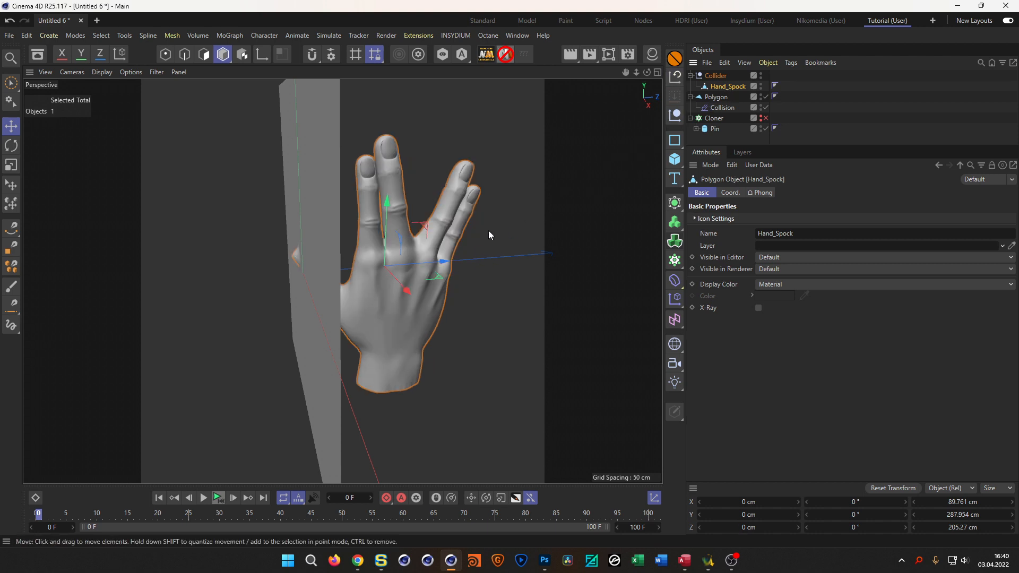
key(r)
drag(371, 280, 407, 295)
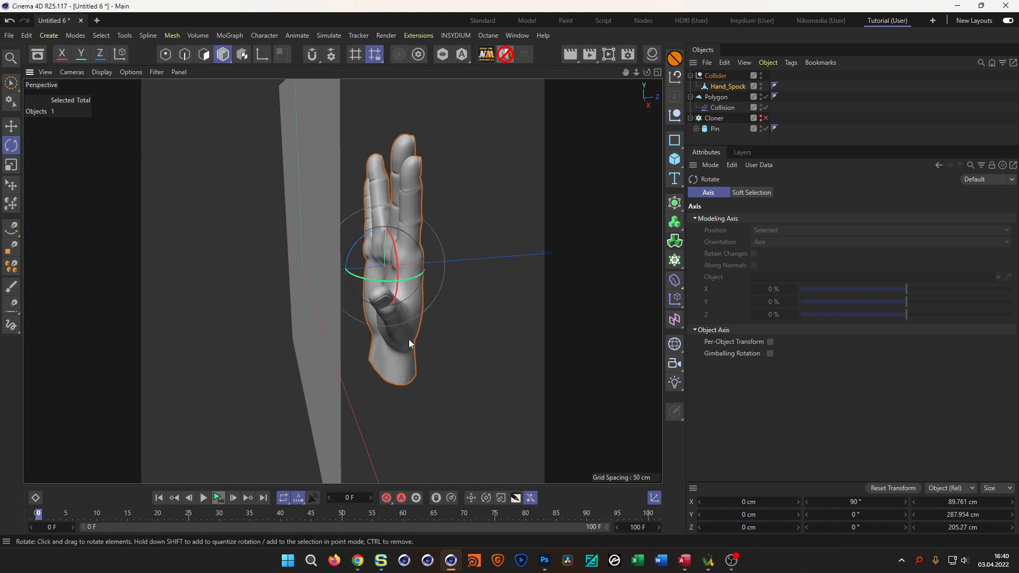
- Push Hand_Spock through the polygon to about -112 cm along Z within the Collider null
key(e)
drag(444, 262, 351, 284)
alt+drag(314, 223, 247, 210)
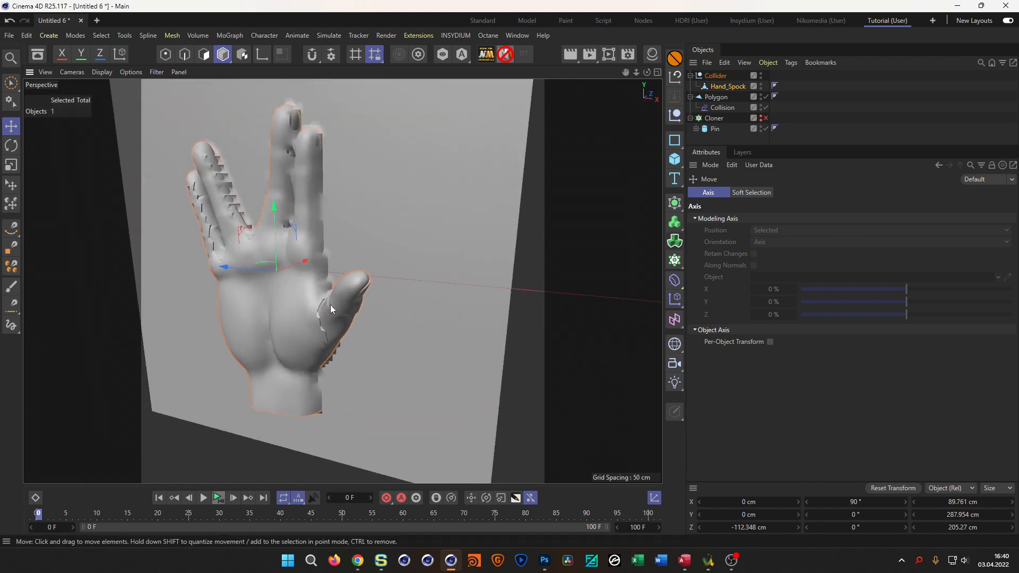
alt+drag(331, 305, 313, 308)
- Set the Collision deformer's Stretch value to 2 to smooth the hand imprint
click(723, 107)
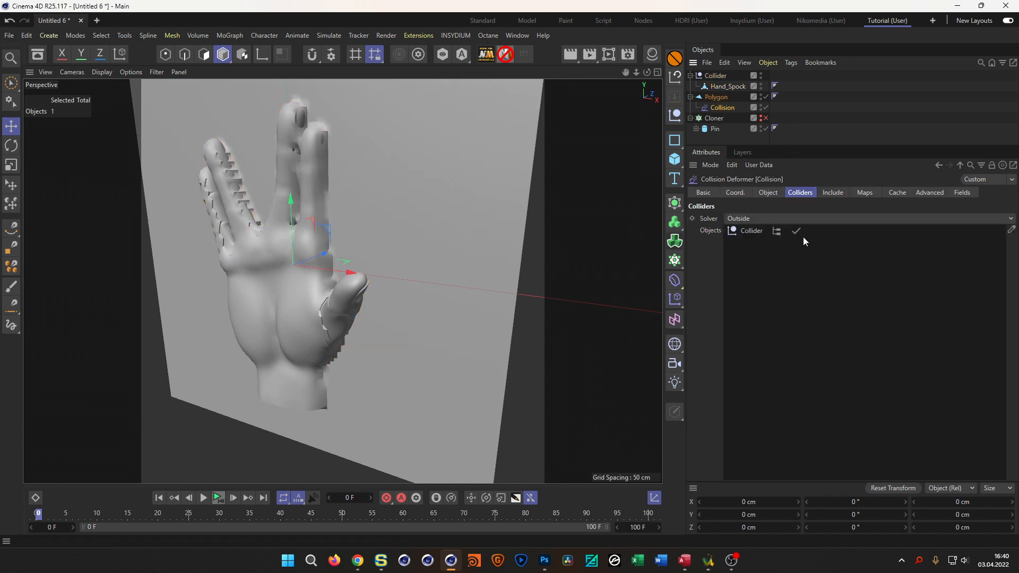
click(938, 196)
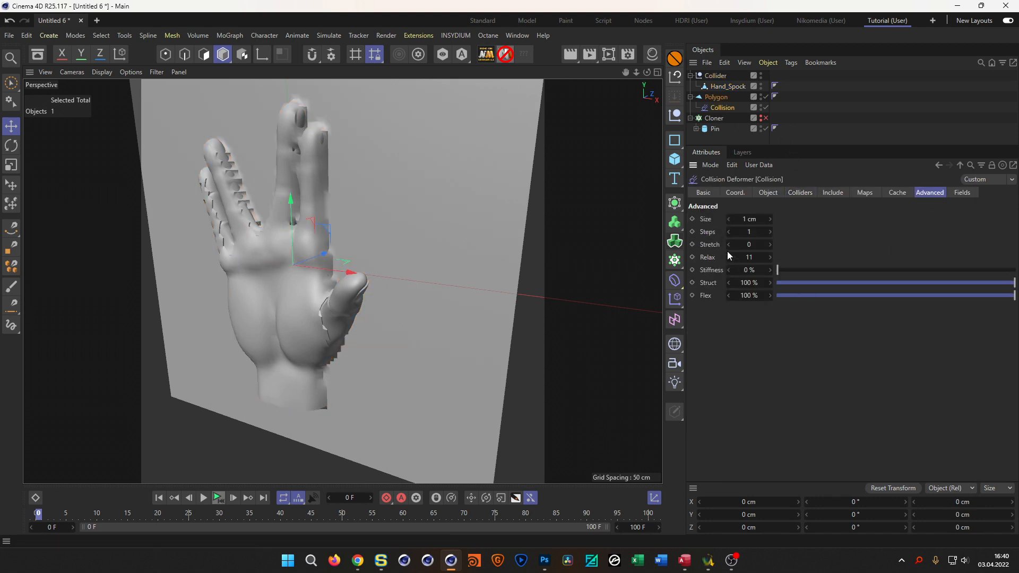
click(770, 244)
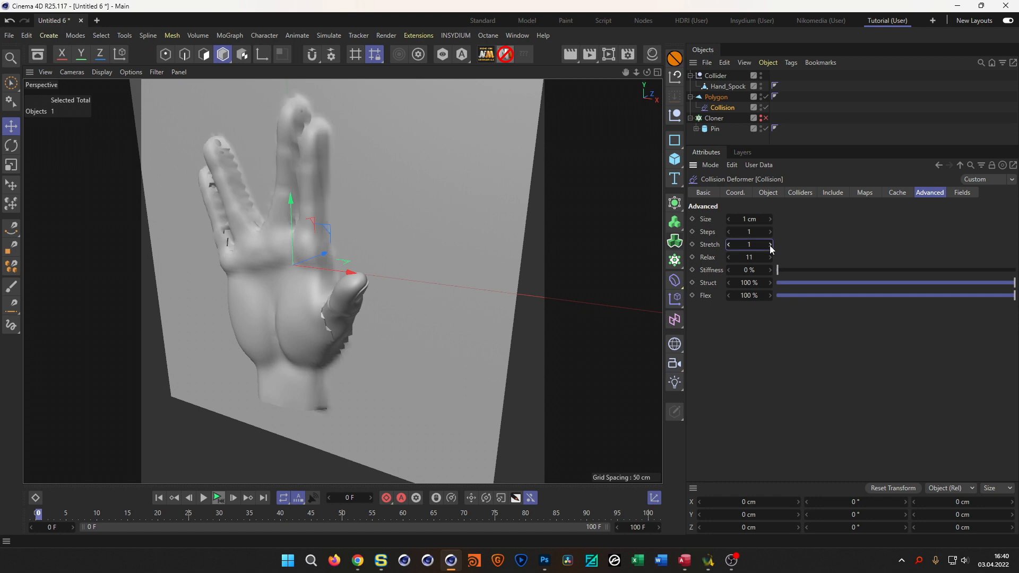
click(770, 245)
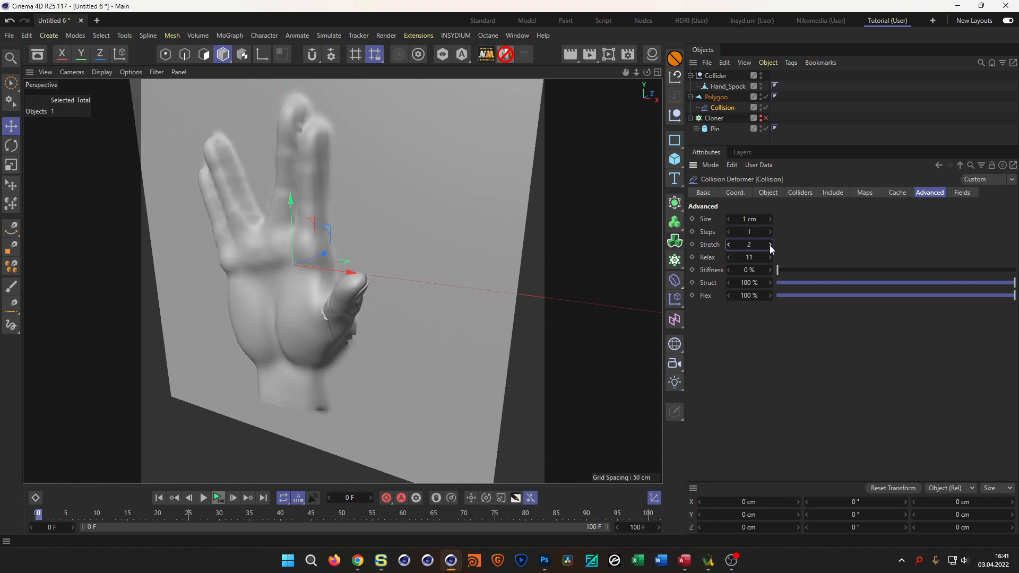
- Move Hand_Spock along Z back to the far side of the polygon
alt+drag(397, 215, 419, 275)
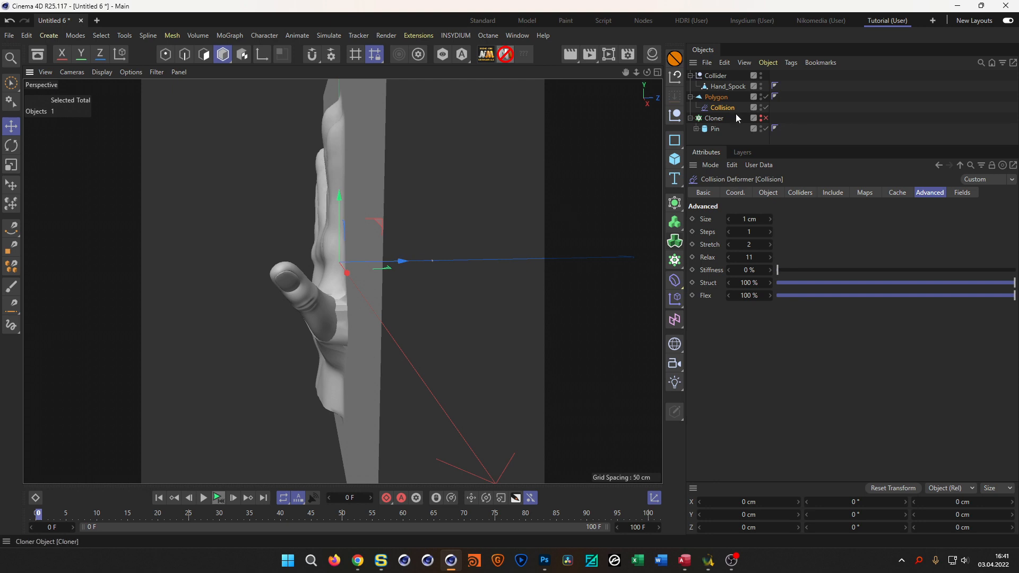
click(717, 88)
mouse_move(394, 261)
mouse_down()
mouse_move(357, 255)
mouse_move(316, 275)
mouse_move(275, 330)
mouse_move(282, 291)
mouse_move(242, 266)
mouse_move(305, 264)
mouse_move(266, 282)
mouse_move(382, 247)
mouse_up()
- Set the Collision deformer's collider solver to Inside (Stretch)
click(723, 107)
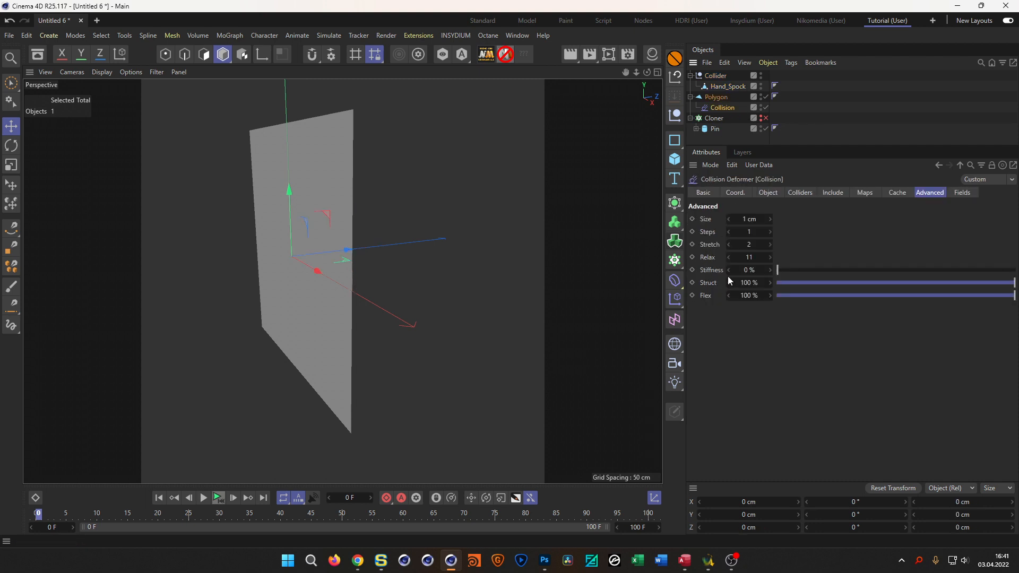
click(809, 194)
click(797, 219)
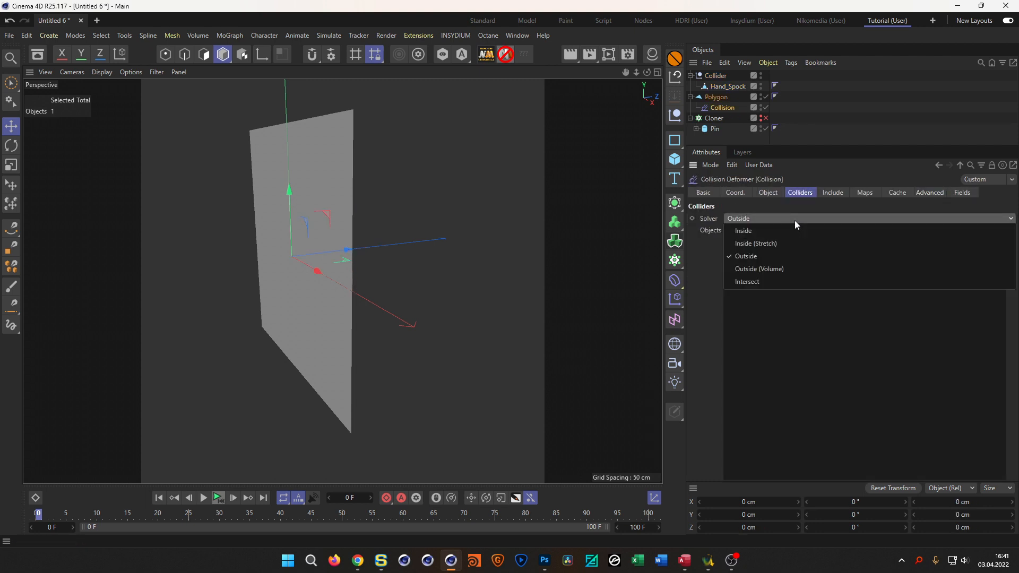
click(787, 243)
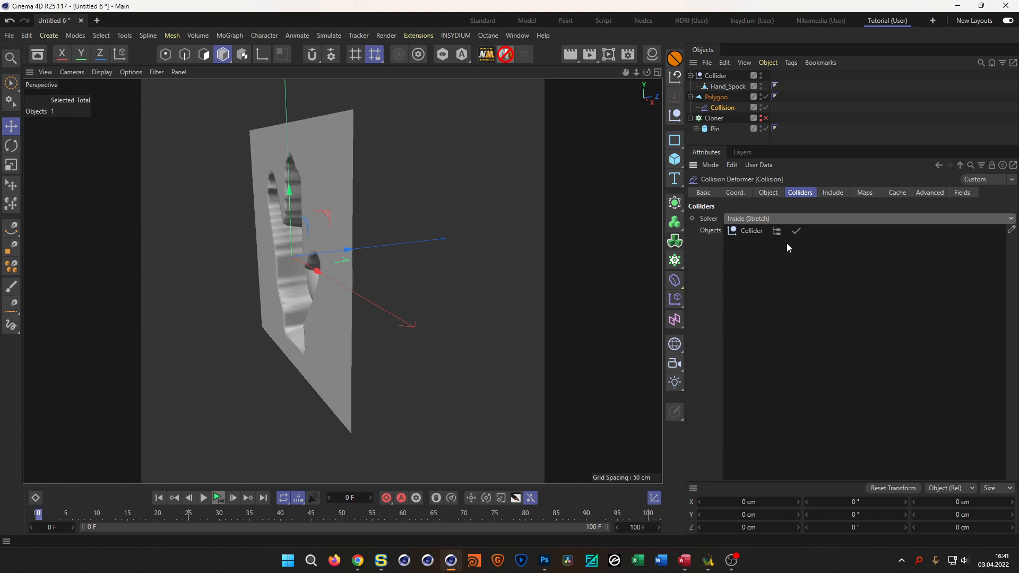
alt+drag(305, 273, 273, 280)
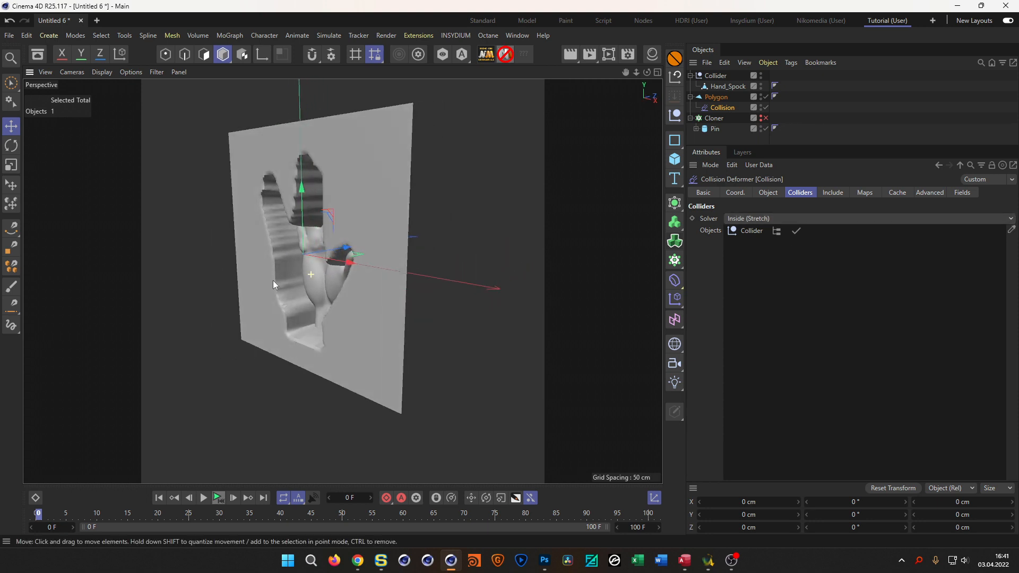
- Set the Polygon object's orientation to -Z
click(718, 98)
click(805, 269)
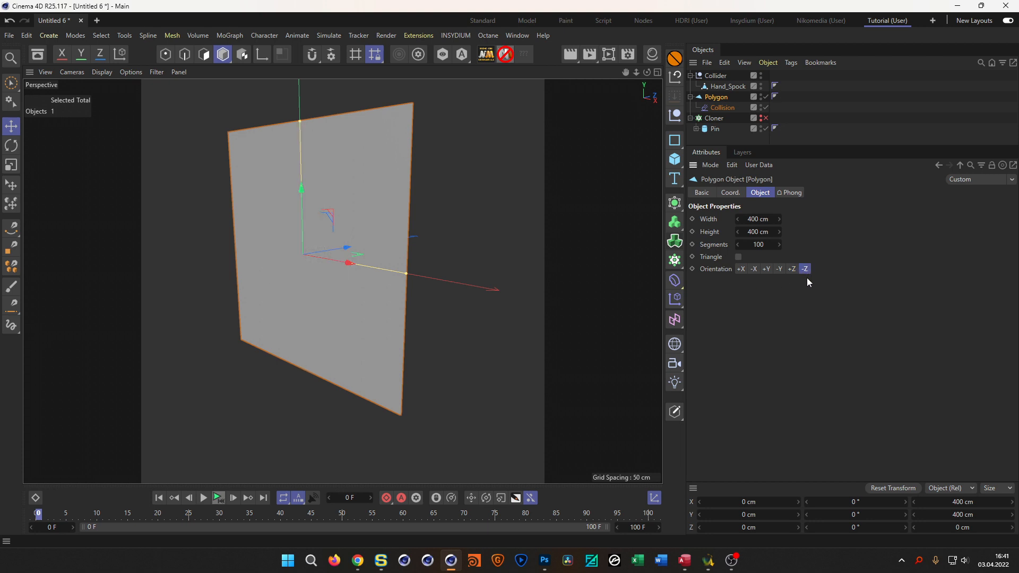
alt+drag(371, 271, 397, 298)
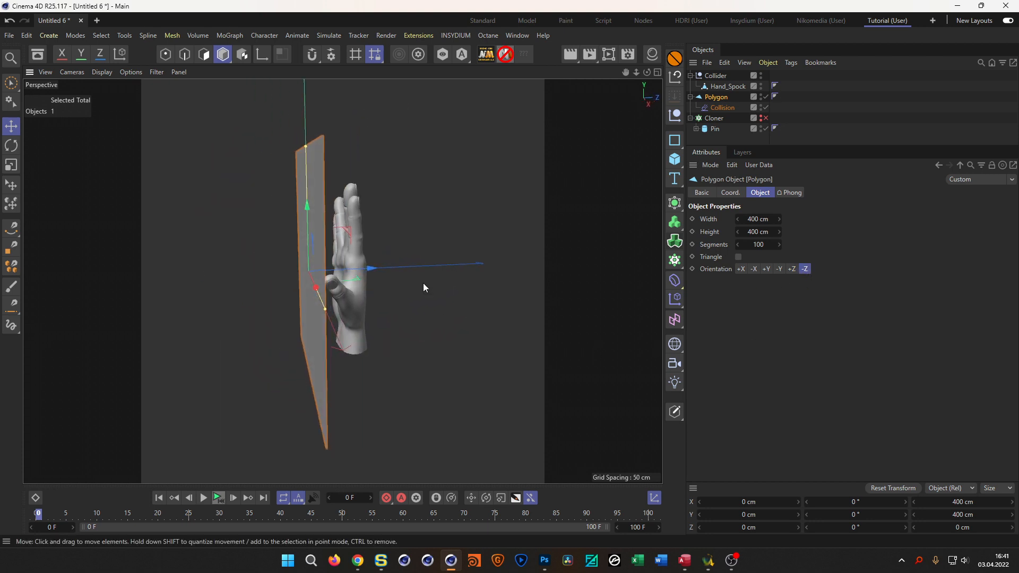
- Push the Collider null into the polygon to about 18 cm along Z and re-enable the Cloner
click(719, 78)
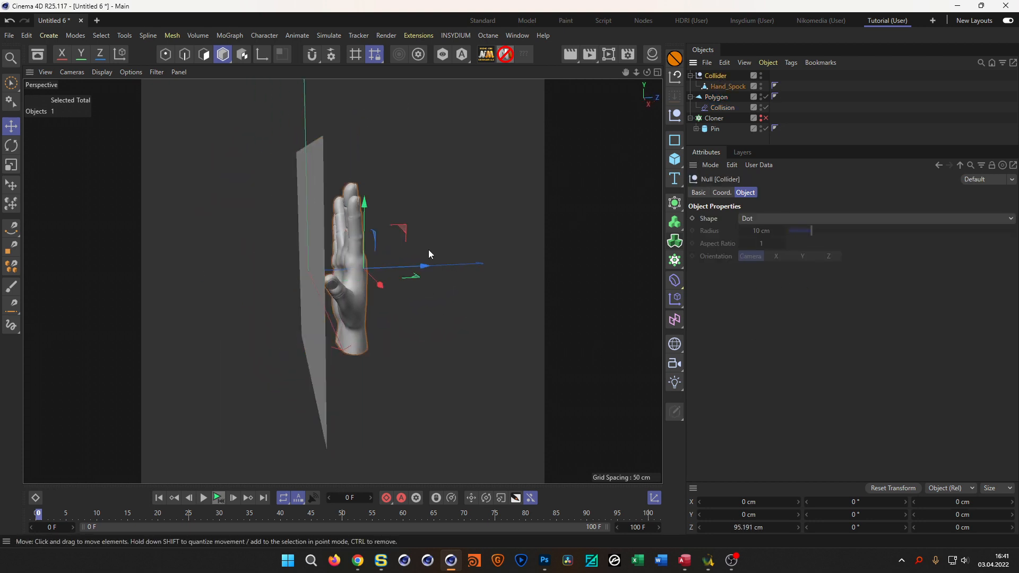
drag(424, 267, 317, 306)
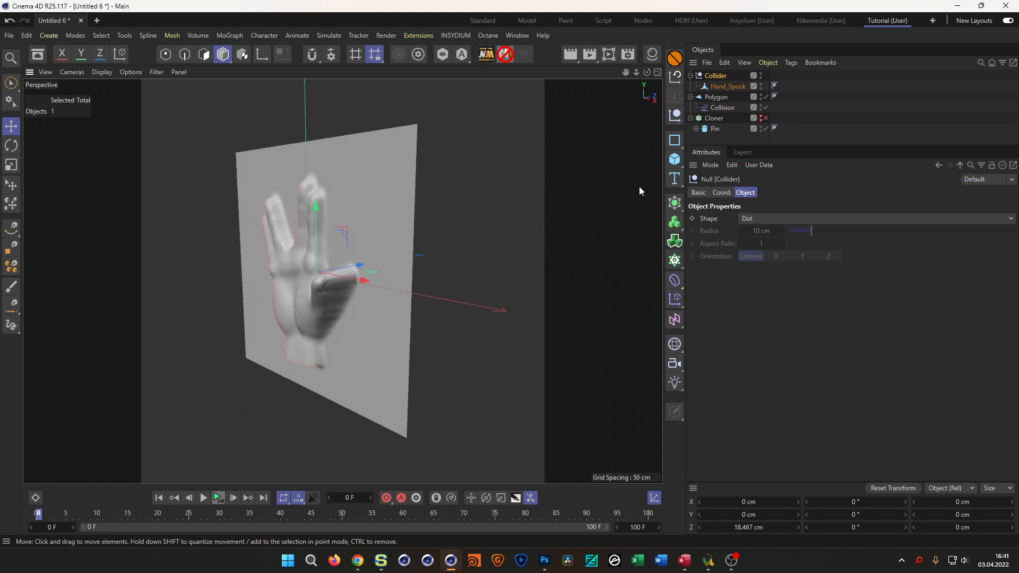
click(765, 121)
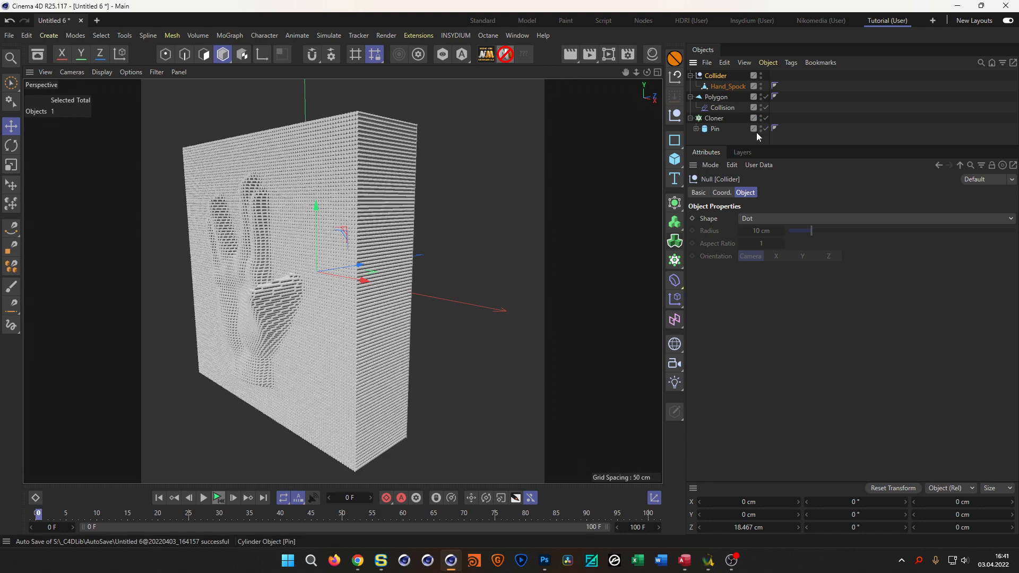
mouse_move(267, 275)
alt+mouse_down()
mouse_move(178, 295)
mouse_move(216, 263)
mouse_move(265, 317)
alt+mouse_up()
alt+right_drag(265, 318, 314, 288)
alt+drag(315, 288, 299, 336)
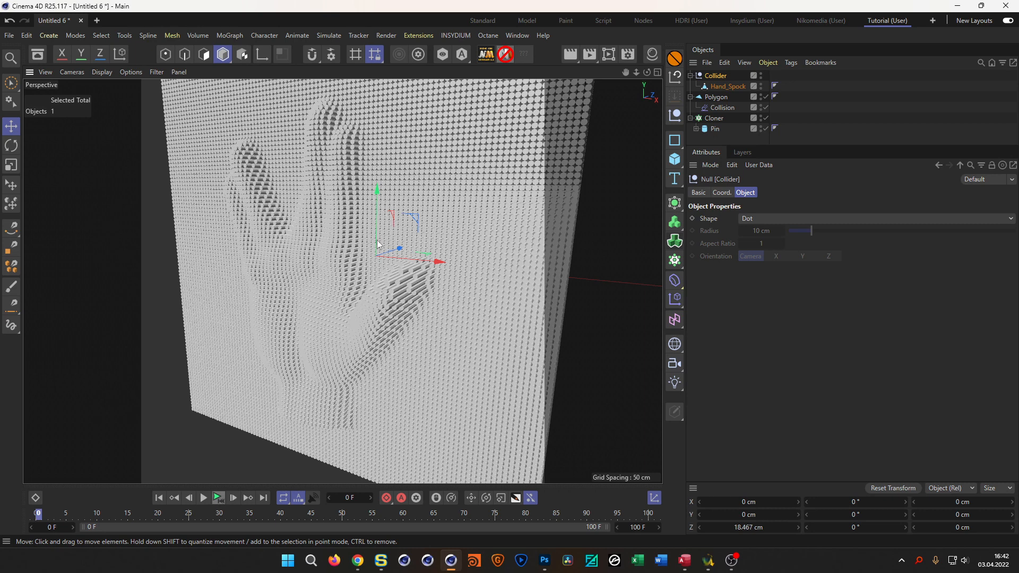
- Pull the Collider null with the hand back out of the pins to about 153 cm along Z
alt+drag(333, 220, 388, 265)
scroll(430, 260, up, 5)
scroll(429, 254, down, 5)
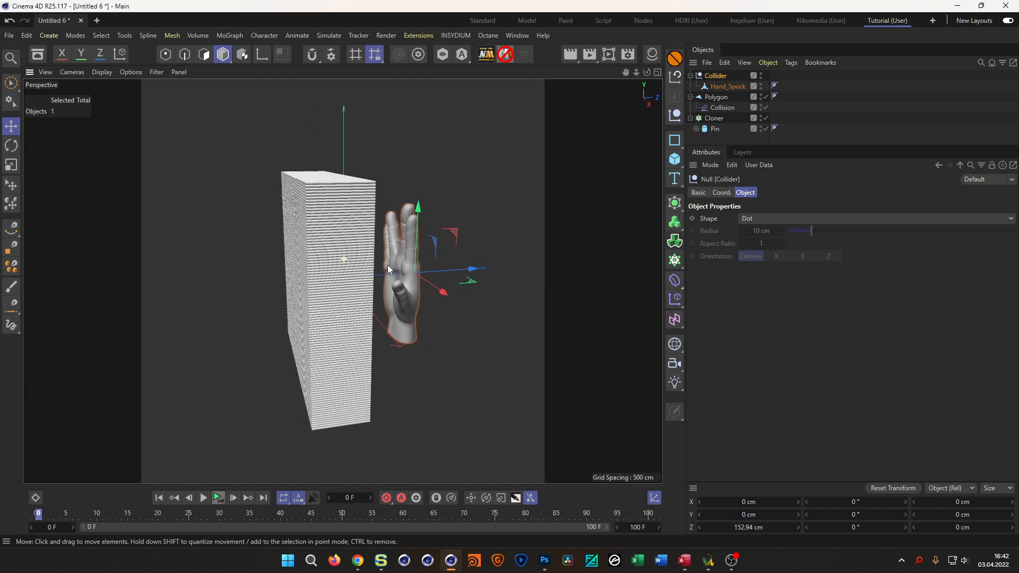
- Take Hand_Spock out of the Collider null and hide it in both editor and renderer
drag(721, 87, 714, 72)
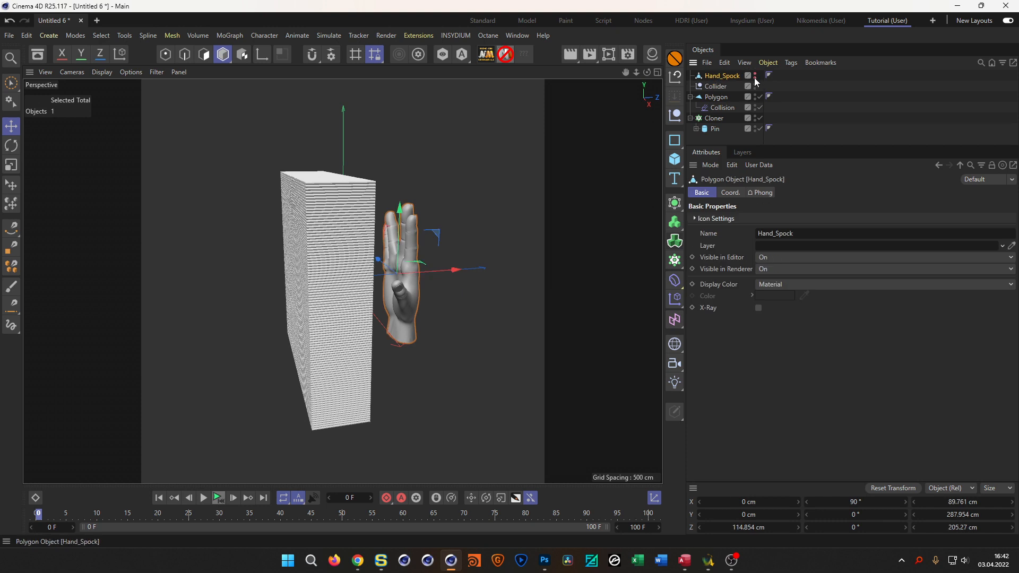
ctrl+click(756, 77)
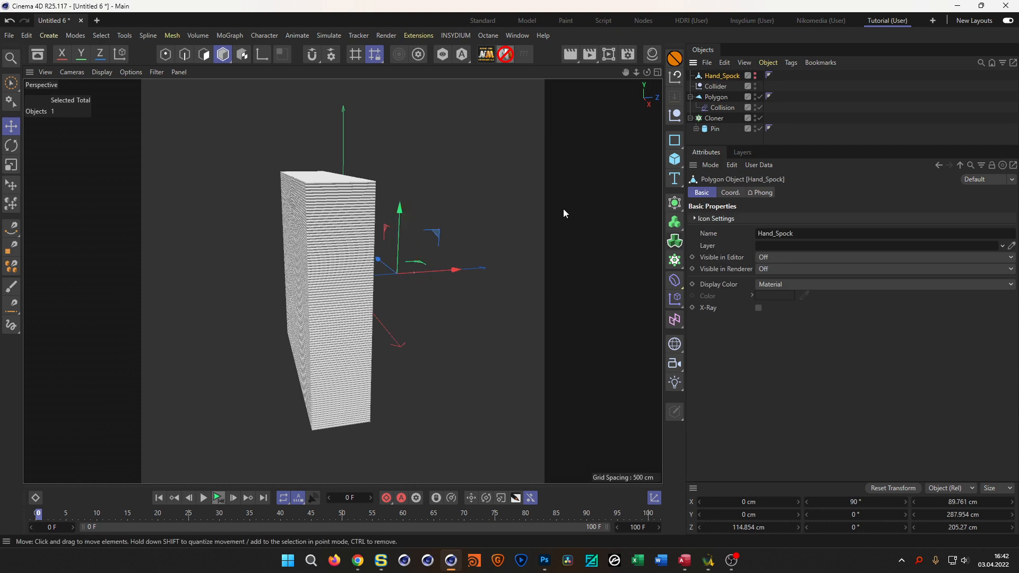
- Insert the Body 01 model from the Charakter asset folder and place it at about 138 cm along Z
click(38, 54)
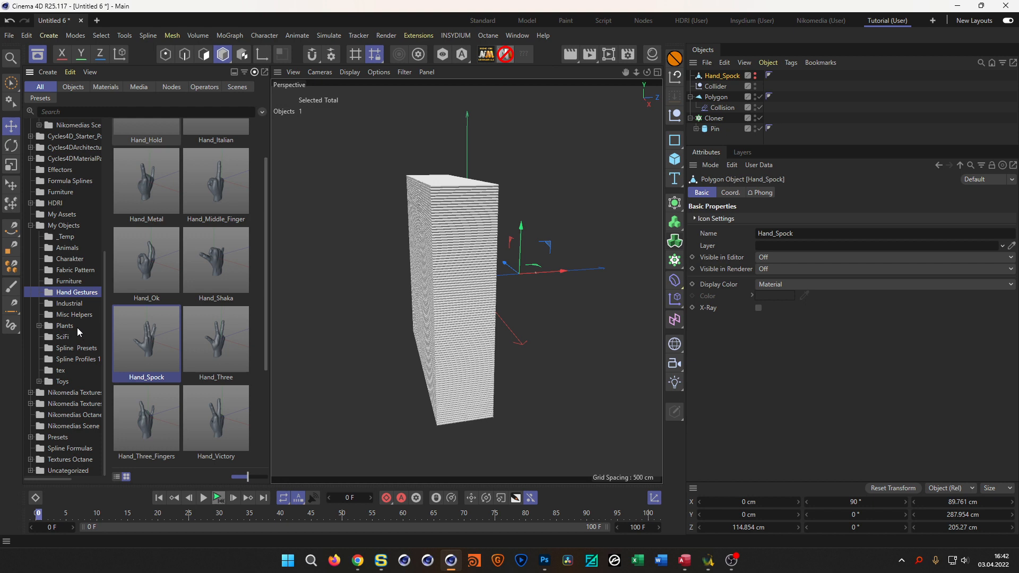
click(72, 250)
click(76, 259)
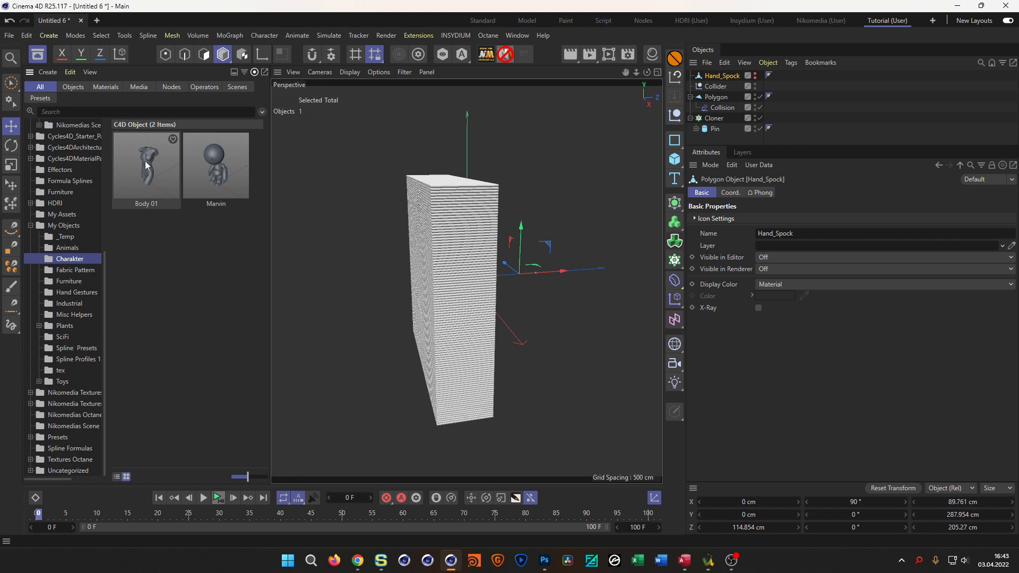
drag(145, 161, 353, 206)
drag(587, 250, 576, 249)
alt+drag(563, 285, 519, 314)
mouse_move(476, 283)
alt+mouse_down()
mouse_move(454, 283)
mouse_move(463, 282)
alt+mouse_up()
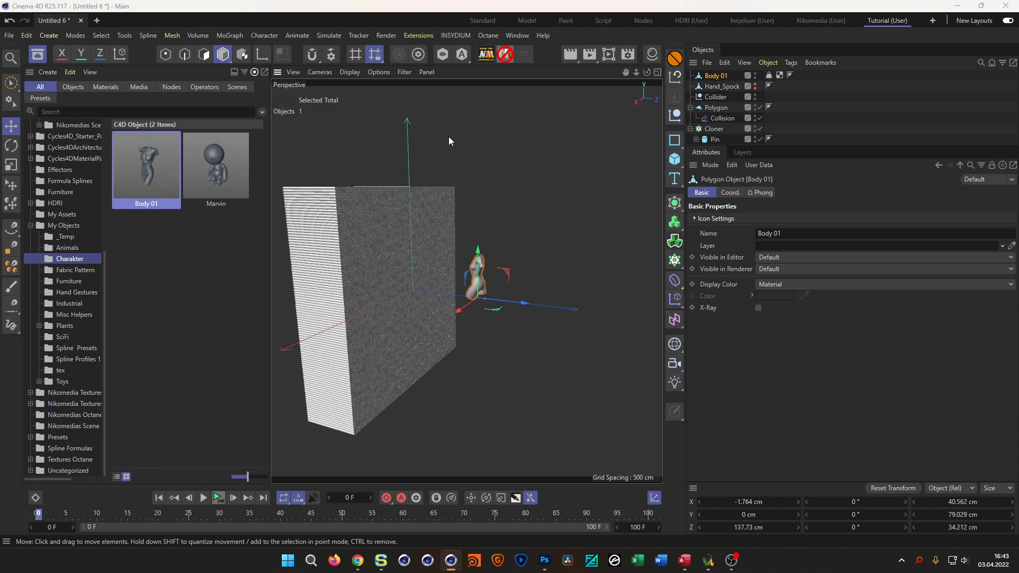
- Find the Axis Center command through the command search and open its dialog for Body 01
key(shift+c)
text(center as)
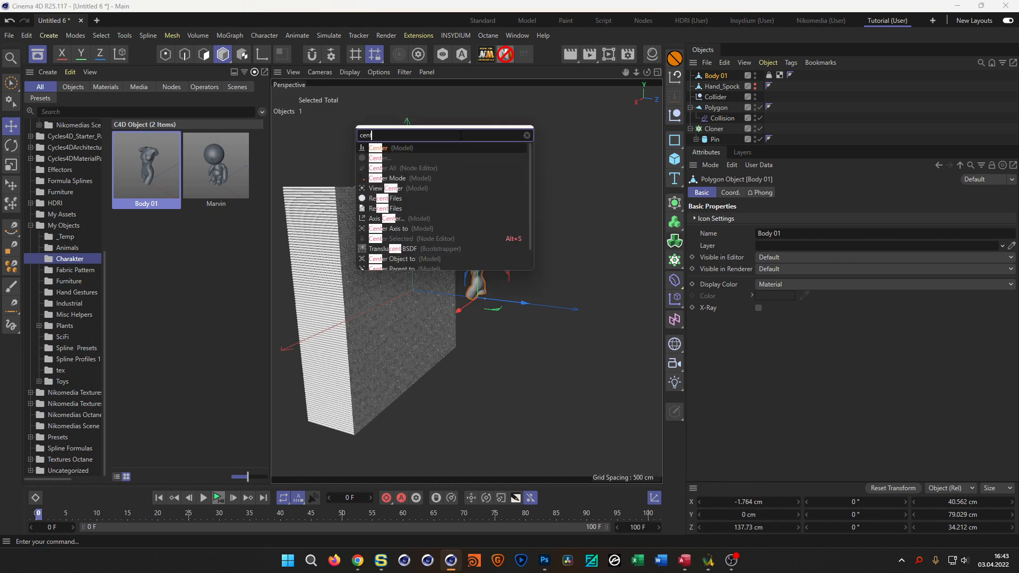
key(BackSpace)
key(BackSpace)
key(BackSpace)
key(BackSpace)
key(BackSpace)
key(BackSpace)
key(BackSpace)
key(BackSpace)
key(BackSpace)
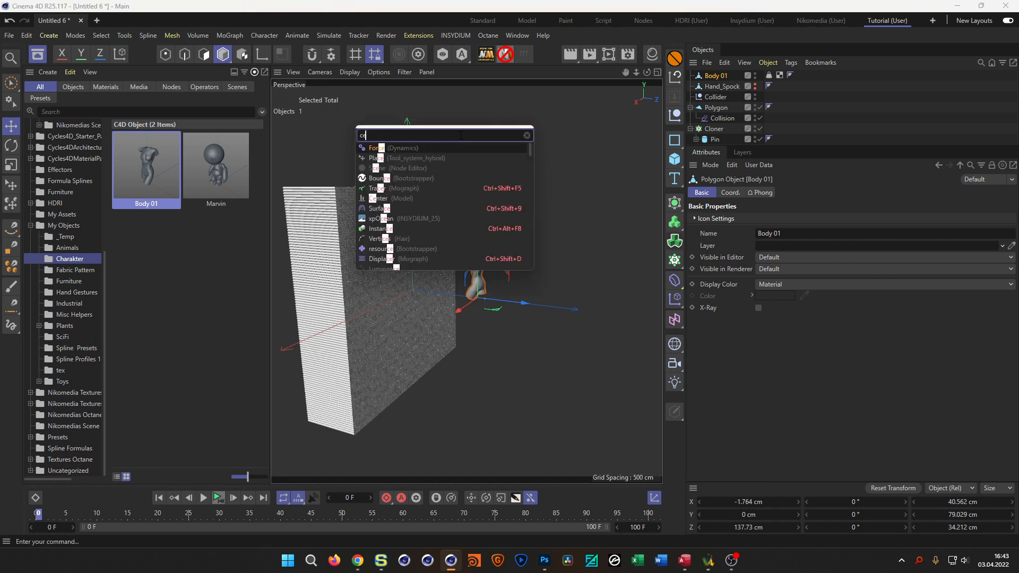
text(axui)
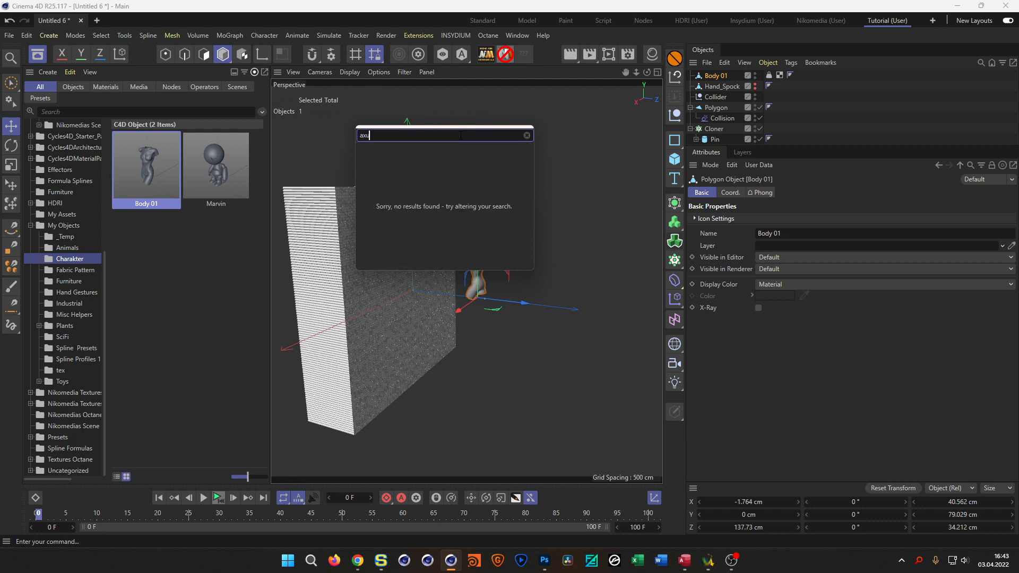
key(BackSpace)
text(is)
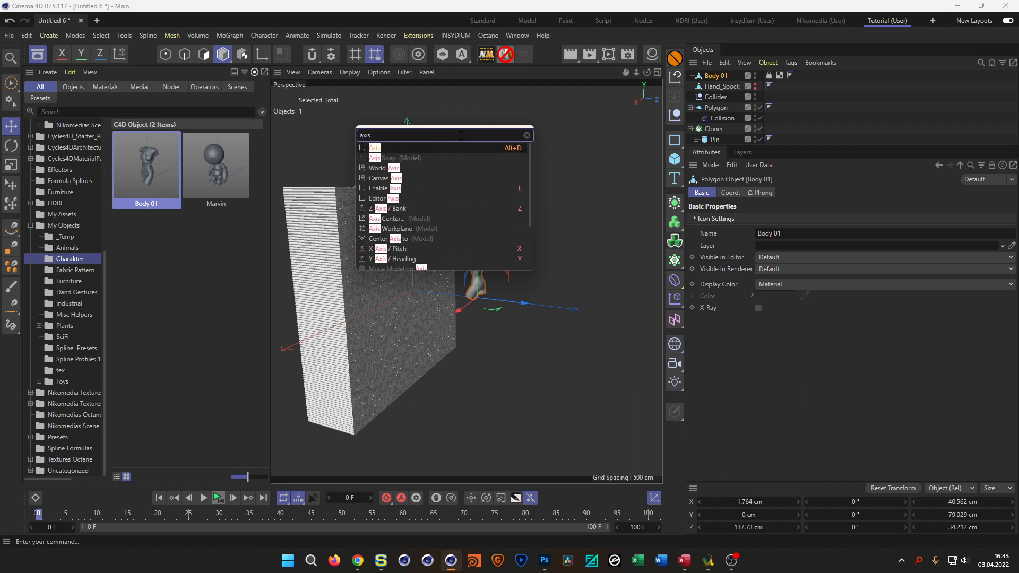
text( c)
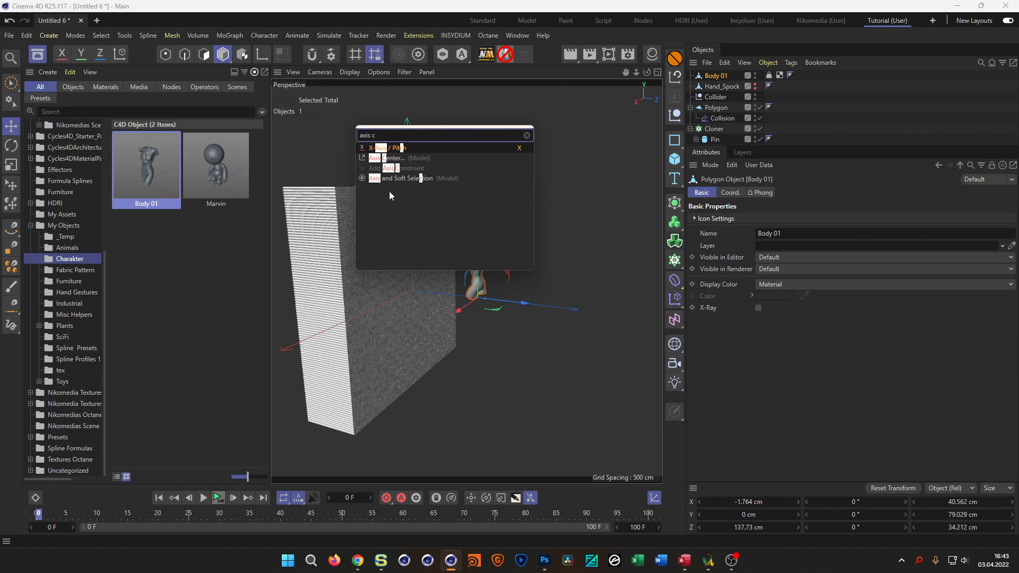
click(374, 159)
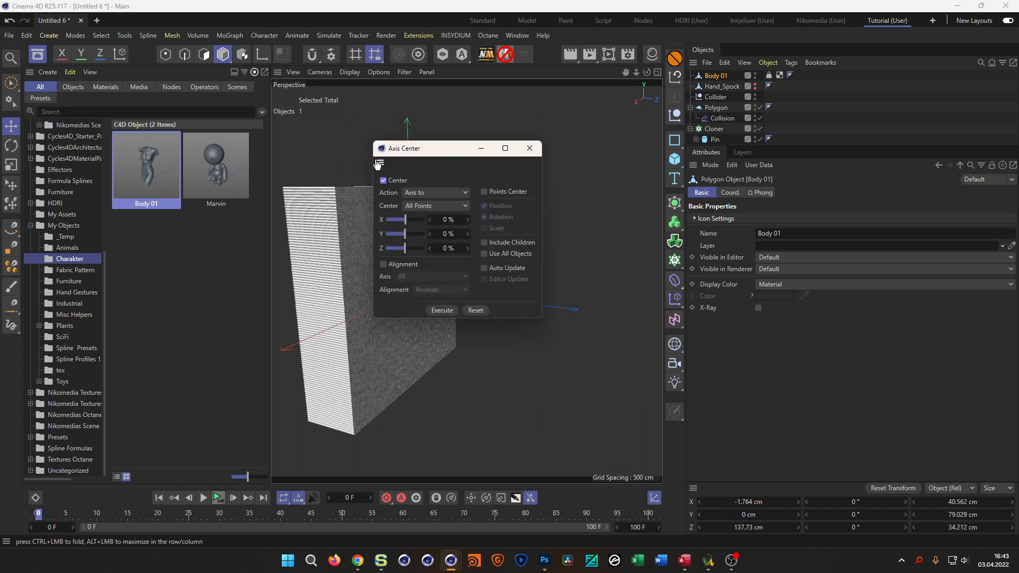
- Center Body 01's axis on all of its points and close the Axis Center dialog
click(441, 310)
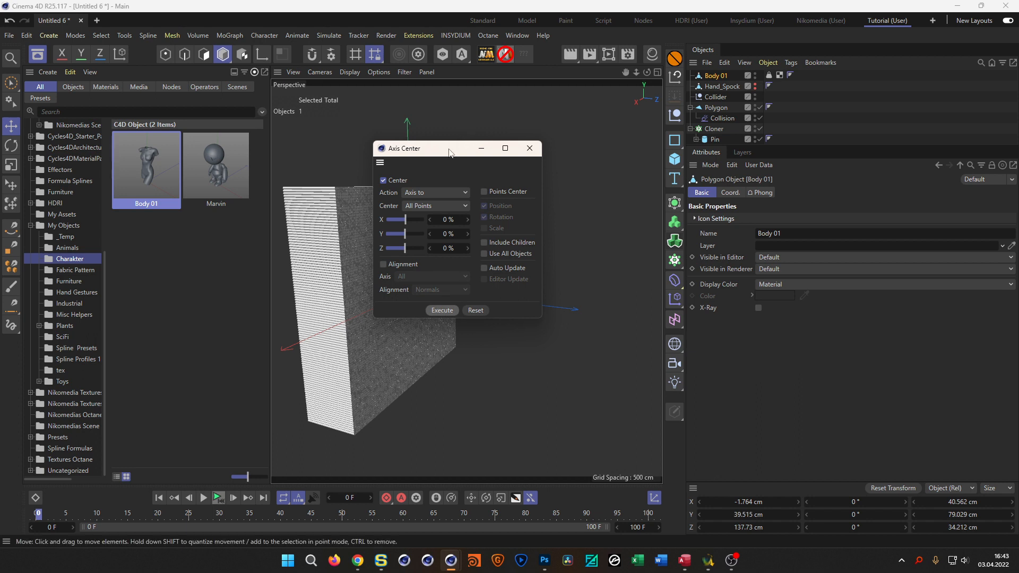
drag(449, 149, 590, 228)
click(672, 226)
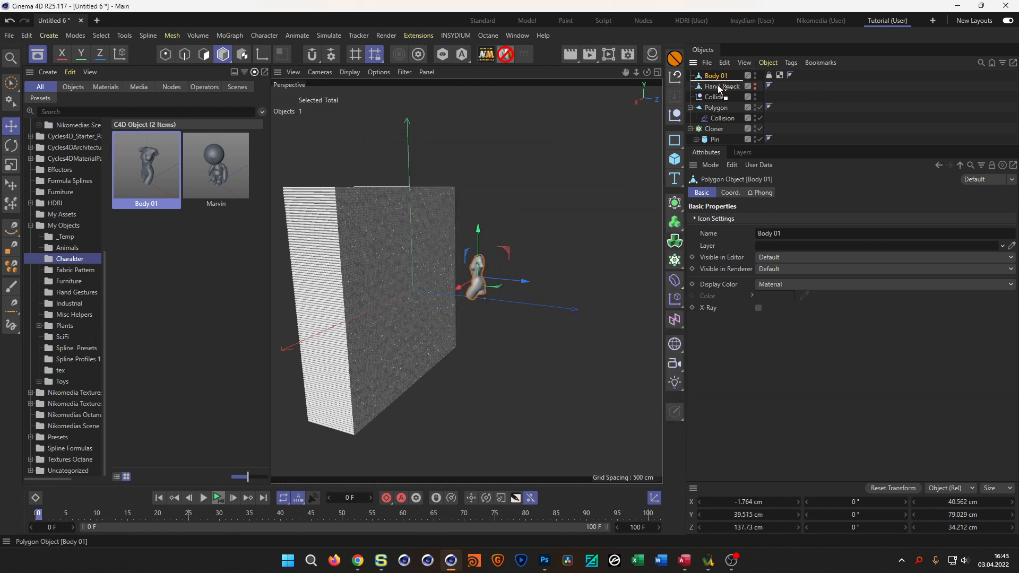
- Put Body 01 inside the Collider null and reset its position to the null's origin
drag(723, 99, 721, 106)
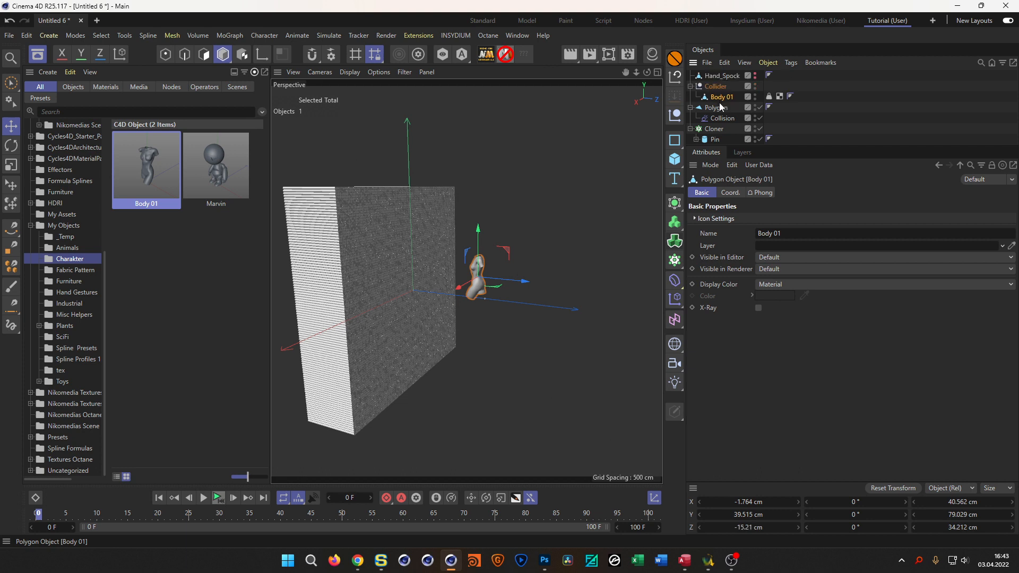
click(674, 79)
alt+middle_drag(458, 283, 444, 260)
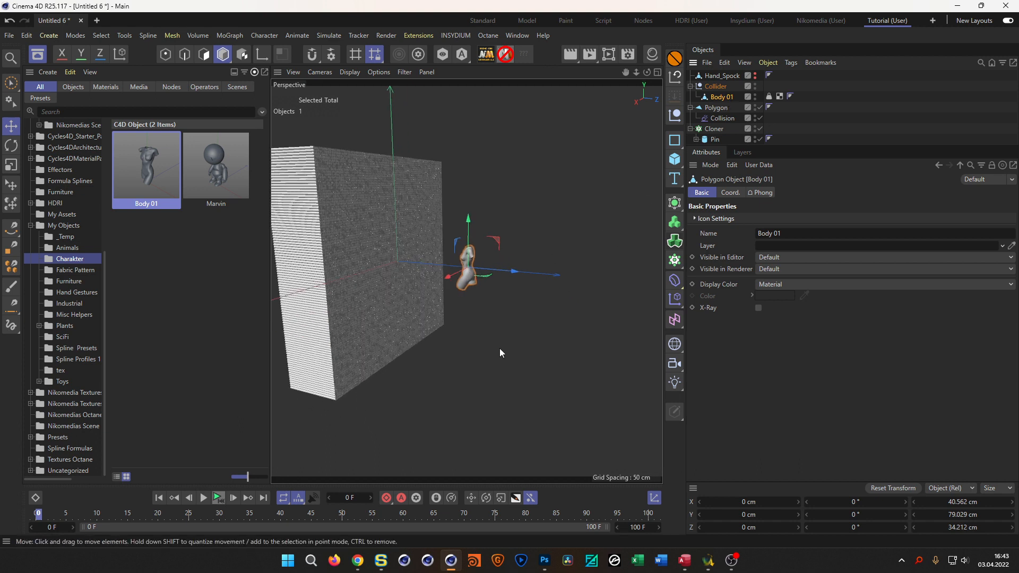
- Scale Body 01 up uniformly to about 256 cm tall
key(t)
drag(495, 367, 608, 364)
alt+drag(460, 261, 464, 196)
alt+right_drag(464, 196, 540, 181)
alt+drag(432, 234, 441, 265)
alt+right_drag(441, 266, 368, 312)
alt+drag(368, 311, 370, 344)
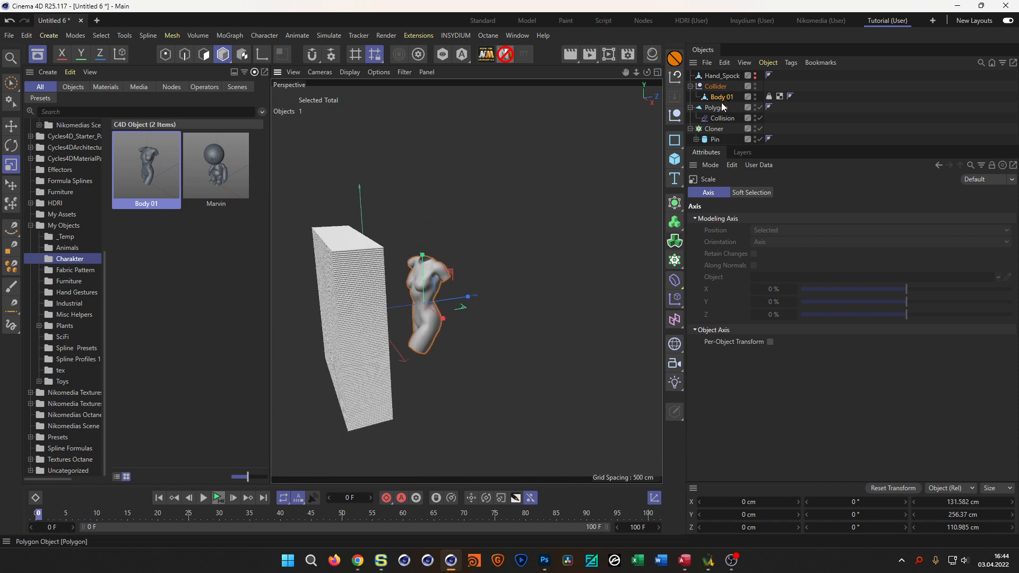
- Move the Collider null along Z into the pin block to test the body imprint, then pull it back to about 123 cm
click(715, 86)
alt+middle_drag(483, 312, 549, 297)
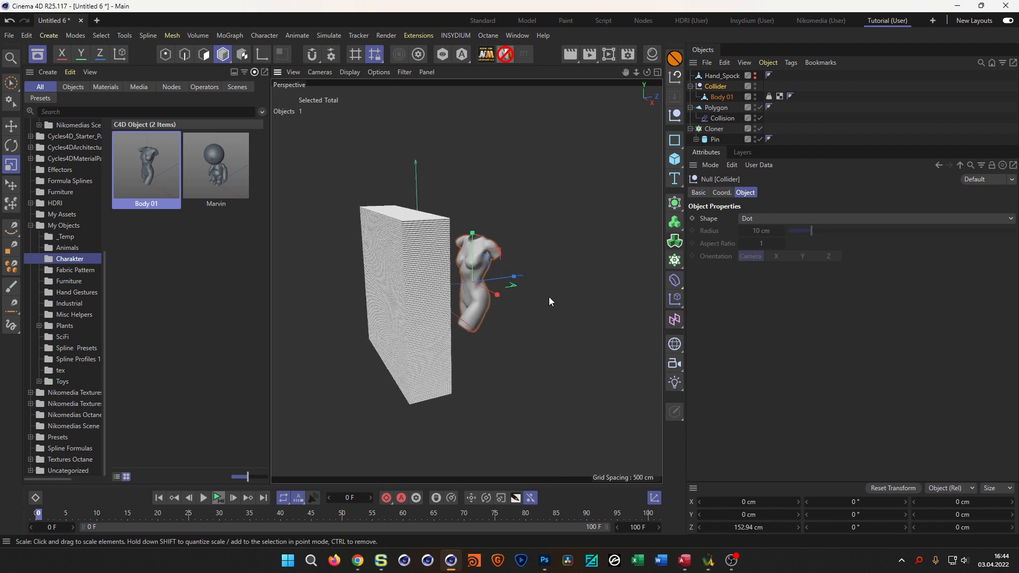
key(e)
mouse_move(514, 280)
mouse_down()
mouse_move(462, 292)
mouse_move(463, 301)
mouse_move(471, 290)
mouse_move(525, 292)
mouse_up()
alt+drag(409, 300, 281, 308)
alt+right_drag(349, 334, 380, 317)
alt+drag(380, 318, 457, 279)
alt+drag(390, 237, 585, 263)
alt+right_drag(584, 263, 460, 293)
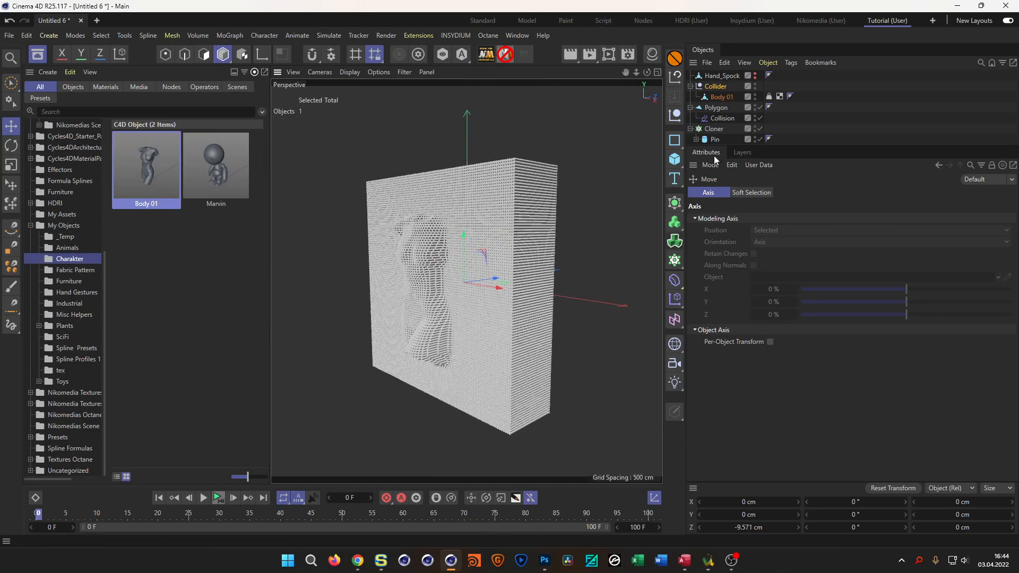
mouse_move(497, 279)
mouse_down()
mouse_move(545, 272)
mouse_move(474, 274)
mouse_move(505, 267)
mouse_move(497, 292)
mouse_up()
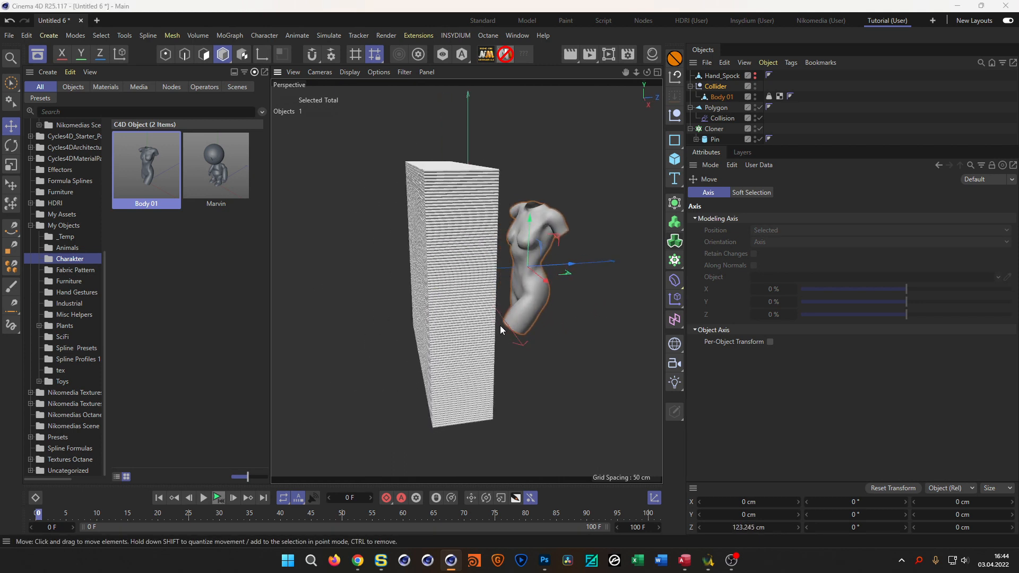
- Save the scene as PinArtToy_Tut in the _Temp folder
key(ctrl+s)
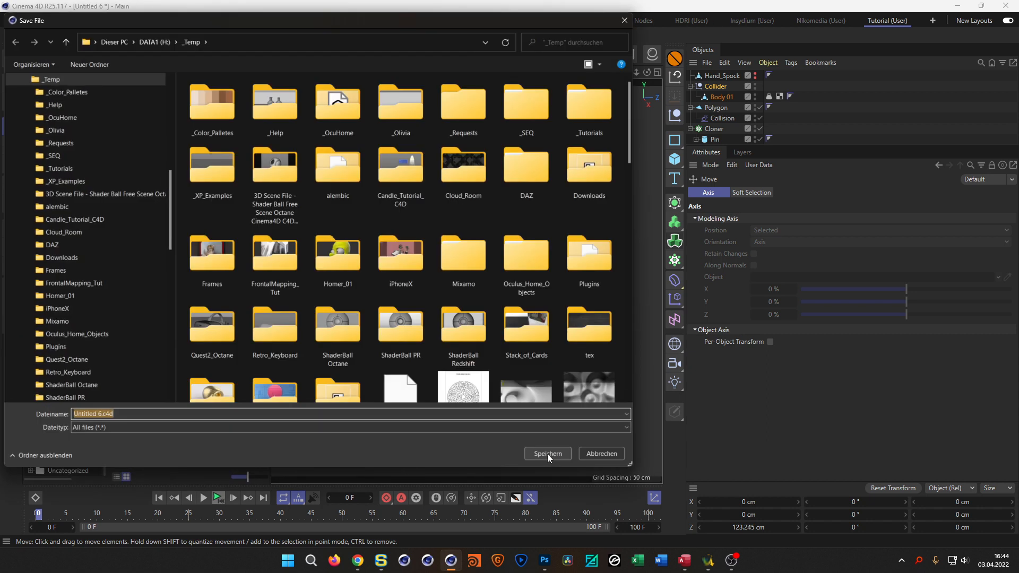
text(Pin)
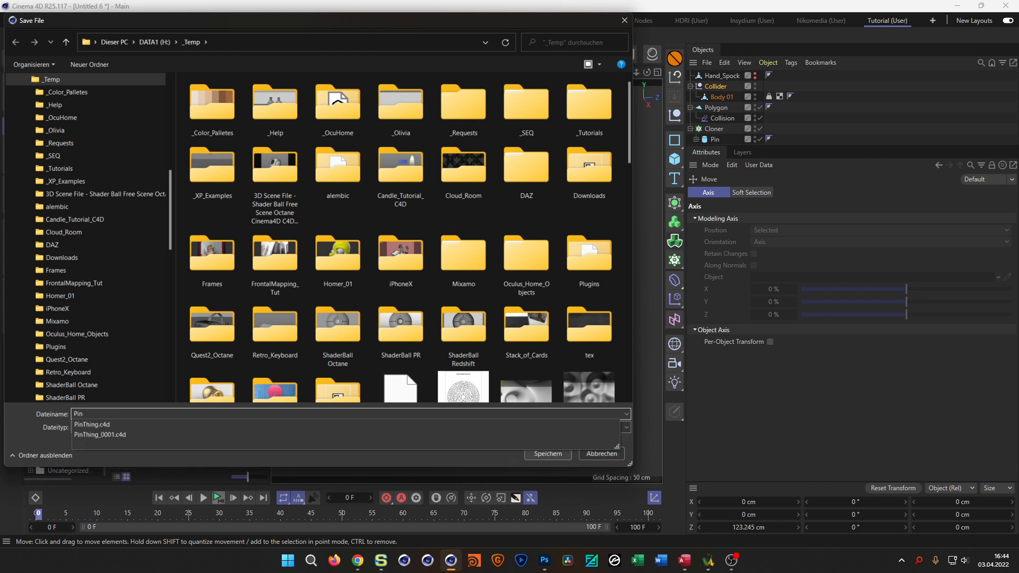
text(ArtToy_Tut)
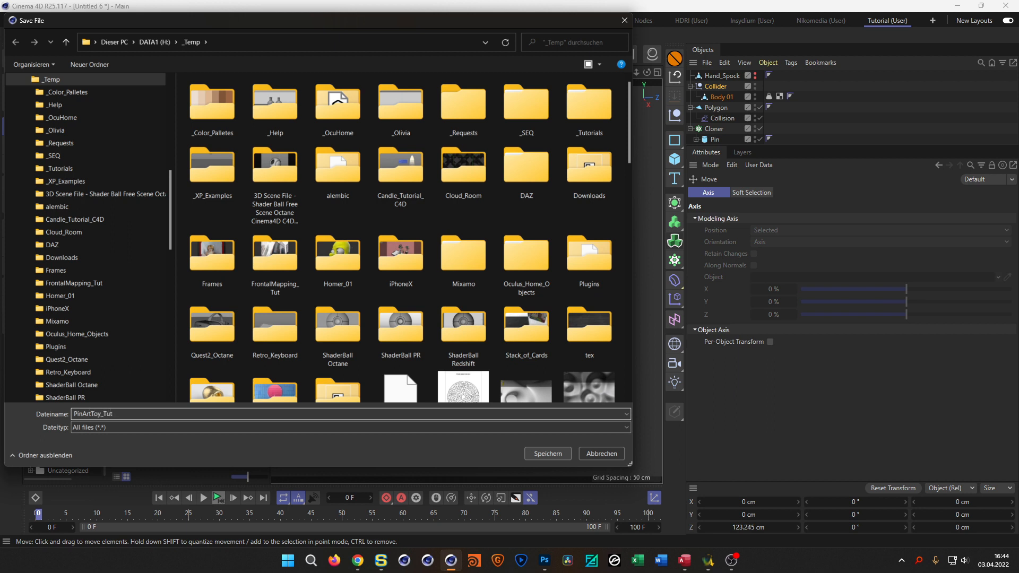
click(548, 454)
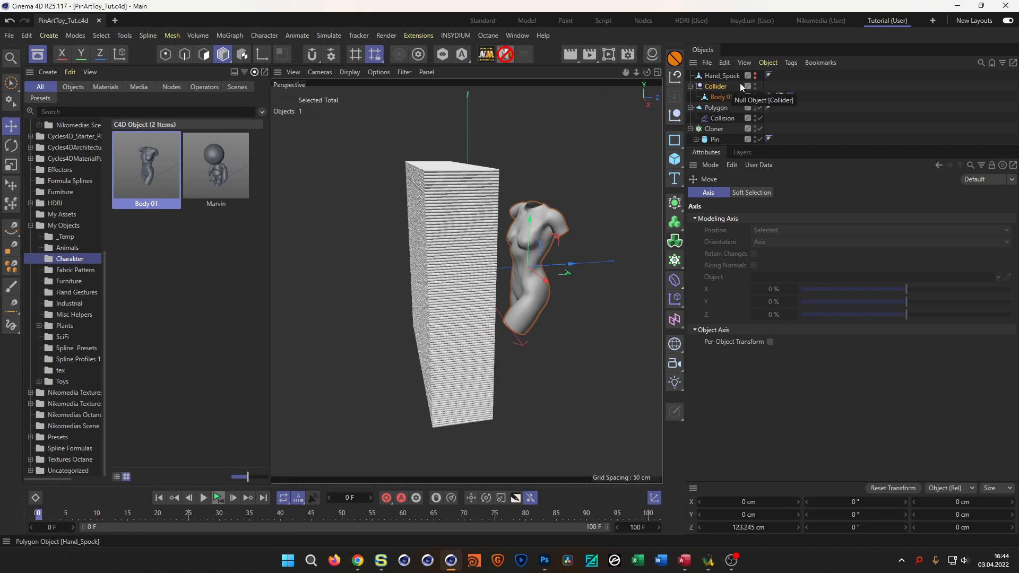
- Delete the Body 01 and Hand_Spock objects from the scene
click(717, 100)
ctrl+click(724, 74)
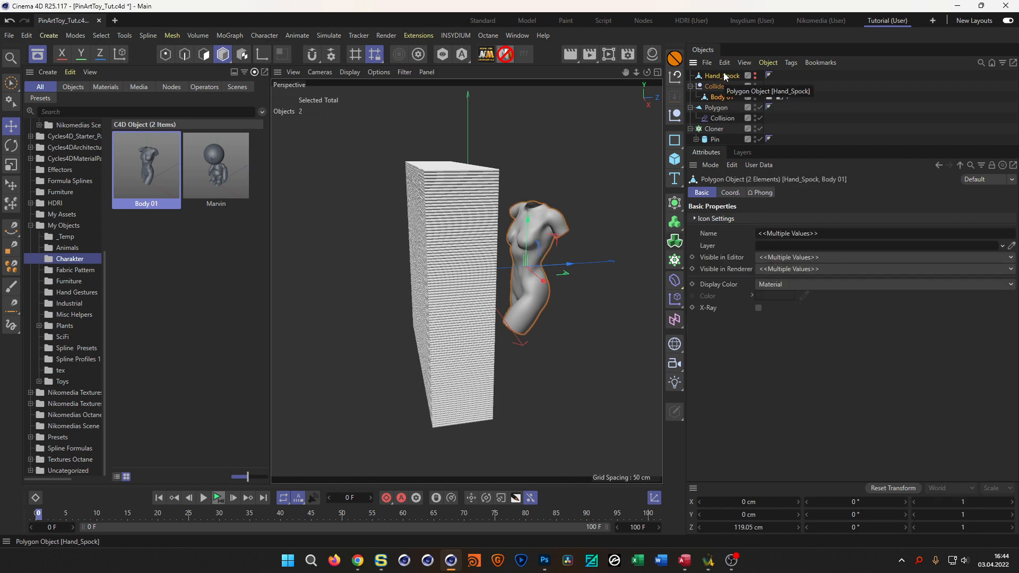
key(Delete)
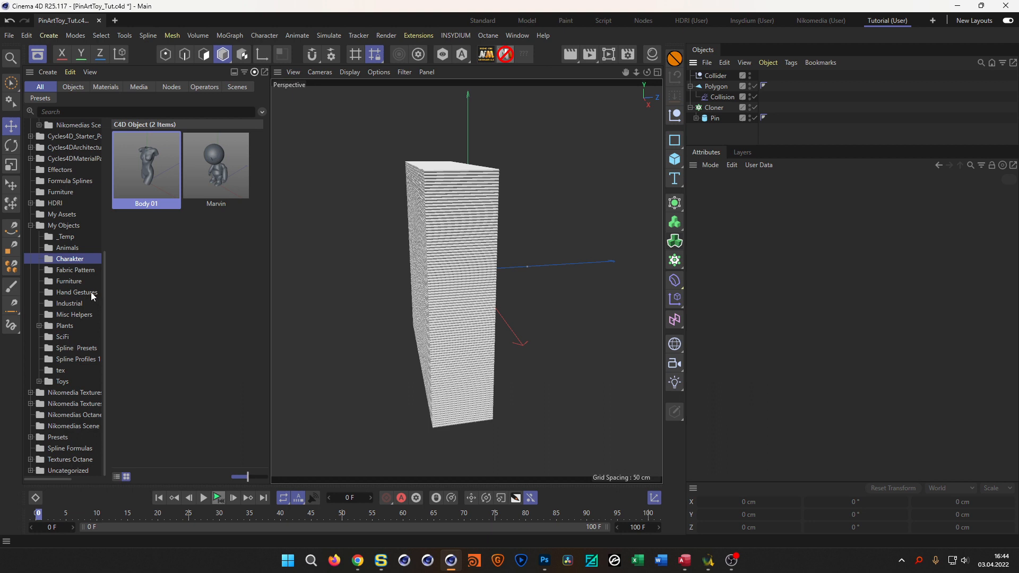
- Insert the Boss Bunny model from the Animals asset folder at about 71 cm along Z
click(67, 248)
drag(144, 181, 159, 251)
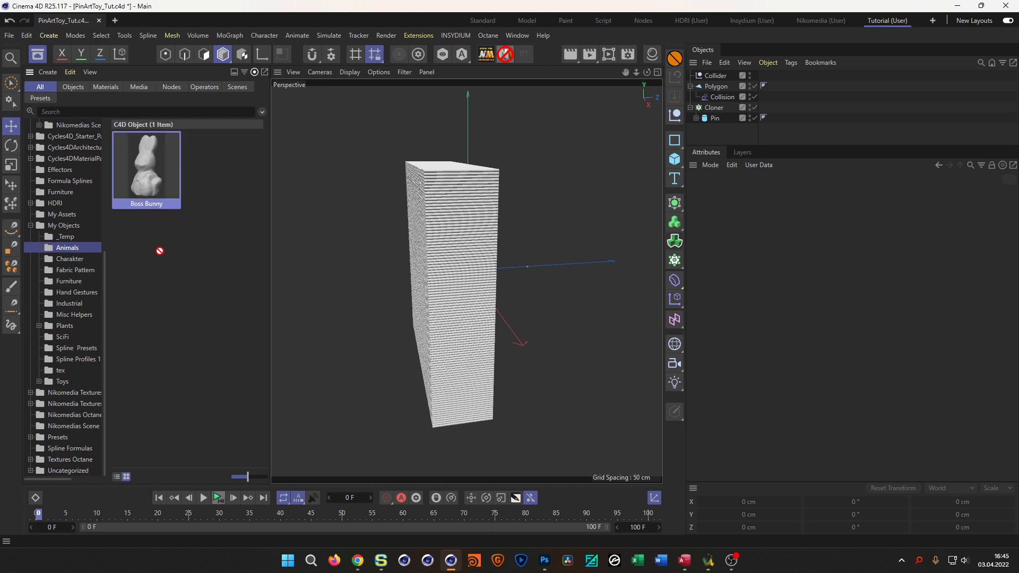
drag(547, 365, 568, 311)
alt+drag(469, 286, 394, 311)
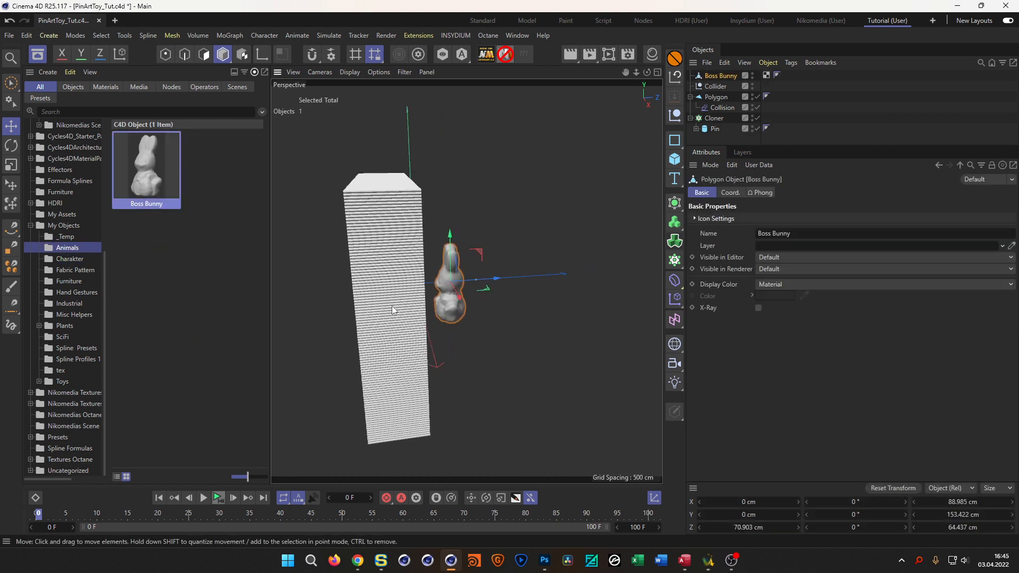
scroll(452, 287, up, 3)
alt+drag(451, 288, 371, 308)
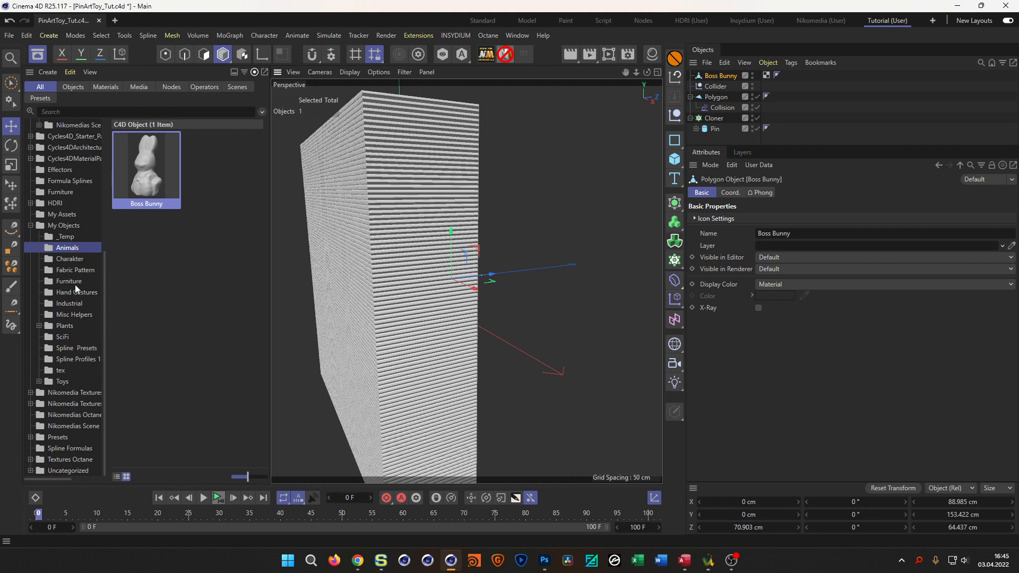
- Insert Body 01 from the Charakter asset folder and hide it in both editor and renderer
click(71, 259)
drag(136, 189, 191, 300)
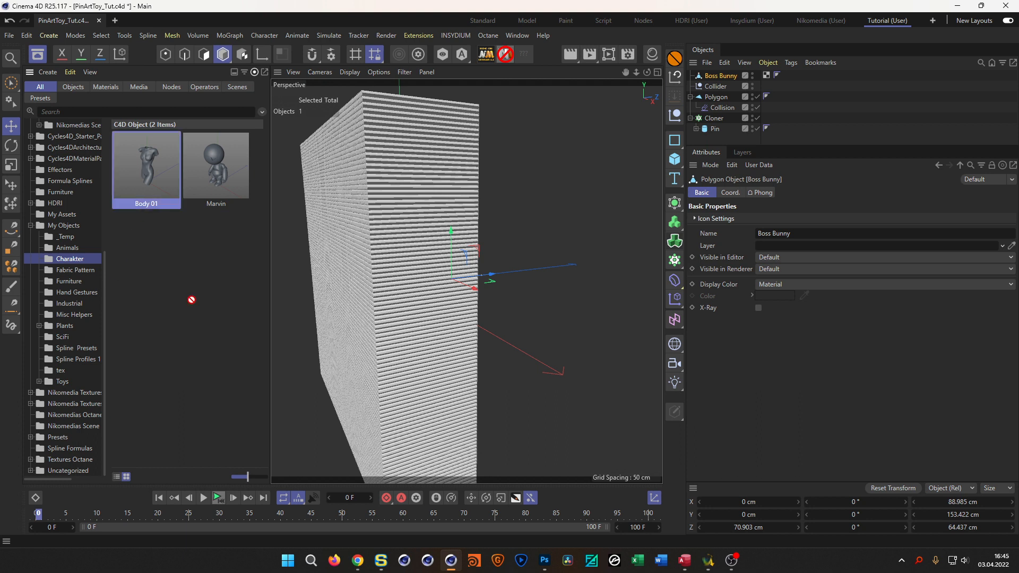
drag(594, 323, 596, 324)
ctrl+click(752, 76)
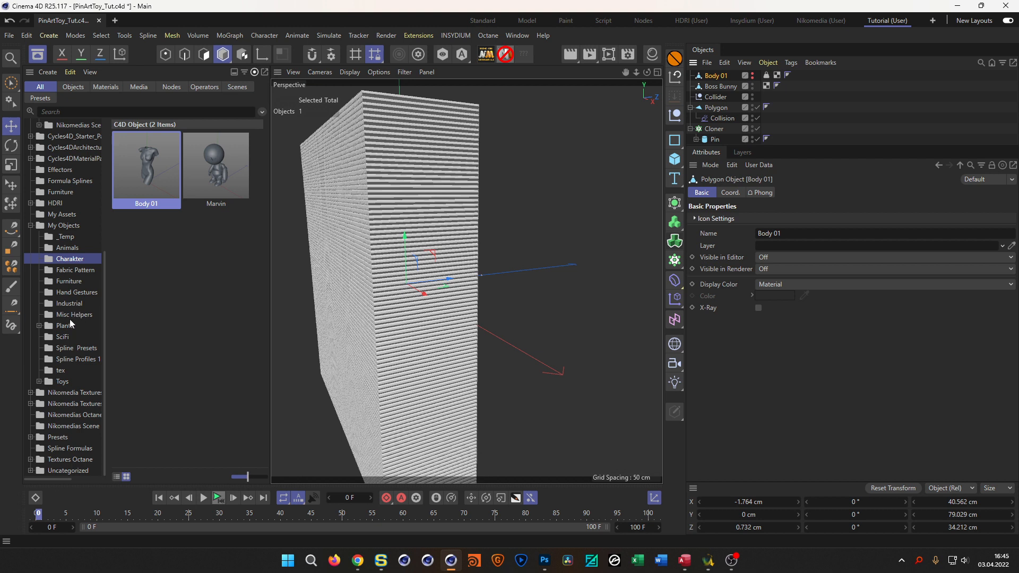
- Insert Hand_Spock from the Hand Gestures asset folder and hide it in both editor and renderer
click(72, 292)
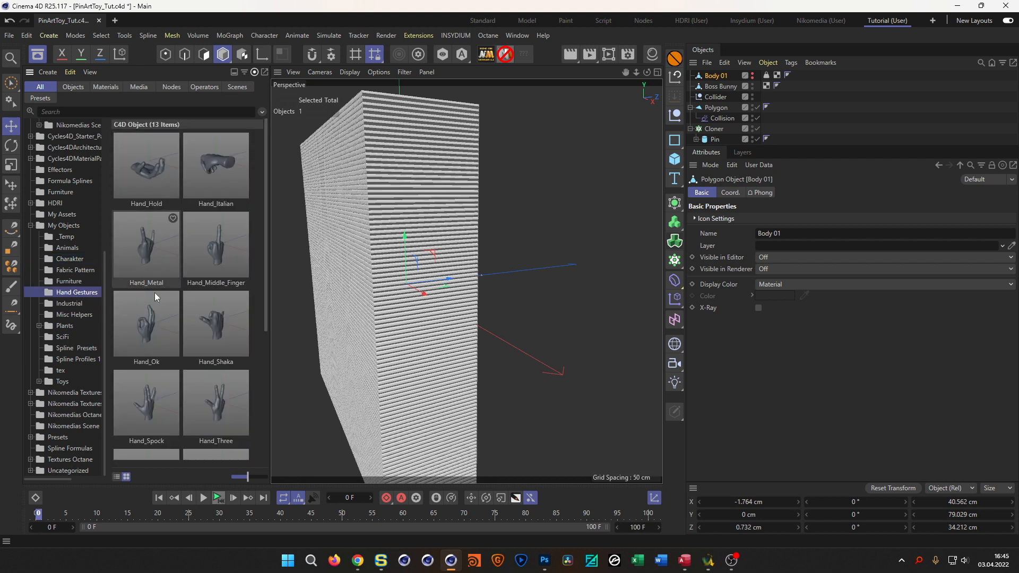
click(149, 258)
scroll(177, 272, down, 1)
drag(154, 335, 556, 328)
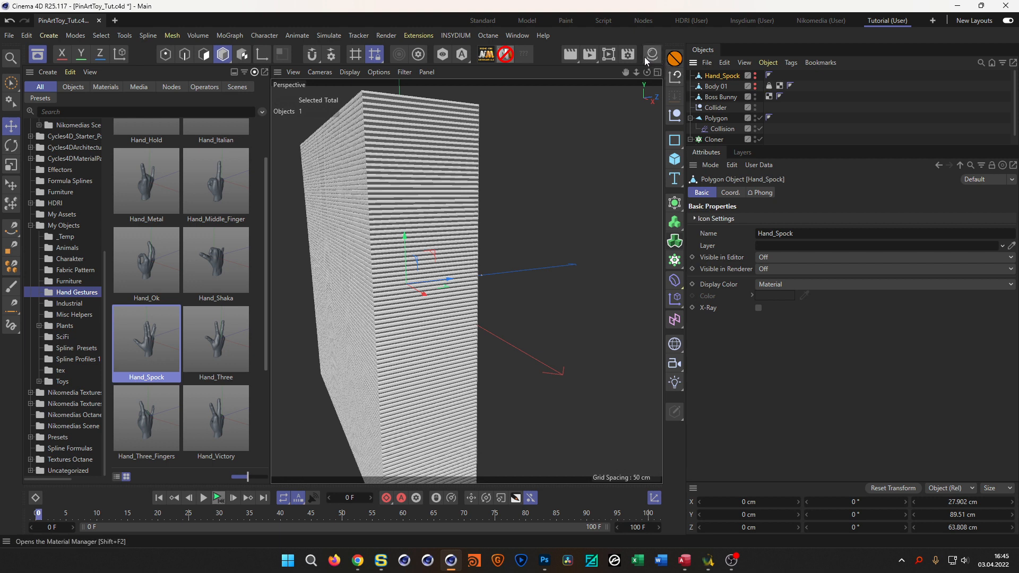
- Create a null object and rename it Backup
click(675, 115)
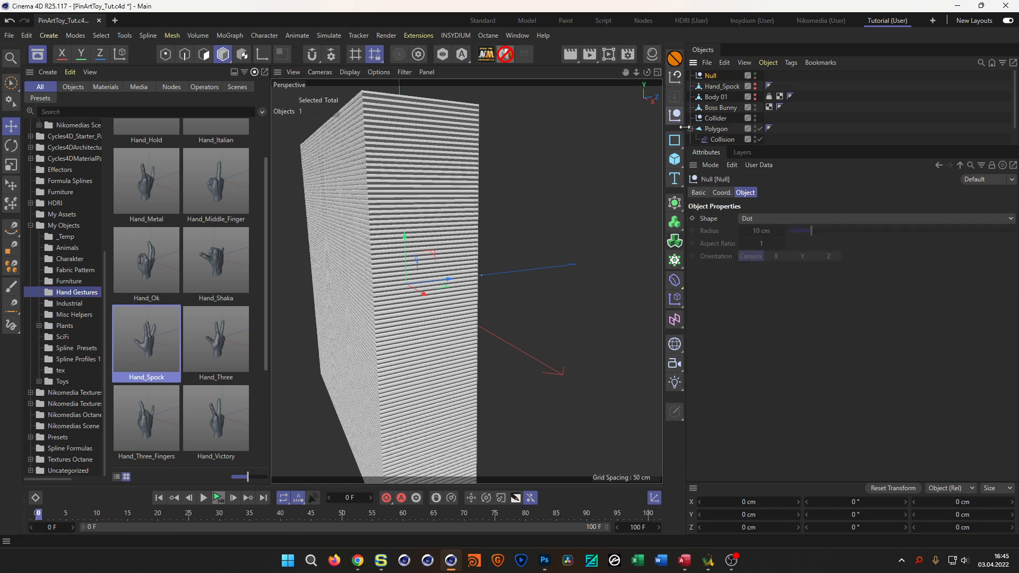
double_click(709, 76)
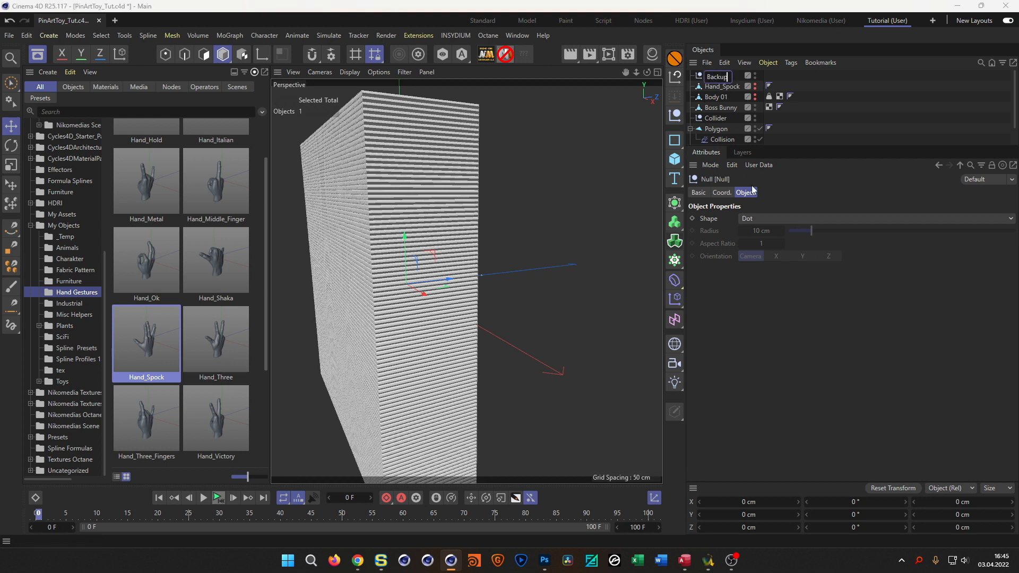
text(Backup)
key(Return)
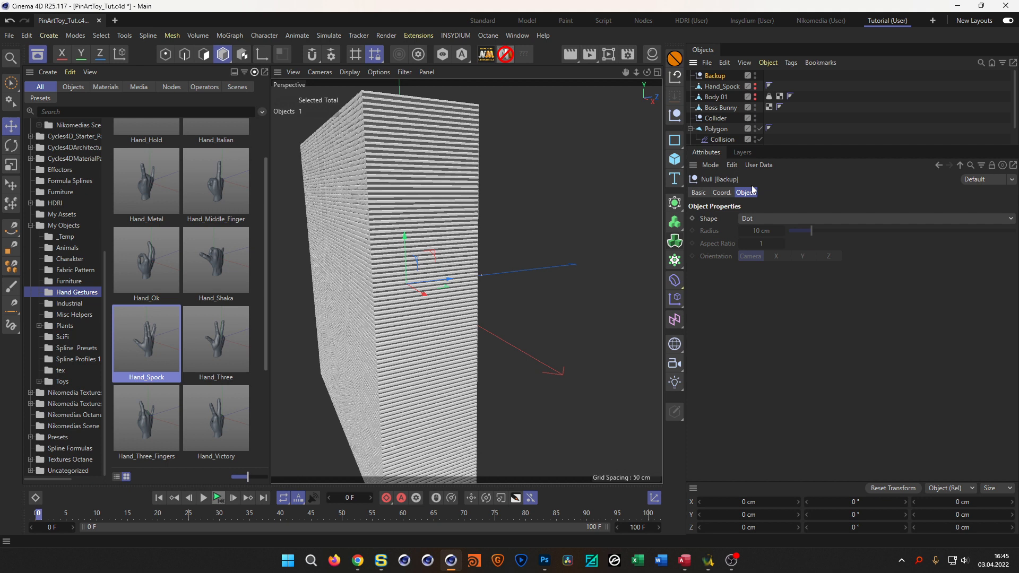
- Group Hand_Spock and Body 01 under the Backup null and collapse its hierarchy
click(720, 97)
ctrl+click(718, 87)
drag(721, 79, 721, 79)
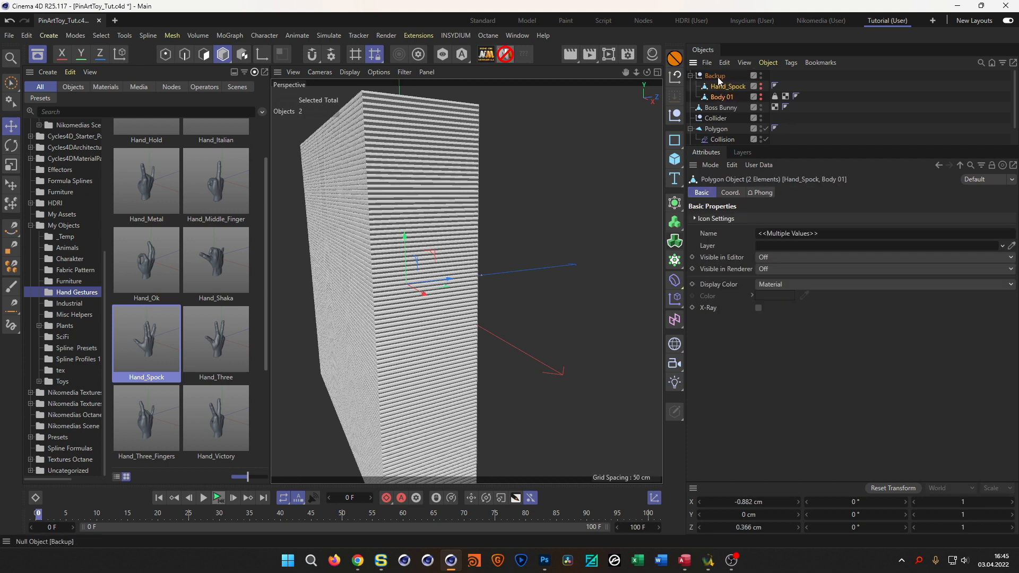
click(691, 75)
- Put Boss Bunny inside the Collider null and reset its position to the null's origin
drag(720, 86, 719, 97)
alt+drag(428, 269, 414, 250)
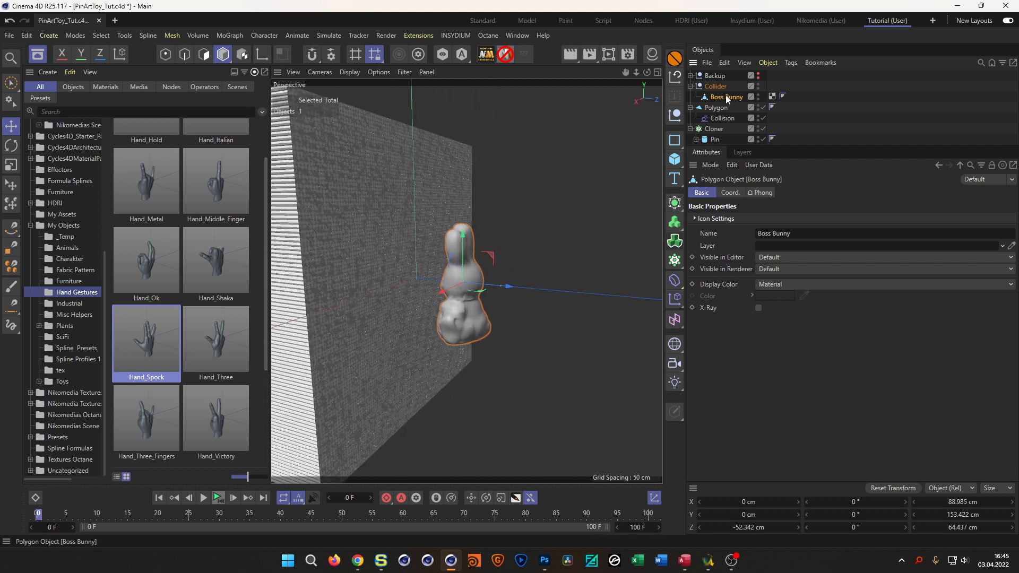
click(678, 80)
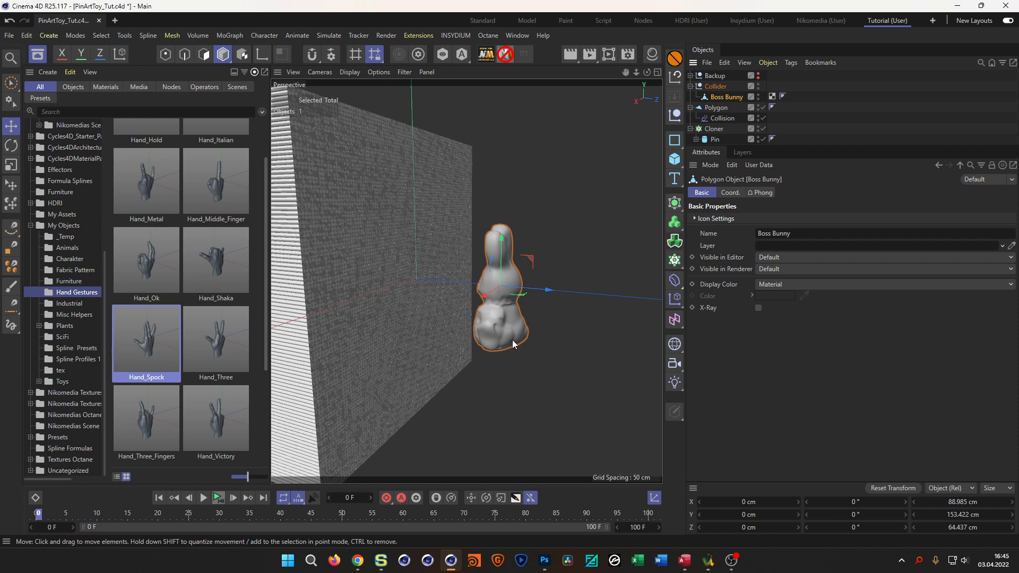
- Scale Boss Bunny up to about 315 cm tall and check its fit in the front view with the Cloner briefly disabled
key(t)
drag(428, 395, 426, 394)
middle_click(387, 403)
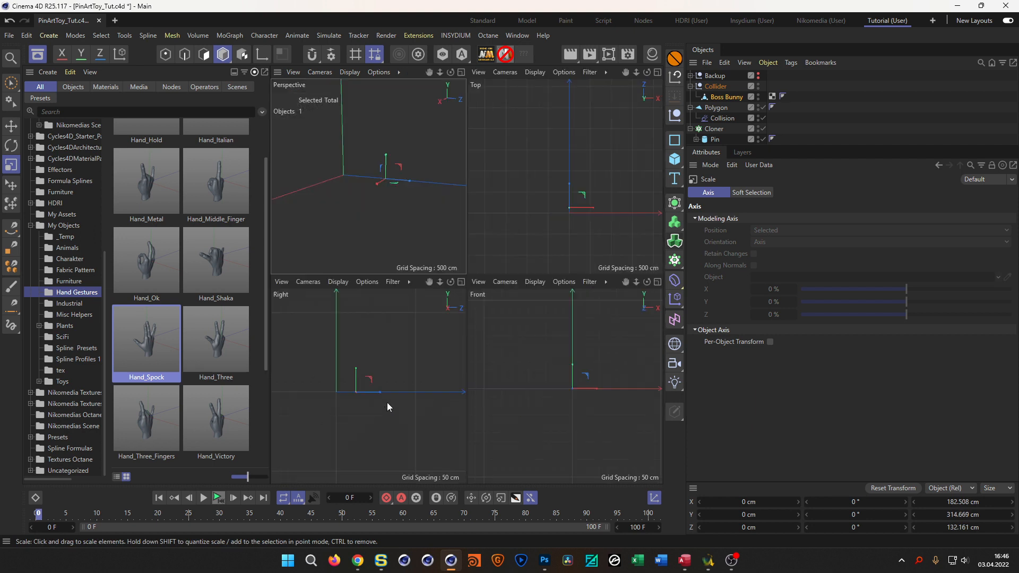
middle_click(552, 422)
scroll(541, 249, up, 4)
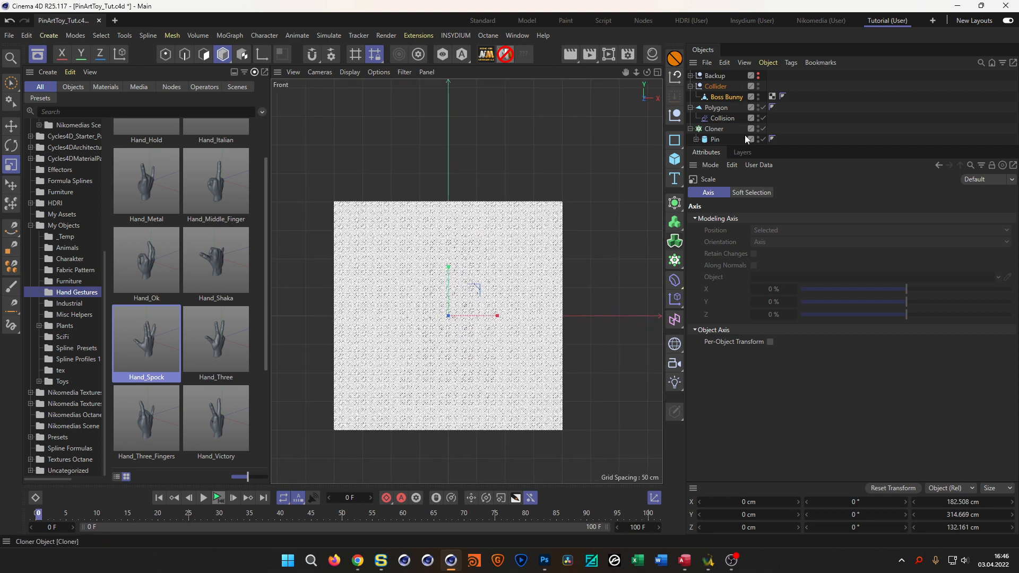
drag(796, 146, 796, 226)
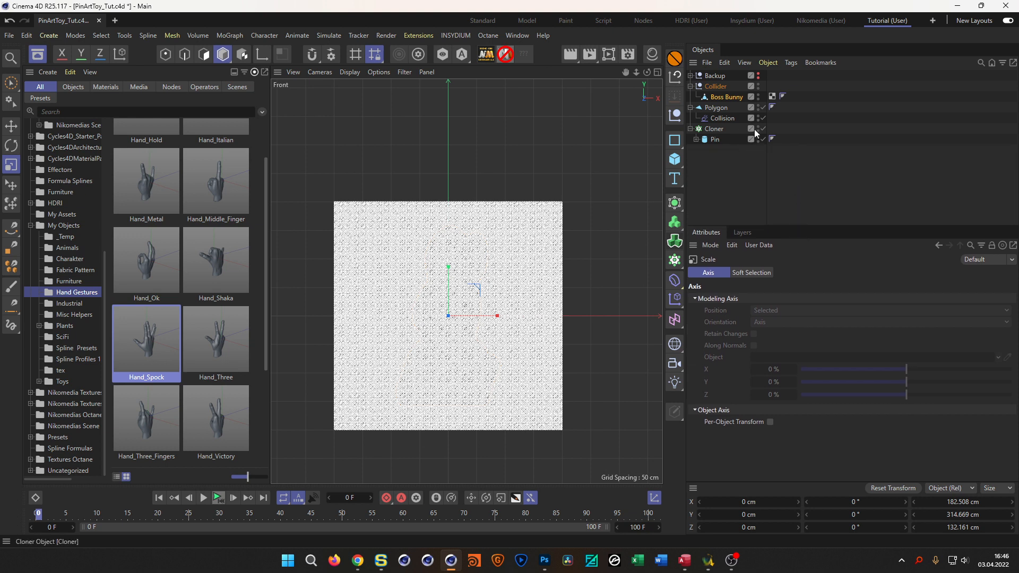
click(763, 129)
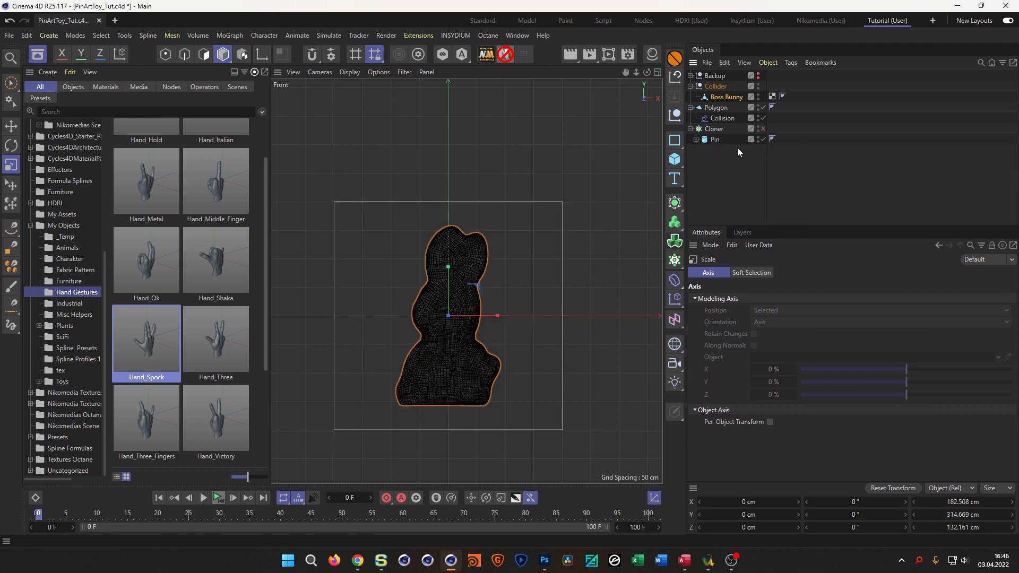
click(763, 129)
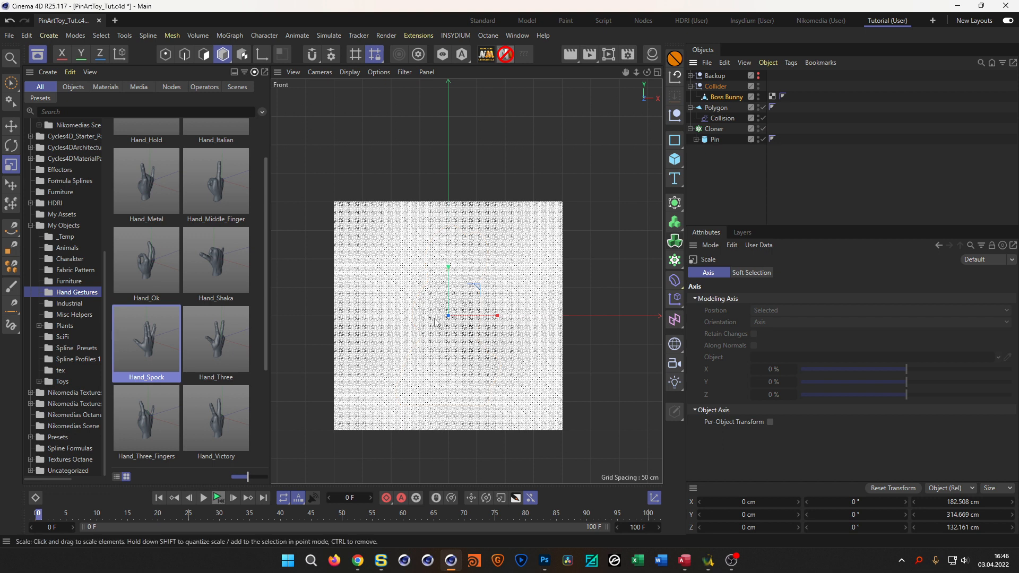
- Hide the asset browser and return to the full-size perspective view beside the pin block
click(37, 54)
middle_click(171, 273)
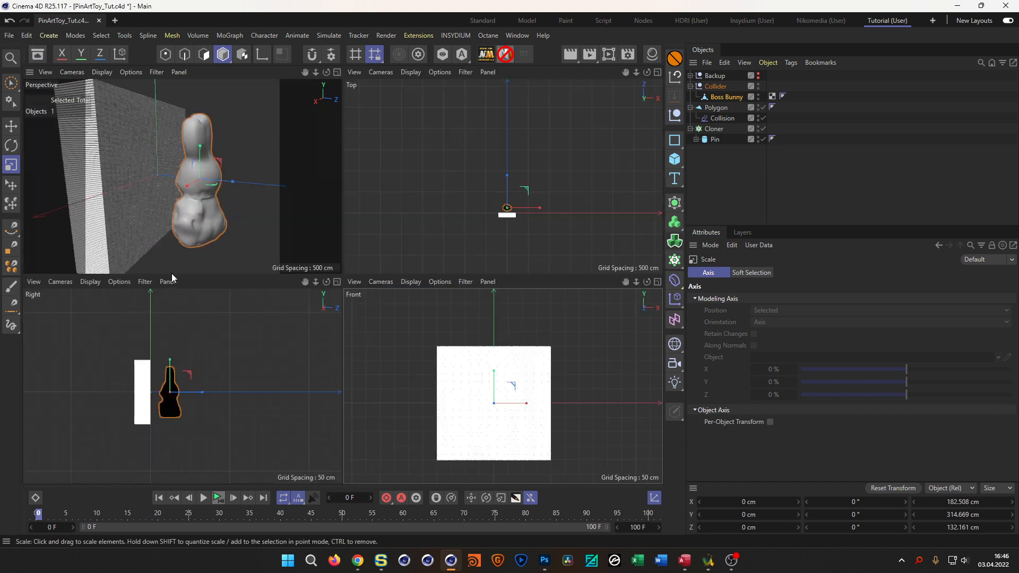
middle_click(167, 196)
alt+drag(166, 196, 236, 327)
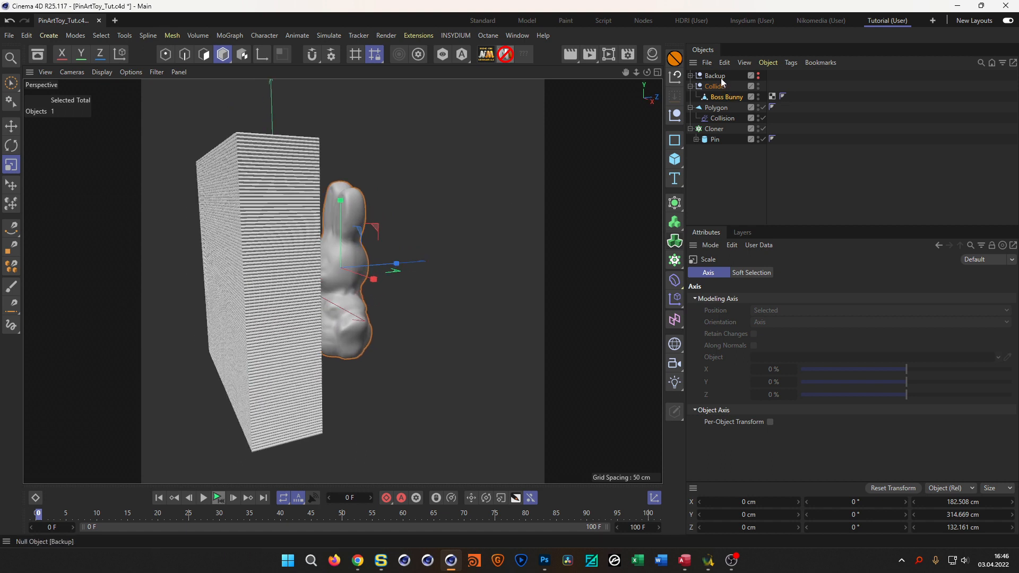
- Move the Collider null along Z to about 0.3 cm so Boss Bunny presses into the pins
click(717, 86)
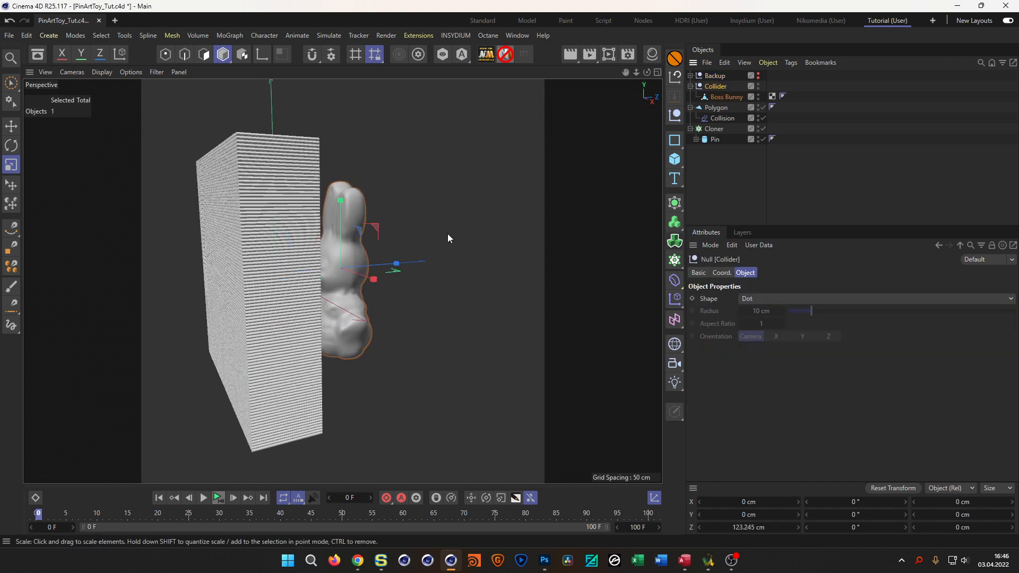
key(e)
drag(396, 266, 308, 233)
alt+right_drag(309, 233, 329, 216)
alt+drag(330, 216, 294, 237)
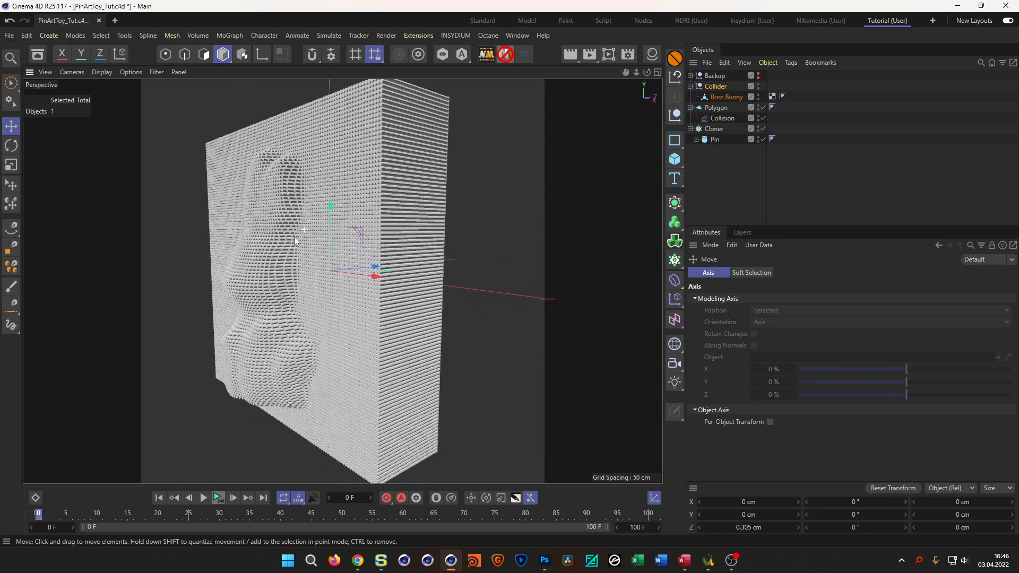
- Try rotating Boss Bunny while it presses into the pins
click(721, 100)
key(r)
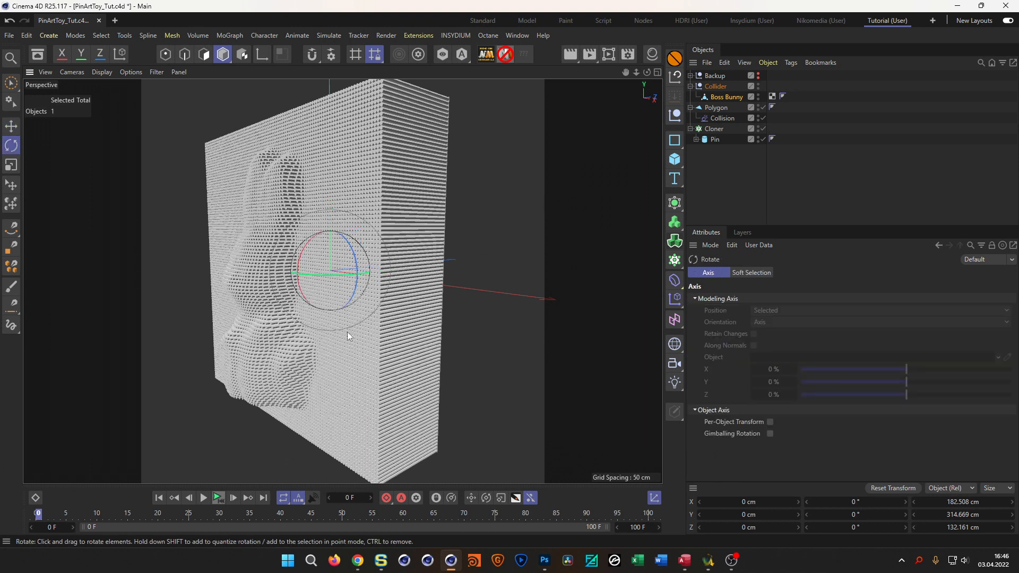
drag(310, 276, 300, 244)
alt+drag(400, 273, 350, 281)
key(e)
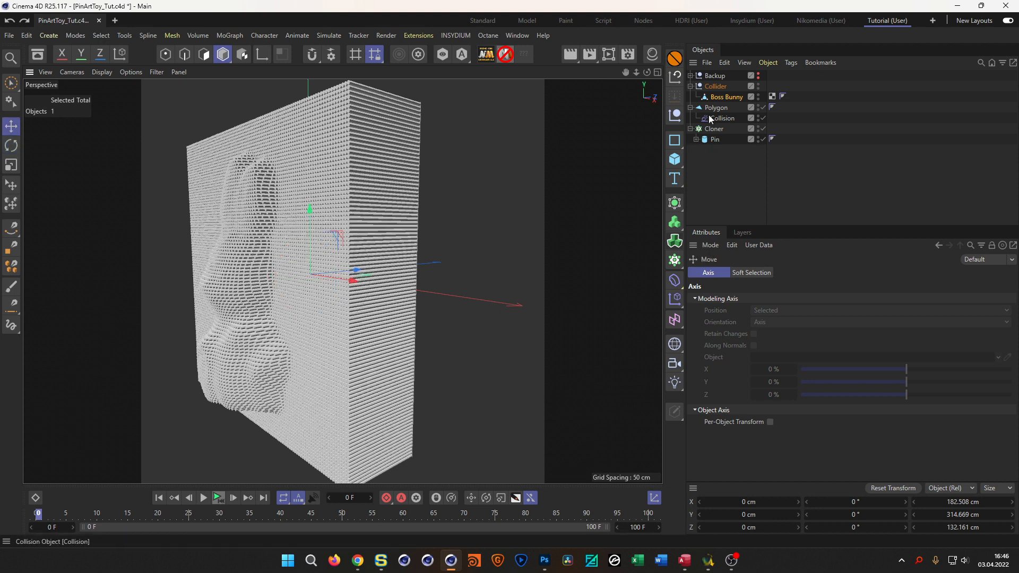
- Move the Collider null along Z to about 72 cm so Boss Bunny sits behind the pin block
click(716, 87)
drag(355, 272, 413, 270)
alt+drag(332, 270, 300, 257)
alt+drag(368, 258, 409, 259)
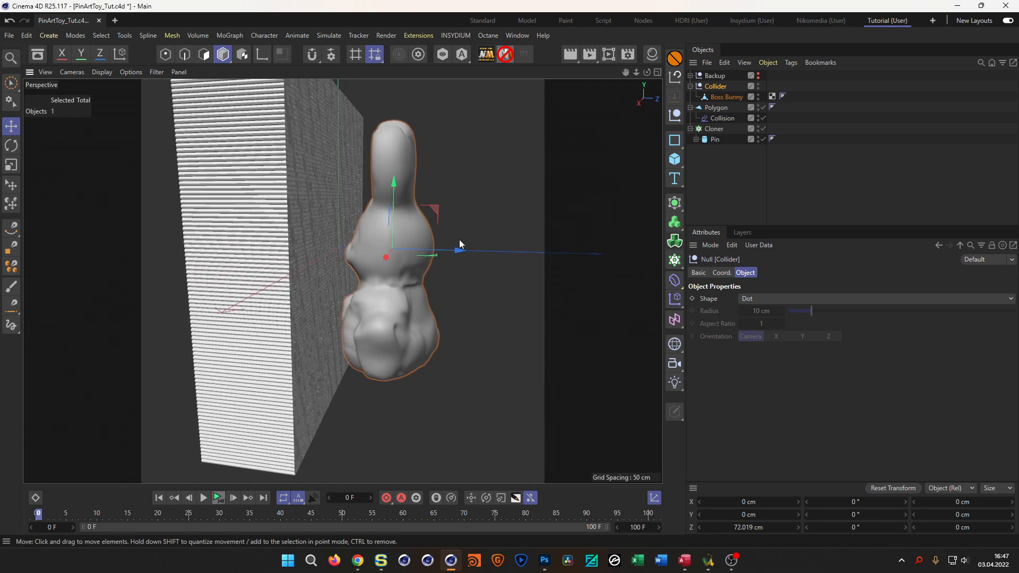
scroll(306, 249, down, 5)
alt+drag(239, 265, 335, 280)
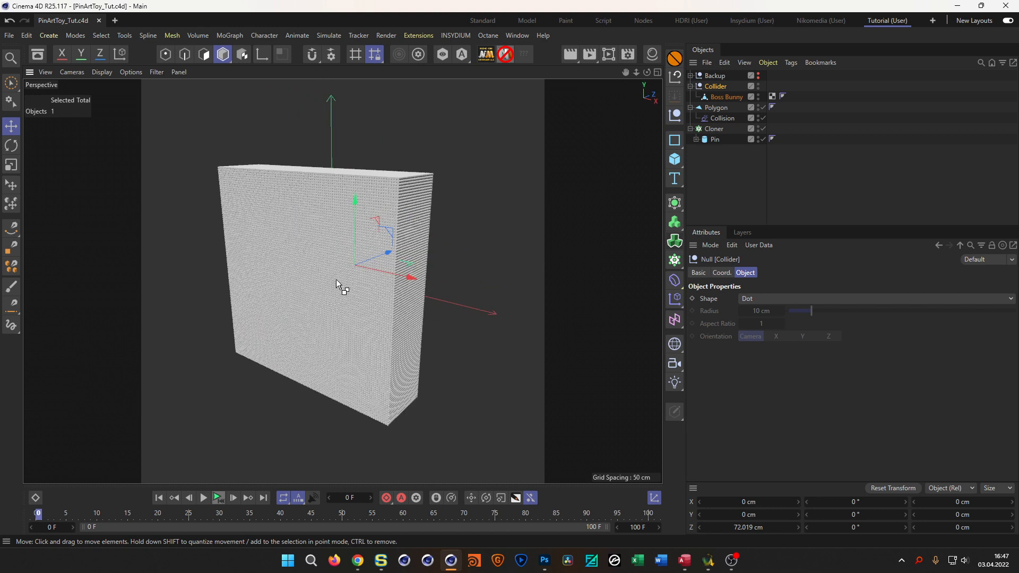
- Set the Polygon object's segments to 150 for a denser pin grid
alt+right_drag(428, 175, 466, 158)
alt+drag(428, 175, 365, 178)
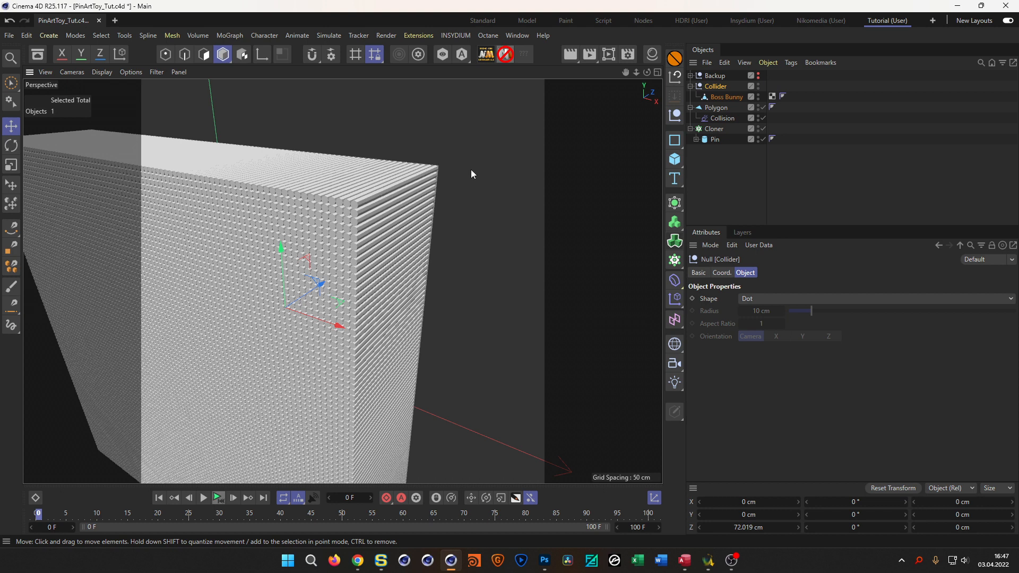
click(714, 107)
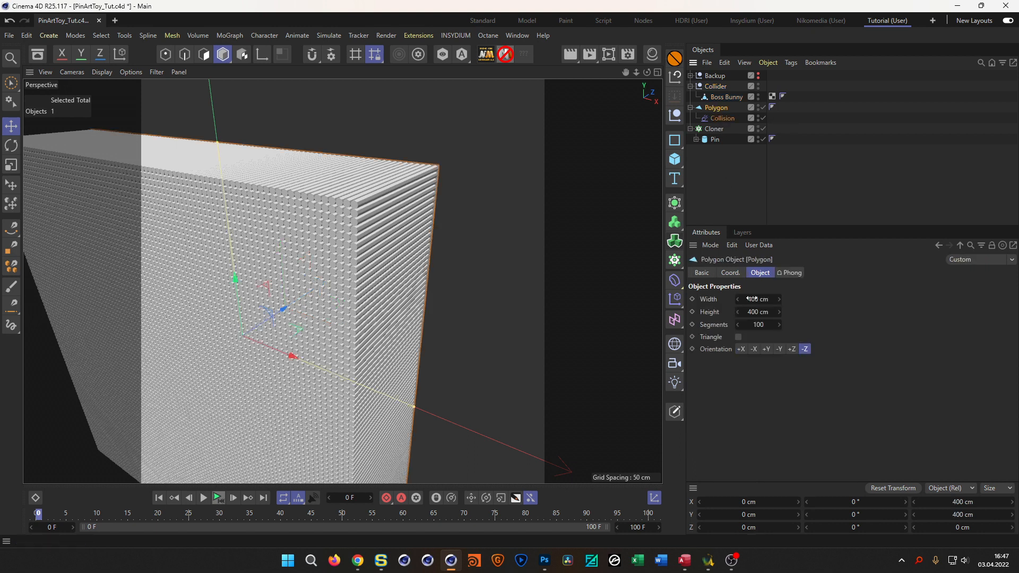
double_click(759, 324)
text(150)
key(Return)
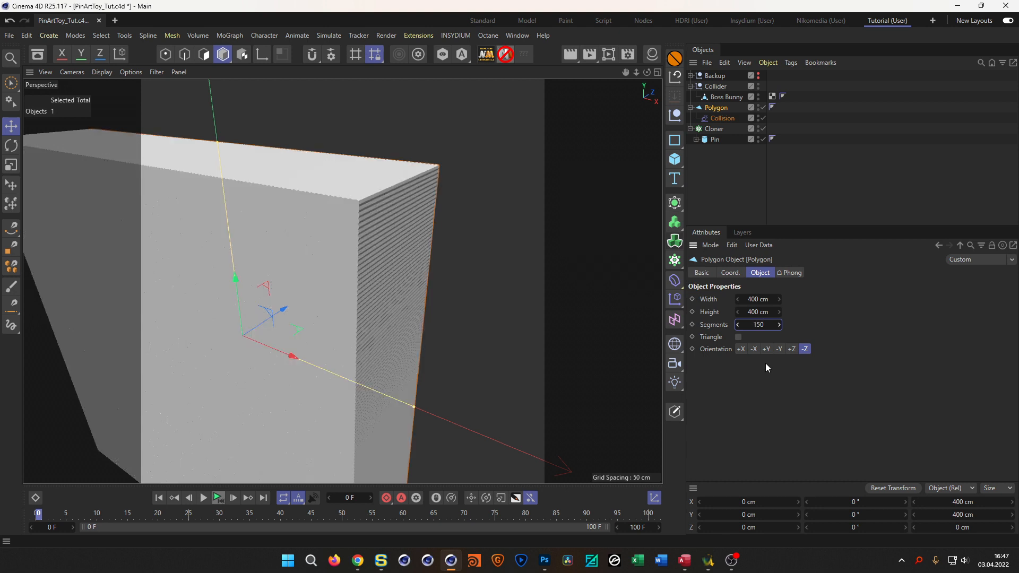
- Set the Pin cylinder's radius to 1 cm
click(716, 139)
double_click(780, 299)
text(1)
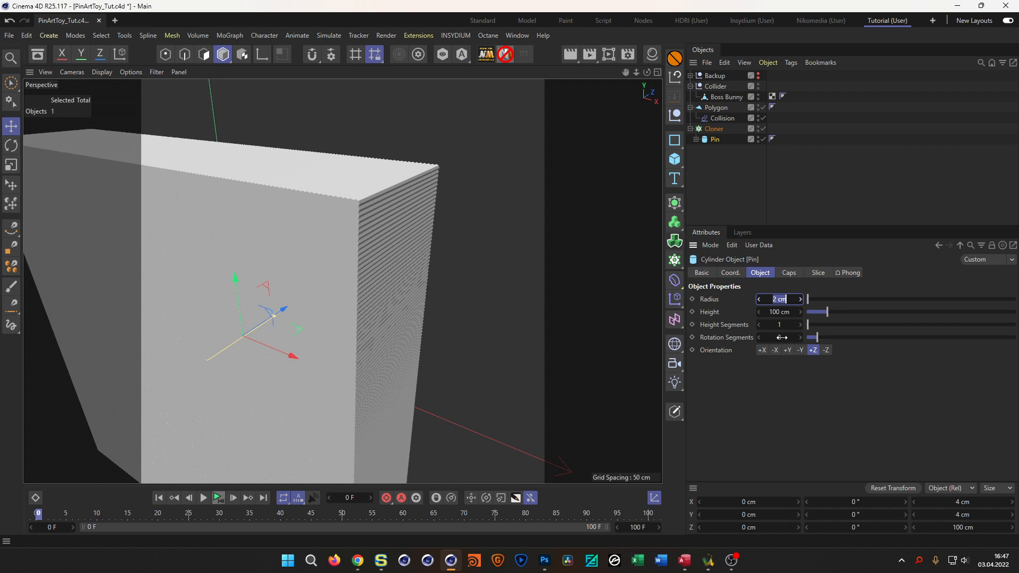
key(Return)
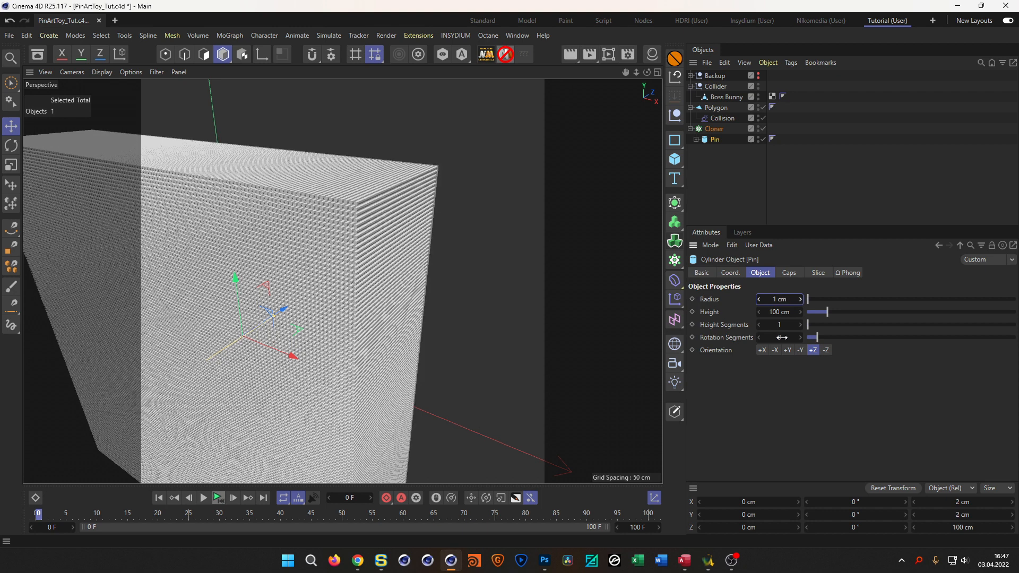
alt+drag(286, 269, 586, 204)
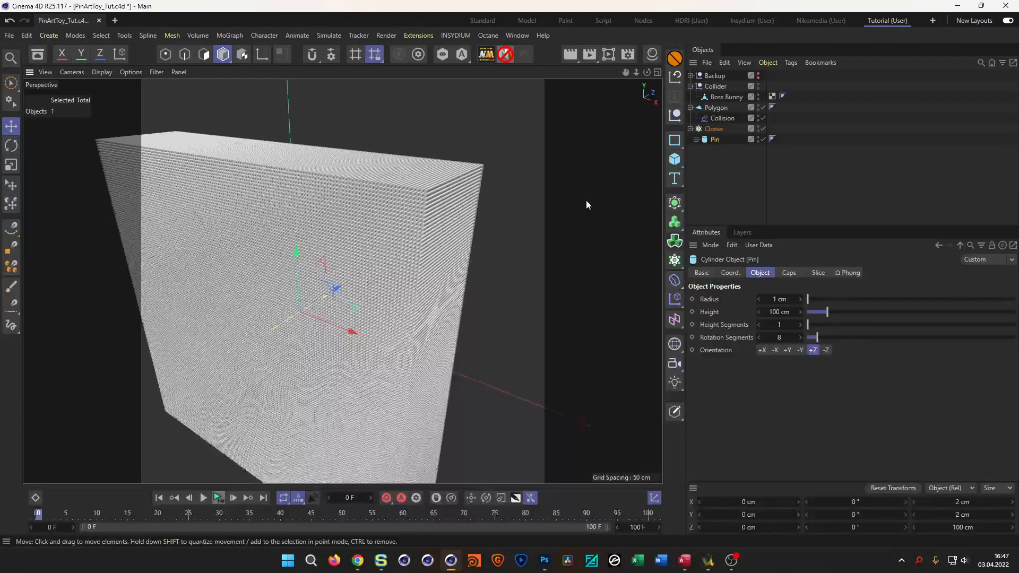
- Move the Collider null along Z to about -2.8 cm and inspect the bunny relief from several angles
click(716, 86)
drag(362, 276, 331, 299)
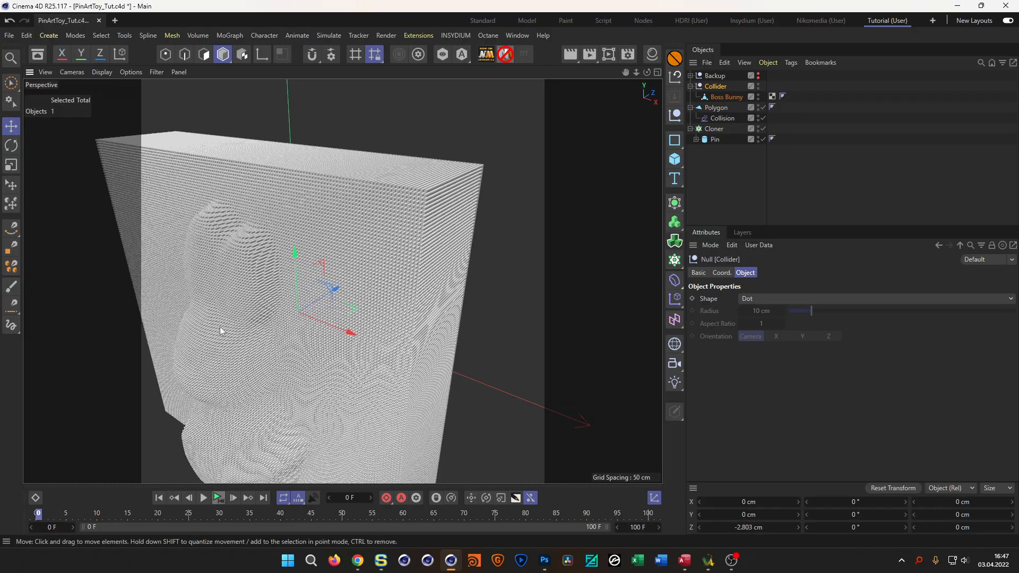
alt+middle_drag(220, 327, 265, 258)
alt+drag(265, 258, 209, 211)
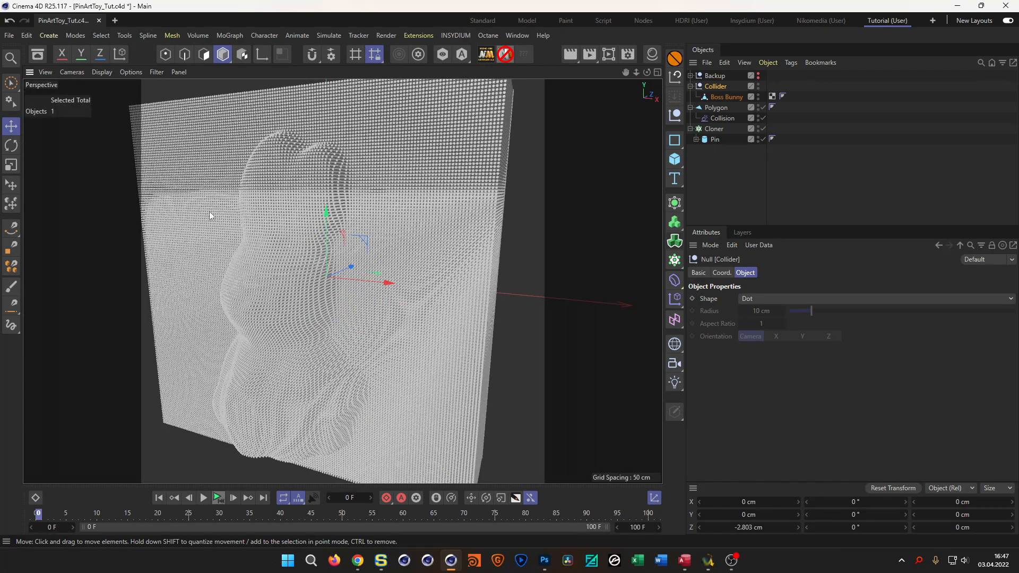
click(124, 75)
click(154, 225)
alt+drag(302, 336, 321, 392)
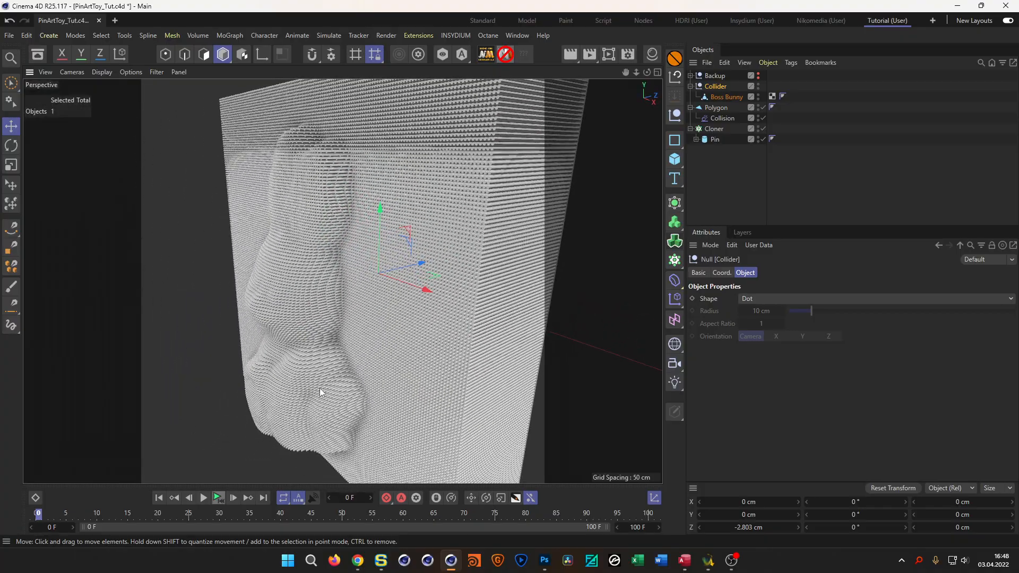
alt+right_drag(320, 418, 369, 384)
alt+drag(369, 384, 290, 383)
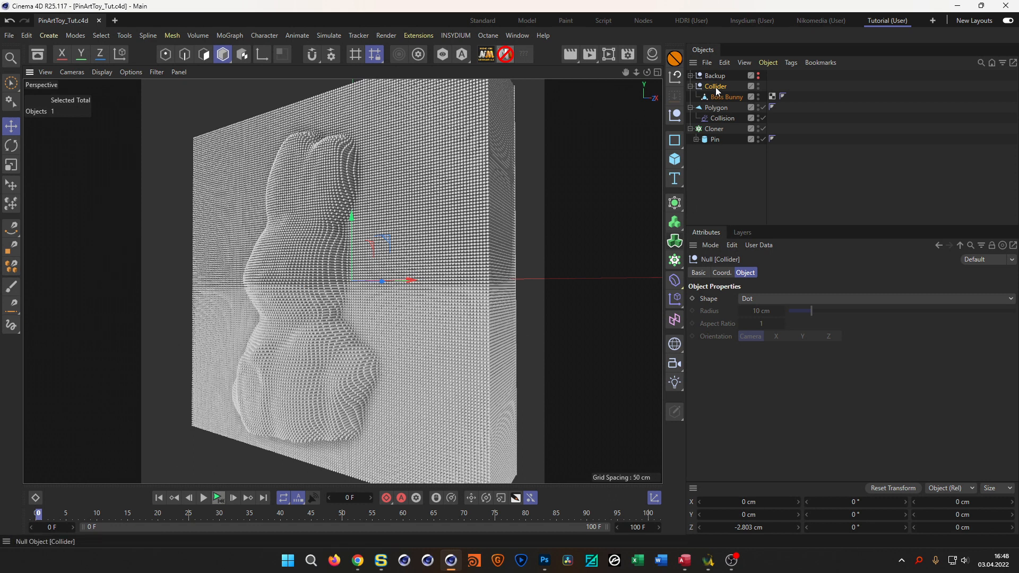
- Move the Collider null back along Z to about 76 cm, behind the pin block, and check its position in another view
scroll(413, 329, down, 5)
alt+middle_drag(380, 346, 298, 398)
mouse_move(320, 382)
alt+mouse_down()
mouse_move(380, 353)
mouse_move(410, 311)
mouse_move(439, 297)
alt+mouse_up()
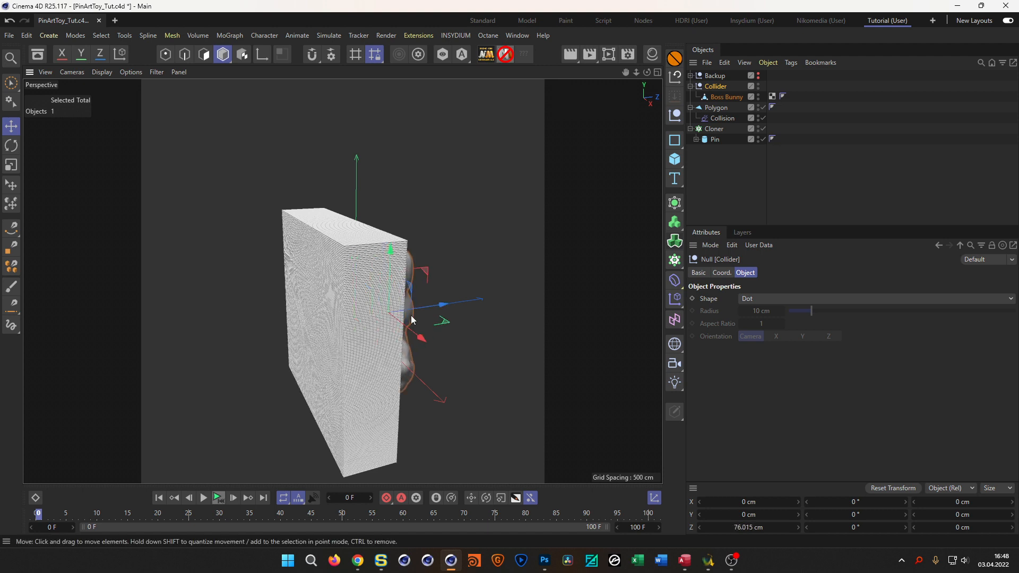
middle_click(412, 317)
alt+right_drag(506, 220, 534, 175)
middle_click(308, 200)
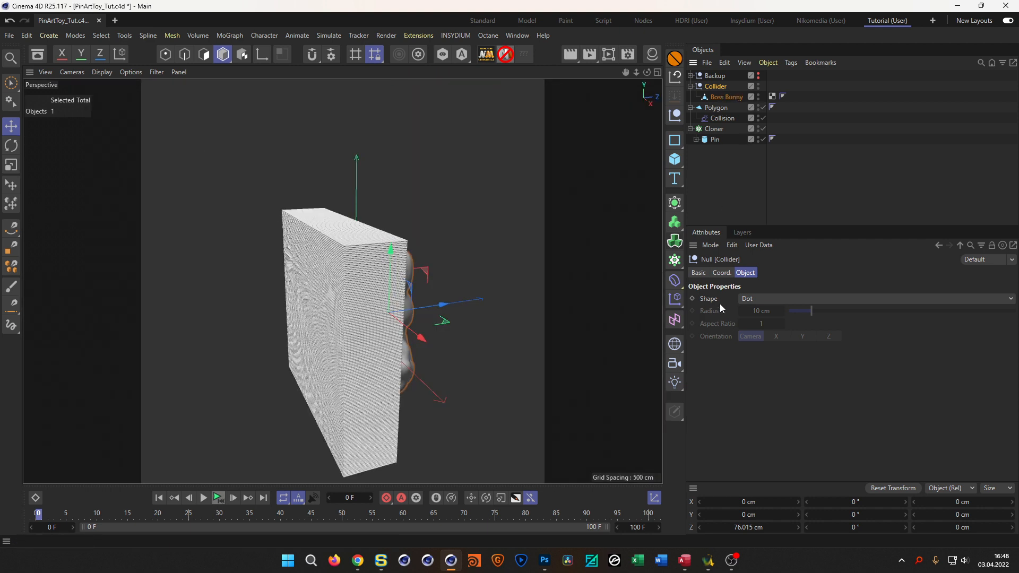
- Freeze the Collider null's position so its current placement becomes its zero point
click(722, 273)
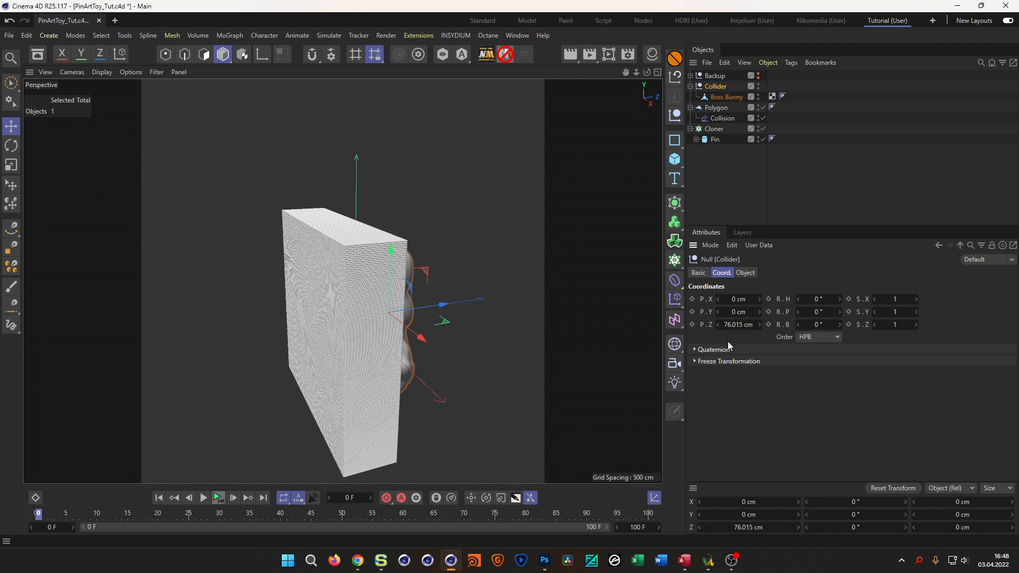
click(725, 362)
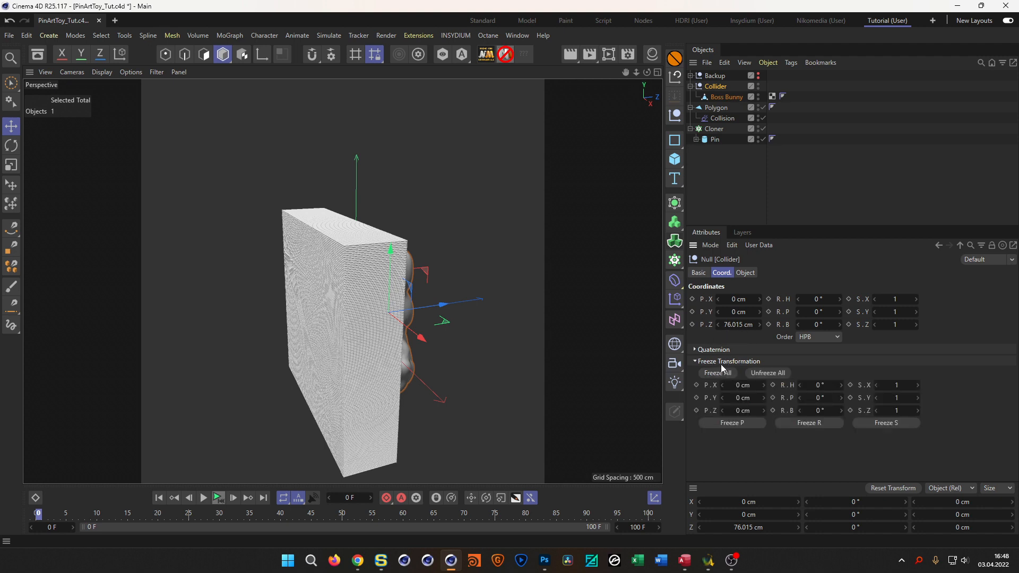
click(729, 425)
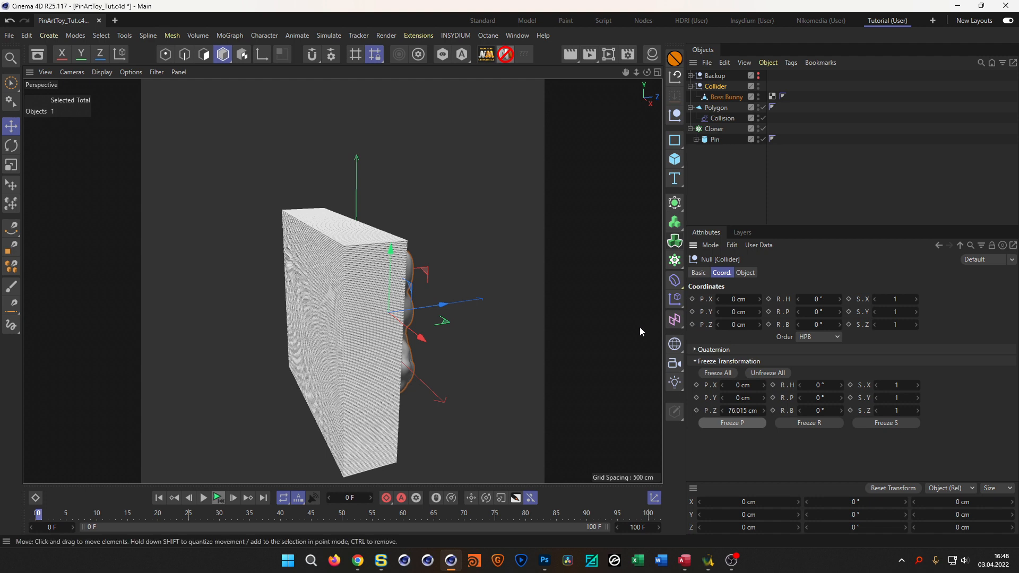
alt+drag(311, 358, 305, 380)
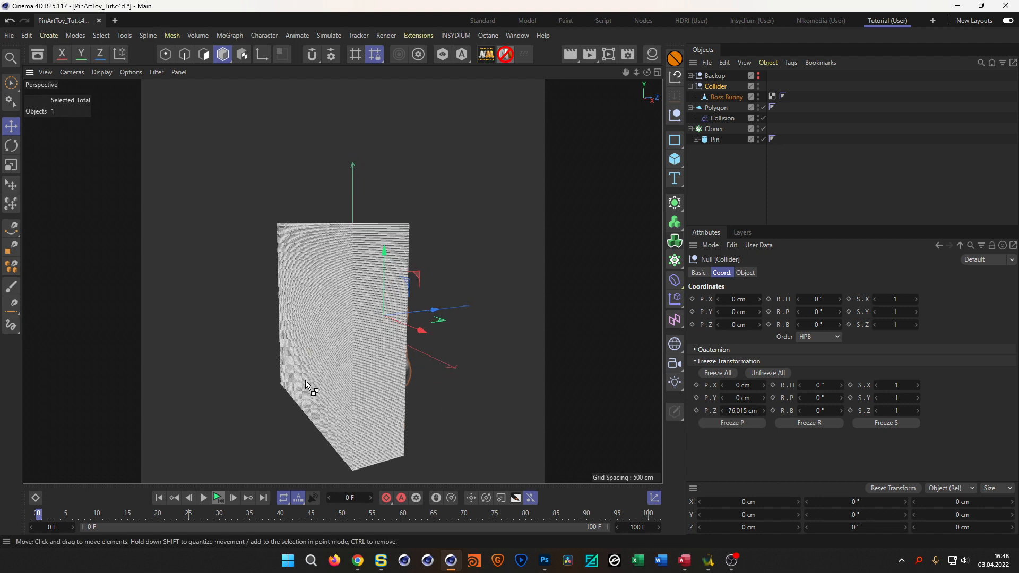
alt+drag(353, 337, 388, 293)
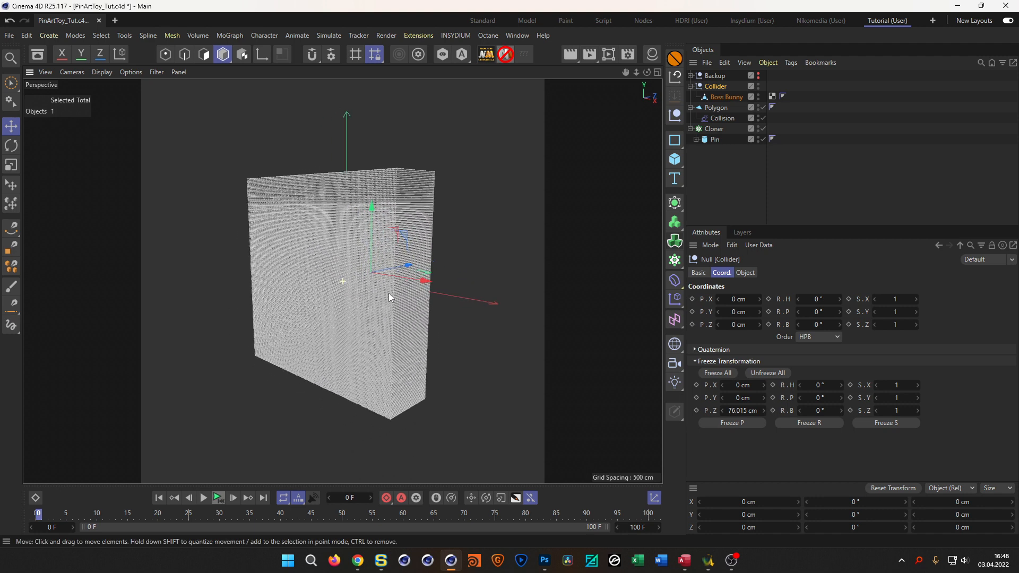
- Disable the Cloner and delete its Pin cylinder
click(714, 140)
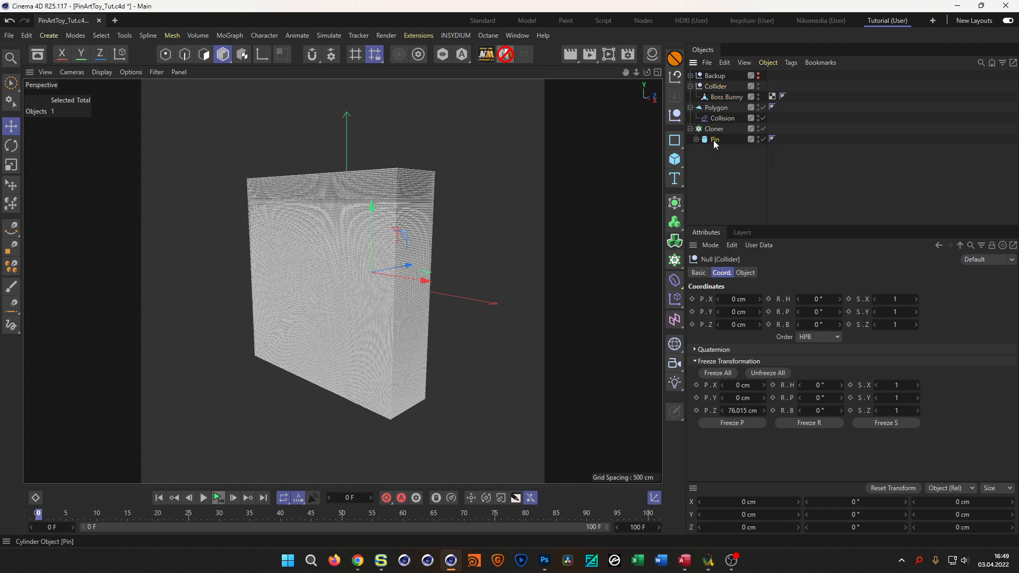
click(763, 129)
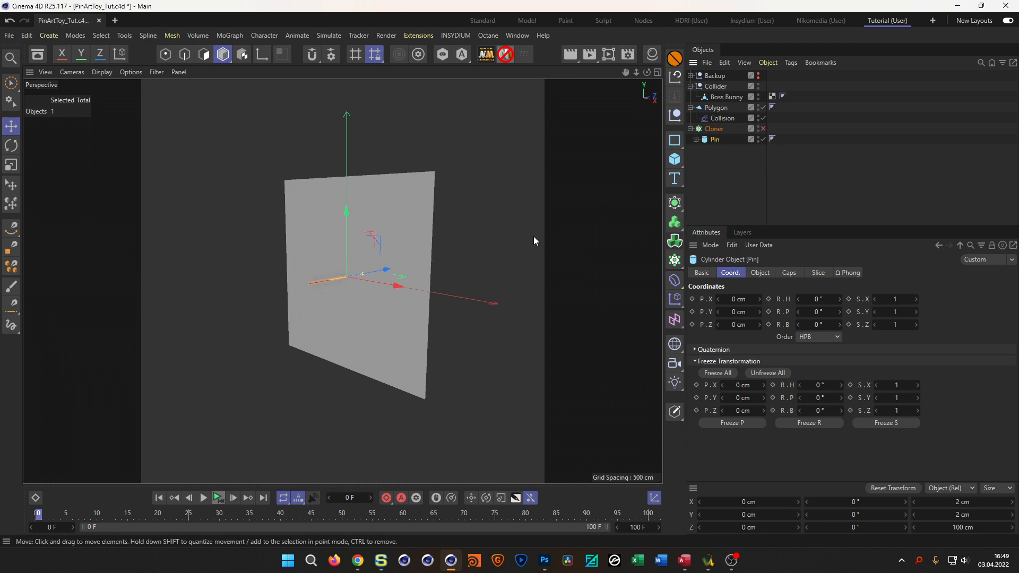
key(Delete)
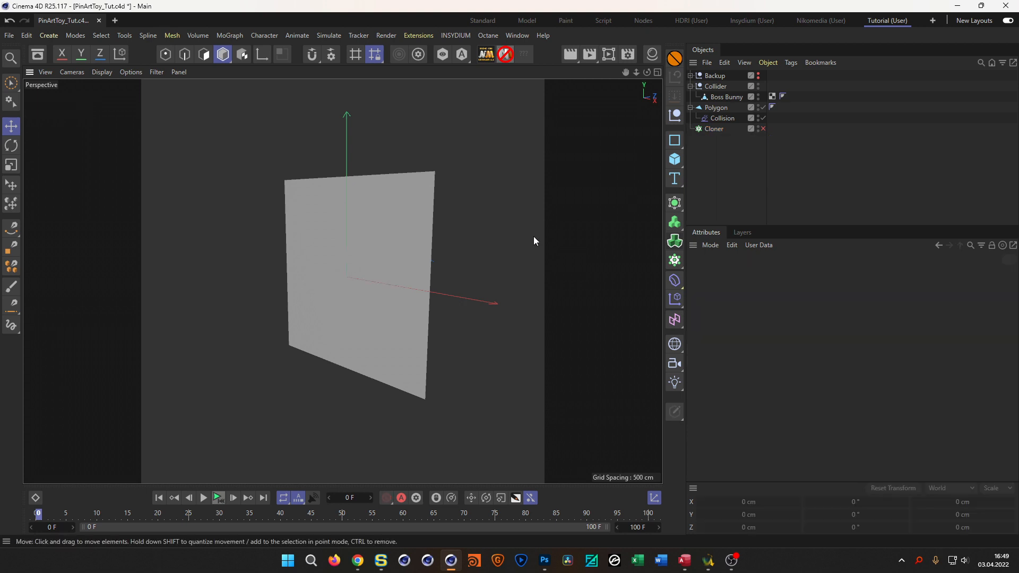
- Hide the Collider and Polygon objects to clear the viewport around the origin
click(759, 105)
alt+drag(346, 278, 261, 269)
alt+right_drag(292, 269, 321, 273)
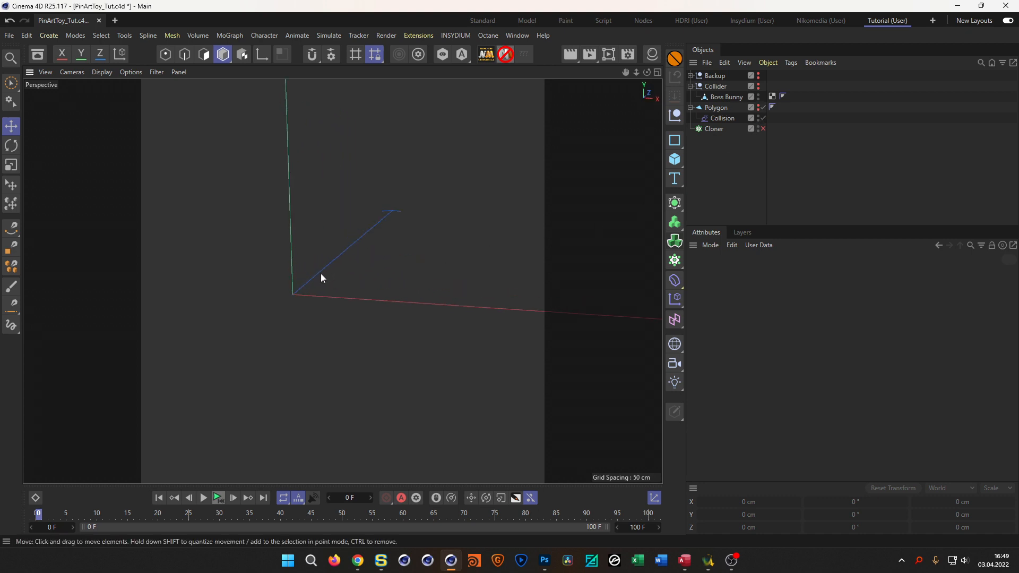
alt+middle_drag(303, 295, 334, 274)
scroll(393, 251, down, 6)
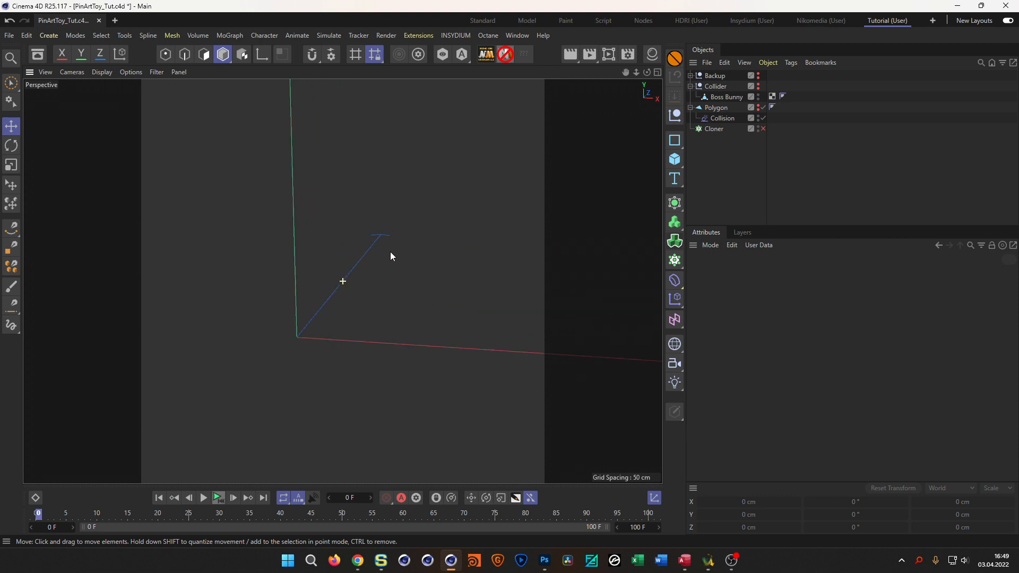
- Create a Circle spline with a radius of 2 cm
click(680, 143)
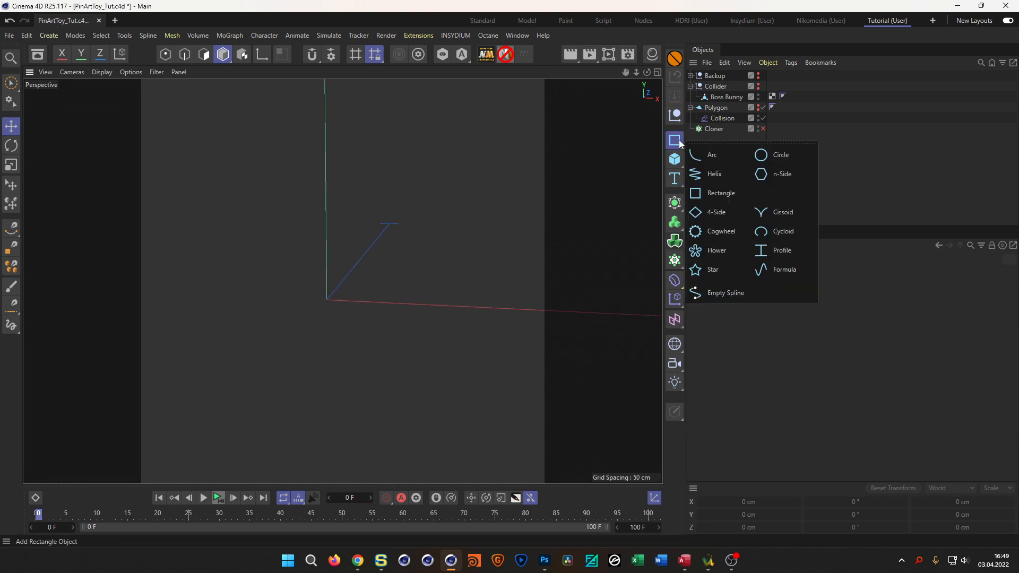
click(774, 160)
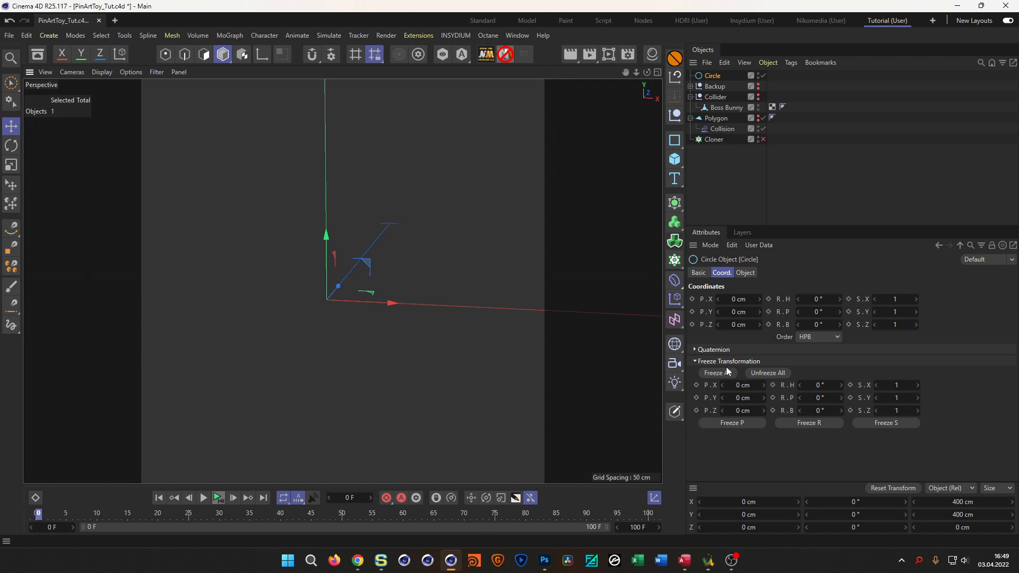
click(747, 273)
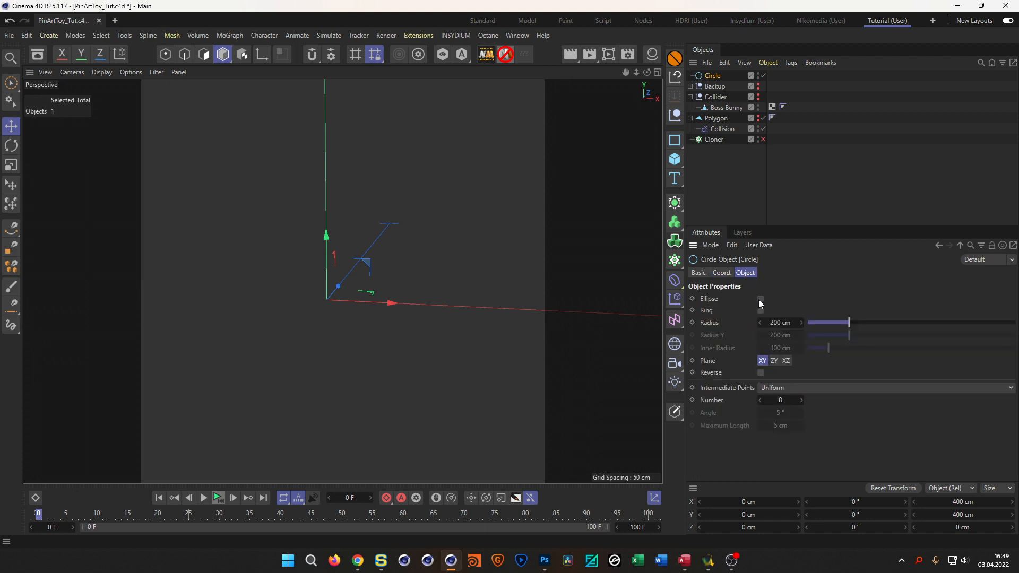
click(783, 323)
text(2)
key(Return)
- Place the Circle below the Cloner in the hierarchy and make it the child of a new Extrude object
mouse_move(334, 314)
alt+mouse_down()
mouse_move(233, 316)
mouse_move(351, 321)
alt+mouse_up()
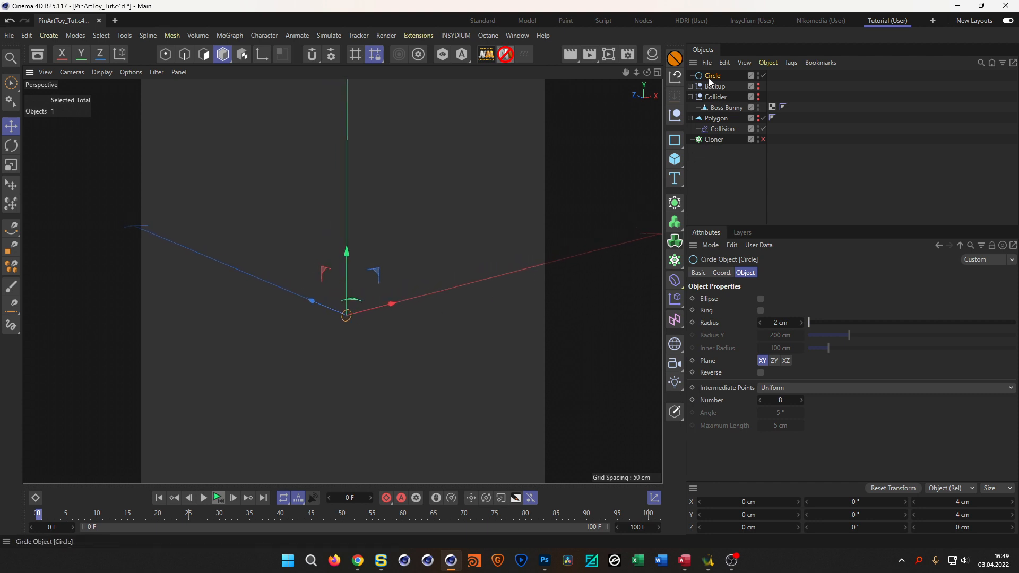
drag(709, 75, 714, 144)
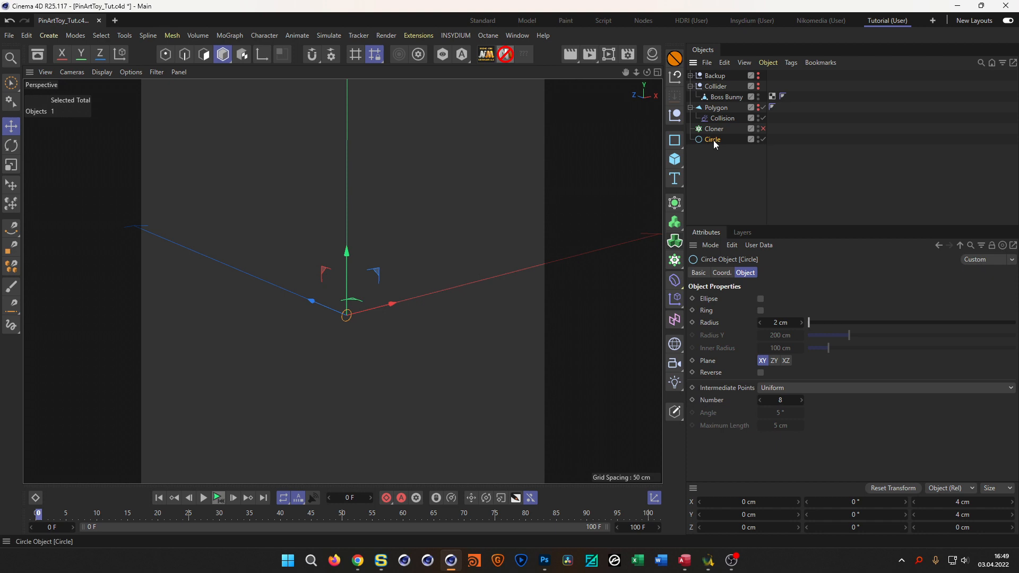
click(674, 203)
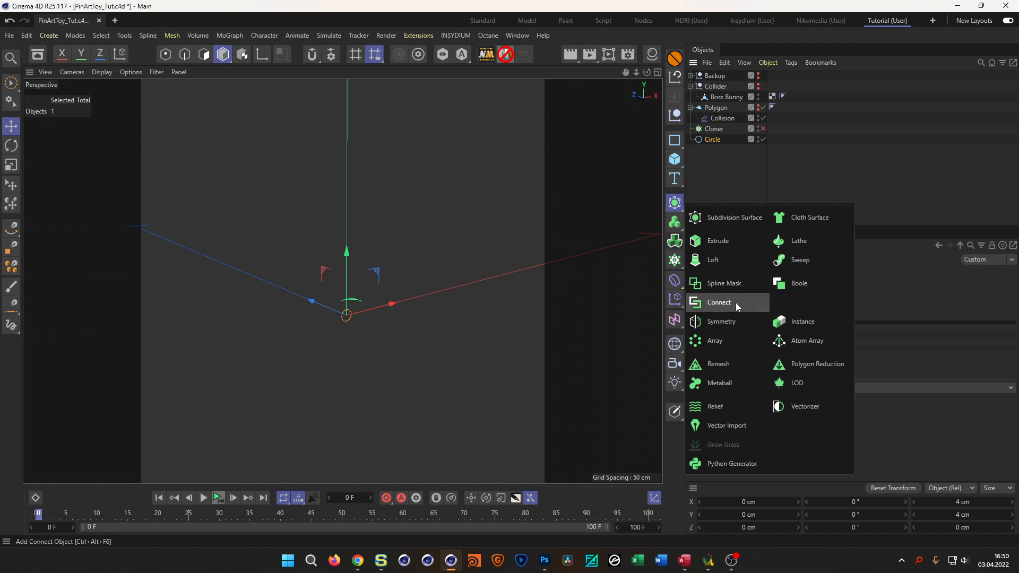
alt+click(720, 244)
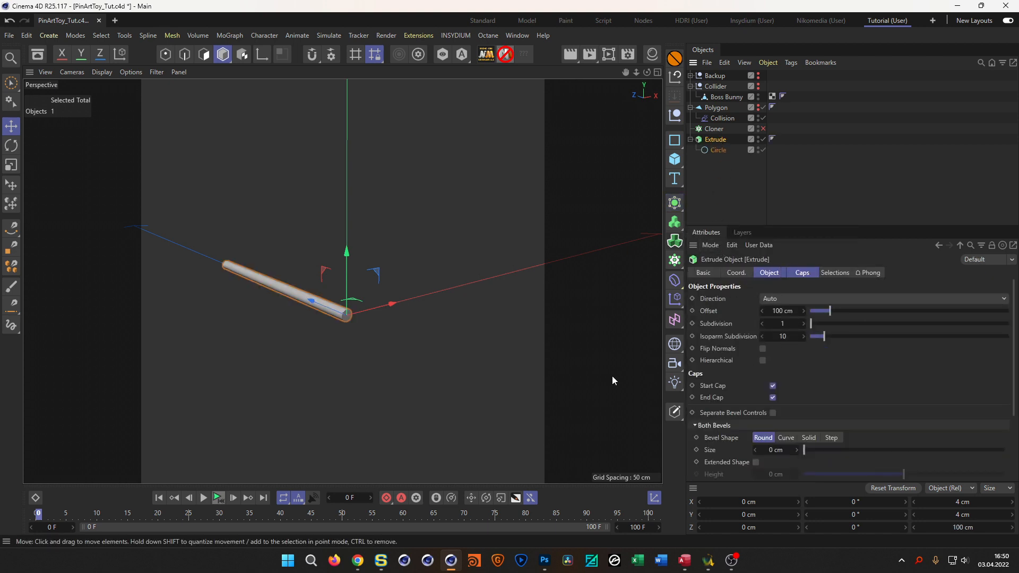
- Display the model's edges with Gouraud shading lines and set the Circle's intermediate points number to 2
key(n)
key(b)
alt+right_drag(345, 312, 408, 295)
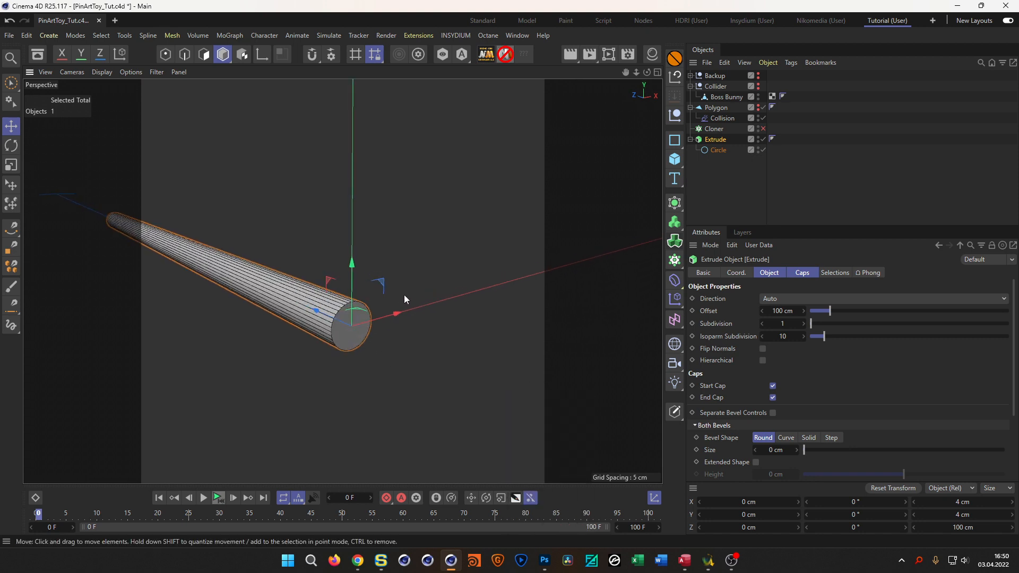
click(717, 149)
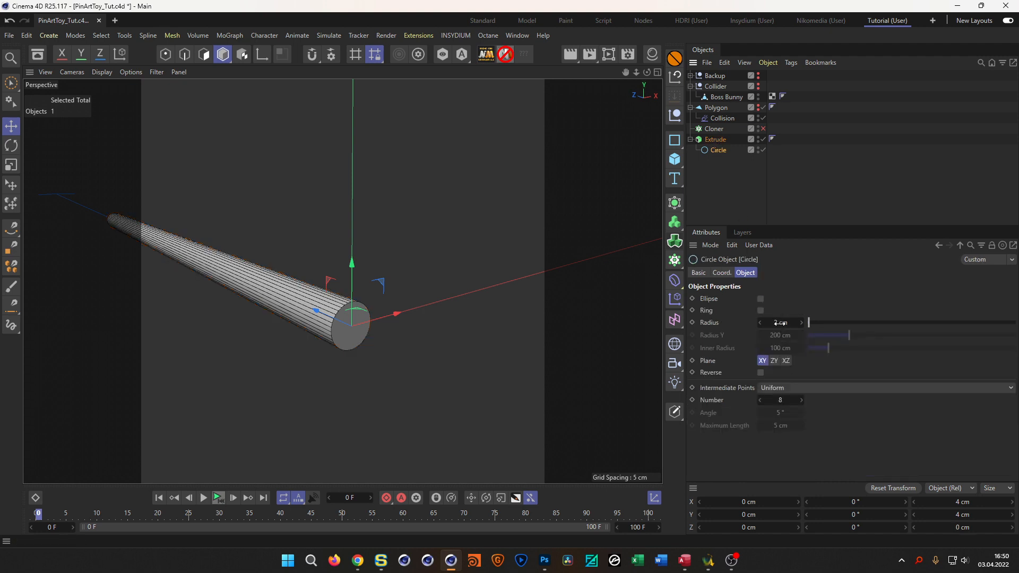
double_click(780, 400)
text(2)
key(Return)
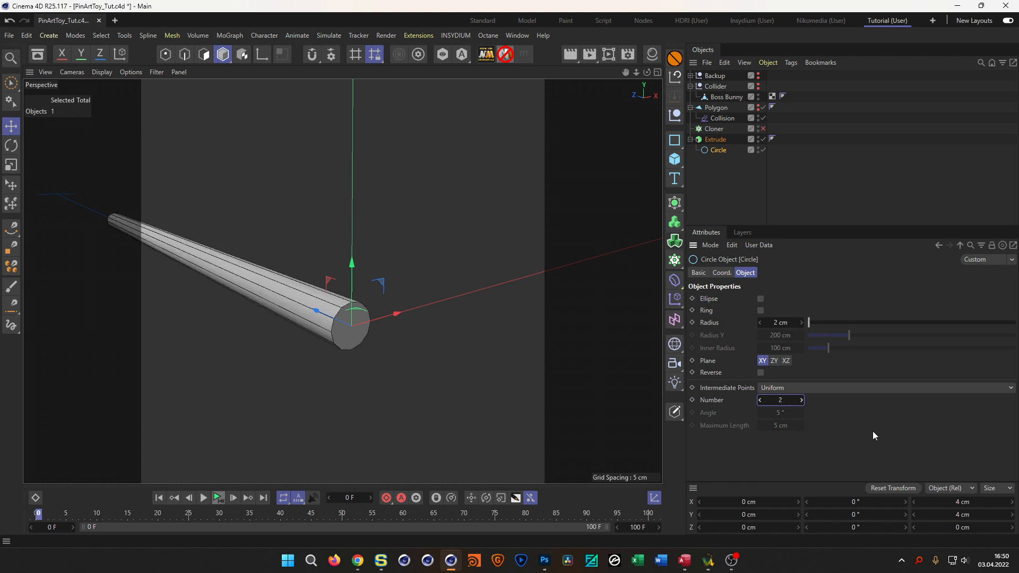
- Disable both the start cap and the end cap of the shaft's Extrude
click(716, 139)
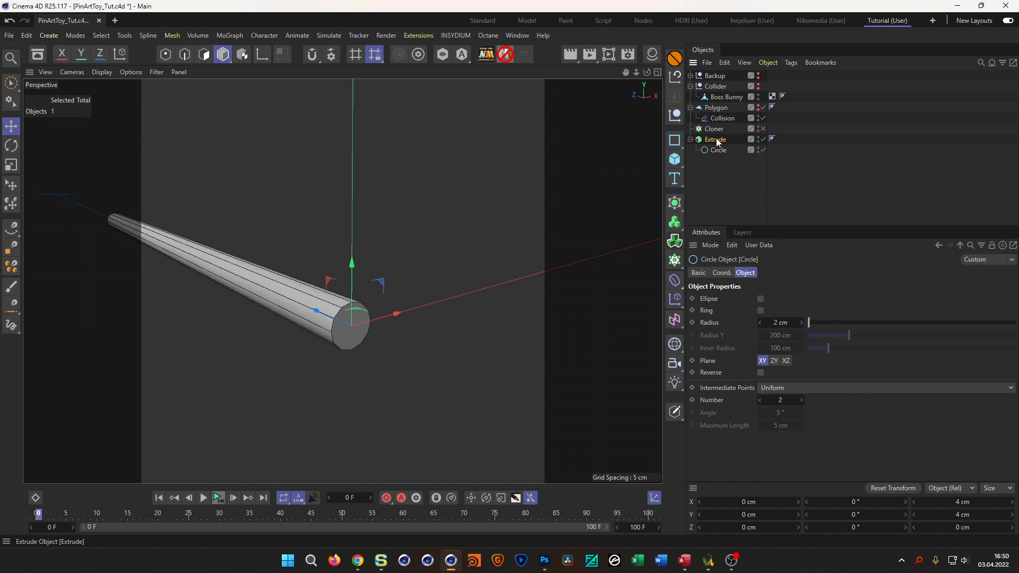
click(802, 272)
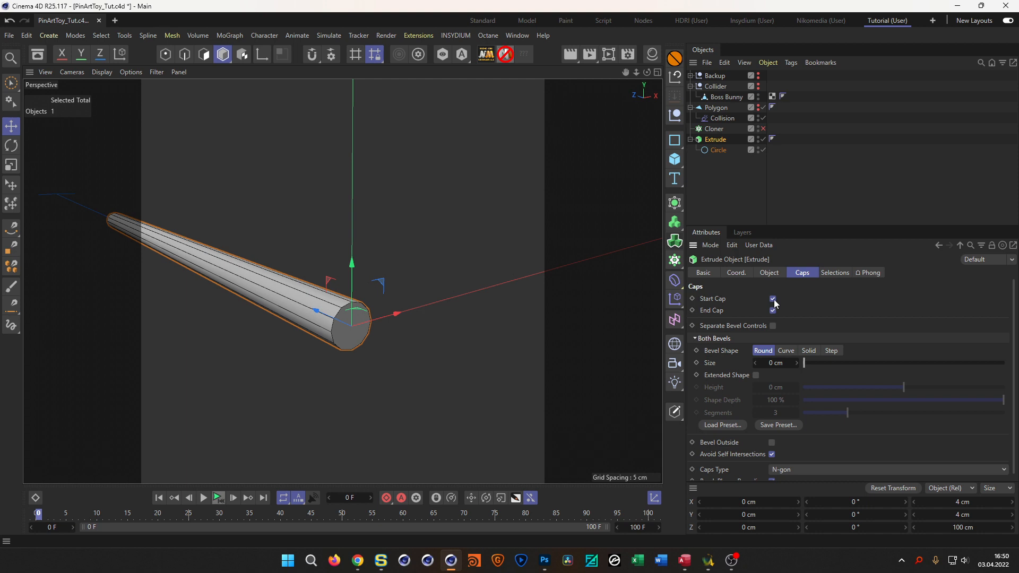
click(773, 298)
click(773, 310)
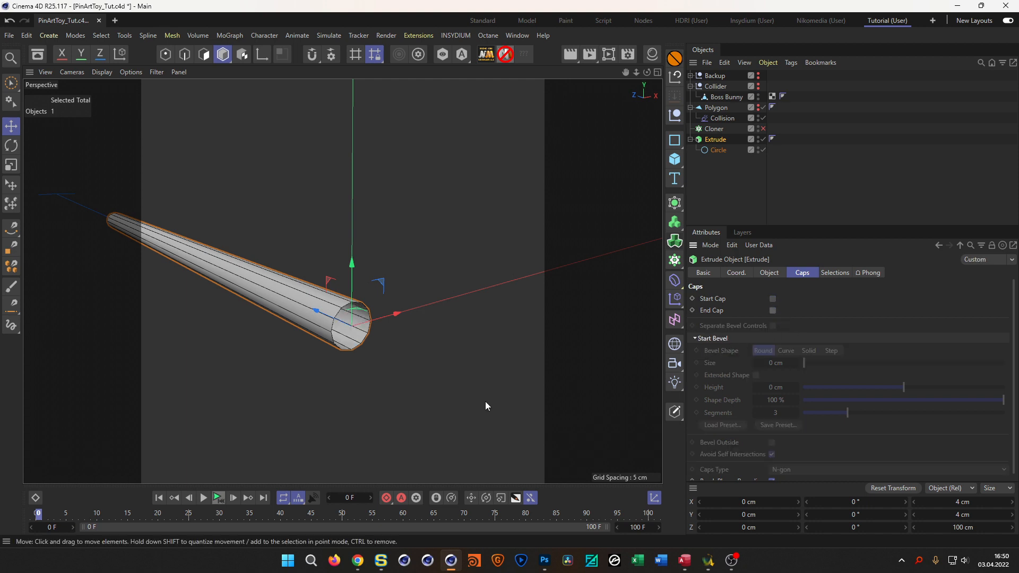
drag(339, 350, 416, 299)
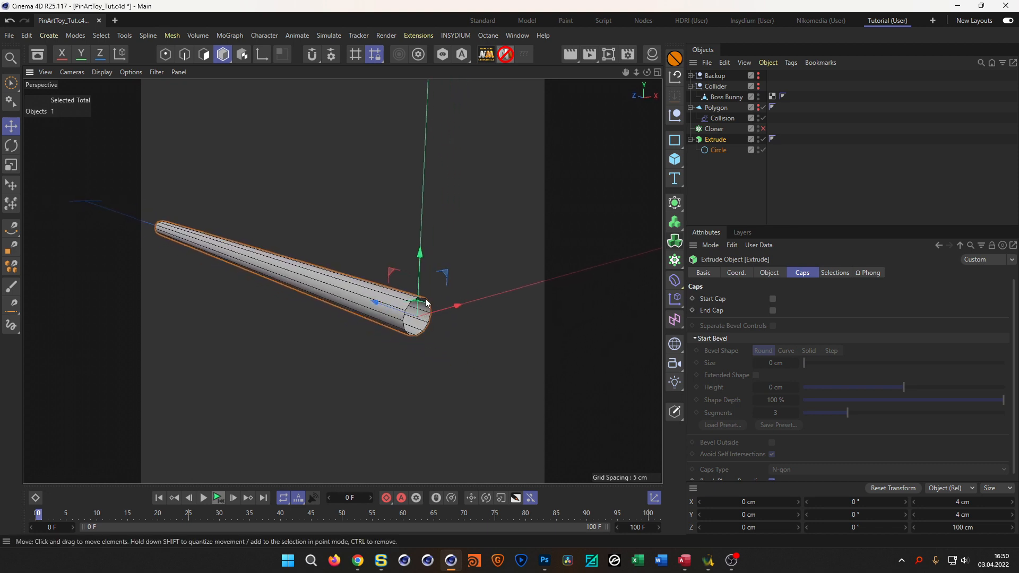
- Duplicate the Circle outside the Extrude and make the copy the child of a new Extrude object
click(717, 150)
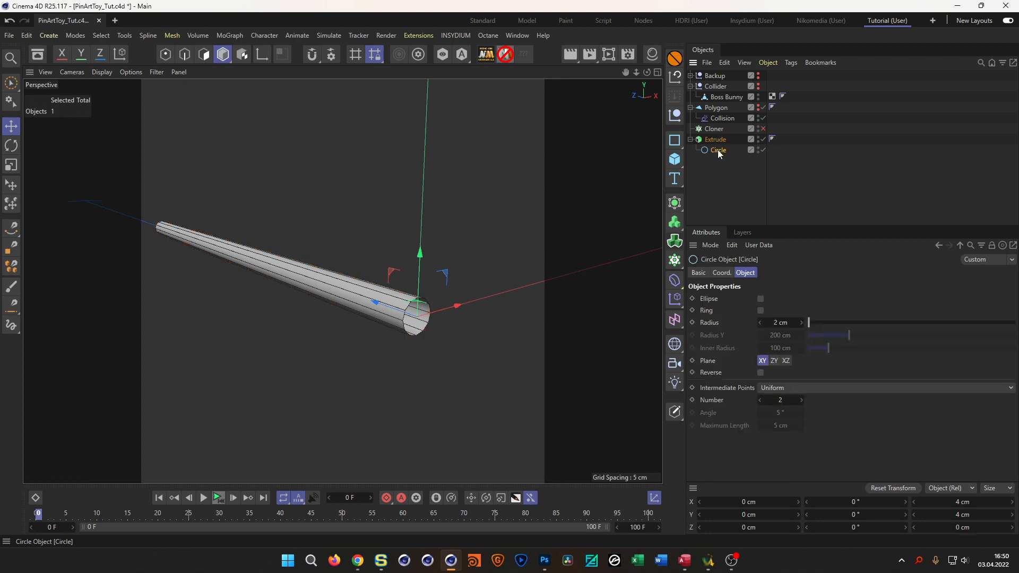
ctrl+drag(718, 149, 728, 190)
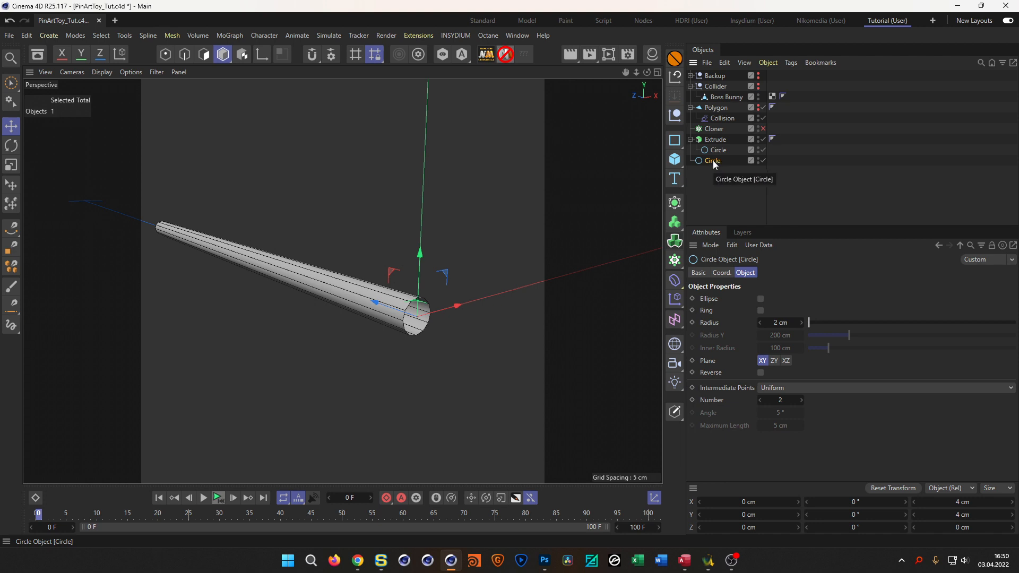
click(675, 203)
alt+click(710, 244)
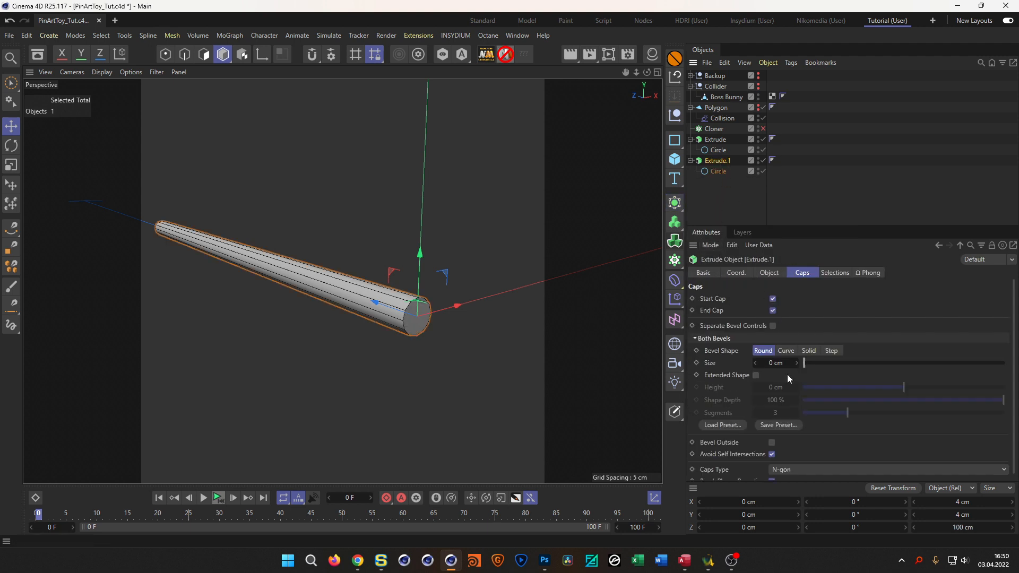
- Set the new Extrude's offset to 2 cm for the pin head
click(769, 273)
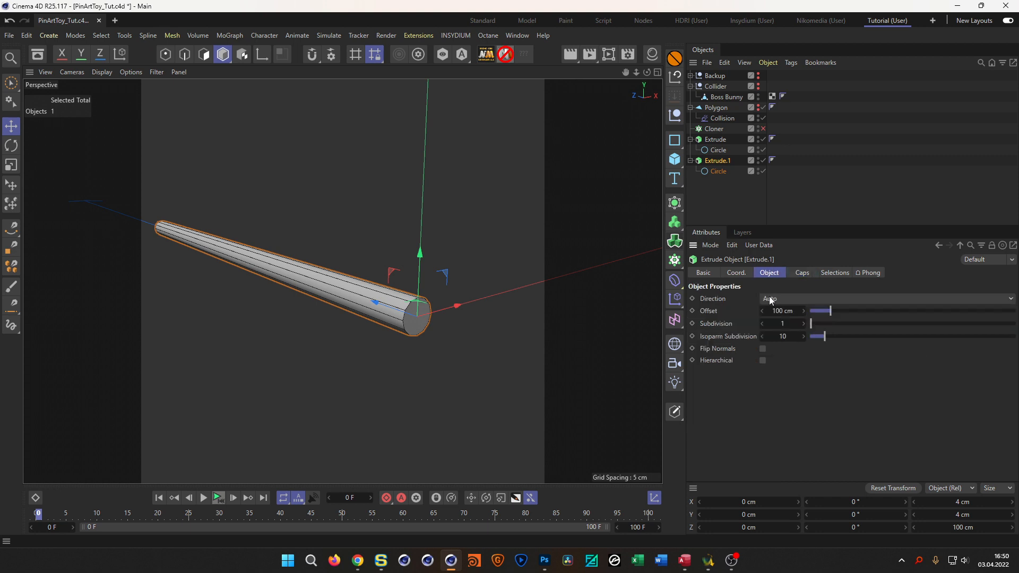
click(781, 312)
text(2)
key(Return)
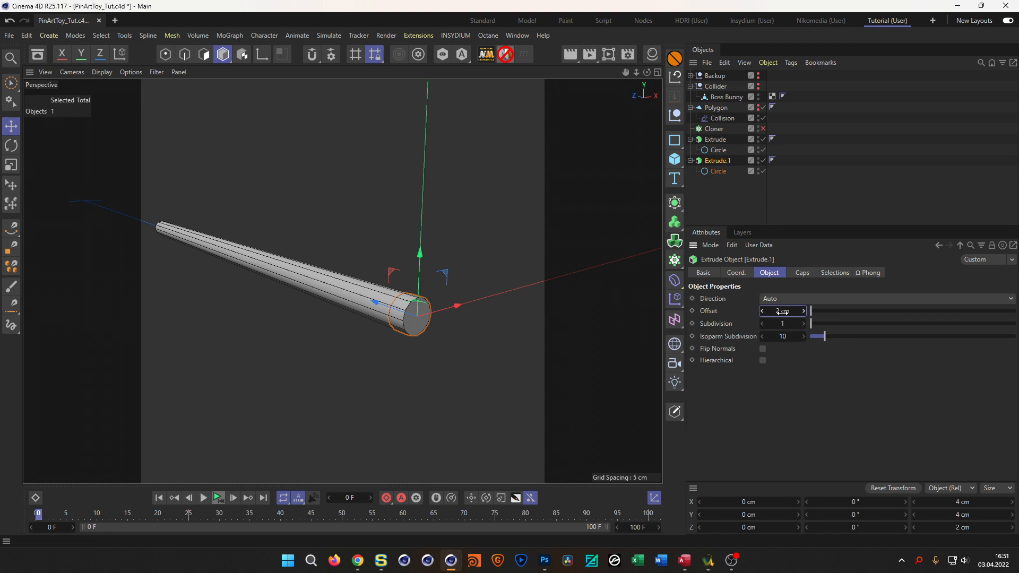
- Reverse the pin head's Circle and set its radius to 5 cm
click(719, 171)
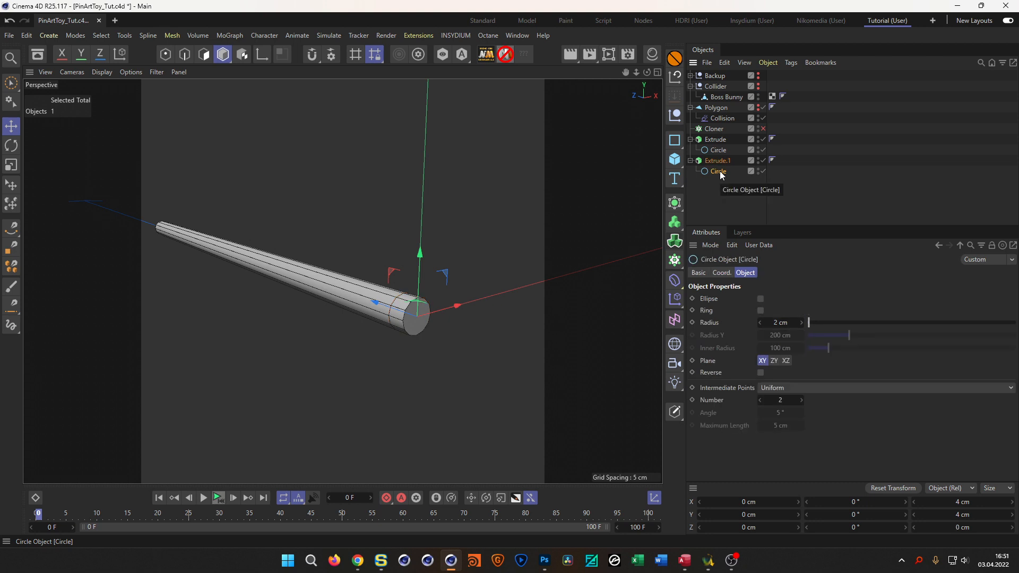
click(760, 372)
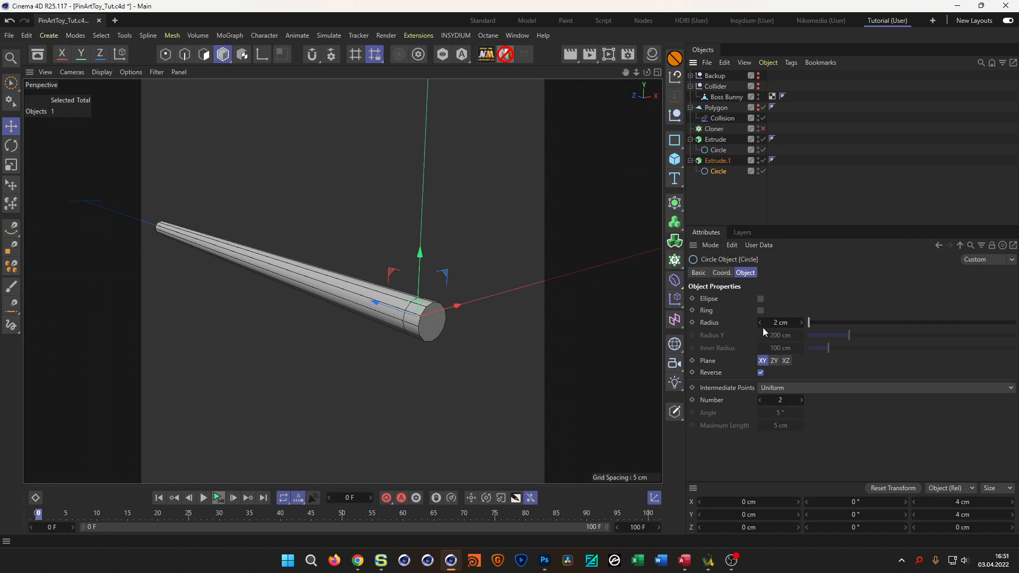
click(776, 322)
key(Return)
alt+drag(420, 329, 268, 338)
alt+right_drag(390, 338, 432, 311)
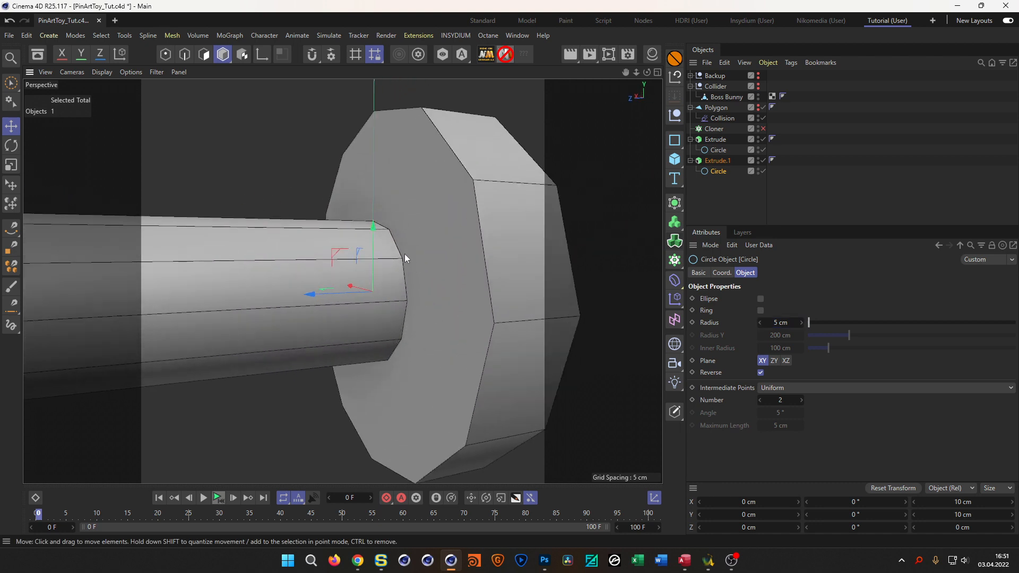
alt+drag(405, 263, 432, 265)
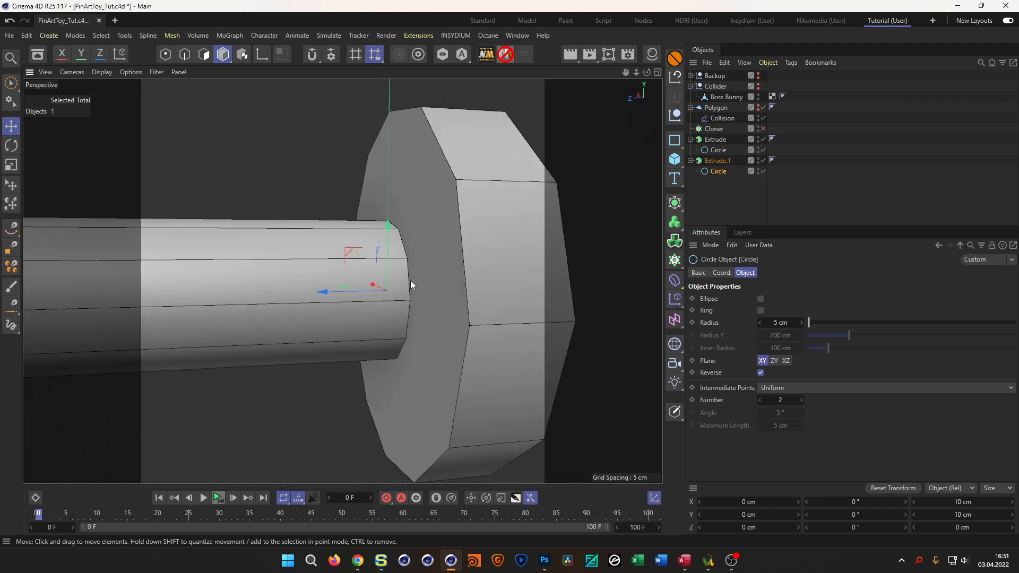
alt+right_drag(412, 300, 332, 340)
alt+drag(410, 311, 435, 326)
alt+middle_drag(435, 326, 450, 327)
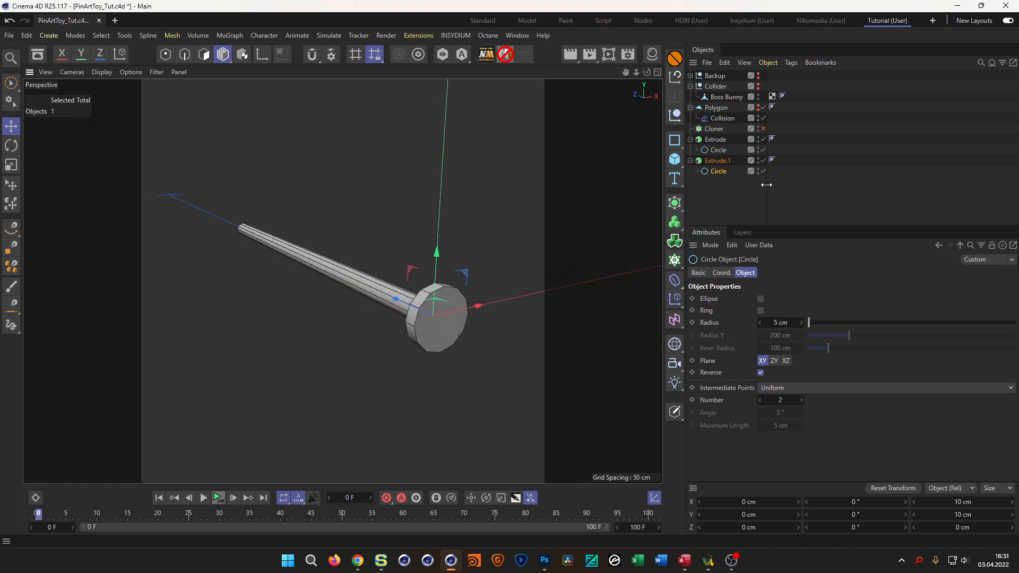
- Add a Connect object below the Cloner and make both Extrude objects its children
click(690, 139)
click(691, 149)
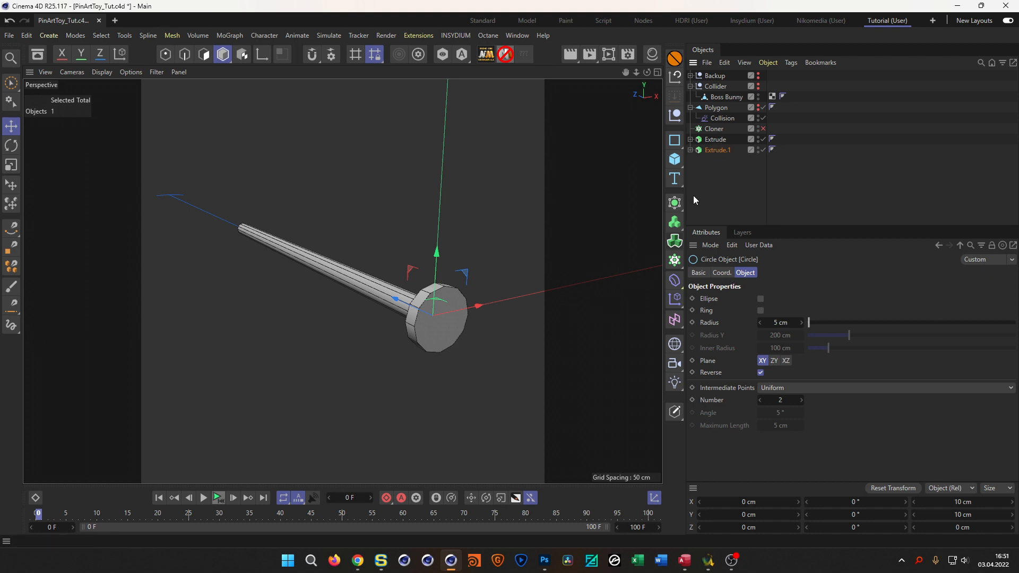
click(676, 203)
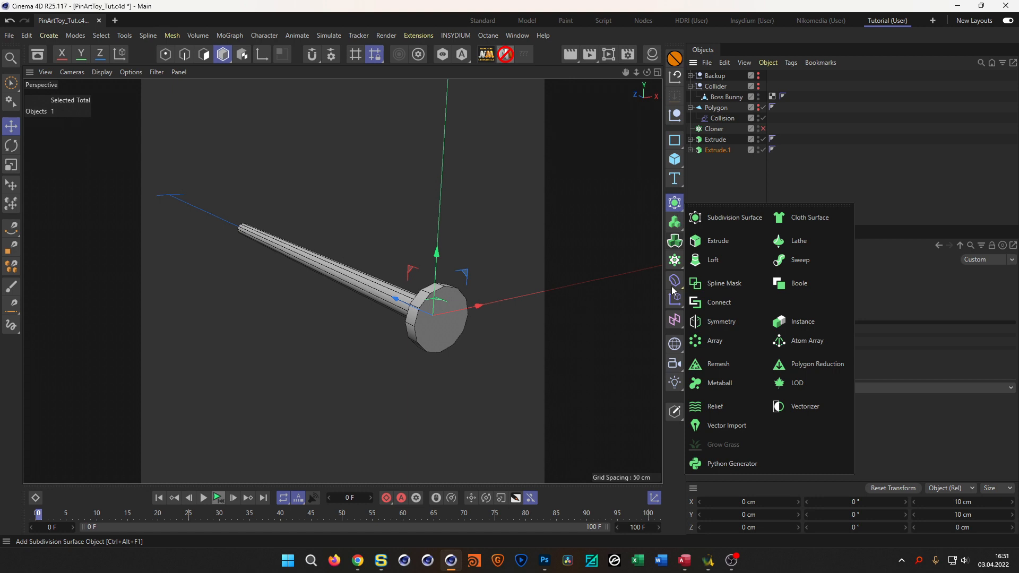
click(718, 302)
drag(721, 76, 697, 136)
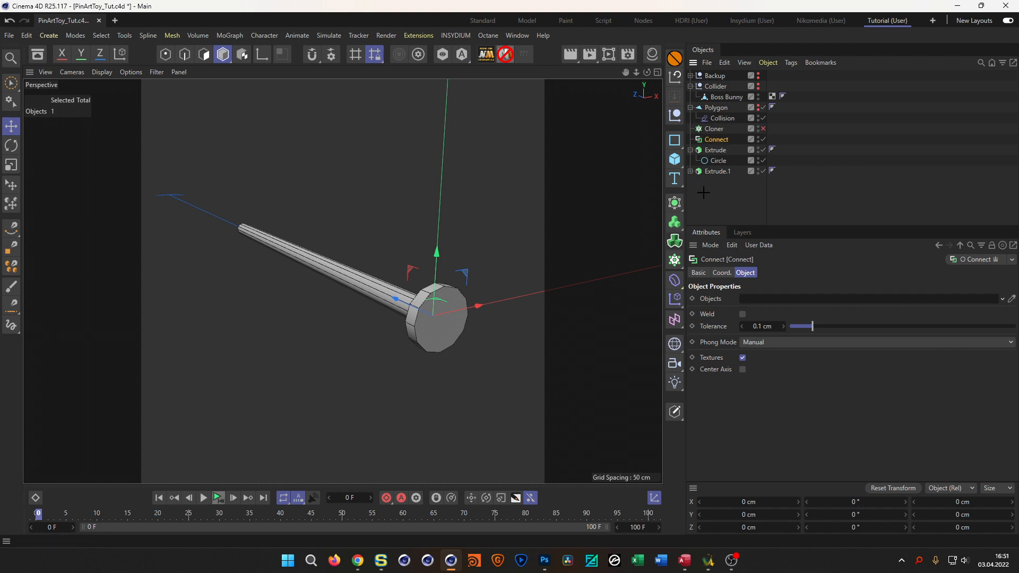
click(704, 193)
click(691, 150)
drag(704, 174, 718, 141)
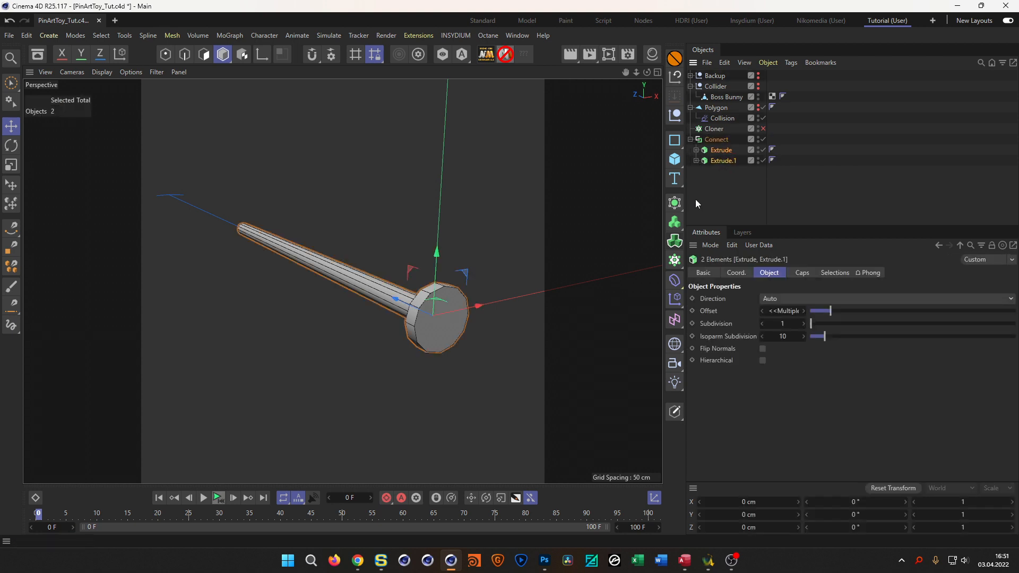
- Rename the Connect object as Pin
double_click(718, 140)
text(P)
key(Return)
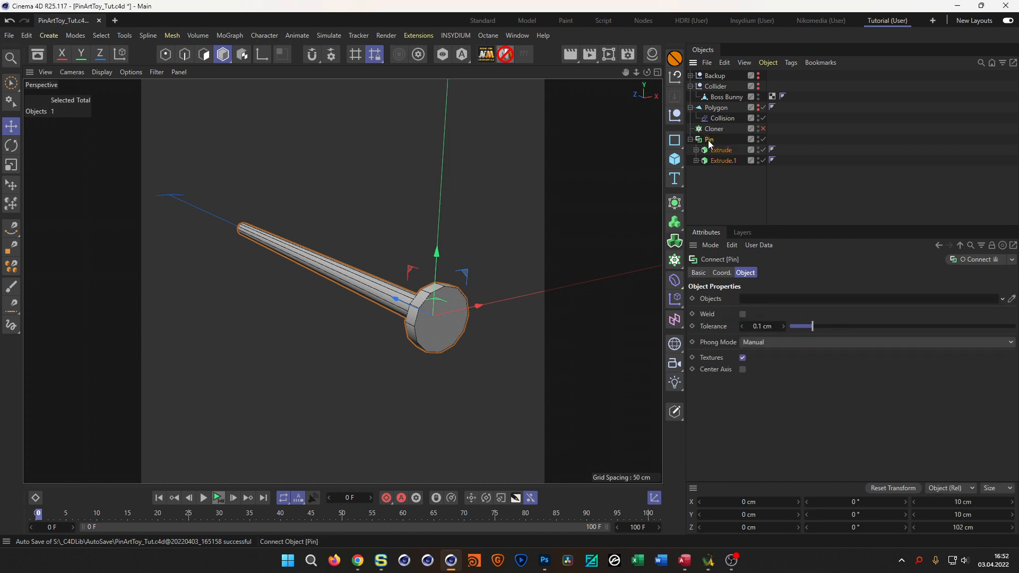
alt+drag(555, 250, 450, 323)
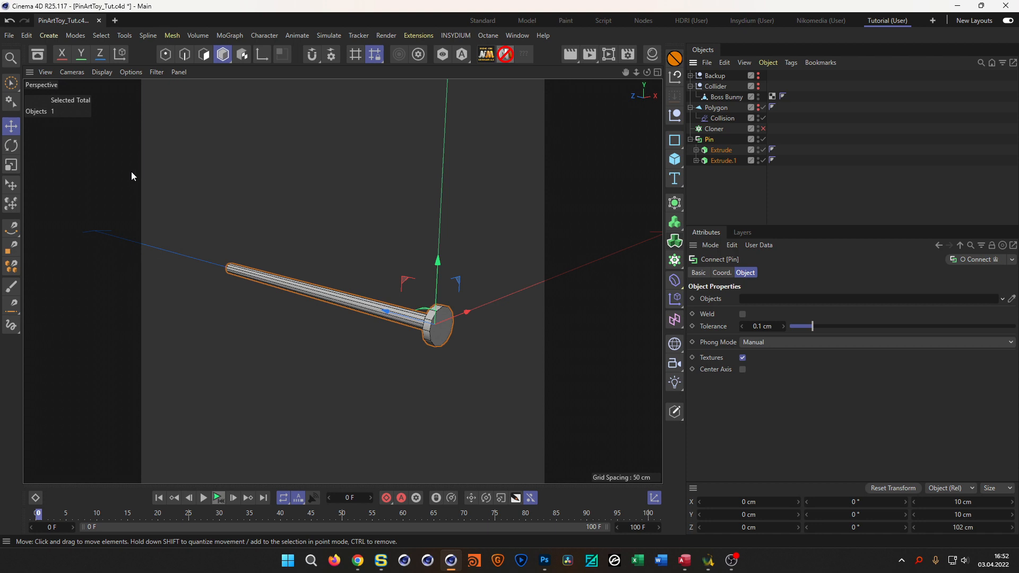
- Add the Geometry Axis node operator from the Asset Browser's Geometry Modifier category as the Pin's first child, and close the browser
key(shift+F8)
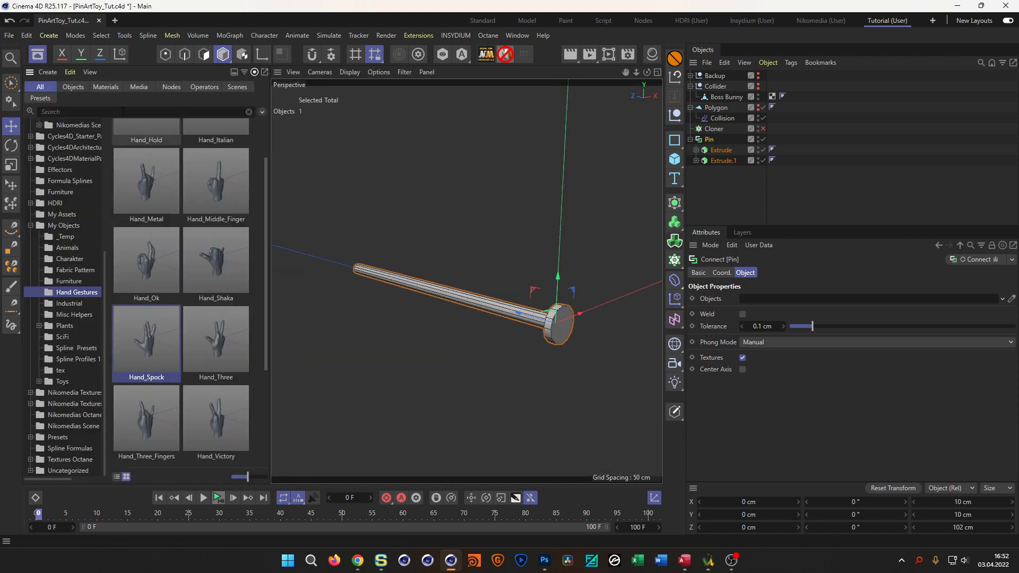
click(163, 88)
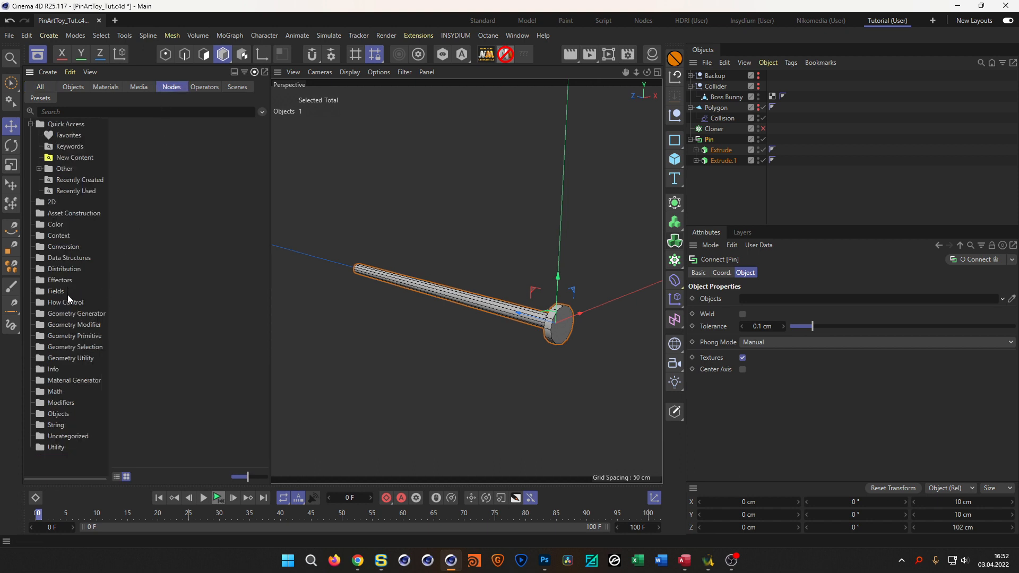
click(90, 324)
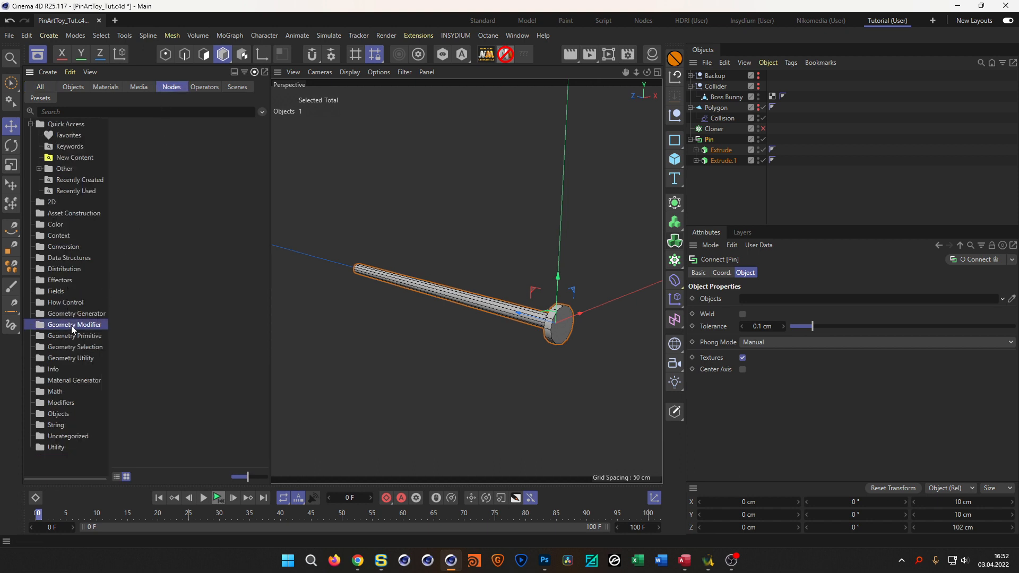
click(117, 477)
mouse_move(141, 276)
mouse_down()
mouse_move(147, 285)
mouse_move(573, 308)
mouse_move(707, 147)
mouse_up()
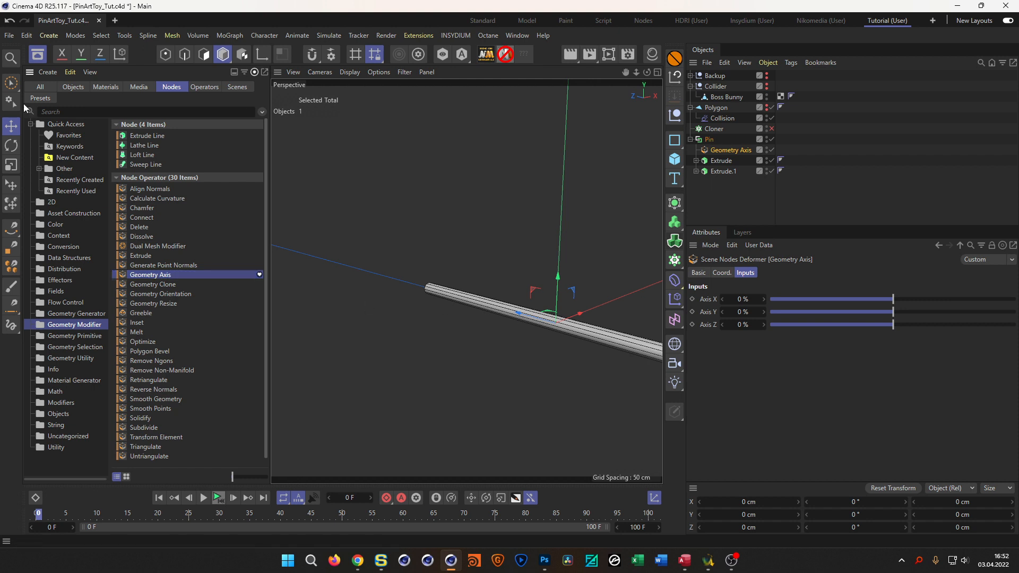
click(33, 88)
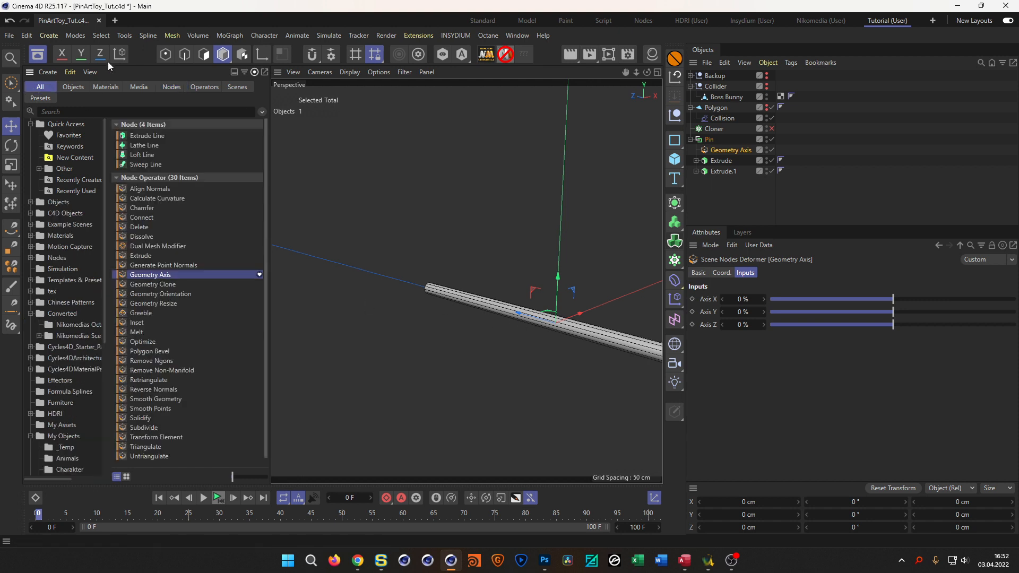
click(37, 54)
- Set the Geometry Axis deformer's Axis Z to -100 %
scroll(359, 315, down, 5)
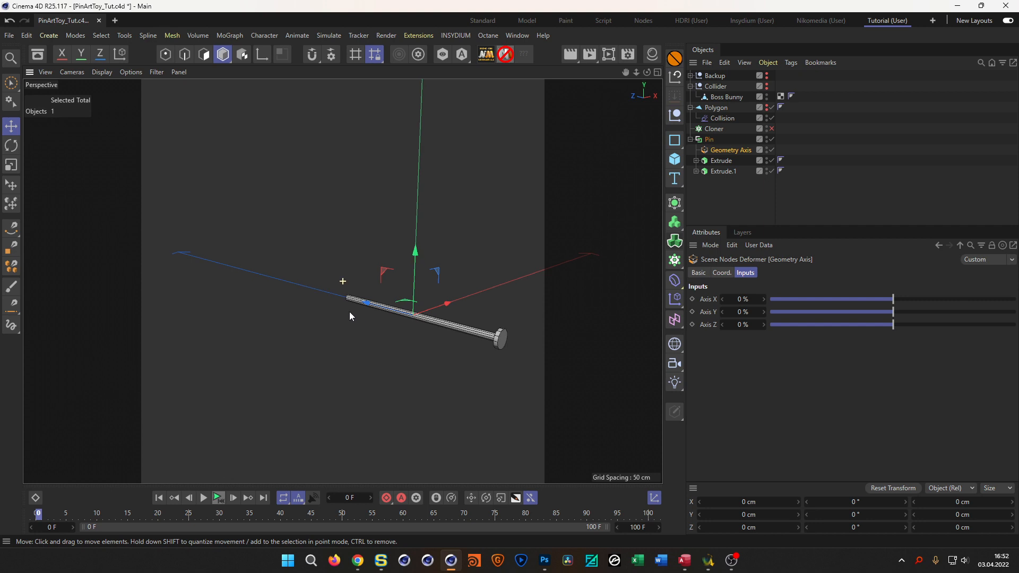
drag(892, 326, 671, 358)
alt+drag(467, 317, 291, 254)
scroll(295, 248, up, 3)
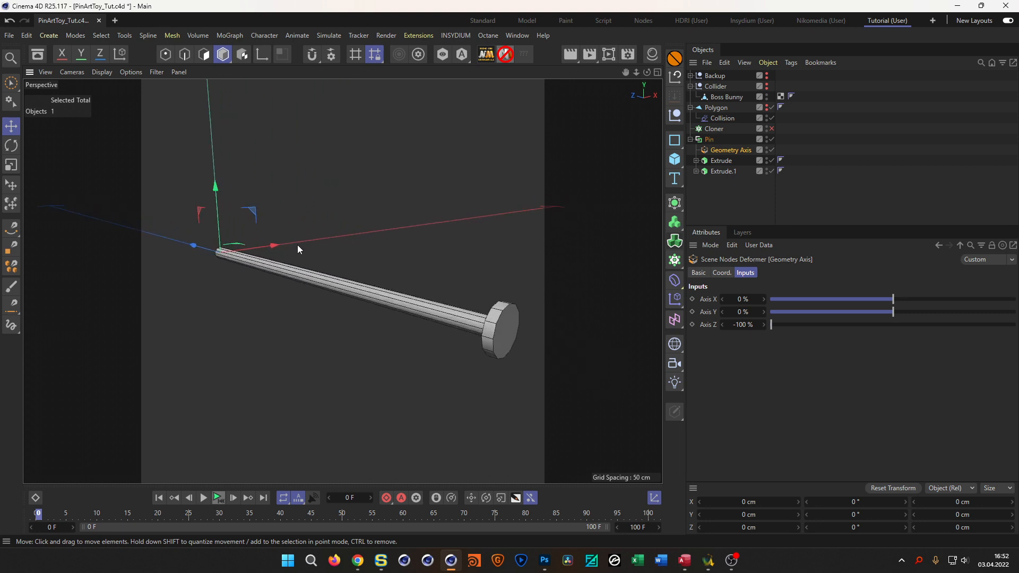
scroll(297, 245, down, 2)
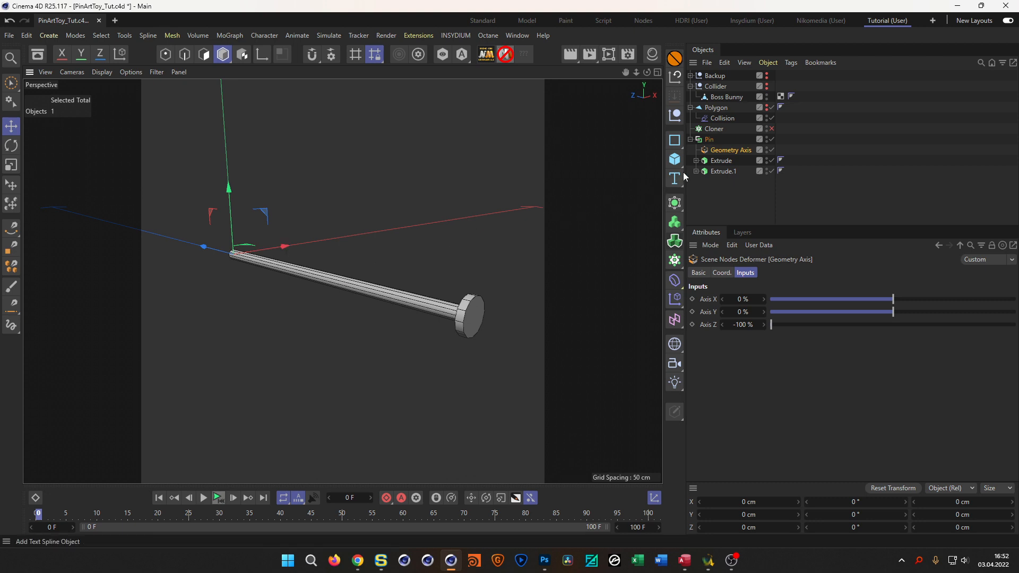
- Vary the shaft Extrude's offset to test the pin's axis, restore it to 100 cm, and clear the selection
click(722, 161)
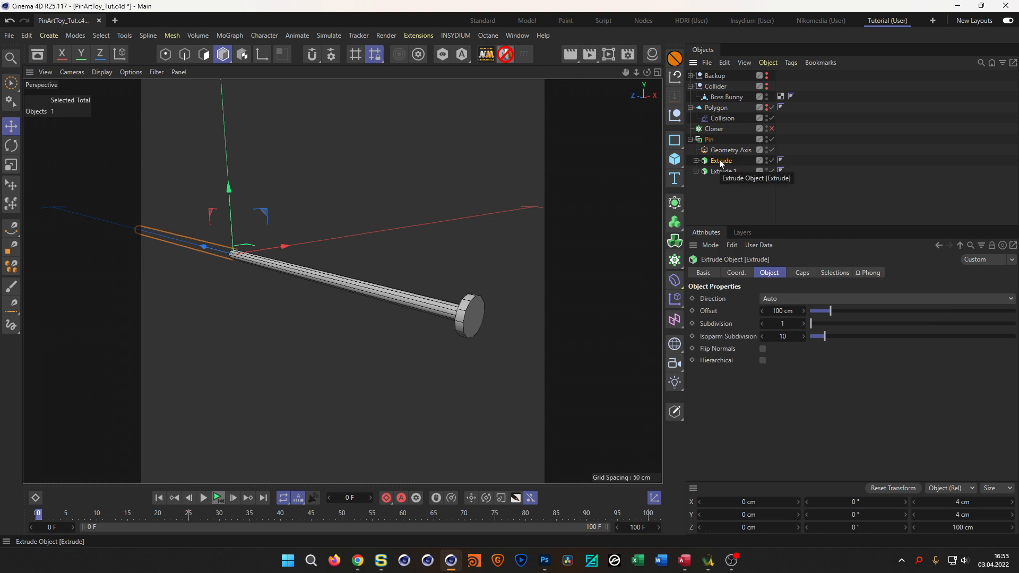
mouse_move(767, 314)
mouse_down()
mouse_move(660, 314)
mouse_move(782, 322)
mouse_up()
text(100)
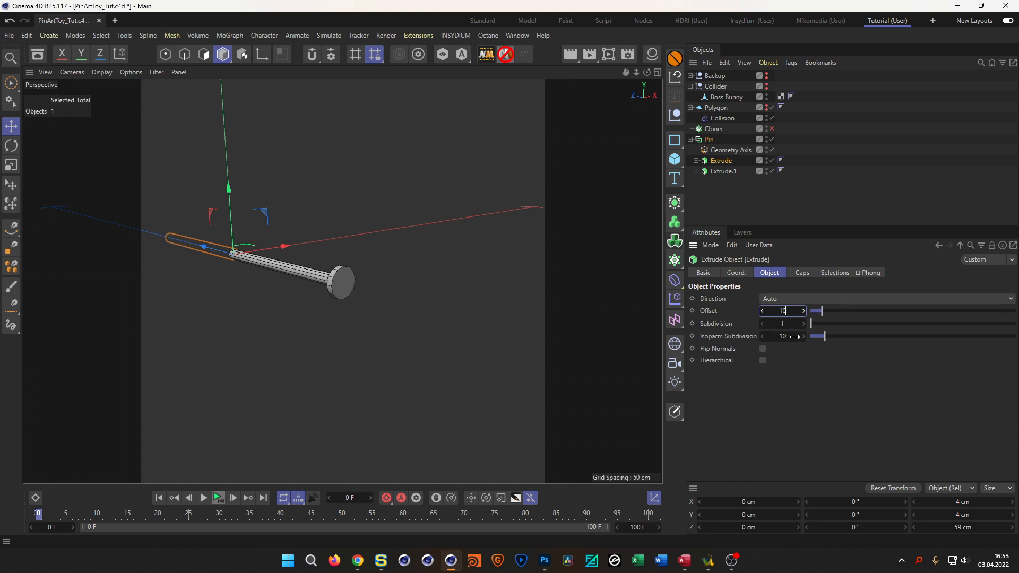
key(Return)
scroll(343, 282, down, 3)
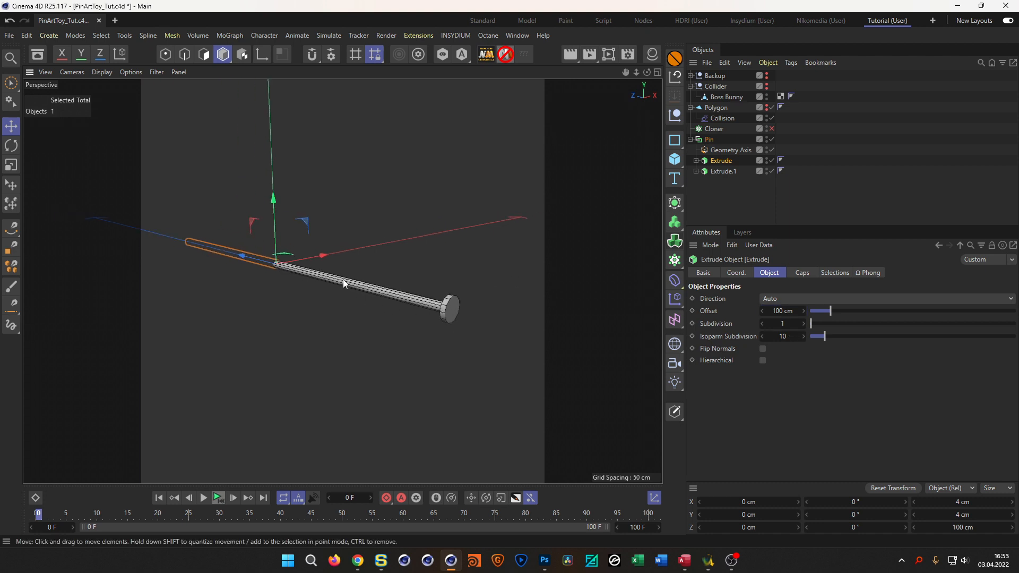
click(482, 268)
alt+drag(338, 276, 328, 251)
scroll(470, 313, up, 5)
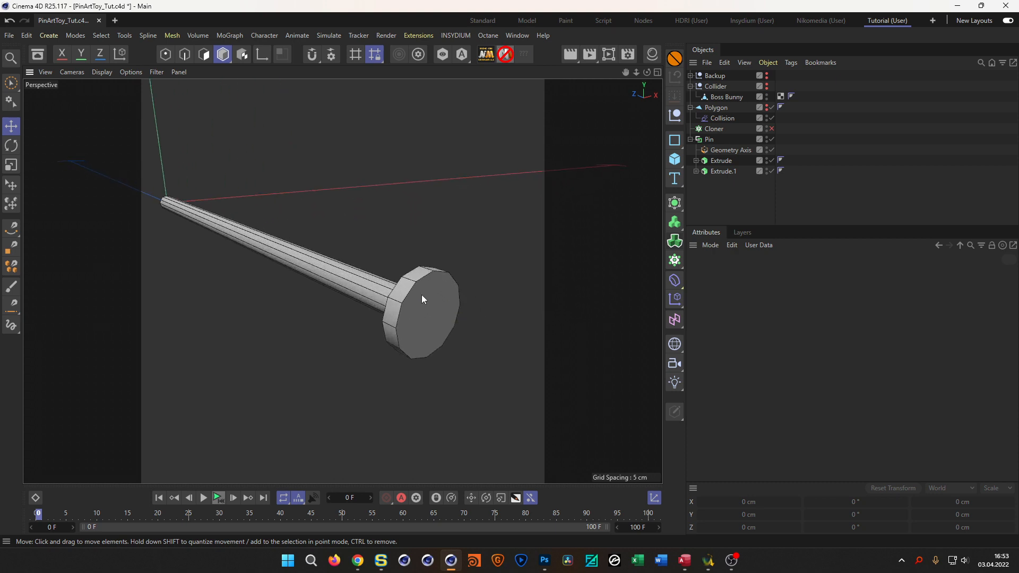
- Set the intermediate points number of the pin head's Circle spline to 4
click(696, 171)
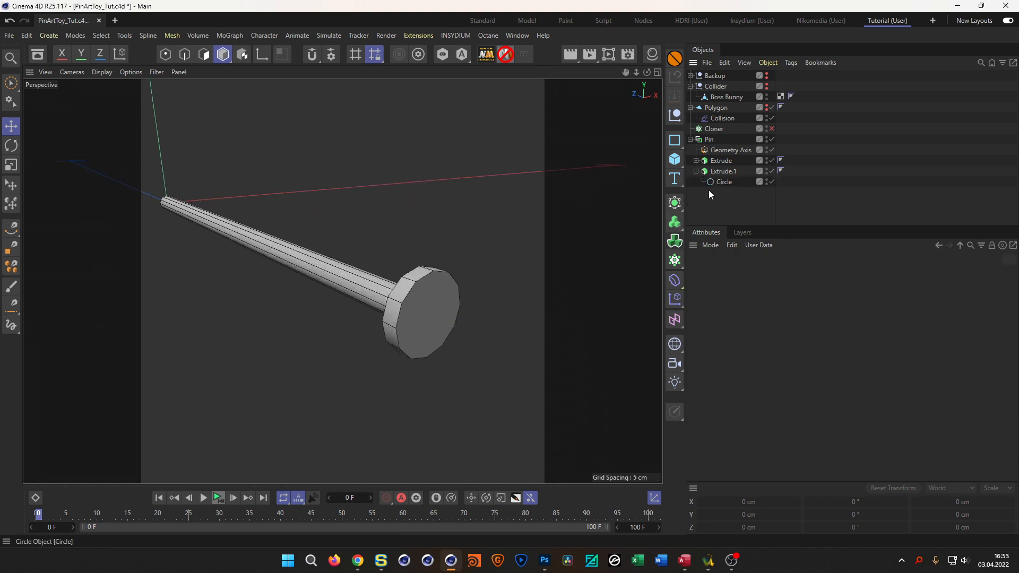
click(723, 182)
click(781, 400)
text(4)
key(Return)
alt+drag(491, 349, 451, 330)
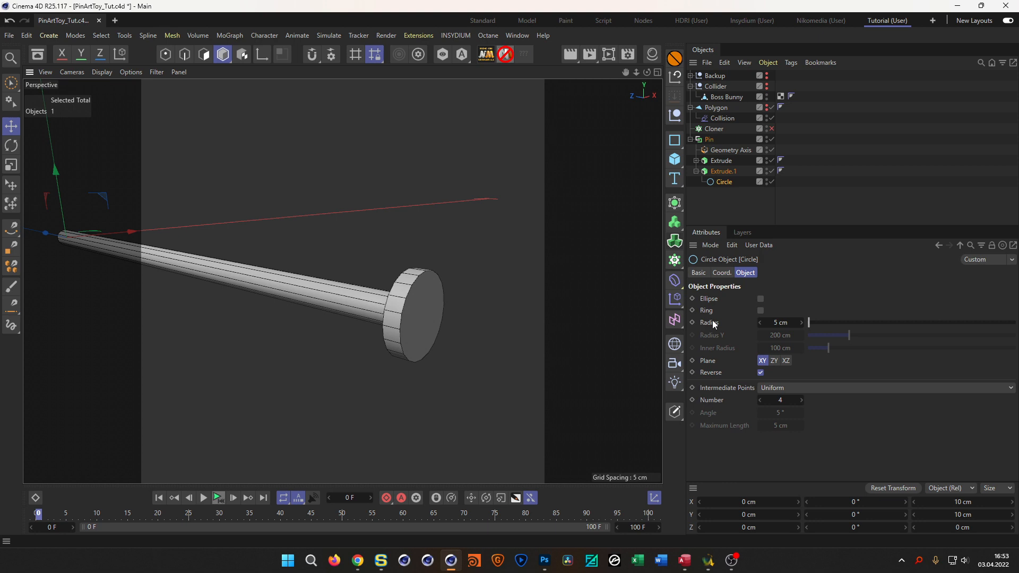
- Give the pin head's Extrude a round cap bevel with a size of 0.5 cm
click(724, 171)
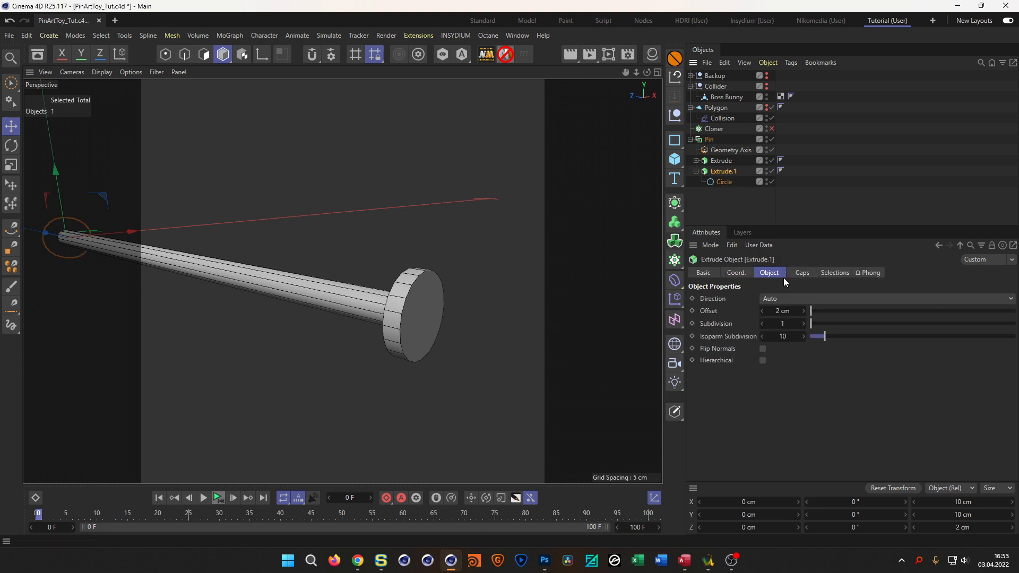
click(802, 273)
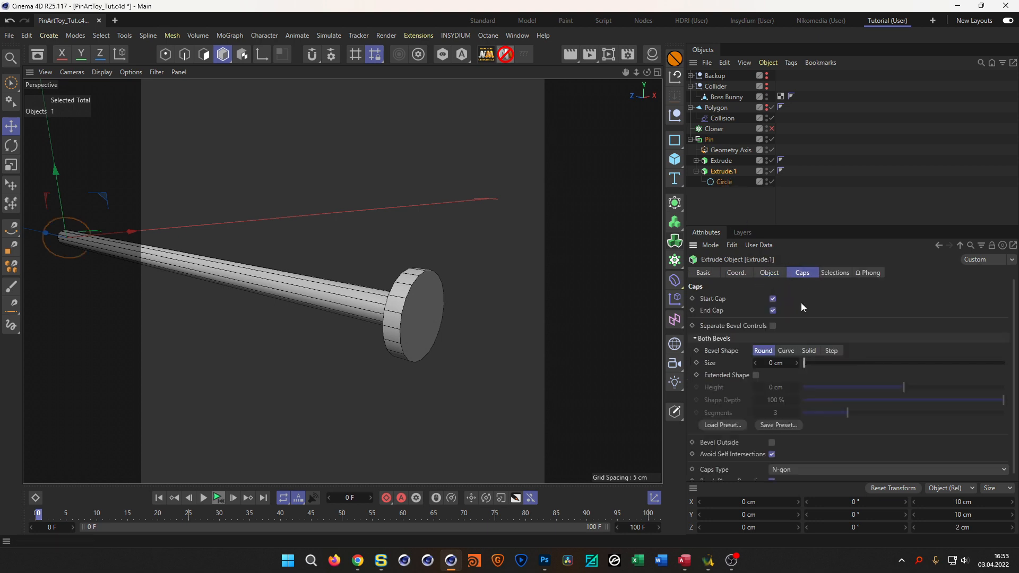
click(796, 365)
drag(797, 364, 797, 364)
click(787, 363)
text(0.5)
key(Return)
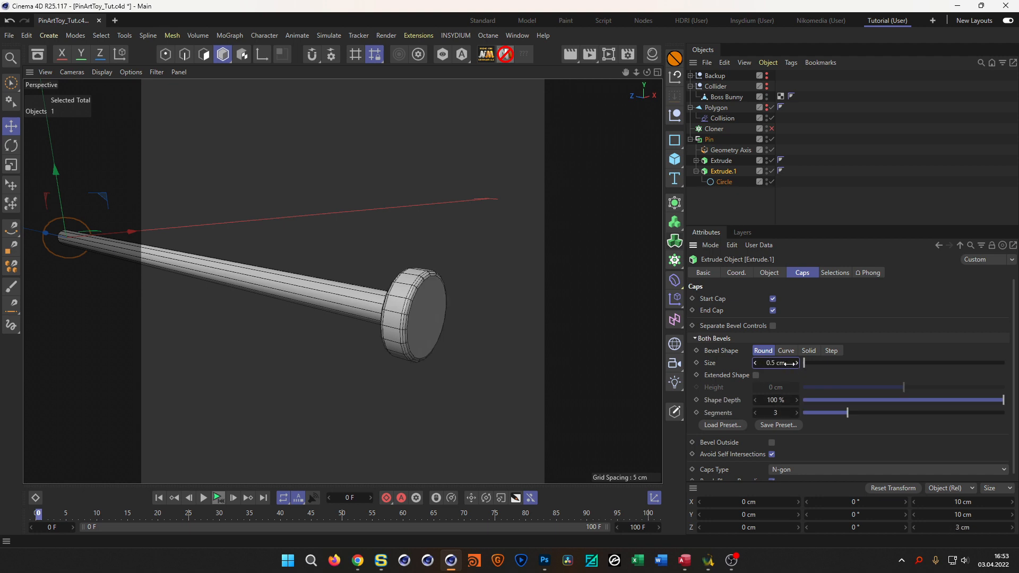
alt+drag(508, 309, 402, 294)
scroll(439, 304, down, 4)
alt+middle_drag(402, 293, 365, 313)
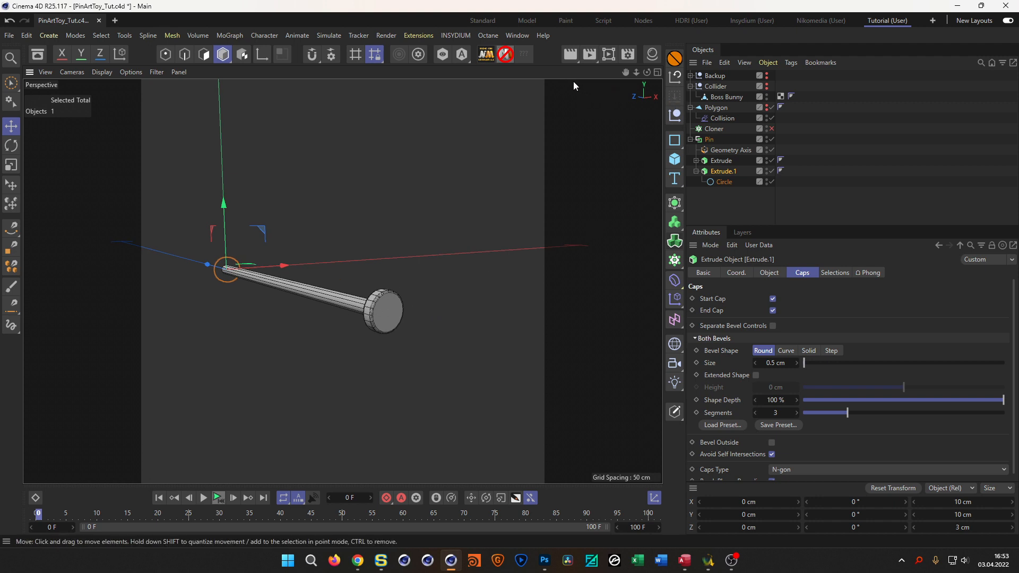
- Add a null object named PIN CONTROL and save the project
click(674, 115)
double_click(713, 77)
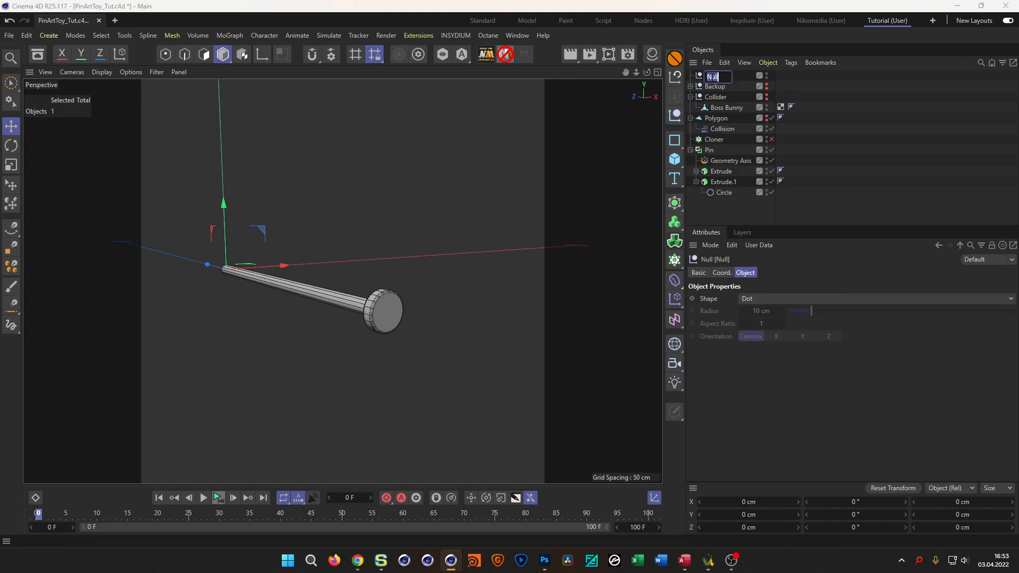
text(CONTROL)
key(Return)
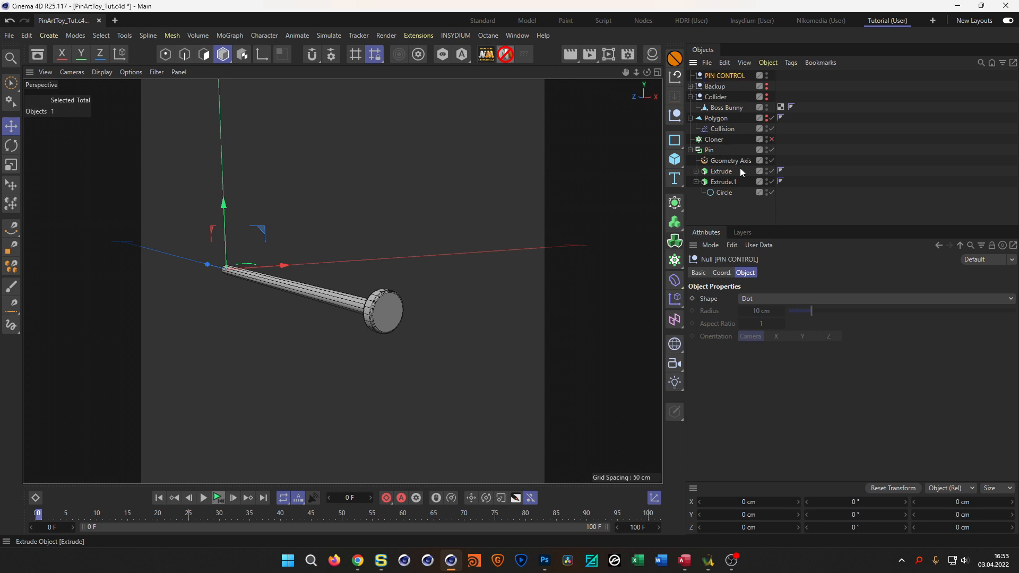
key(ctrl+s)
- Add a user data group named PIN CONTROL to the PIN CONTROL null in the user data manager
click(725, 77)
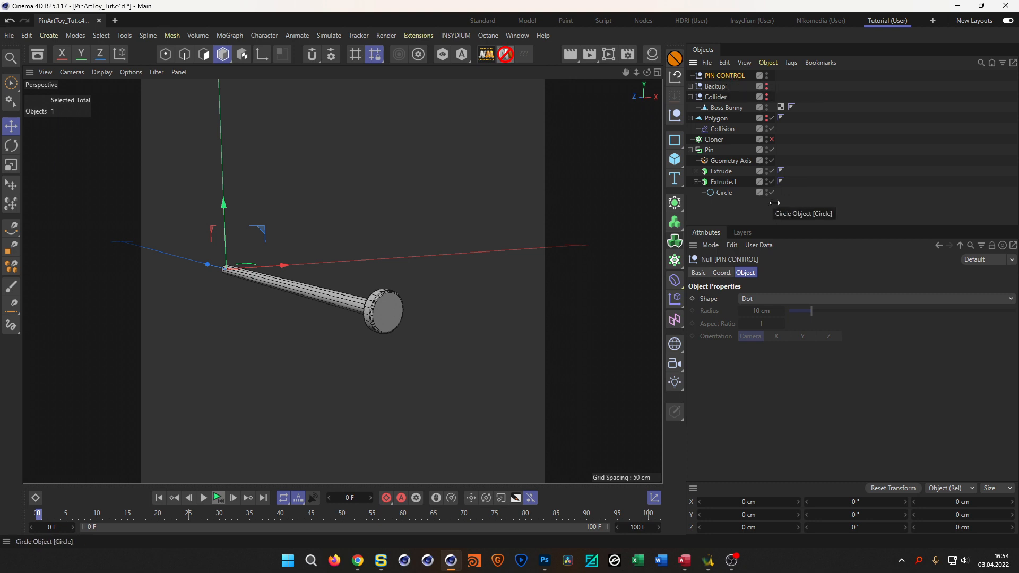
click(756, 247)
click(756, 271)
drag(684, 131, 660, 176)
click(566, 196)
drag(524, 216, 535, 264)
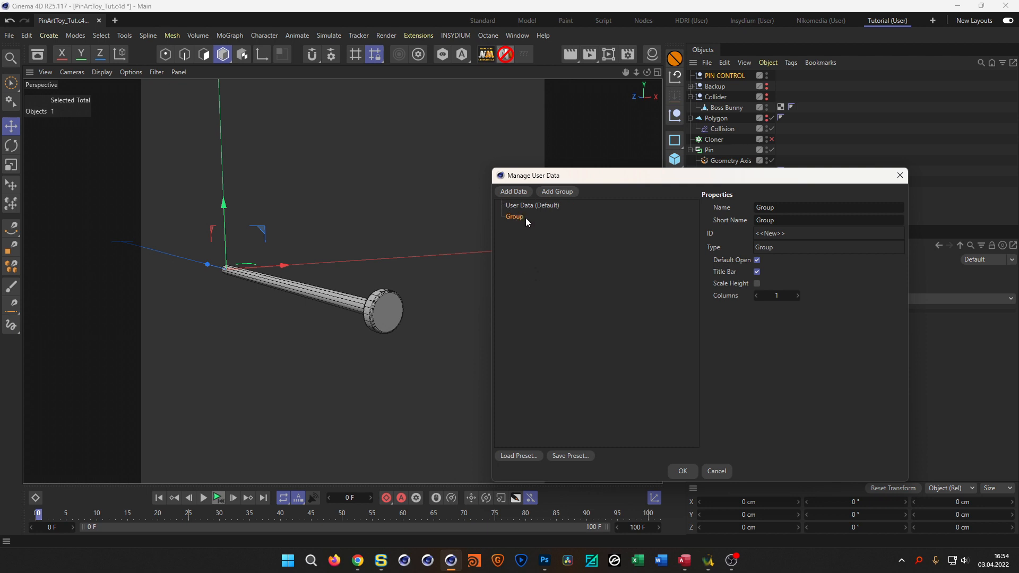
click(764, 207)
text(PIN CONTROL)
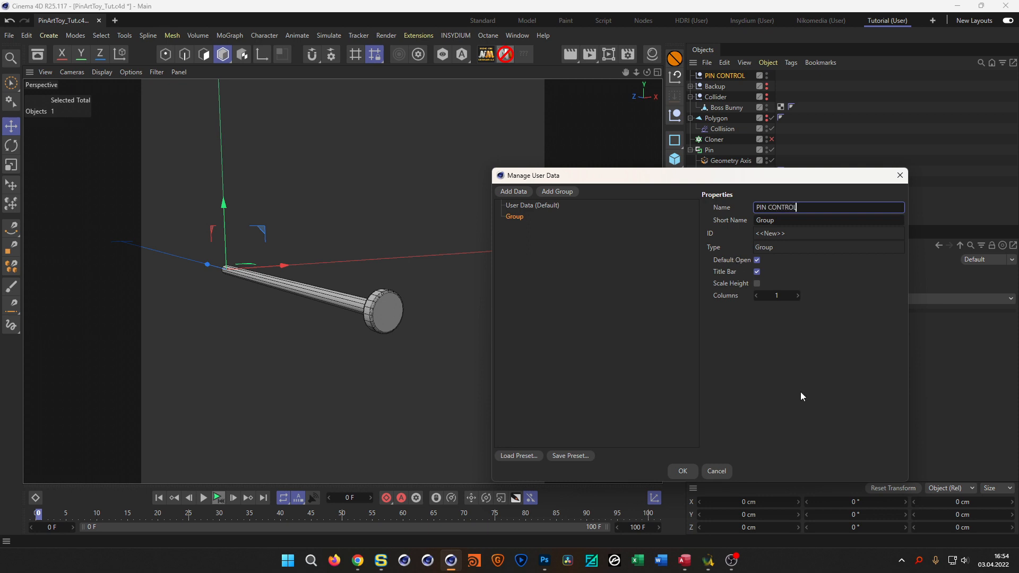
key(Return)
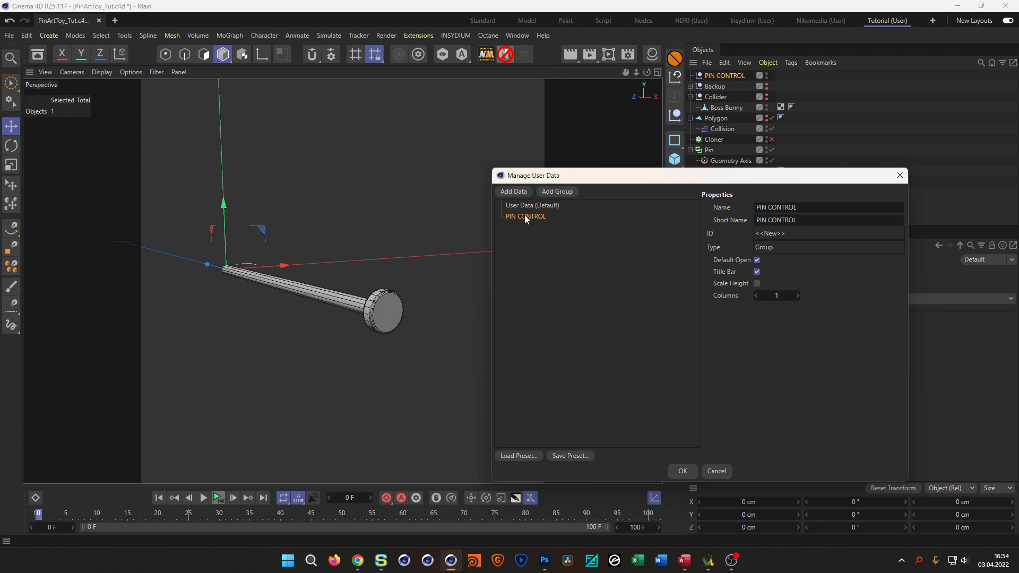
- Nest a second user data group named PIN inside the PIN CONTROL group
click(552, 192)
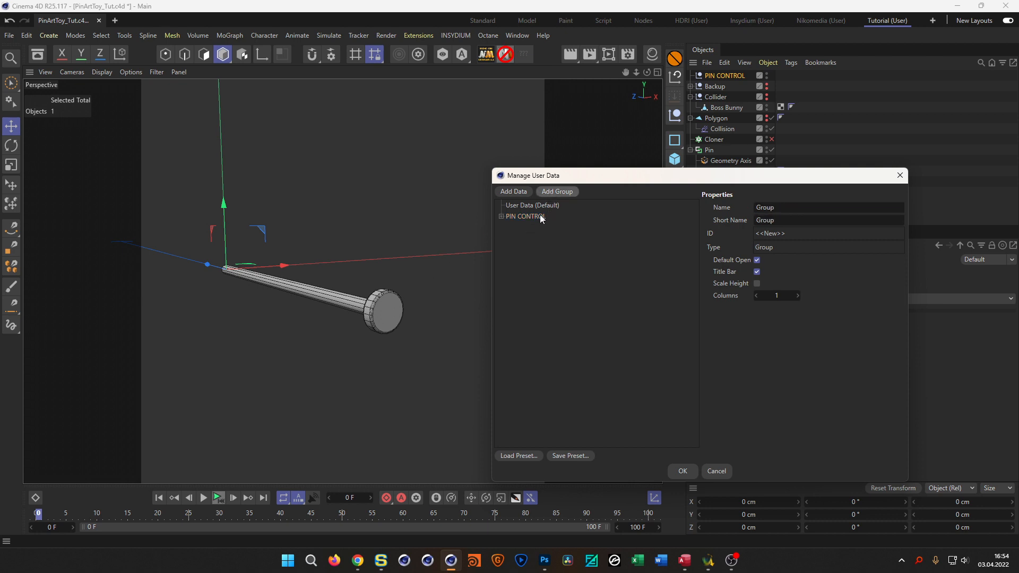
click(501, 217)
click(814, 212)
text(PIN)
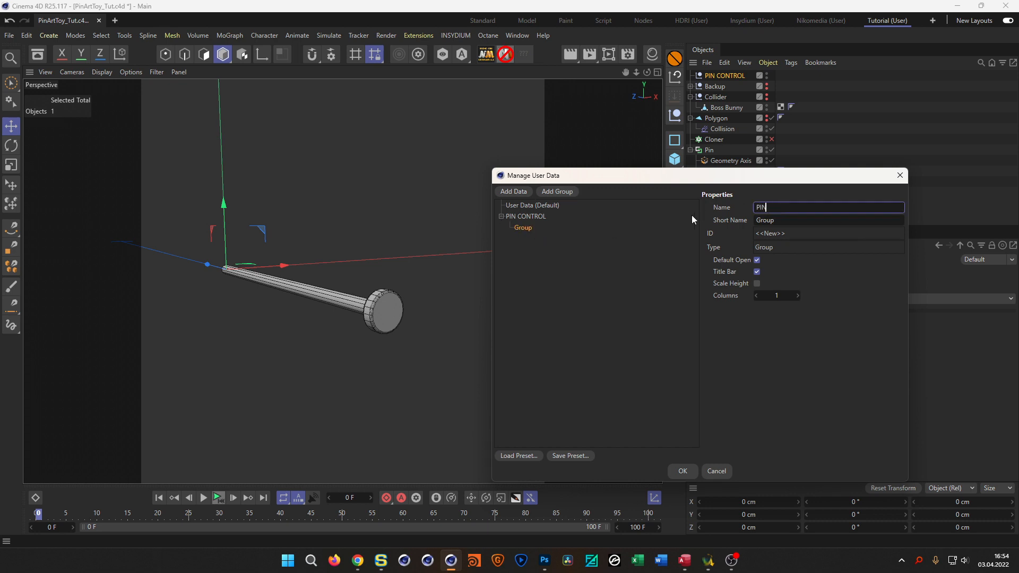
click(619, 294)
click(520, 225)
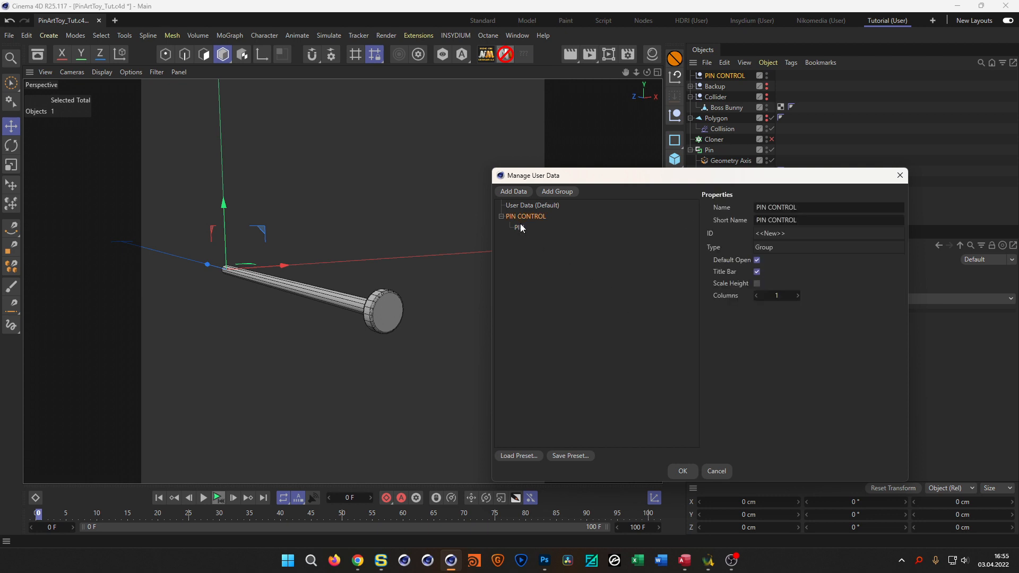
- Add a data field named Length inside the PIN group, with its unit set to Real
click(514, 192)
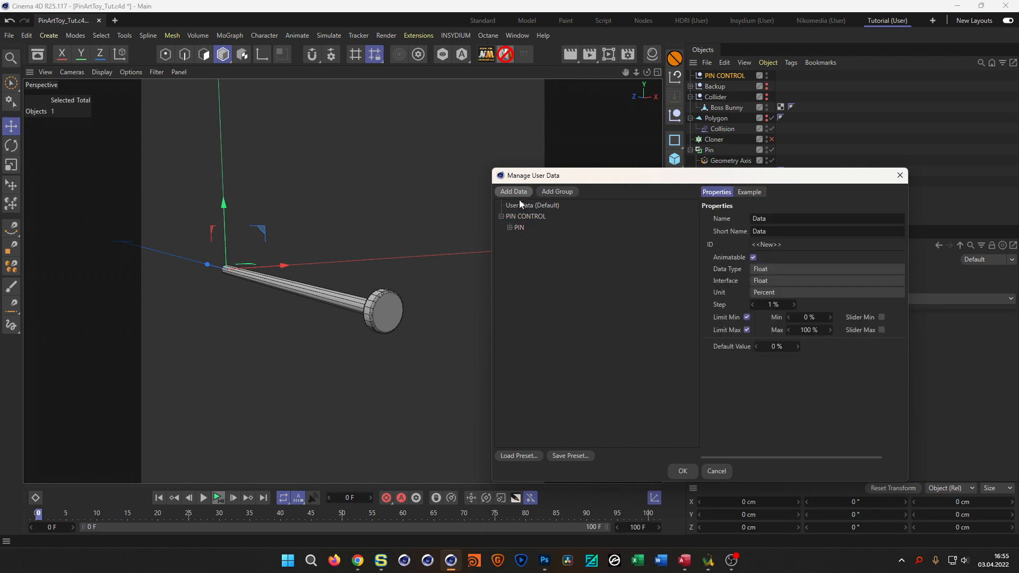
click(511, 228)
click(767, 293)
click(775, 300)
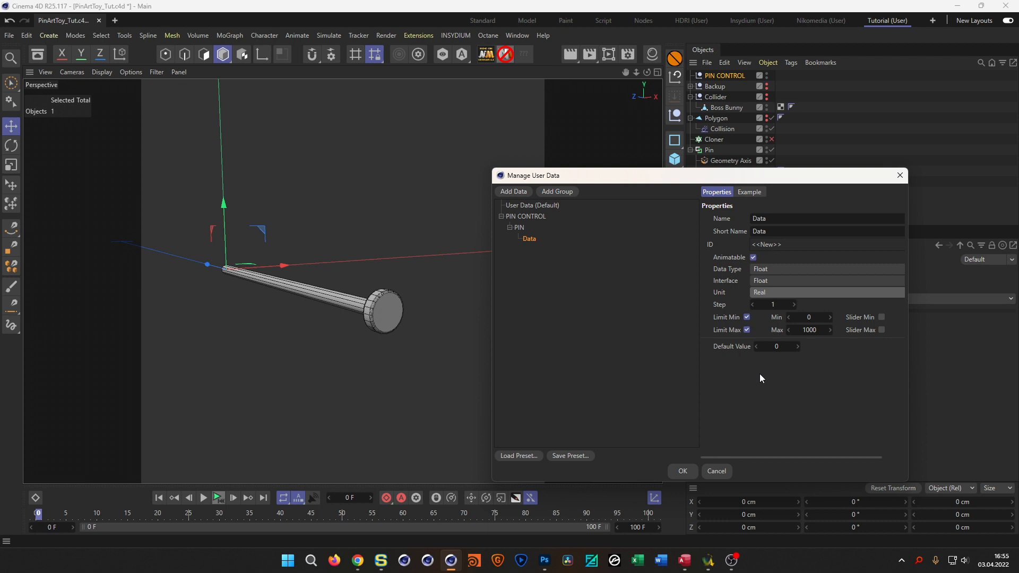
drag(773, 218, 699, 228)
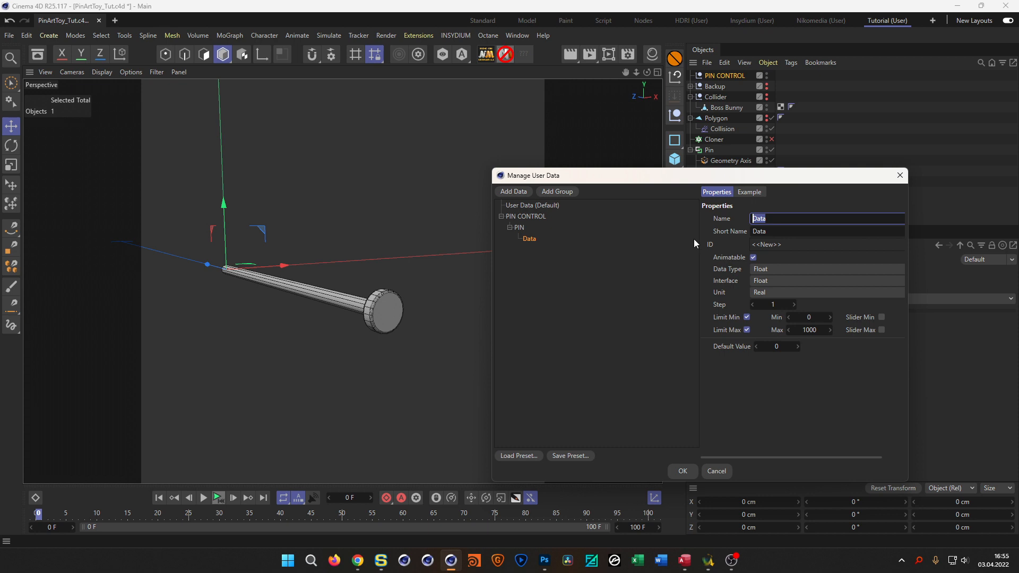
text(Length)
key(Return)
- Set the Length field's interface to Float Slider with a step of 0.1
click(785, 281)
click(780, 305)
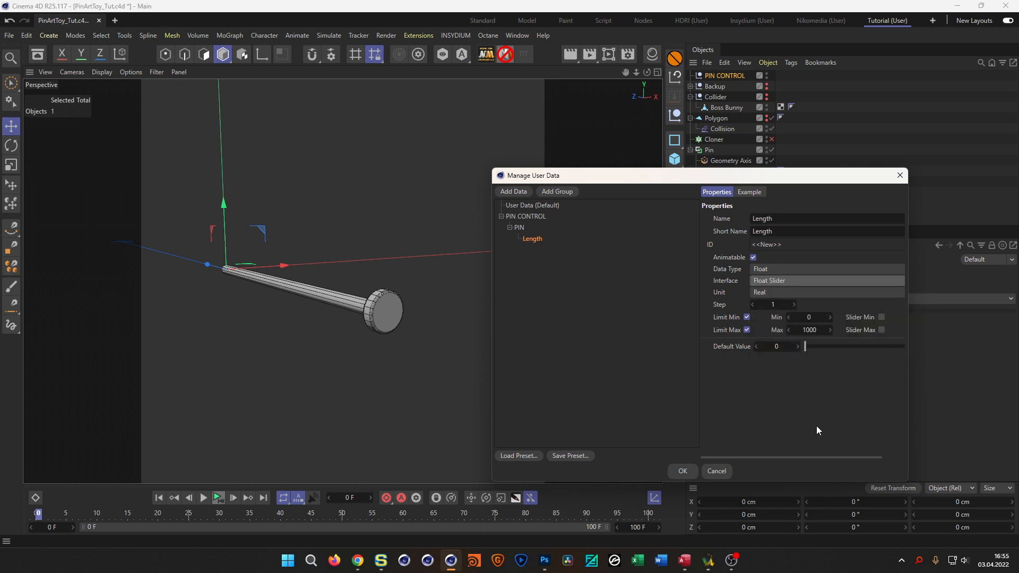
click(775, 306)
text(0.1)
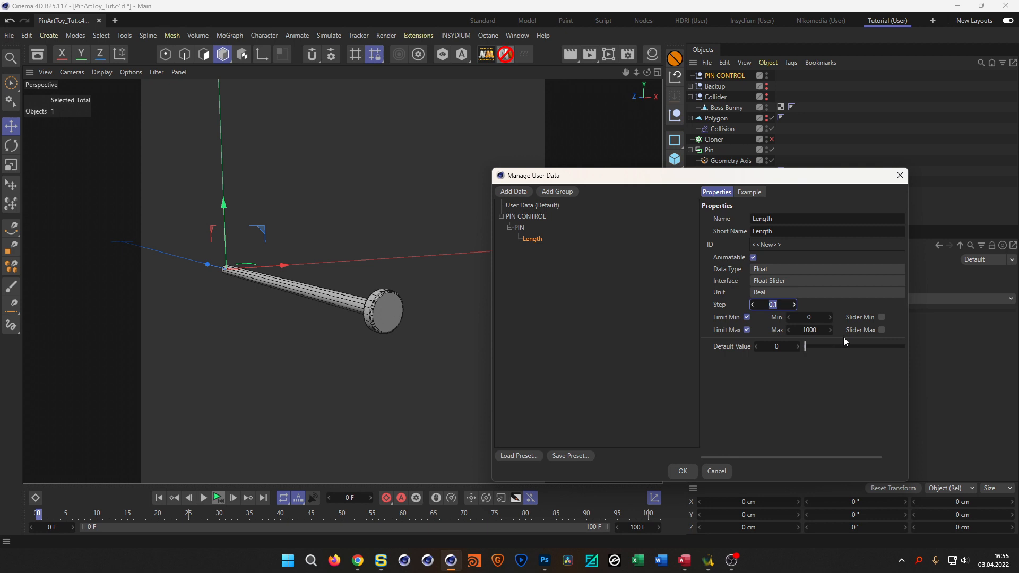
- Widen the Manage User Data window and set the Length field's default value to 100
drag(907, 326, 980, 335)
drag(848, 178, 812, 159)
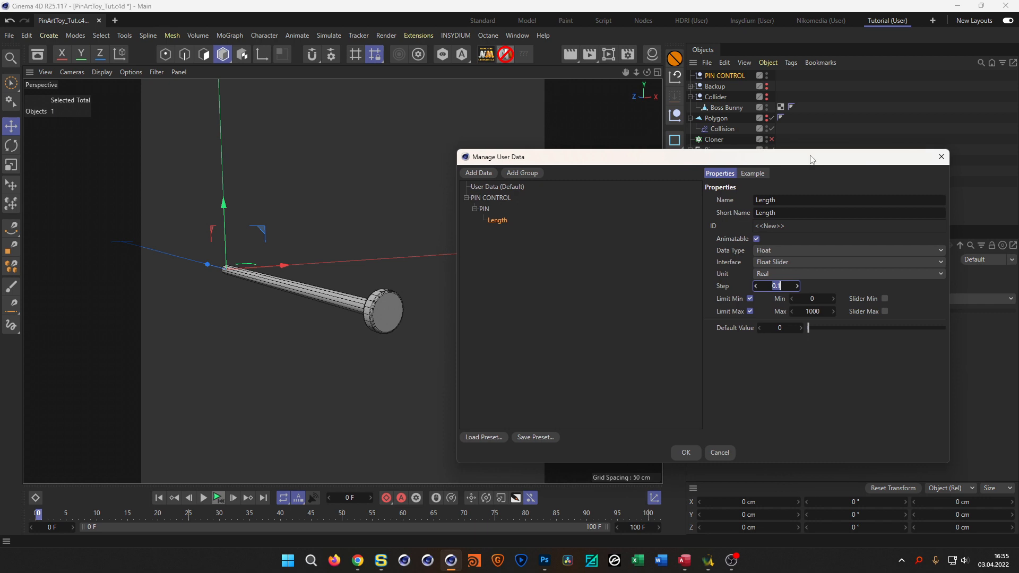
click(776, 330)
text(100)
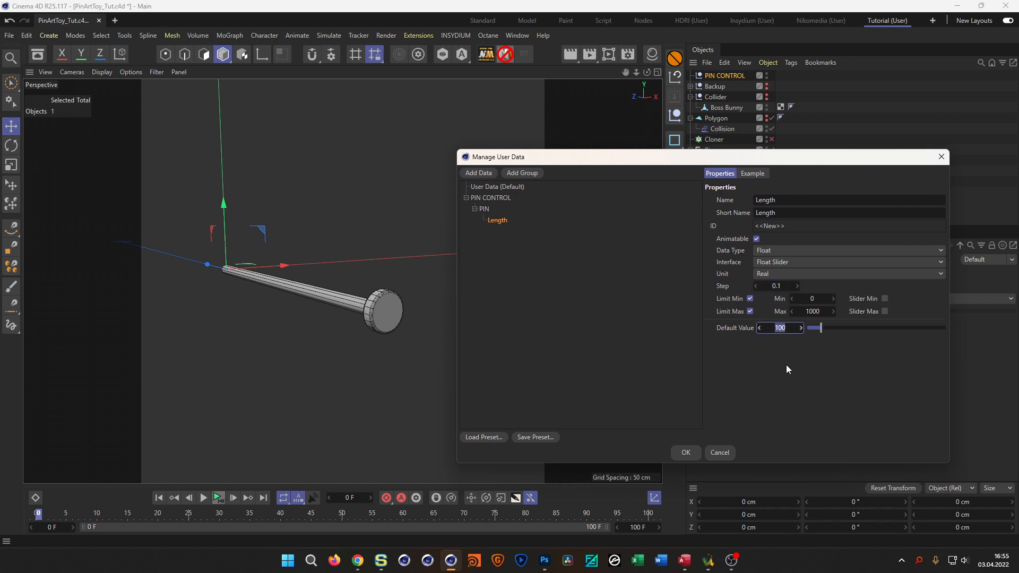
key(Return)
- Enable a separate slider maximum for the Length field and set it to 500
click(885, 311)
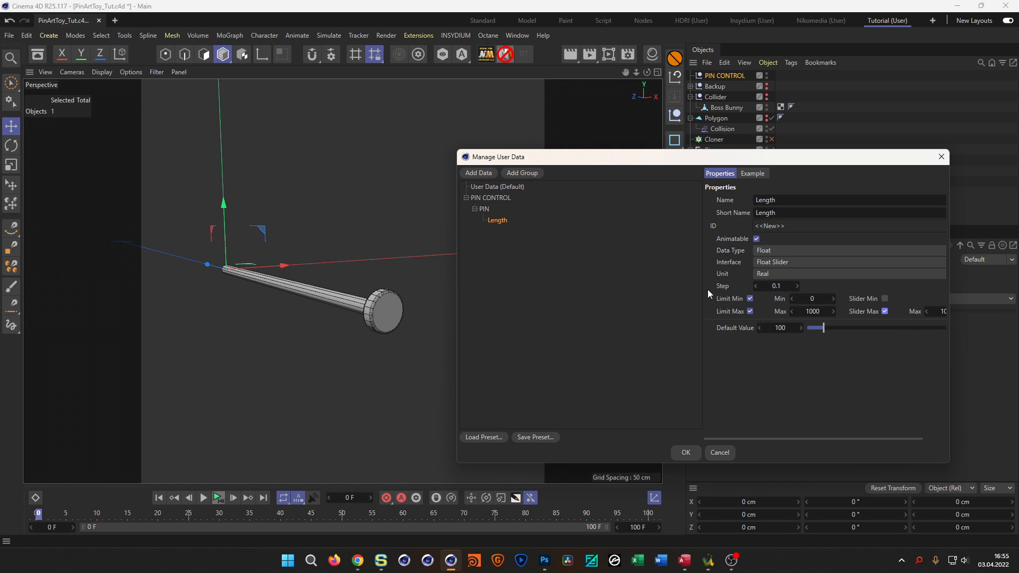
key(Tab)
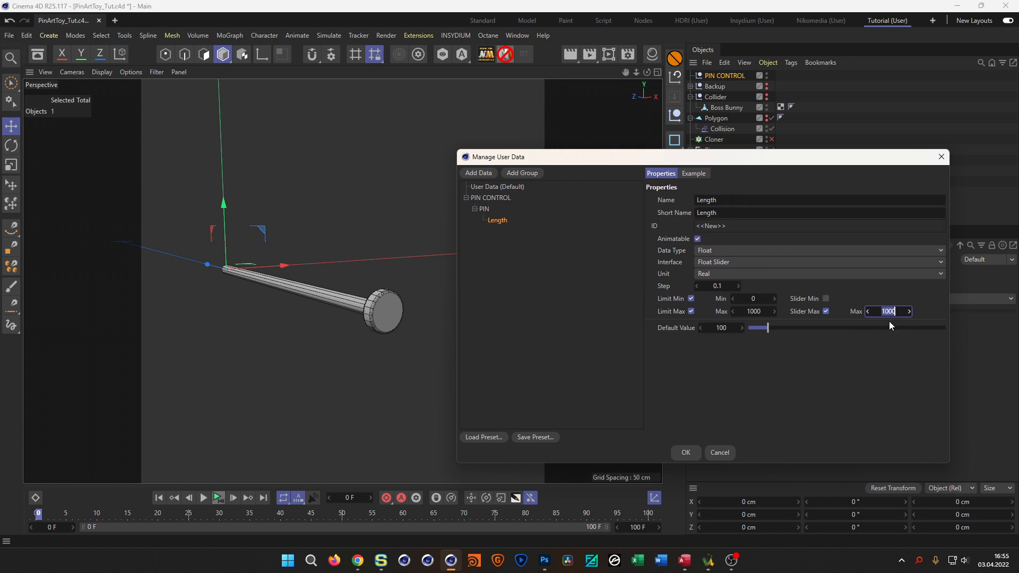
text(500)
key(Return)
drag(813, 156, 842, 154)
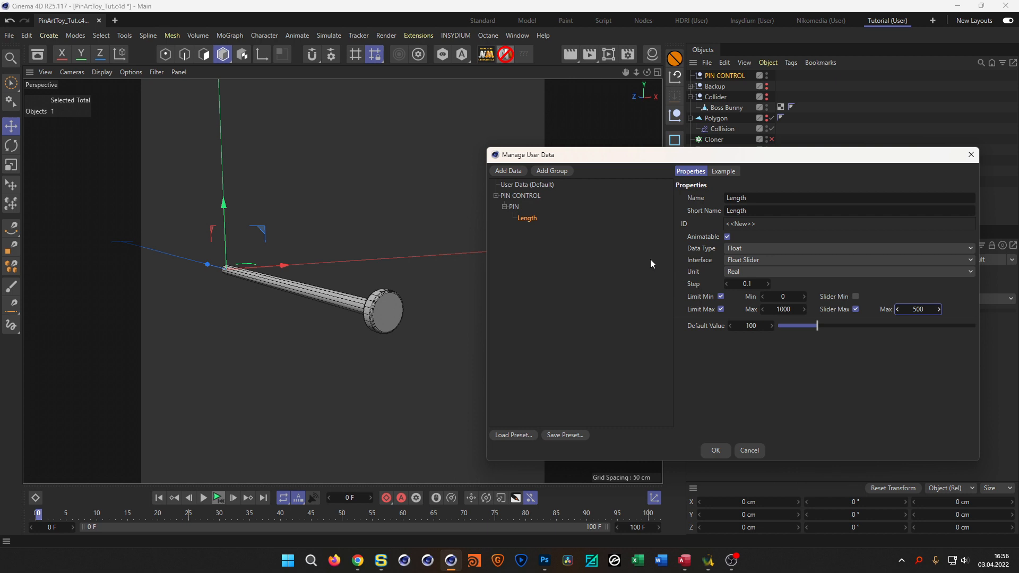
- Duplicate the Length slider within the PIN group, rename it Radius, and set its slider maximum to 50 and default value to 5
click(528, 218)
click(761, 199)
text(Radius)
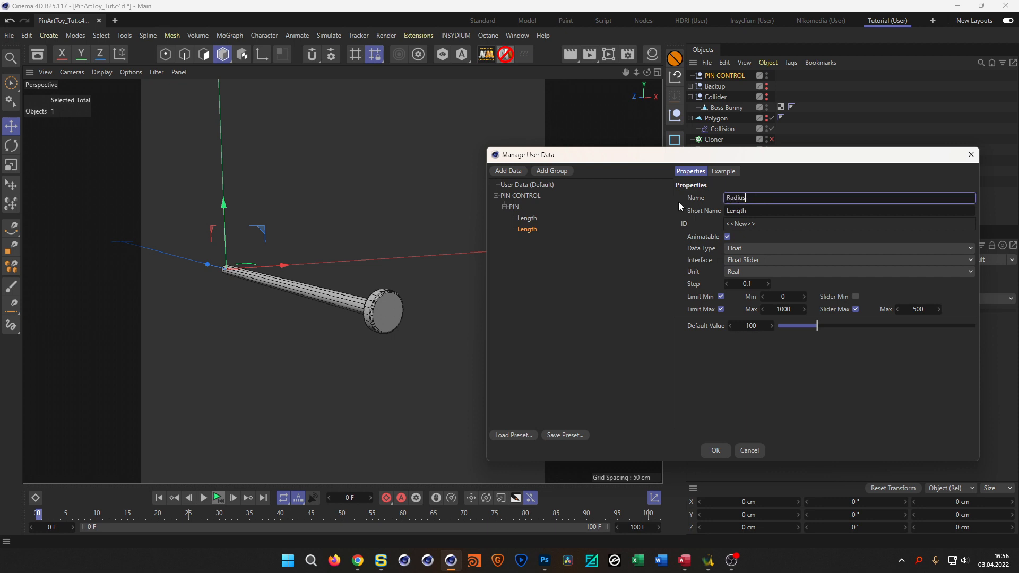
key(Return)
click(918, 310)
text(50)
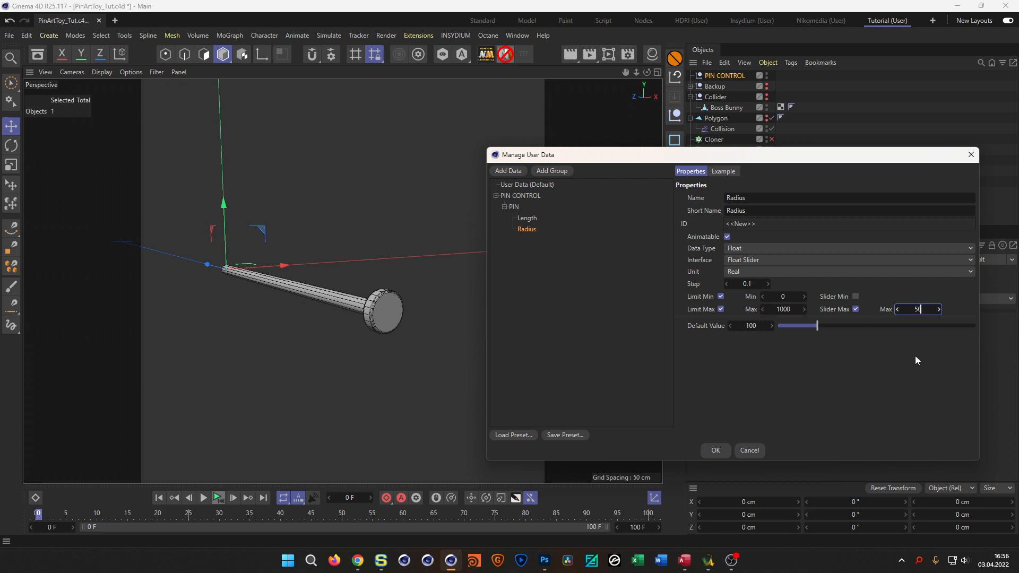
click(750, 325)
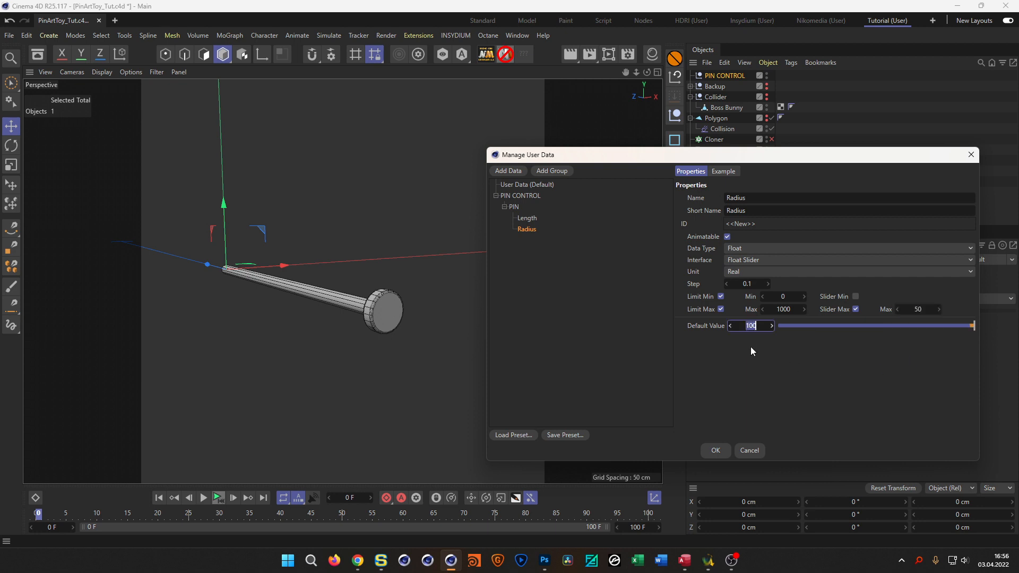
text(5)
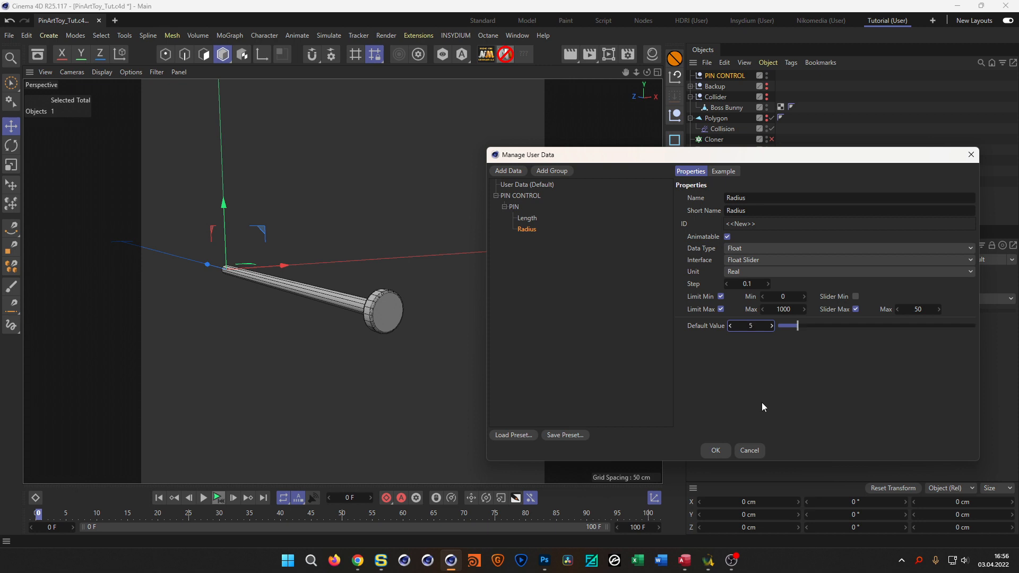
- Add a new group named HEAD under the PIN CONTROL group
click(525, 196)
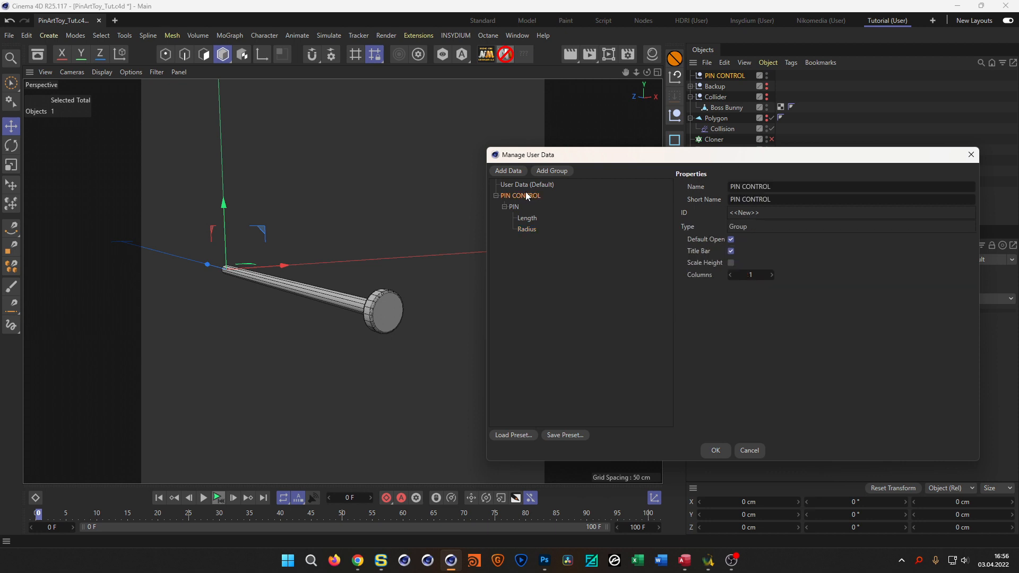
click(550, 171)
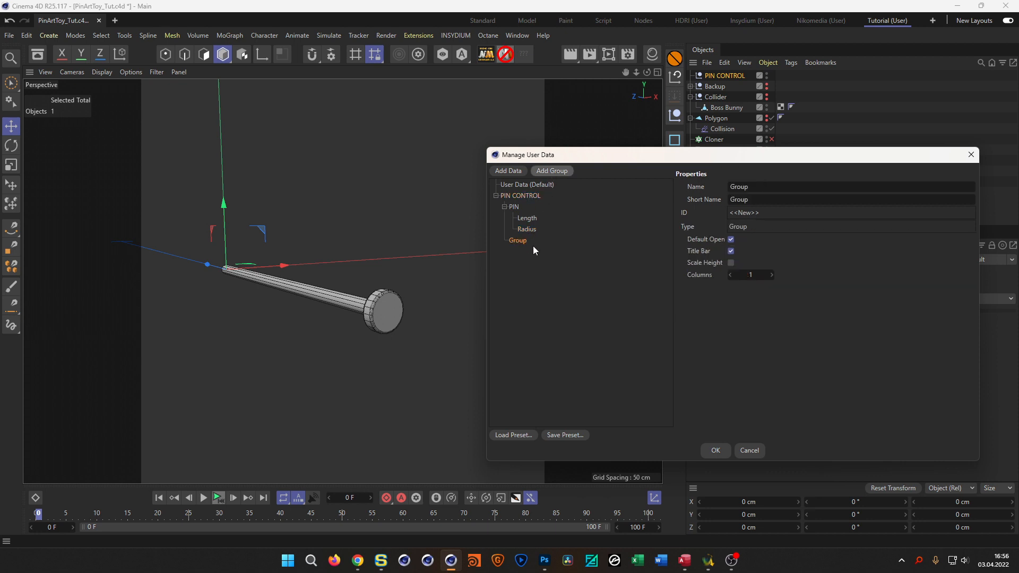
click(764, 188)
text(HEAD)
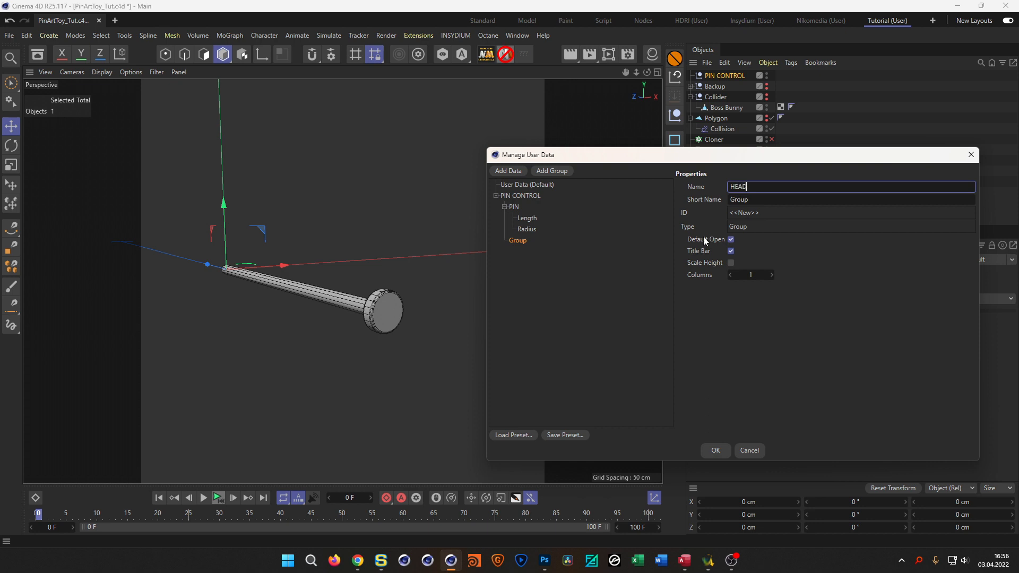
key(Return)
- Copy the Length slider from the PIN group into the HEAD group and rename the copy Height
click(536, 218)
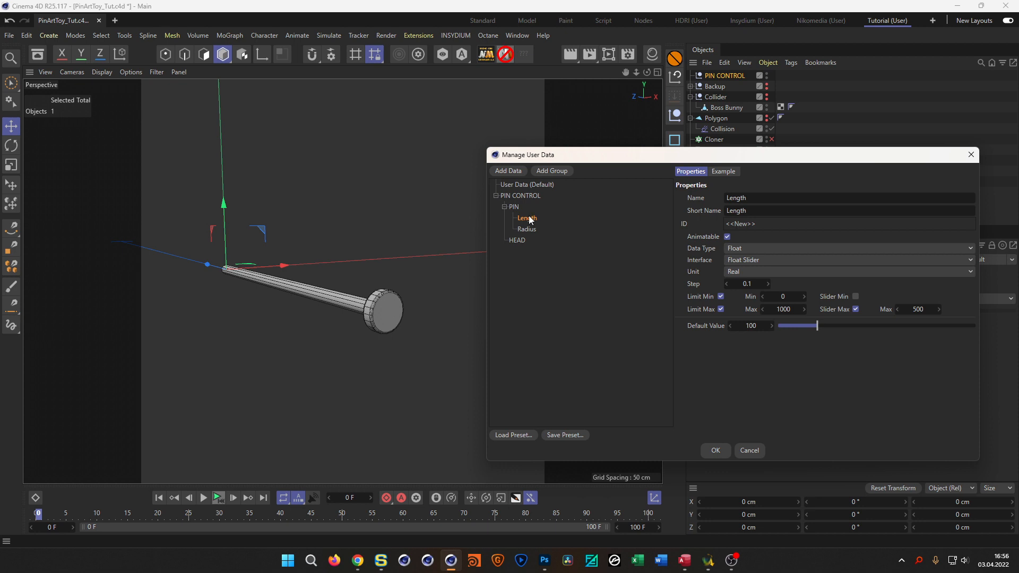
ctrl+drag(531, 219, 524, 251)
click(775, 198)
text(Height)
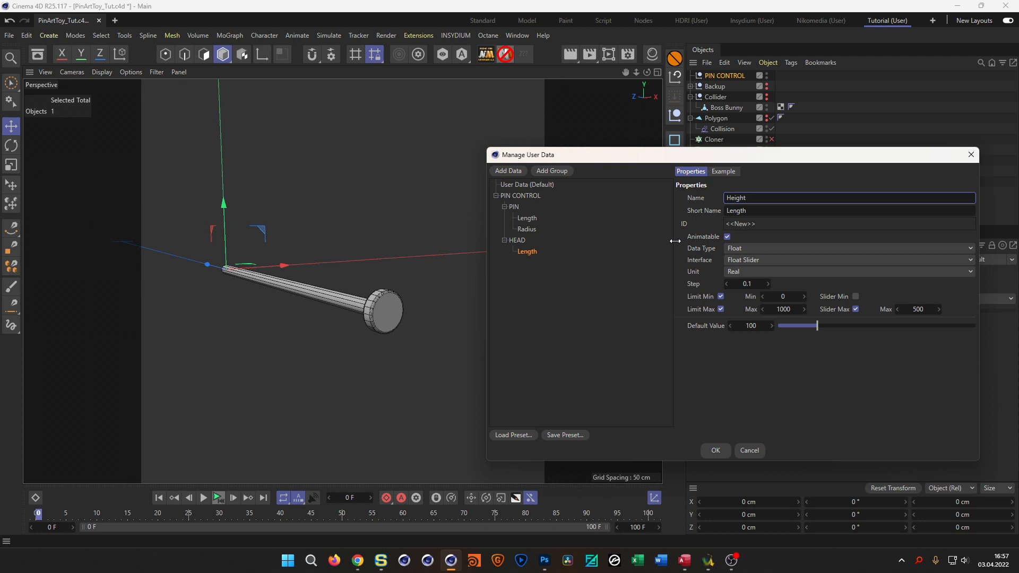
key(Return)
- Copy the Radius slider into the HEAD group below Height and set the PIN group's Radius default value to 2
drag(534, 233, 531, 255)
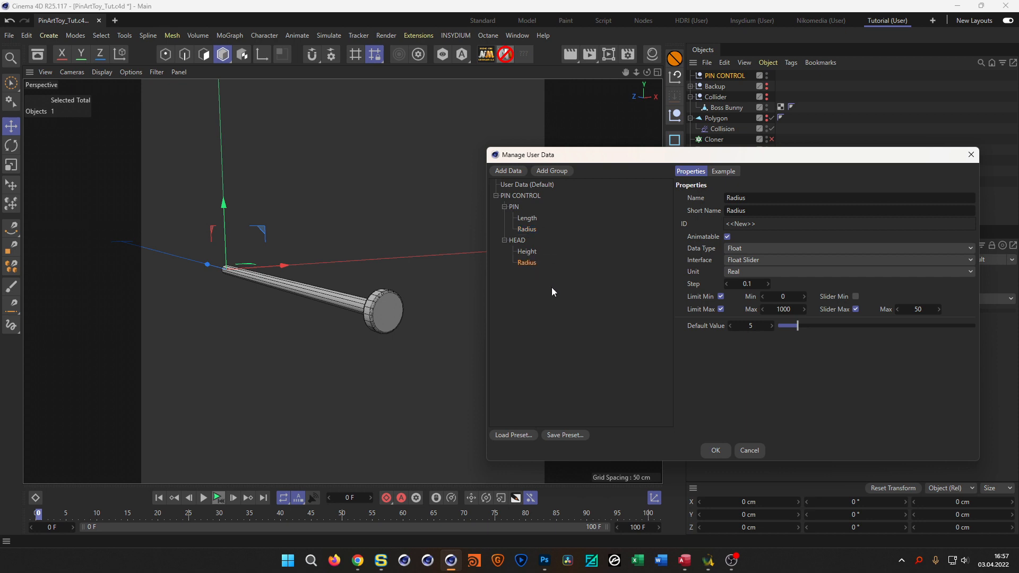
click(753, 326)
text(2)
- Duplicate the HEAD group's Radius slider, rename the copy Bevel, and set its default value to 0.5
click(536, 263)
ctrl+drag(527, 264, 529, 268)
drag(753, 198, 677, 201)
text(Bevel)
key(Return)
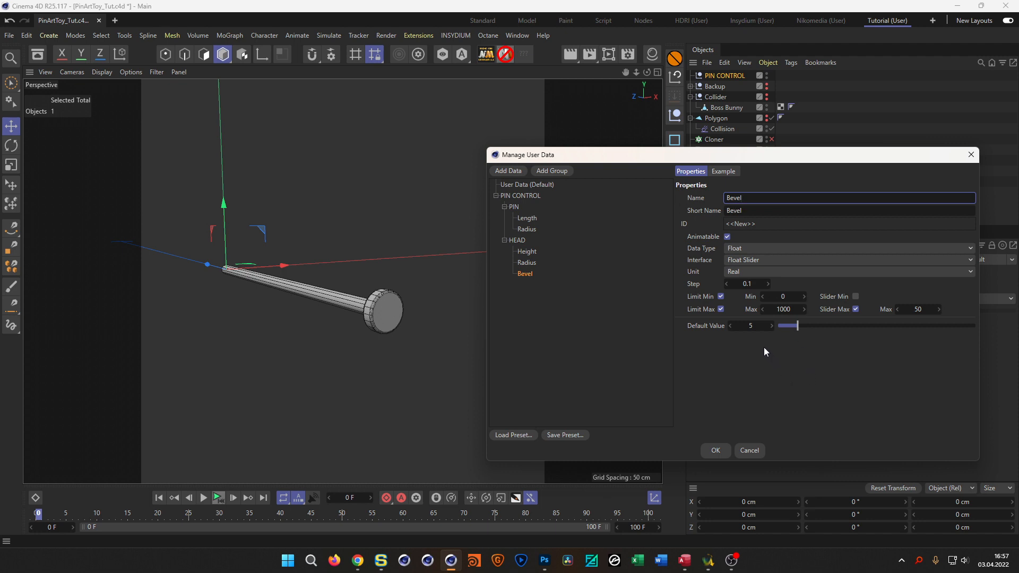
double_click(751, 326)
text(0.5)
key(Return)
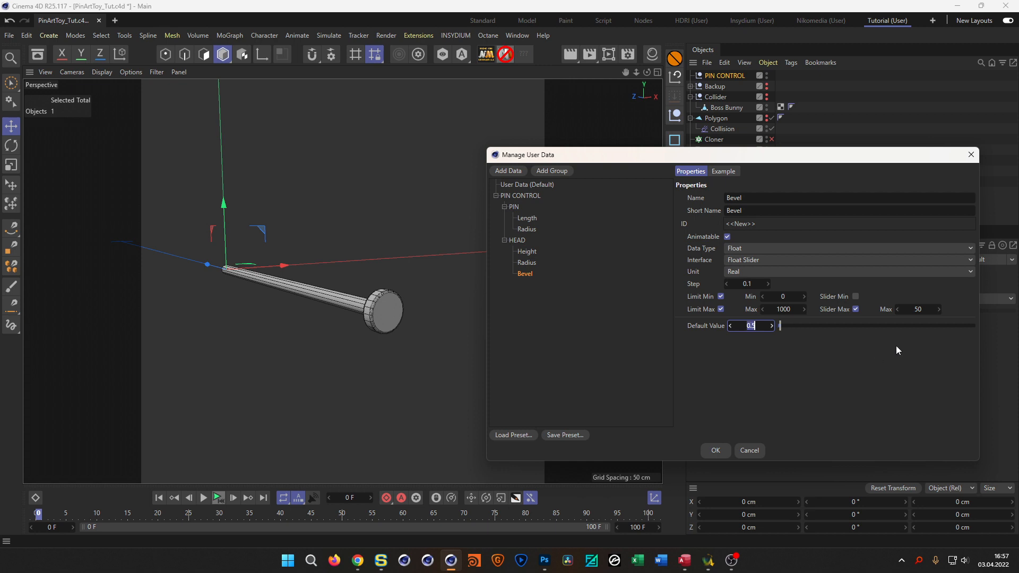
- Reduce the Bevel slider's maximum to 10
double_click(918, 309)
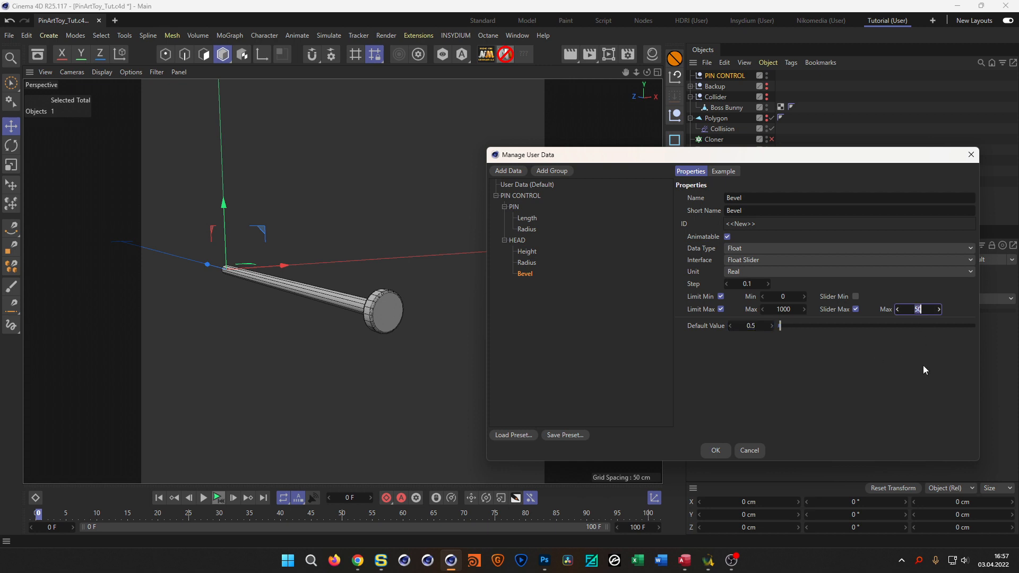
text(20)
key(Return)
click(921, 309)
key(BackSpace)
key(BackSpace)
text(10)
click(882, 329)
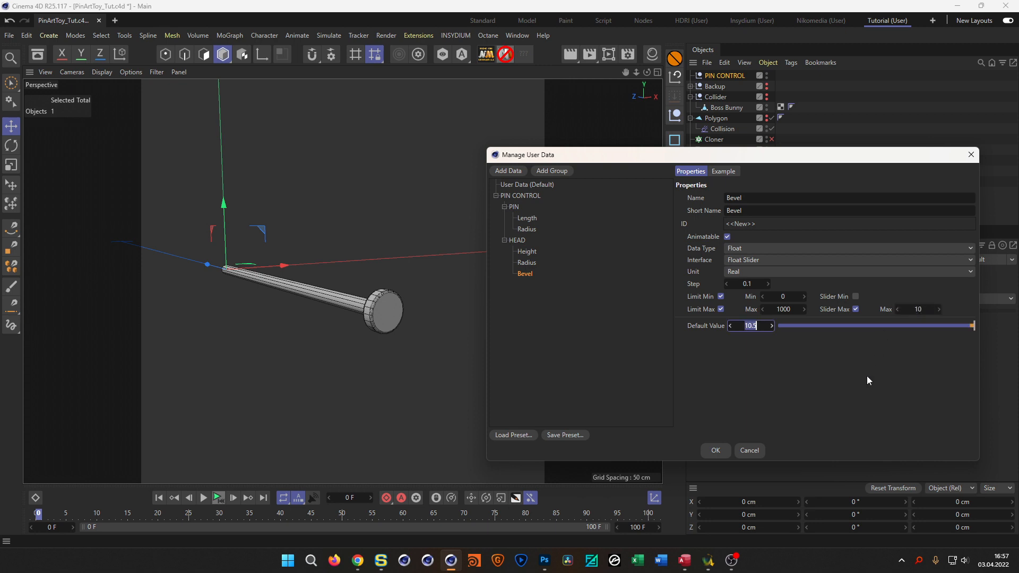
- Correct the Bevel slider's default value to 0.5
click(751, 326)
key(BackSpace)
key(BackSpace)
text(0)
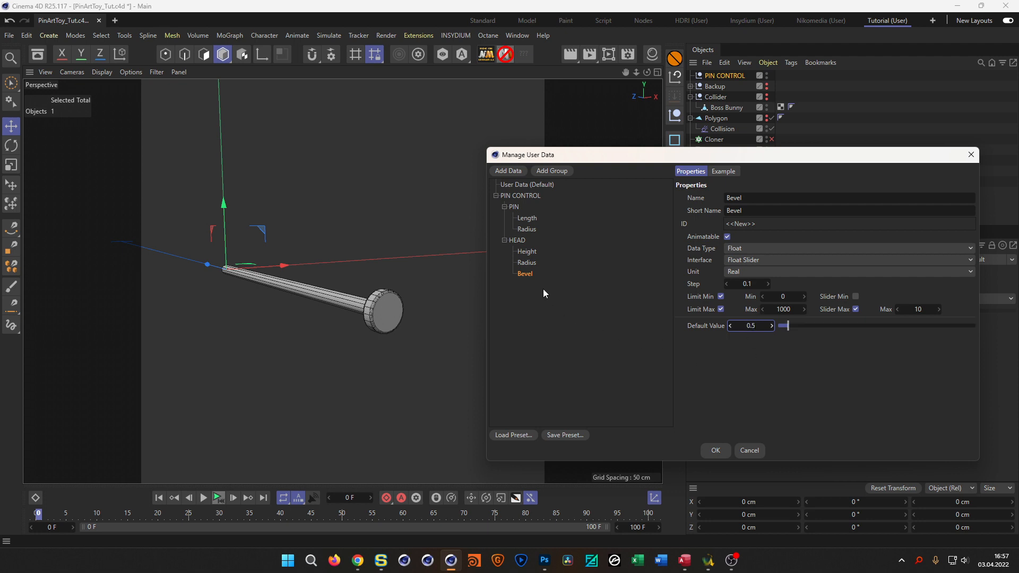
key(Return)
- Duplicate Bevel as Bevel Segments with step 1 and default value 3, and apply the user data to PIN CONTROL
ctrl+drag(526, 275, 529, 277)
click(779, 200)
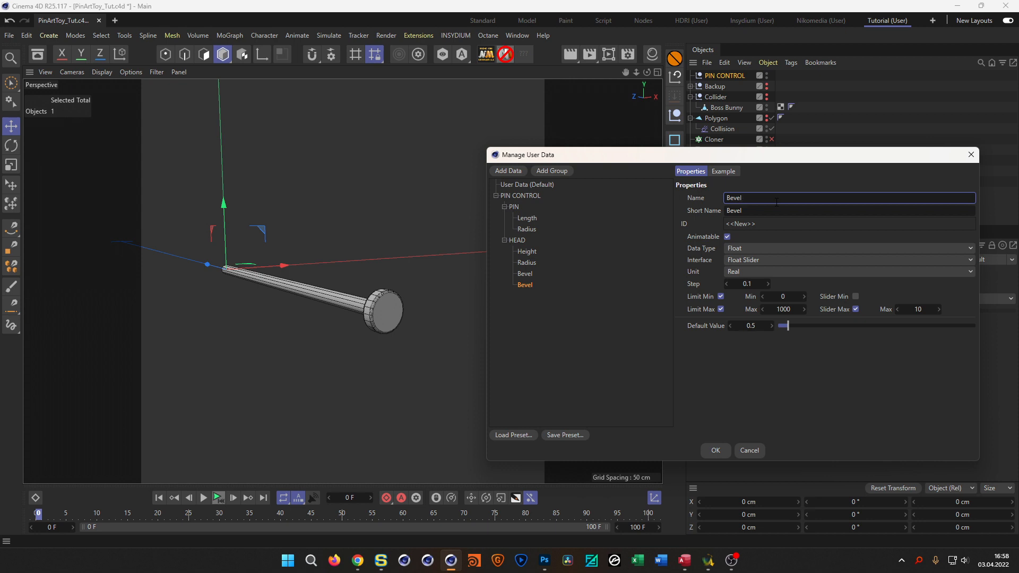
text(Segments)
click(750, 284)
text(1)
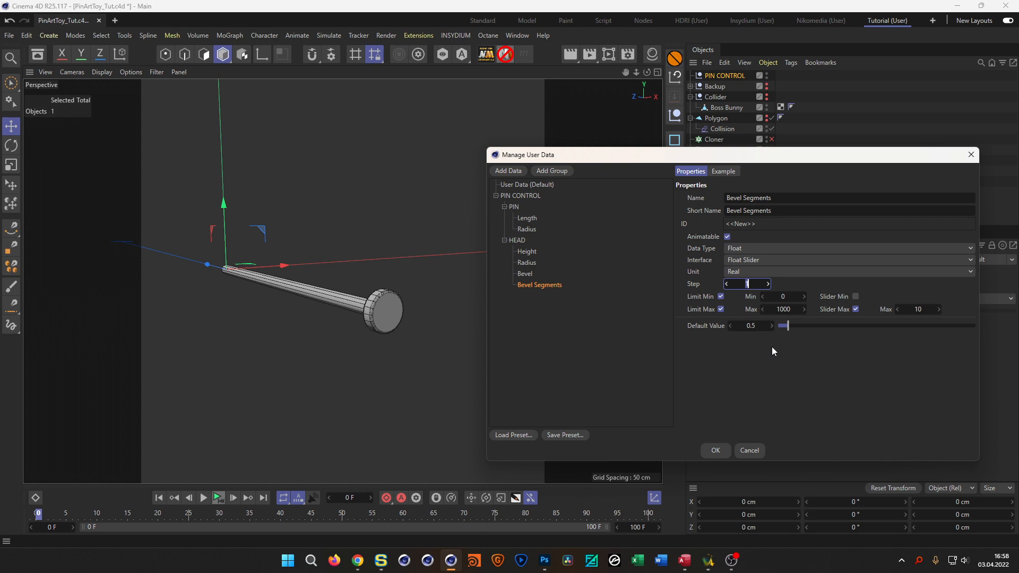
click(751, 326)
text(3)
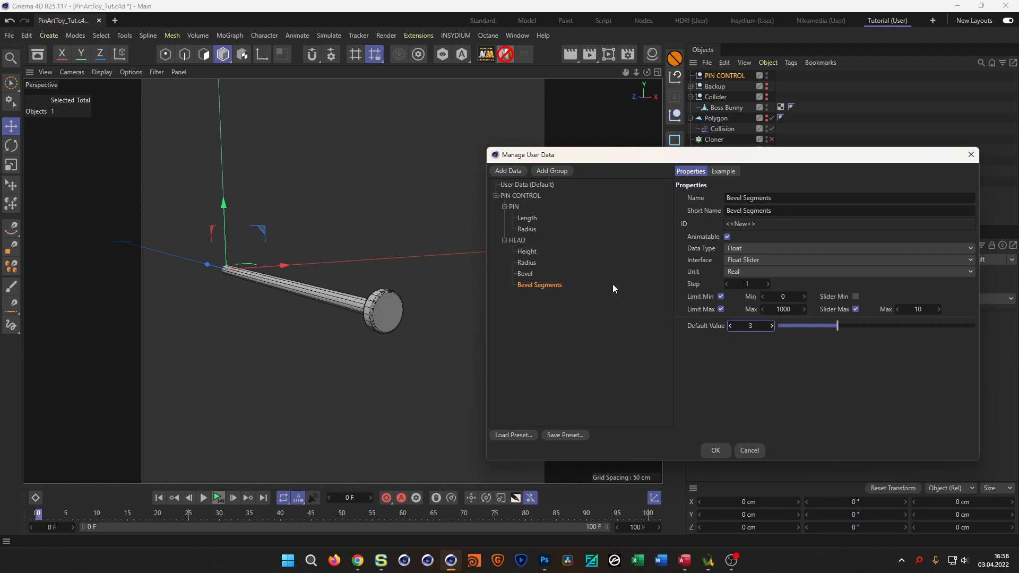
click(715, 450)
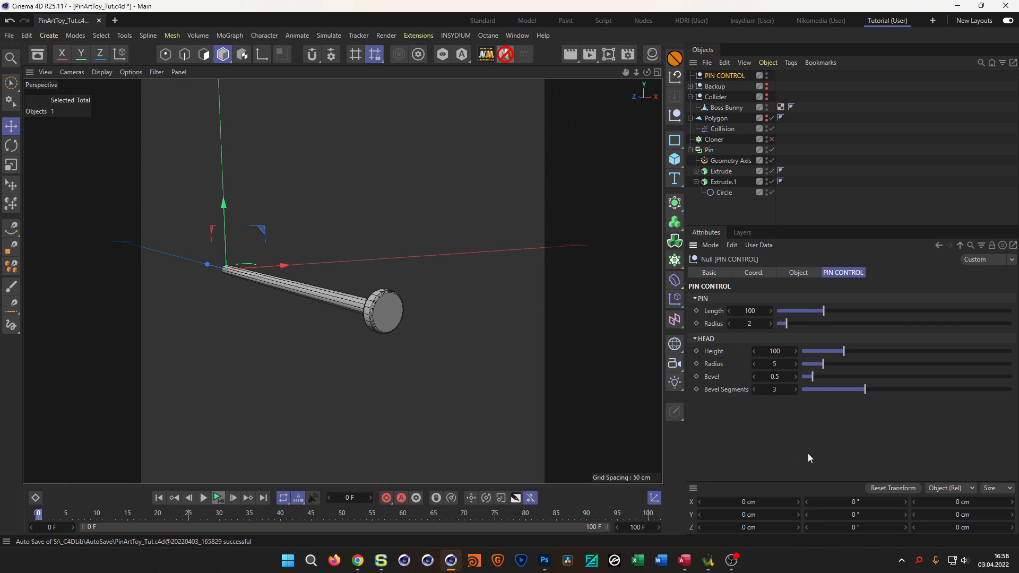
- Add an XPresso tag to the PIN CONTROL null
alt+drag(278, 308, 326, 304)
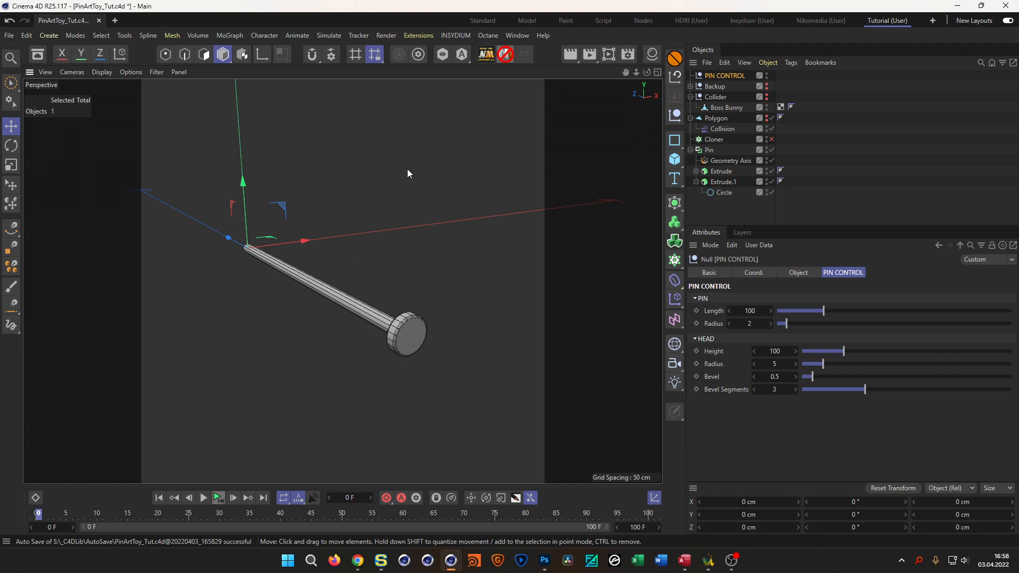
right_click(727, 76)
mouse_move(825, 215)
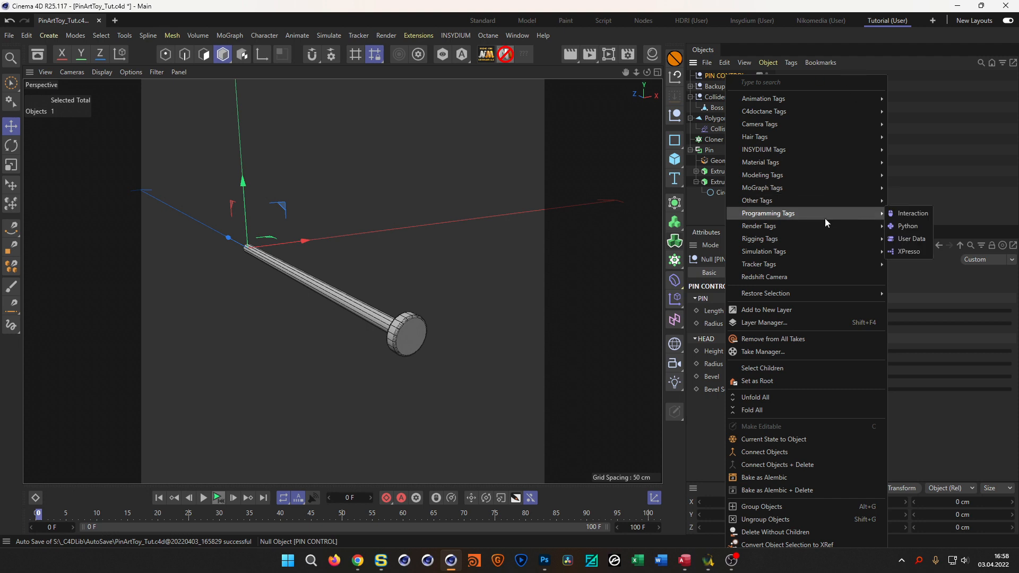
click(912, 253)
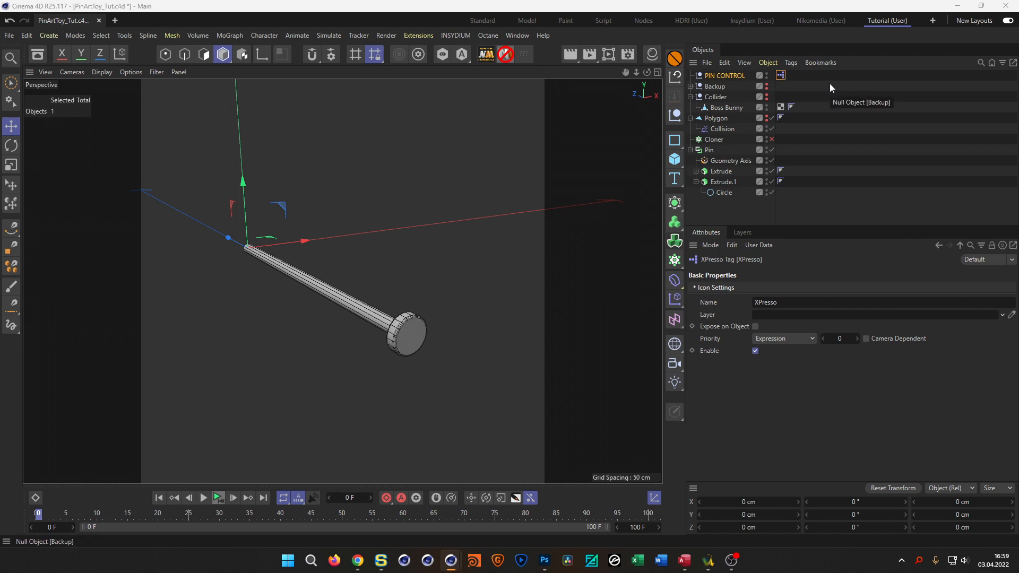
click(825, 22)
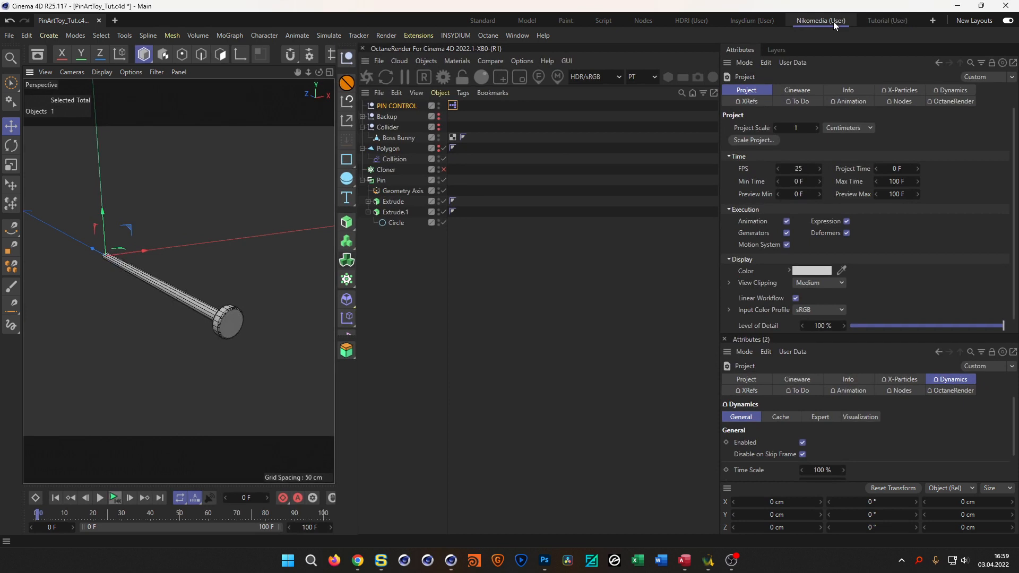
click(453, 106)
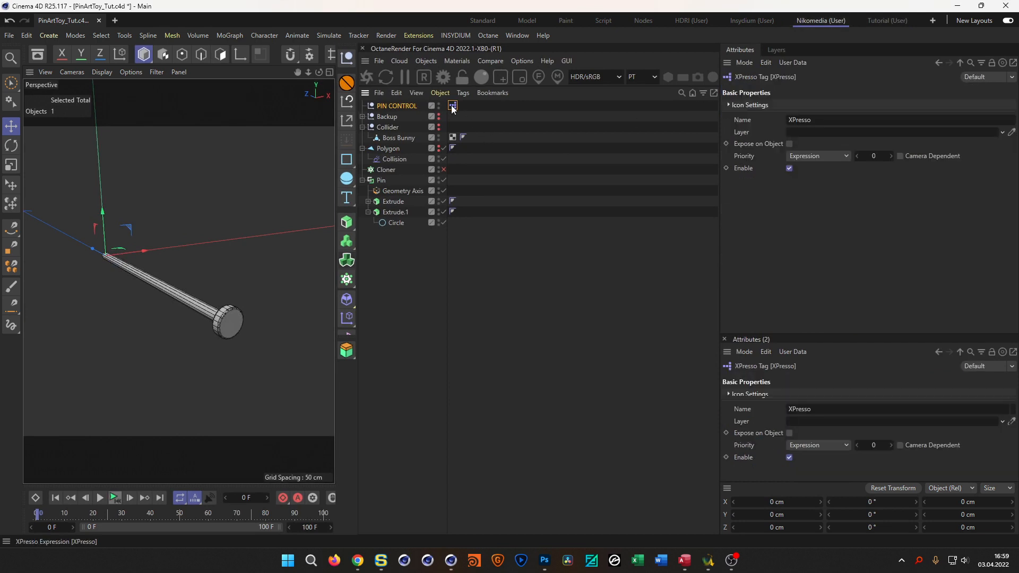
double_click(453, 106)
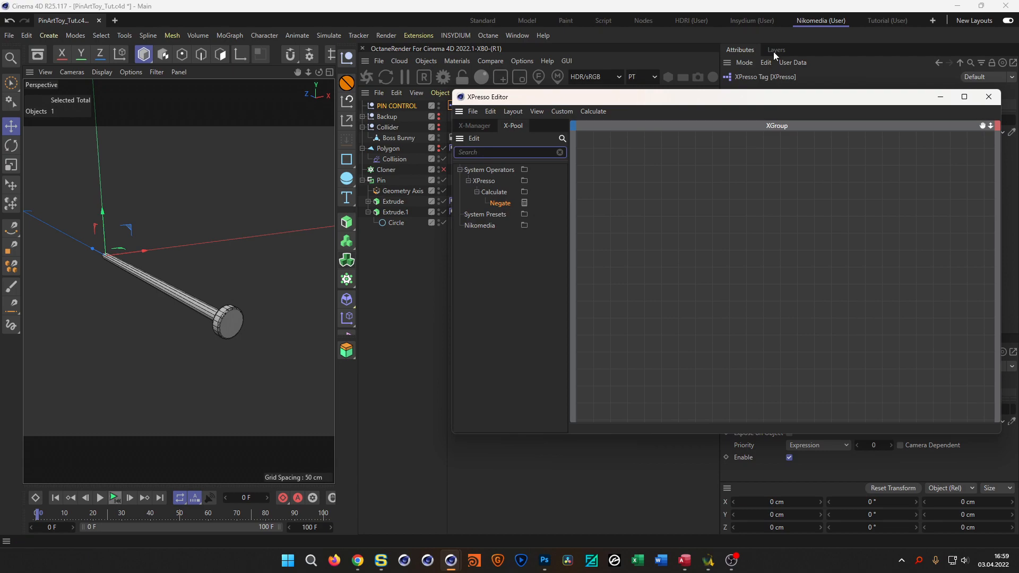
click(871, 21)
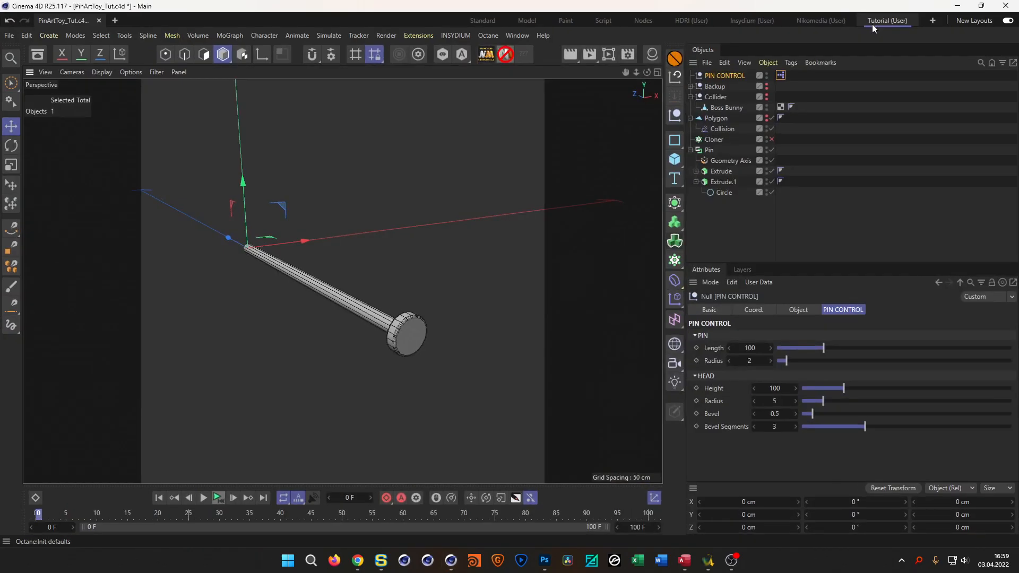
- Open PIN CONTROL's XPresso tag in a repositioned, enlarged editor window and add the PIN CONTROL null as a node
double_click(781, 76)
drag(871, 58, 377, 177)
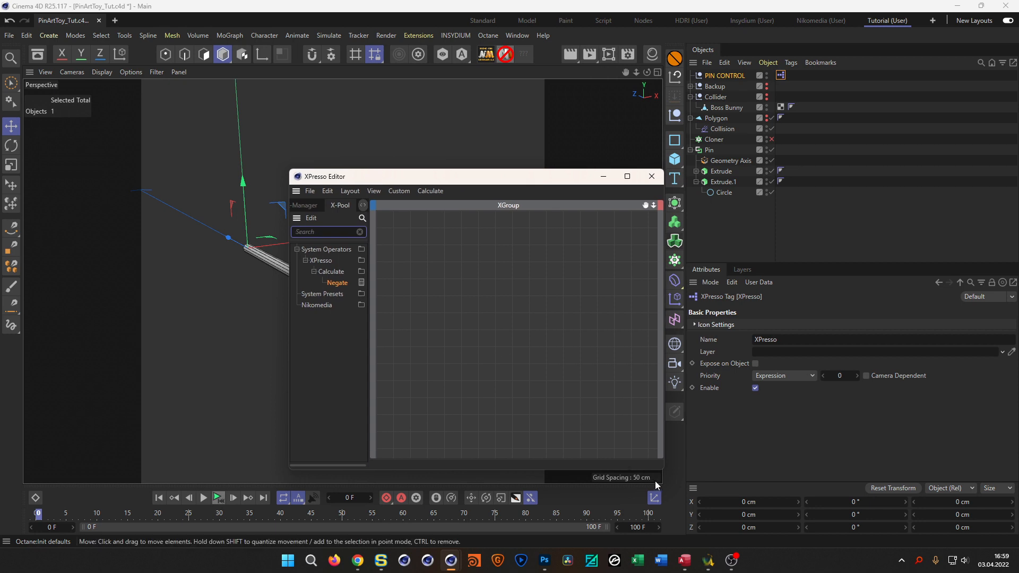
drag(663, 469, 784, 516)
drag(596, 184, 441, 140)
drag(715, 75, 303, 382)
- Expose both PIN and all four HEAD sliders as output ports on the PIN CONTROL node, widening it to fit their names
click(741, 75)
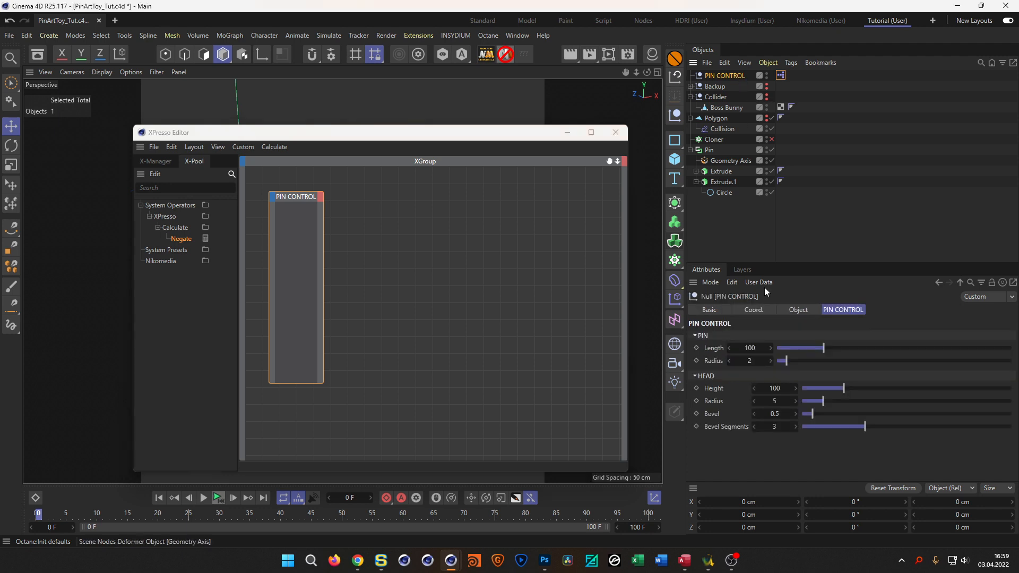
click(715, 348)
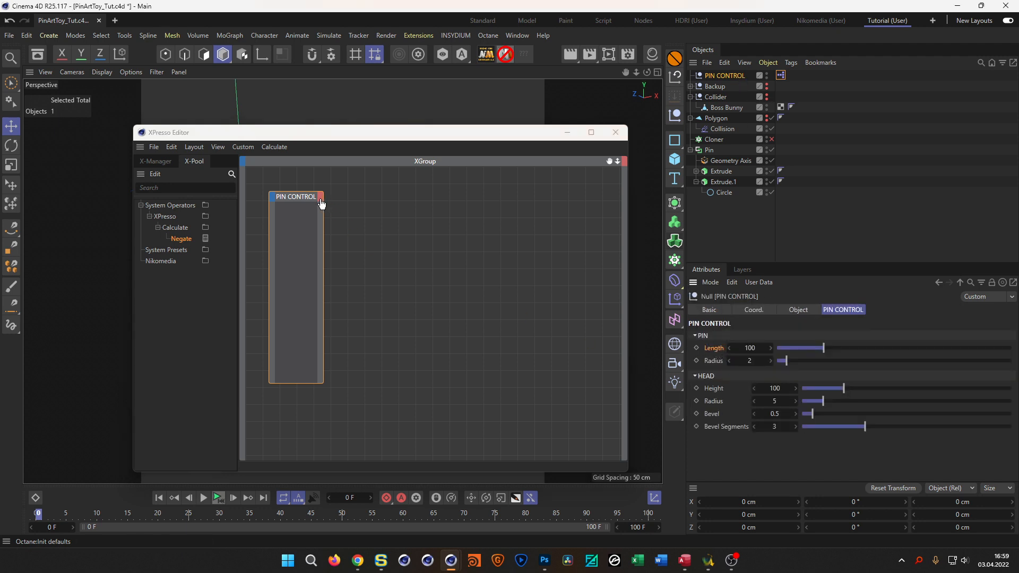
drag(716, 362, 322, 200)
drag(713, 391, 319, 201)
drag(715, 400, 321, 200)
drag(712, 414, 321, 200)
drag(723, 429, 324, 204)
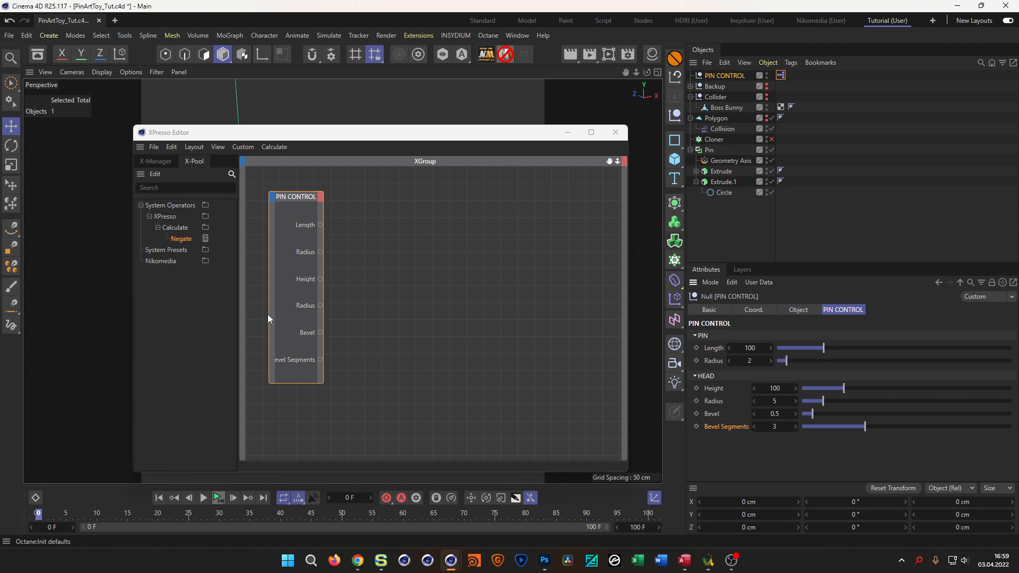
drag(269, 312, 259, 313)
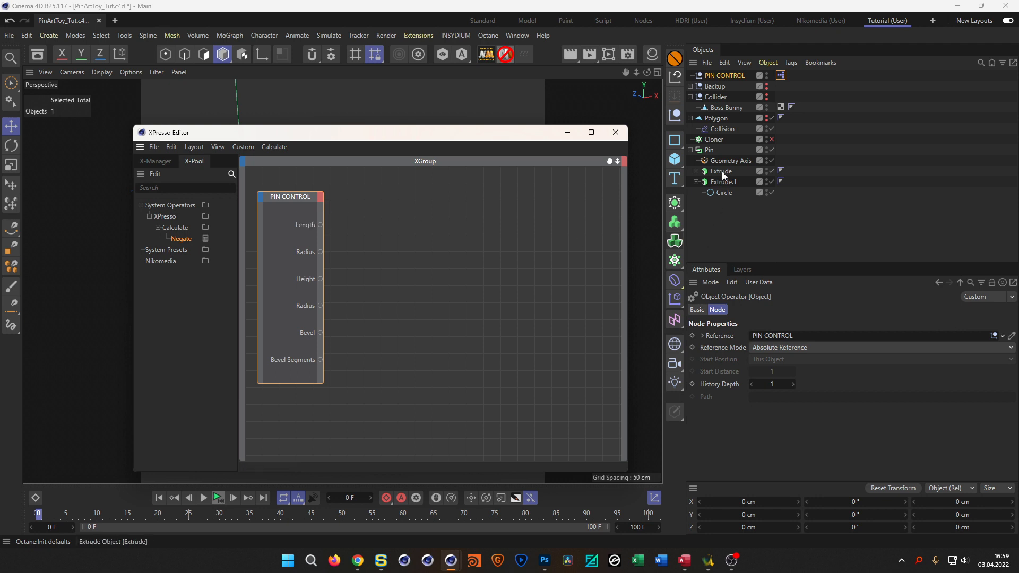
- Add the shaft's Extrude as an XPresso node and drive its Offset input from the PIN Length output
click(696, 171)
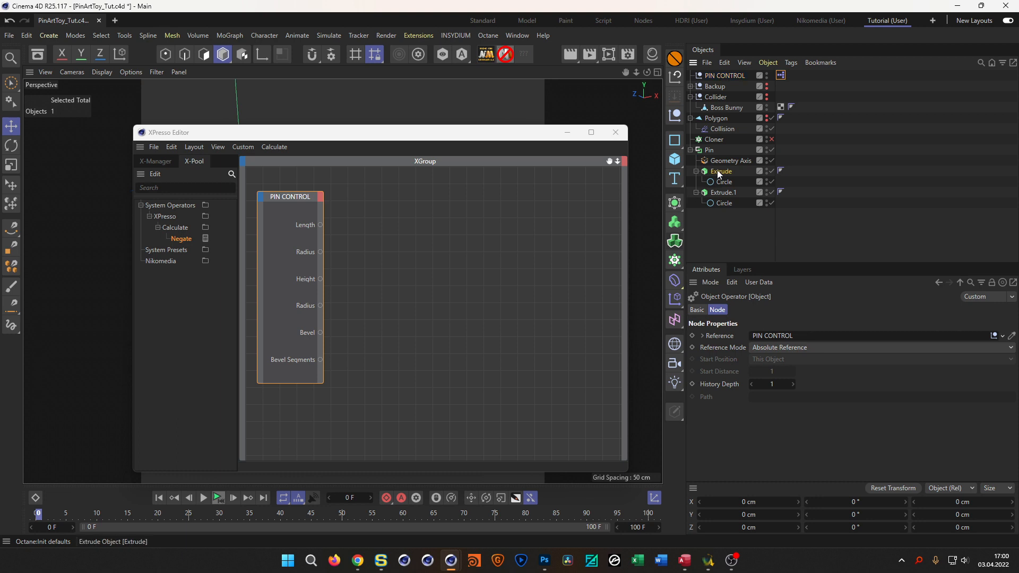
click(720, 172)
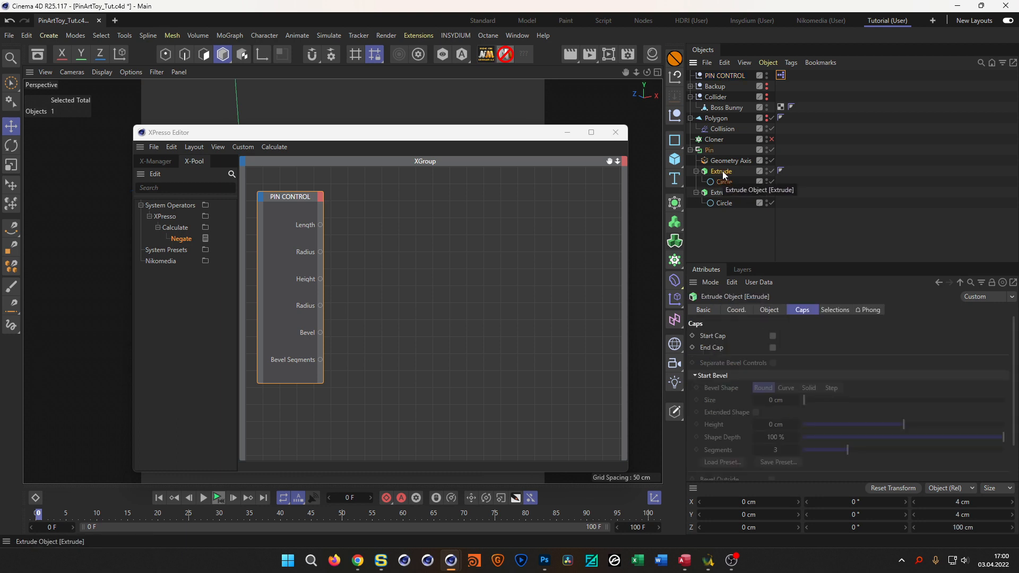
drag(706, 173, 449, 203)
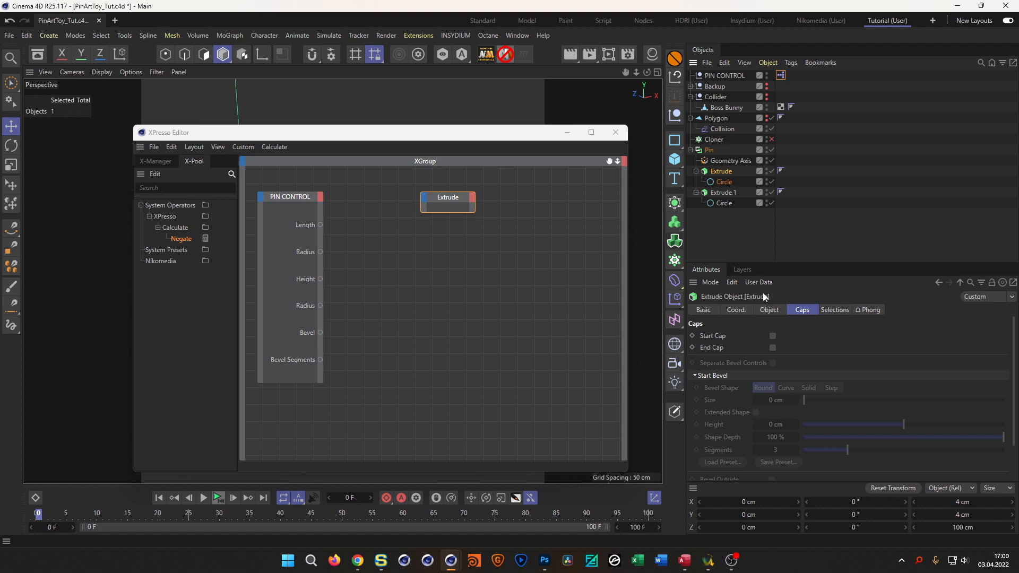
click(770, 310)
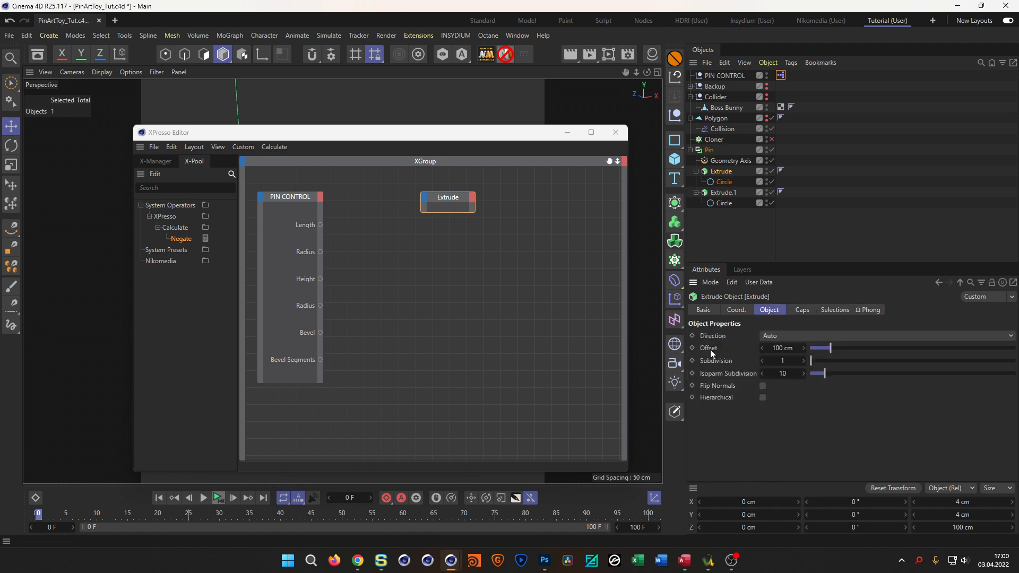
drag(709, 348, 426, 202)
drag(321, 225, 424, 207)
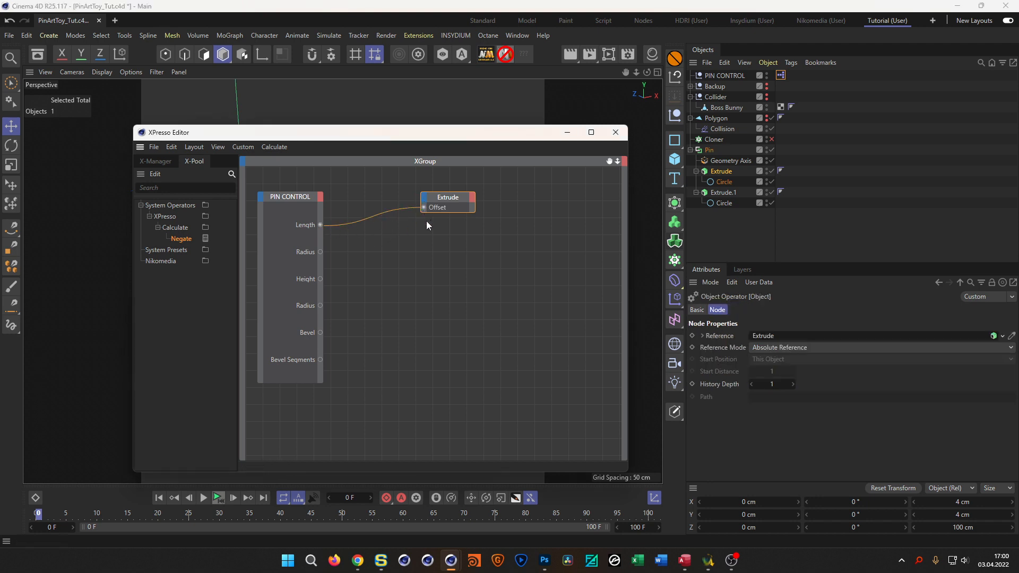
- Test PIN CONTROL's Length slider against the pin in the viewport and reset Length to 100
drag(508, 130, 421, 467)
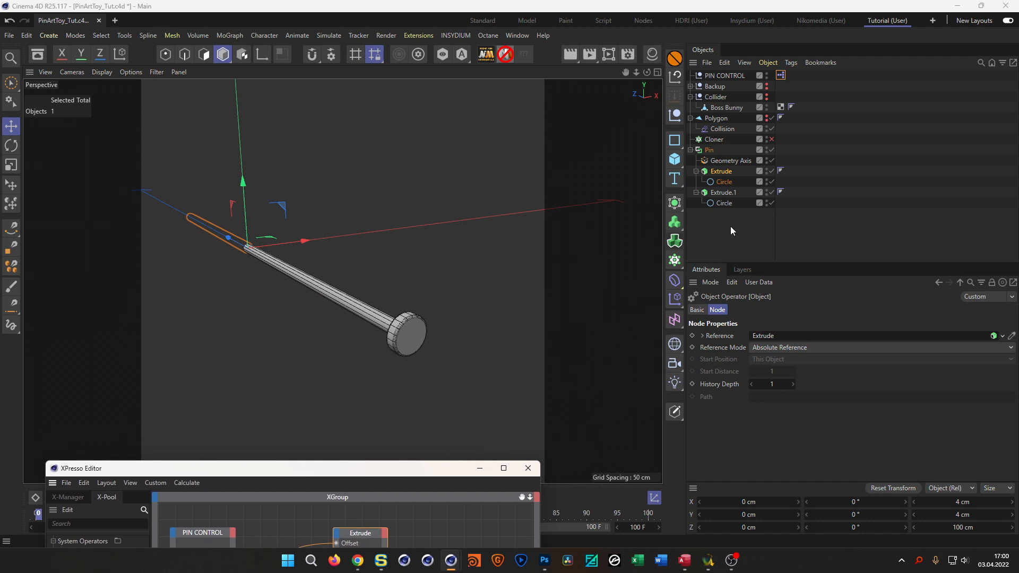
click(730, 226)
click(725, 79)
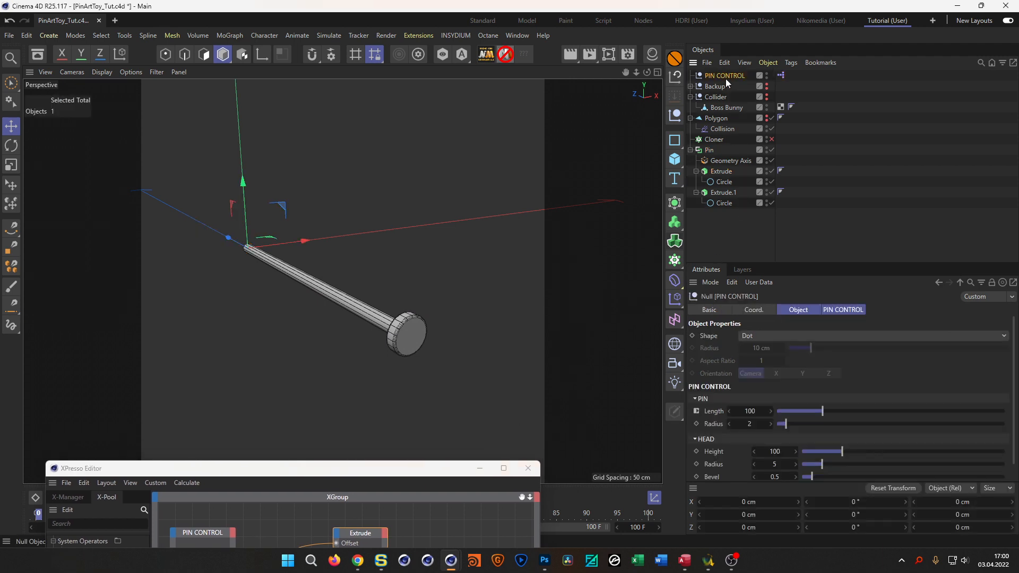
click(828, 311)
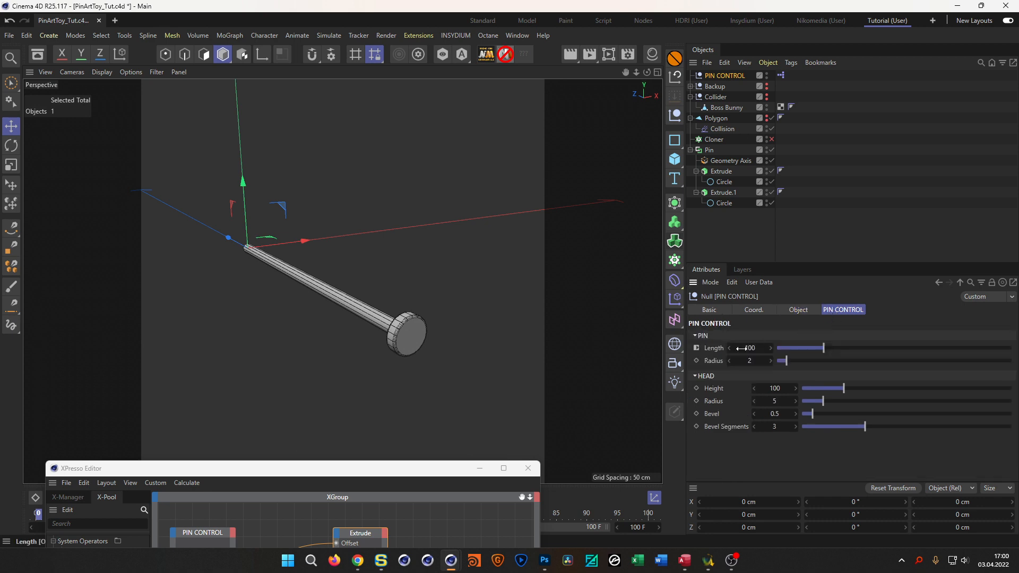
mouse_move(829, 354)
mouse_down()
mouse_move(809, 353)
mouse_move(841, 351)
mouse_move(802, 351)
mouse_move(826, 350)
mouse_up()
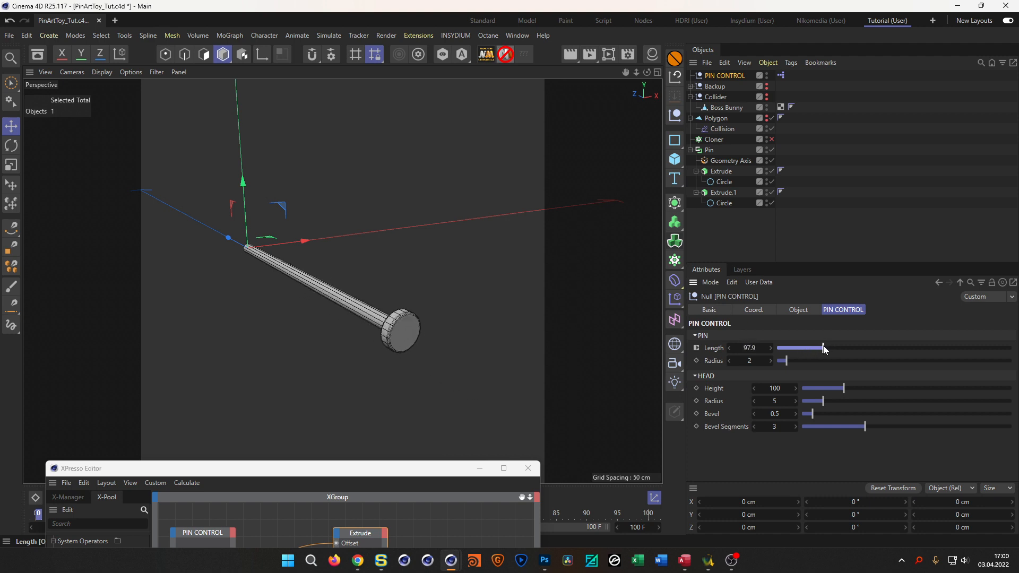
right_click(771, 350)
click(757, 348)
text(100)
key(Return)
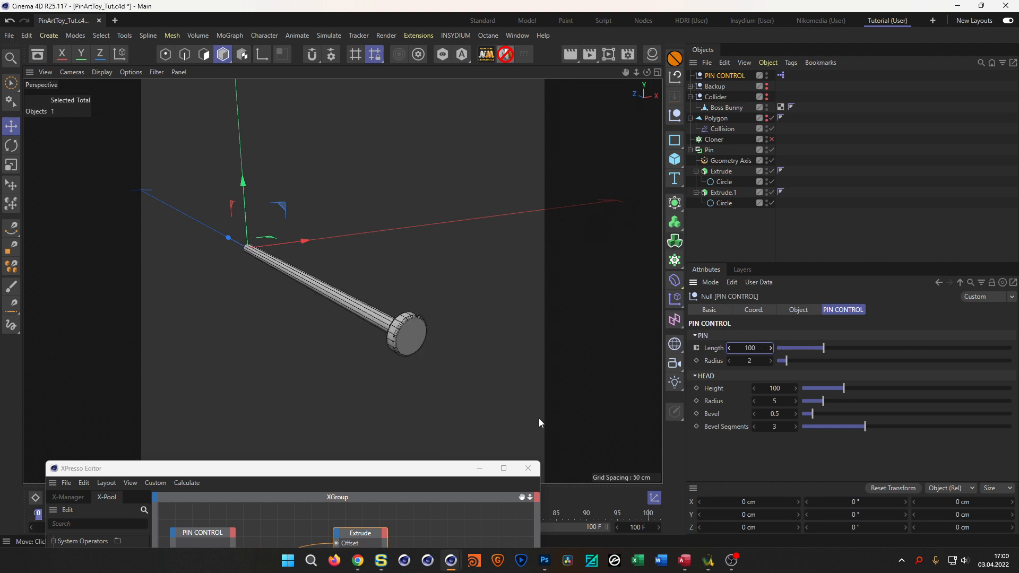
drag(430, 473, 459, 161)
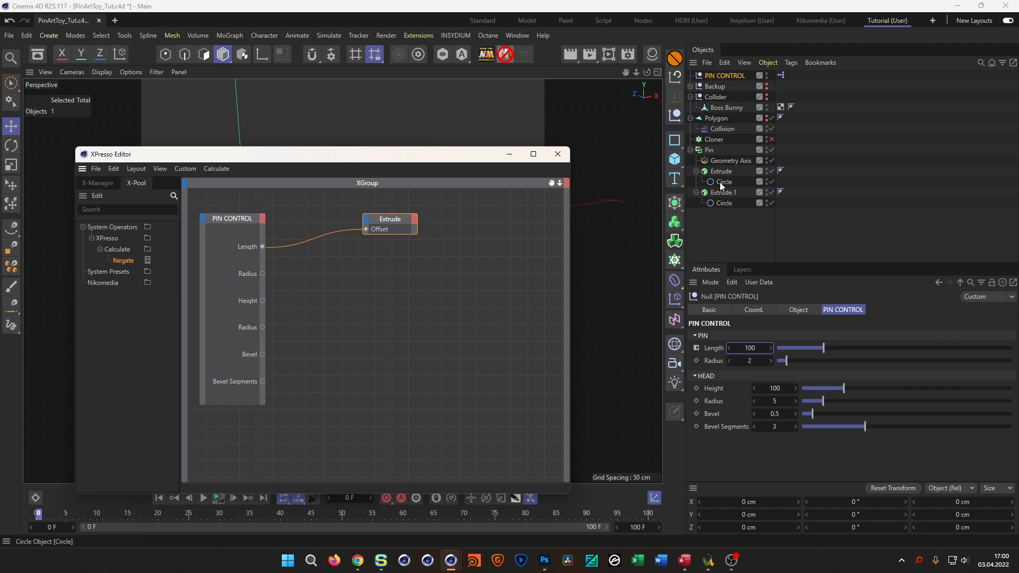
- Add the shaft's Circle as an XPresso node and connect the PIN Radius output to its Radius input
drag(723, 186, 387, 264)
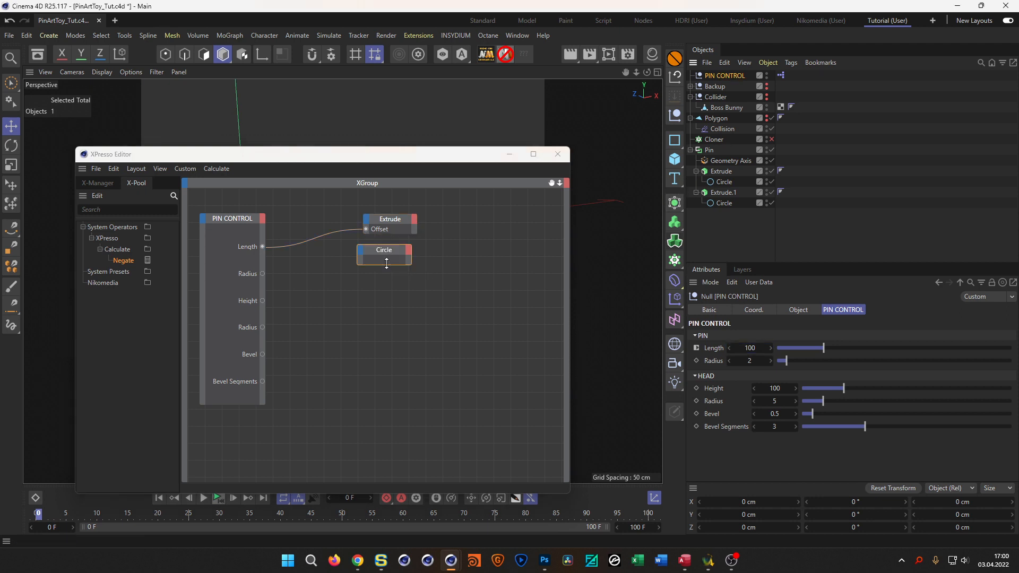
click(724, 182)
drag(710, 362, 361, 254)
drag(262, 274, 361, 260)
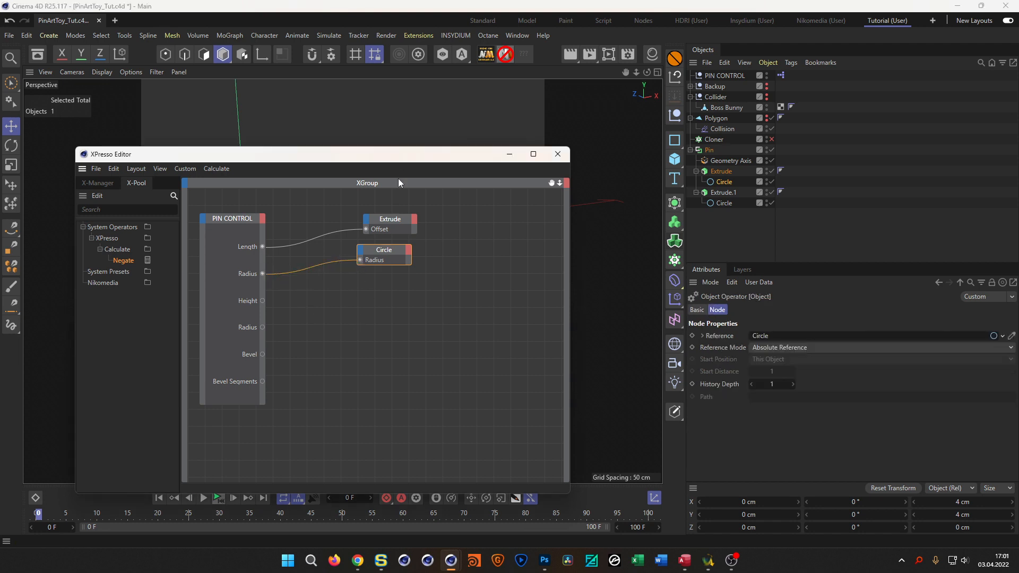
- Test the PIN Radius slider on the shaft, reset Radius to 2, and save the project
drag(408, 160, 376, 438)
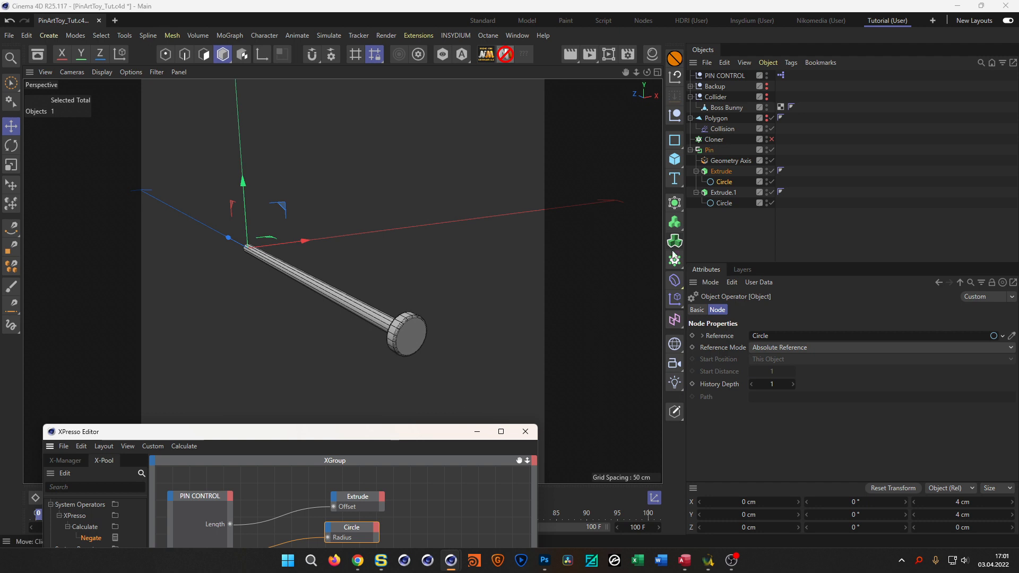
click(719, 75)
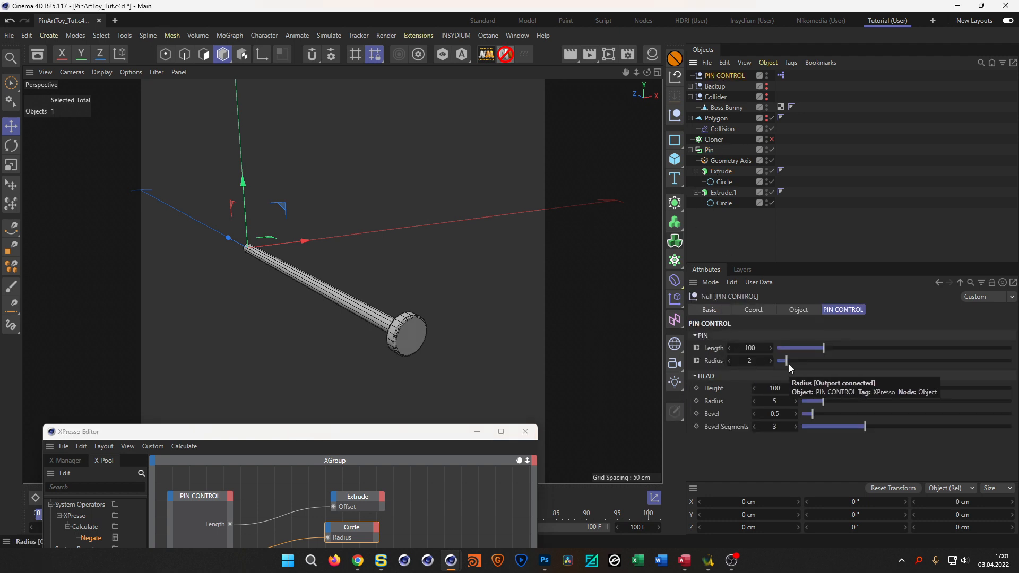
drag(786, 362, 794, 366)
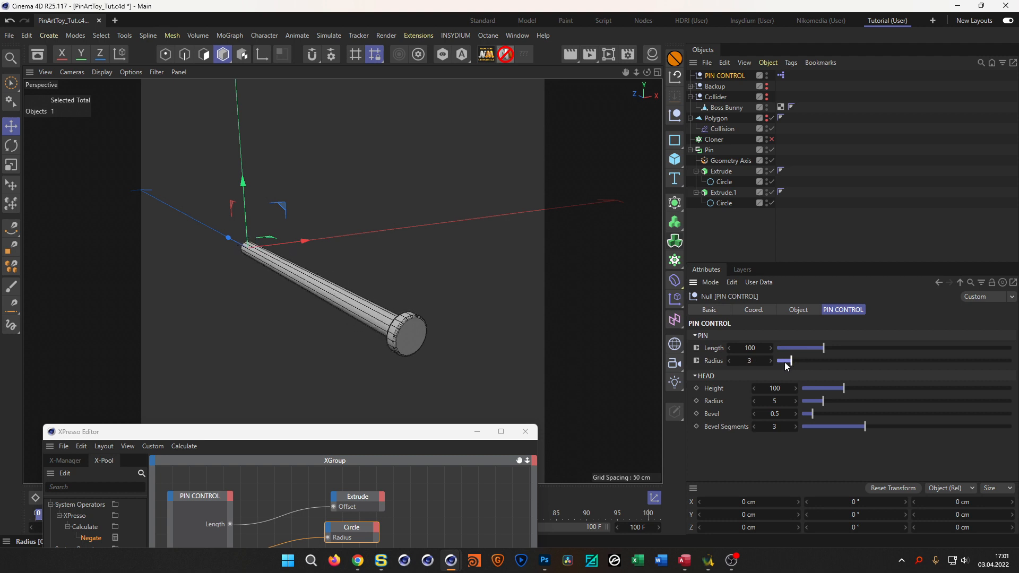
double_click(752, 361)
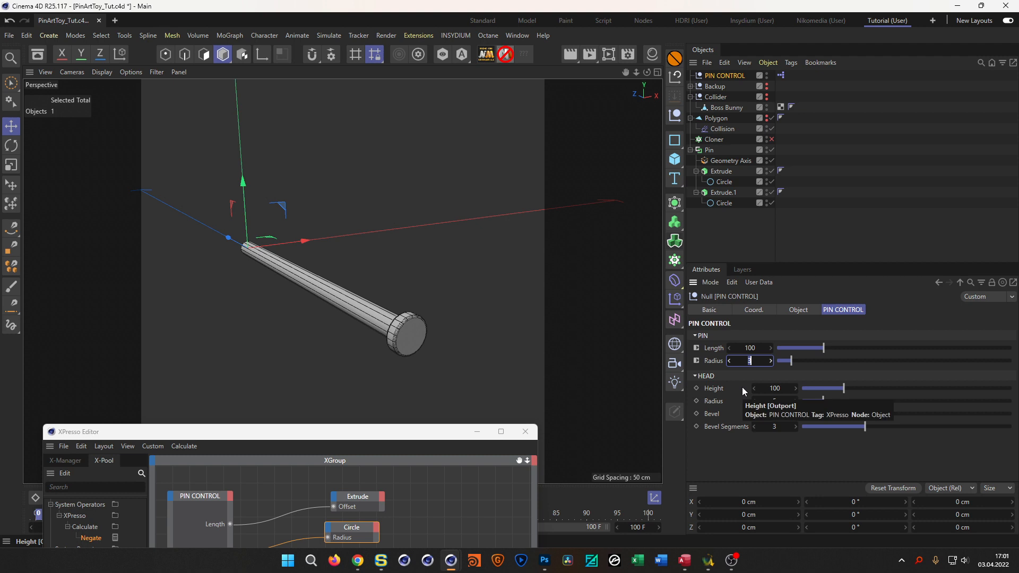
text(2)
key(Return)
drag(431, 433, 496, 158)
key(ctrl+s)
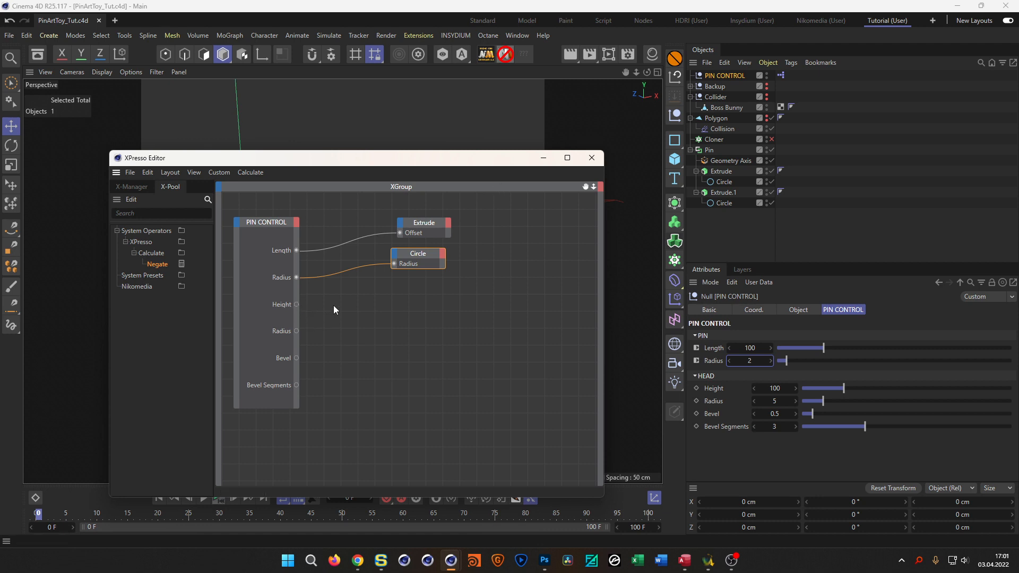
- Add the head's Extrude.1 as an XPresso node and expose its Offset as an input port
click(724, 192)
drag(724, 192, 416, 296)
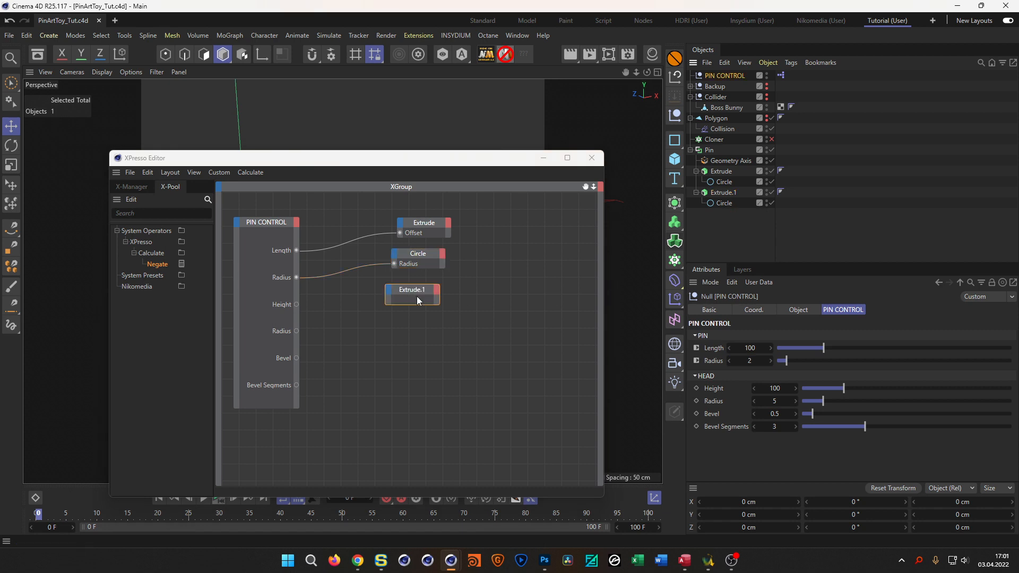
click(723, 192)
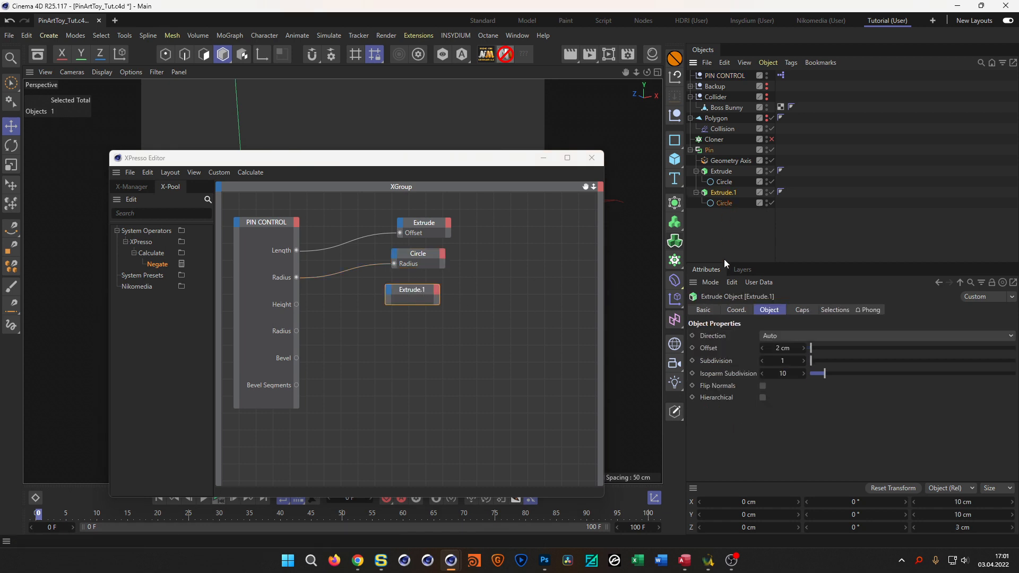
click(715, 348)
drag(433, 330, 391, 294)
click(759, 282)
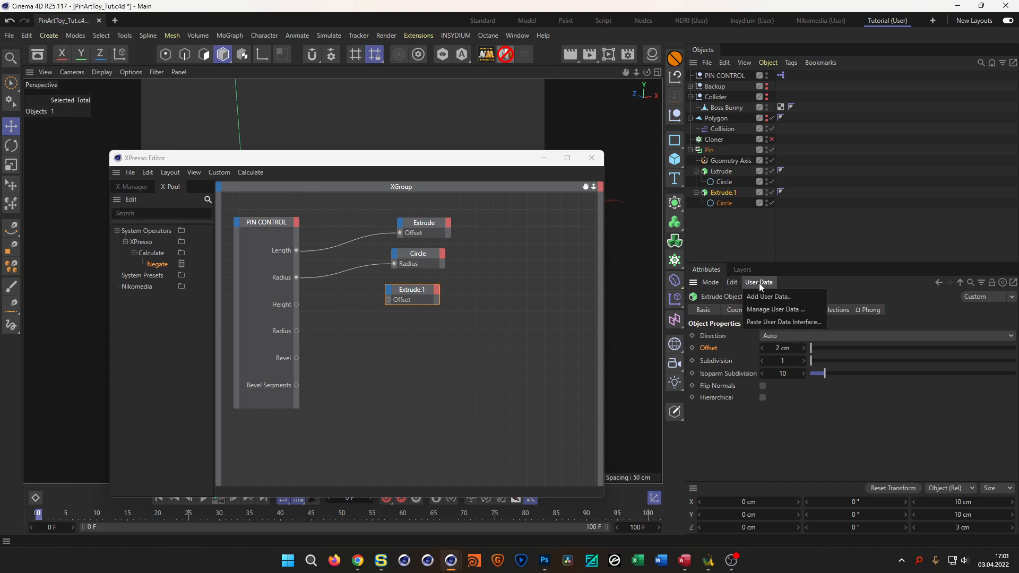
click(761, 314)
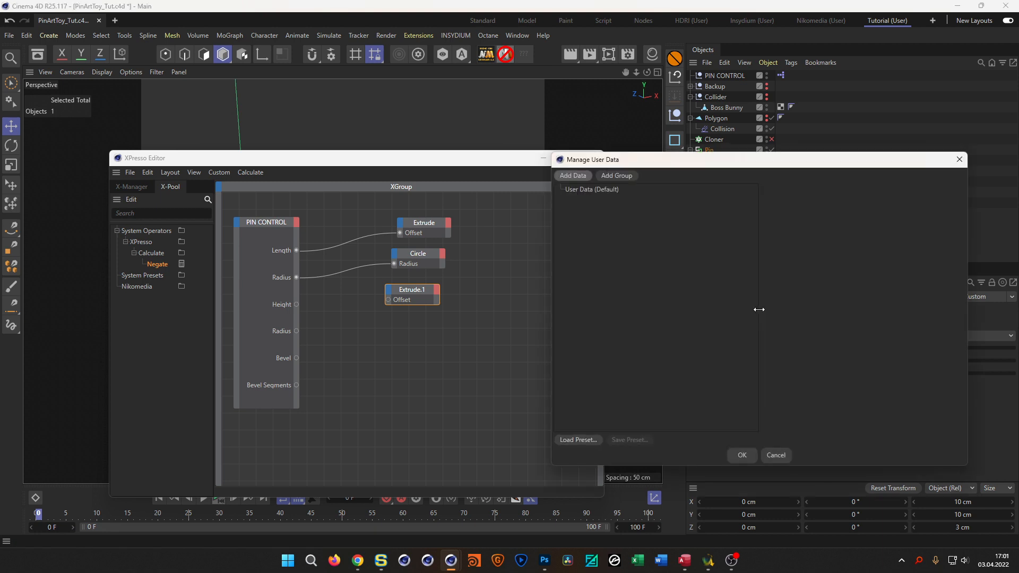
click(961, 158)
- Set both the default value and the current value of PIN CONTROL's HEAD Height user data to 2
click(737, 76)
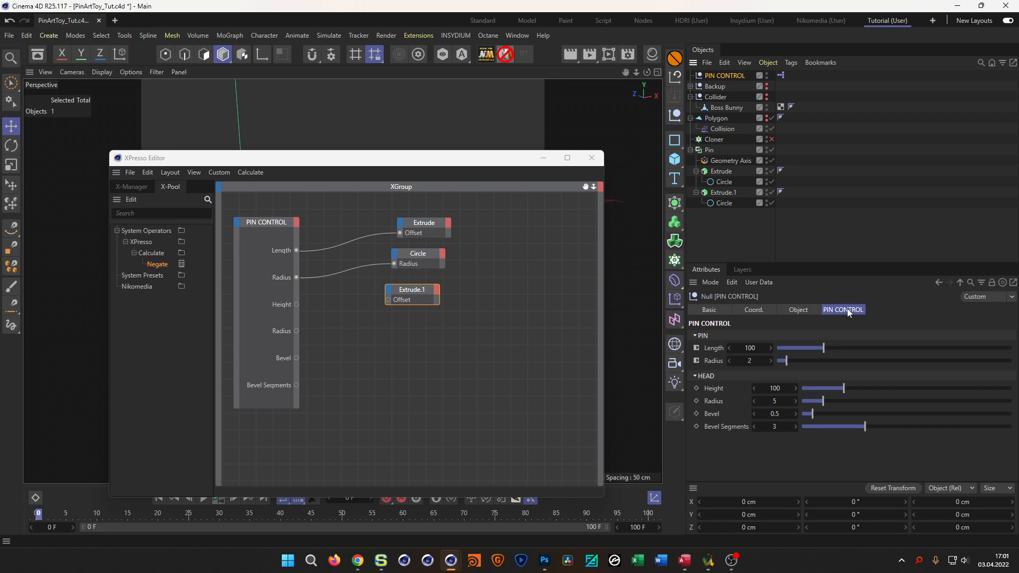
click(759, 282)
click(754, 313)
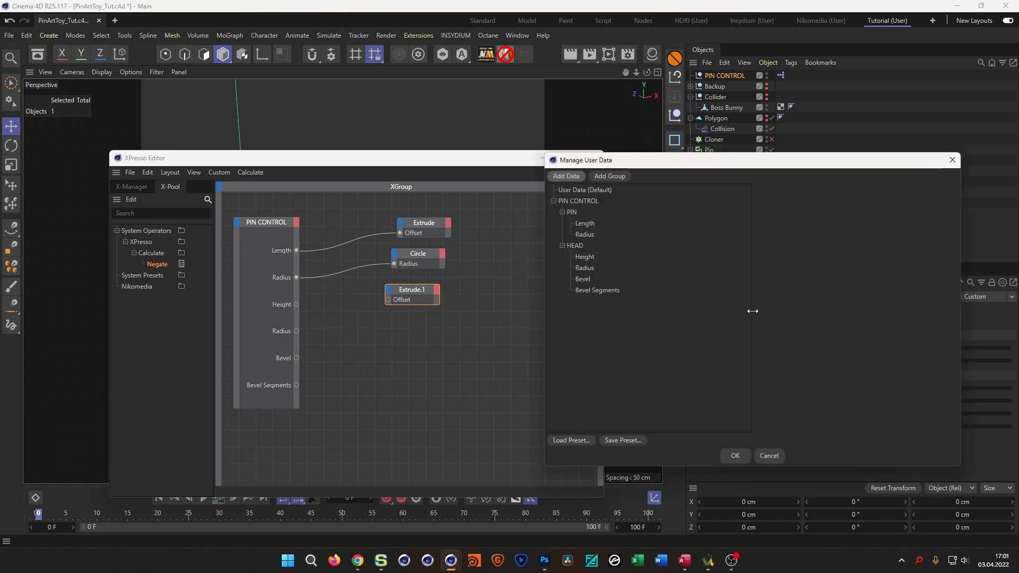
click(587, 258)
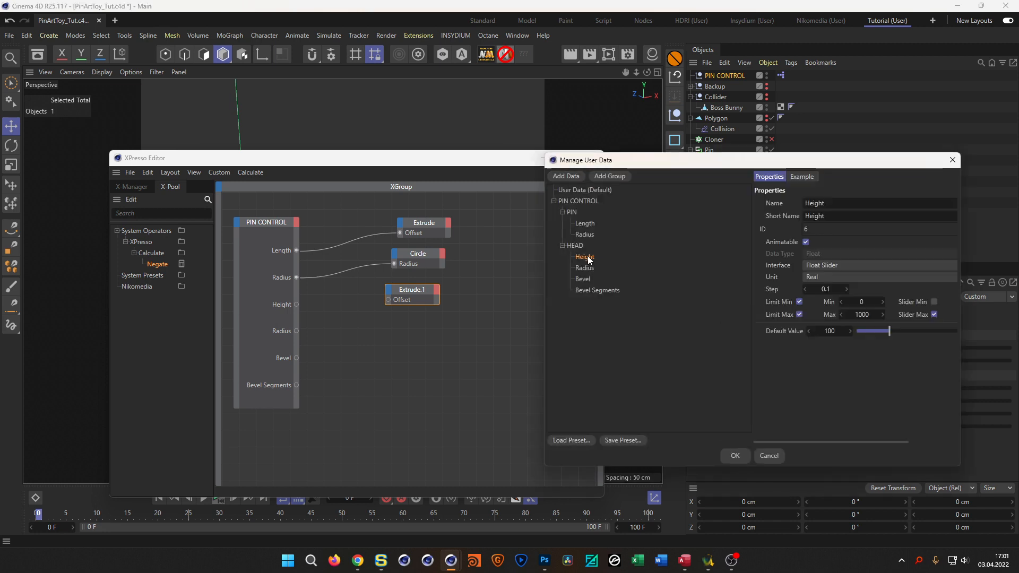
click(833, 333)
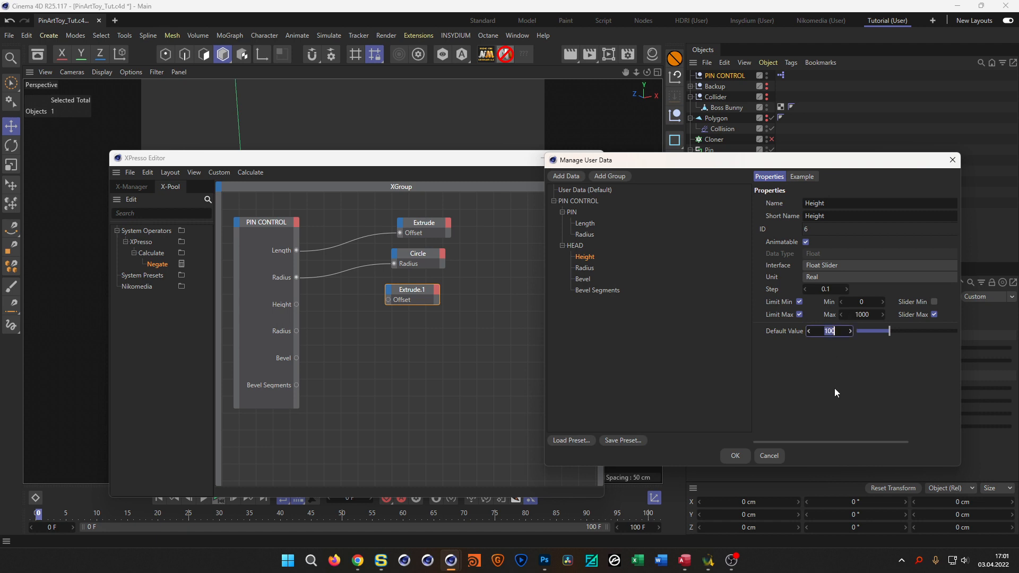
text(2)
click(735, 456)
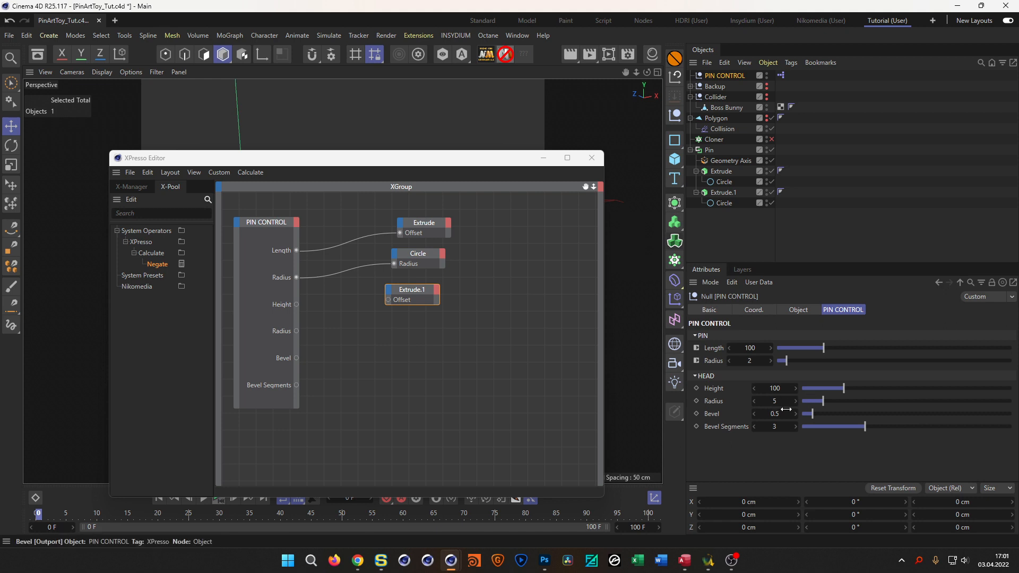
double_click(776, 388)
text(2)
key(Return)
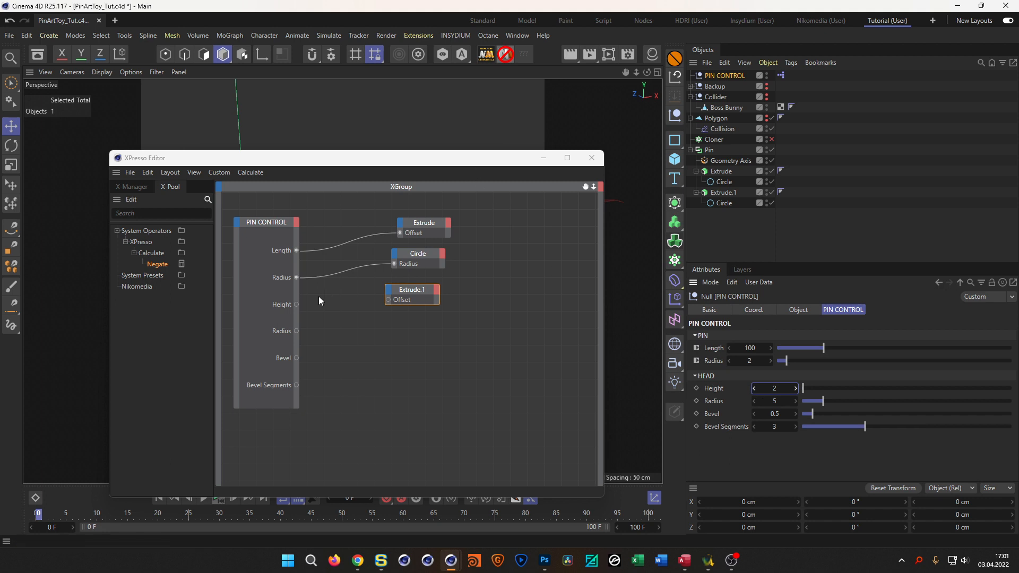
- Connect the HEAD Height output to Extrude.1's Offset and test the Height value on the pin head, leaving it at 2
drag(296, 304, 389, 300)
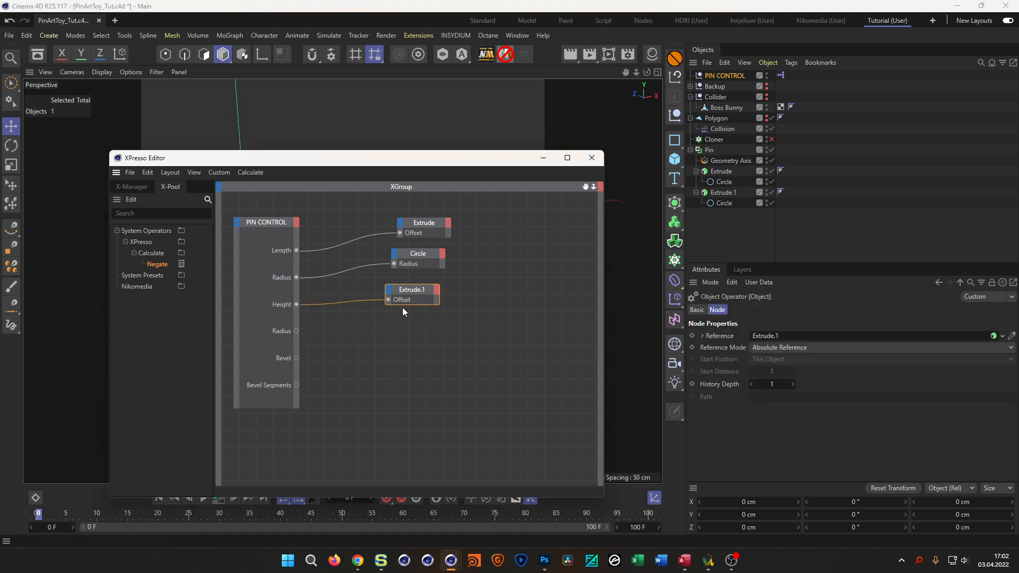
drag(445, 161, 383, 439)
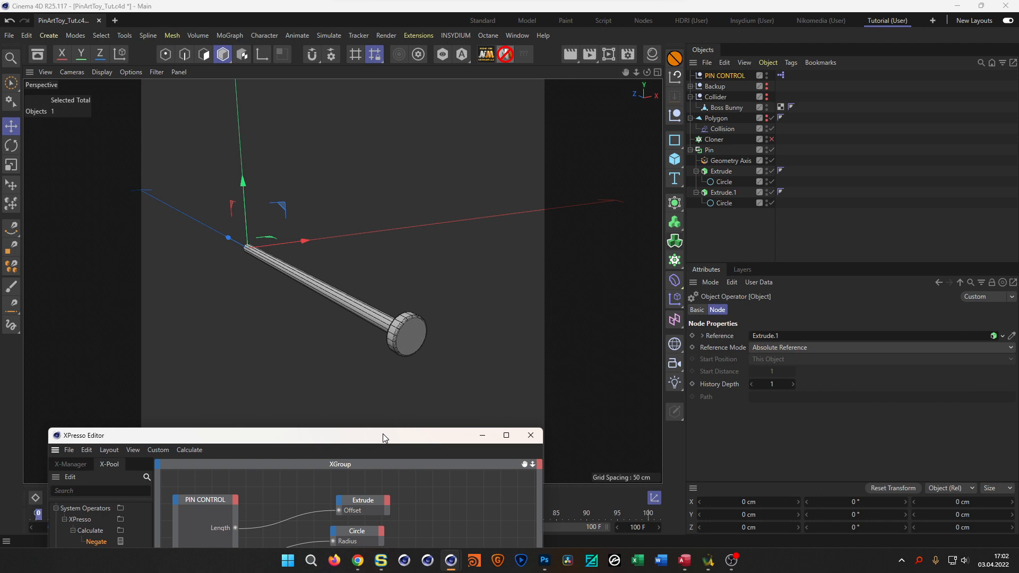
click(725, 75)
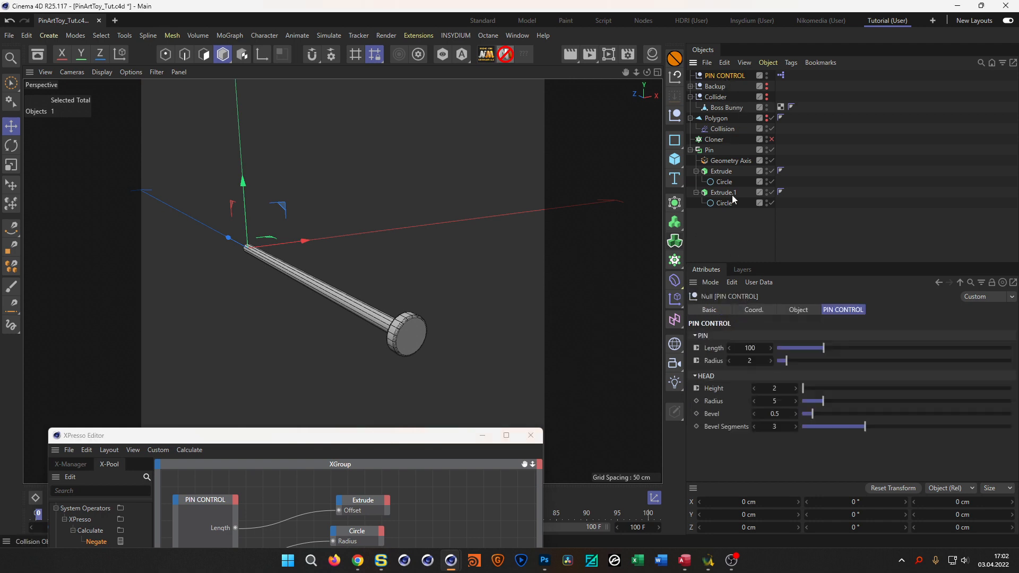
mouse_move(777, 391)
mouse_down()
mouse_move(789, 392)
mouse_move(778, 391)
mouse_up()
drag(420, 435, 442, 157)
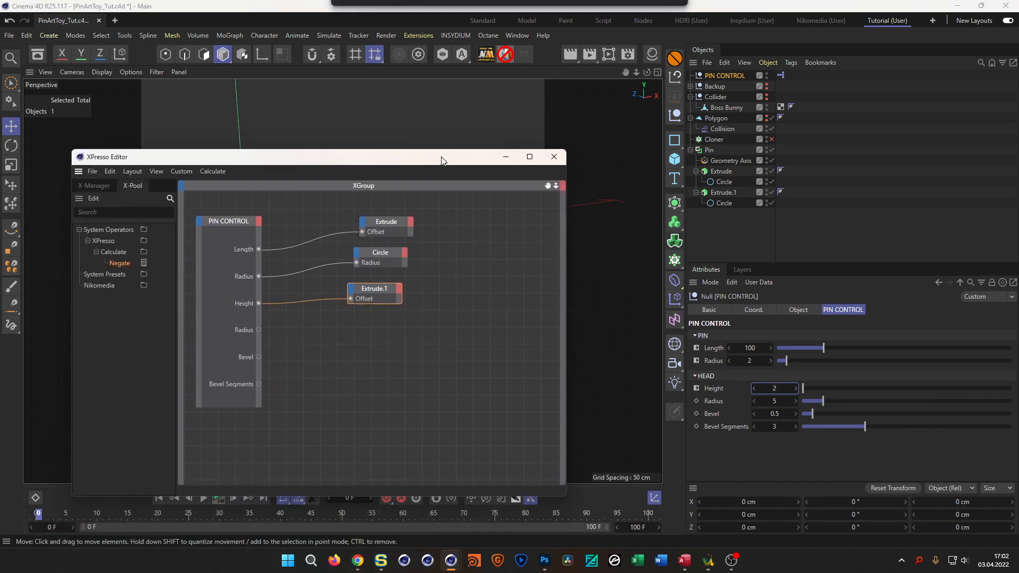
- Add the head's Circle as an XPresso node and connect the HEAD Radius output to its Radius input
drag(724, 203, 375, 322)
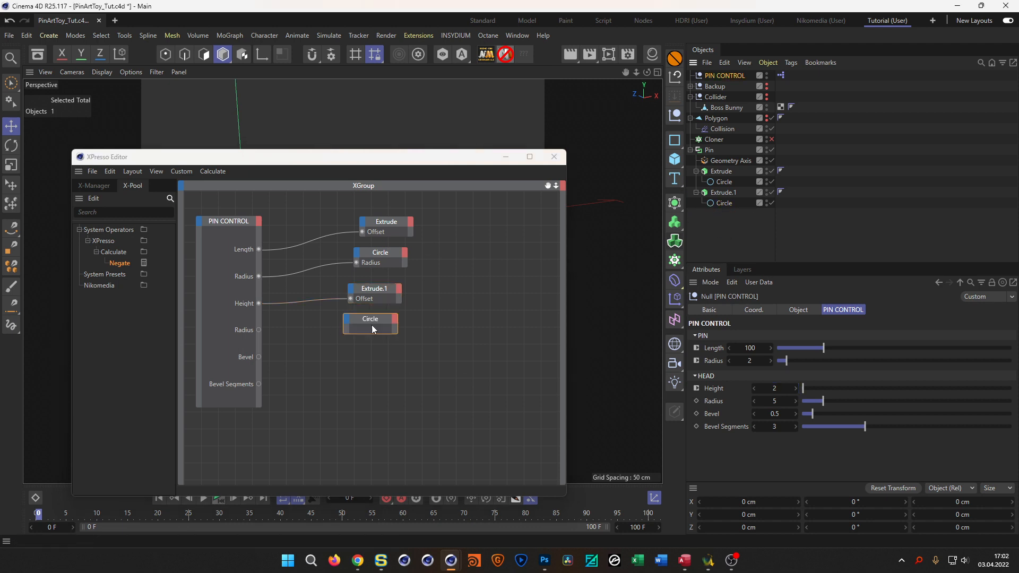
click(725, 204)
drag(714, 362, 367, 322)
drag(258, 330, 346, 329)
drag(409, 162, 415, 194)
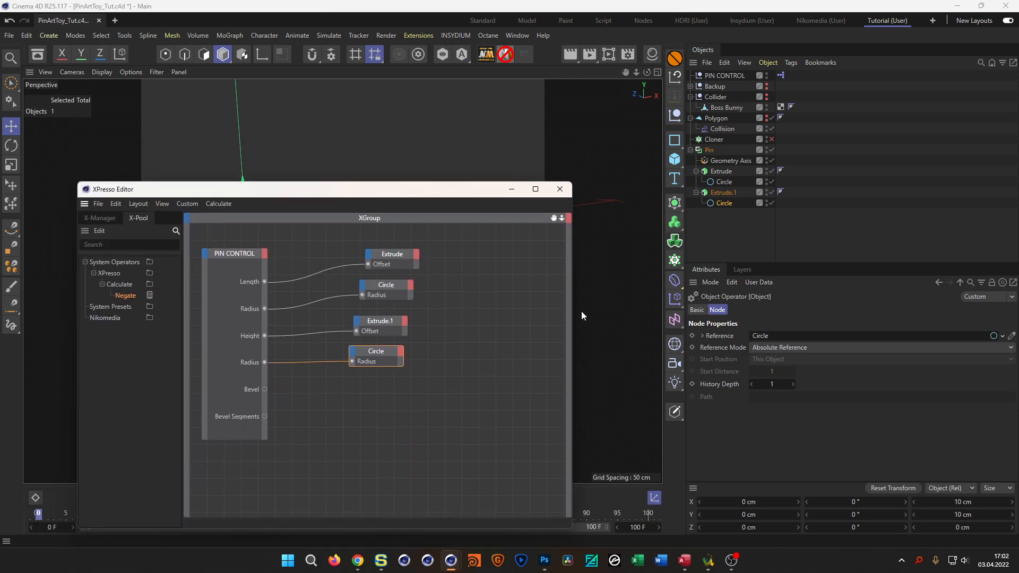
- Add another Extrude.1 node in XPresso and connect PIN CONTROL's Bevel output to its cap bevel Size input
click(721, 192)
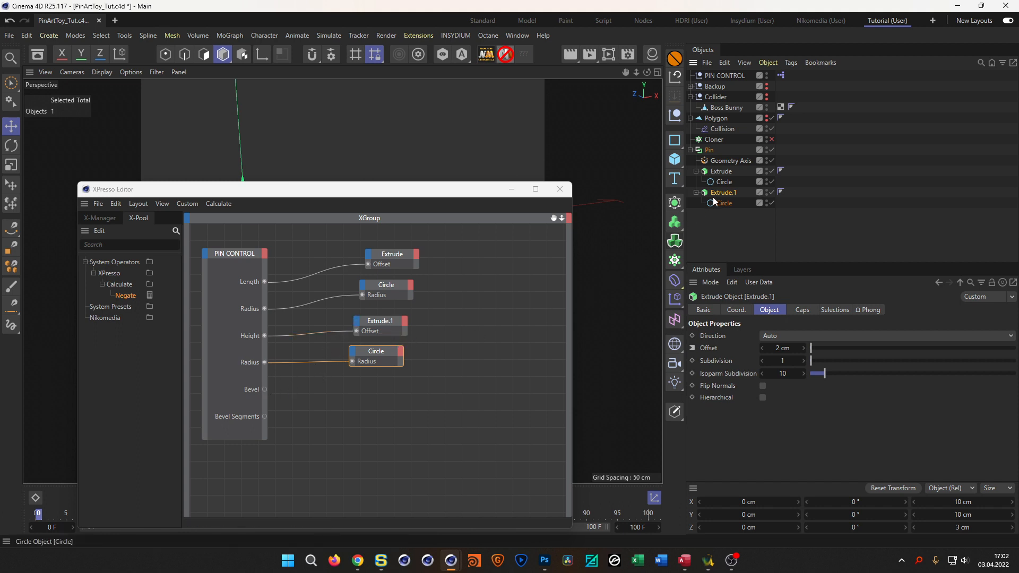
drag(724, 194, 382, 386)
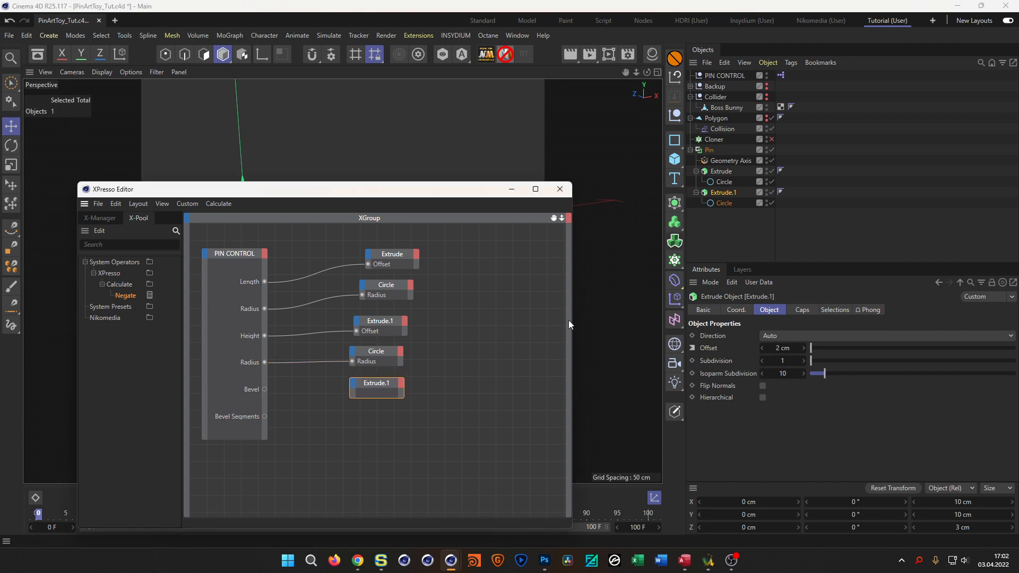
click(730, 192)
click(801, 310)
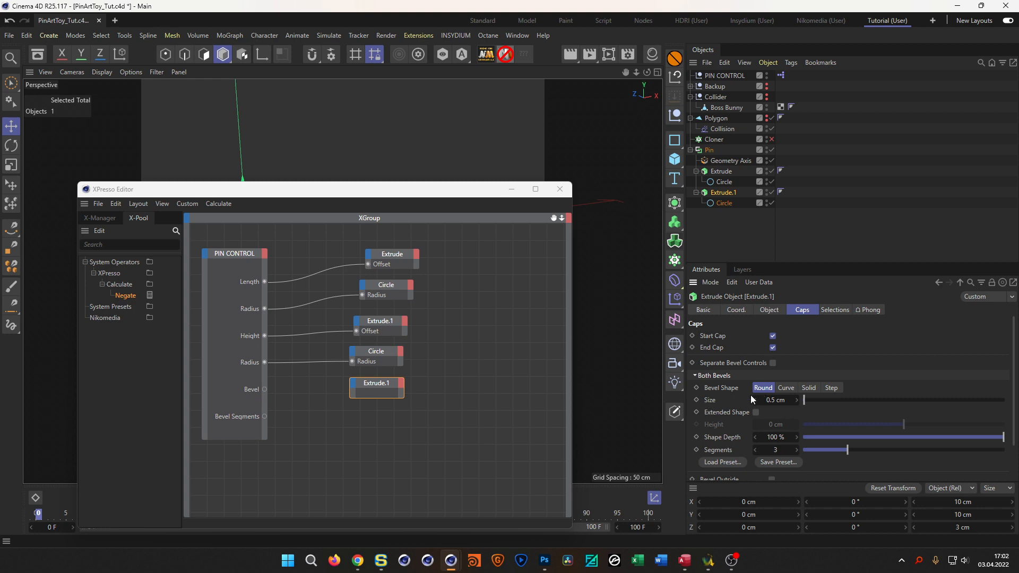
drag(713, 401, 357, 387)
drag(265, 389, 353, 394)
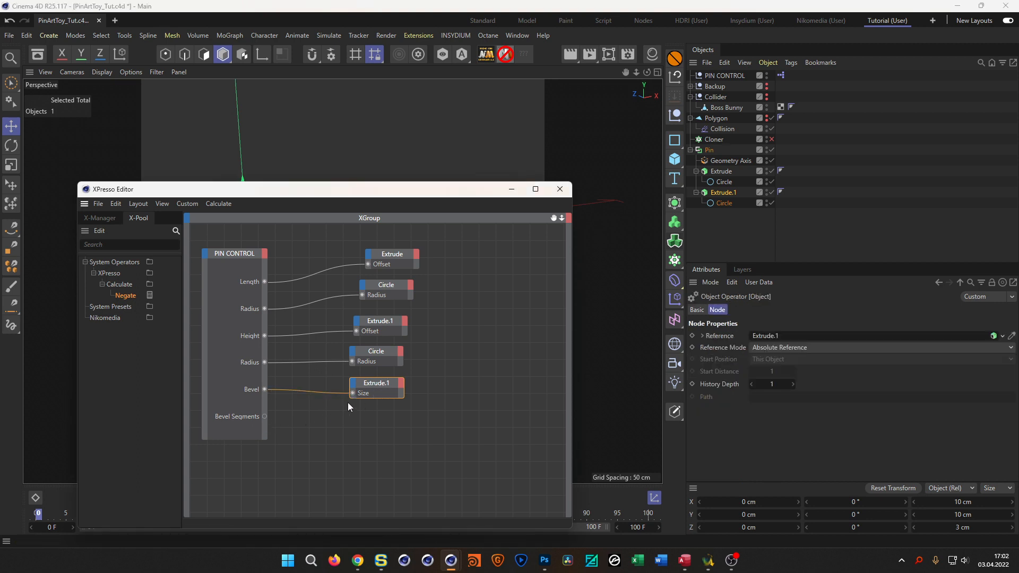
drag(377, 387, 378, 399)
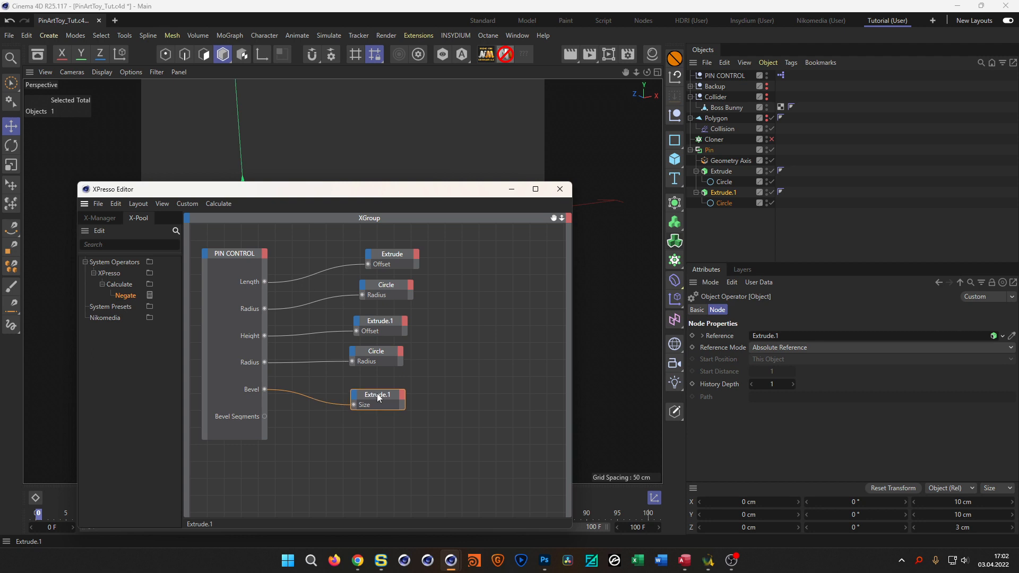
- Expose the cap bevel Segments on the lower Extrude.1 node and connect PIN CONTROL's Bevel Segments output to it
click(733, 192)
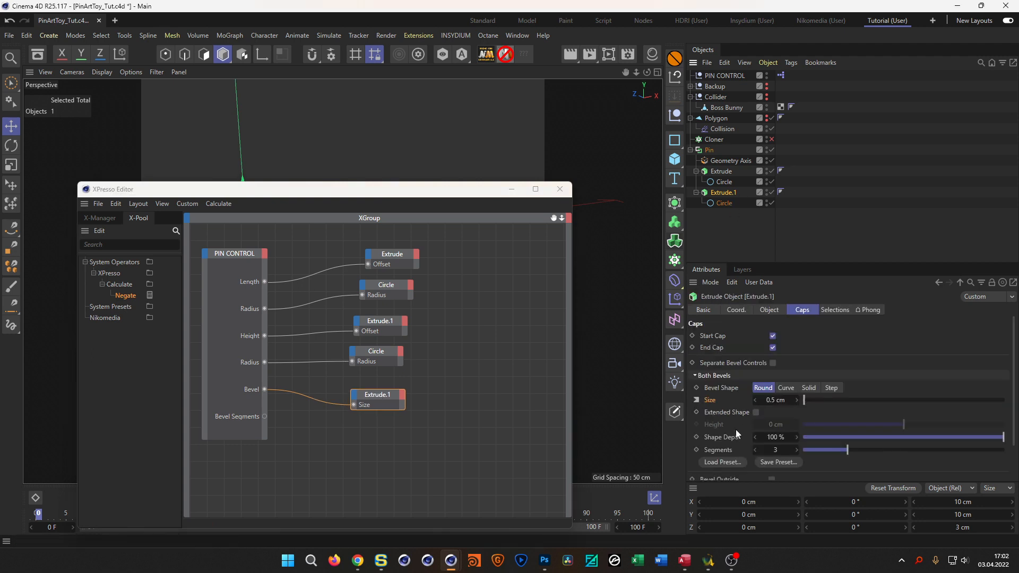
drag(725, 450, 375, 429)
drag(263, 417, 380, 388)
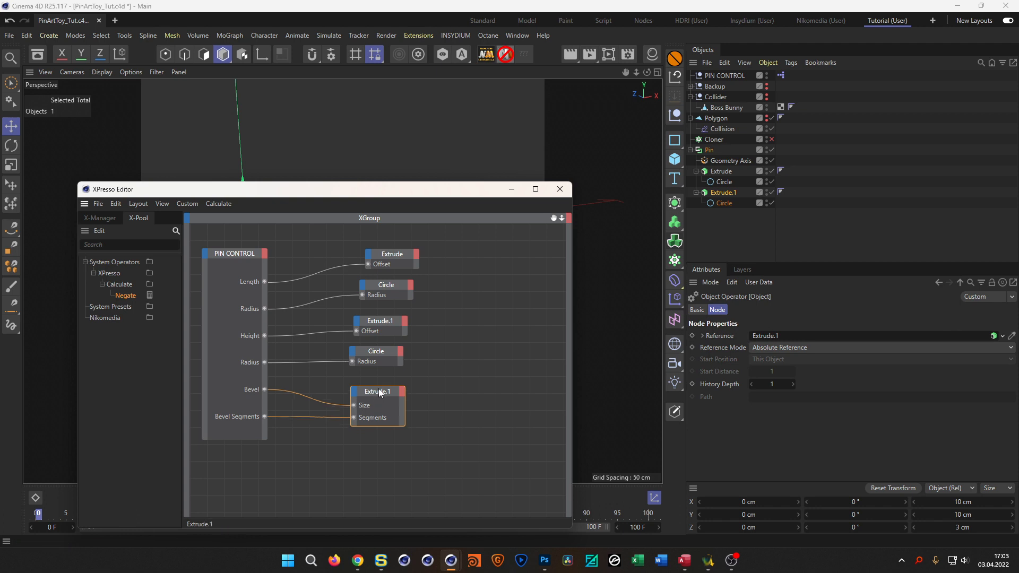
click(560, 190)
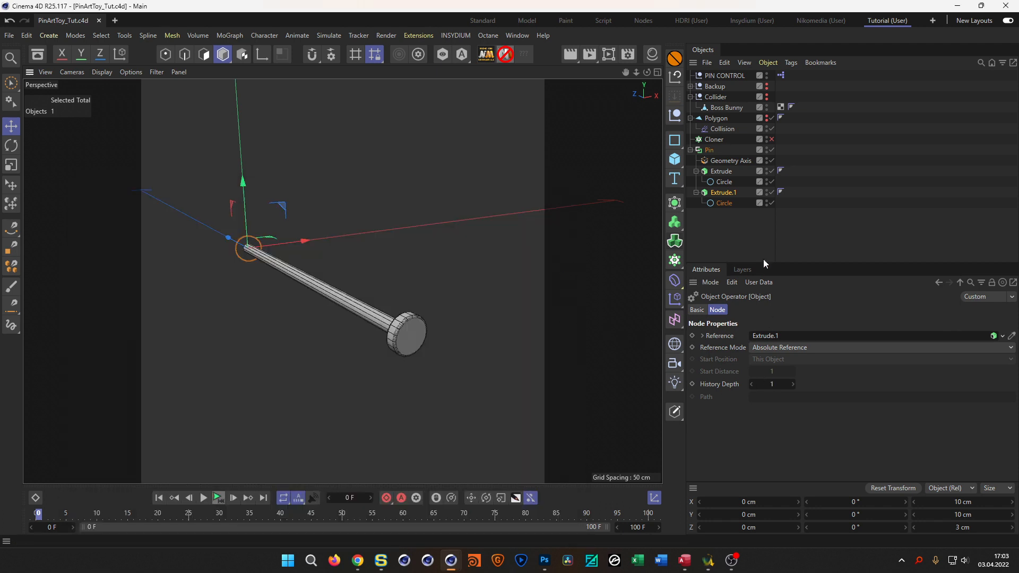
- Test PIN CONTROL's HEAD Radius at about 29.7 and check the head Circle's intermediate points Number
click(730, 74)
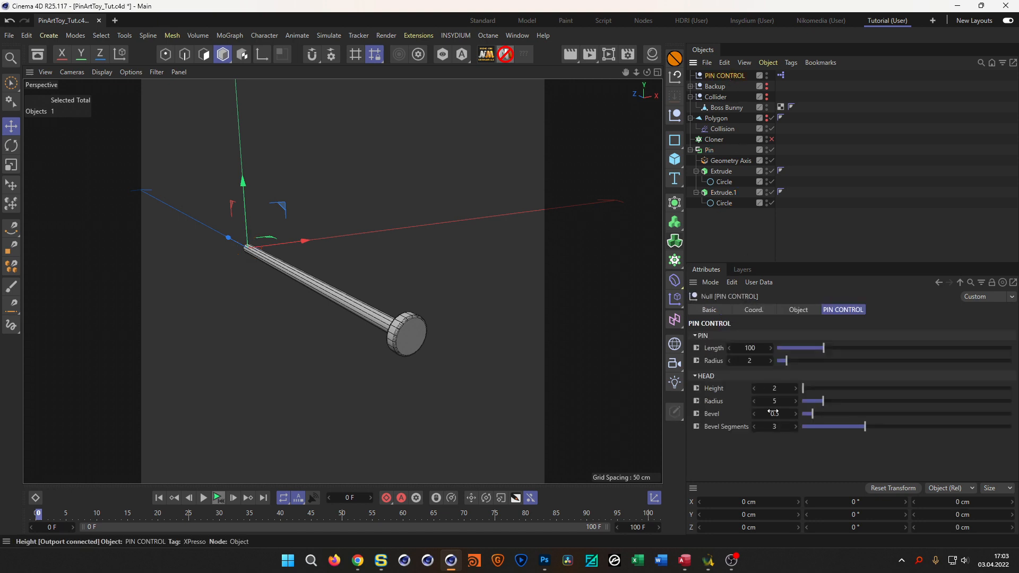
drag(773, 401, 860, 402)
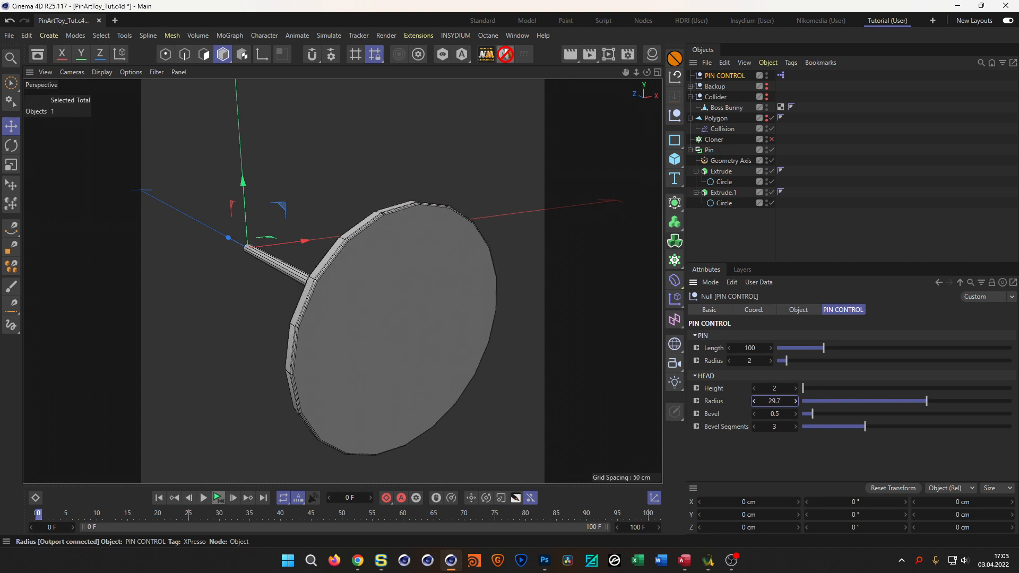
click(730, 203)
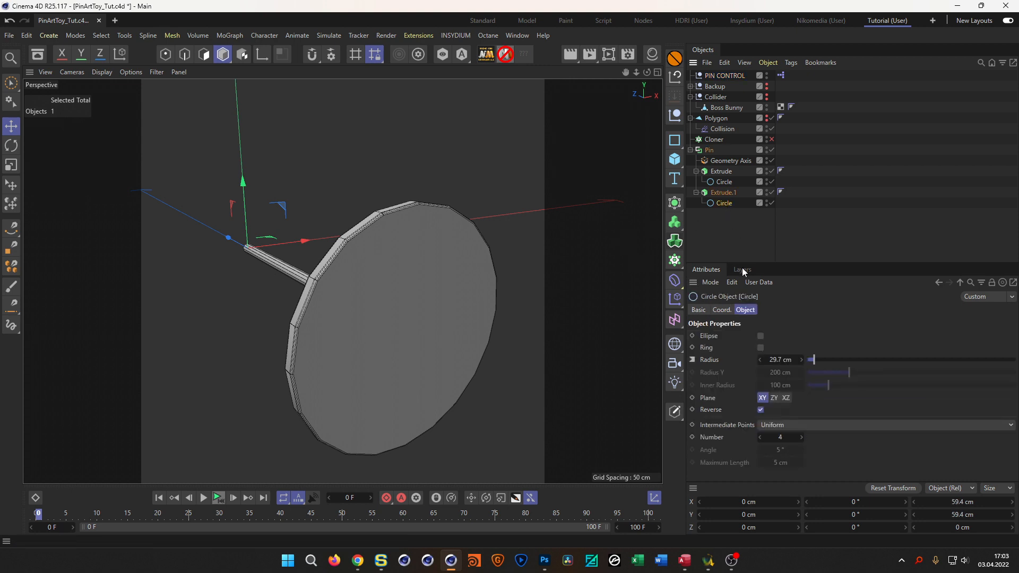
mouse_move(778, 438)
mouse_down()
mouse_move(810, 439)
mouse_move(778, 439)
mouse_up()
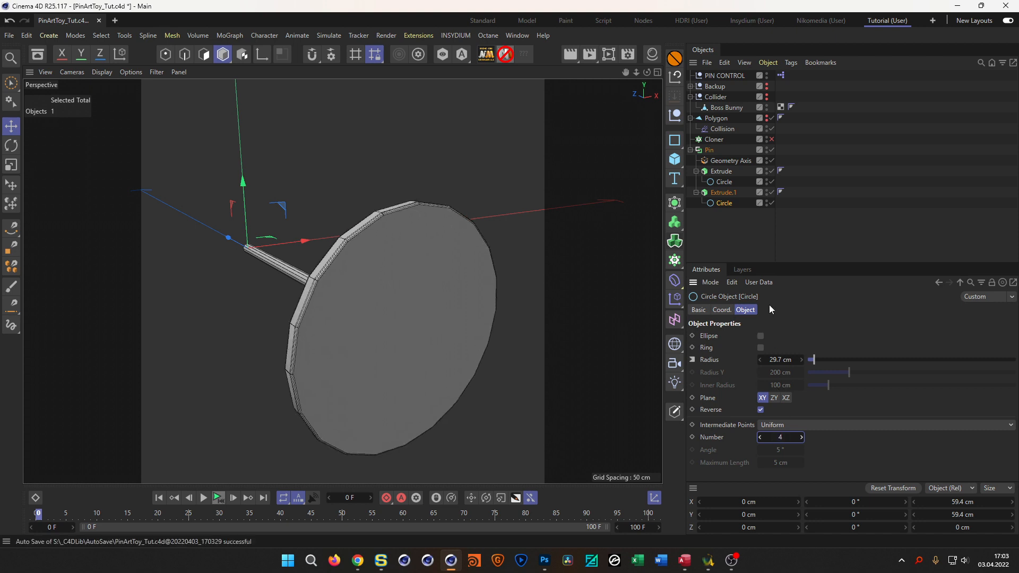
click(724, 192)
click(725, 204)
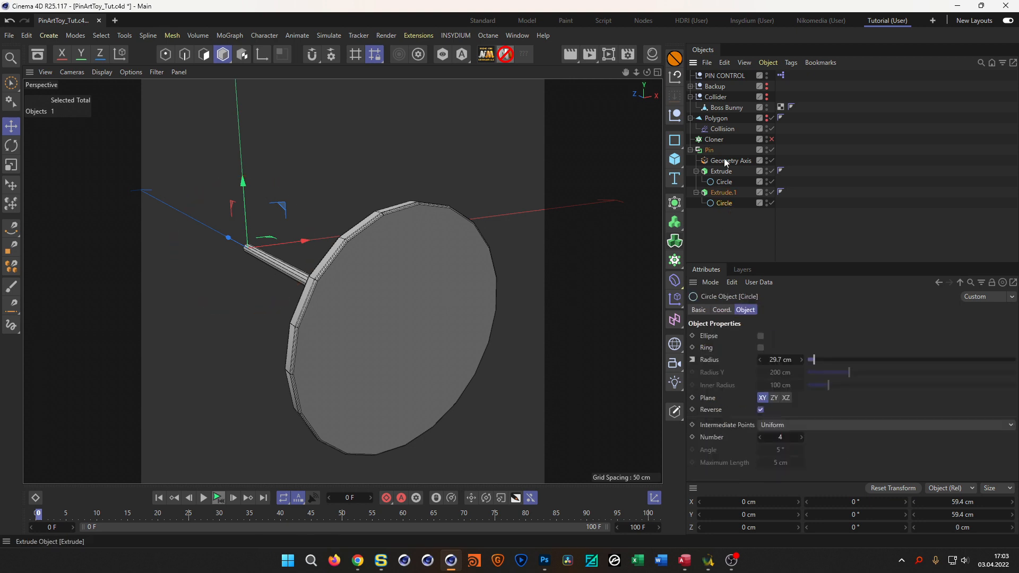
- Set PIN CONTROL's HEAD Radius back to 5
click(723, 76)
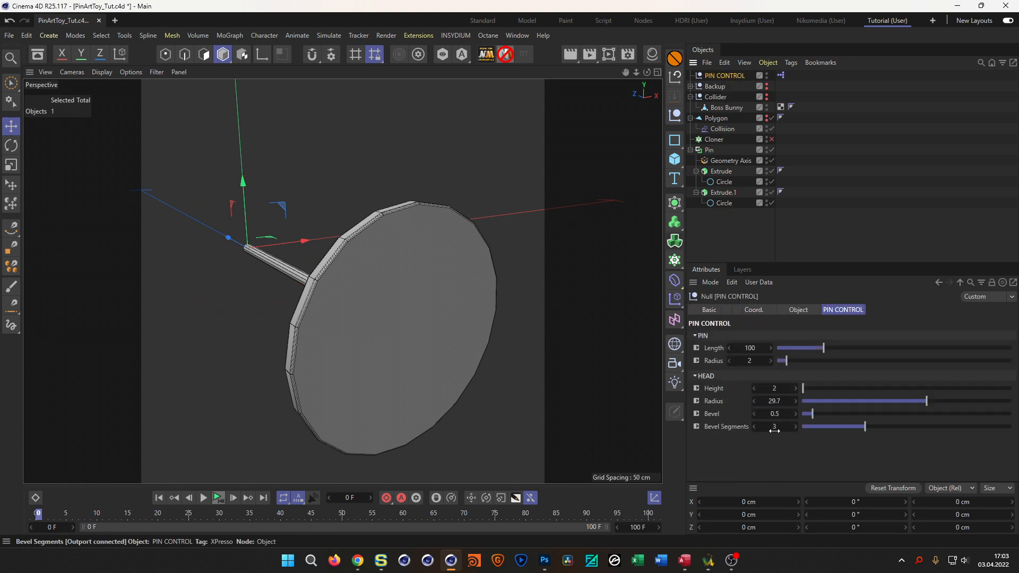
drag(774, 402, 767, 402)
click(775, 402)
text(5)
key(Return)
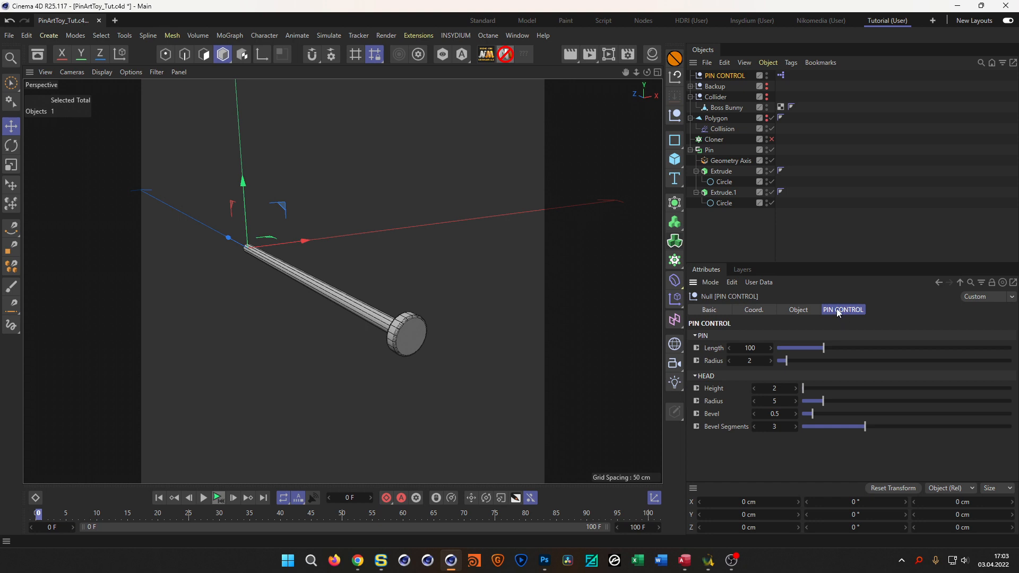
- Open PIN CONTROL's user data management and duplicate the Bevel Segments entry directly below Radius in the HEAD group
click(759, 282)
click(763, 306)
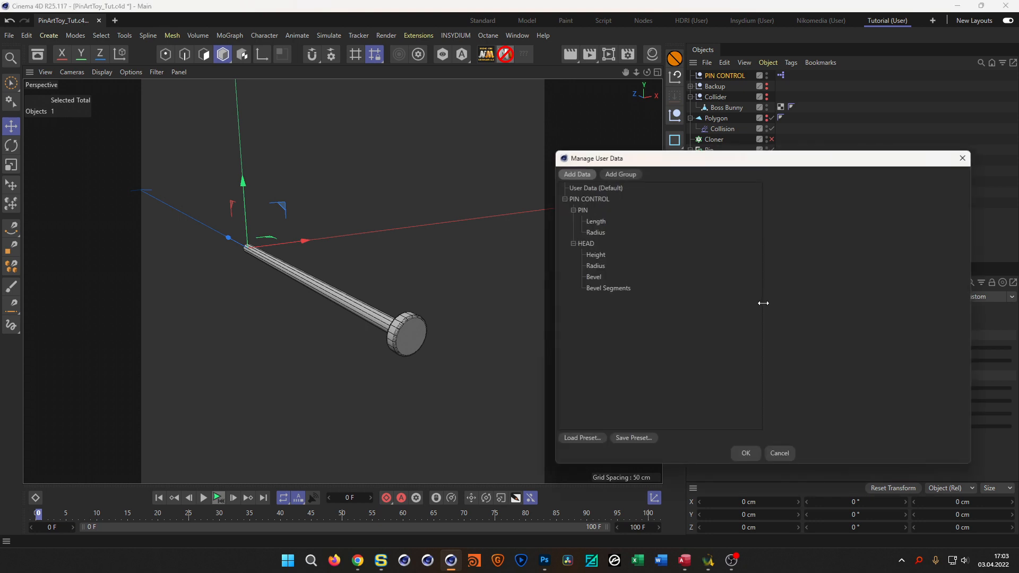
drag(735, 168, 519, 191)
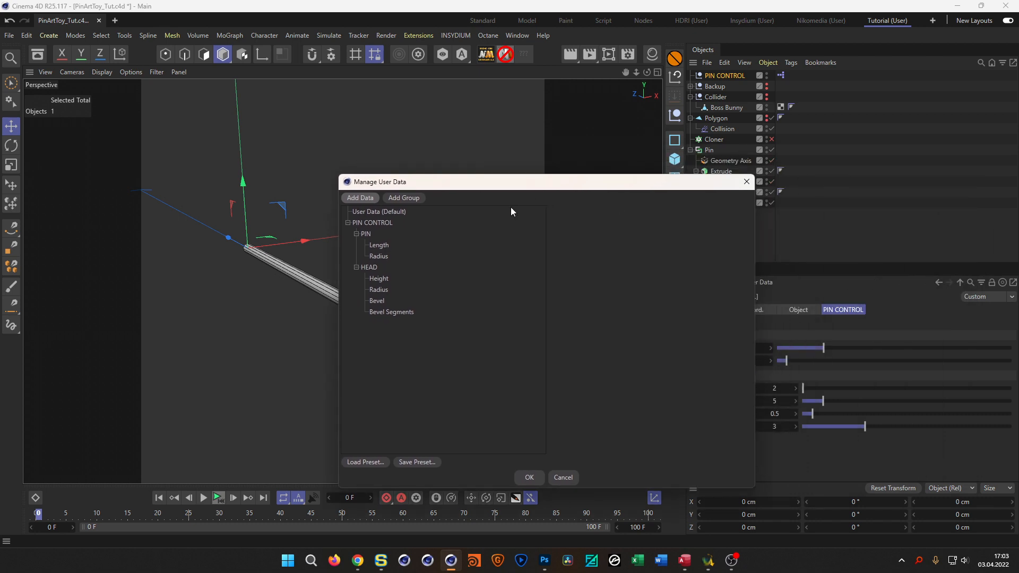
click(393, 311)
drag(393, 311, 388, 302)
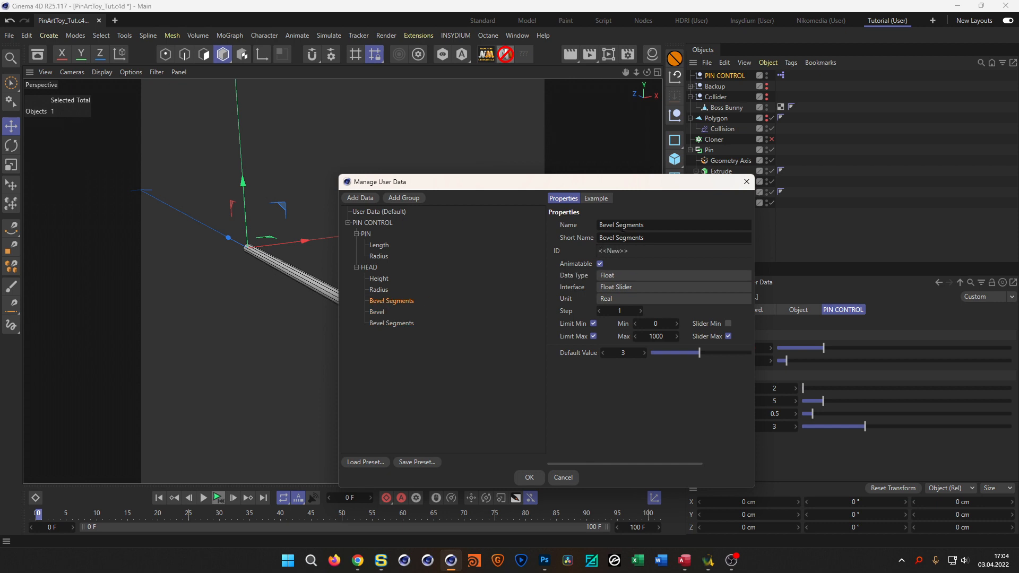
- Rename the duplicated entry Radius Segments, set its default value to 4 and apply the user data changes
double_click(607, 225)
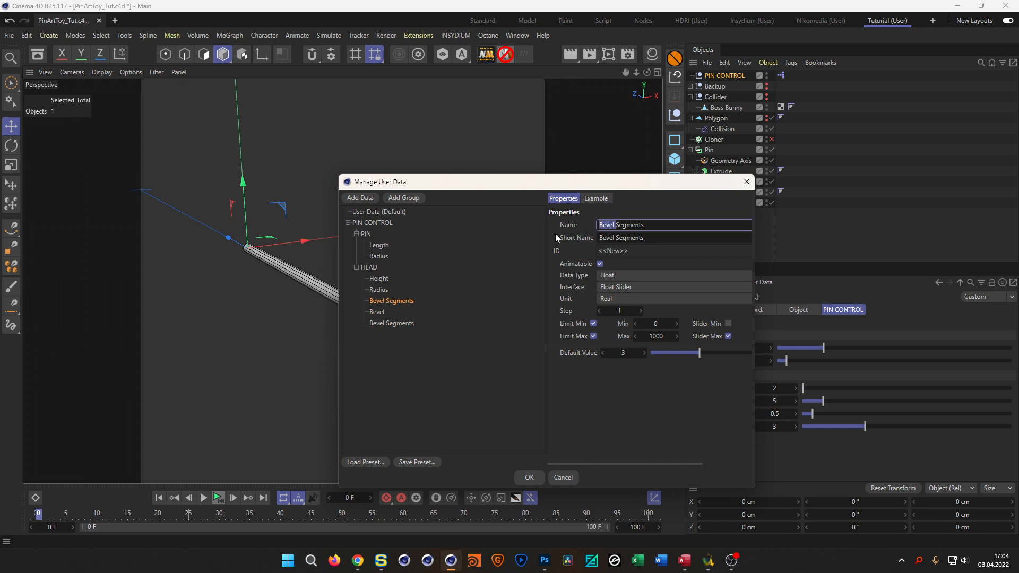
text(Radius)
key(Return)
click(626, 355)
text(4)
key(Return)
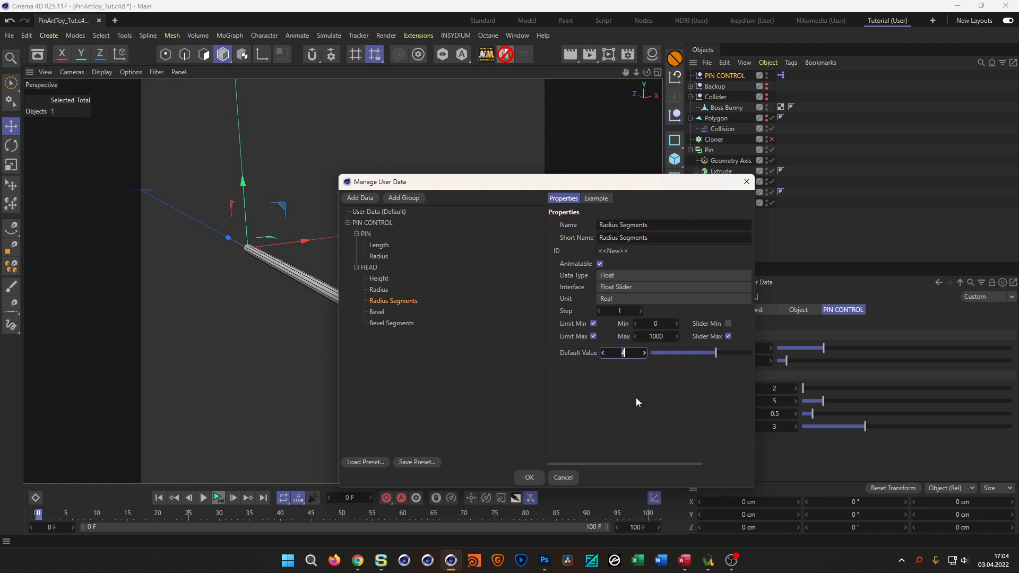
click(530, 478)
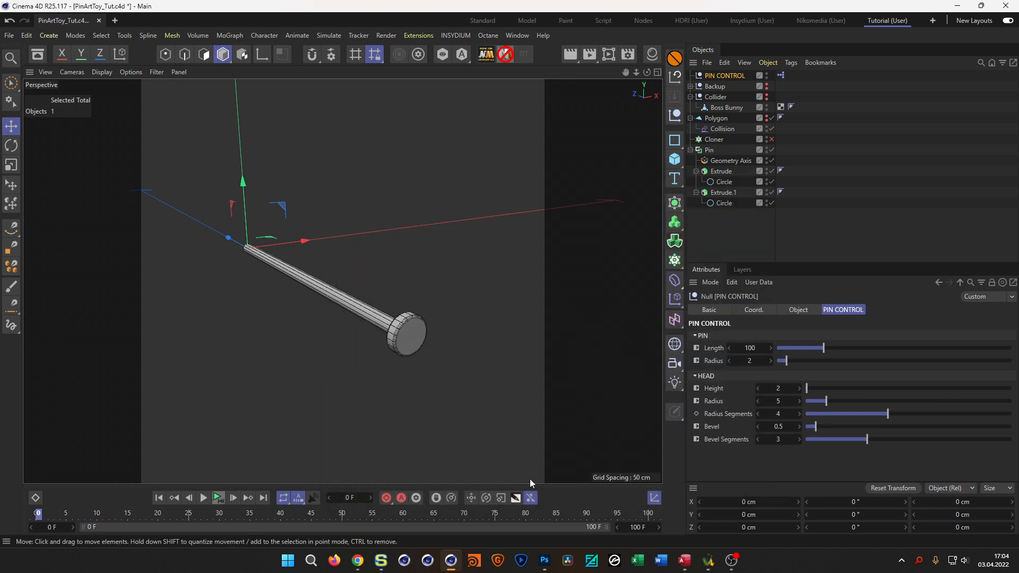
- Reopen PIN CONTROL's XPresso graph and move the lower Extrude.1 node down to make room below the head's Circle node
click(781, 76)
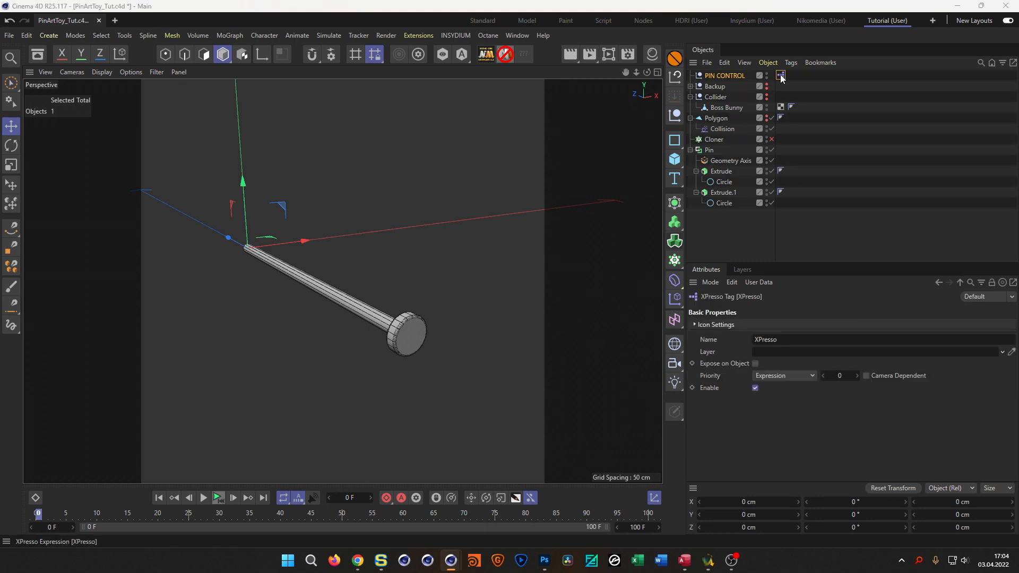
click(821, 21)
click(884, 23)
click(813, 78)
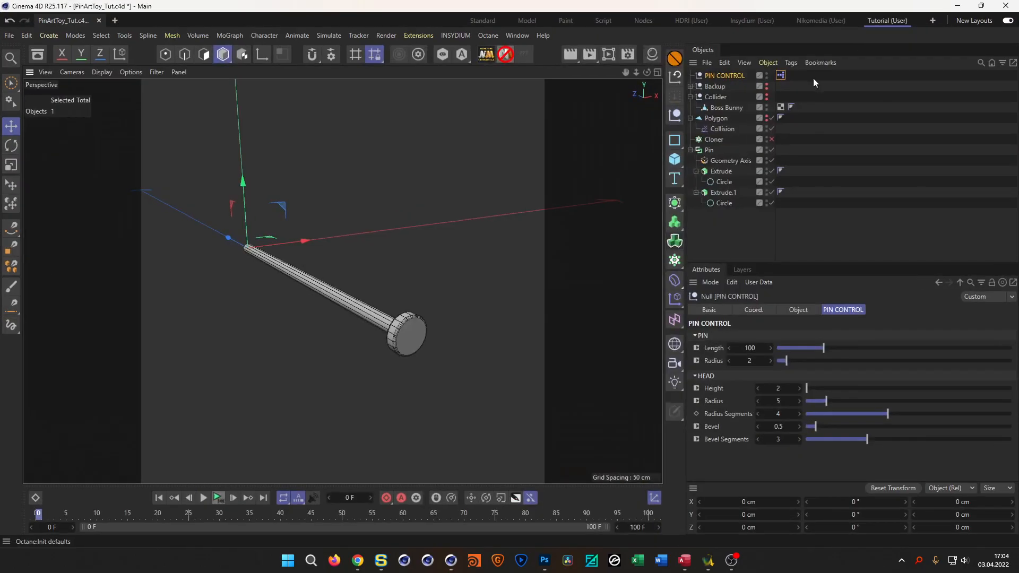
double_click(780, 75)
drag(858, 67, 316, 165)
drag(595, 192, 593, 188)
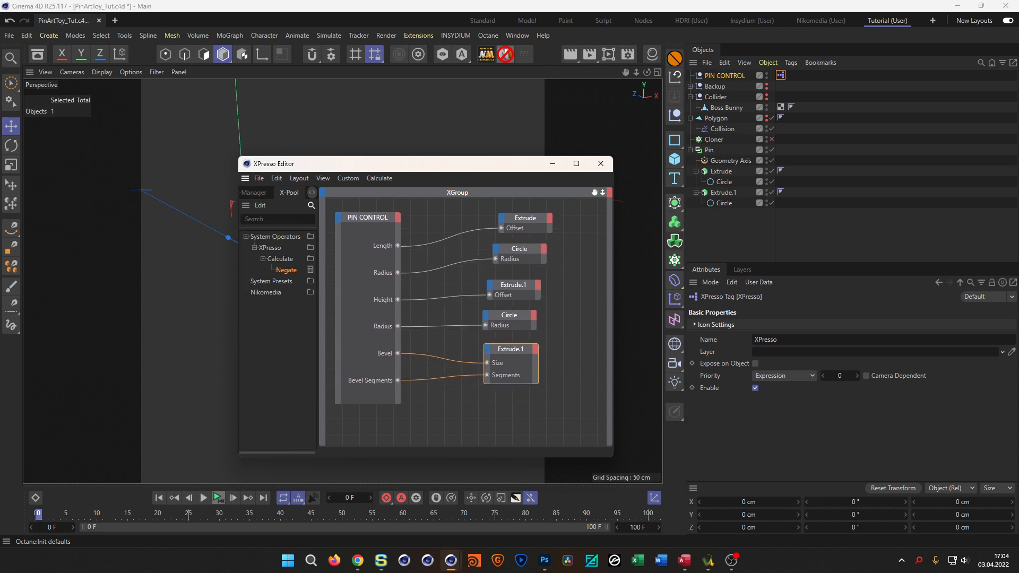
drag(514, 352, 516, 404)
click(511, 315)
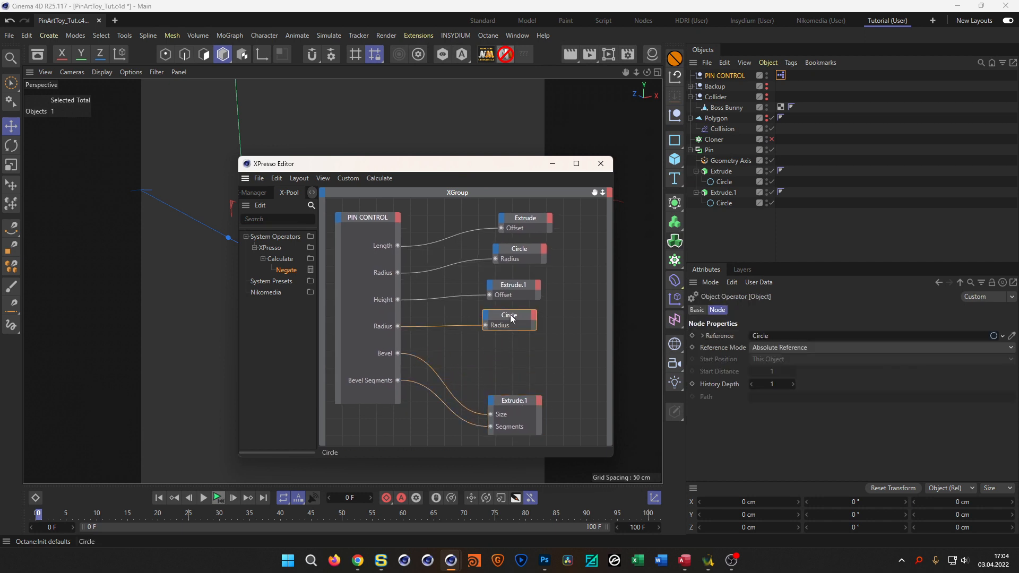
- Expose the head Circle's intermediate points Number as an input port on its XPresso node
click(726, 202)
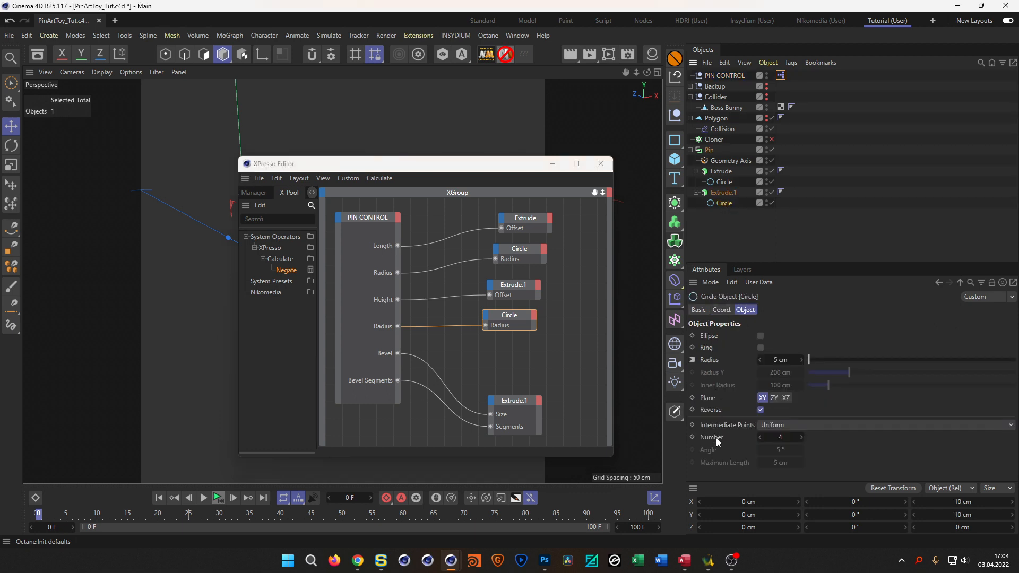
drag(716, 438, 521, 319)
click(512, 333)
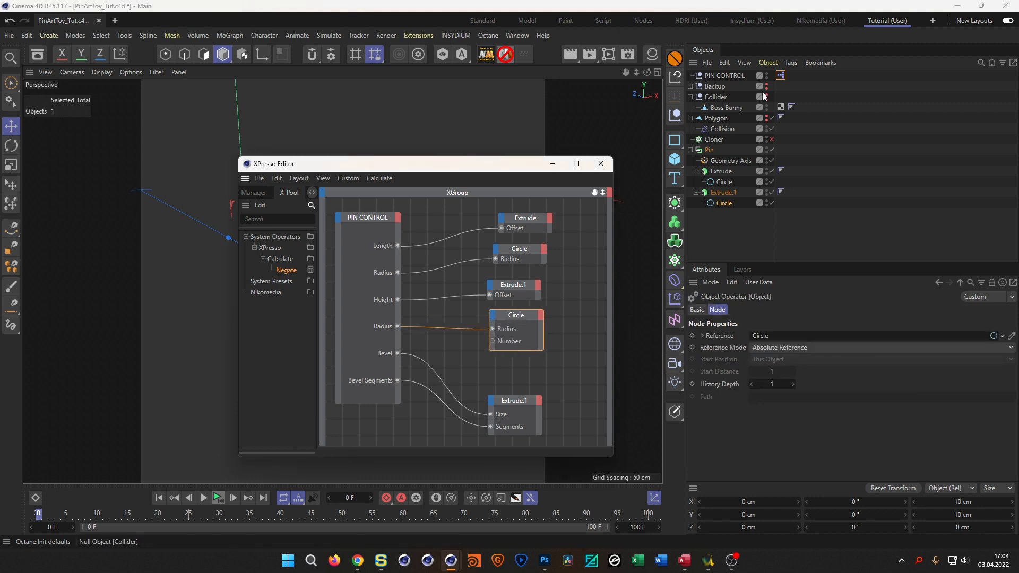
- Add Radius Segments as a PIN CONTROL output port and place it between the HEAD Radius and Bevel ports
click(730, 75)
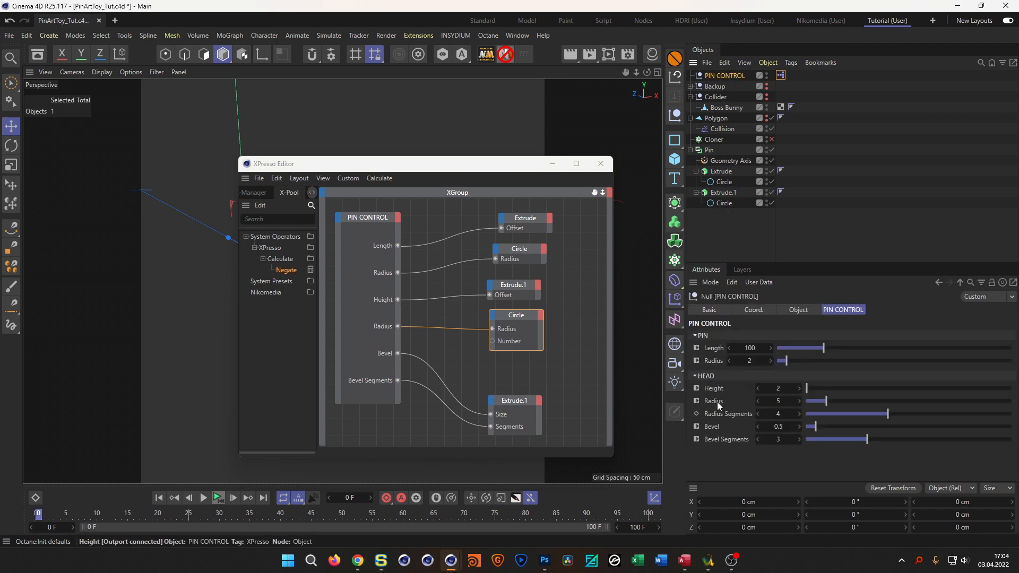
click(726, 412)
drag(510, 314, 401, 219)
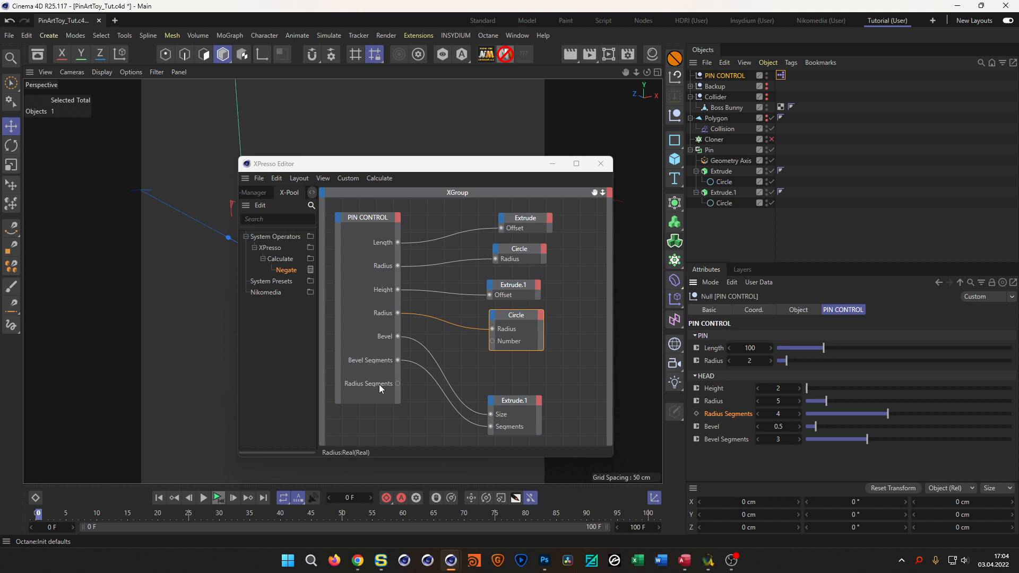
drag(382, 388, 389, 338)
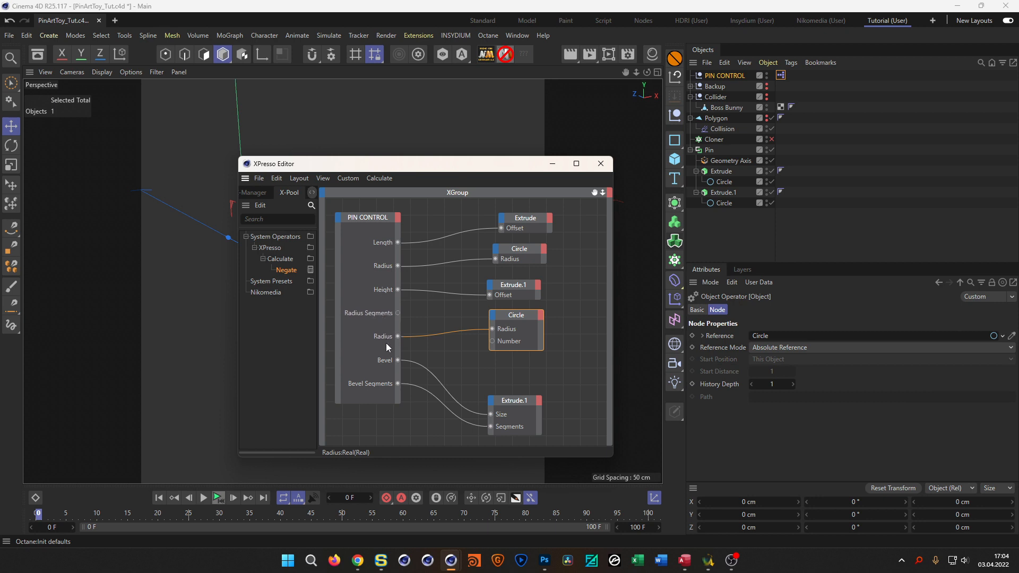
mouse_move(385, 314)
mouse_down()
mouse_move(387, 342)
mouse_move(387, 334)
mouse_up()
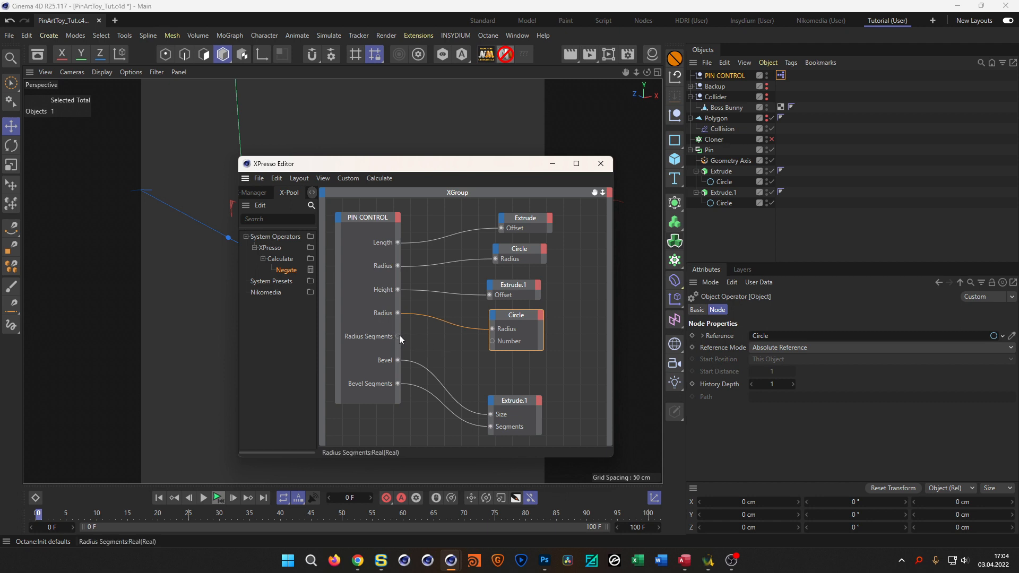
- Connect the Radius Segments output to the head Circle's Number input and move the lower Extrude.1 node up closer to it
drag(443, 345, 492, 342)
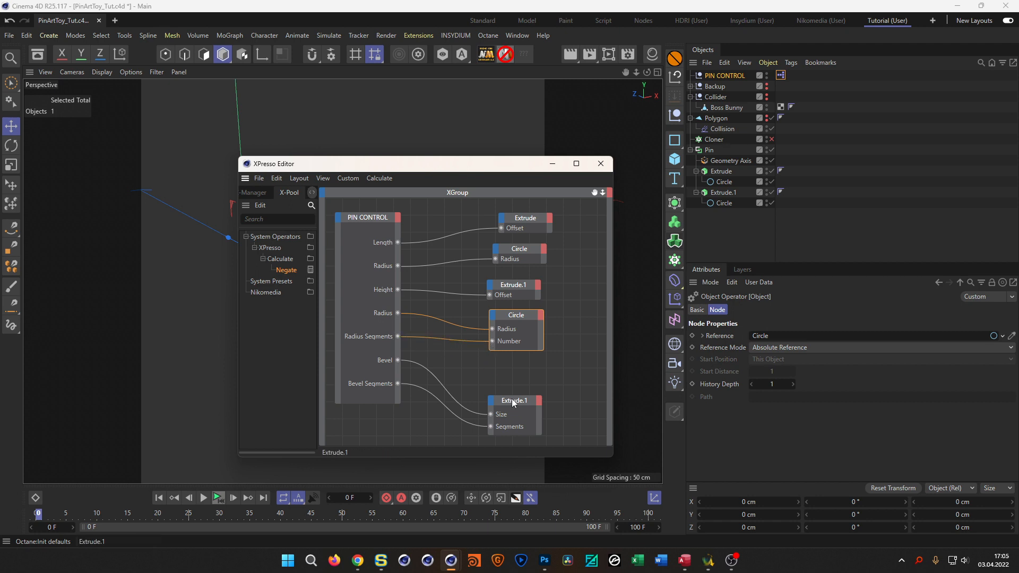
drag(512, 402, 512, 382)
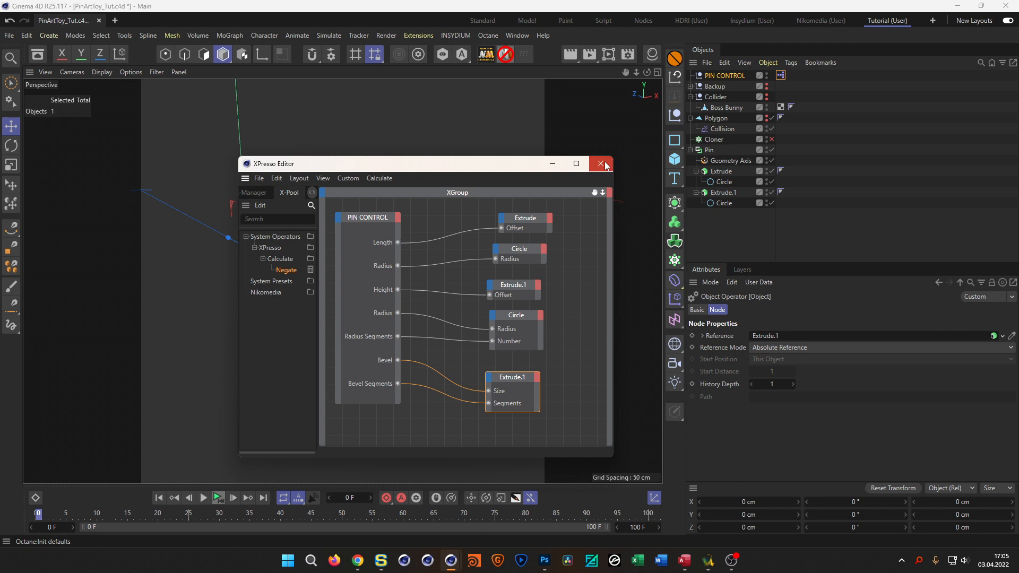
click(601, 163)
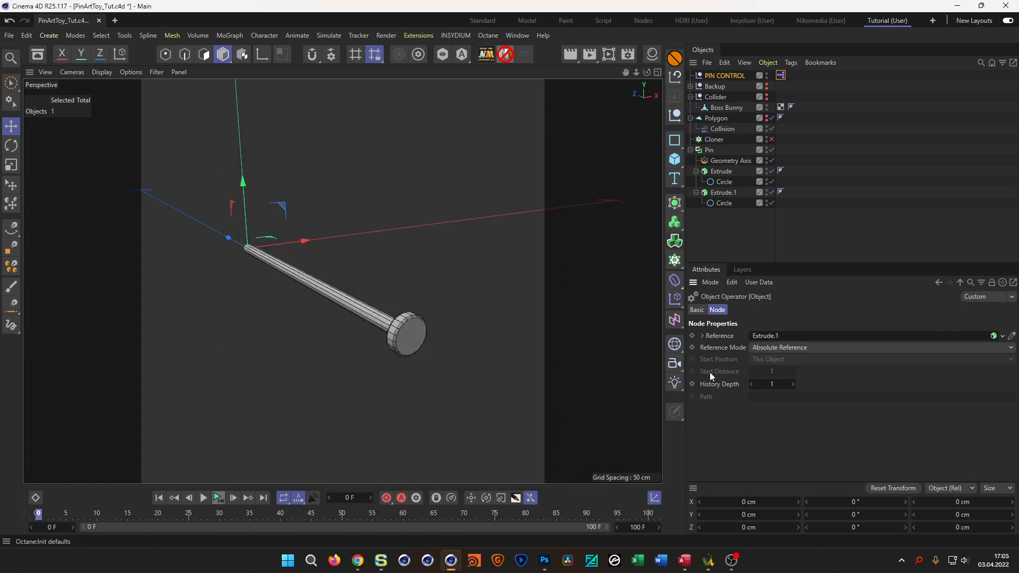
click(738, 75)
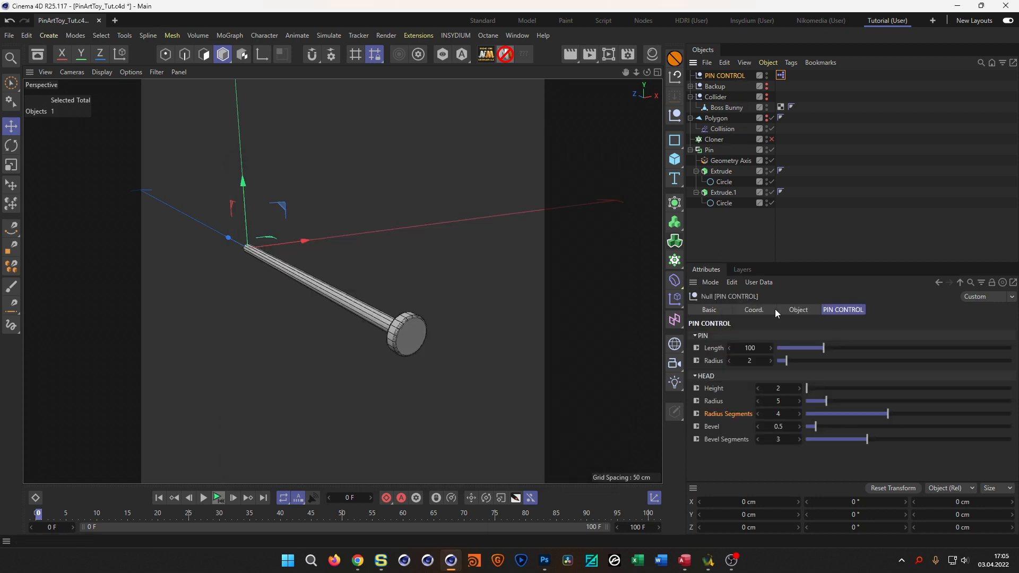
- Set the HEAD Radius Segments to 4 and the HEAD Radius to 5, and save the project
mouse_move(779, 402)
mouse_down()
mouse_move(802, 403)
mouse_move(775, 403)
mouse_move(796, 414)
mouse_move(784, 414)
mouse_up()
click(780, 416)
text(4)
key(Return)
click(778, 401)
text(5)
key(Return)
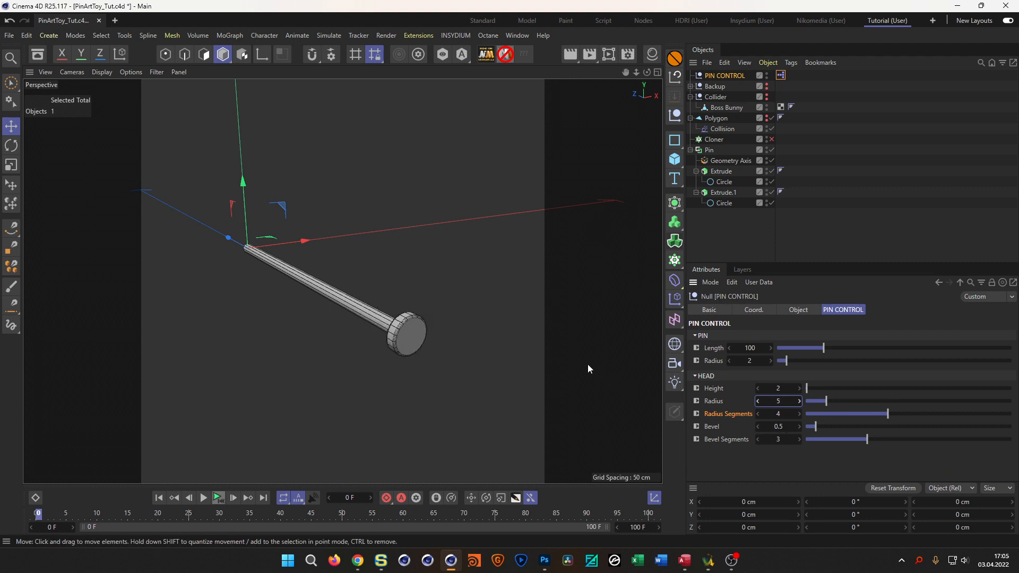
key(ctrl+s)
alt+drag(272, 248, 425, 260)
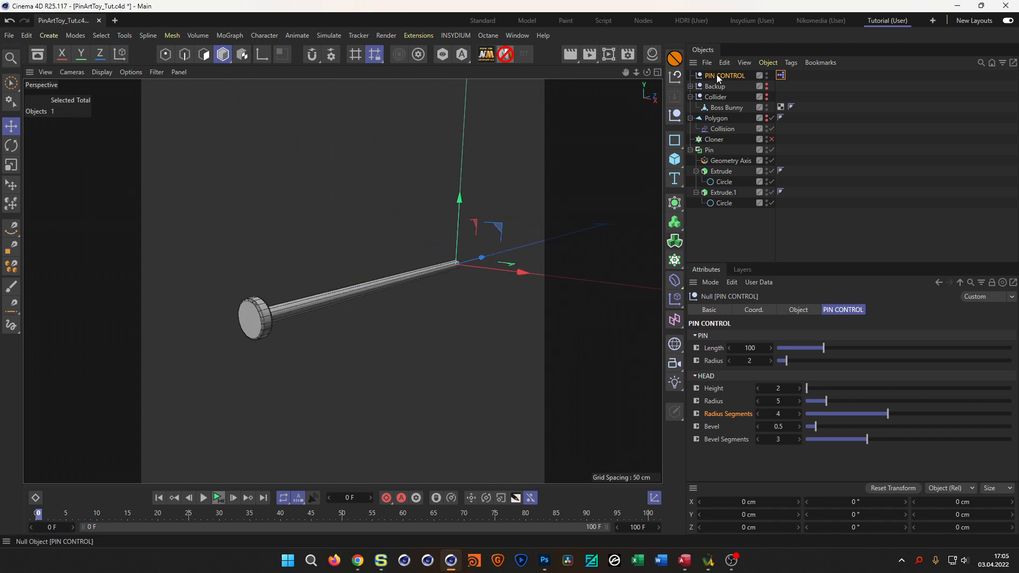
- Collapse the Pin hierarchy and make Pin a child of the Cloner
click(690, 150)
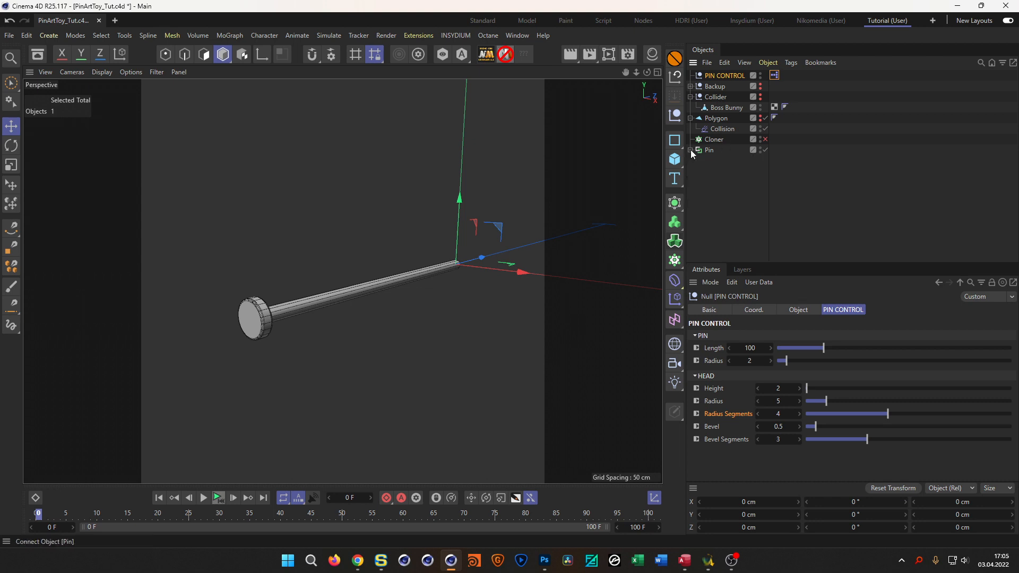
click(708, 150)
drag(716, 140, 716, 141)
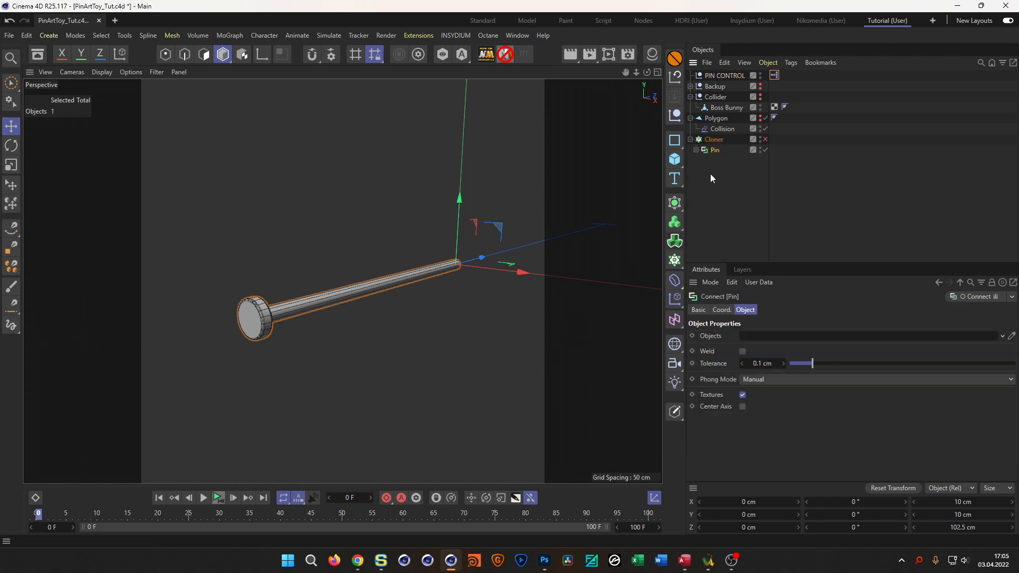
- Enable the Cloner so the pins are distributed over the polygon grid
scroll(371, 287, down, 5)
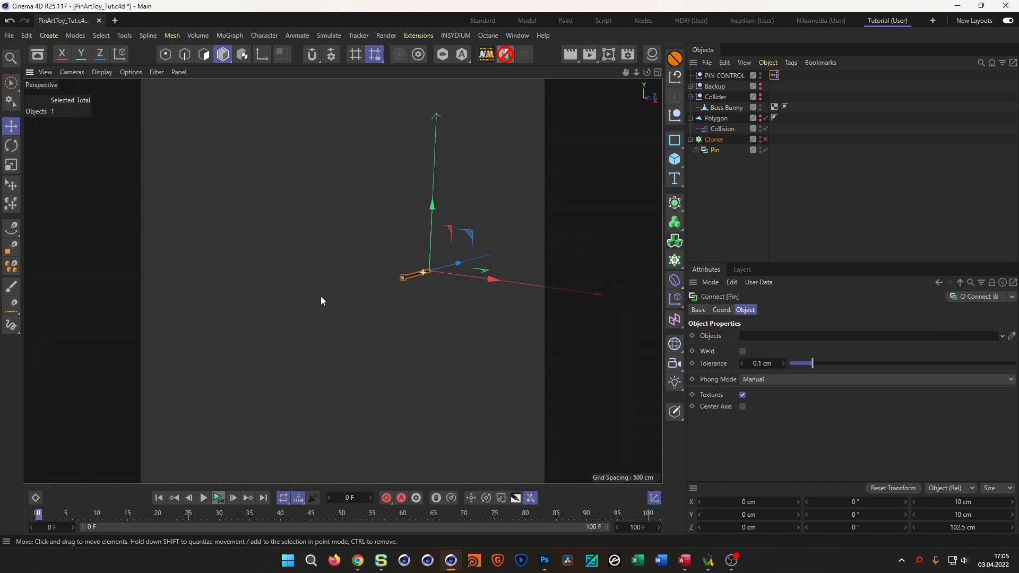
scroll(380, 297, up, 2)
scroll(387, 305, up, 1)
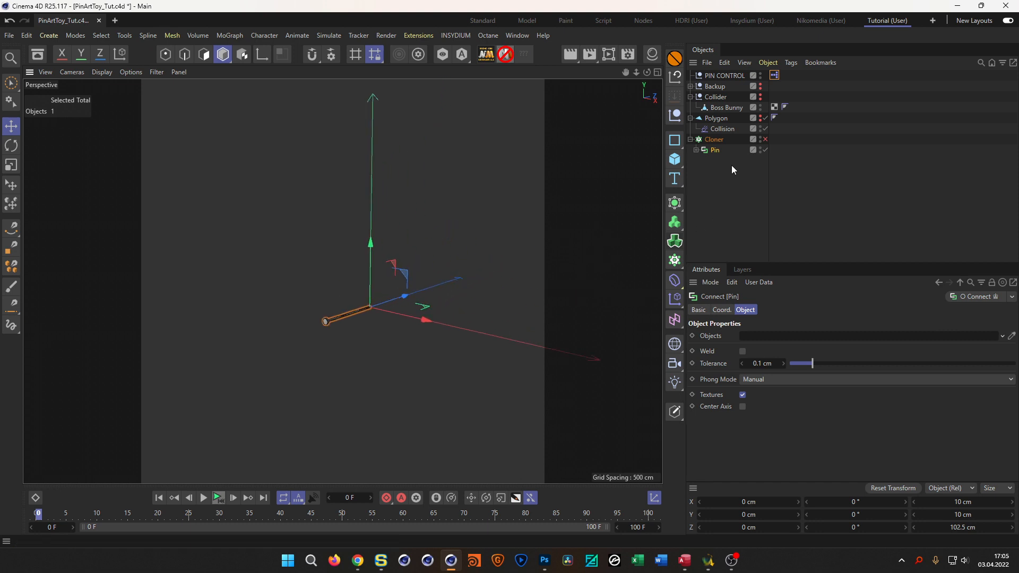
click(766, 140)
alt+right_drag(480, 163, 516, 162)
alt+drag(418, 232, 419, 216)
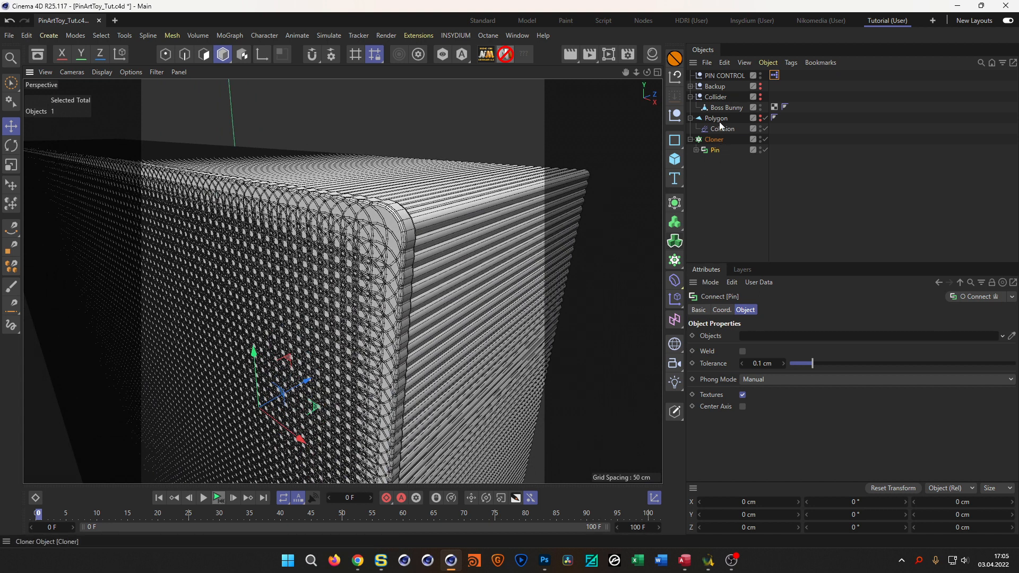
- Set PIN CONTROL's PIN Radius to 1 and its HEAD Radius to 3
click(724, 75)
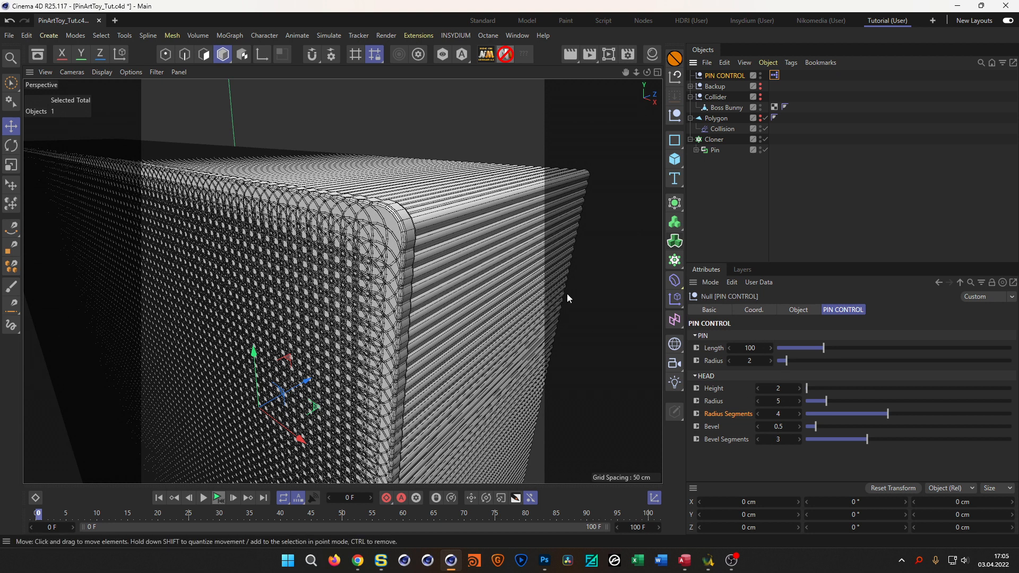
click(779, 402)
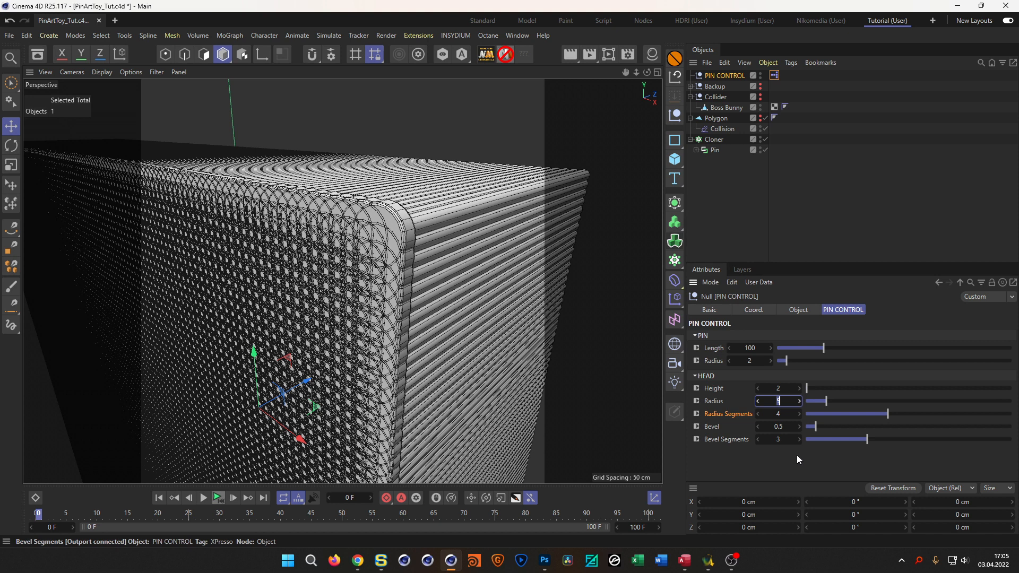
click(750, 361)
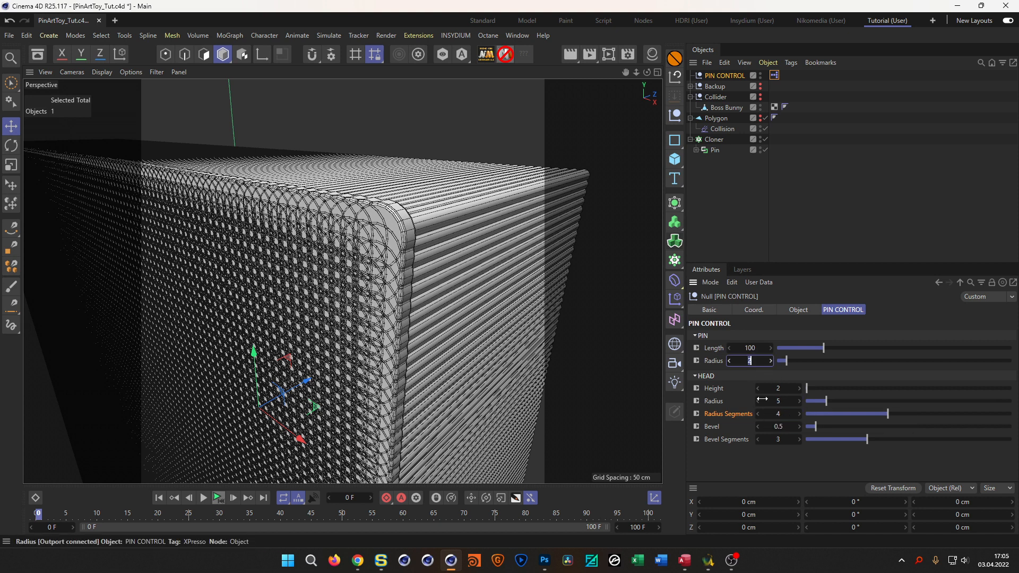
key(Return)
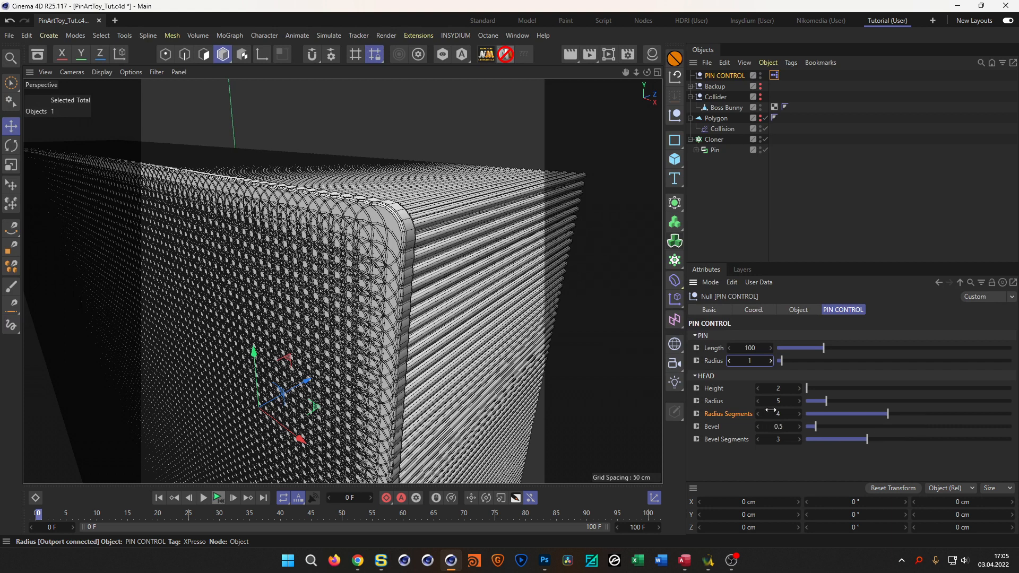
click(779, 403)
text(3)
key(Return)
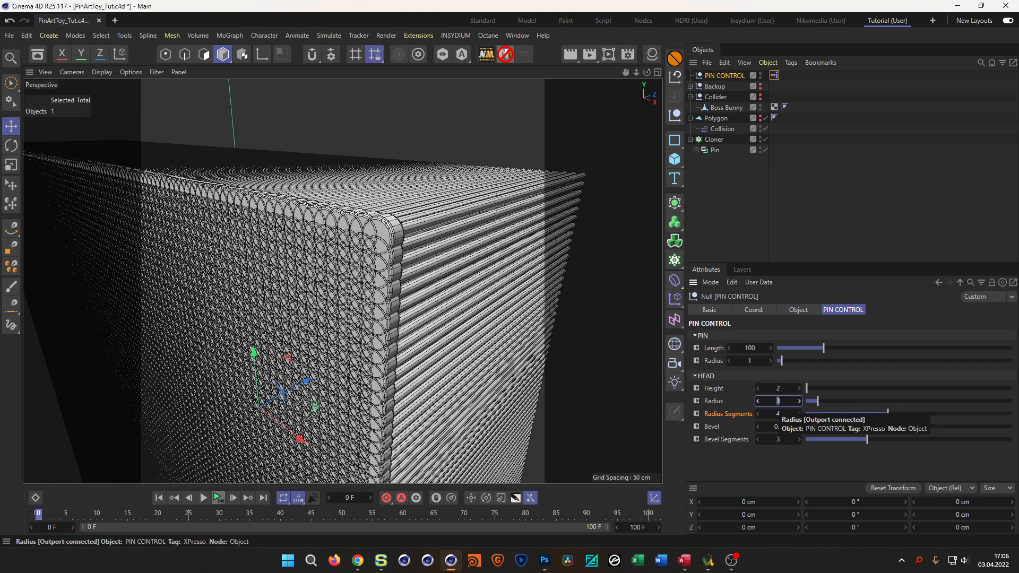
- Set the Polygon object's Segments to 100 to widen the spacing between the cloned pins
click(716, 117)
click(759, 361)
text(10)
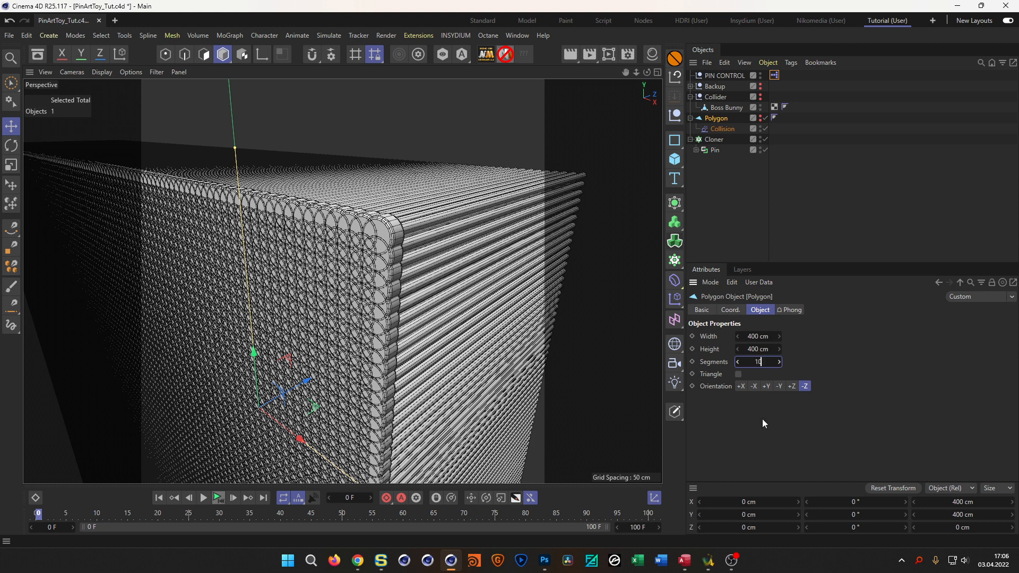
text(0)
key(Return)
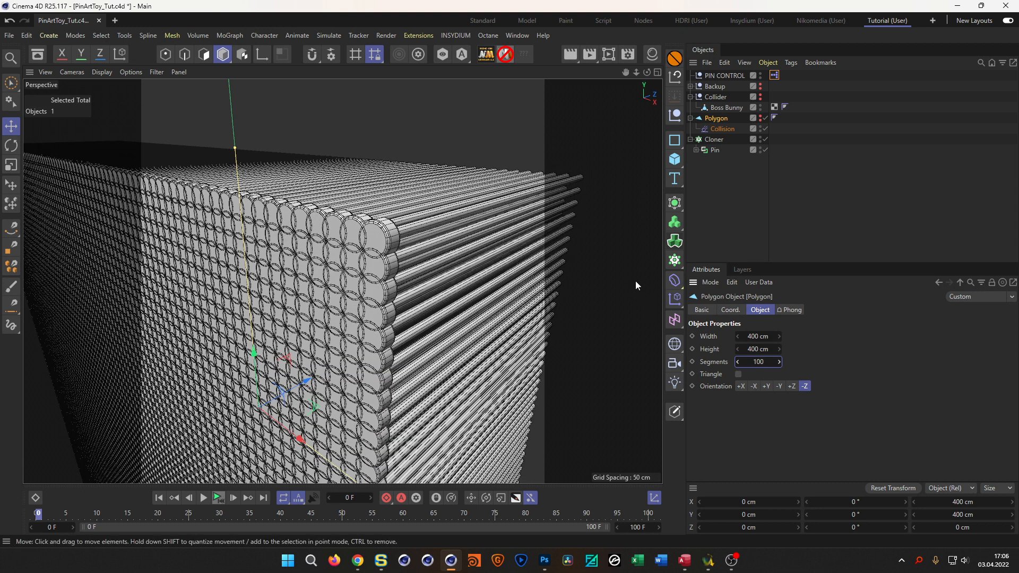
- Reduce the HEAD Radius in PIN CONTROL to 2 so neighbouring pin heads stop overlapping
click(722, 76)
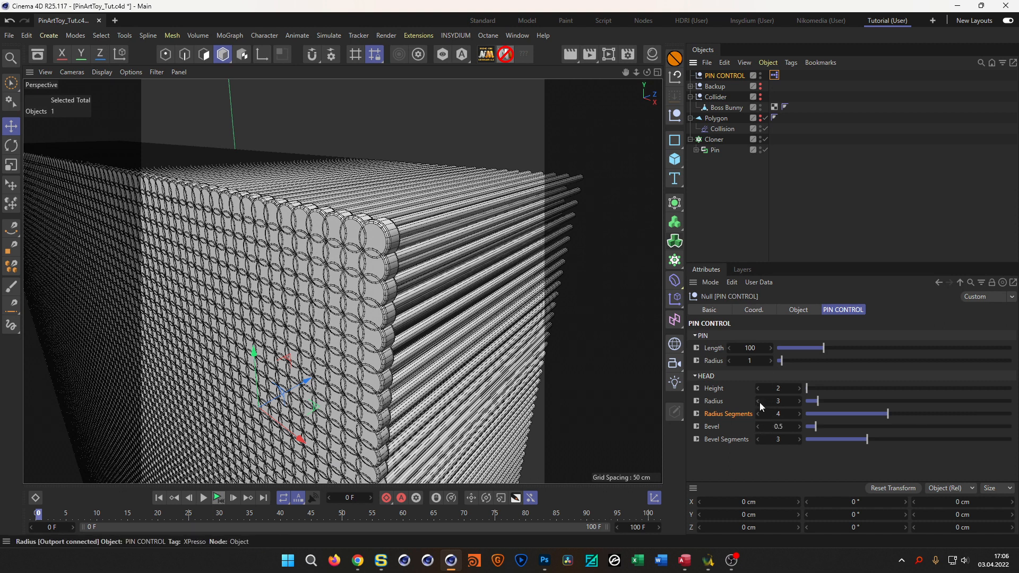
drag(758, 403, 759, 405)
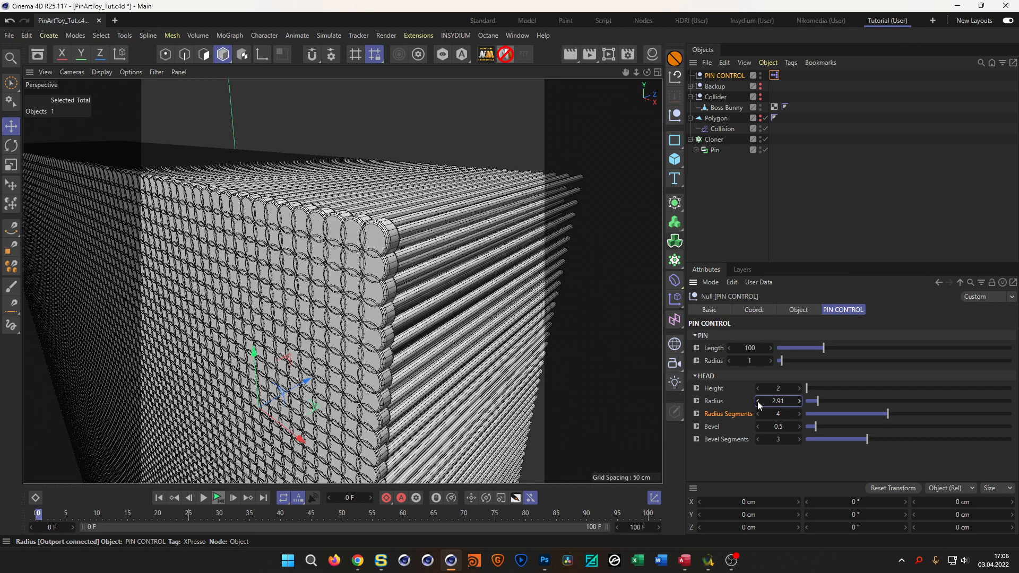
click(775, 401)
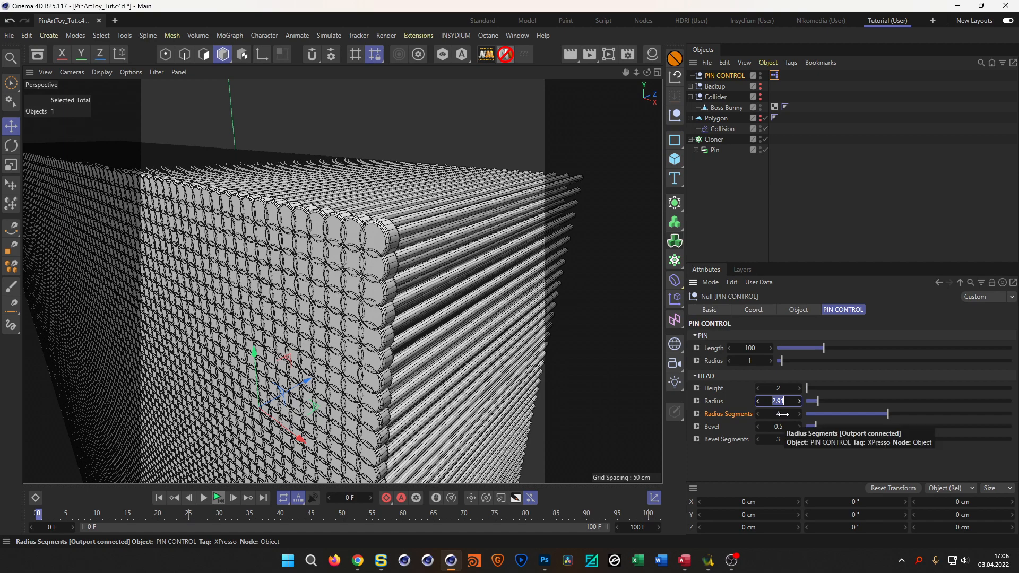
text(2)
key(Return)
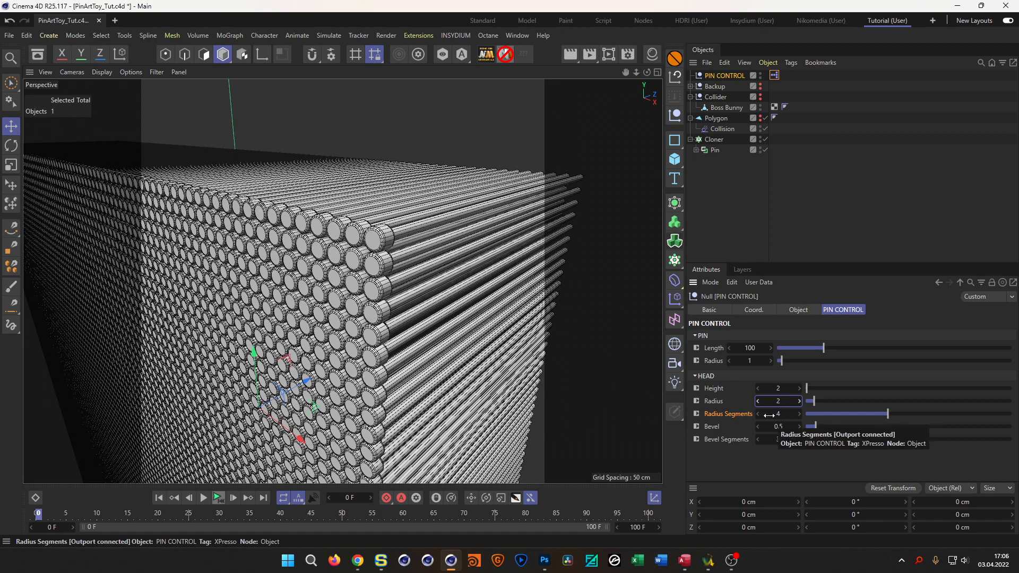
scroll(416, 226, up, 5)
mouse_move(401, 253)
alt+mouse_down()
mouse_move(362, 288)
mouse_move(399, 249)
mouse_move(408, 260)
alt+mouse_up()
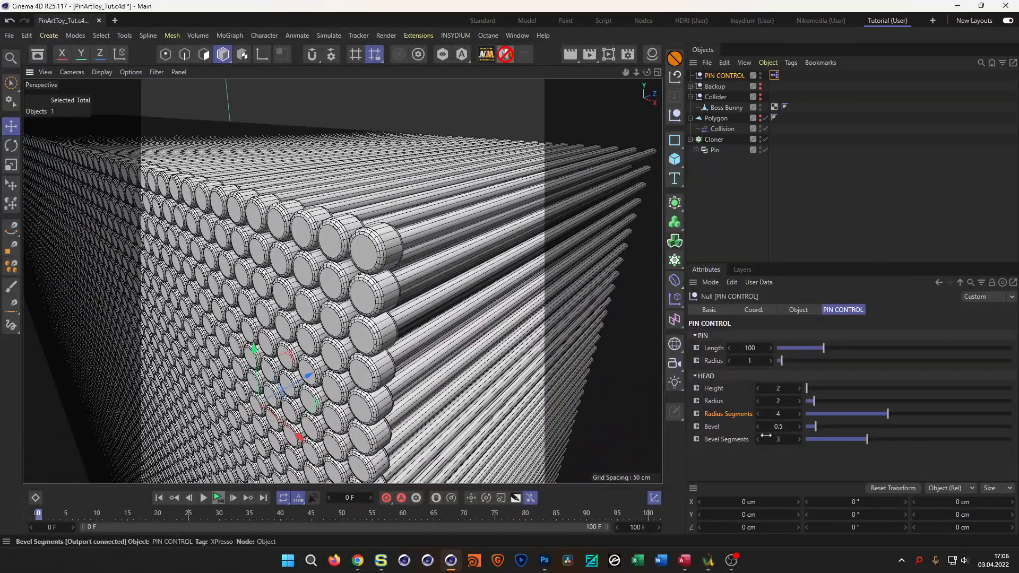
- Thin the pin shafts by setting the PIN Radius to 0.8
click(754, 360)
text(0.5)
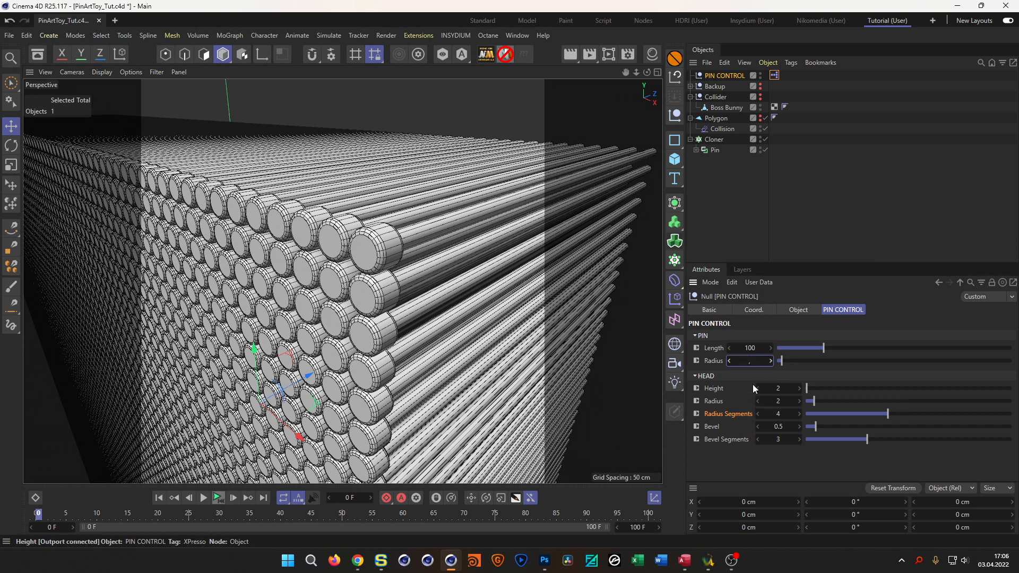
key(Return)
mouse_move(430, 233)
alt+mouse_down()
mouse_move(466, 232)
mouse_move(439, 237)
alt+mouse_up()
click(752, 361)
key(BackSpace)
text(0.8)
key(Return)
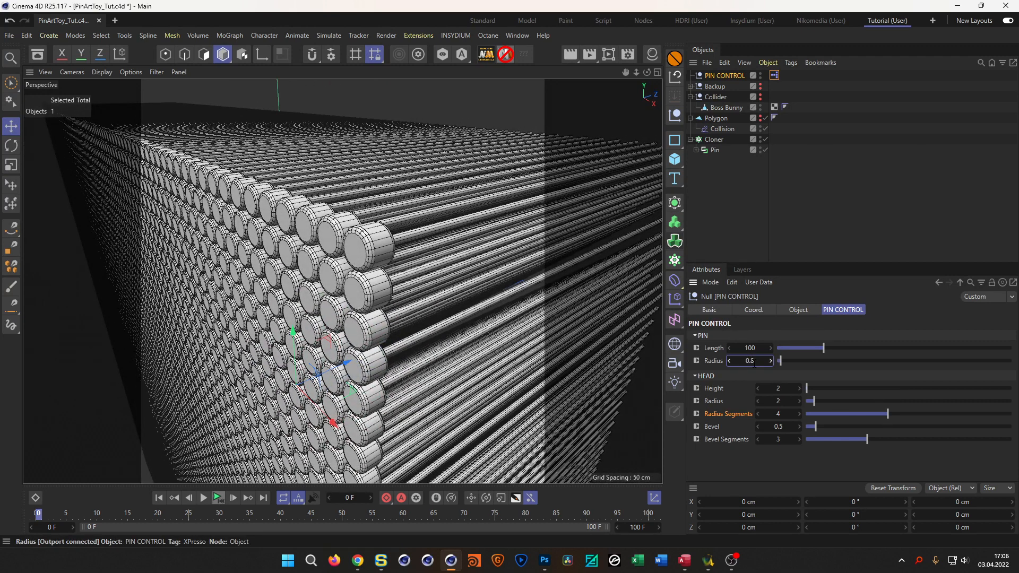
- Flatten the pin heads by lowering the HEAD Height to 0.2
alt+drag(395, 240, 370, 274)
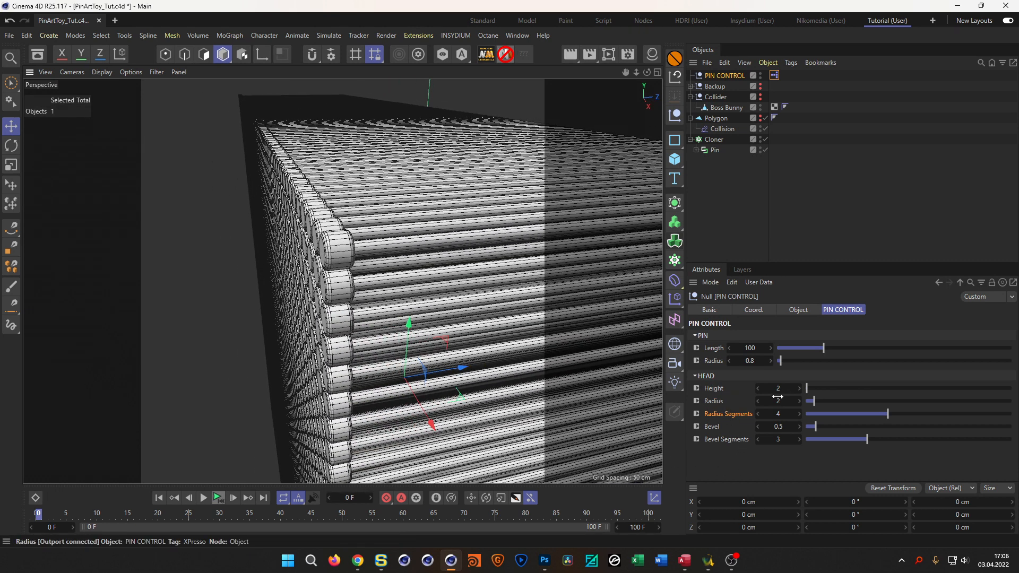
click(758, 389)
click(758, 389)
drag(758, 389, 759, 389)
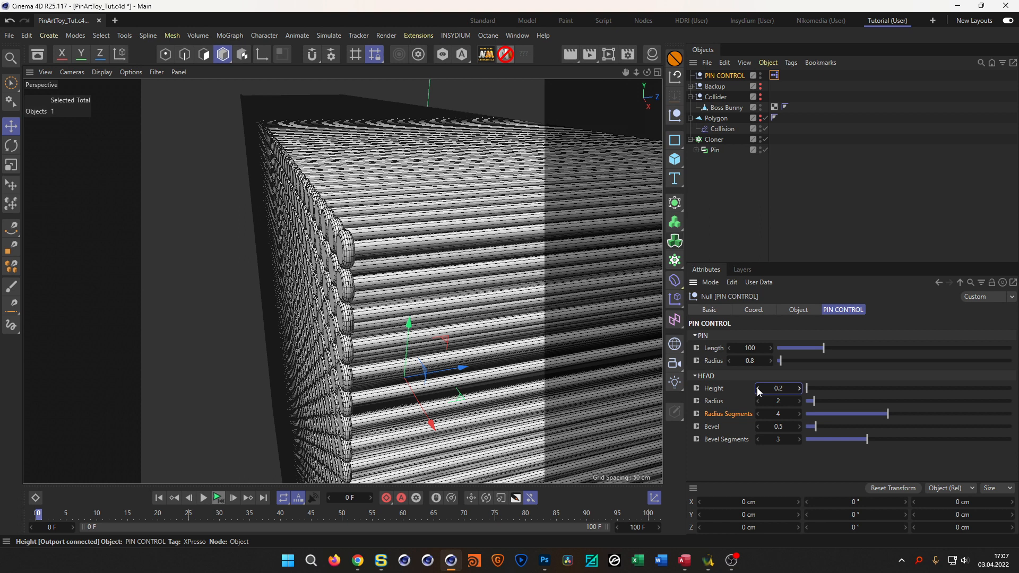
click(800, 389)
click(800, 389)
click(800, 389)
click(800, 391)
click(800, 391)
click(801, 391)
click(800, 391)
click(759, 390)
click(758, 390)
click(758, 390)
click(759, 390)
click(759, 389)
click(758, 390)
click(758, 389)
click(759, 390)
click(758, 389)
click(758, 389)
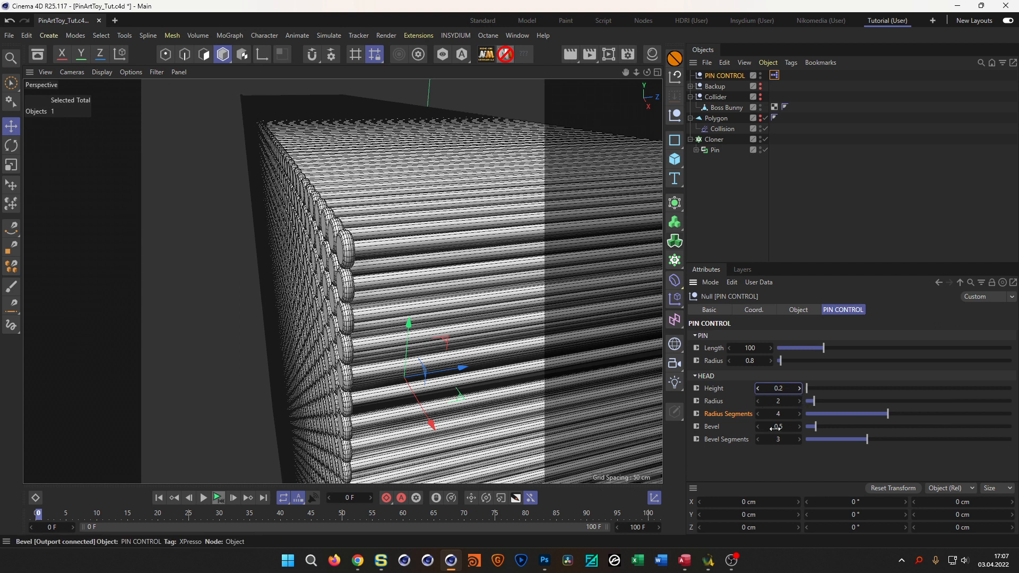
- Increase the HEAD Bevel to 2 to round the pin heads into spheres
click(800, 427)
click(800, 427)
click(800, 428)
click(800, 427)
click(800, 427)
click(801, 428)
click(800, 428)
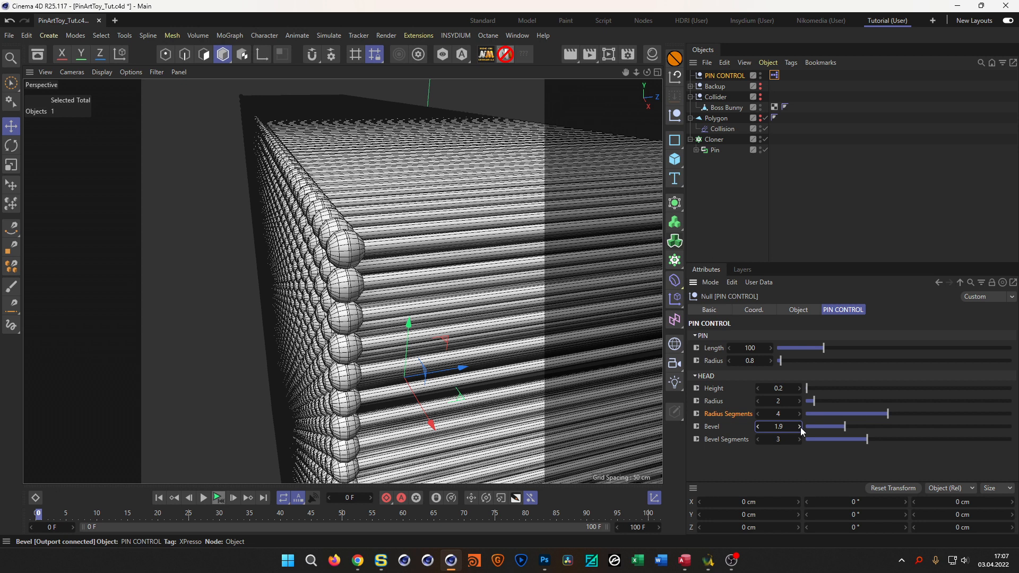
click(801, 428)
- Raise the HEAD Bevel Segments to 7 and the HEAD Height to 0.4
click(800, 439)
click(799, 440)
click(800, 440)
click(800, 440)
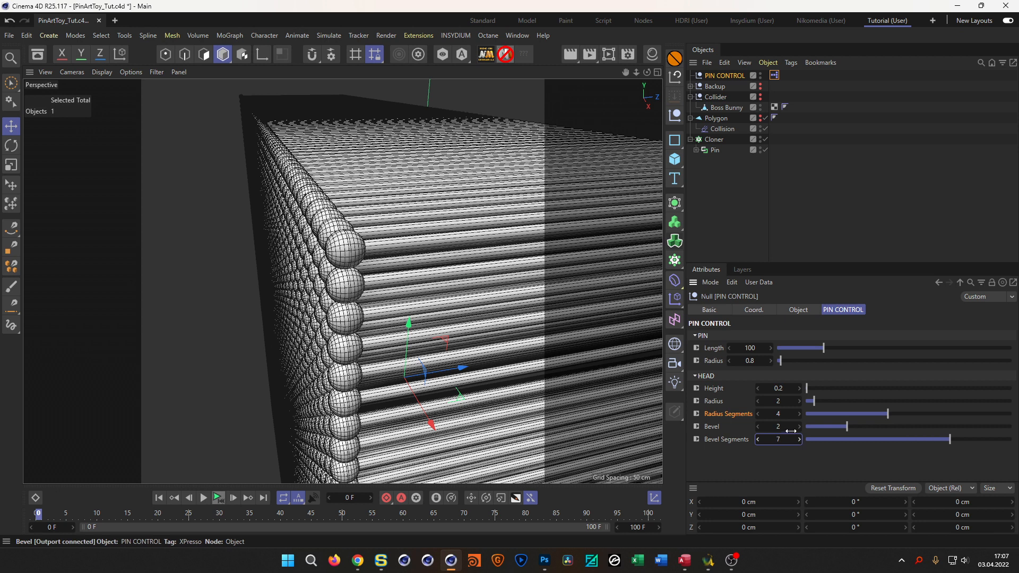
click(801, 387)
click(801, 387)
- Switch the viewport to Gouraud Shading without wireframe lines and save the project
alt+drag(357, 257, 459, 259)
scroll(327, 298, down, 5)
alt+drag(423, 328, 424, 262)
key(n)
key(a)
mouse_move(403, 206)
alt+mouse_down()
mouse_move(420, 250)
mouse_move(453, 164)
mouse_move(493, 188)
mouse_move(403, 186)
alt+mouse_up()
key(ctrl+s)
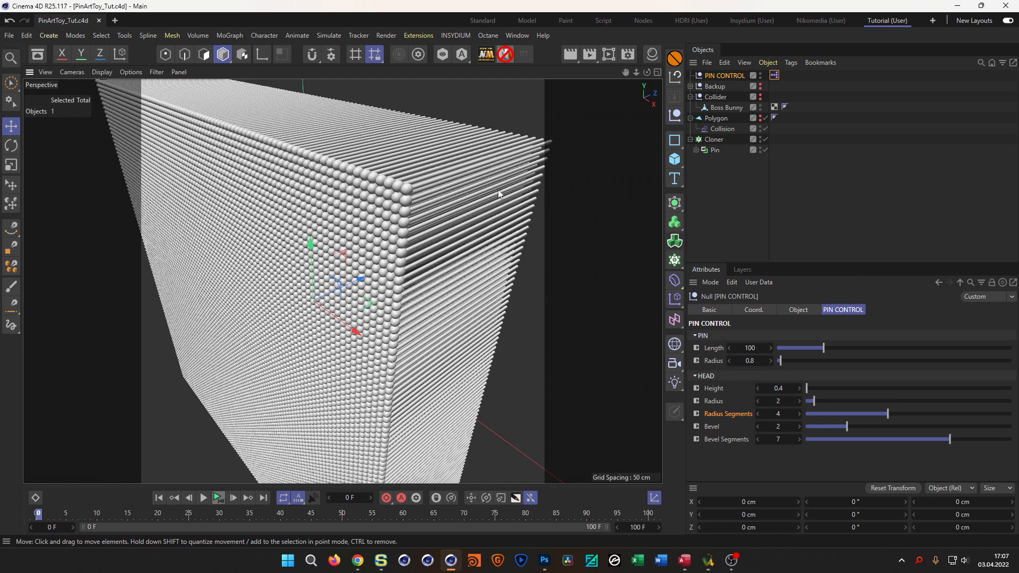
- Make the Collider visible in the viewport and move it along Z into the pins, to about -88.4 cm
alt+drag(500, 195, 501, 248)
scroll(502, 247, down, 5)
alt+drag(421, 297, 491, 234)
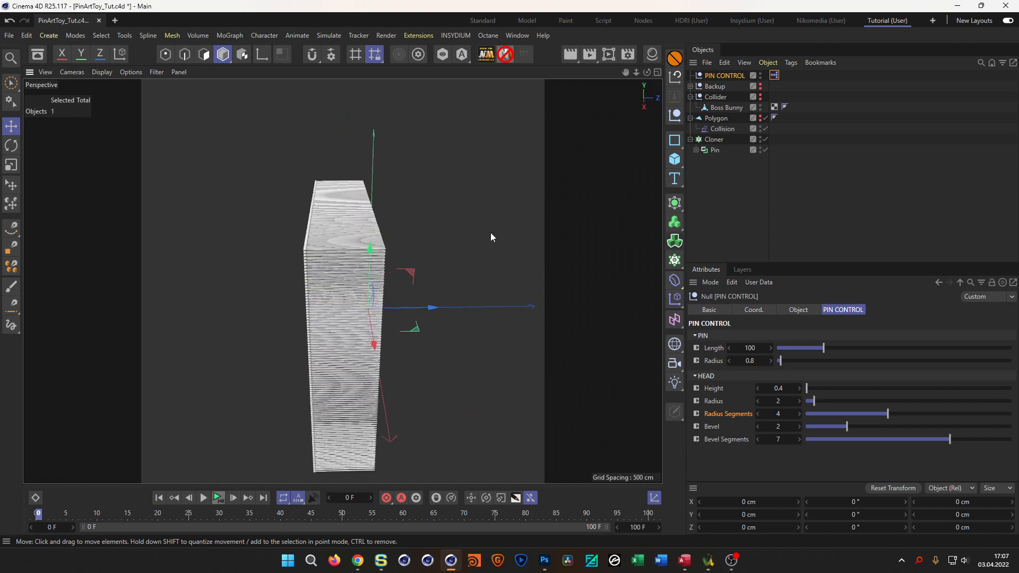
click(761, 96)
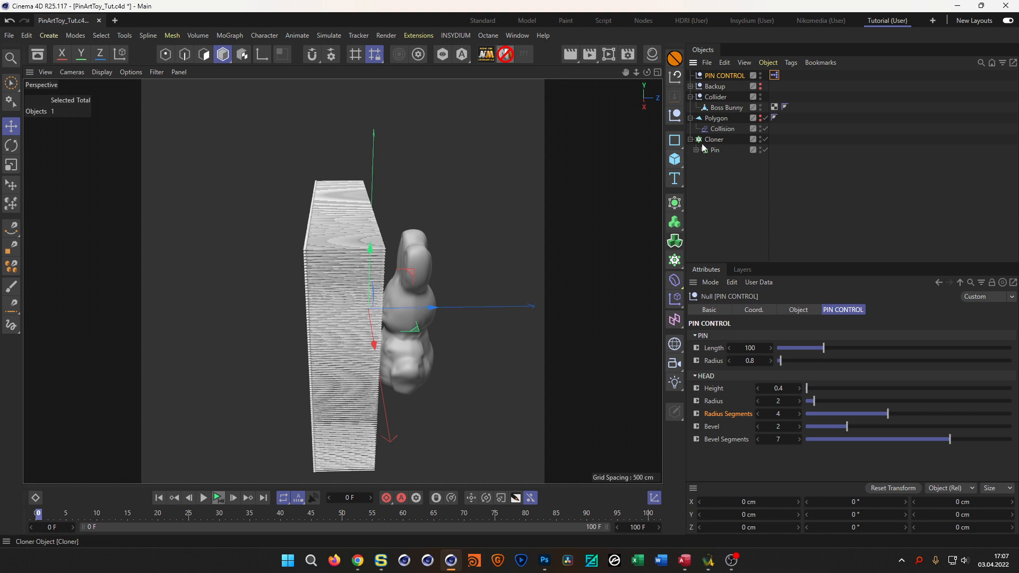
click(716, 97)
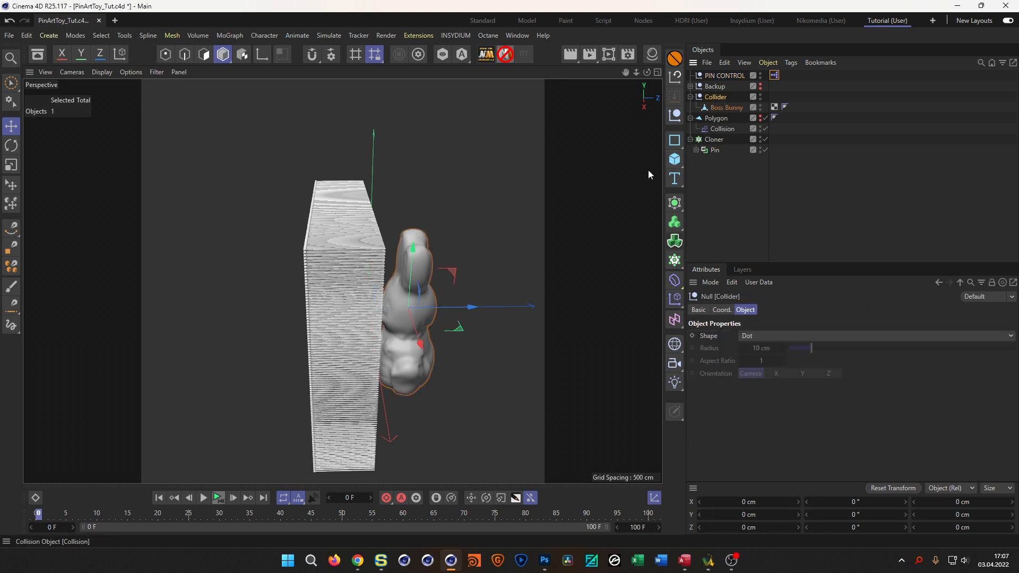
drag(475, 308, 423, 309)
- Examine the bunny's impression in the pin wall from several angles, up close and from a distance
alt+drag(321, 282, 409, 306)
alt+right_drag(225, 268, 288, 267)
alt+drag(288, 266, 377, 211)
alt+right_drag(377, 211, 326, 257)
alt+drag(325, 256, 340, 272)
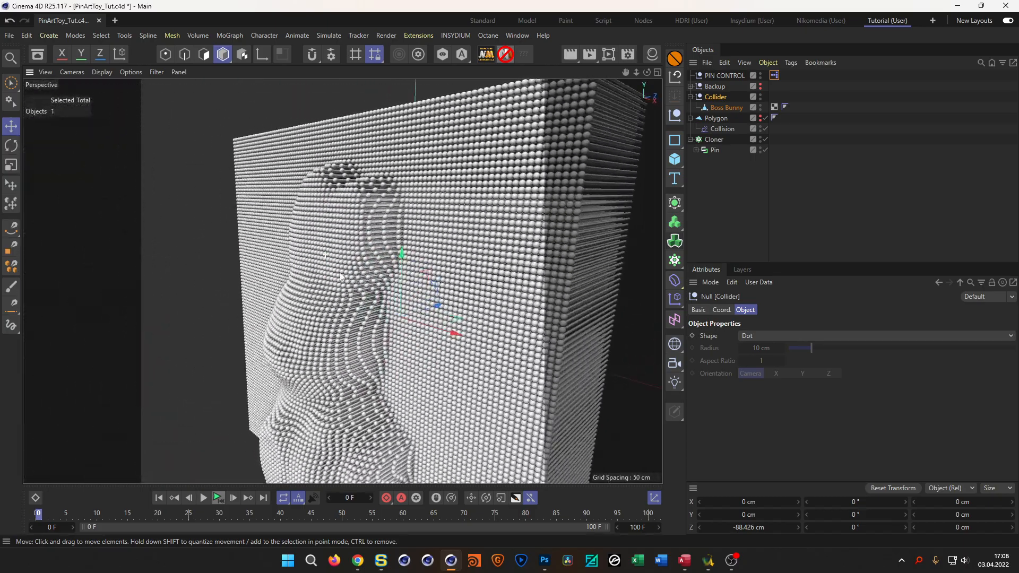
alt+right_drag(340, 273, 267, 292)
alt+drag(267, 292, 372, 258)
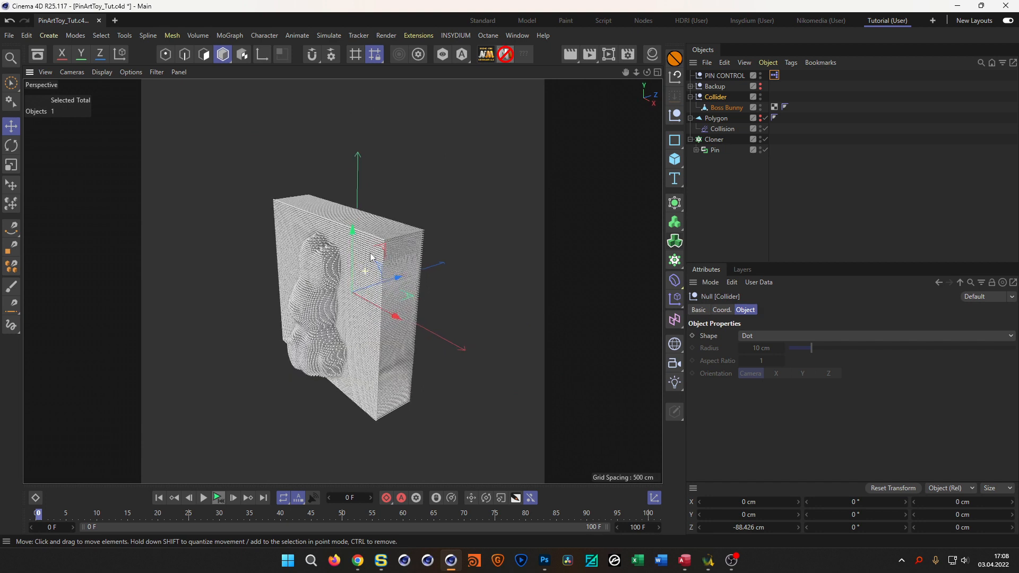
- Switch to Chrome to view the pin art toy image results as reference, and return to Cinema 4D
click(359, 562)
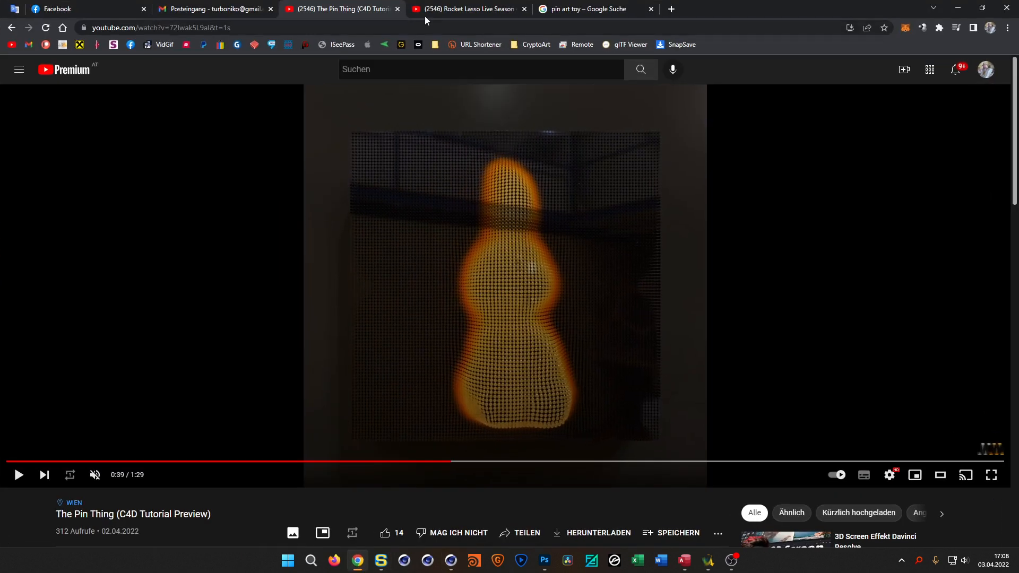
click(584, 10)
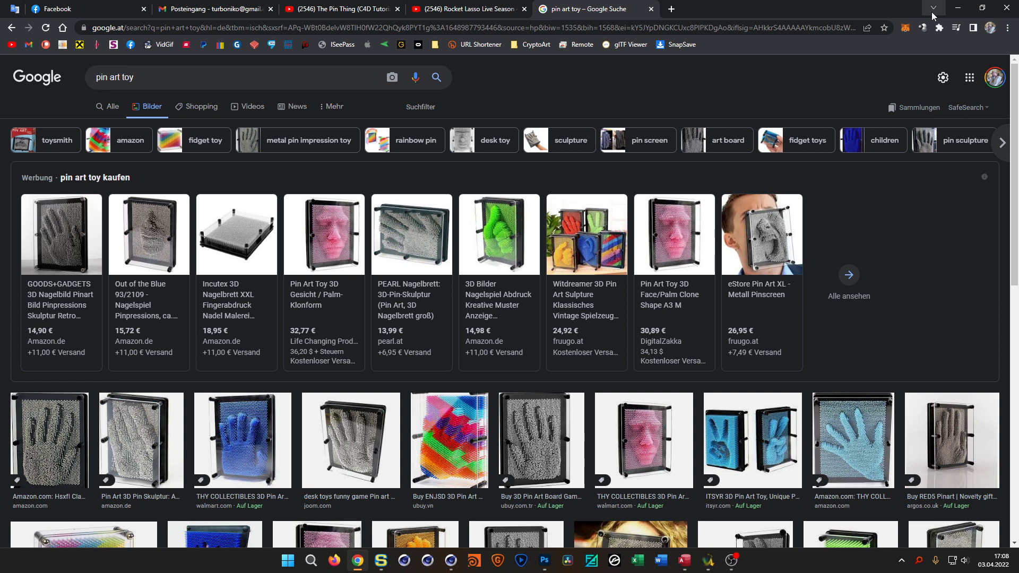
click(958, 7)
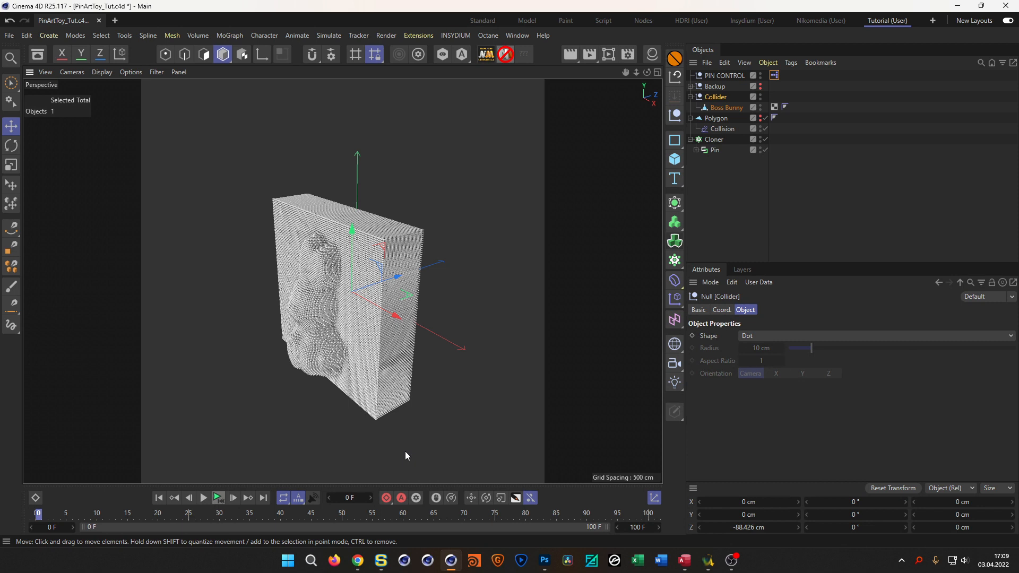
- Add a cube and, in the Top view, flatten it and move it along Z to -50 cm, inside the pin block
alt+right_drag(369, 271, 398, 268)
alt+drag(398, 267, 387, 285)
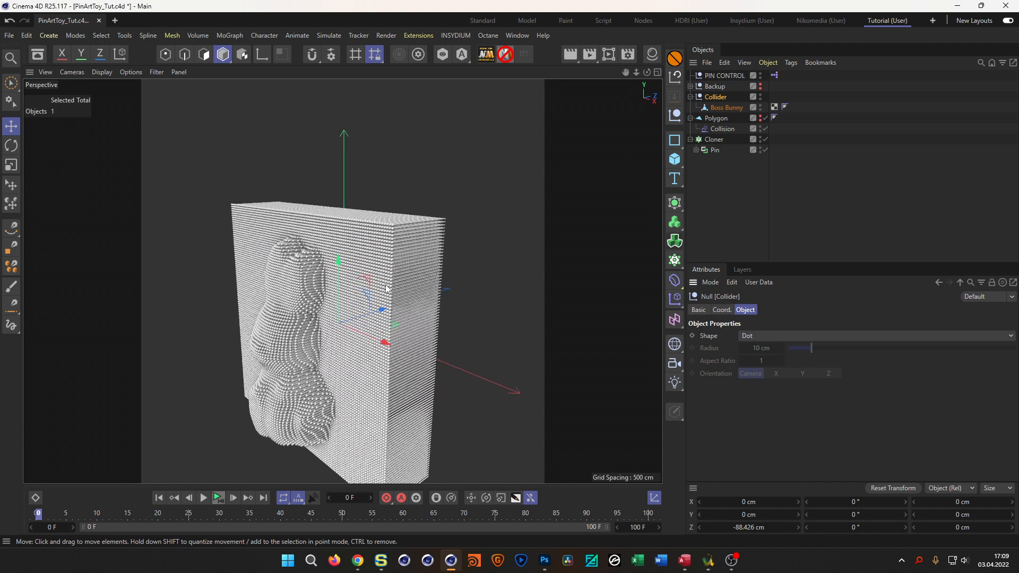
alt+middle_drag(387, 285, 380, 255)
alt+drag(380, 255, 403, 239)
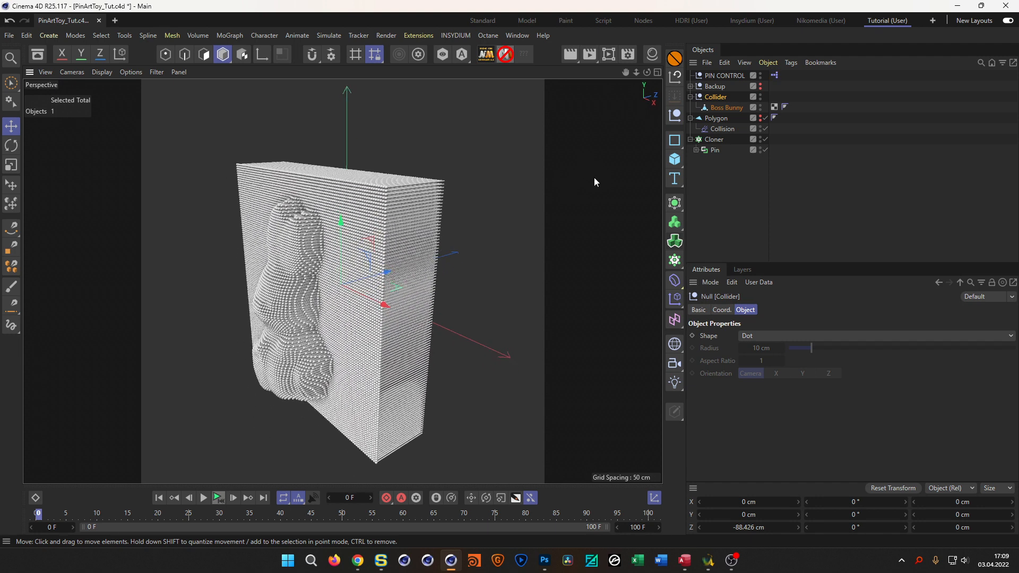
click(671, 161)
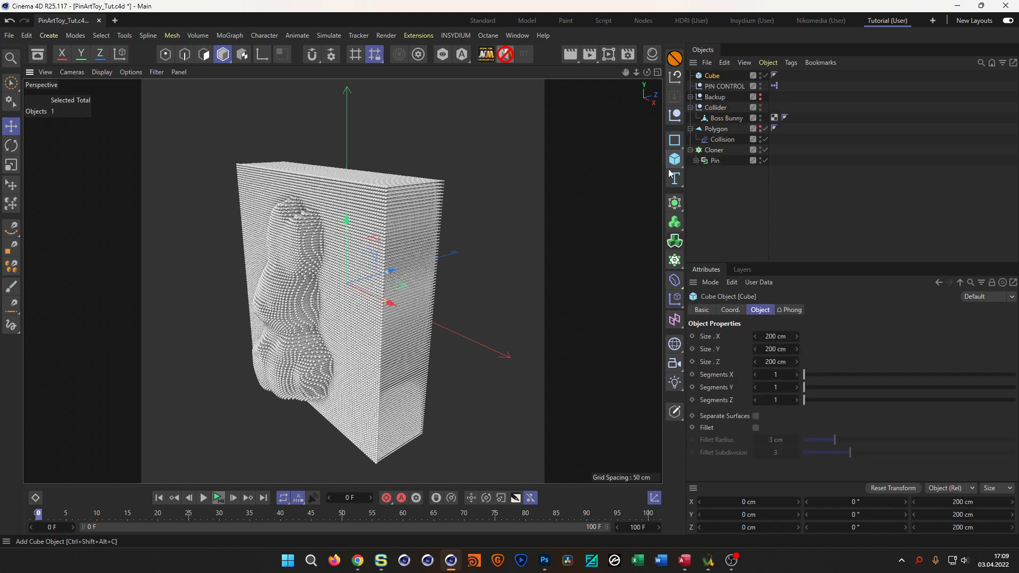
middle_click(529, 263)
middle_click(466, 233)
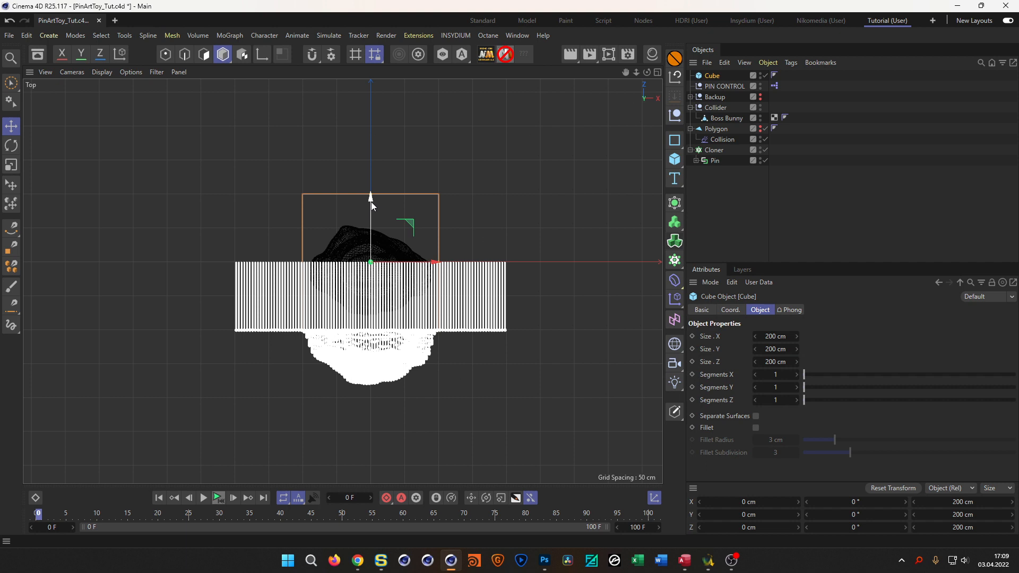
drag(372, 196, 363, 292)
key(ctrl+z)
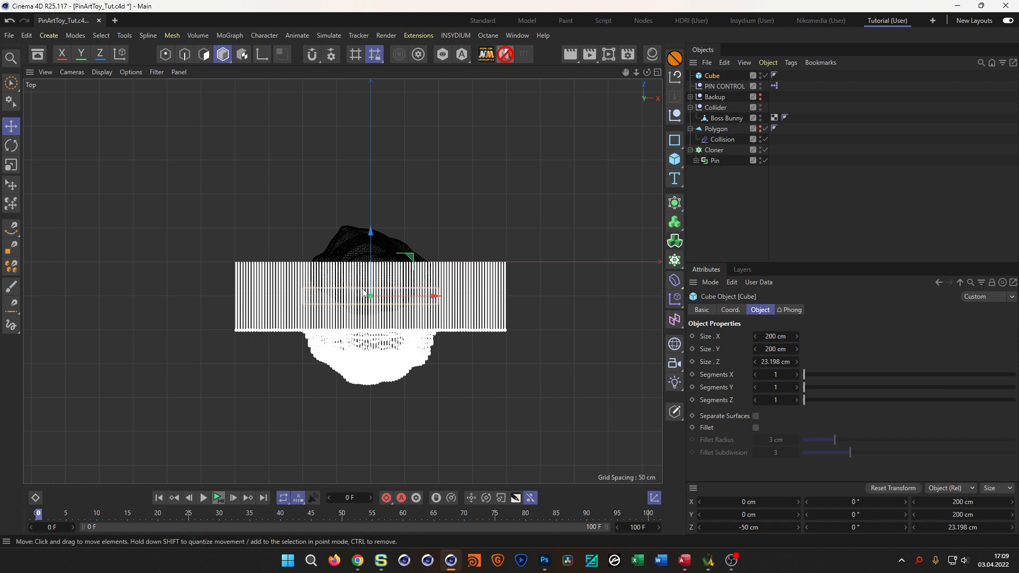
- Set the cube's Z size to 20 cm
double_click(776, 362)
text(20)
key(Return)
- Set the cube's X and Y sizes to 400 cm each
double_click(776, 336)
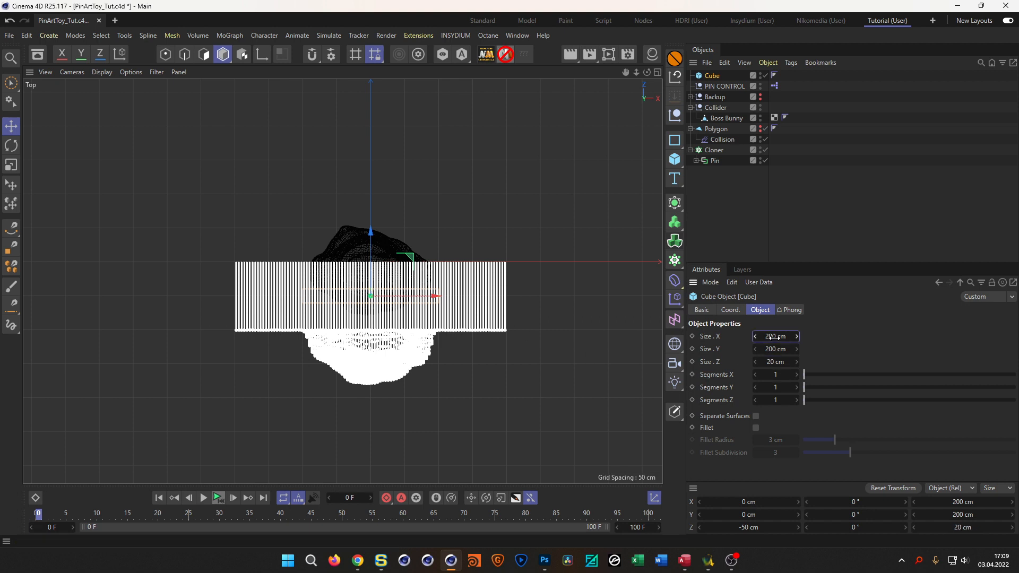
text(400)
key(Tab)
text(400)
key(Return)
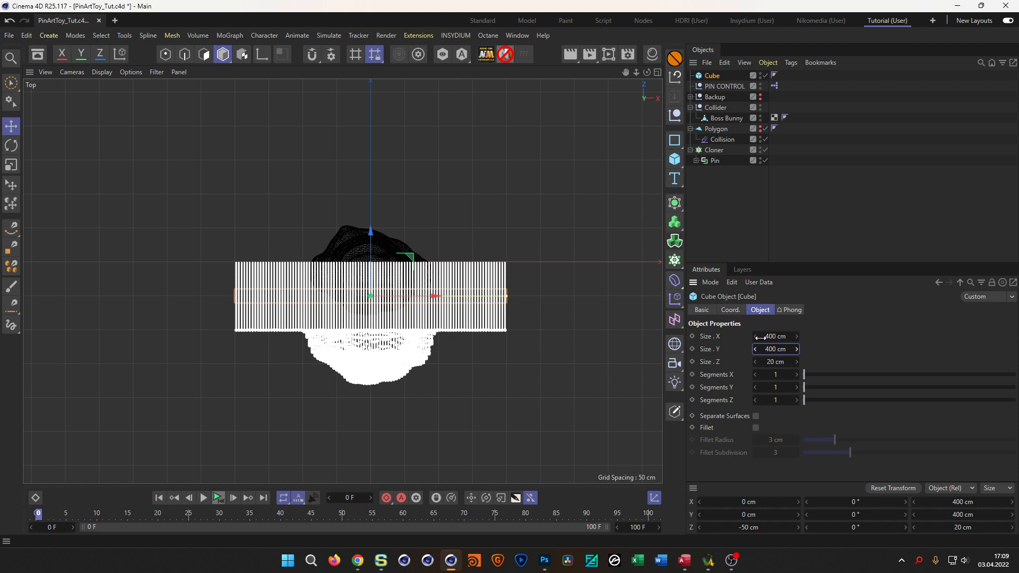
- Enlarge the cube to 600 cm in both X and Y
double_click(776, 336)
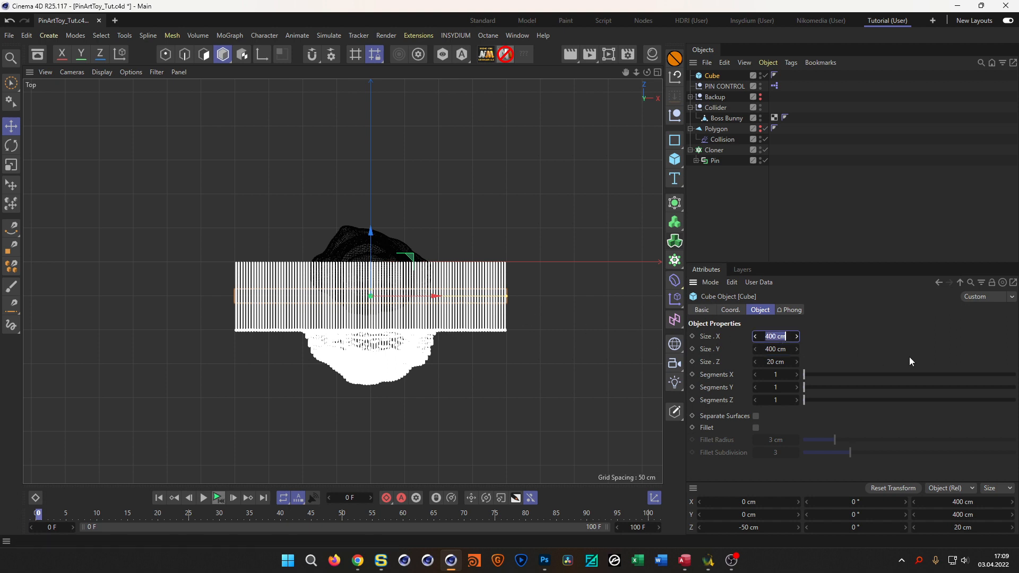
text(600)
key(Tab)
text(600)
key(Return)
- Return to the Perspective view, move the cube along Z to -80 cm, and frame the bunny impression against it
middle_click(519, 374)
middle_click(239, 266)
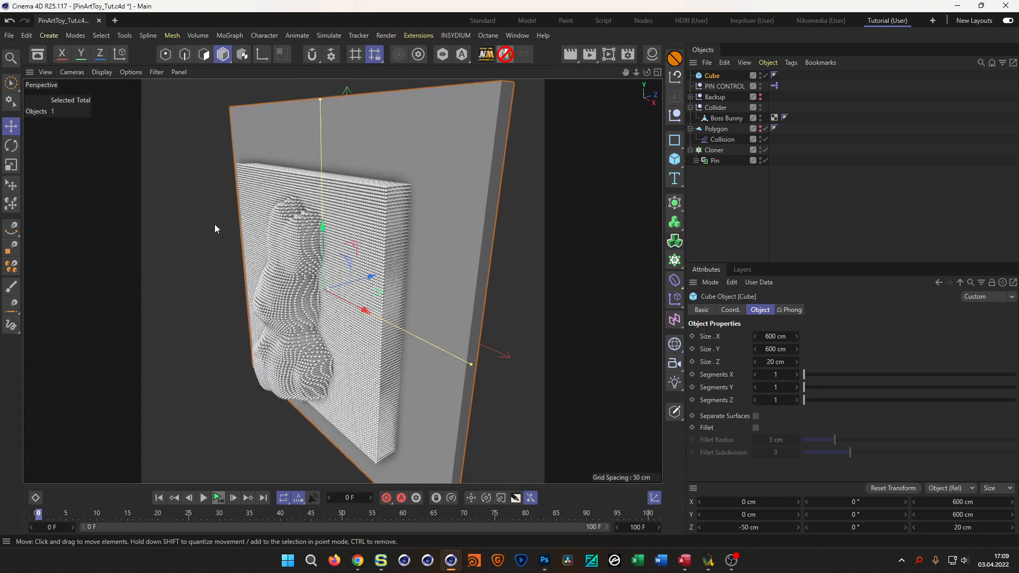
alt+drag(381, 276, 311, 318)
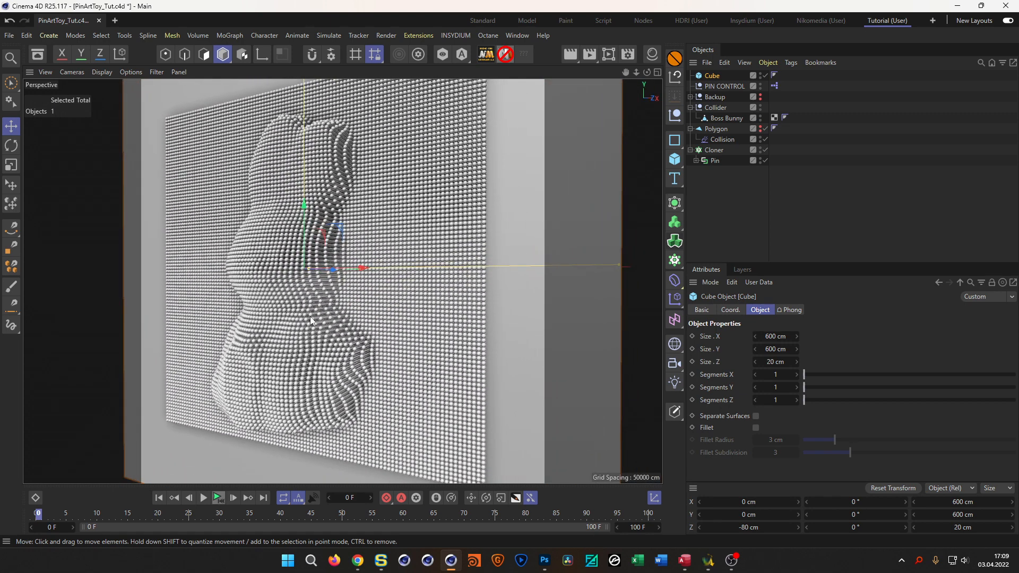
alt+middle_drag(309, 317, 305, 330)
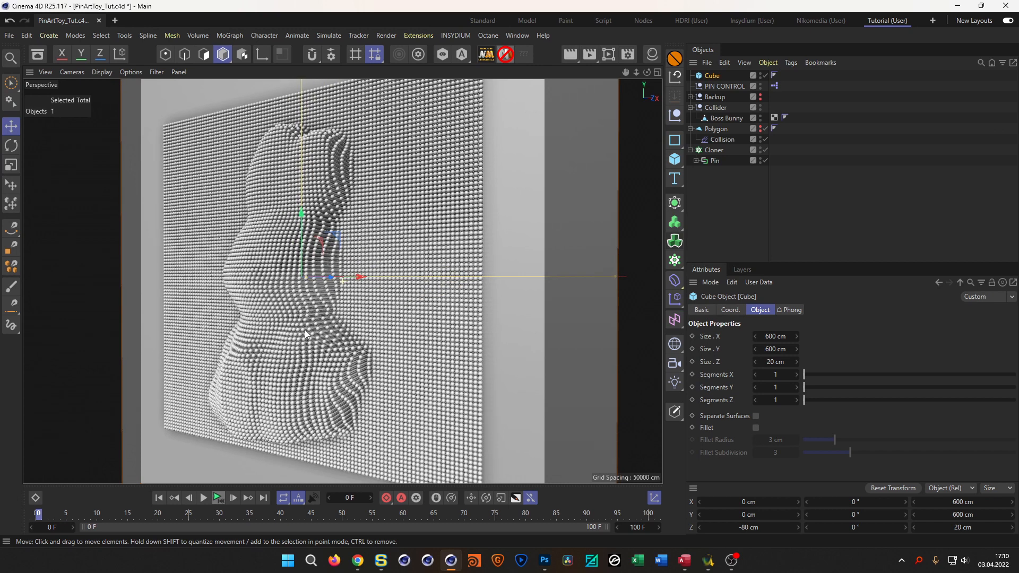
alt+right_drag(305, 330, 295, 336)
alt+drag(296, 336, 304, 331)
alt+middle_drag(303, 331, 306, 322)
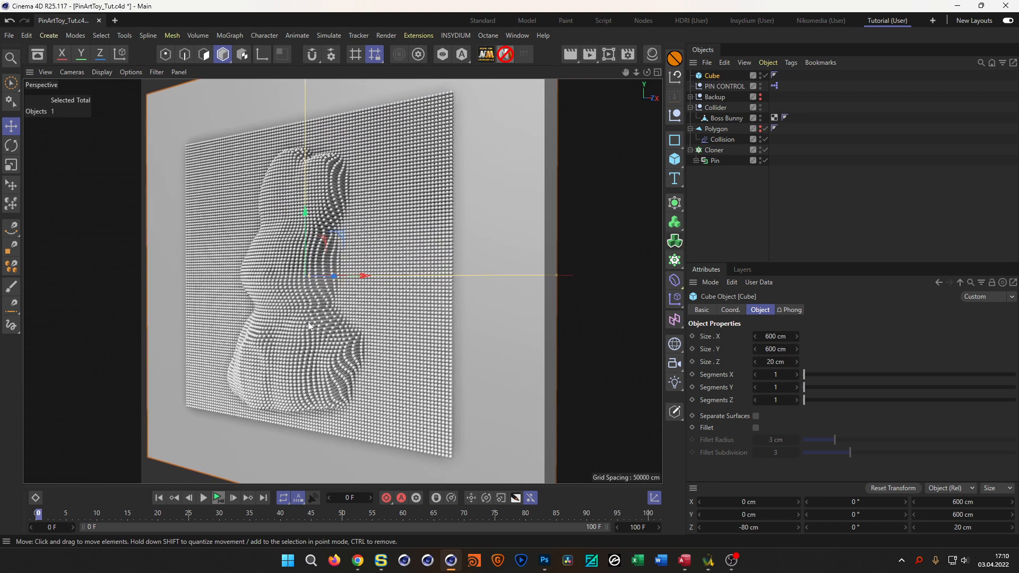
alt+middle_drag(313, 322, 314, 323)
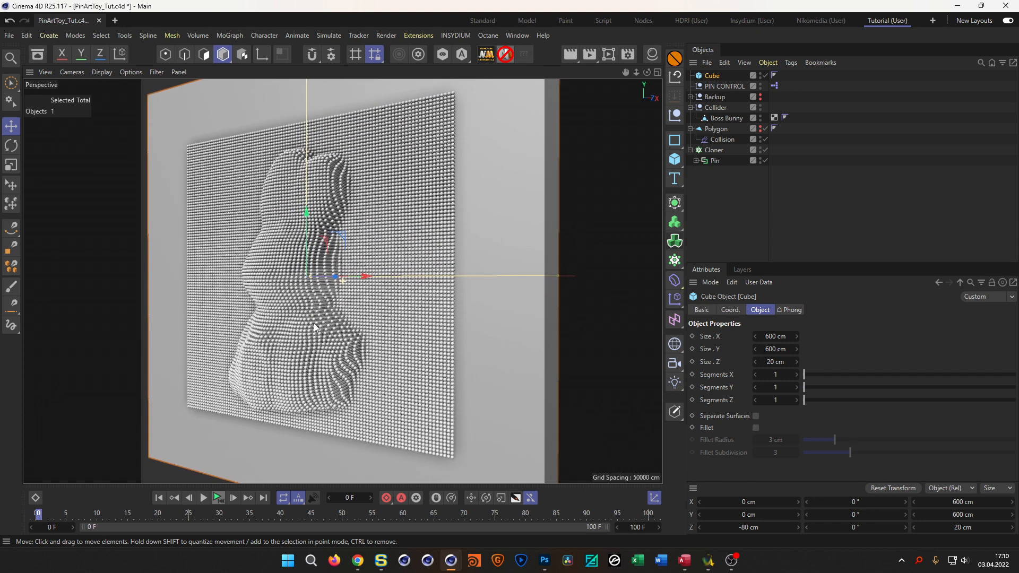
- Set the cube's X and Y sizes to 800 cm each and save the project
click(796, 336)
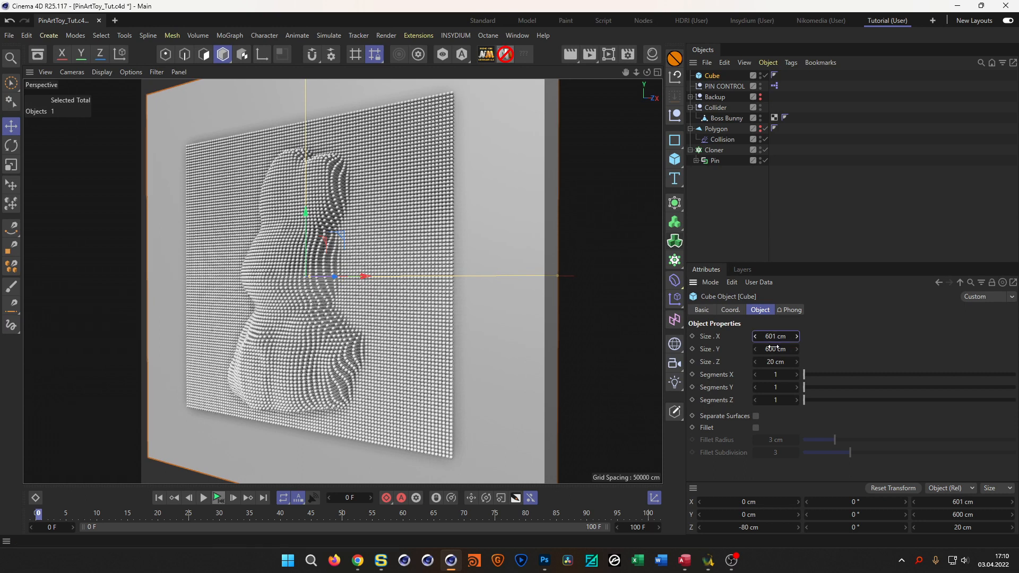
click(776, 337)
text(800)
key(Tab)
text(800)
key(Return)
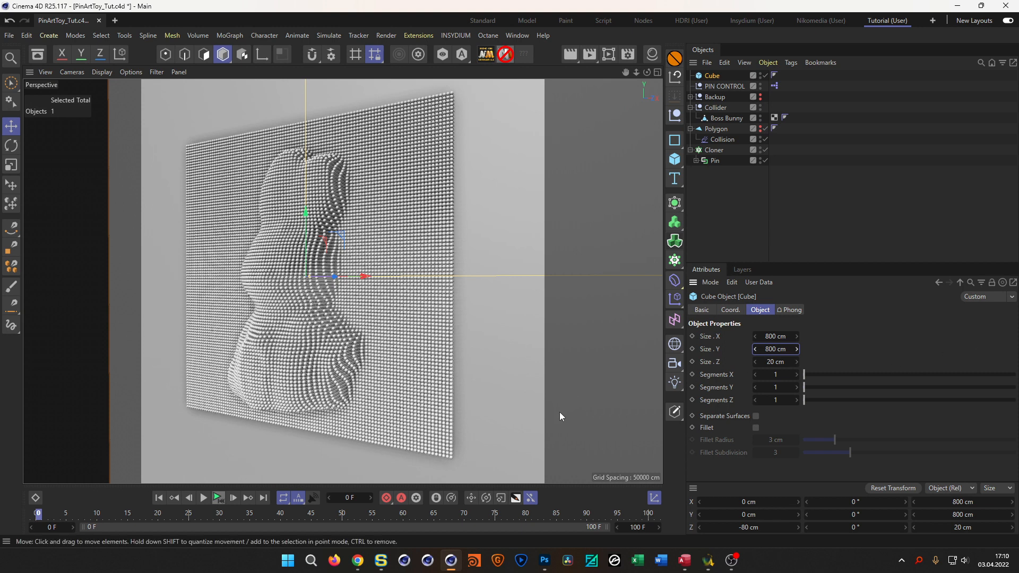
key(ctrl+s)
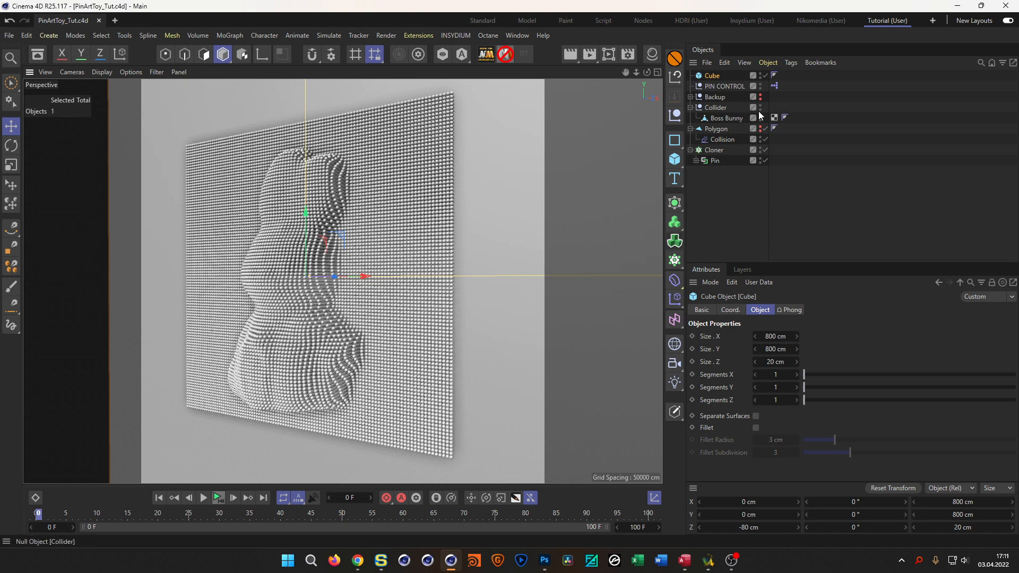
- Rename the cube to Wall and place it between Backup and Collider in the object hierarchy
double_click(712, 76)
text(Wall)
key(Return)
drag(714, 74, 719, 103)
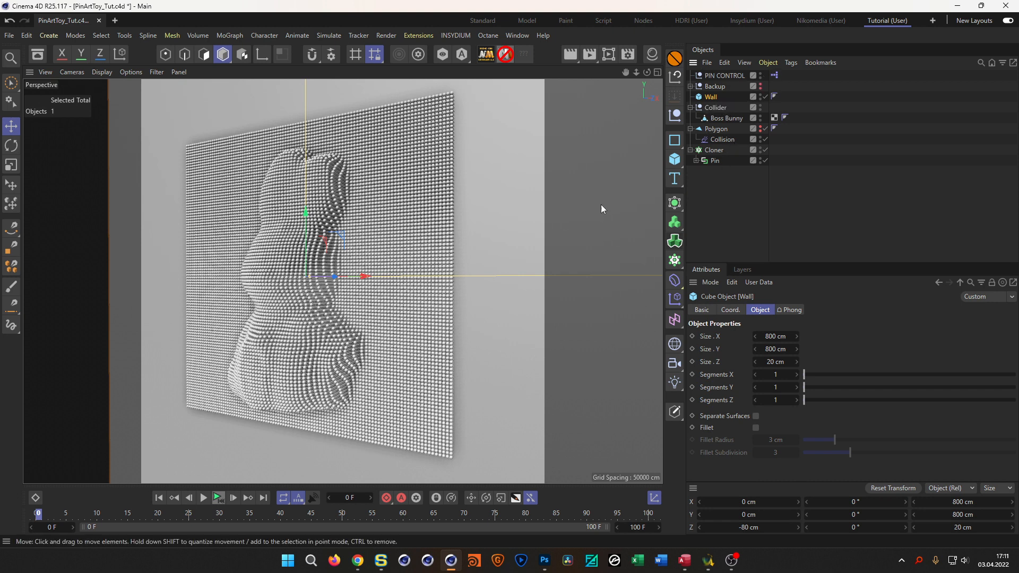
- Hide the Wall in both the viewport and the render, exposing the full depth of the pin block
click(761, 94)
click(760, 95)
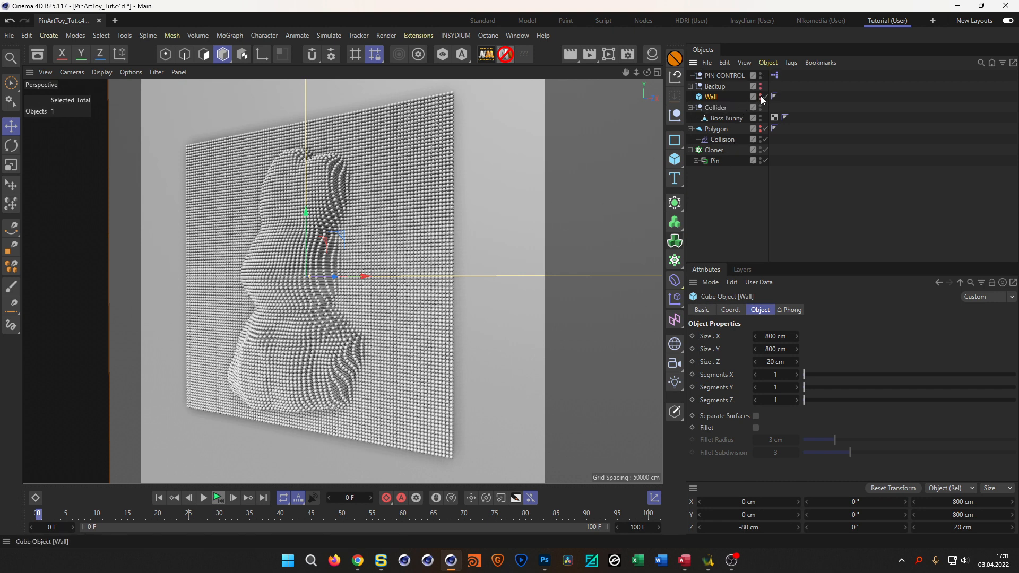
alt+drag(440, 258, 468, 275)
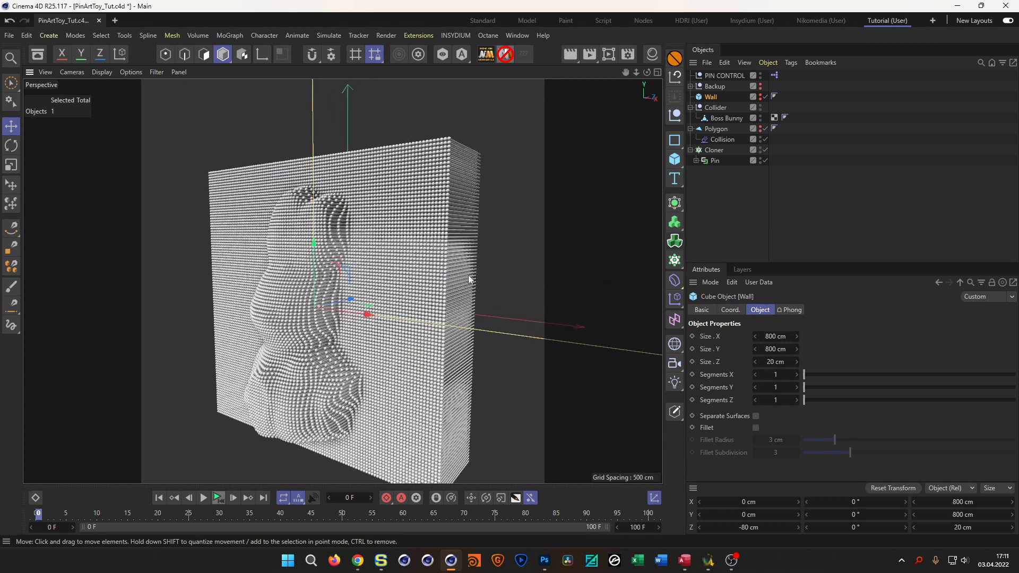
- Add a Plain effector to the Cloner, place it just above the Cloner in the hierarchy, and rename it Plain.Color
click(717, 151)
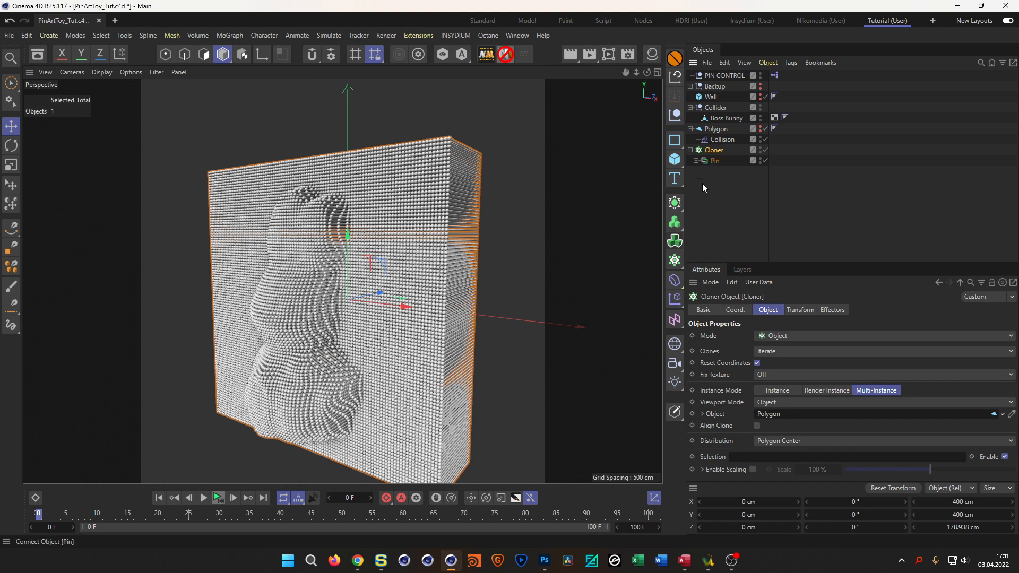
click(673, 302)
drag(711, 76, 712, 156)
double_click(714, 151)
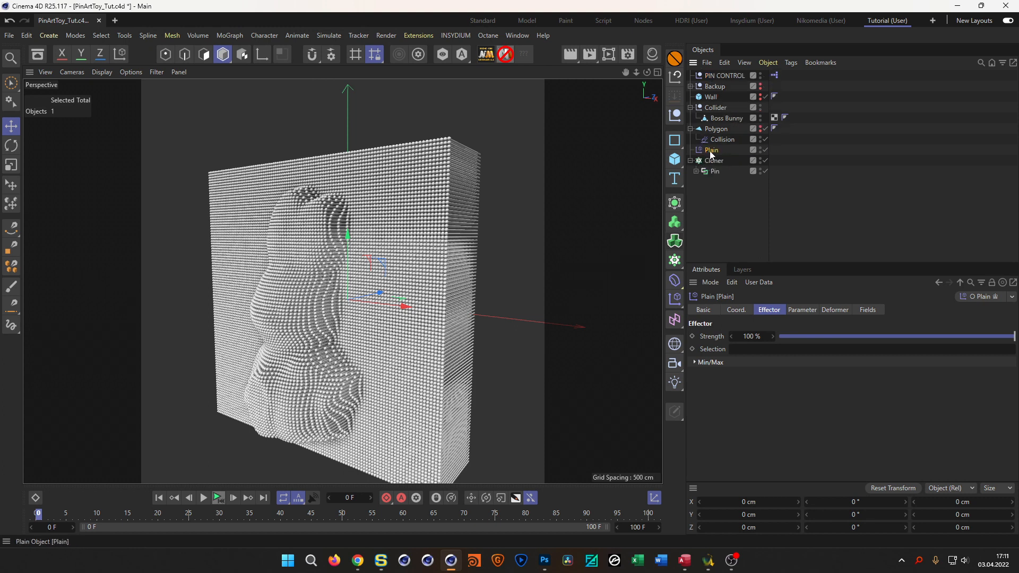
key(End)
text(.Color)
key(Return)
- Review the Plain.Color effector's color parameters and add a Linear Field to the effector
click(800, 310)
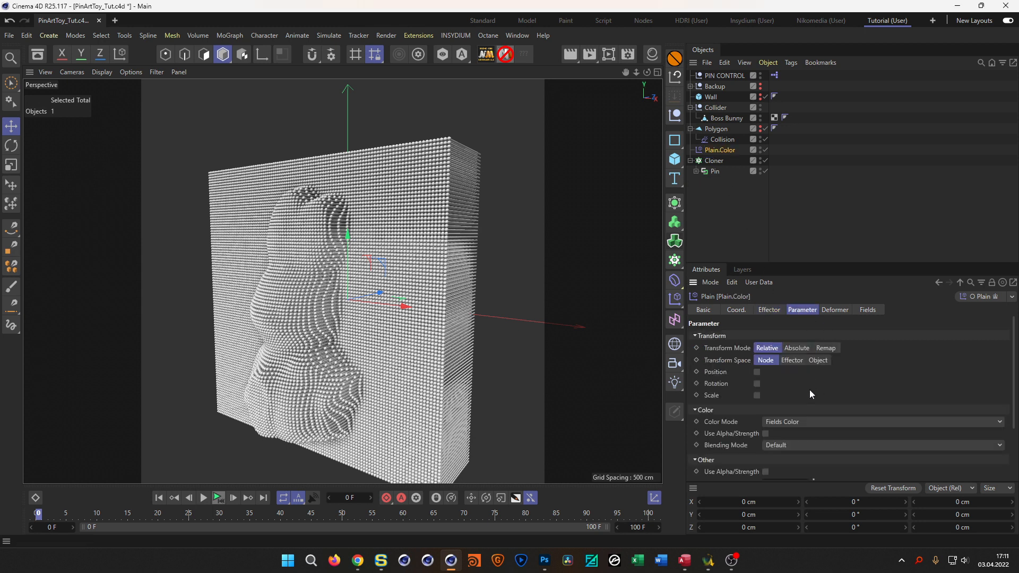
drag(836, 263, 840, 213)
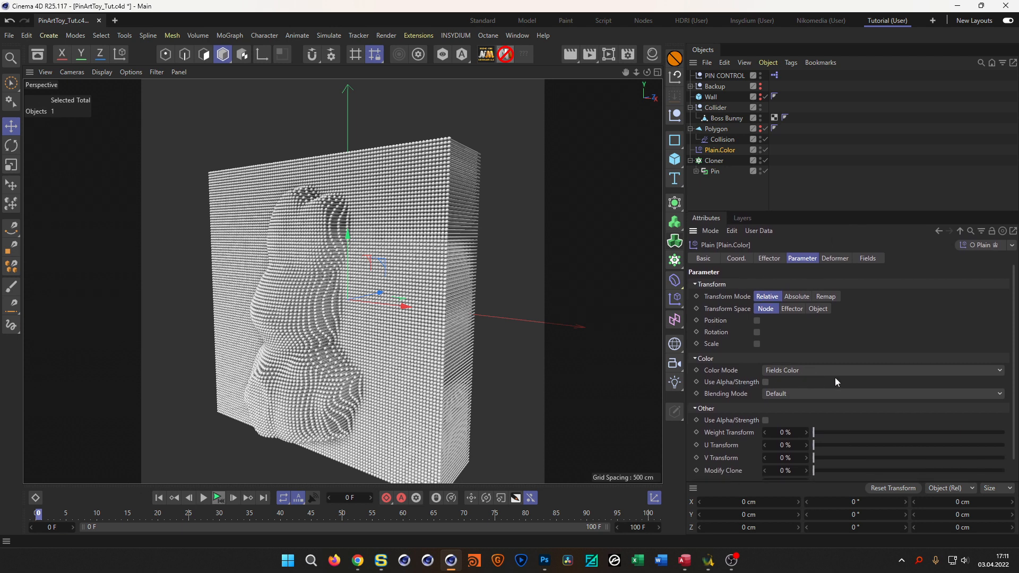
click(868, 259)
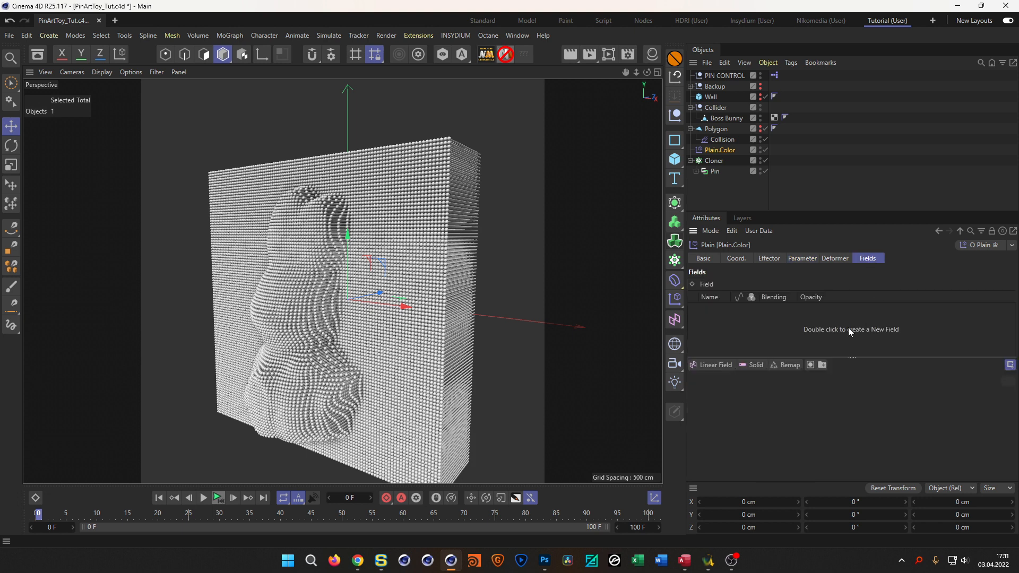
click(719, 365)
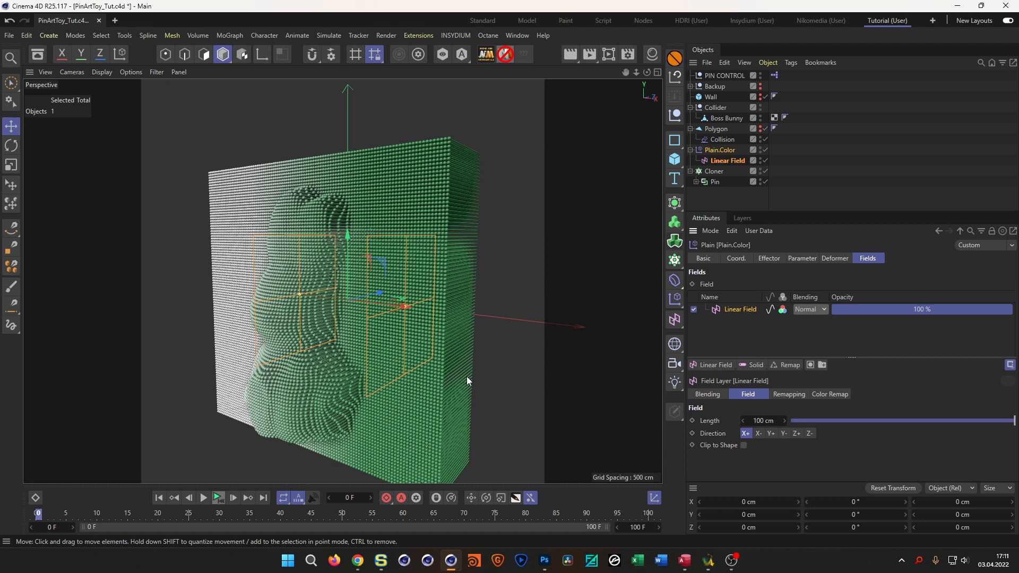
- Set the Linear Field's direction to Z+ and its length to 50 cm
click(796, 433)
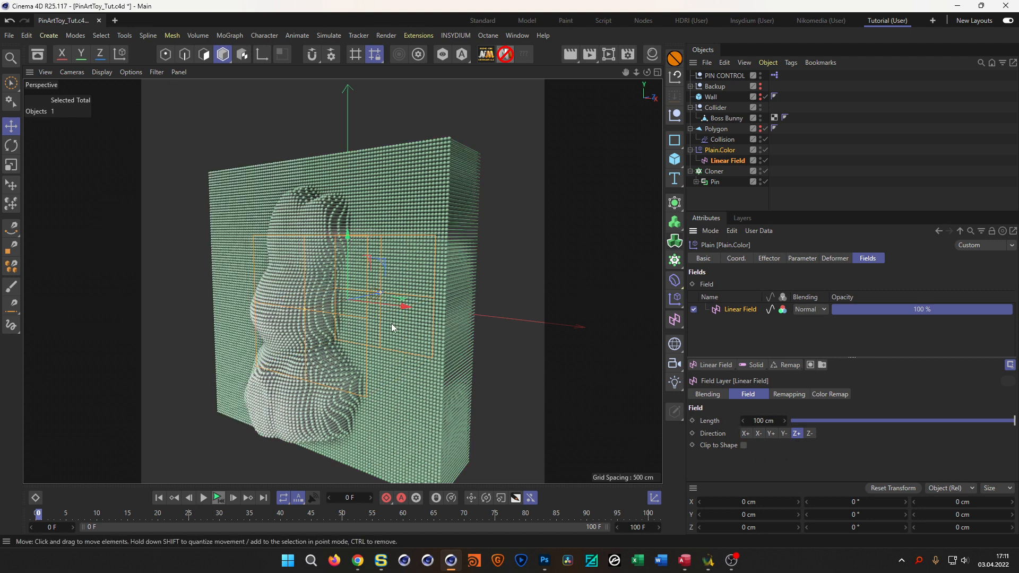
double_click(764, 421)
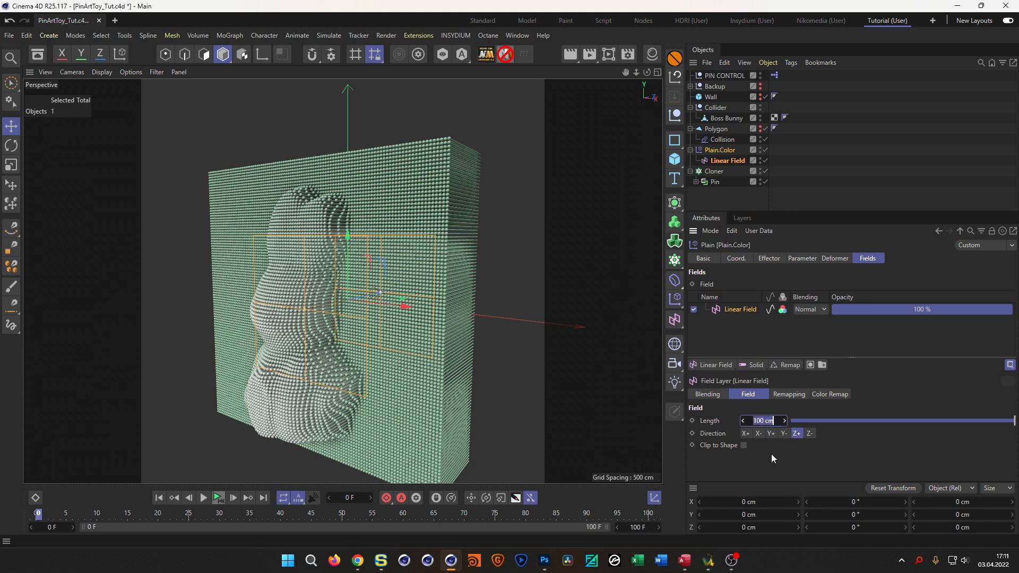
text(50)
key(Return)
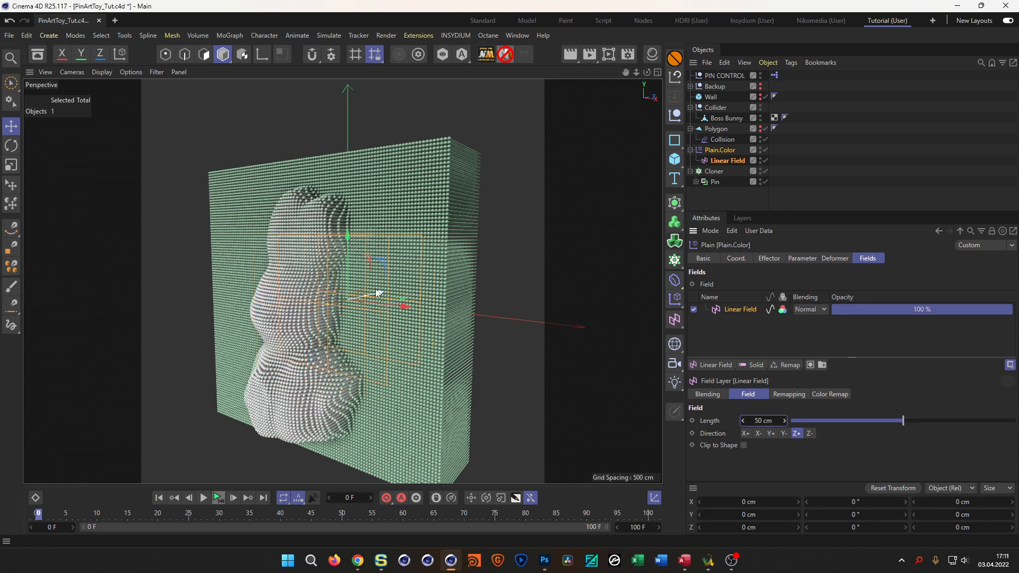
- Move the Linear Field along Z to about -54.3 cm and save the project
drag(381, 293, 363, 305)
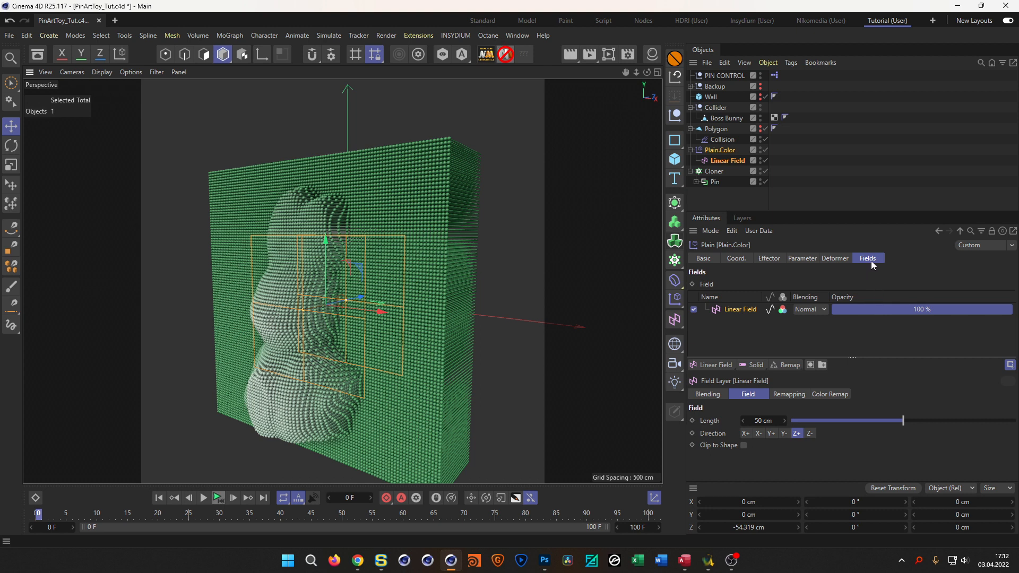
alt+drag(297, 299, 347, 284)
key(ctrl+s)
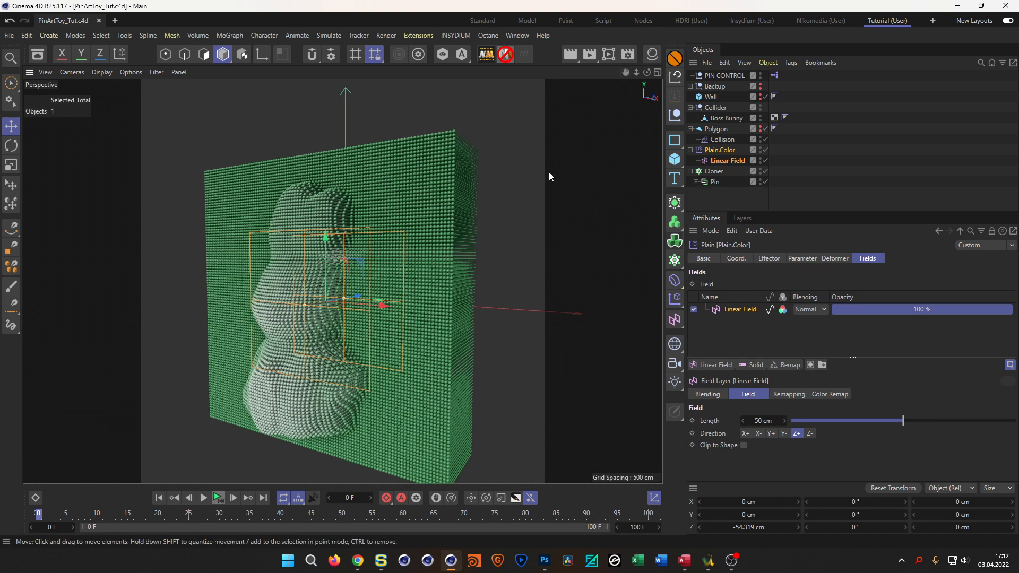
- Show the Material Manager and create a new standard material
click(652, 54)
mouse_move(352, 285)
alt+mouse_down()
mouse_move(351, 296)
mouse_move(358, 243)
mouse_move(354, 269)
mouse_move(364, 273)
alt+mouse_up()
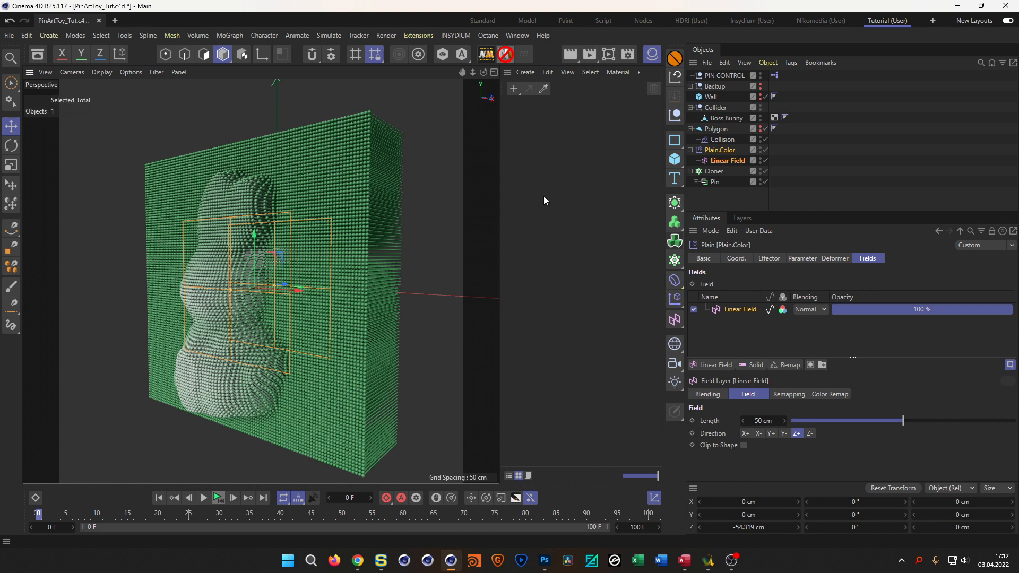
double_click(540, 162)
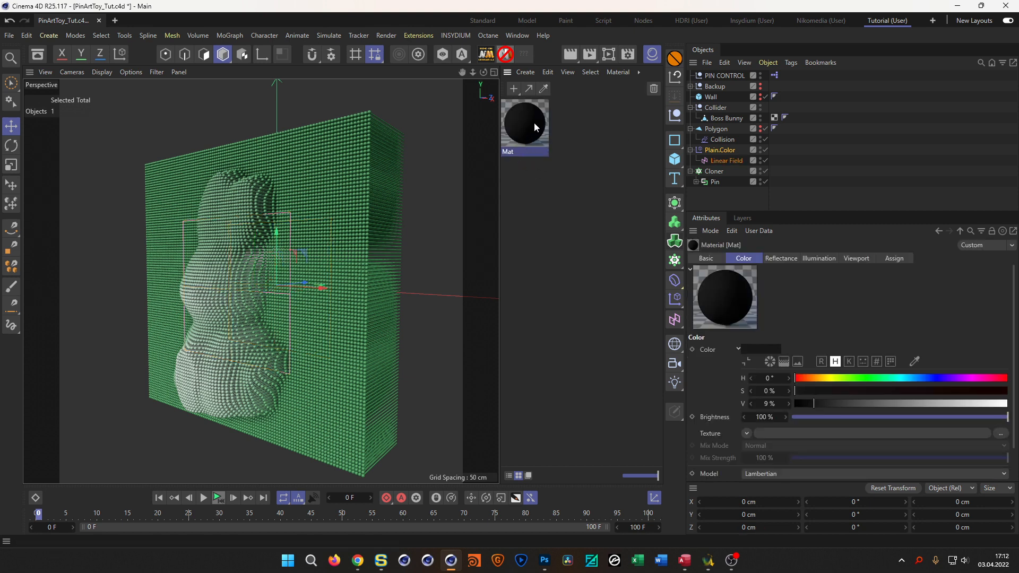
- Open the new material for editing and set the default specular layer's reflection strength to 100% in the Reflectance channel
double_click(534, 123)
drag(594, 119, 468, 138)
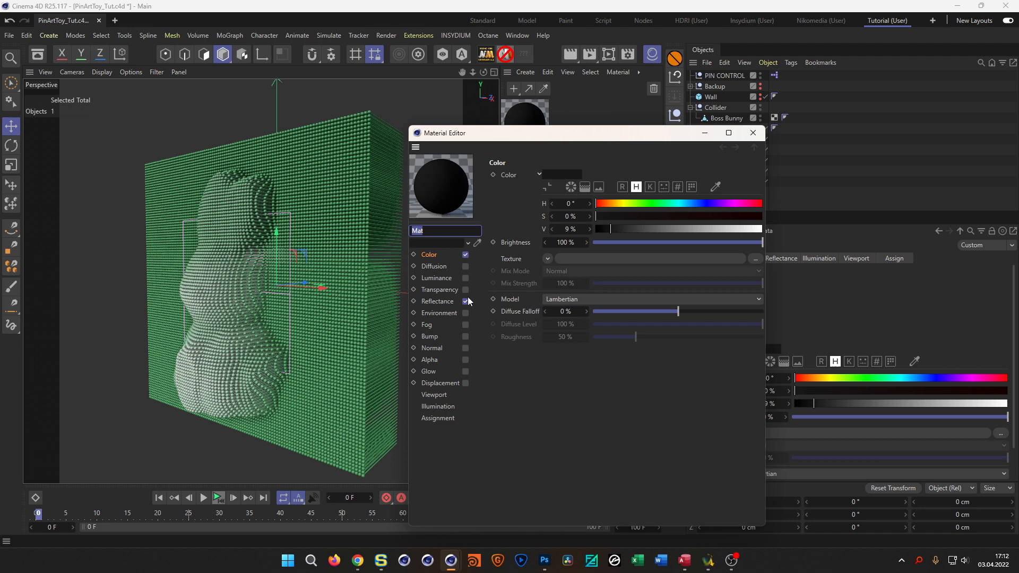
click(453, 301)
drag(621, 374, 766, 375)
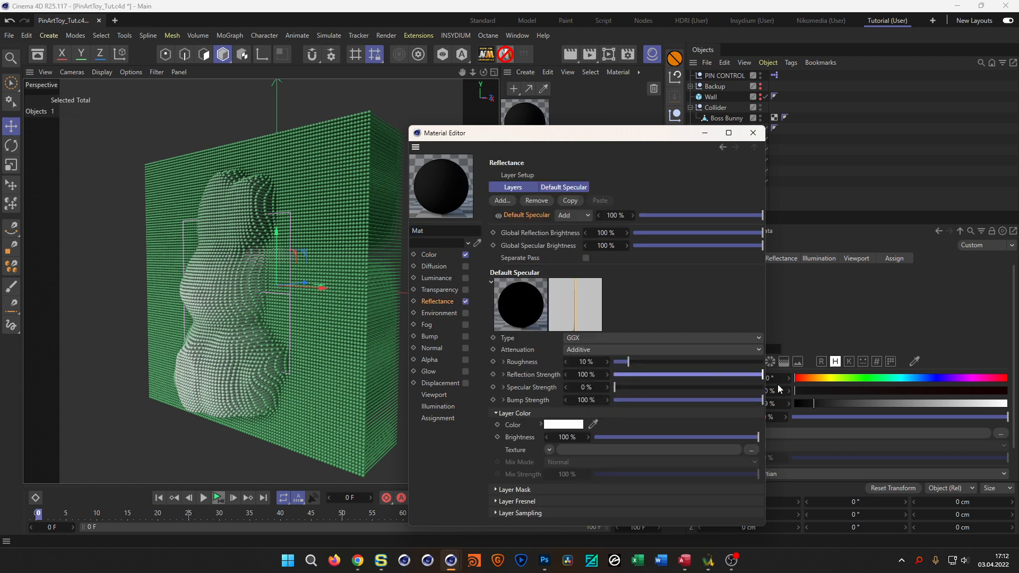
- Set the specular layer's Fresnel to Conductor with the Chromium preset
click(572, 502)
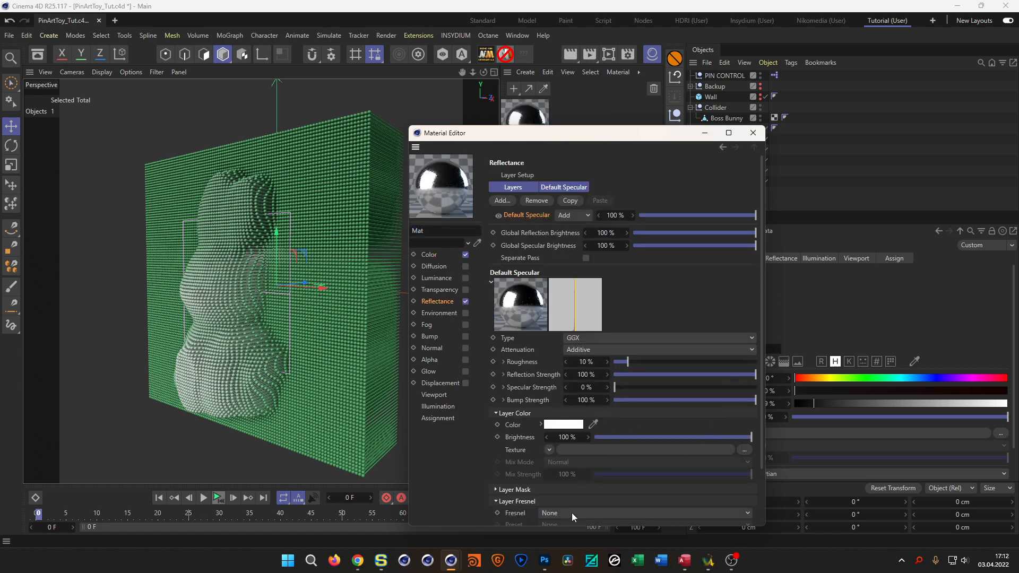
drag(609, 137, 604, 57)
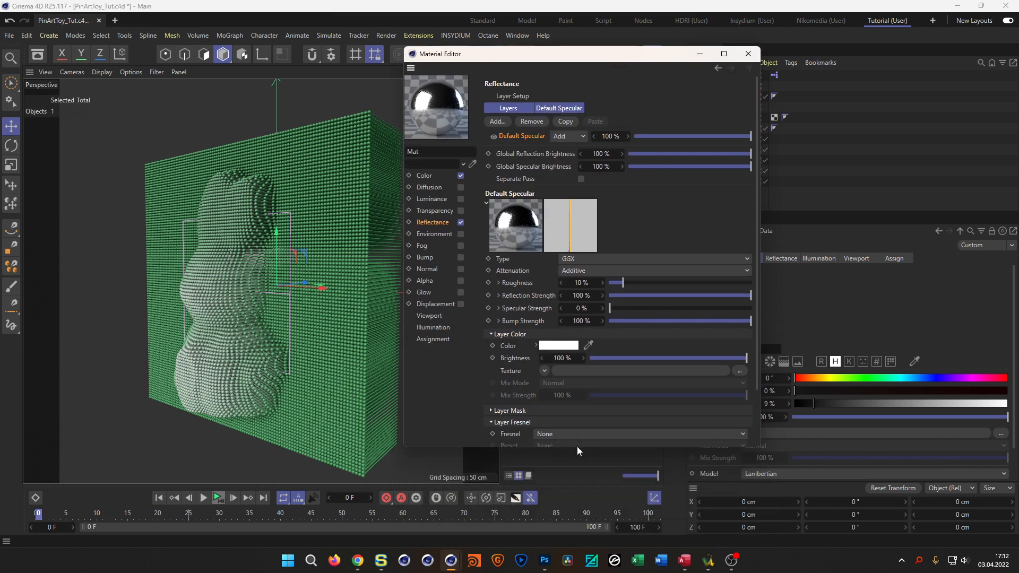
click(610, 434)
click(605, 472)
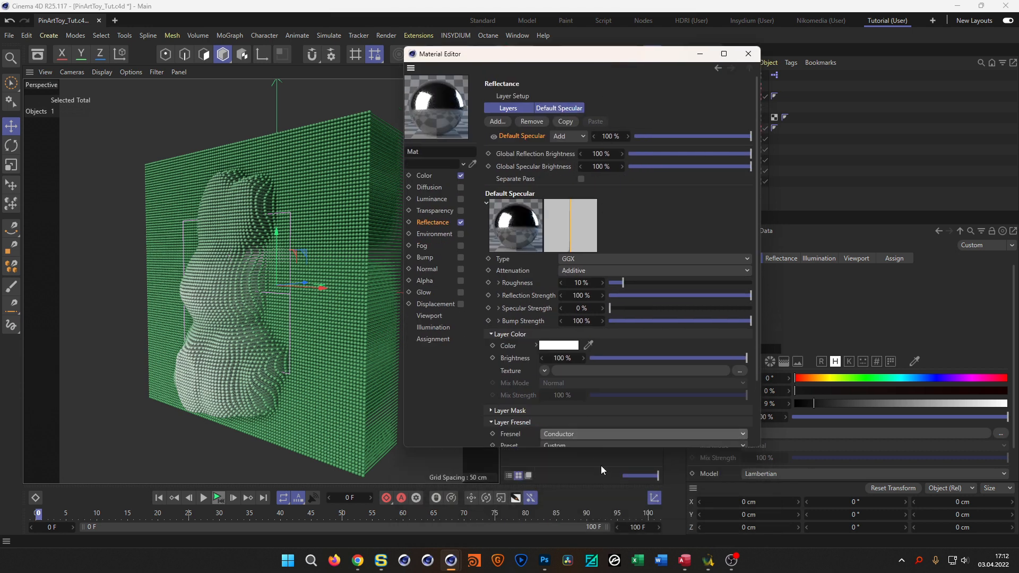
drag(598, 449, 597, 489)
click(595, 447)
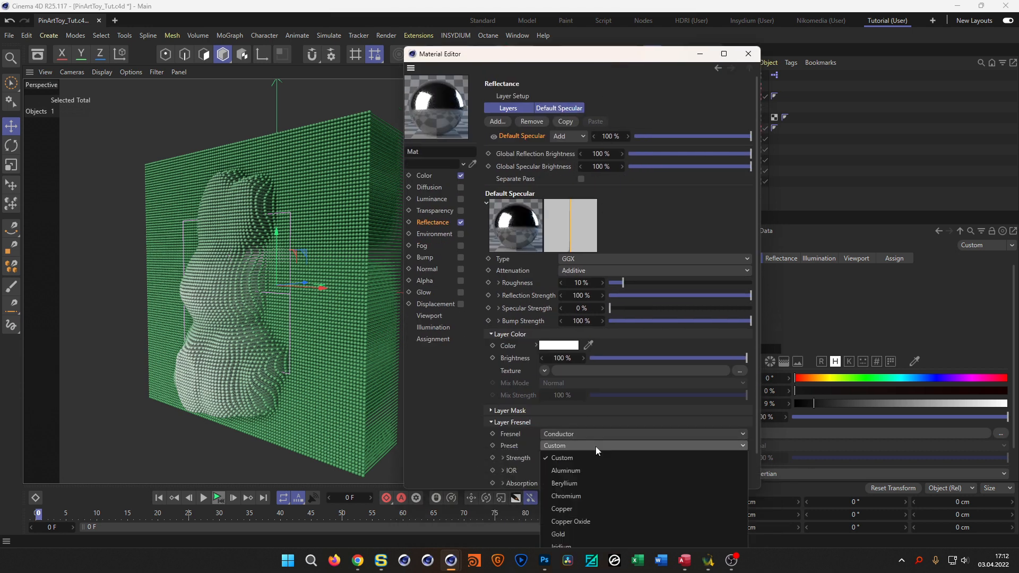
click(604, 497)
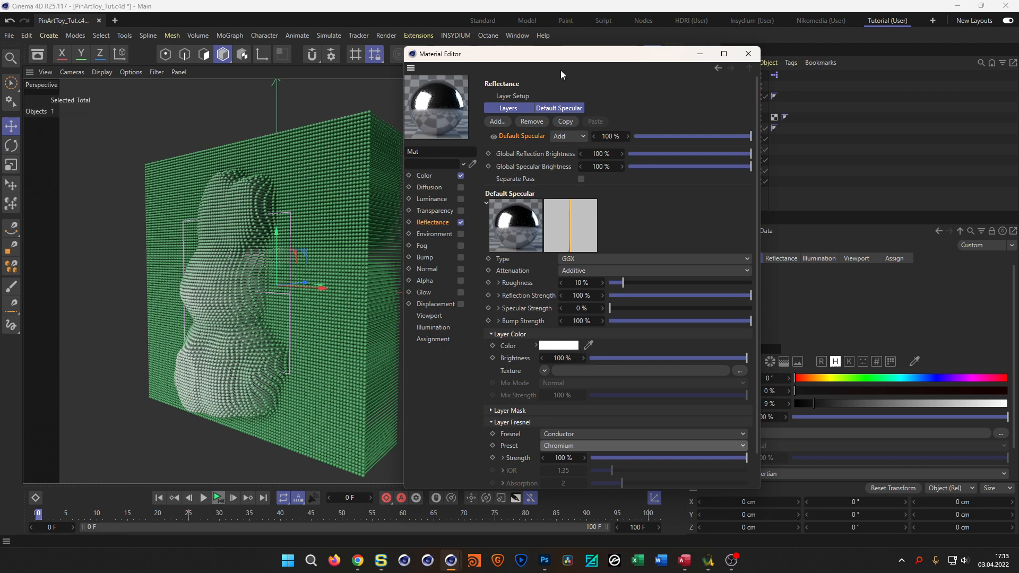
double_click(567, 54)
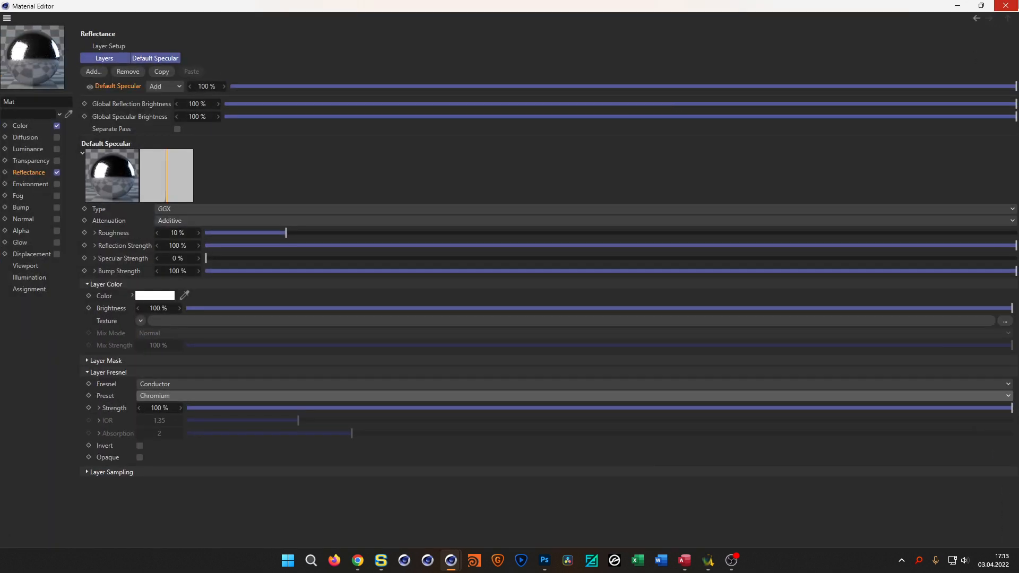
click(989, 8)
- Load the MoGraph Color Shader as the Color channel's texture and wrap it in a Colorizer
drag(665, 57, 747, 118)
click(536, 236)
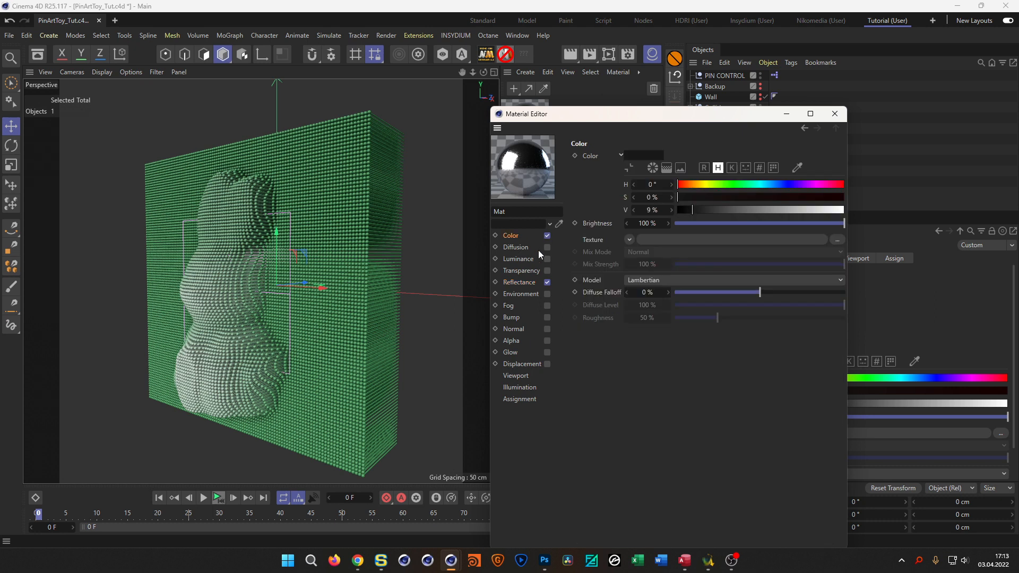
click(629, 240)
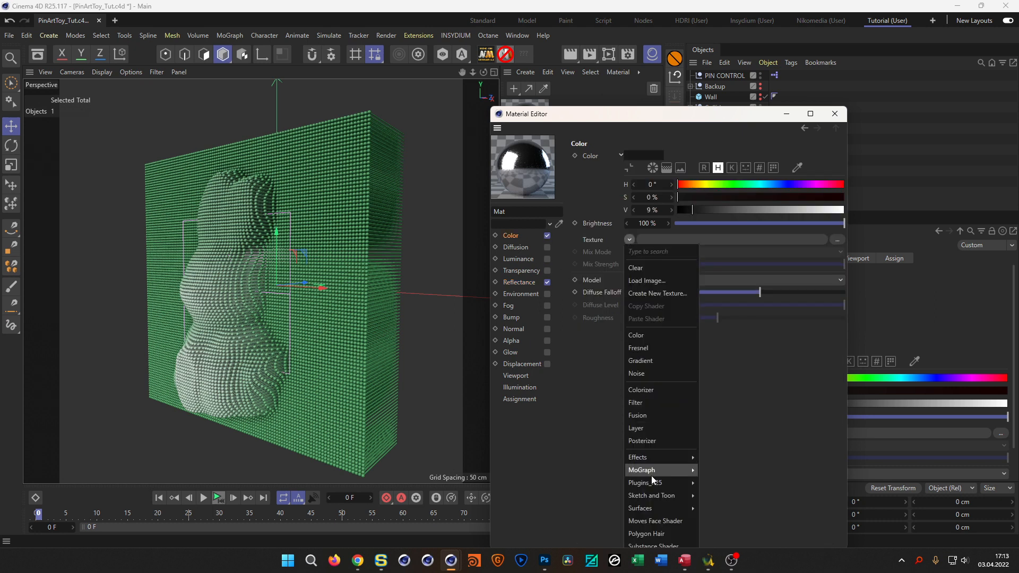
mouse_move(667, 470)
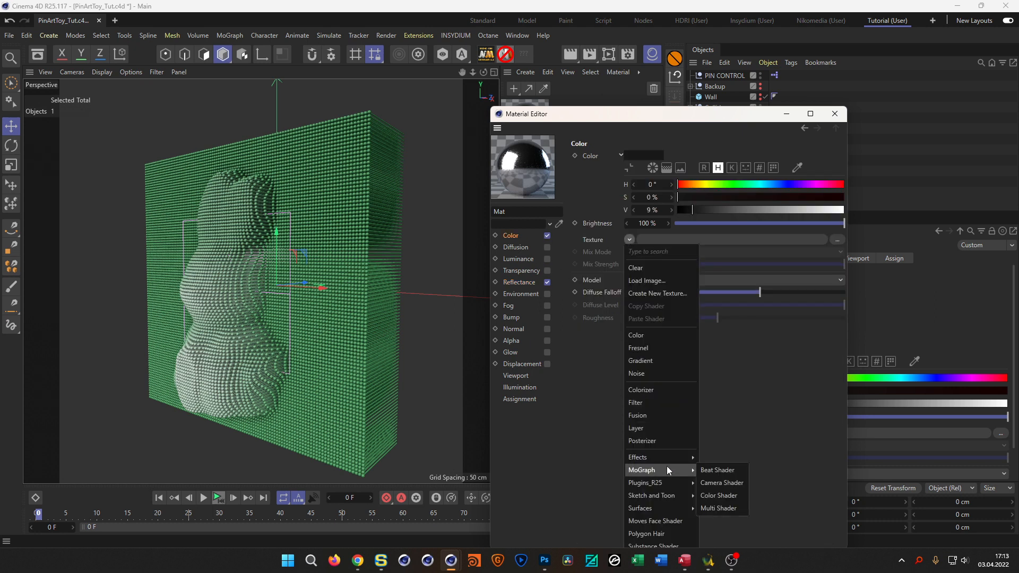
click(721, 497)
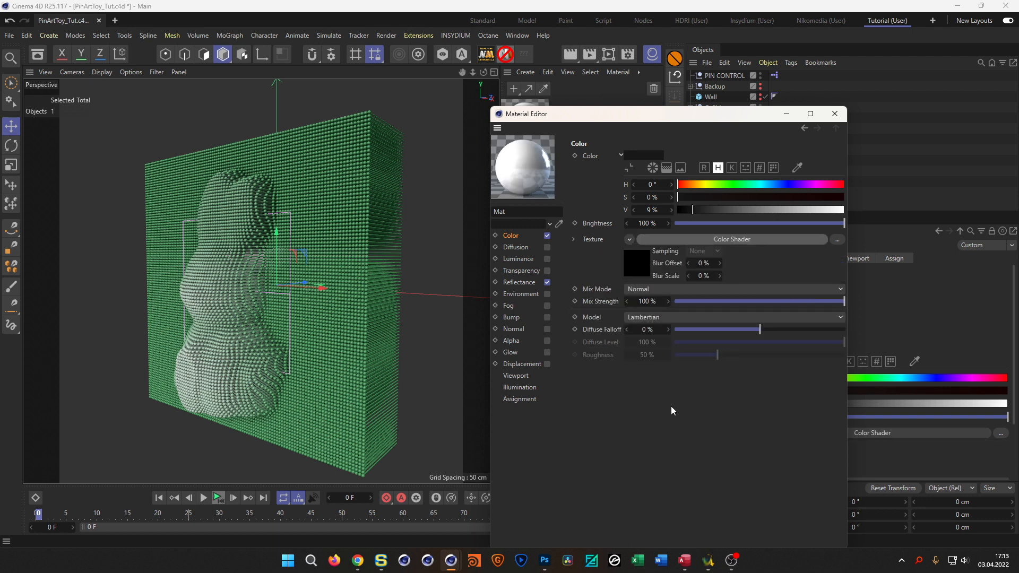
click(631, 239)
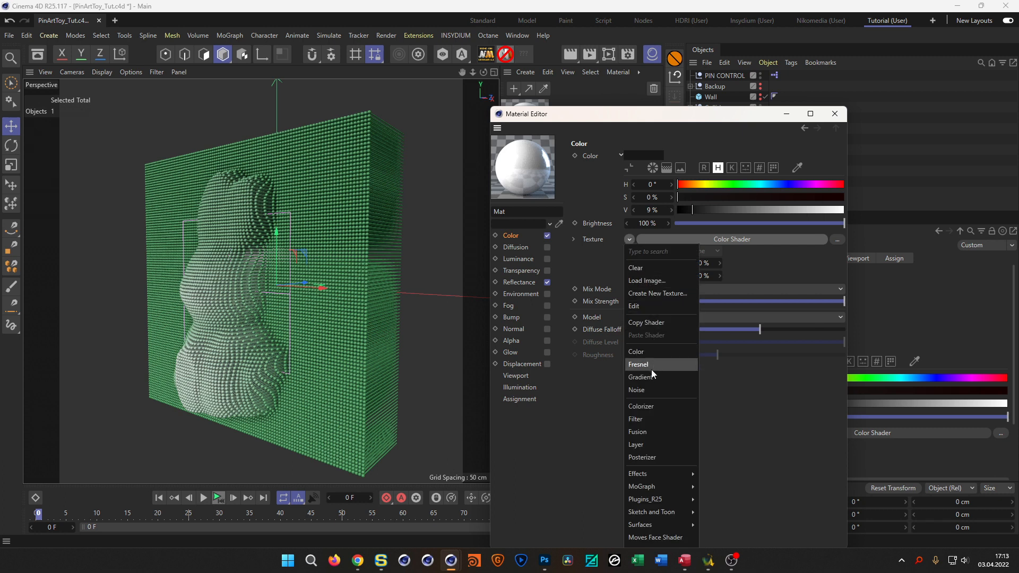
click(658, 405)
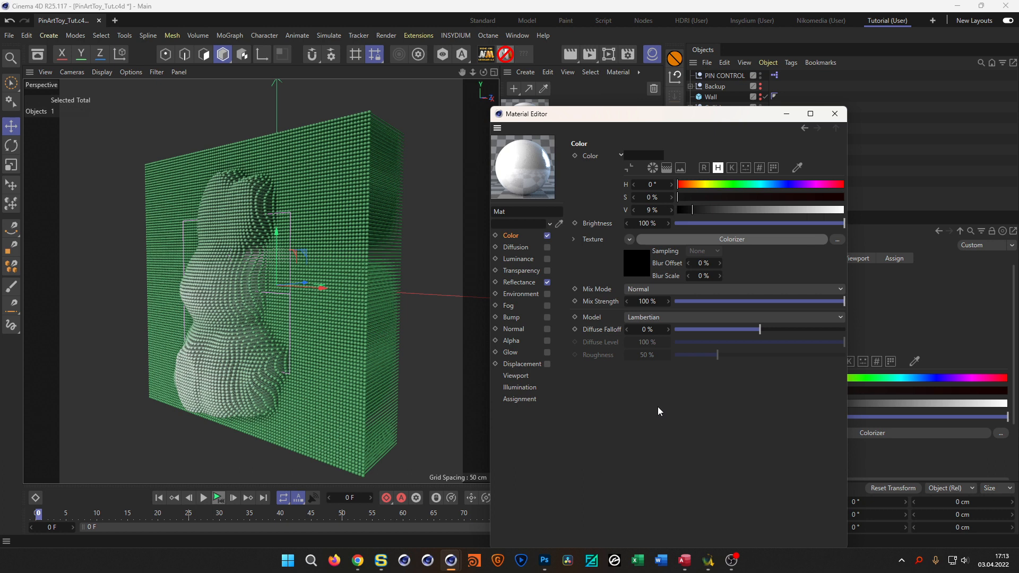
- Load the Full Colors preset into the Colorizer's gradient
click(646, 260)
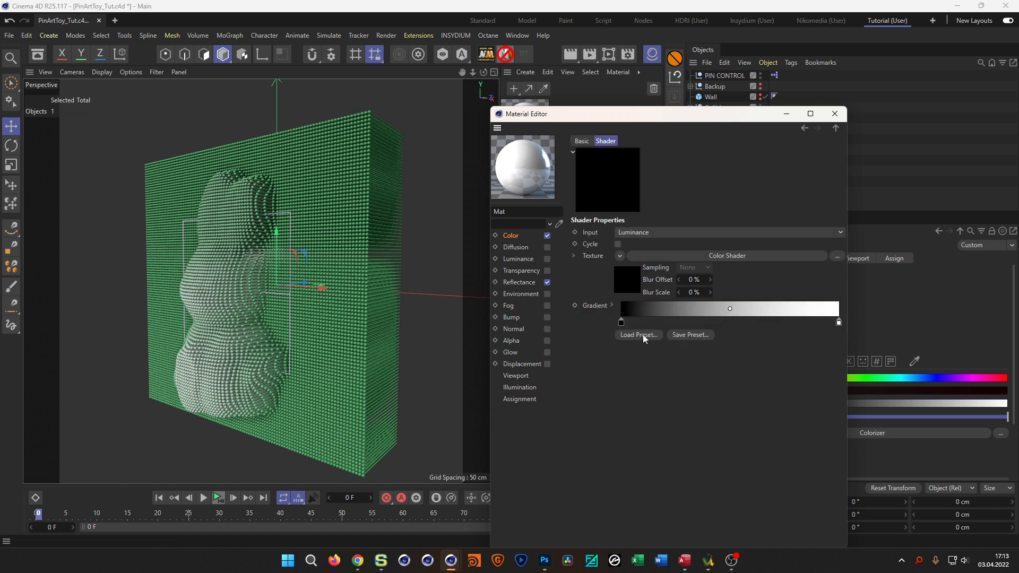
click(638, 335)
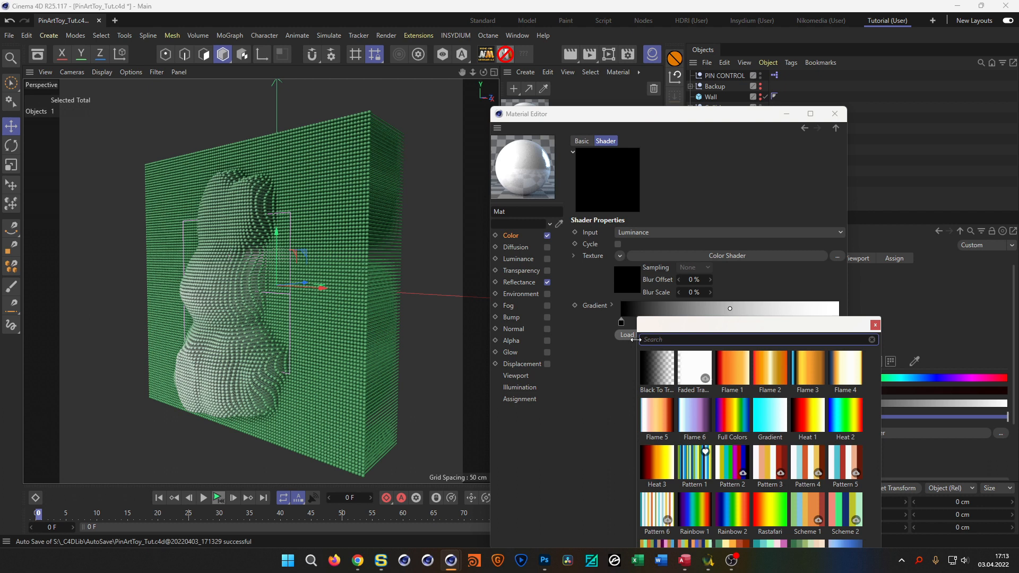
click(736, 419)
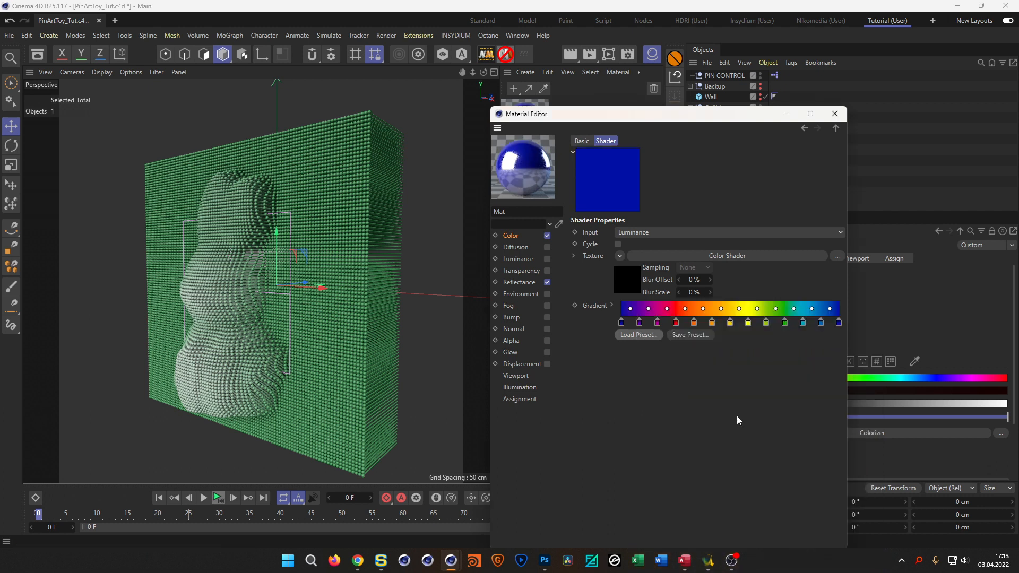
- Apply the material to the Cloner
drag(645, 118, 219, 397)
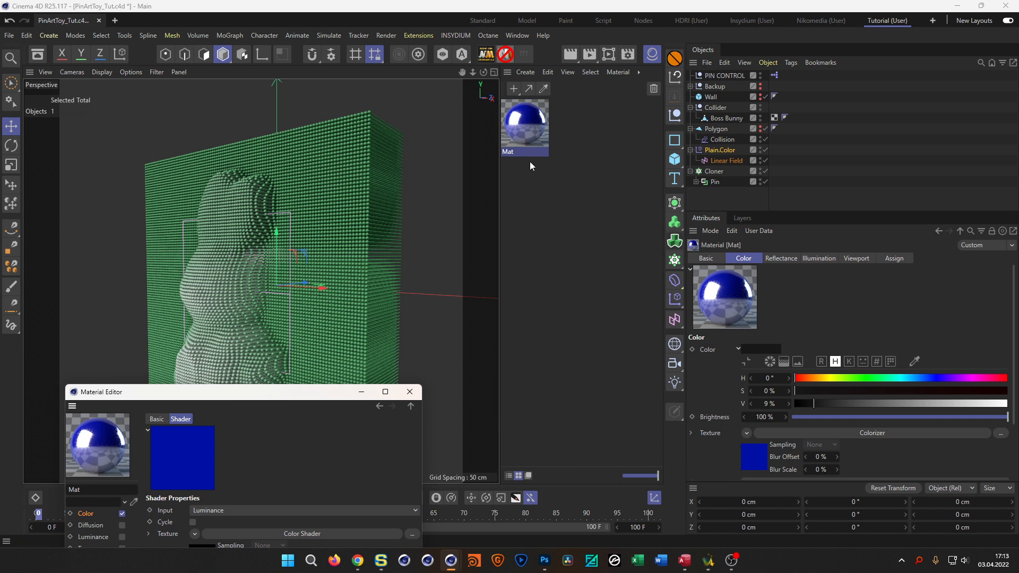
drag(702, 163, 714, 174)
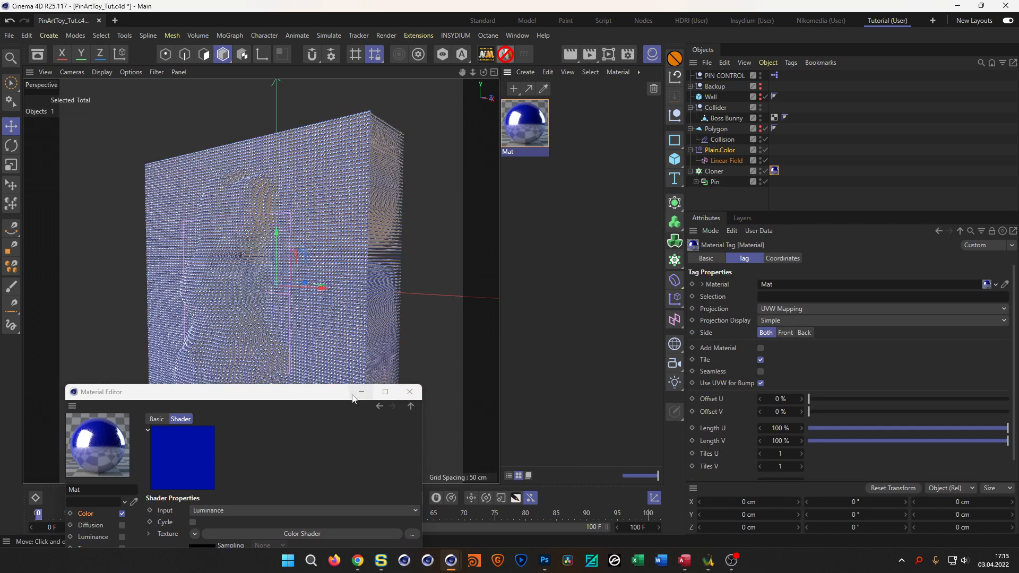
drag(289, 398, 341, 367)
mouse_move(340, 272)
alt+mouse_down()
mouse_move(380, 255)
mouse_move(345, 273)
alt+mouse_up()
- Raise the reflectance roughness to 78% and disable the material's Reflectance channel
drag(341, 380, 420, 231)
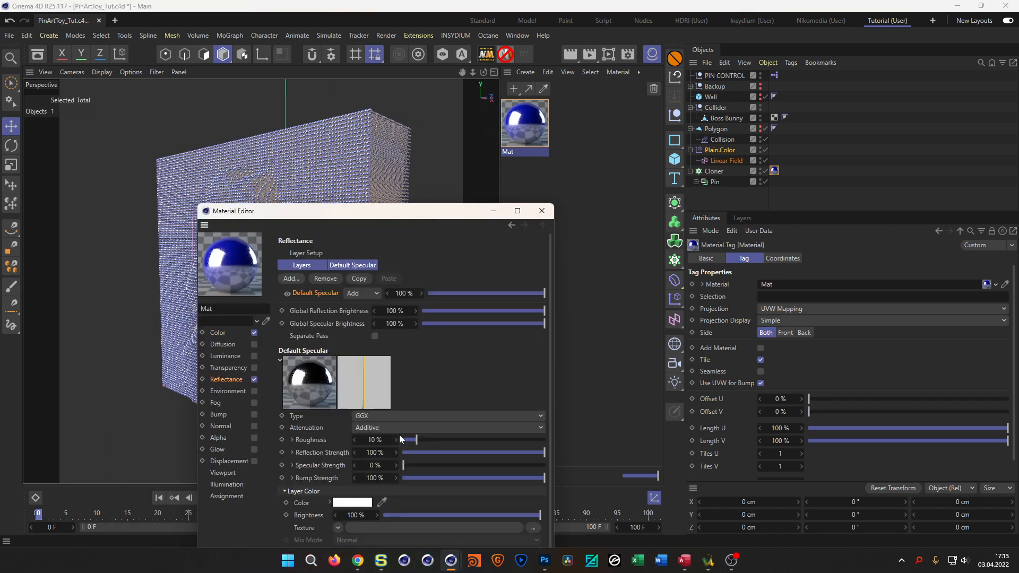
drag(419, 440, 515, 447)
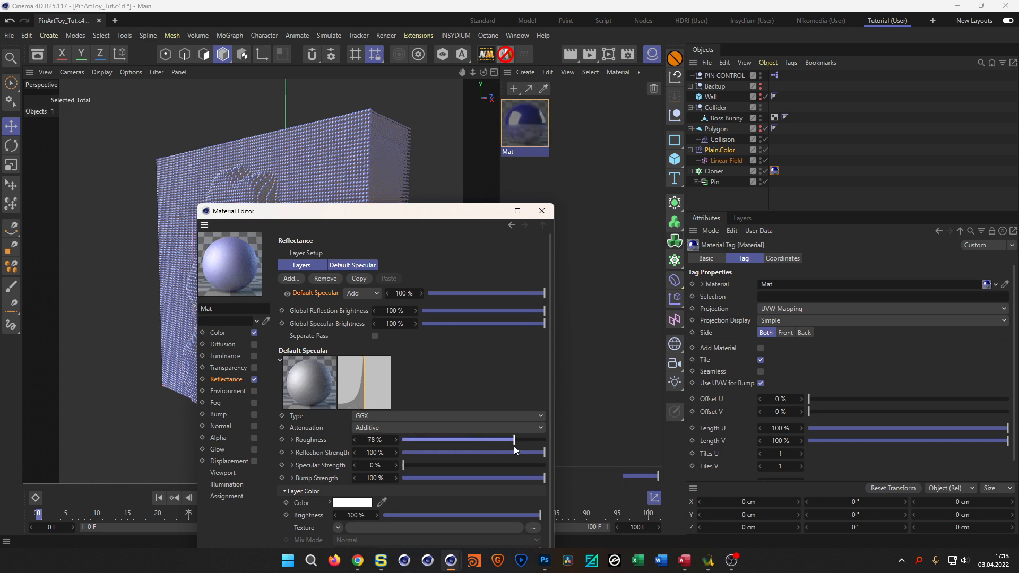
click(255, 380)
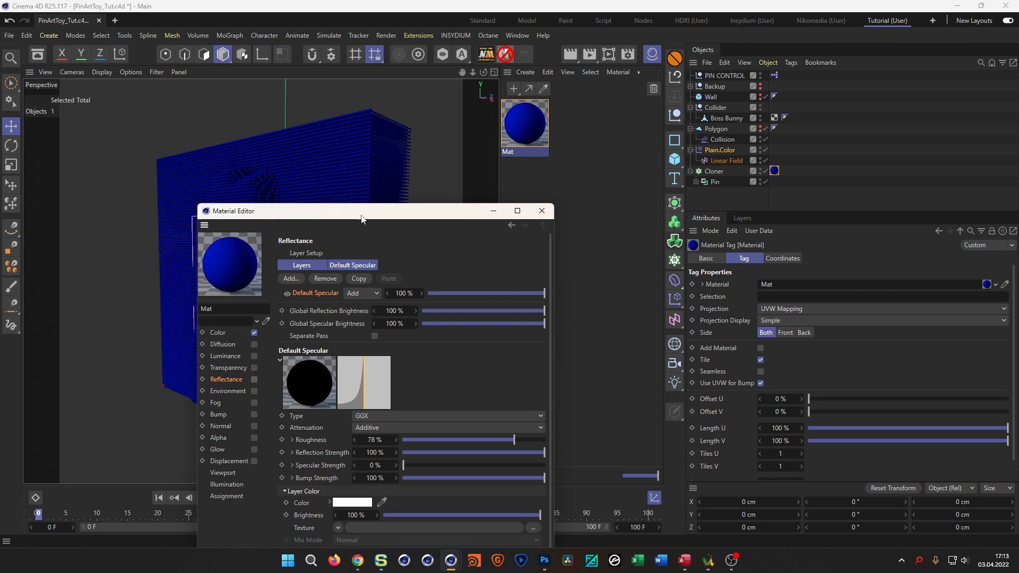
drag(365, 211, 271, 443)
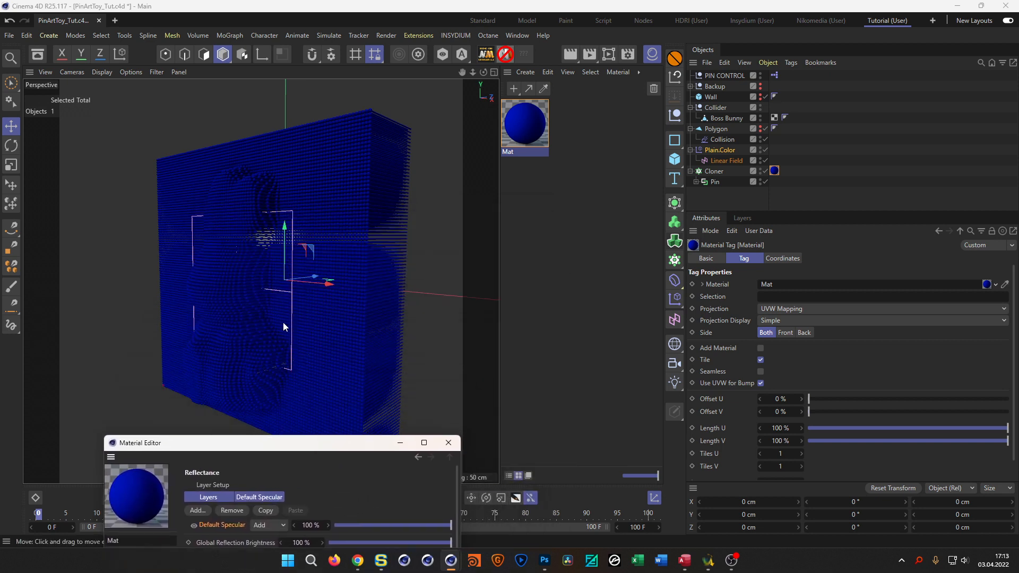
- Set the Cloner's instance mode to Render Instance and inspect the pin colors on the bunny relief
click(715, 171)
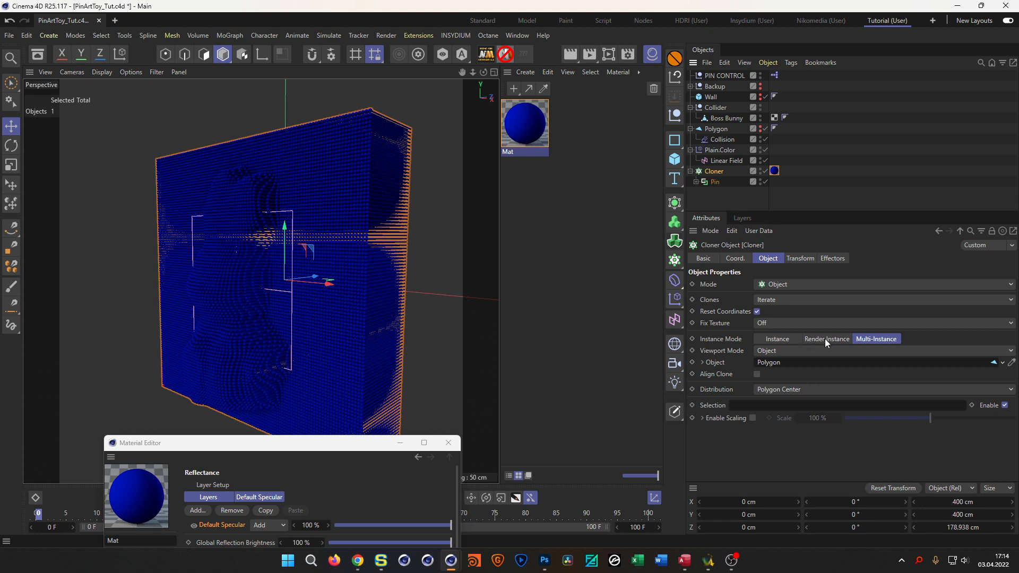
click(825, 339)
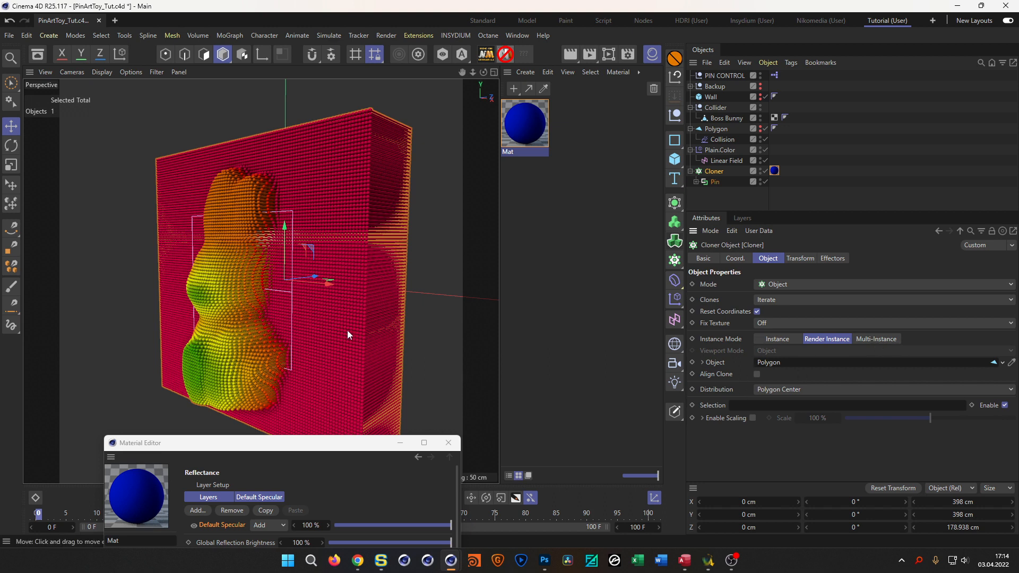
mouse_move(224, 297)
alt+mouse_down()
mouse_move(214, 301)
mouse_move(238, 287)
alt+mouse_up()
alt+right_drag(238, 287, 251, 277)
alt+drag(251, 277, 264, 303)
alt+right_drag(263, 303, 223, 290)
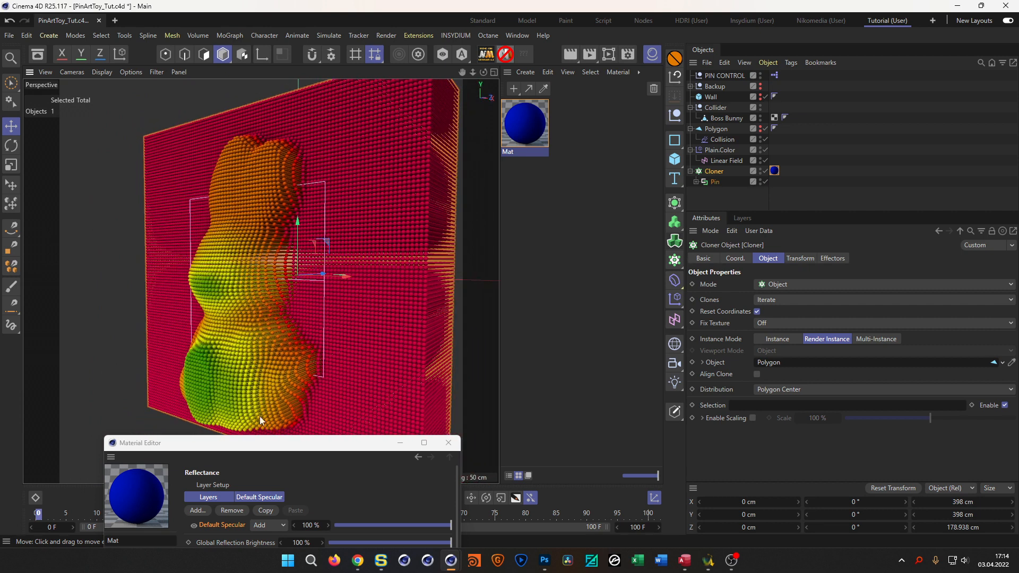
- Replace the gradient of the material's Colorizer with the Heat 3 preset
drag(270, 444, 664, 104)
click(523, 224)
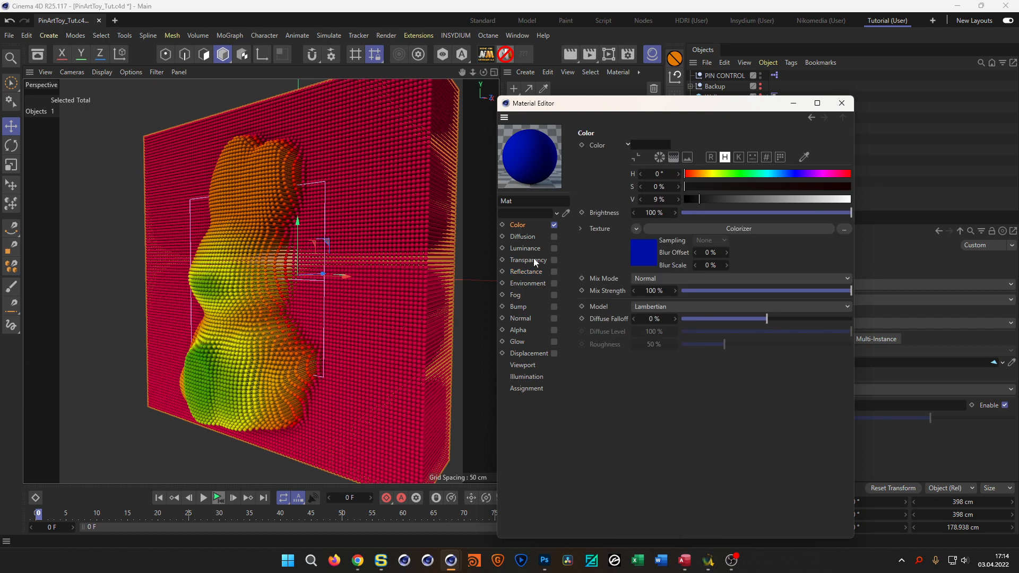
click(642, 264)
click(650, 324)
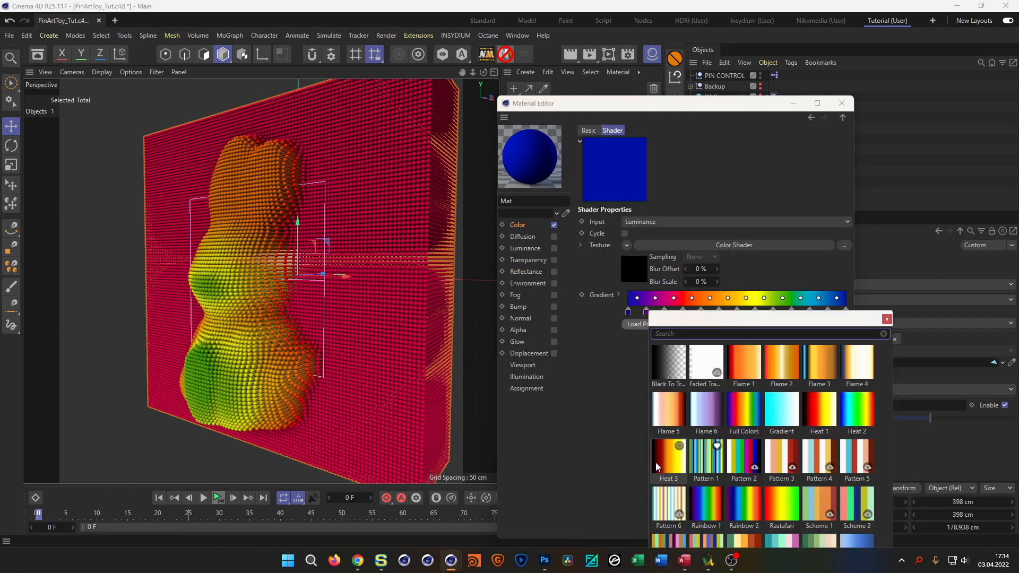
double_click(674, 462)
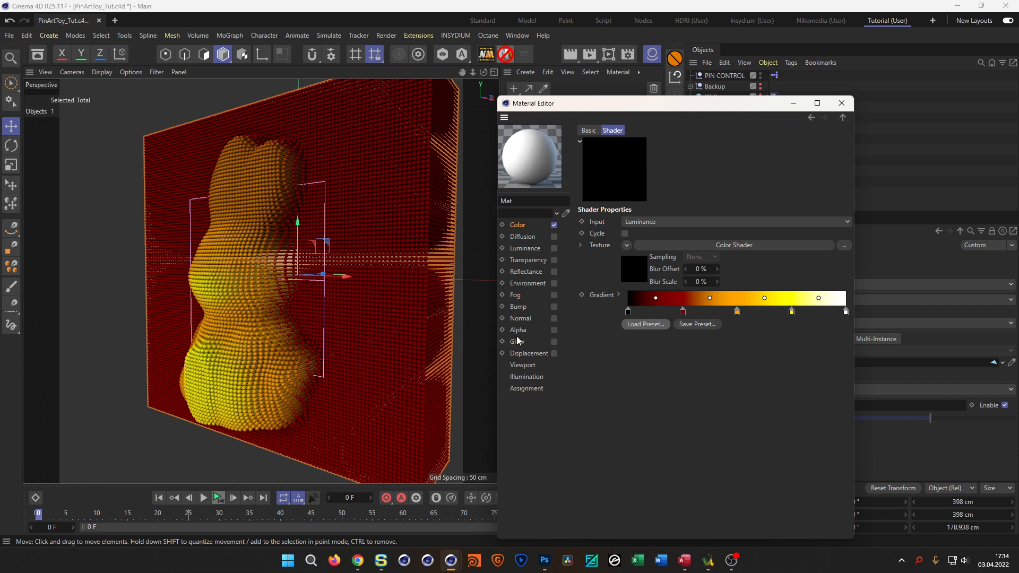
- Compress the Colorizer gradient's knots inward from both ends, widening the white and black areas, and close the material
drag(846, 323, 598, 346)
drag(850, 312, 793, 312)
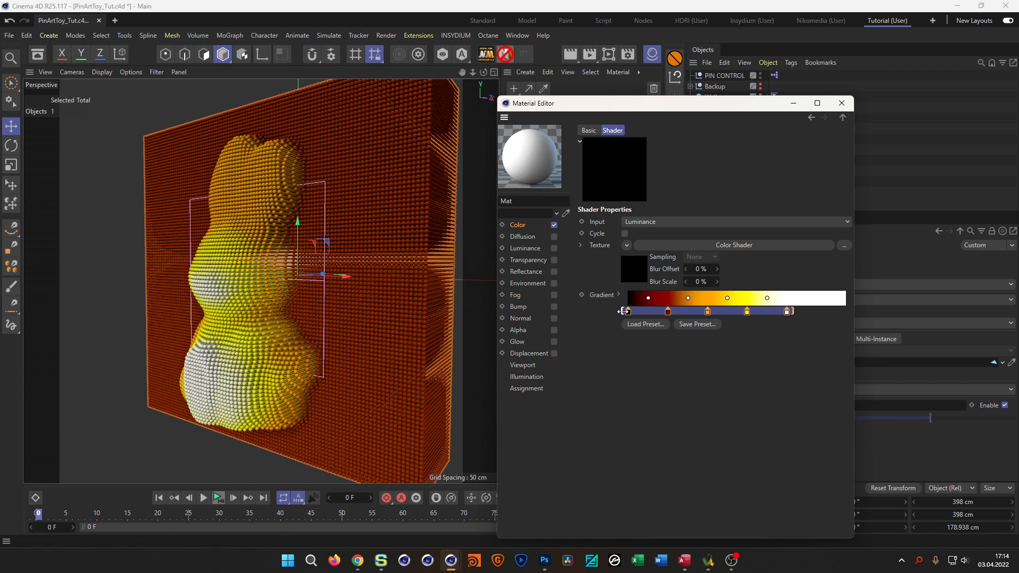
drag(624, 311, 658, 311)
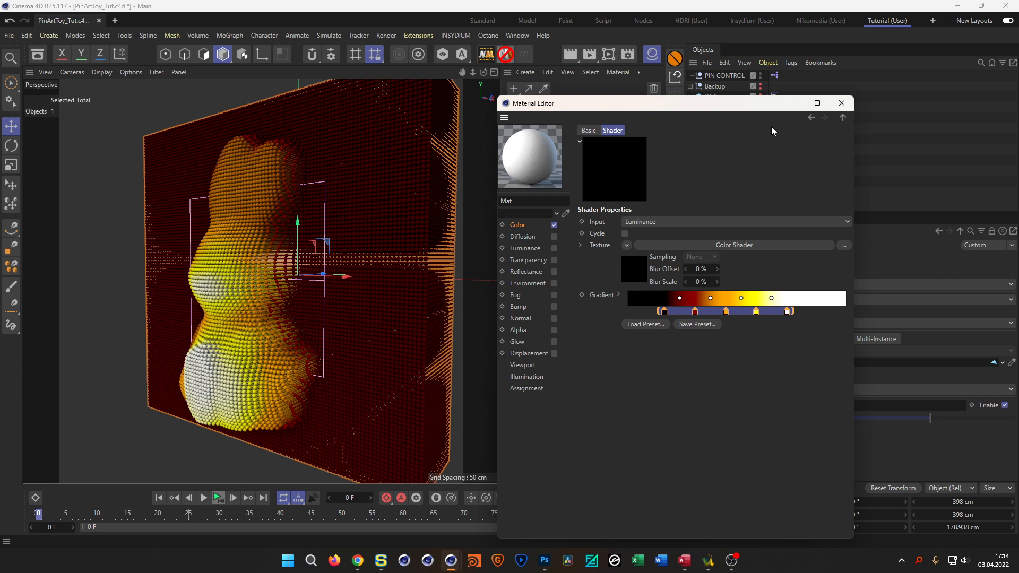
click(842, 103)
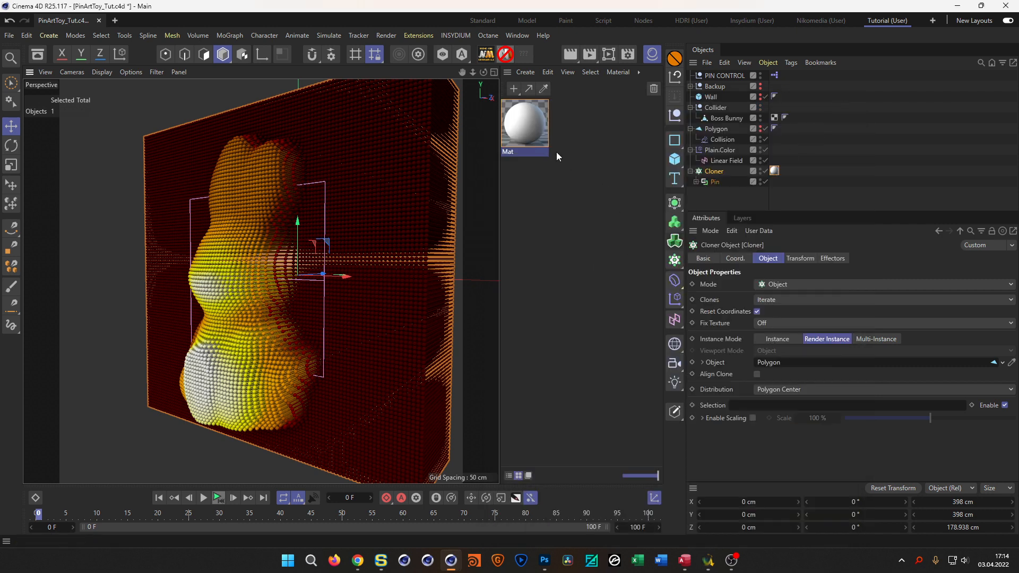
- Reopen the material and re-enable its Reflectance channel
double_click(533, 129)
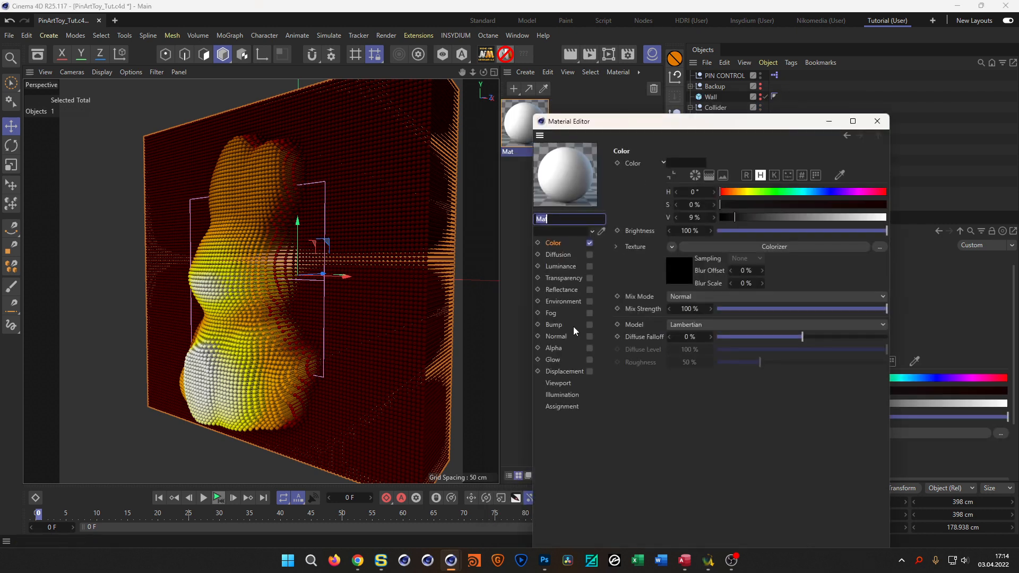
click(590, 289)
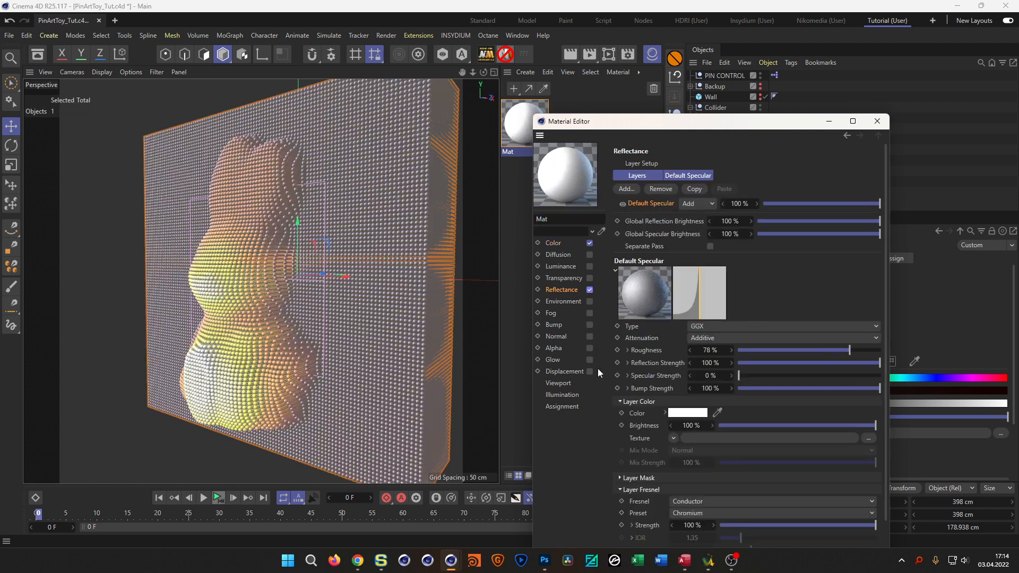
mouse_move(324, 294)
alt+mouse_down()
mouse_move(307, 303)
mouse_move(327, 292)
alt+mouse_up()
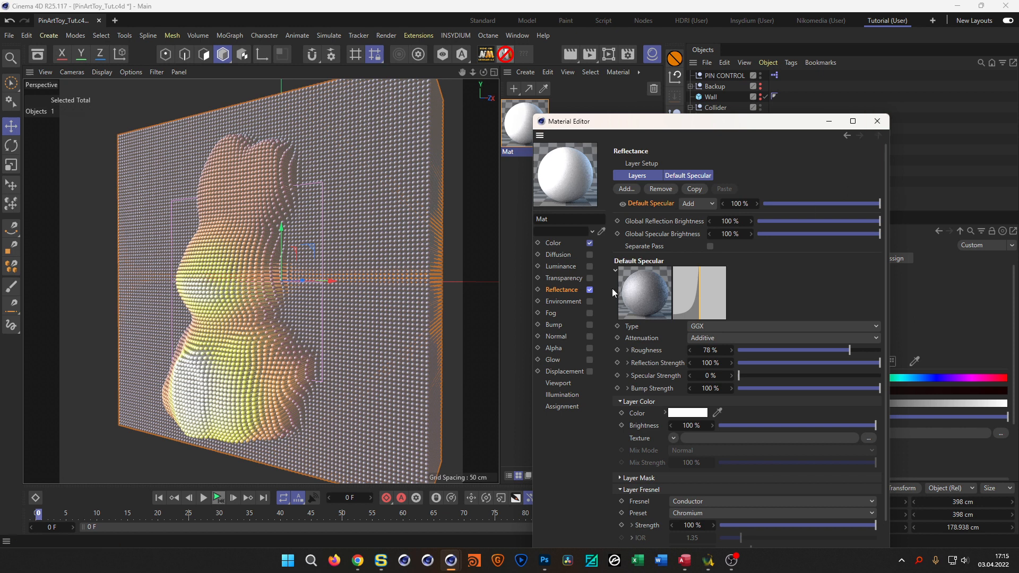
- Compare the pins with the material's Reflectance channel disabled and re-enabled, viewing the bunny relief from the front and the side
click(590, 290)
alt+drag(301, 272, 291, 253)
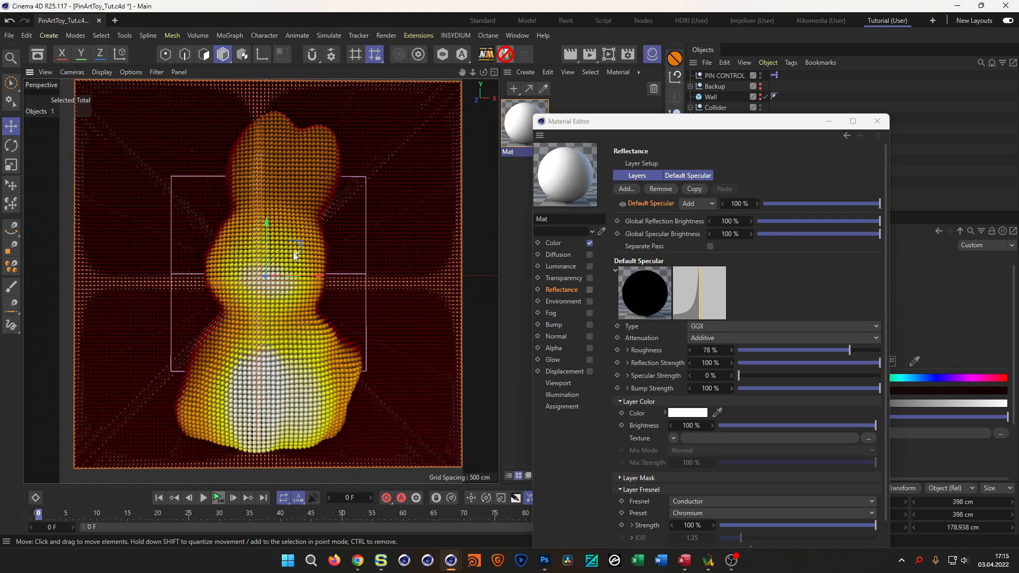
mouse_move(291, 278)
alt+mouse_down()
mouse_move(337, 277)
mouse_move(255, 287)
mouse_move(272, 281)
alt+mouse_up()
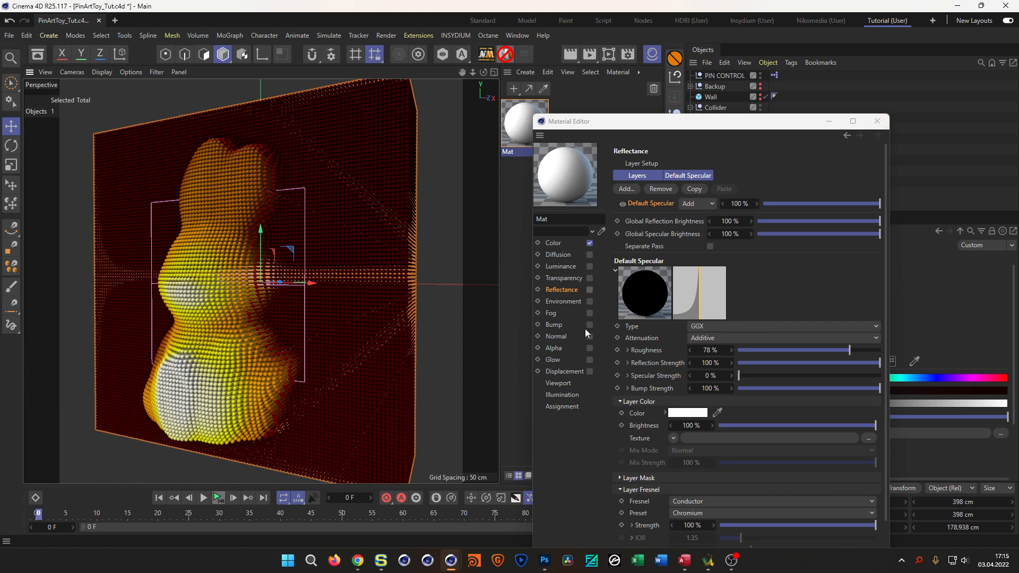
click(590, 290)
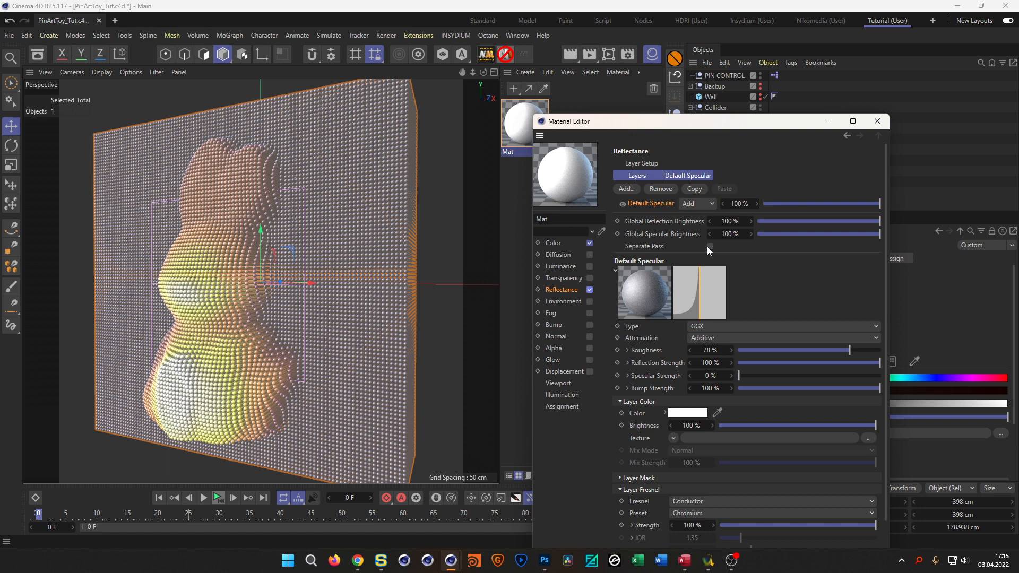
- Copy the Colorizer shader from the Color channel, disable that channel, and paste the shader as the Reflectance layer color's texture
click(555, 243)
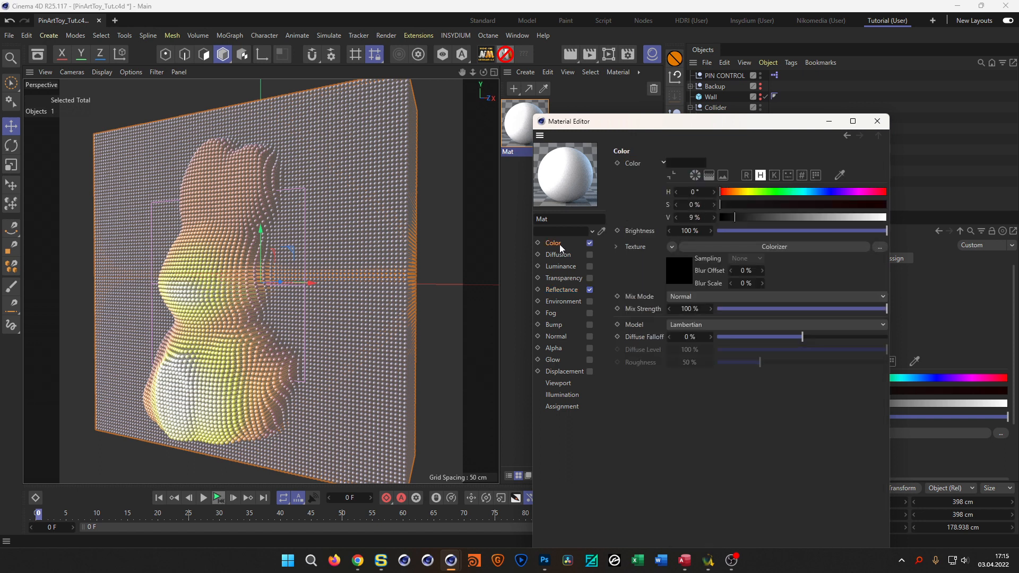
right_click(639, 248)
click(630, 280)
click(589, 244)
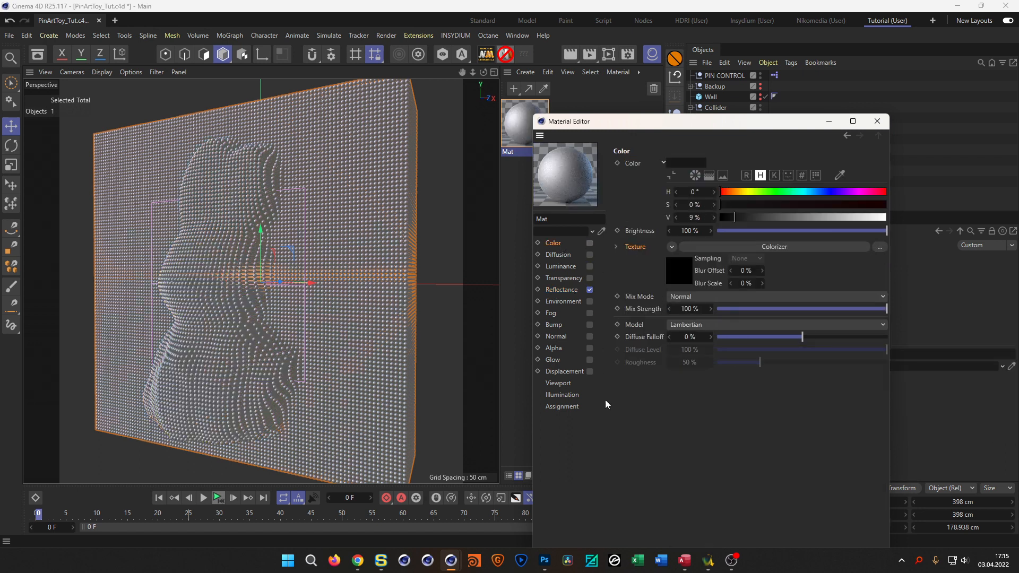
click(563, 290)
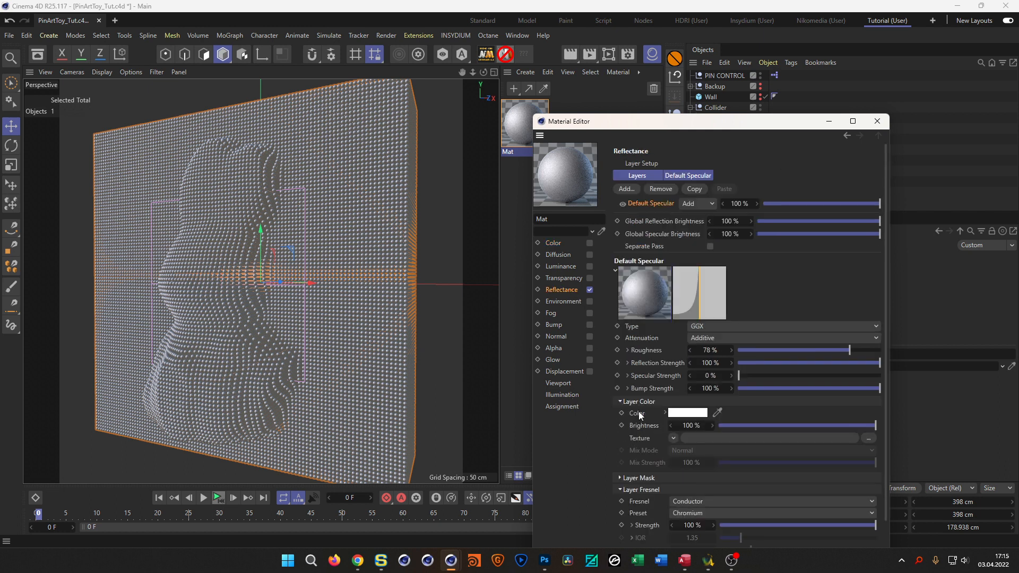
right_click(639, 438)
click(660, 504)
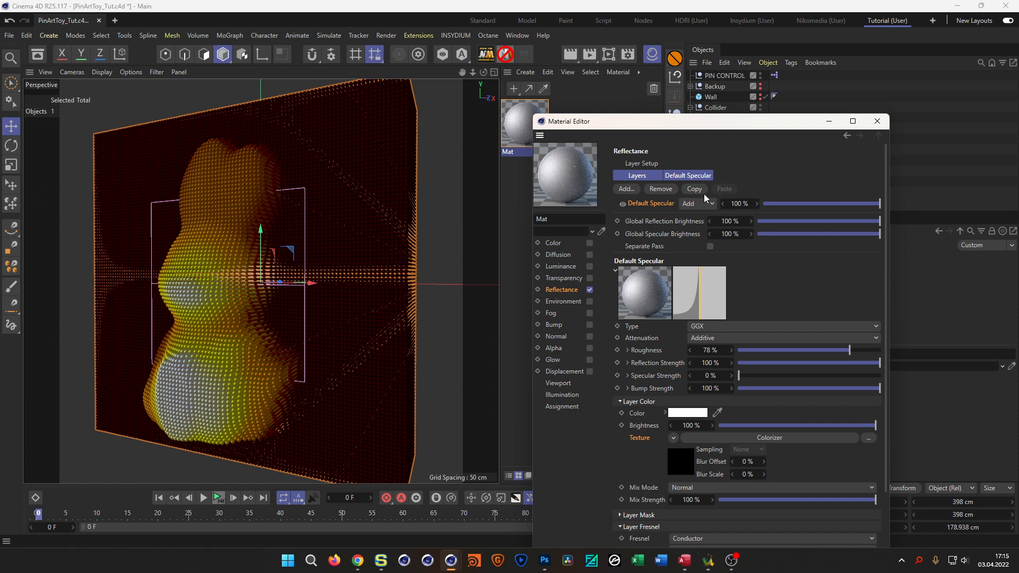
- Set the reflectance layer's roughness to 10 %, close the material, and save the project
click(749, 352)
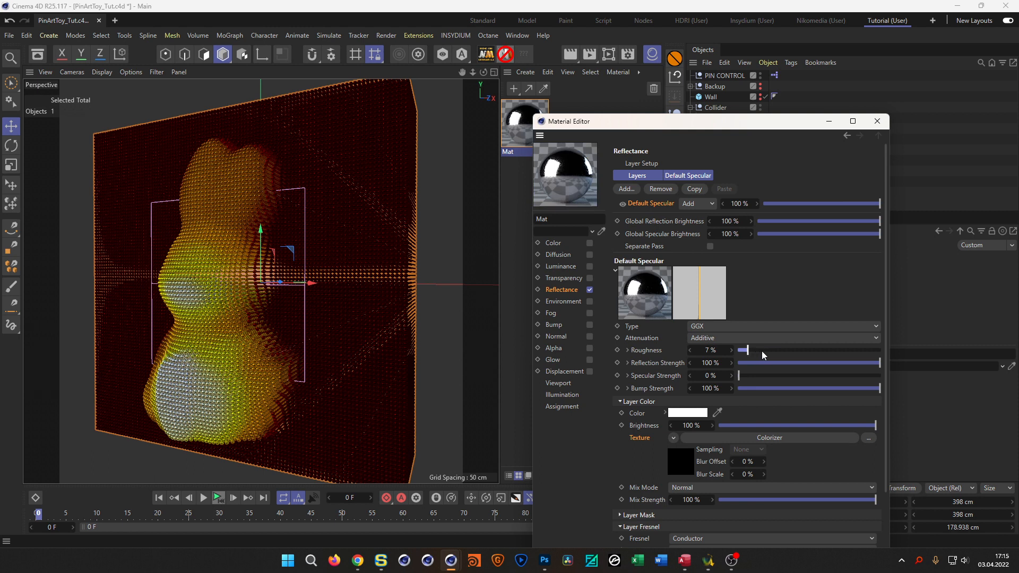
click(753, 352)
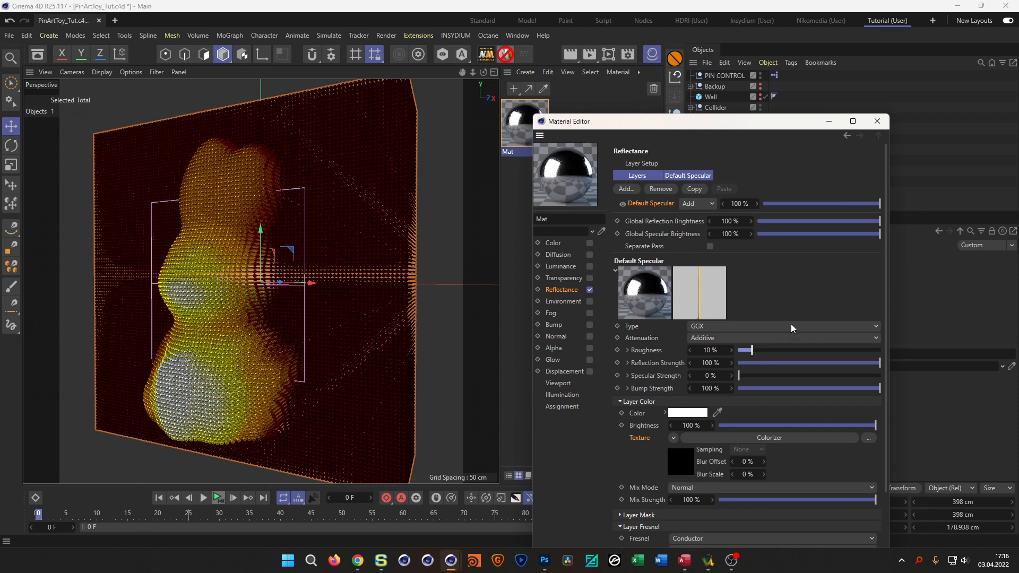
click(877, 121)
key(ctrl+s)
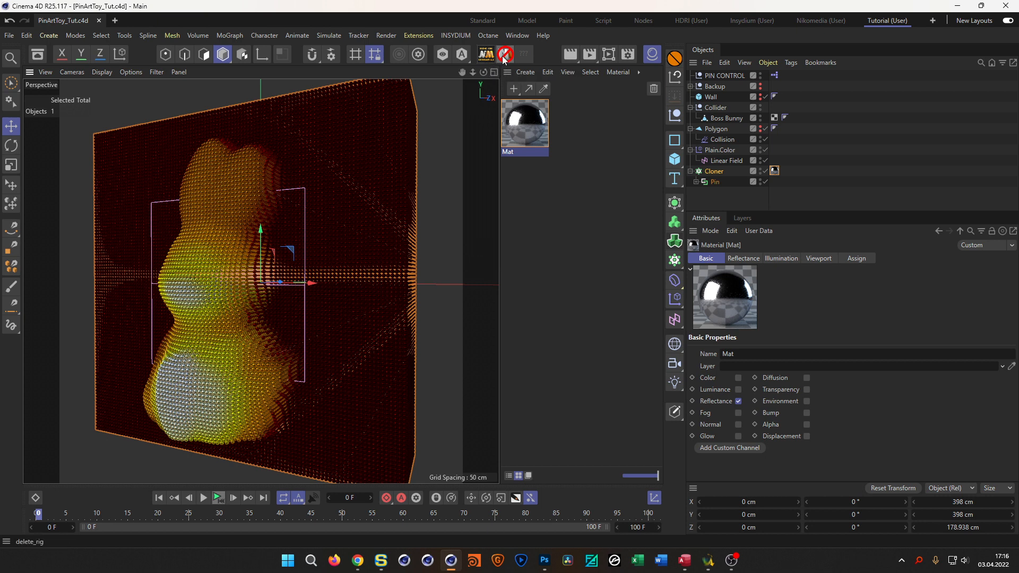
- Hide the Material Manager and enlarge the object hierarchy area
click(652, 54)
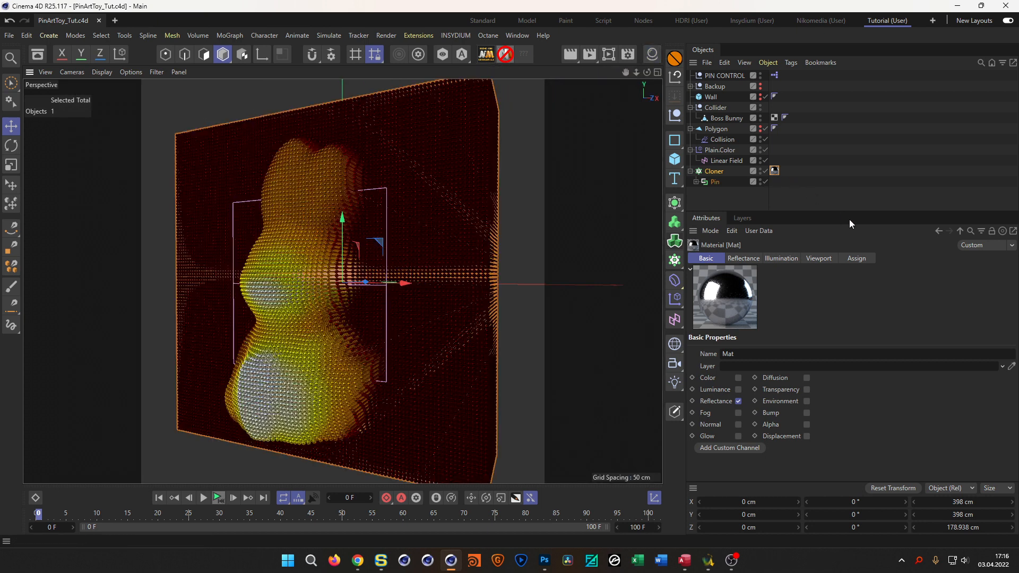
drag(863, 211, 852, 328)
- Add the Nikomedias Scene Rig Ultimate to the pin art scene from the Nikomedia layout and return to the Tutorial layout
click(487, 54)
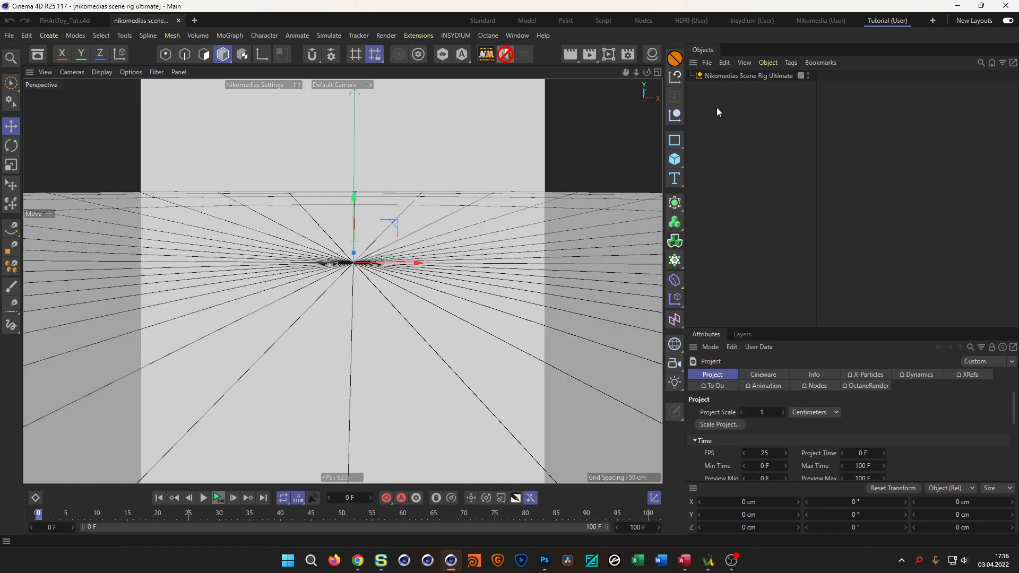
key(ctrl+F4)
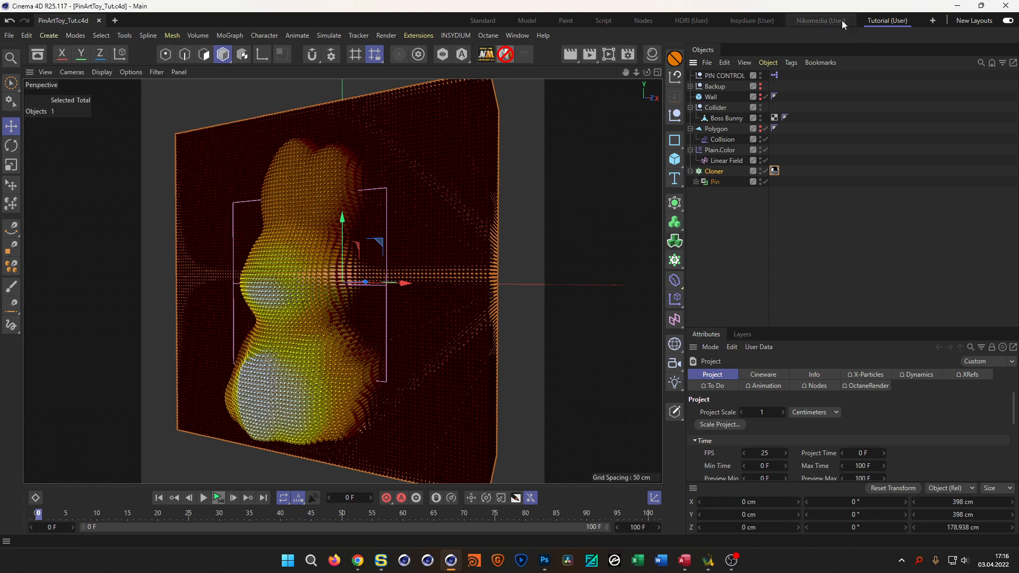
click(842, 20)
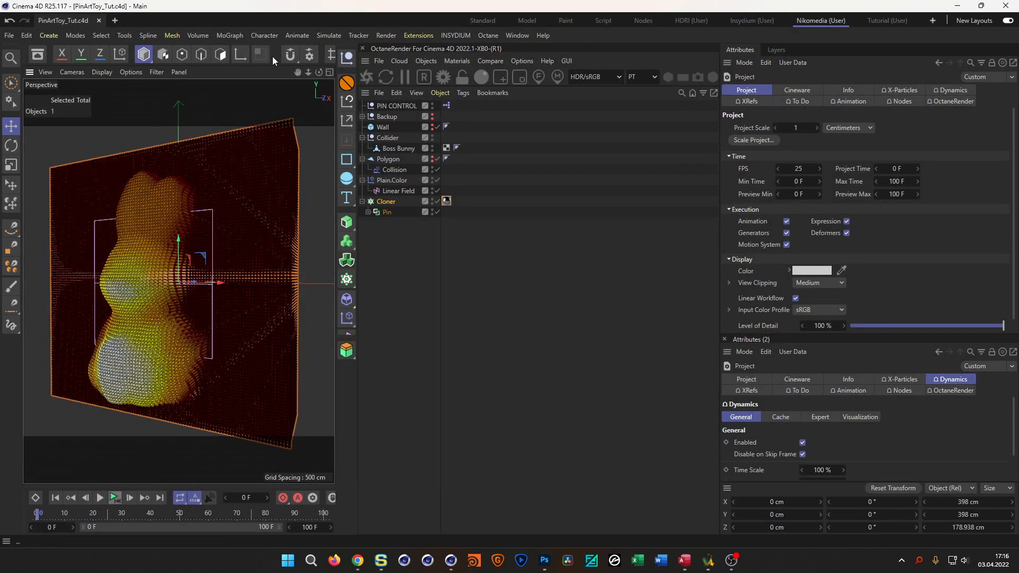
drag(273, 56, 114, 56)
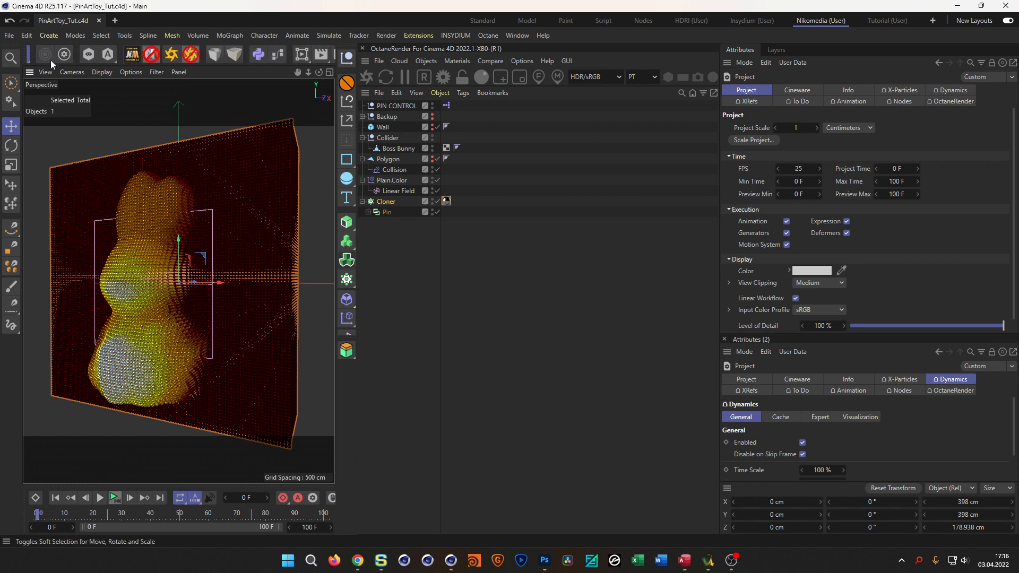
click(130, 56)
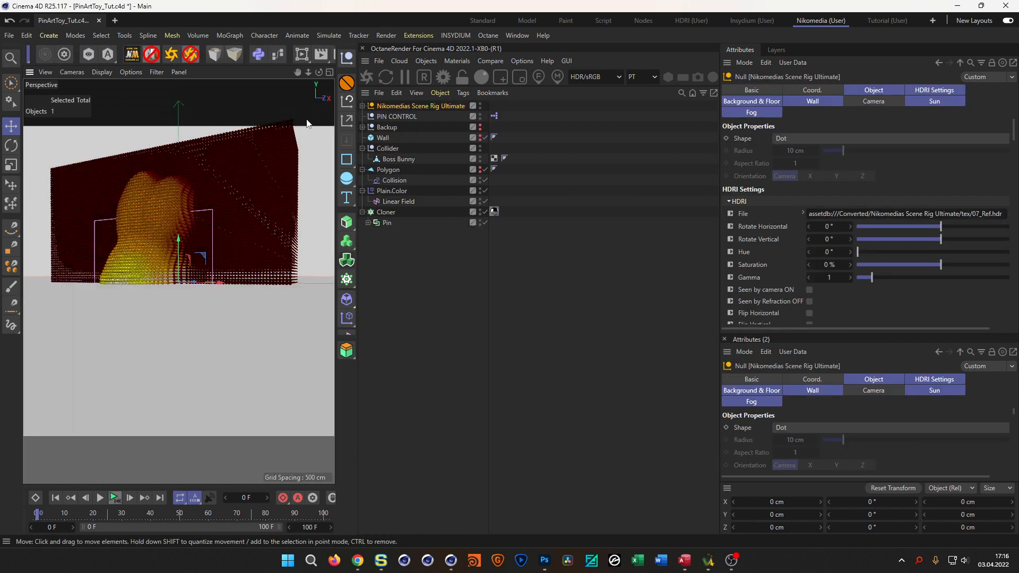
click(890, 21)
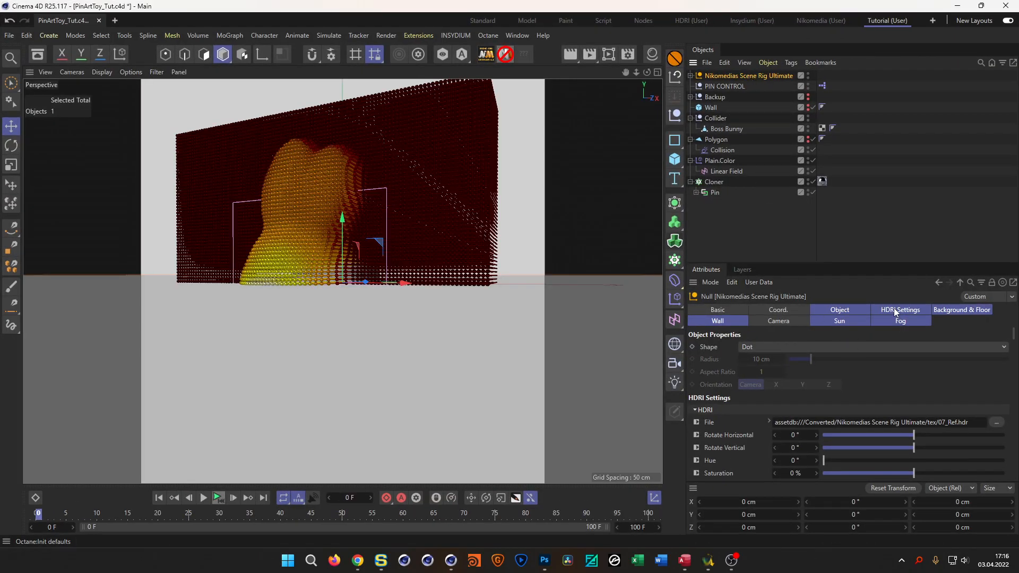
- Turn off all floor and background switches of the scene rig and make the Wall object visible
click(943, 311)
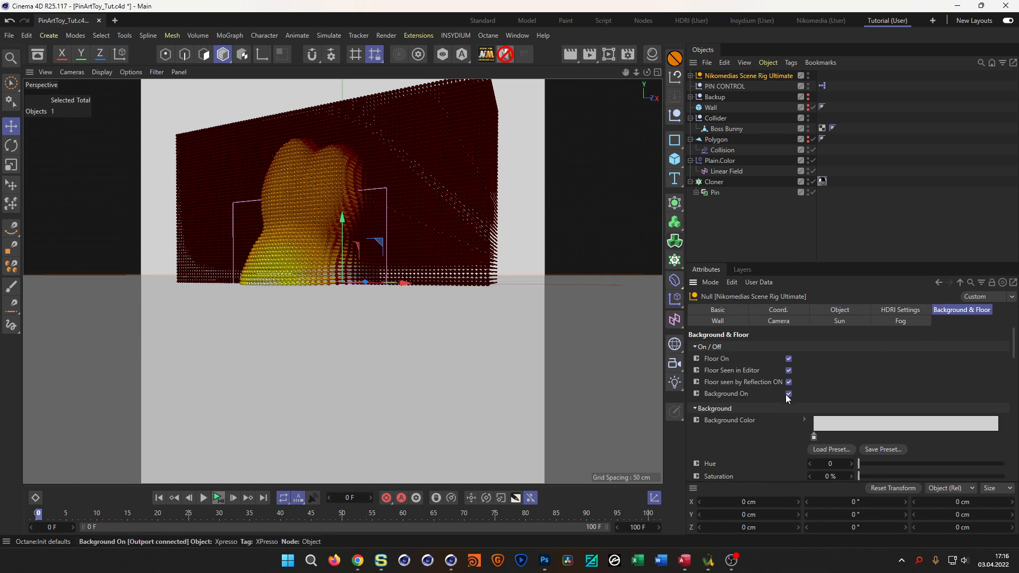
drag(790, 392, 789, 359)
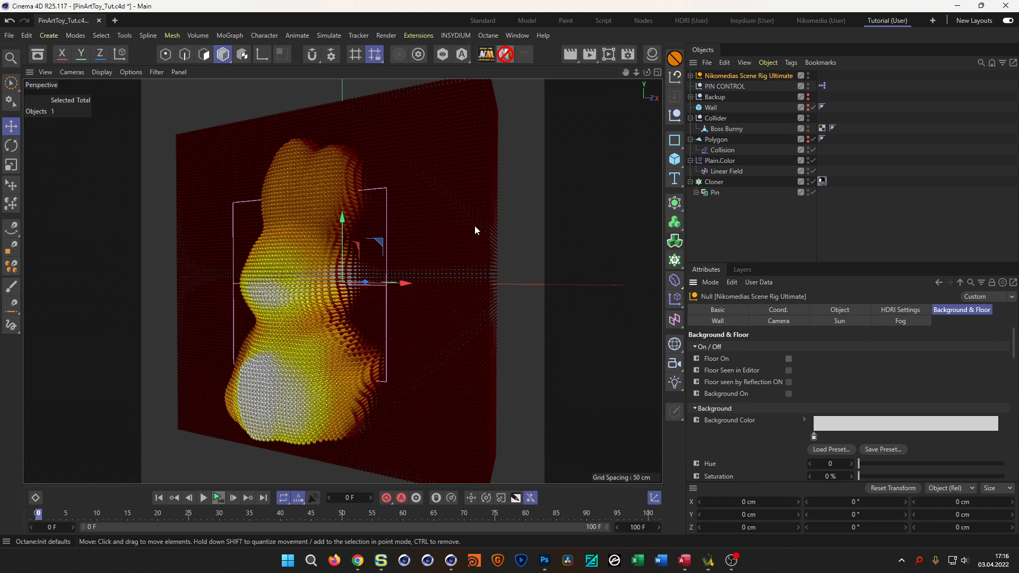
alt+click(808, 108)
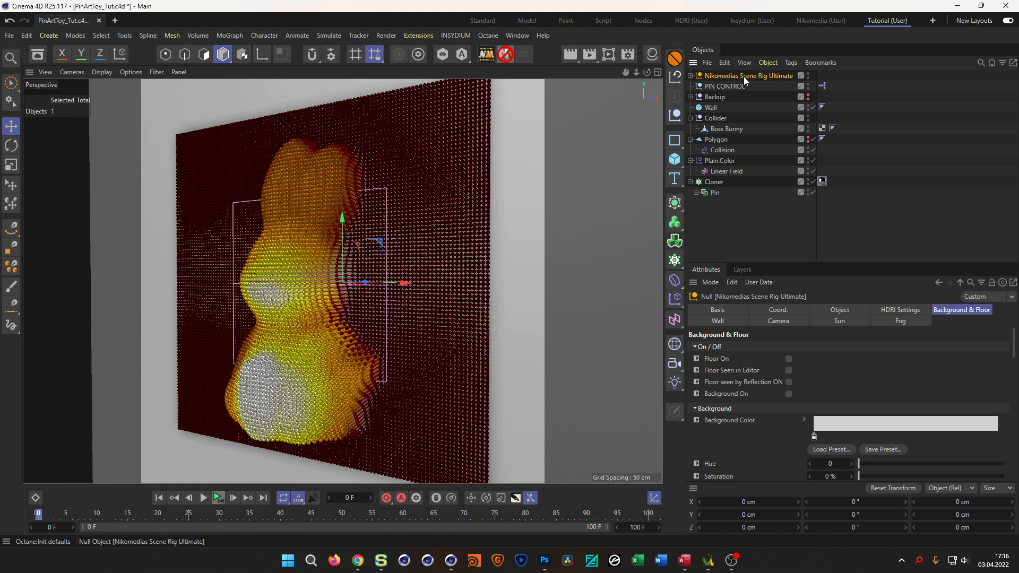
- Duplicate the Viewport render setting as a separate setting outside the Nikomedias Settings group
click(628, 55)
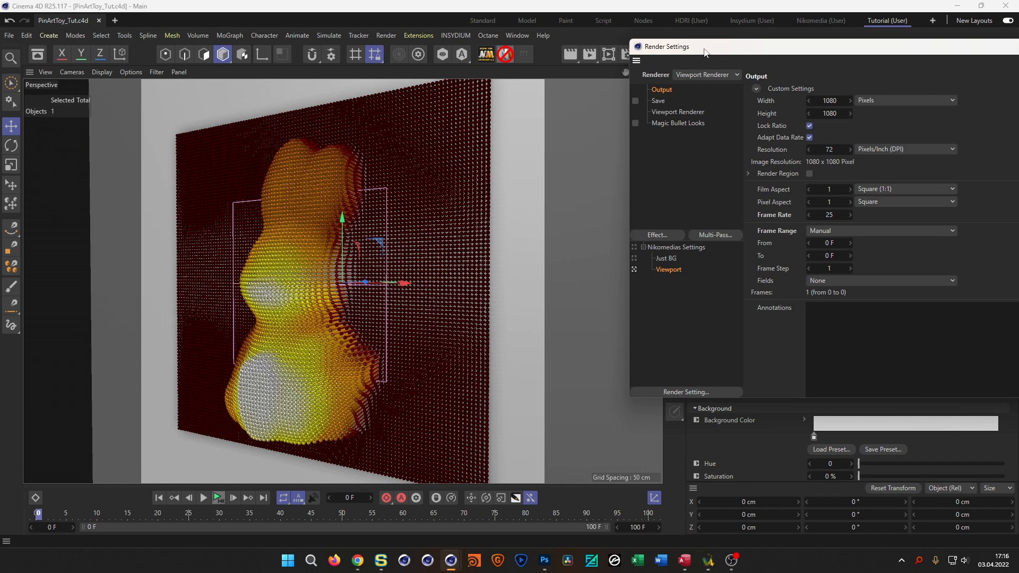
drag(705, 51, 480, 56)
ctrl+drag(444, 276, 432, 294)
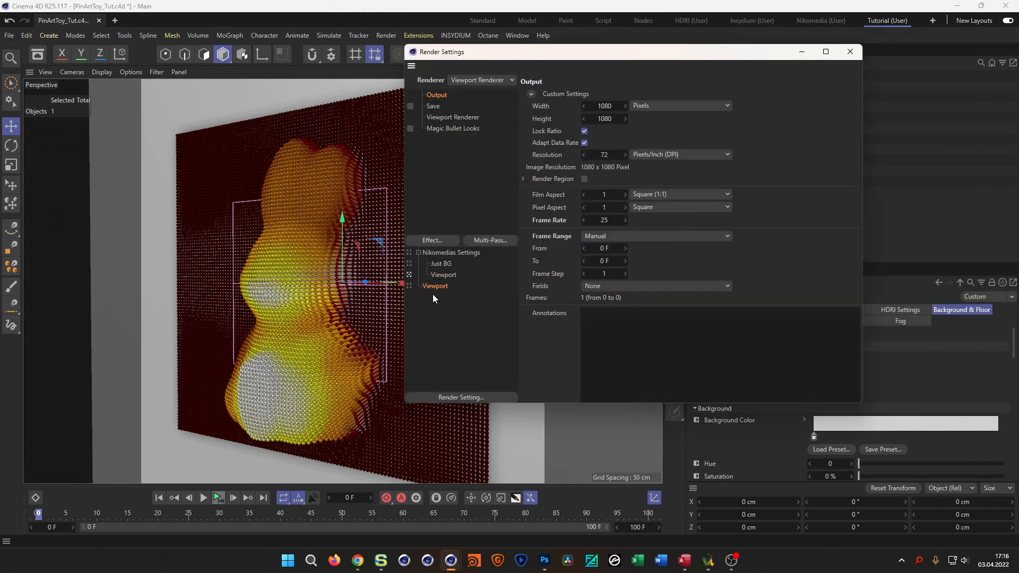
- Set the duplicated Viewport setting's renderer to Physical with the Progressive sampler
click(464, 81)
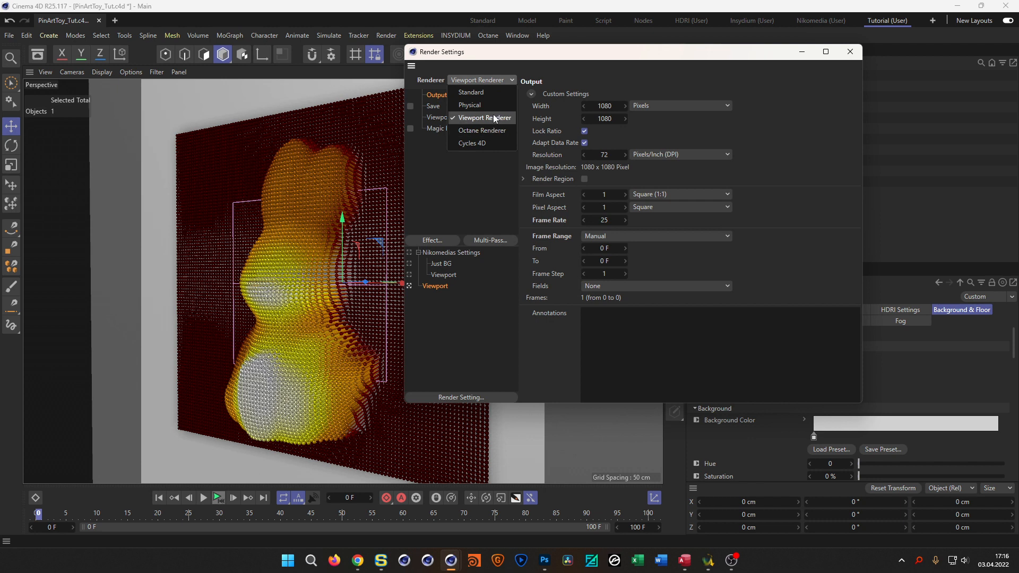
click(494, 105)
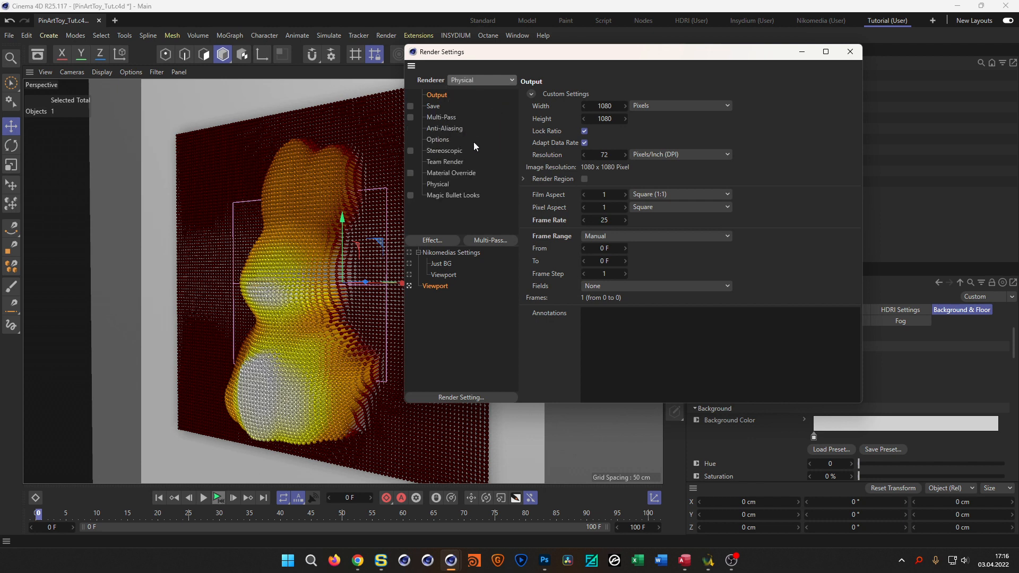
click(440, 184)
click(673, 192)
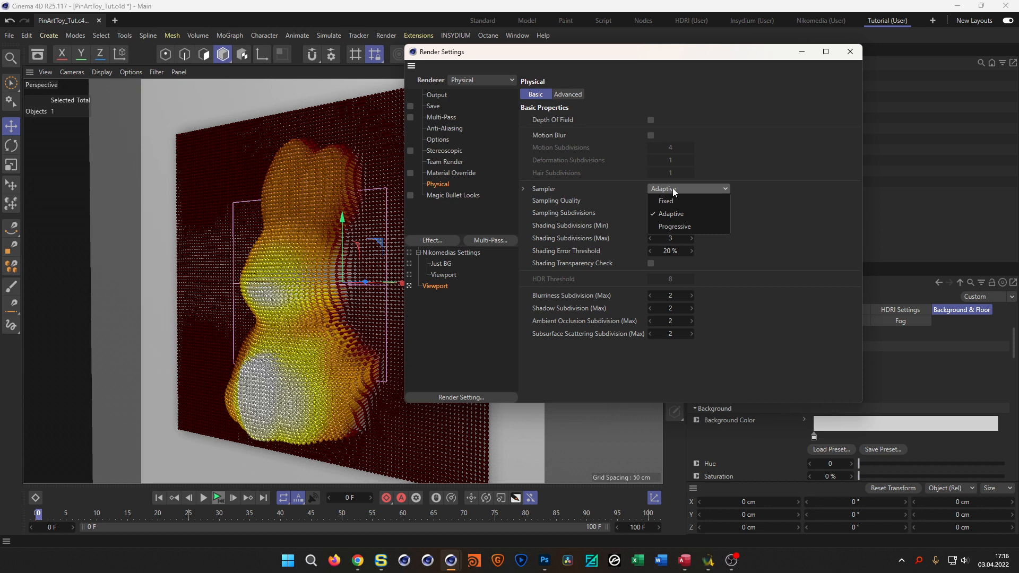
click(679, 226)
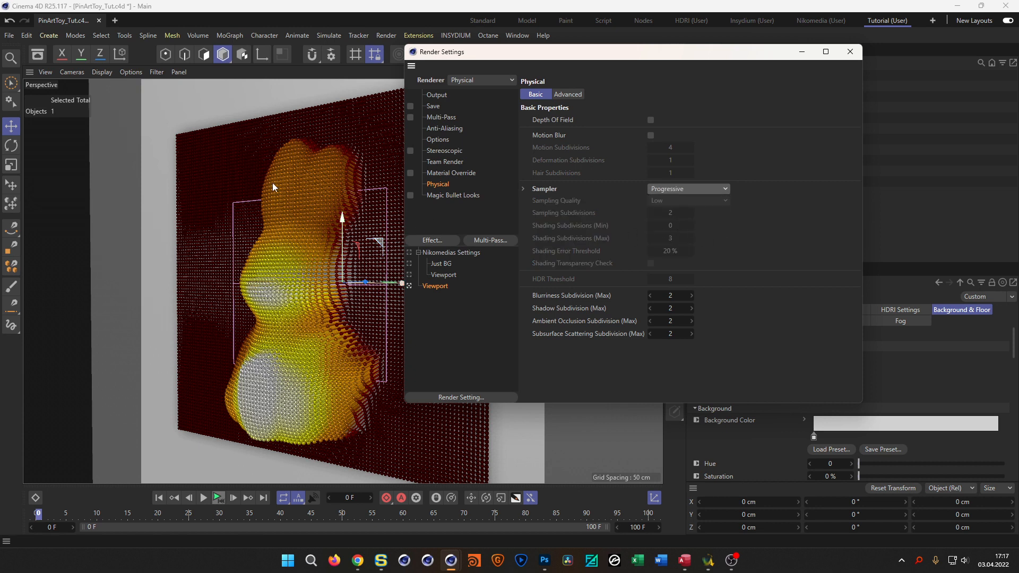
- Add the Global Illumination and Ambient Occlusion effects to the render setting
click(446, 242)
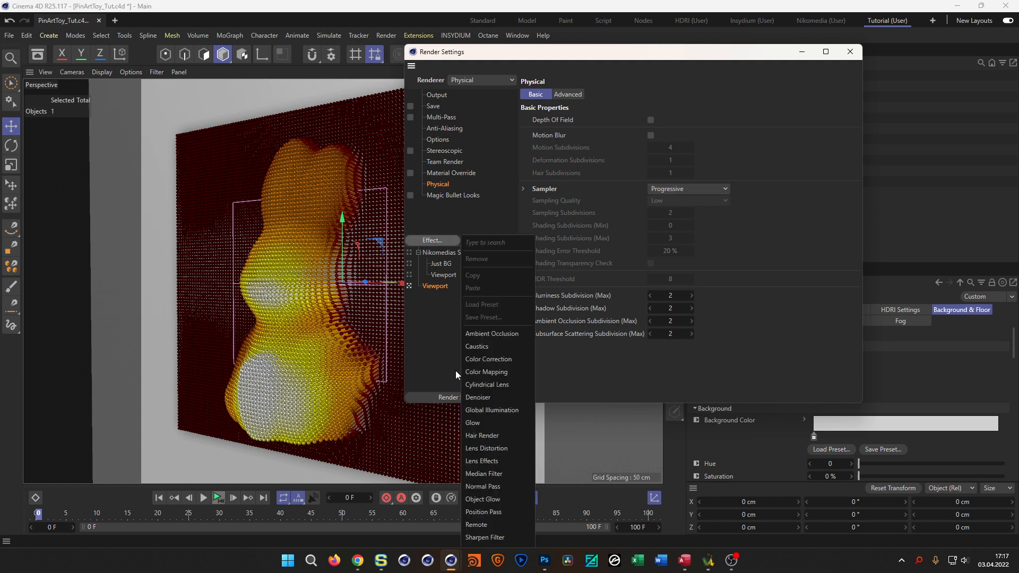
click(492, 410)
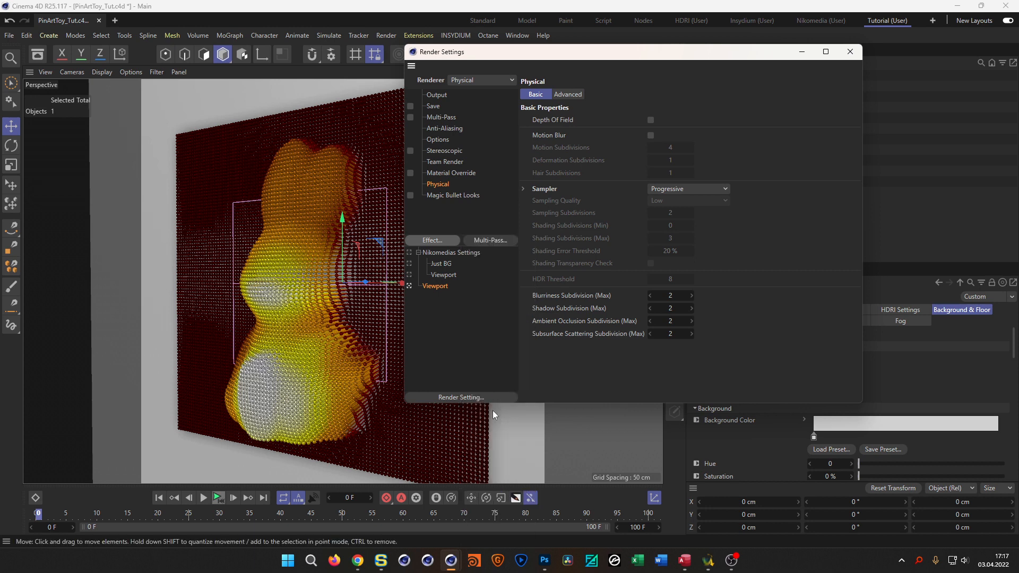
click(451, 239)
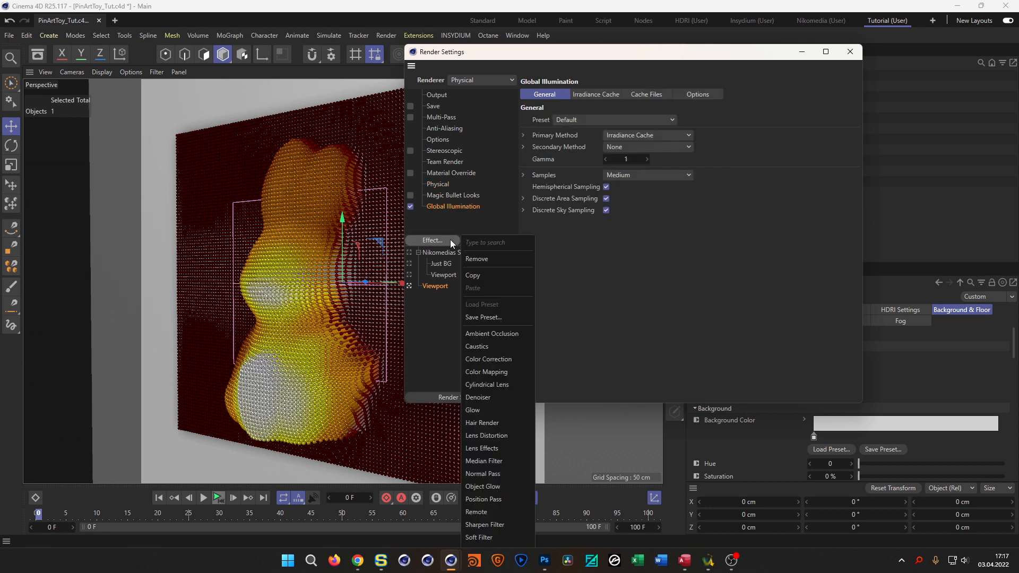
click(495, 335)
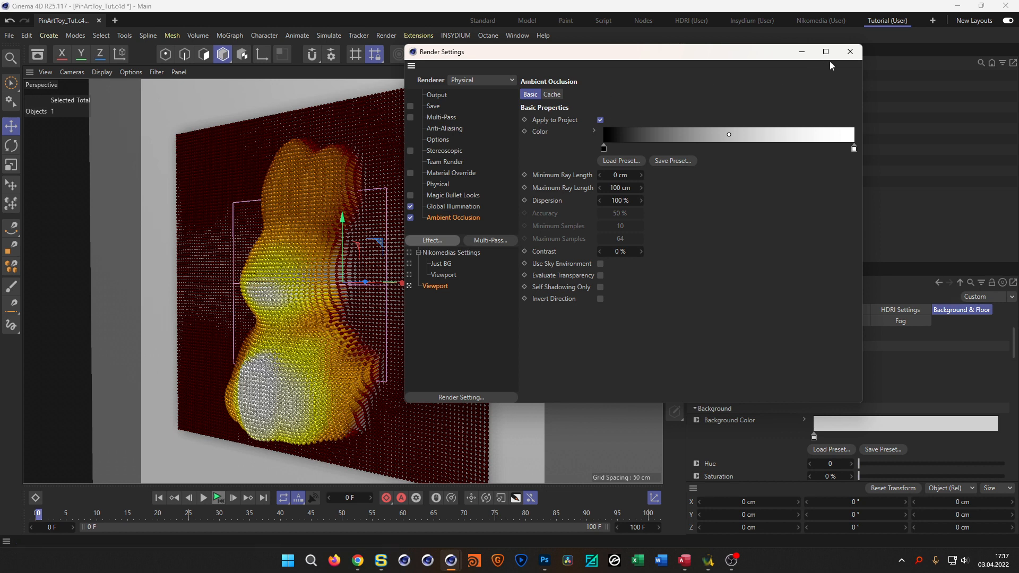
- Set the output frame range to Current Frame and close the render settings
click(437, 97)
click(622, 235)
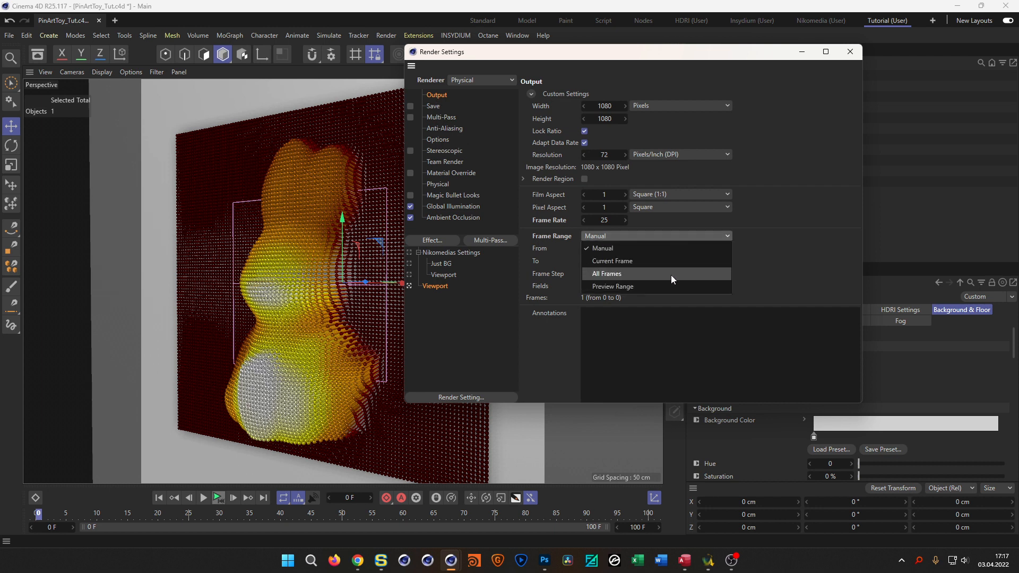
click(673, 261)
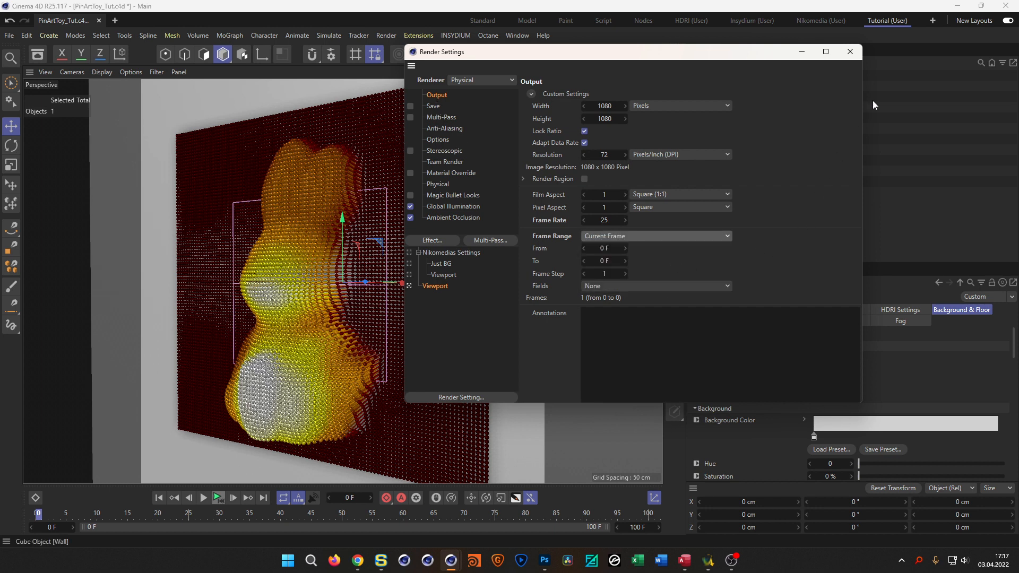
click(850, 51)
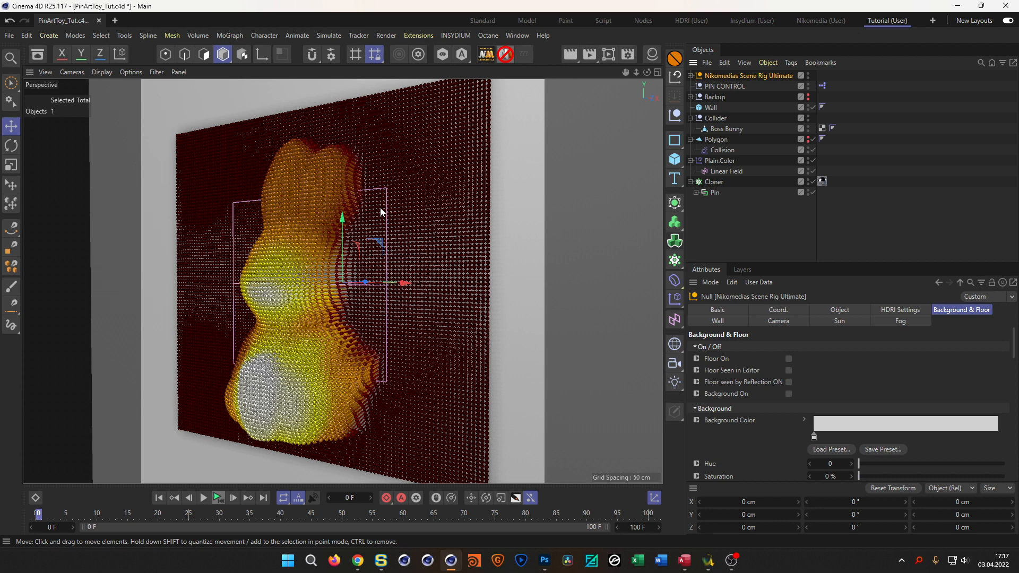
- Preview the pin relief briefly with the Interactive Render Region and turn the preview off
click(609, 56)
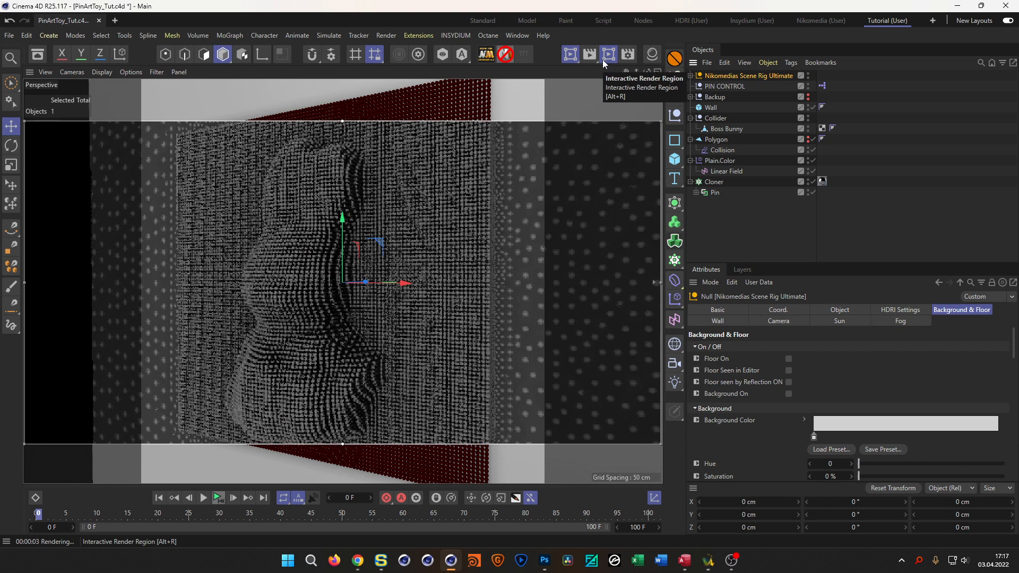
click(609, 57)
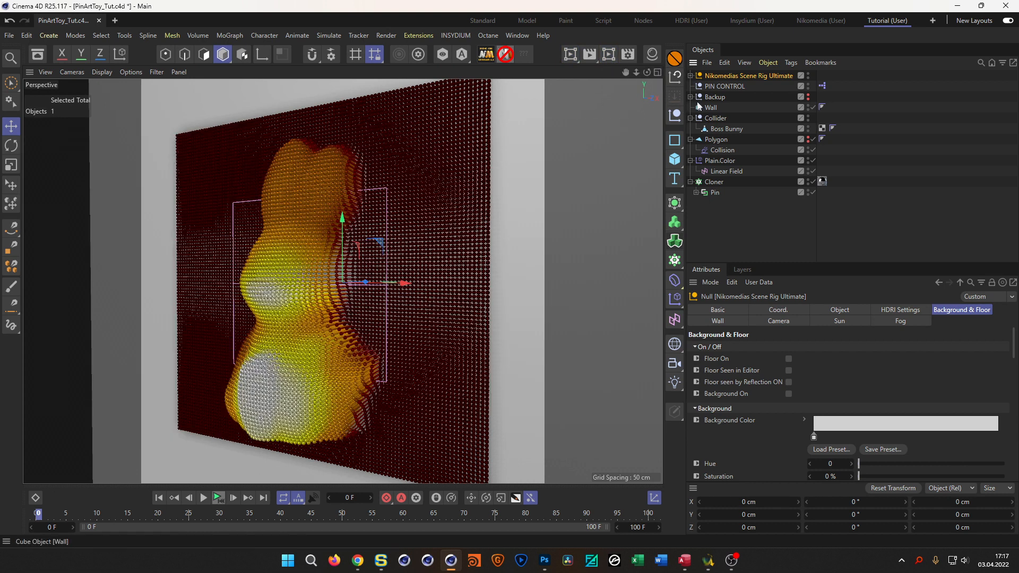
- Set the Global Illumination primary method to Quasi-Monte Carlo (QMC) in the render settings and close them
click(629, 54)
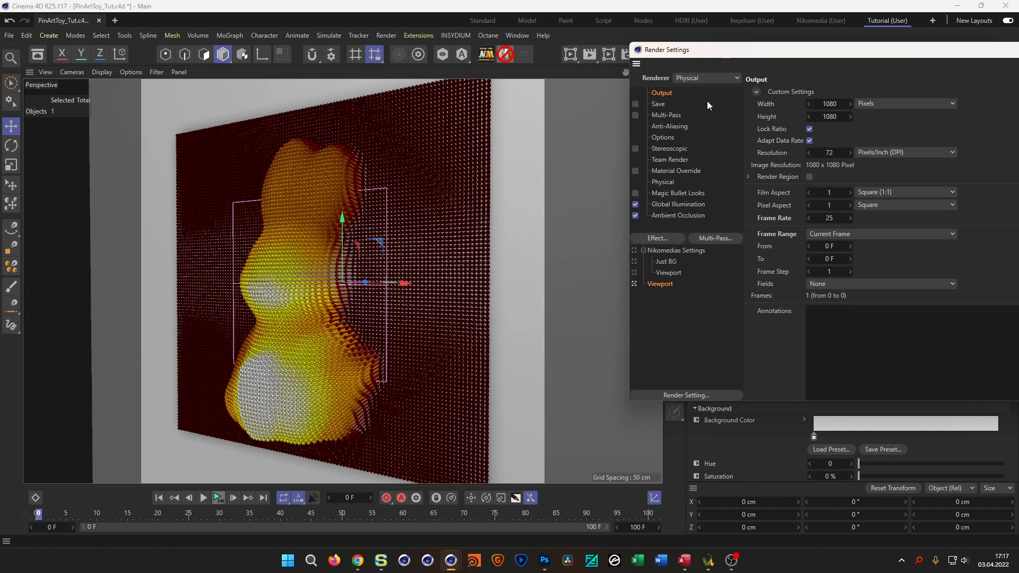
drag(717, 54, 458, 106)
click(430, 258)
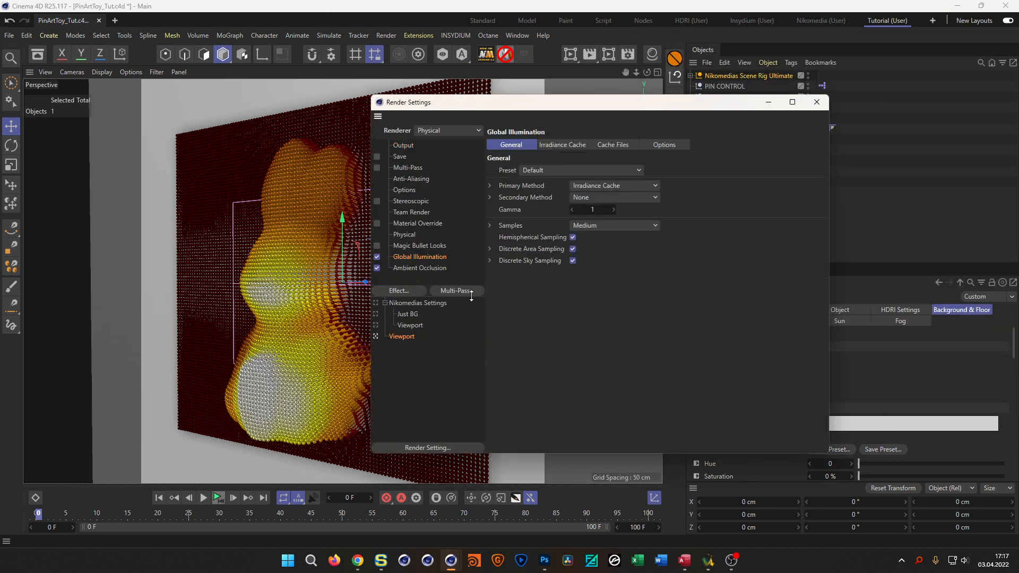
click(594, 185)
click(617, 198)
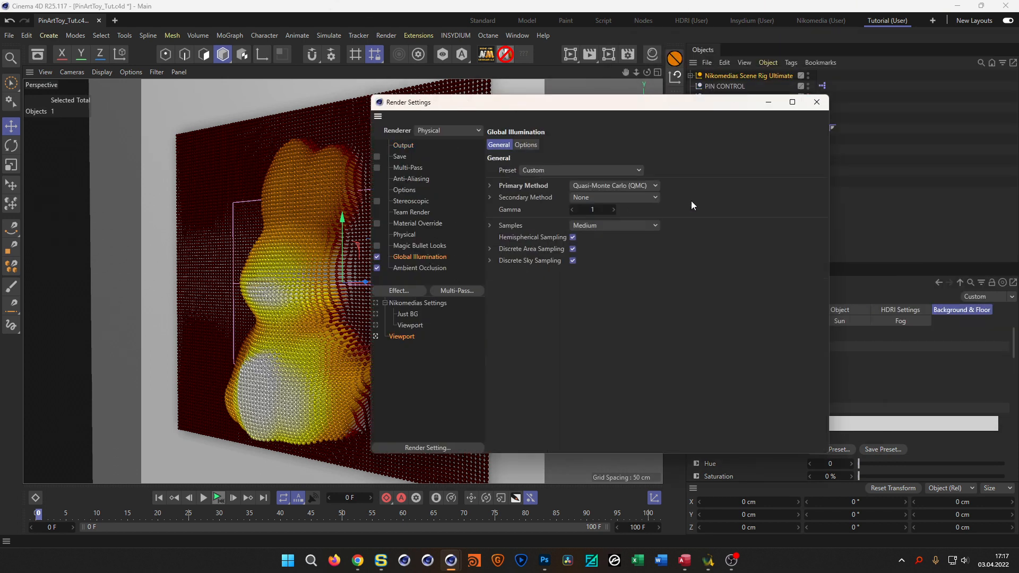
click(816, 102)
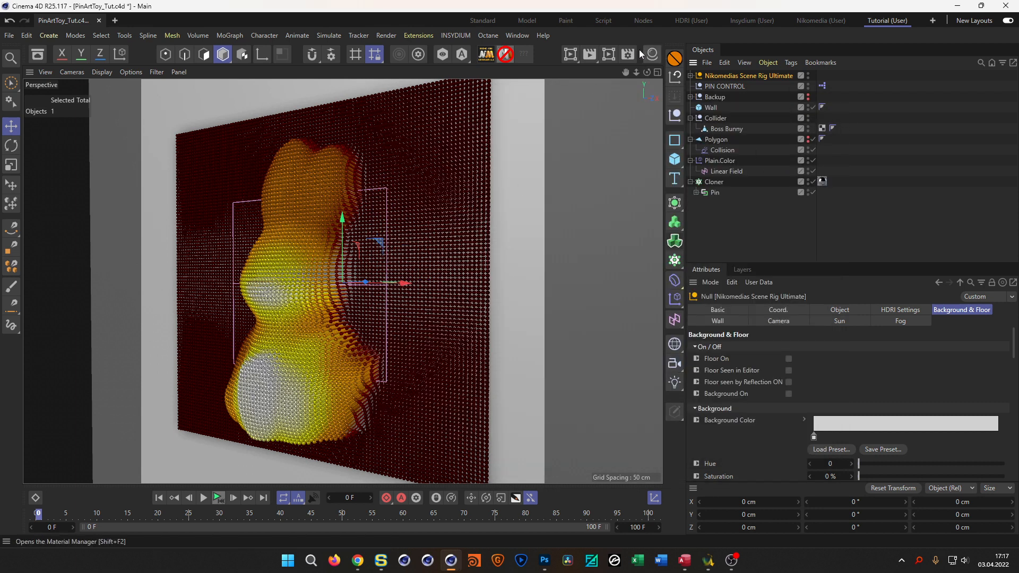
- Preview the pin relief with the Interactive Render Region fitted to the square render frame and turn the preview off
click(608, 57)
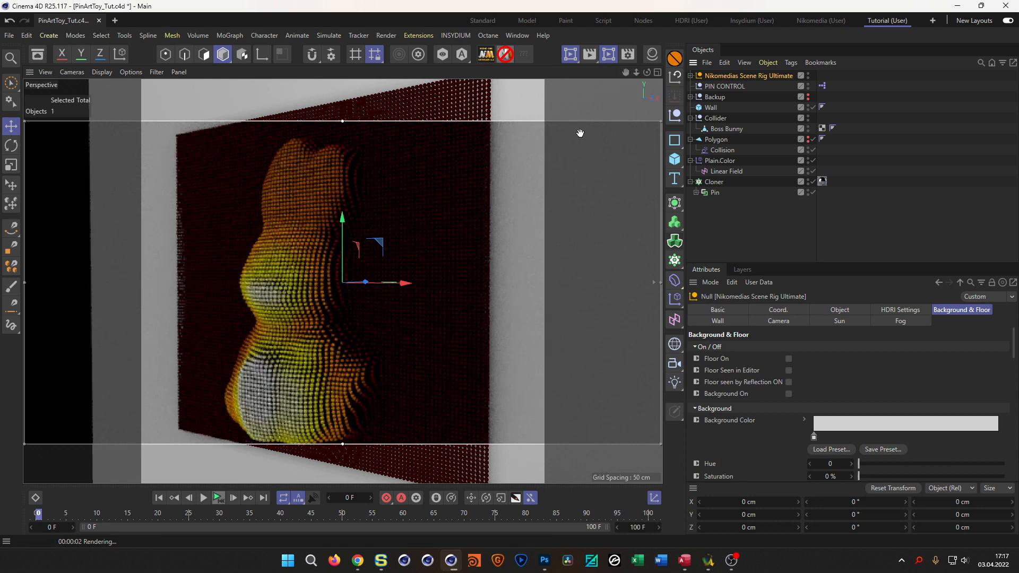
drag(660, 122, 543, 79)
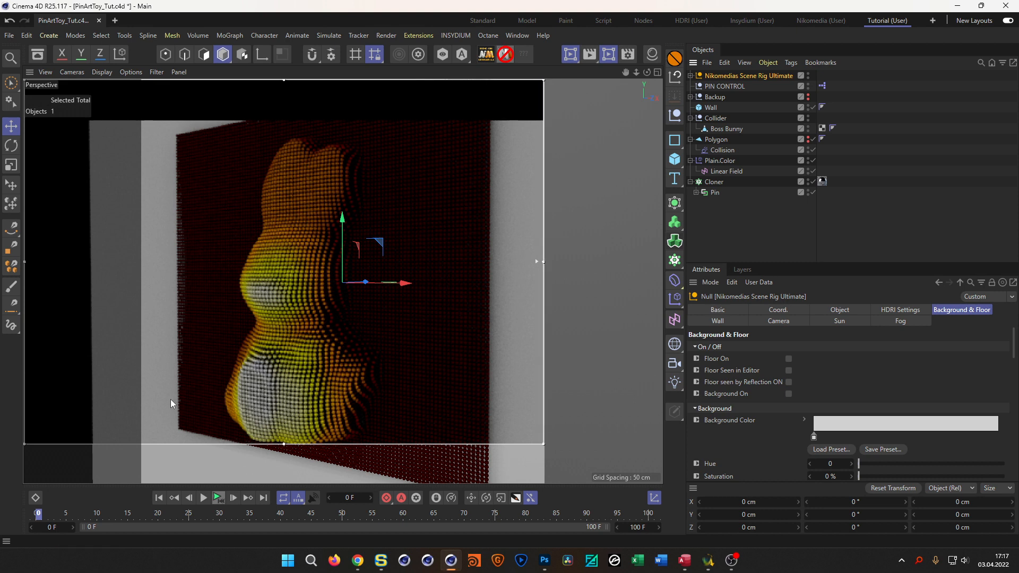
drag(28, 445, 142, 482)
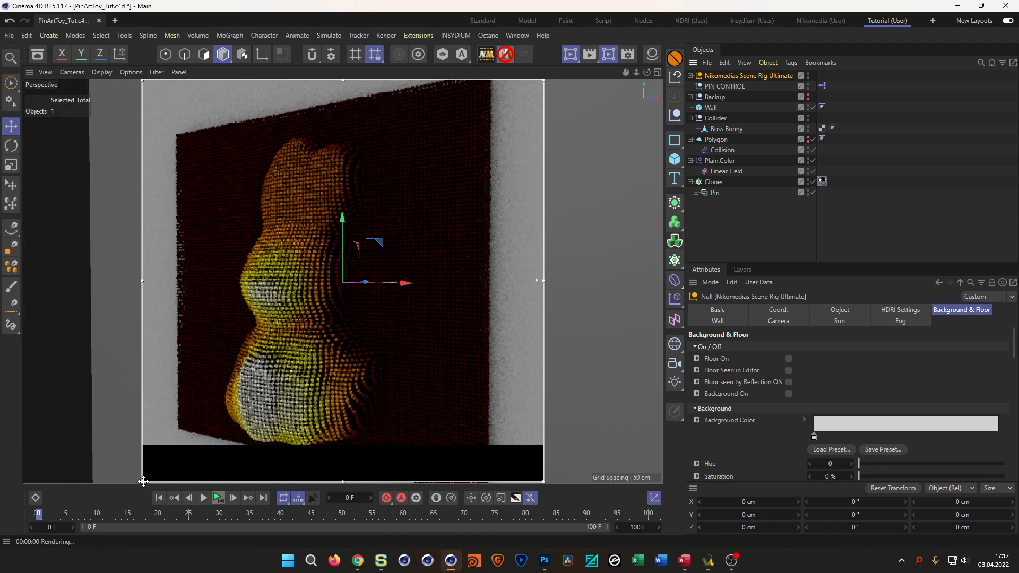
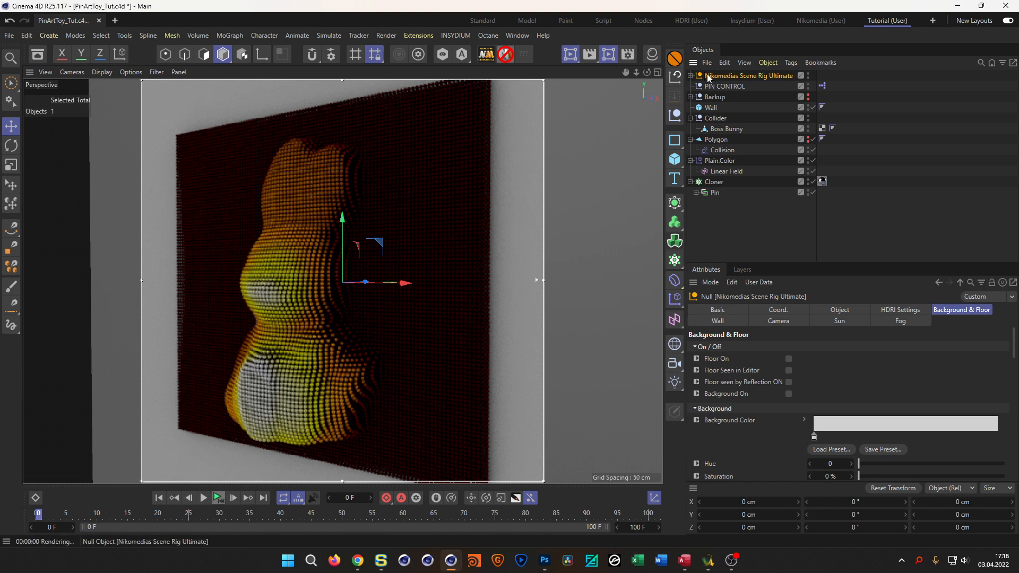
click(609, 55)
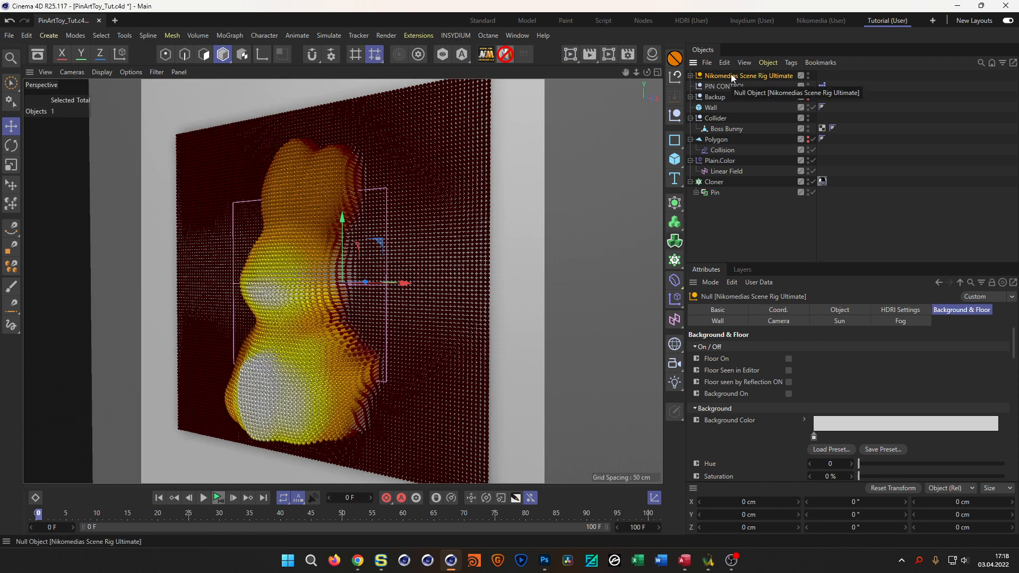
- Show the scene rig's HDRI settings and browse the Indoor HDRI images in the asset library as enlarged thumbnails
click(901, 312)
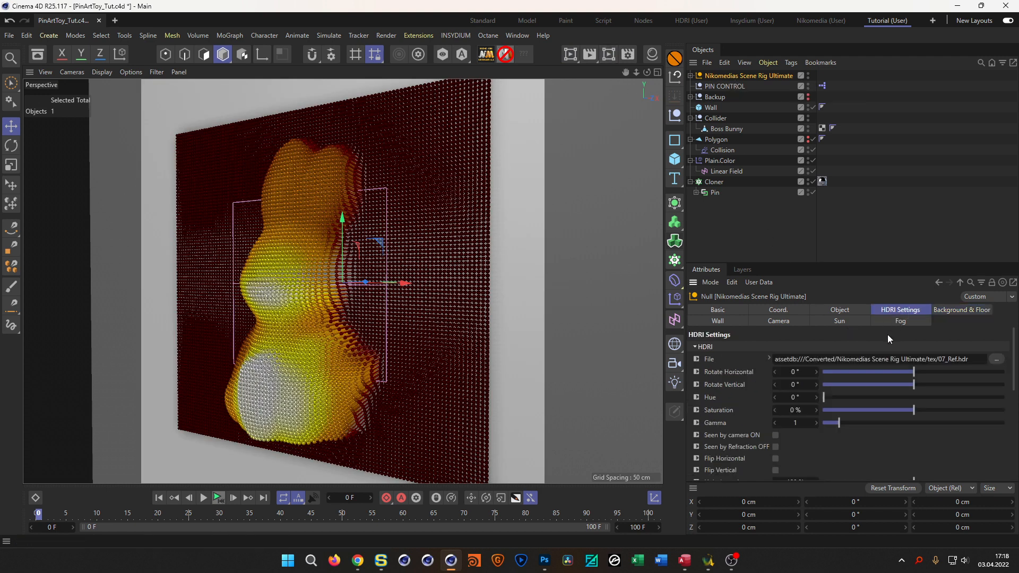
click(37, 54)
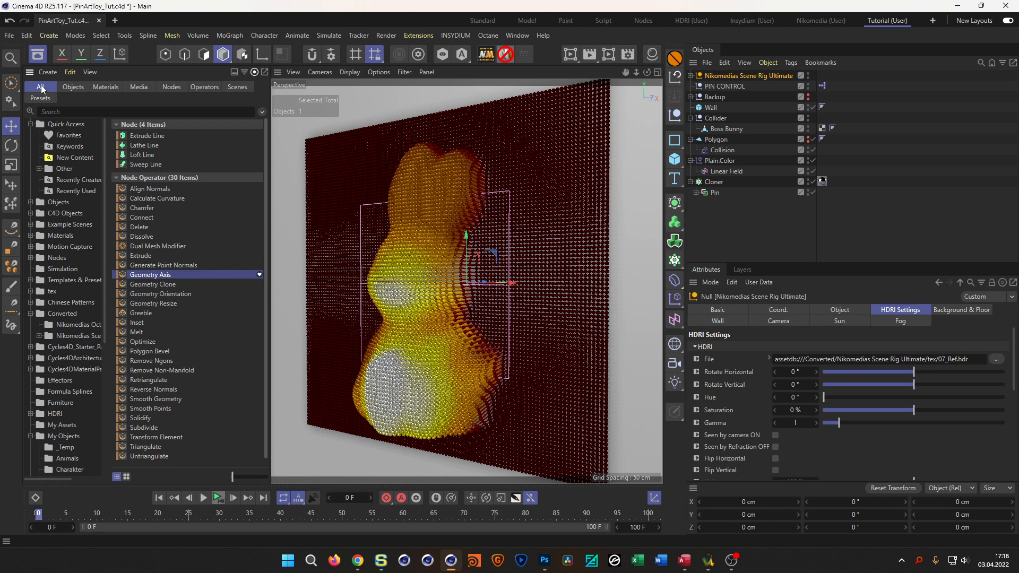
click(31, 436)
click(55, 413)
click(136, 137)
double_click(136, 138)
click(126, 477)
click(248, 477)
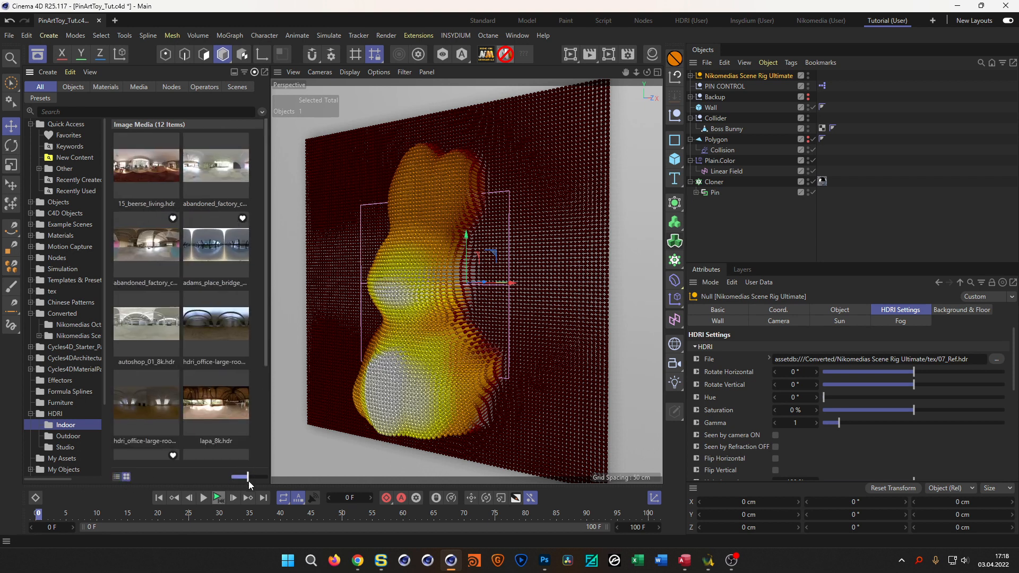
scroll(215, 404, down, 3)
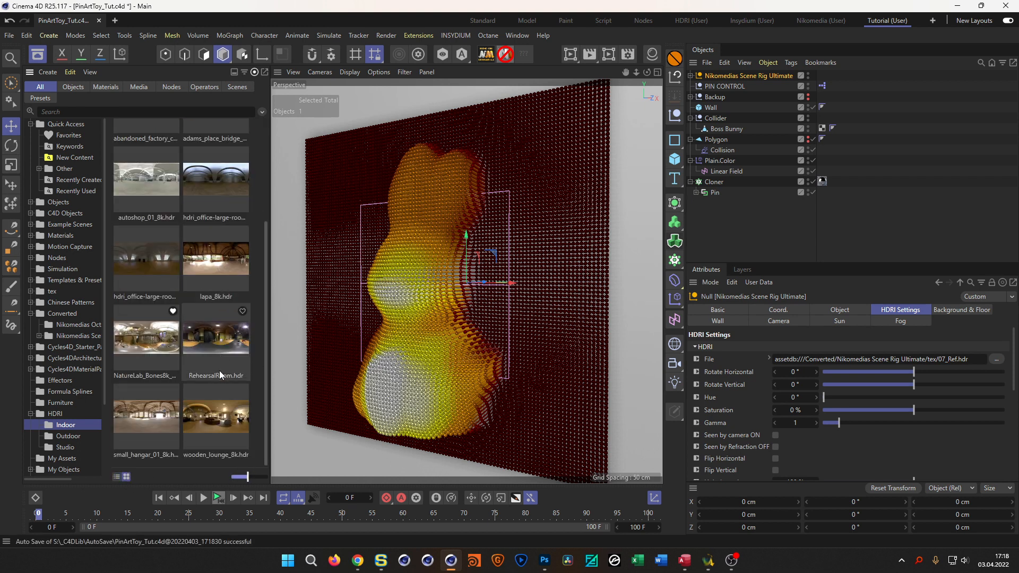
- Assign small_hangar_01_8k.hdr from the Indoor HDRIs as the scene rig's HDRI file
click(158, 336)
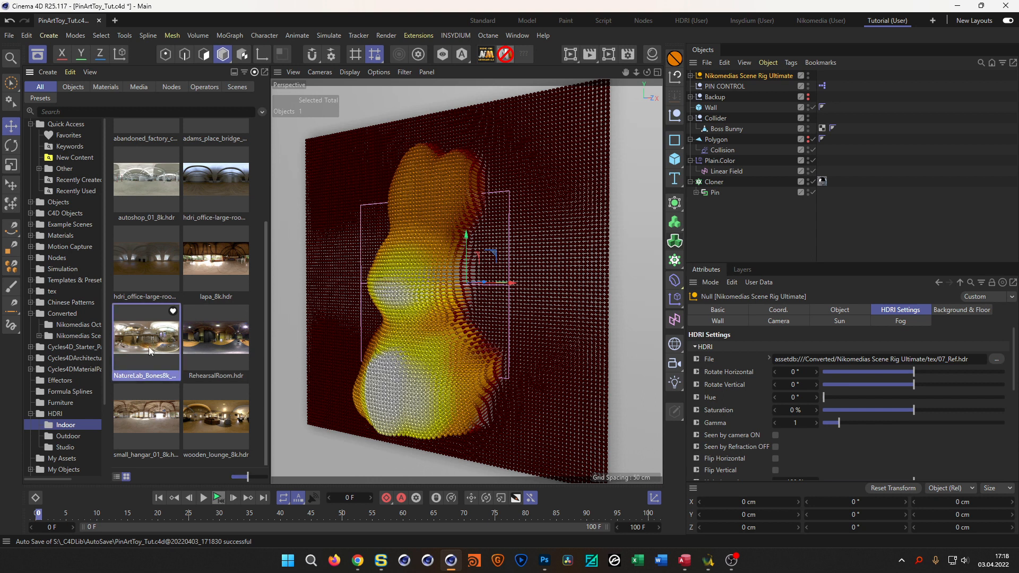
click(148, 426)
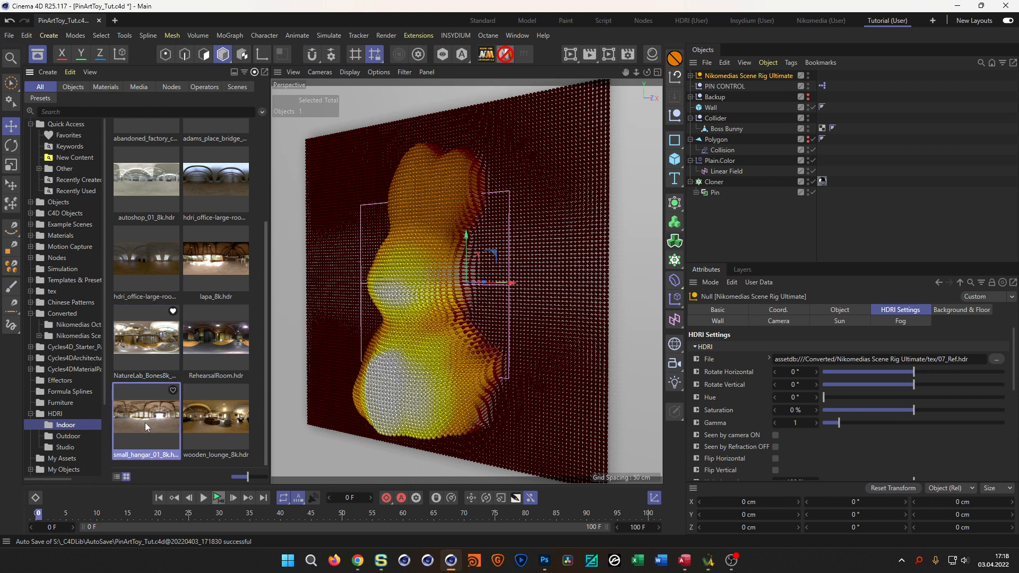
drag(142, 426, 328, 412)
drag(847, 359, 848, 359)
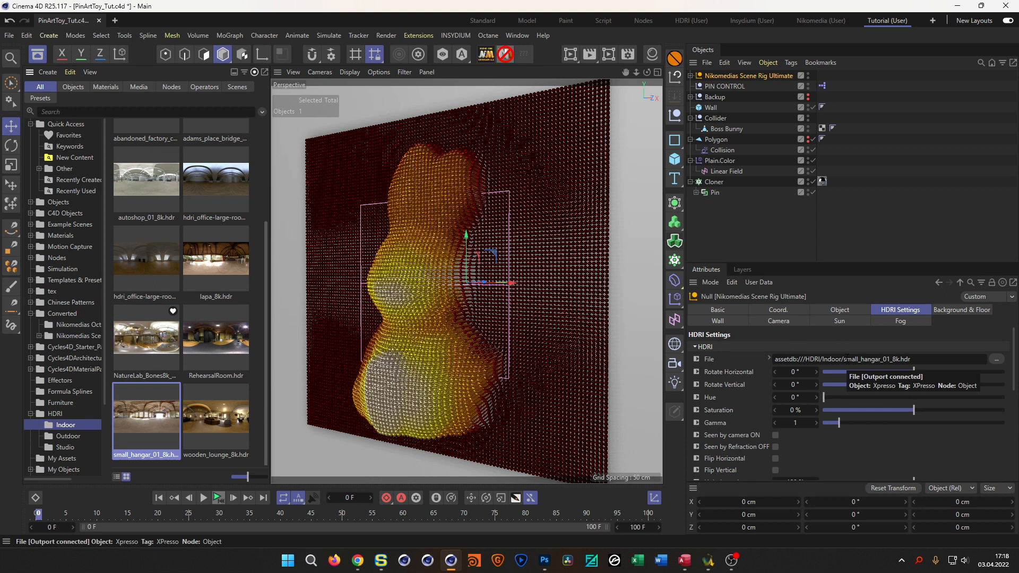
- Rotate the HDRI horizontally to 119° while previewing it in the Interactive Render Region, widened to the full viewport
mouse_move(916, 377)
mouse_down()
mouse_move(990, 374)
mouse_move(967, 374)
mouse_up()
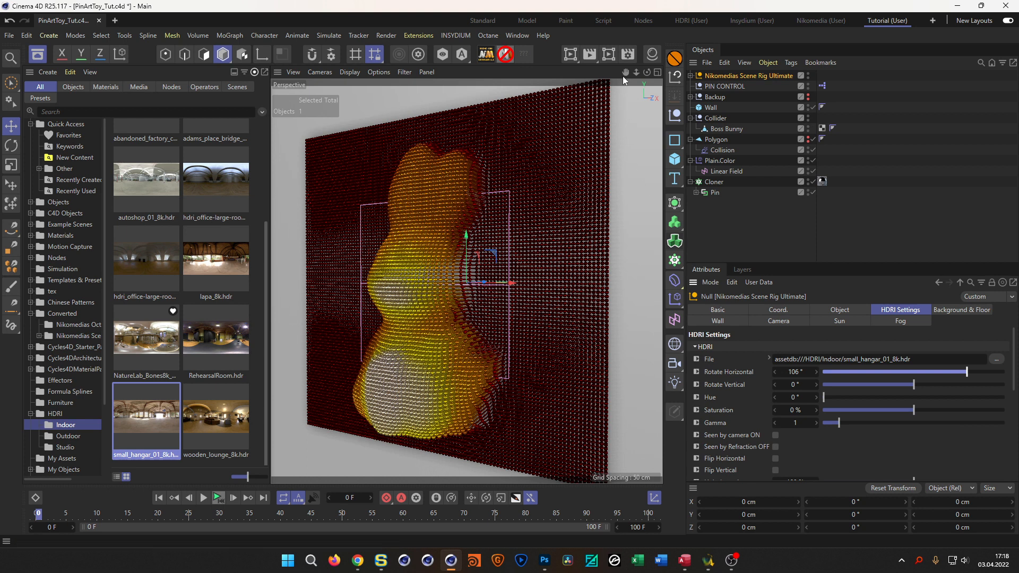
click(609, 53)
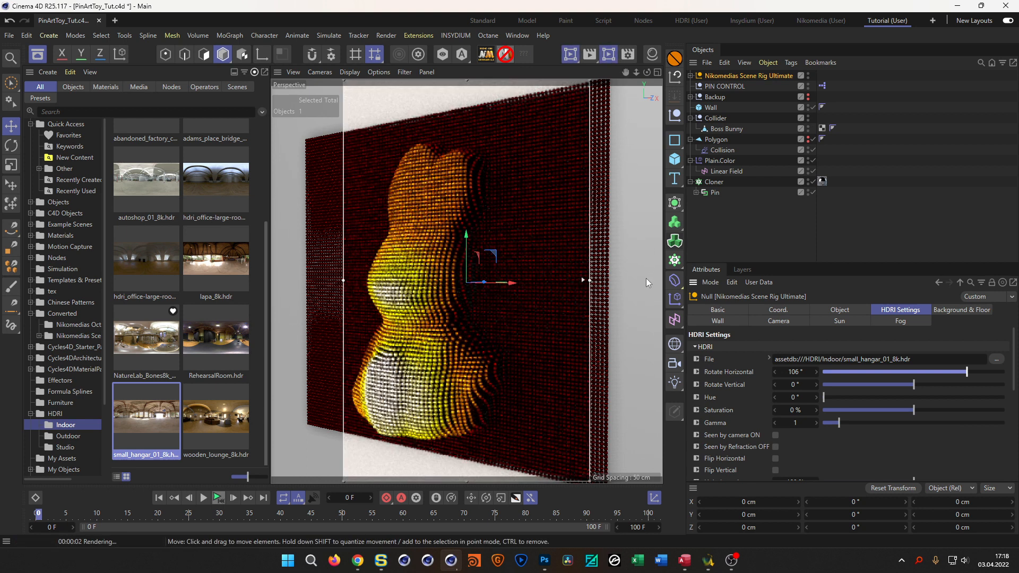
drag(967, 372, 975, 373)
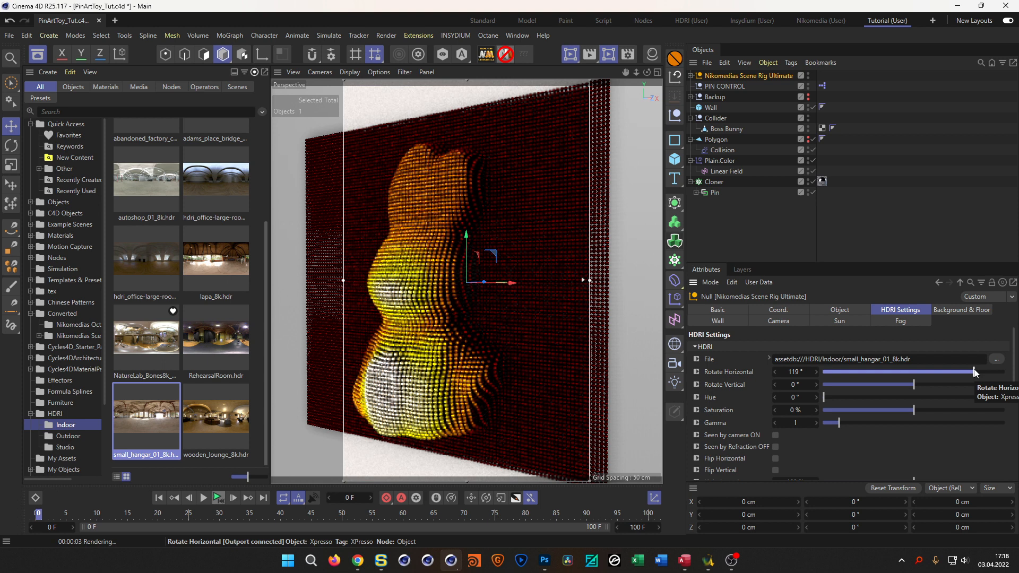
drag(345, 282, 272, 282)
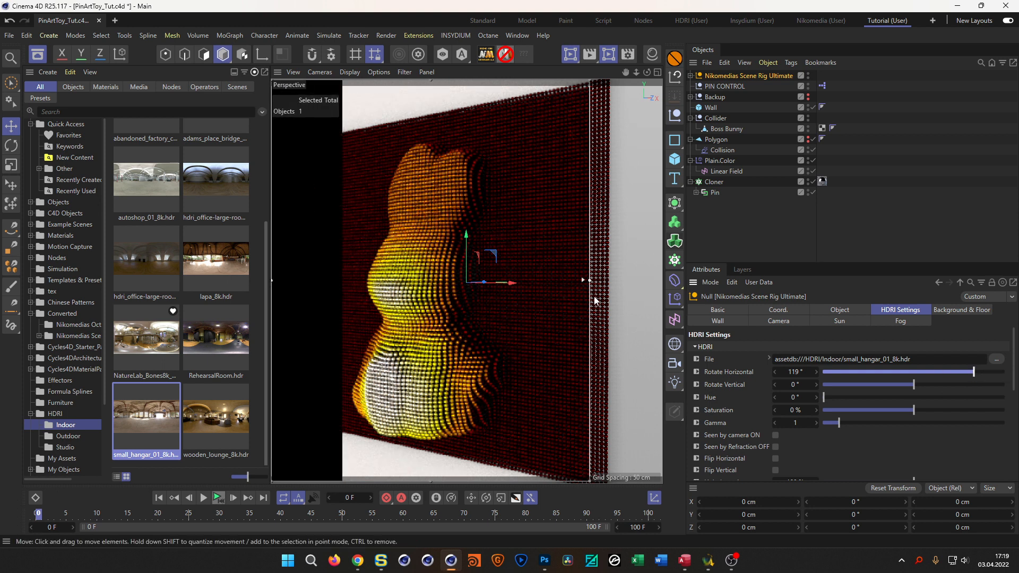
drag(591, 282, 666, 284)
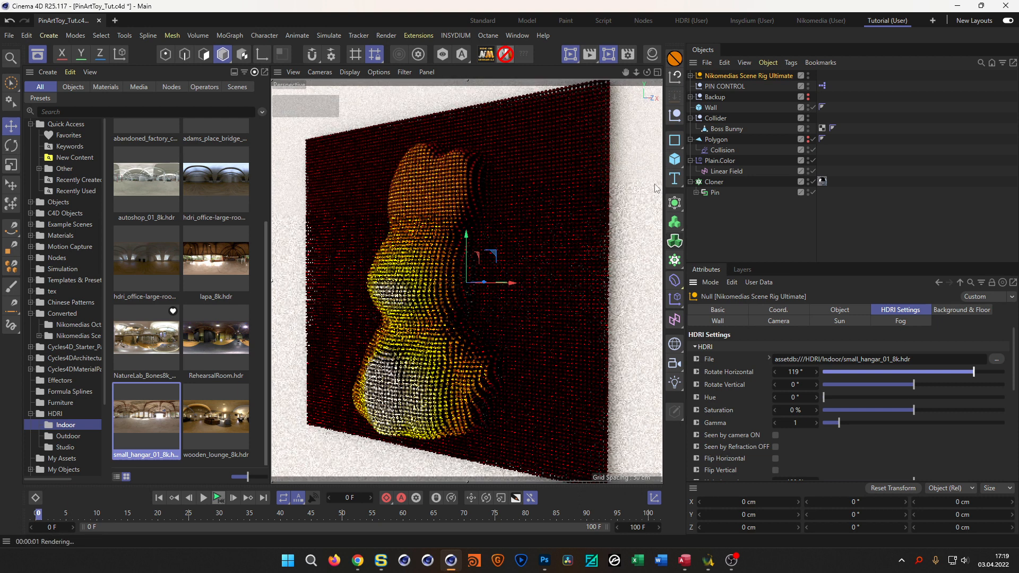
- Start a test render in the Picture Viewer and stop it
click(589, 54)
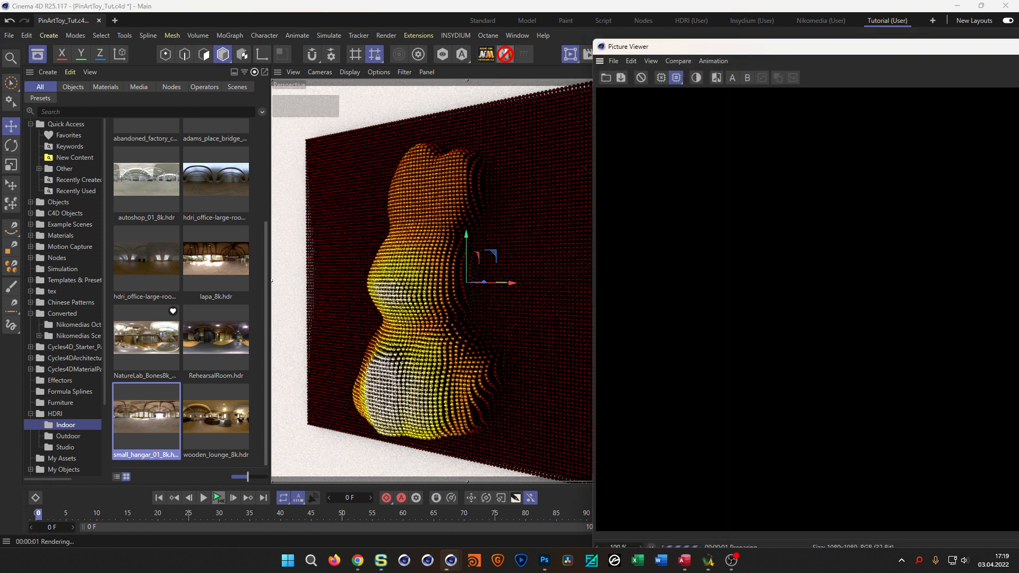
key(Escape)
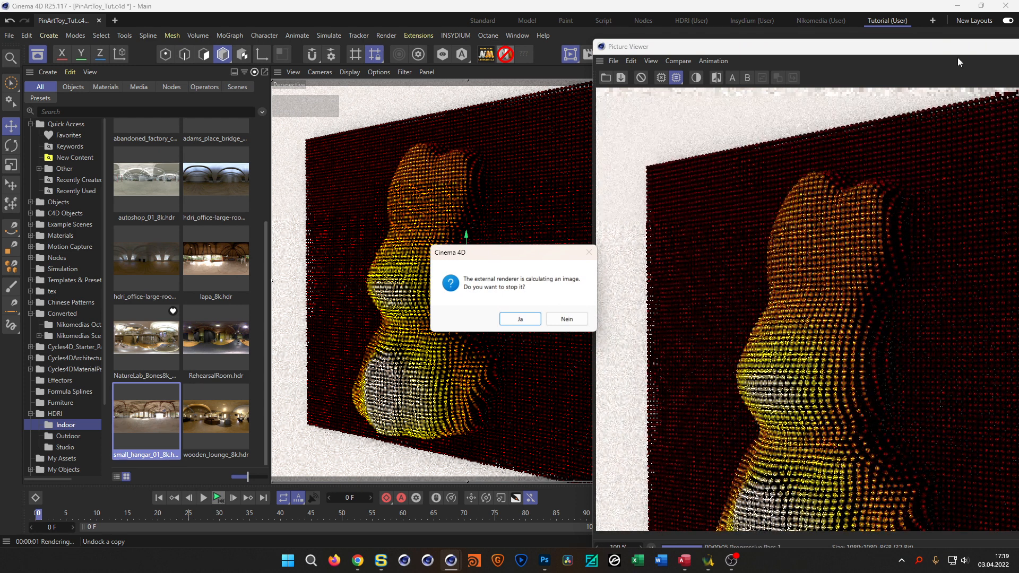
click(521, 319)
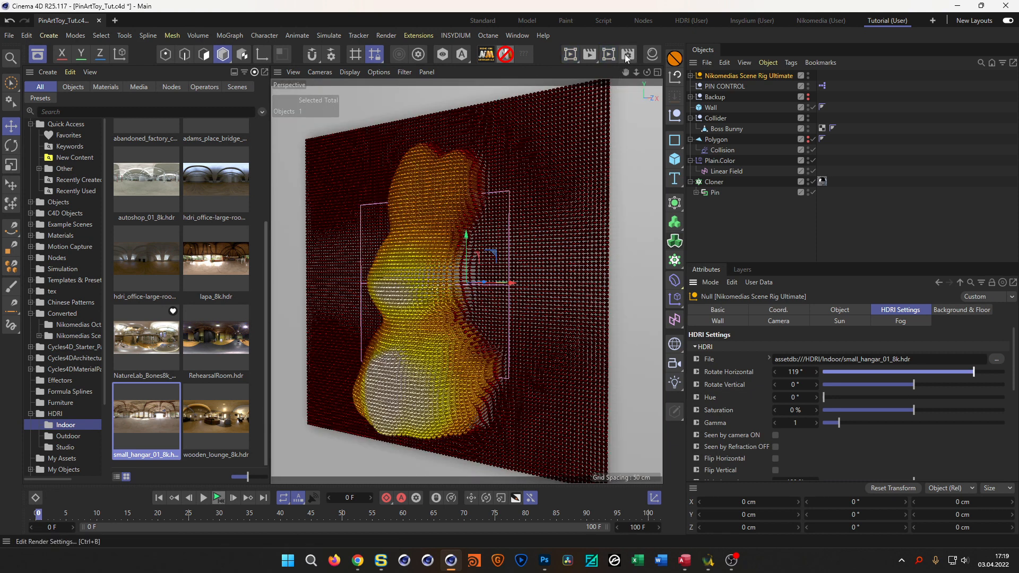
- Set the Physical renderer's sampler to Fixed with 3 sampling subdivisions and close the render settings
click(629, 56)
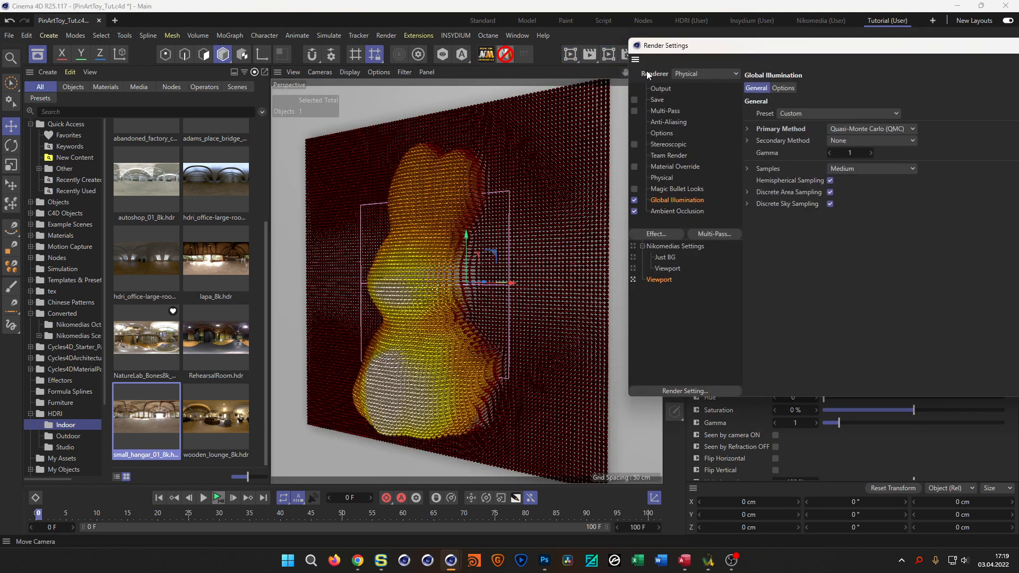
drag(619, 57, 424, 67)
click(380, 201)
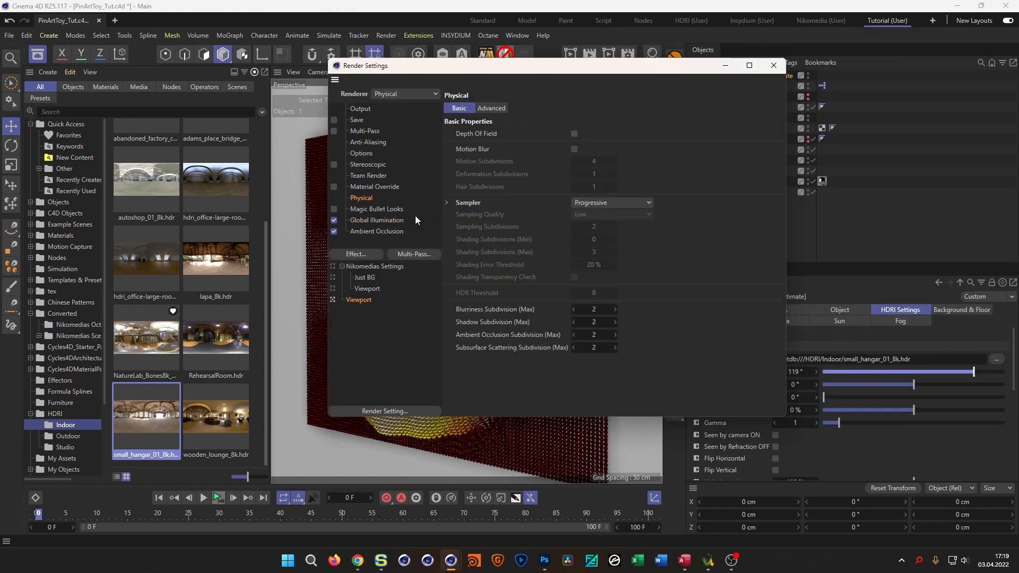
click(629, 204)
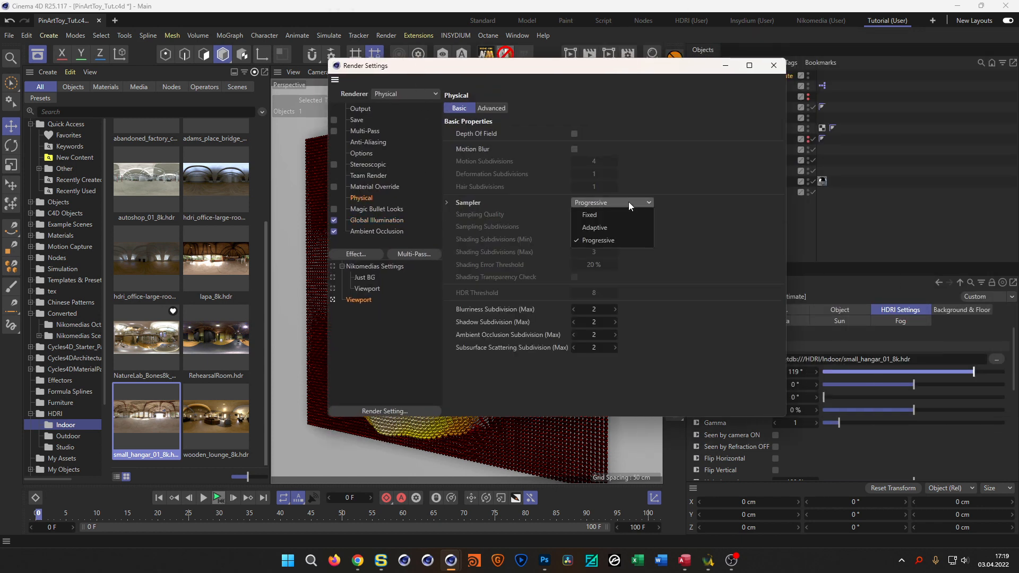
click(624, 216)
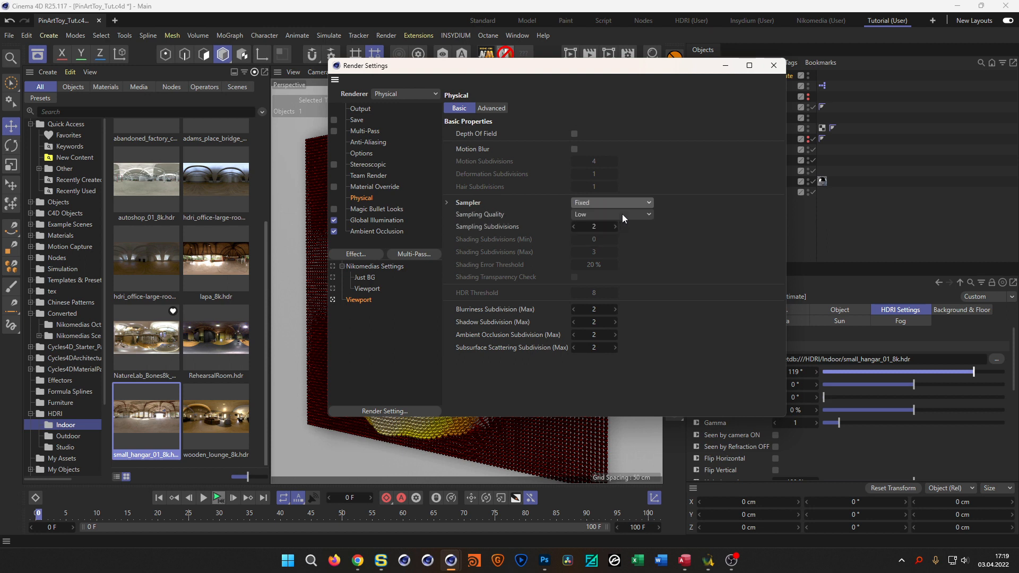
click(595, 227)
text(3)
key(Return)
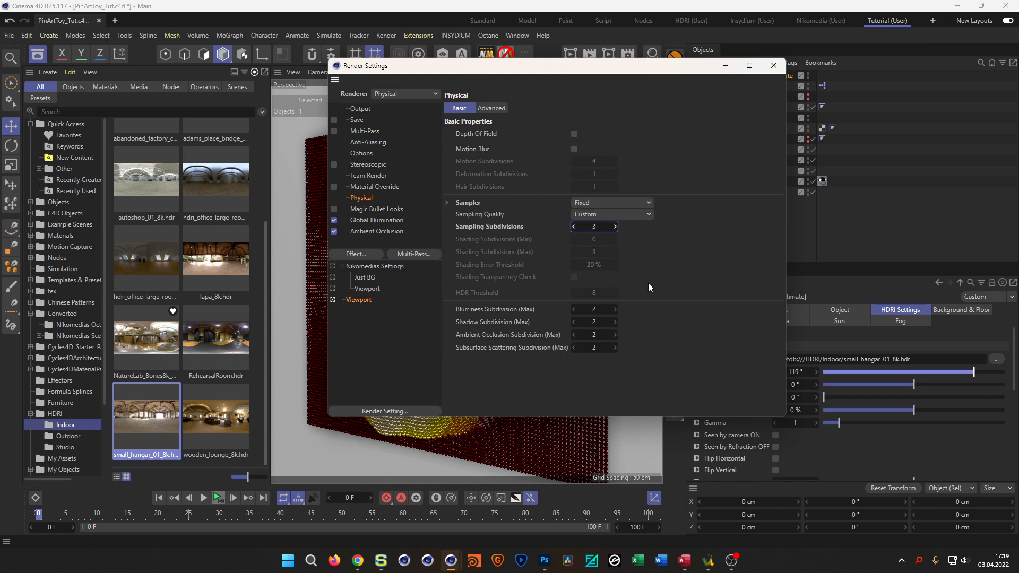
click(774, 66)
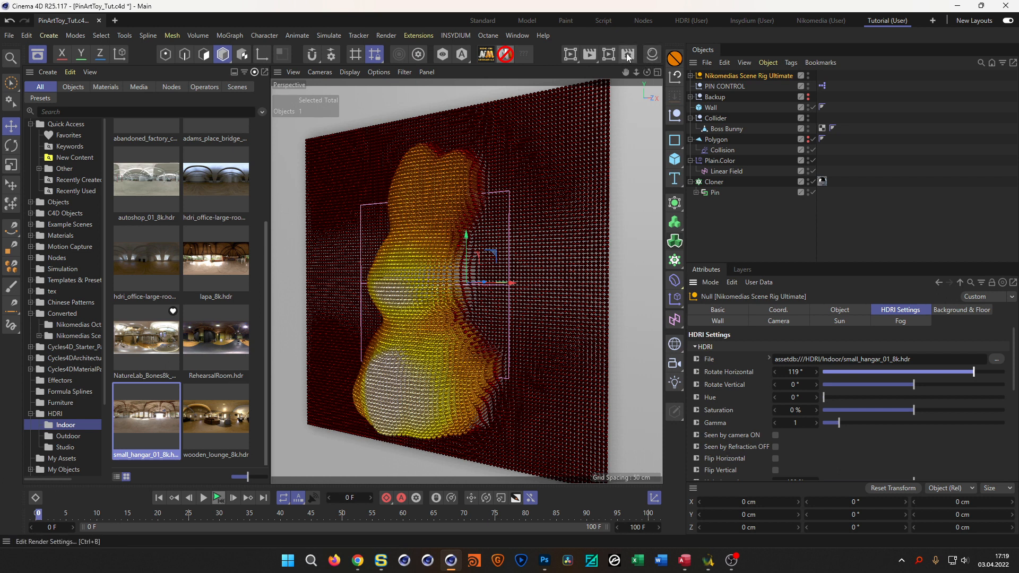
- Start an interactive render region over the perspective view and adjust its preview quality
click(611, 57)
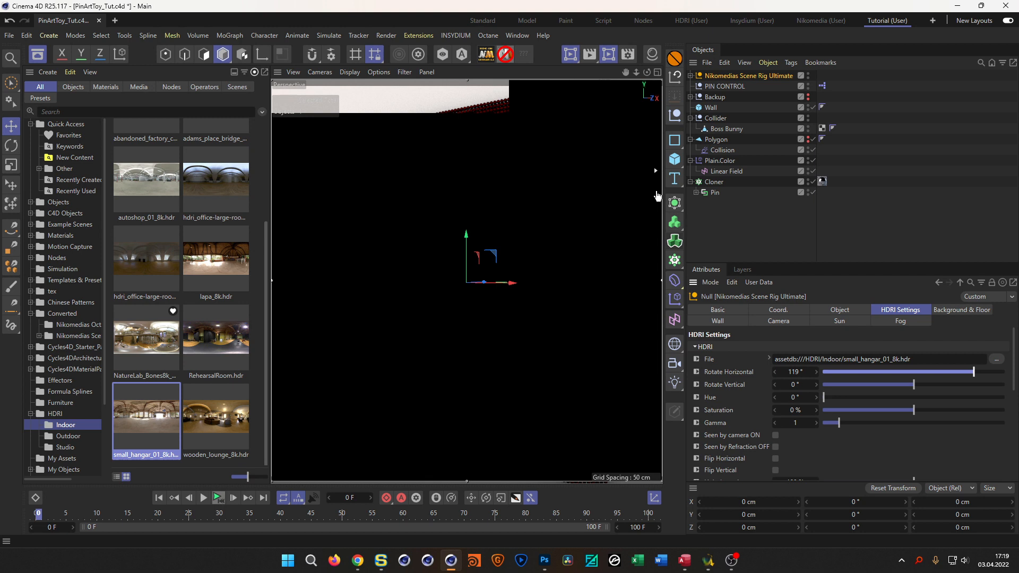
drag(660, 228, 661, 311)
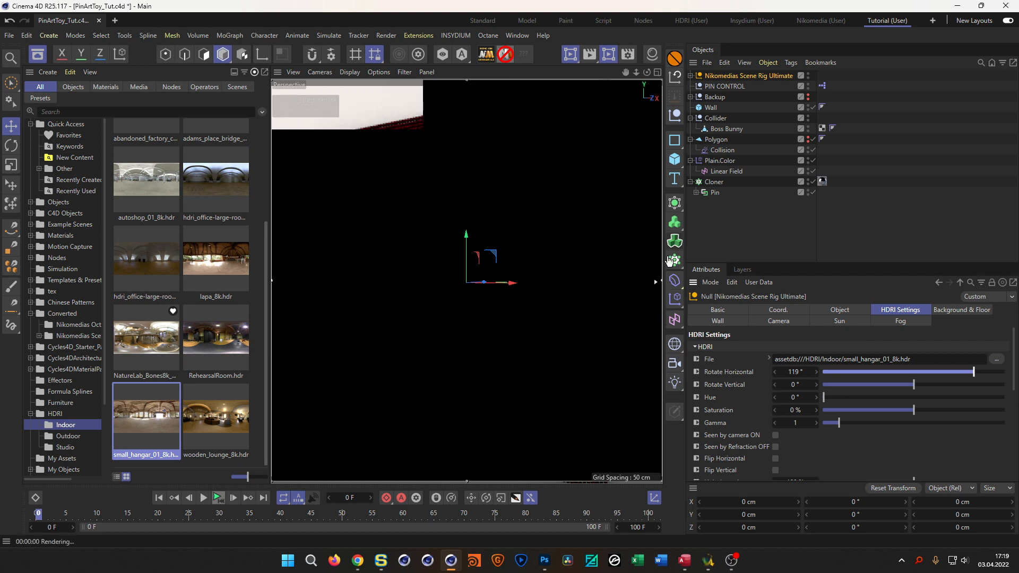
drag(665, 96, 660, 151)
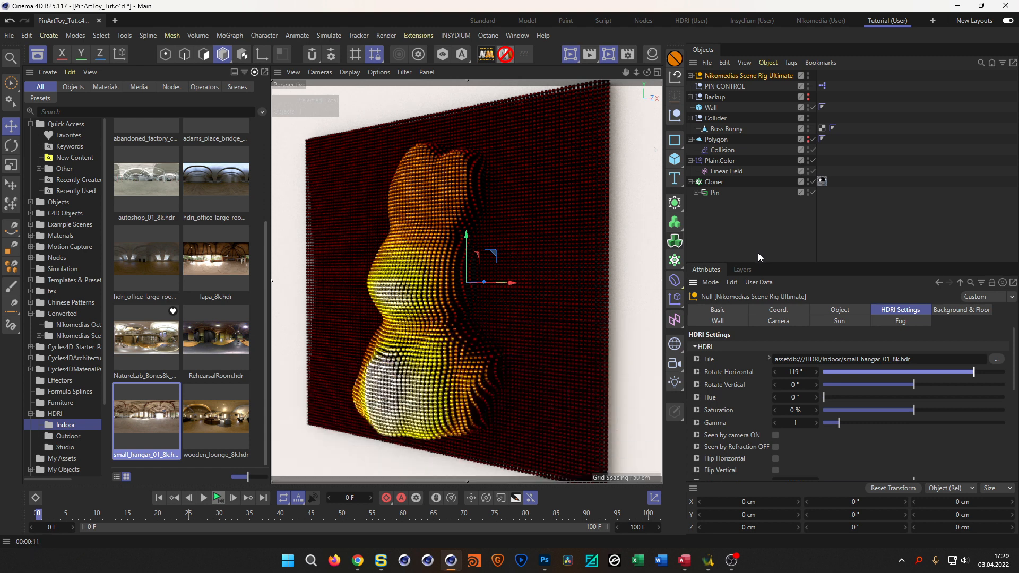
- Create a new material and set its reflectance to 29% roughness, 41% reflection strength and Dielectric Fresnel
click(655, 59)
double_click(560, 209)
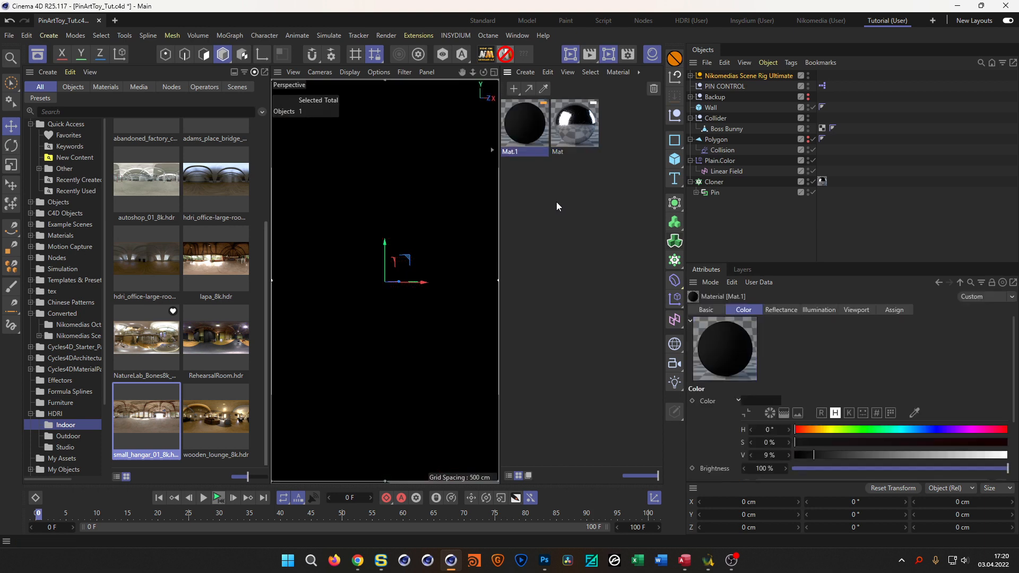
double_click(526, 128)
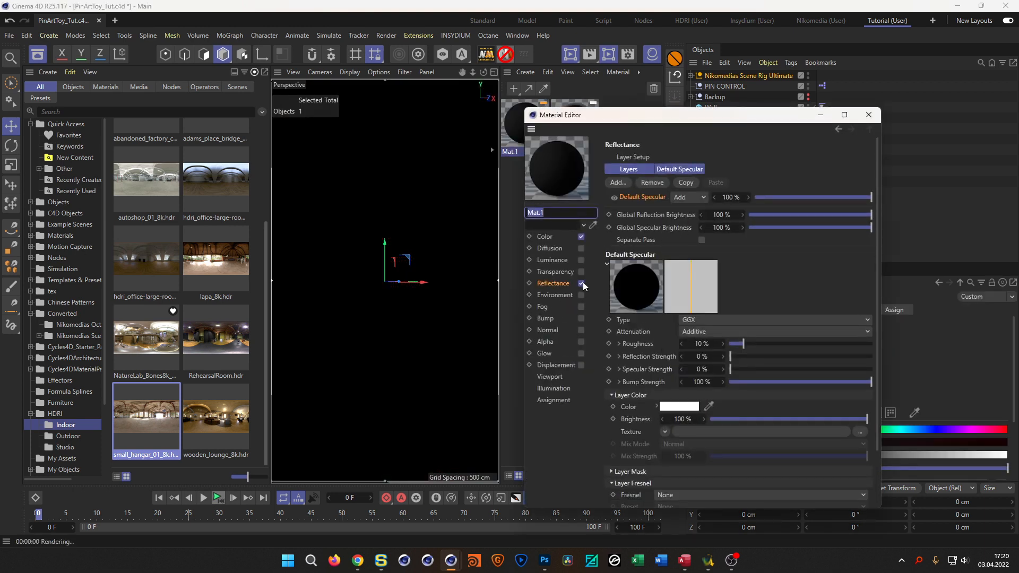
drag(738, 356, 770, 344)
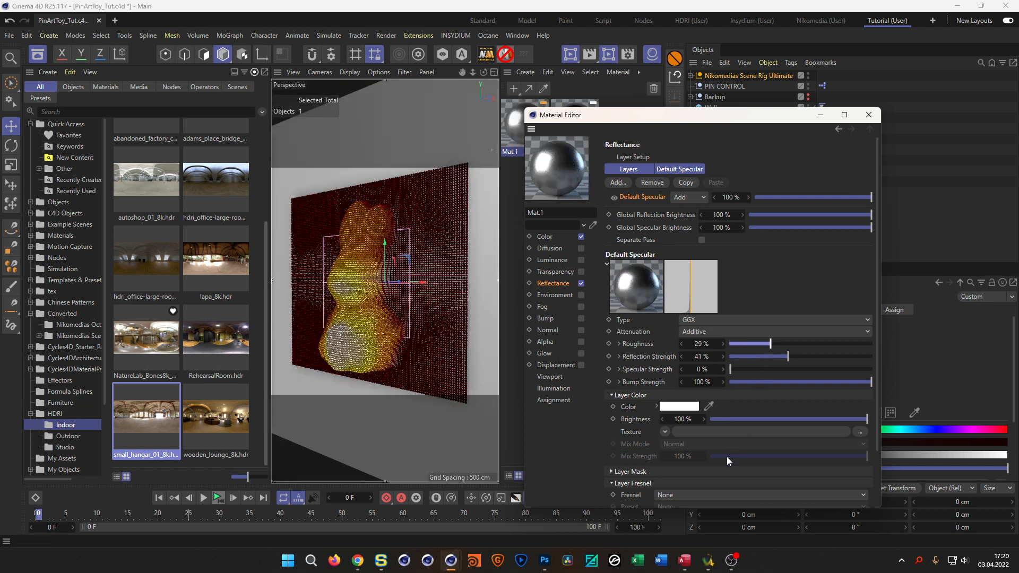
click(699, 495)
click(701, 518)
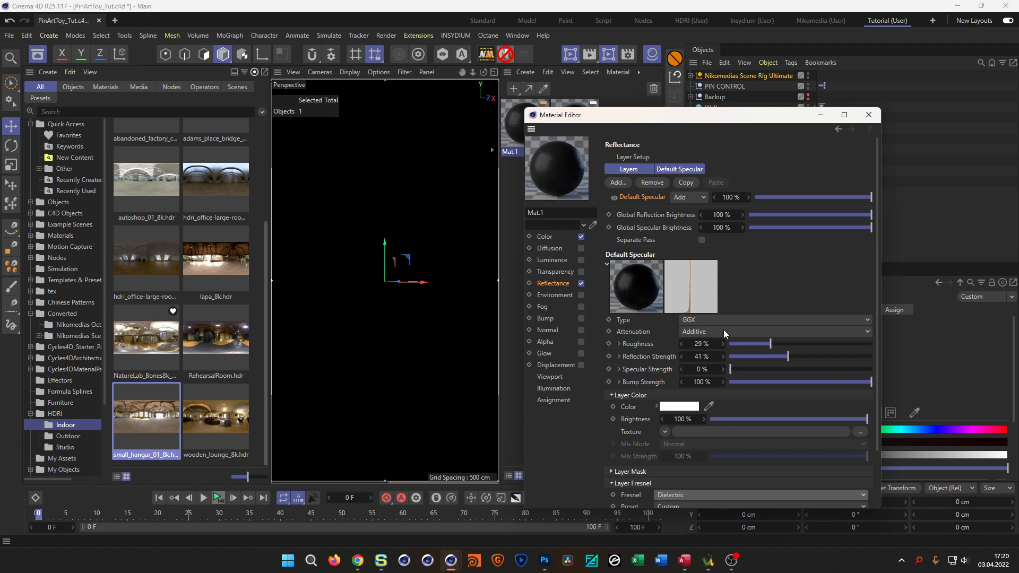
click(869, 114)
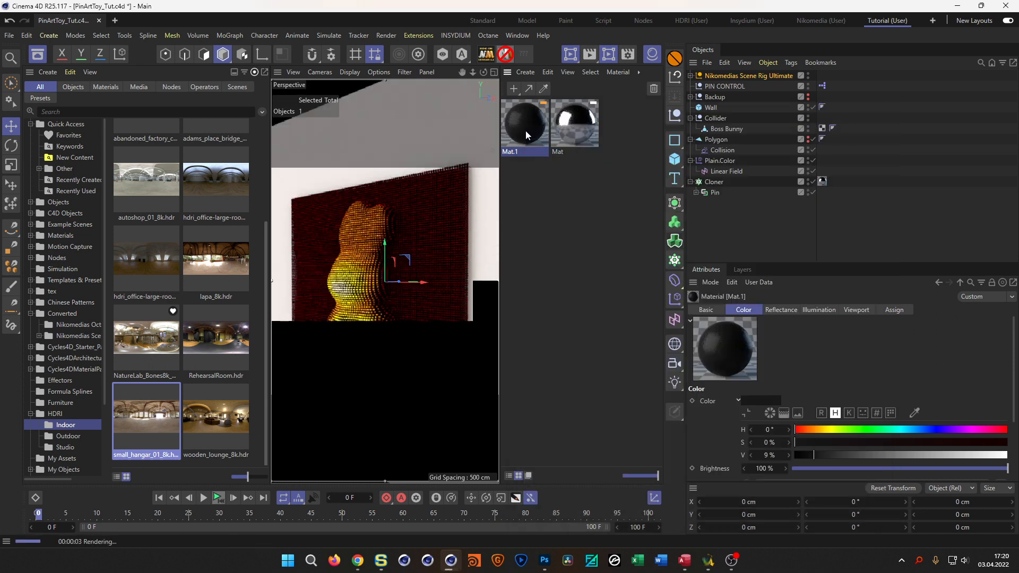
- Rename the new material as Wall
double_click(516, 151)
text(Wal)
key(Return)
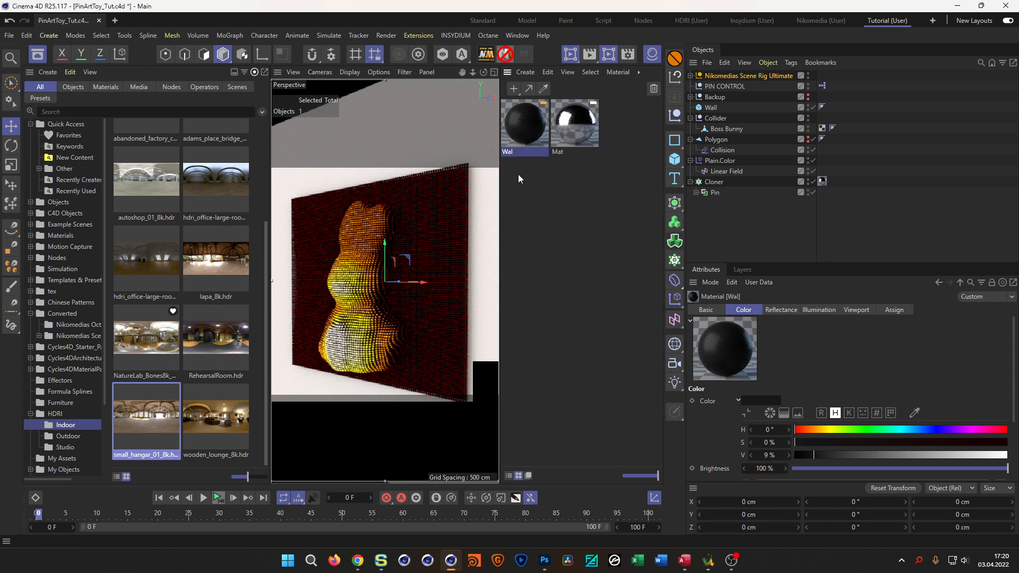
double_click(510, 152)
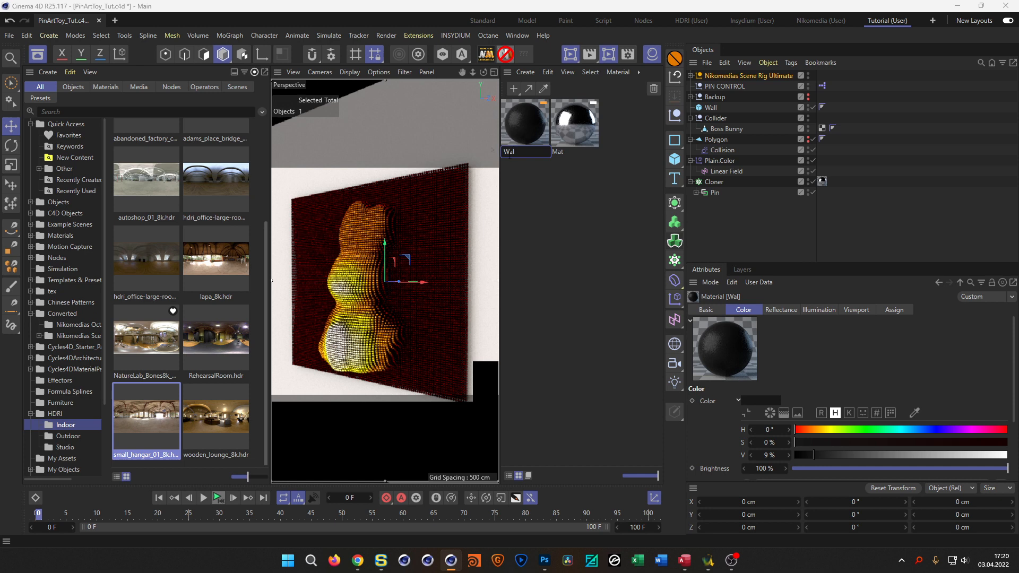
text(l)
key(Return)
- Apply the Wall material to the Wall object and render the full-width perspective view with the material manager hidden
drag(519, 125, 723, 110)
key(ctrl+r)
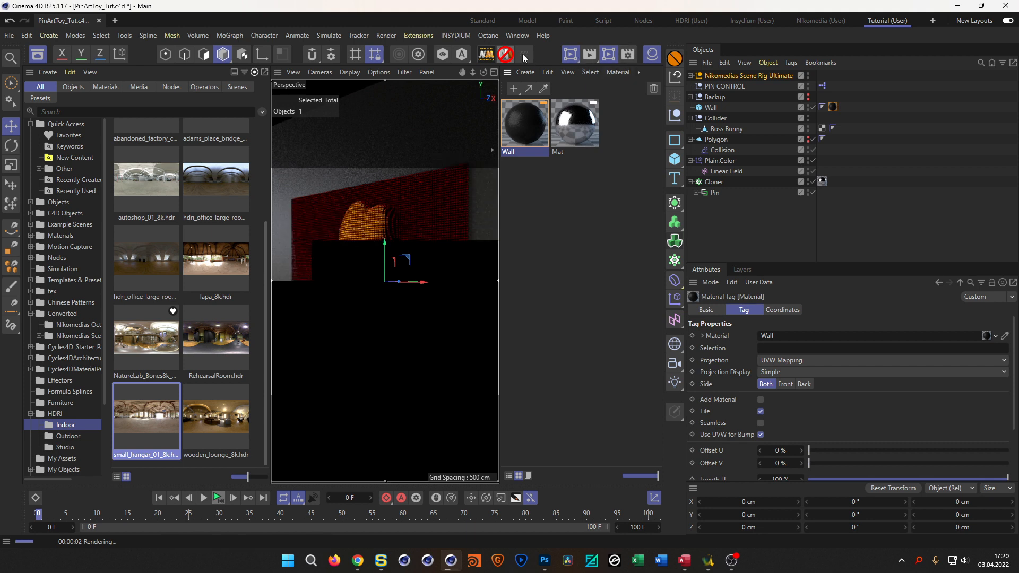
click(652, 55)
key(ctrl+r)
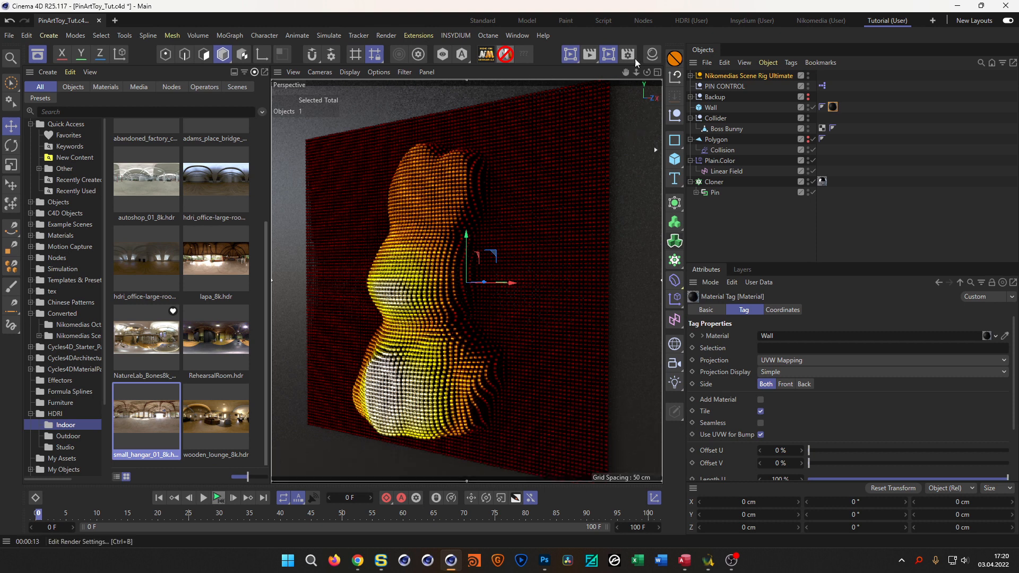
- Move the Mat material's Colorizer texture from its reflectance layer color to the Color channel and enable that channel
click(652, 55)
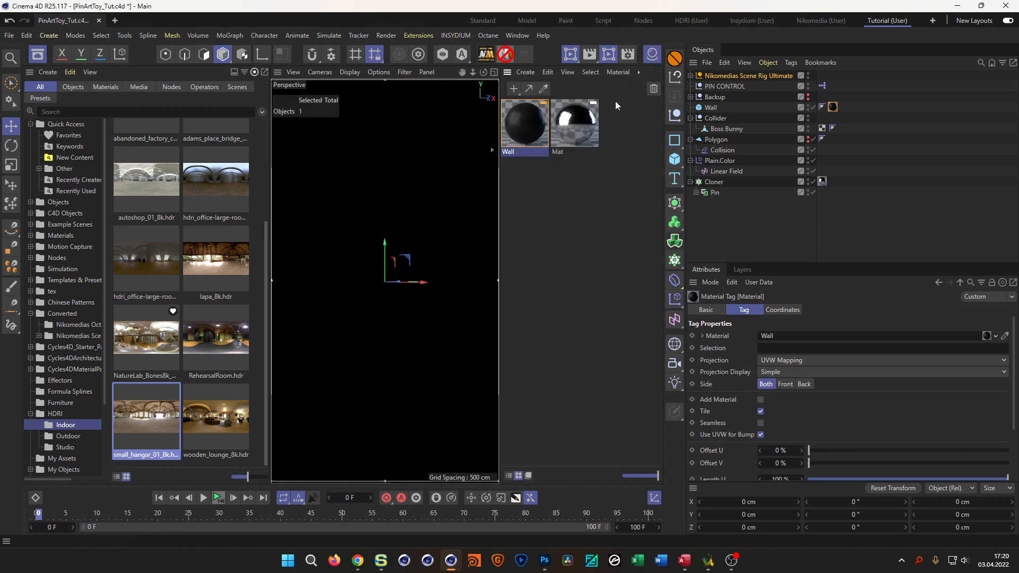
click(583, 123)
double_click(583, 123)
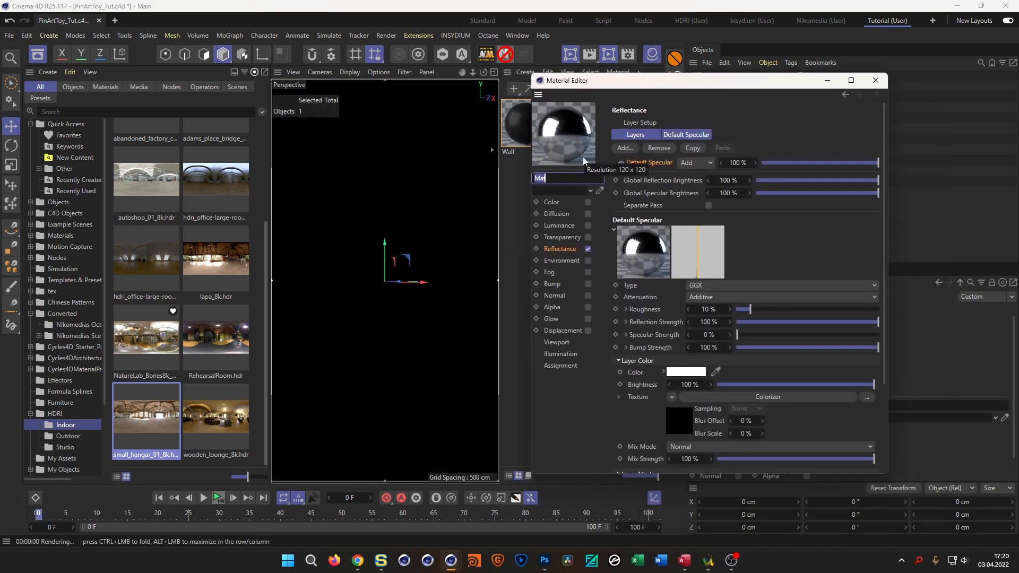
click(672, 398)
click(677, 426)
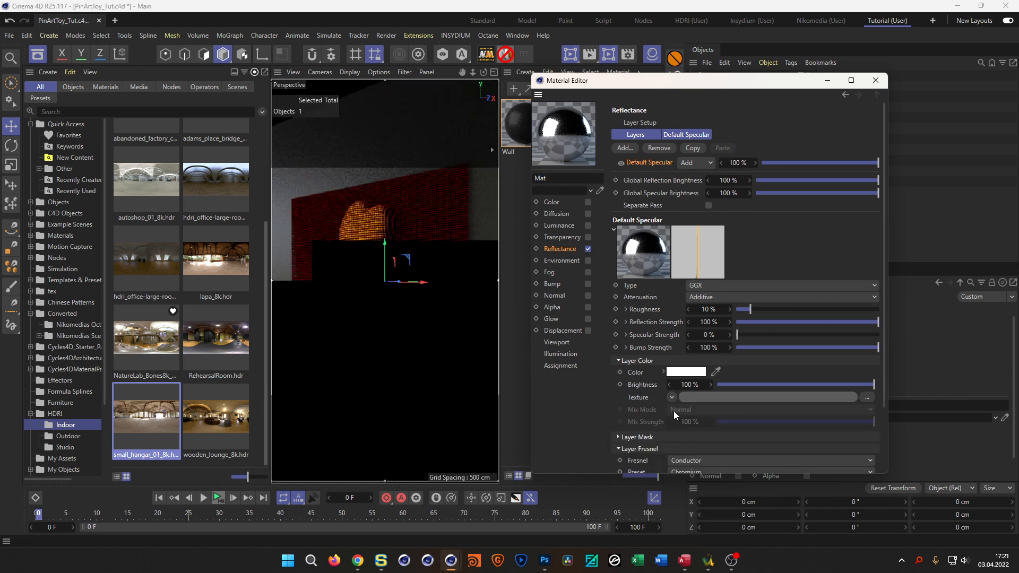
click(588, 203)
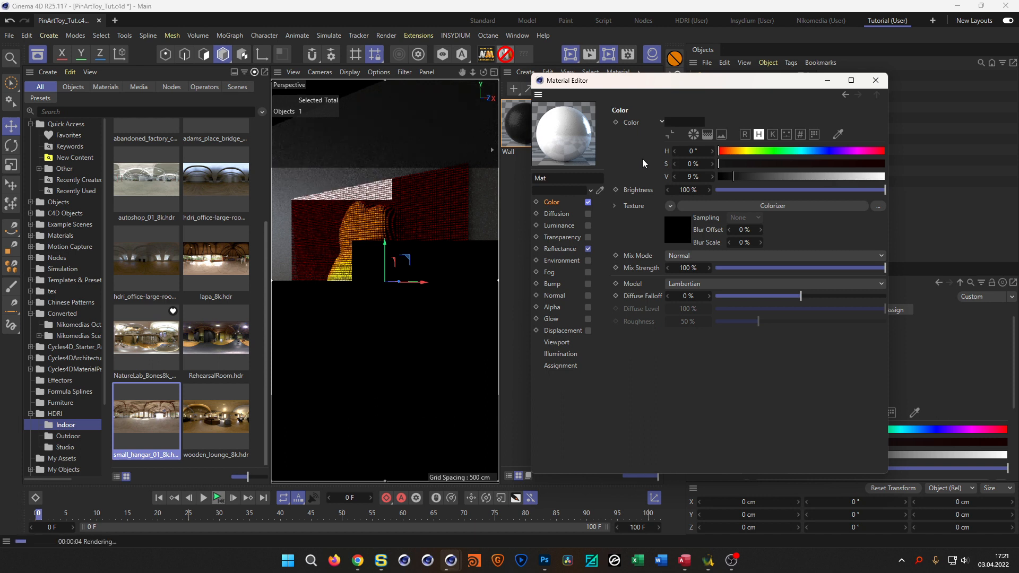
- Set the Mat material's reflection strength to 44% and darken its reflectance layer color to a value of 37%
click(562, 249)
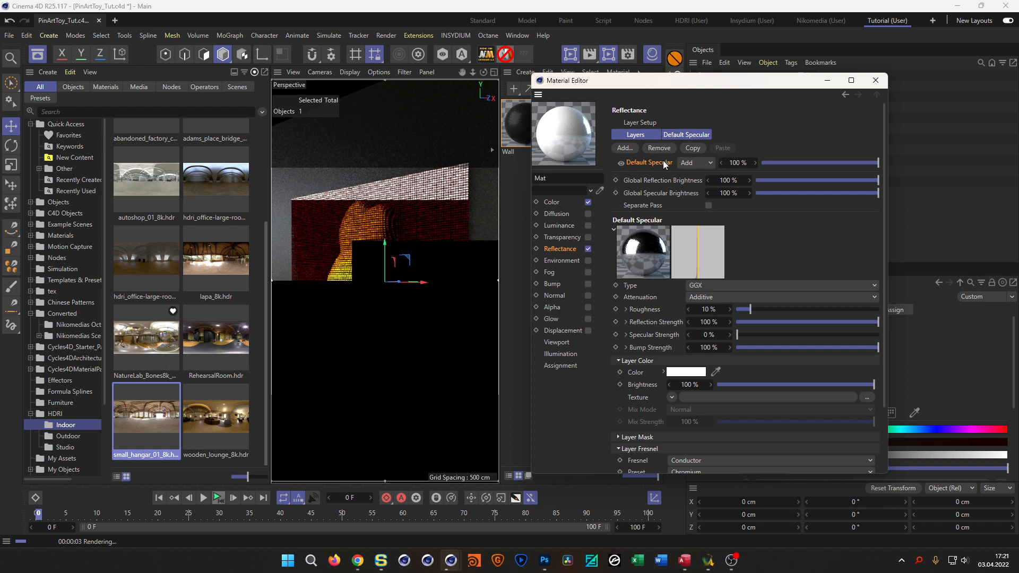
drag(885, 215, 883, 330)
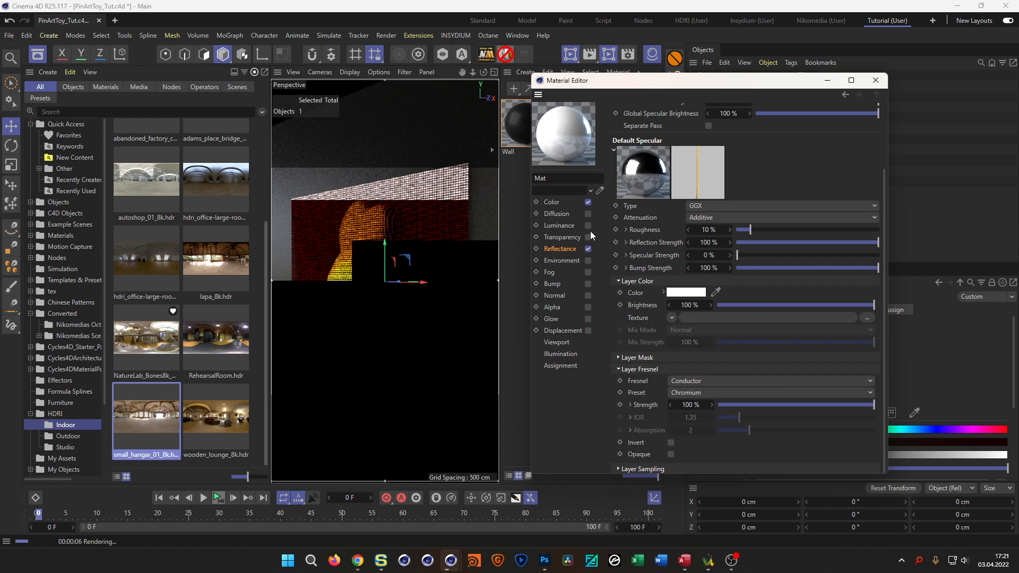
click(552, 202)
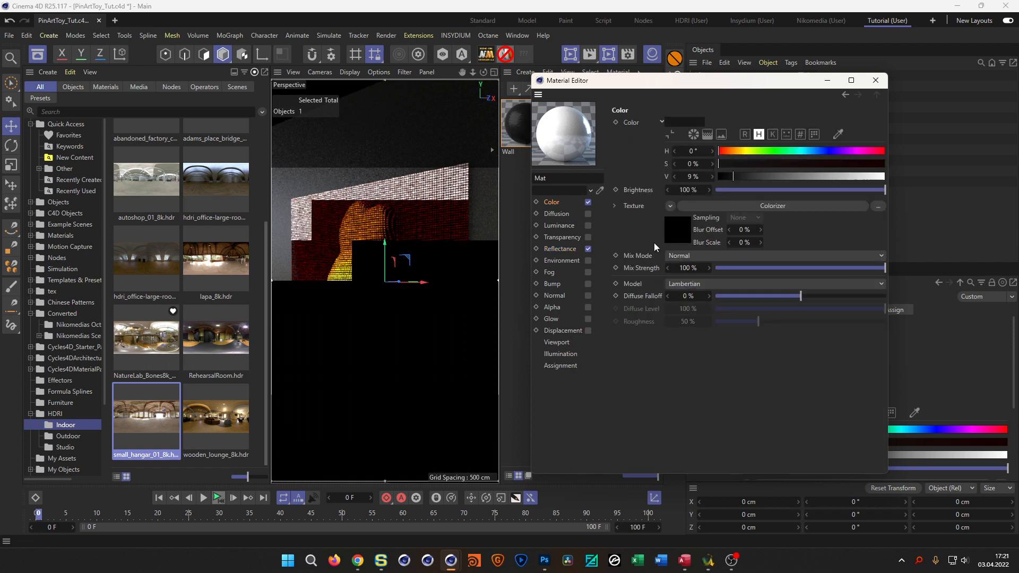
click(692, 234)
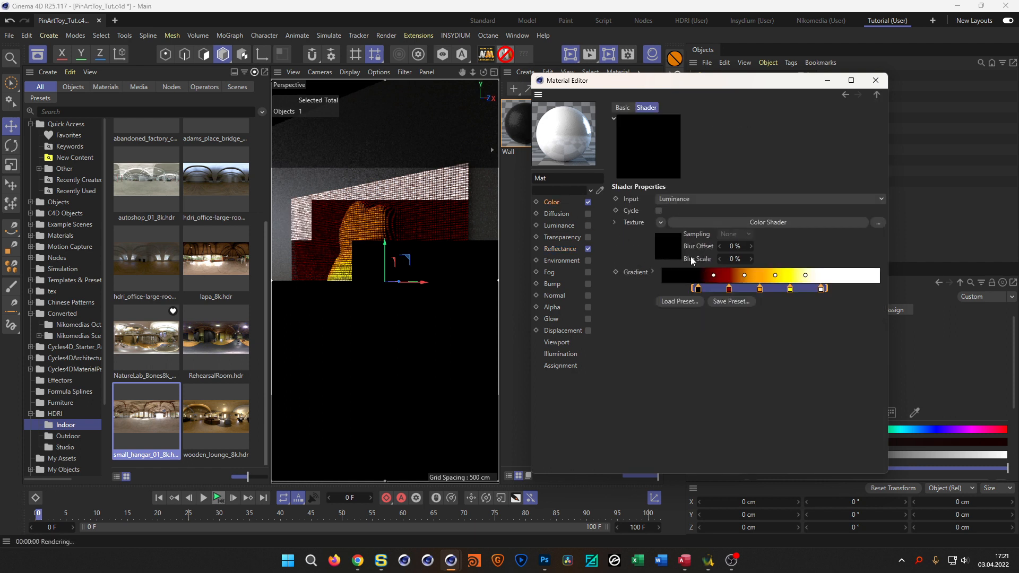
click(567, 249)
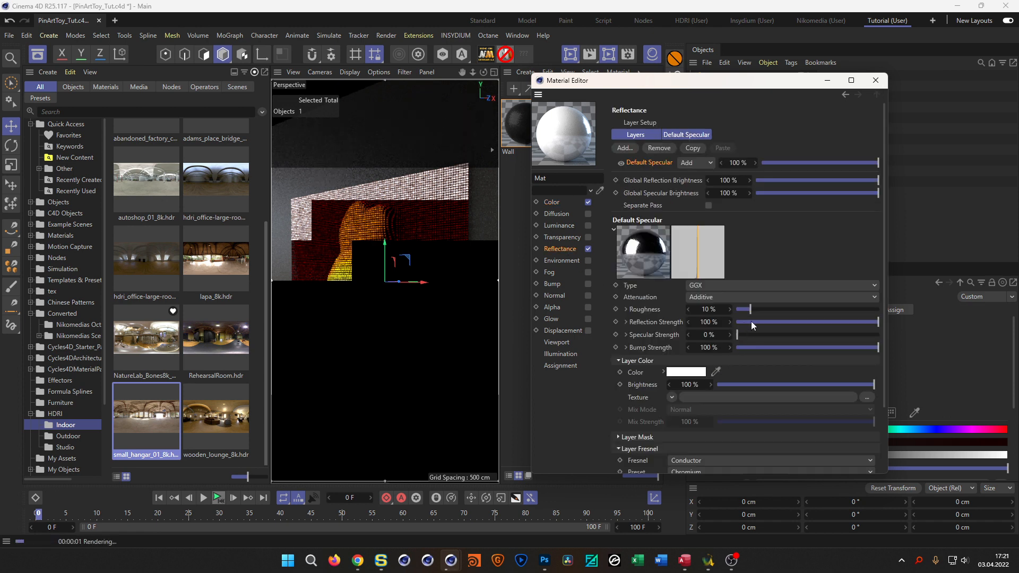
drag(782, 325, 796, 327)
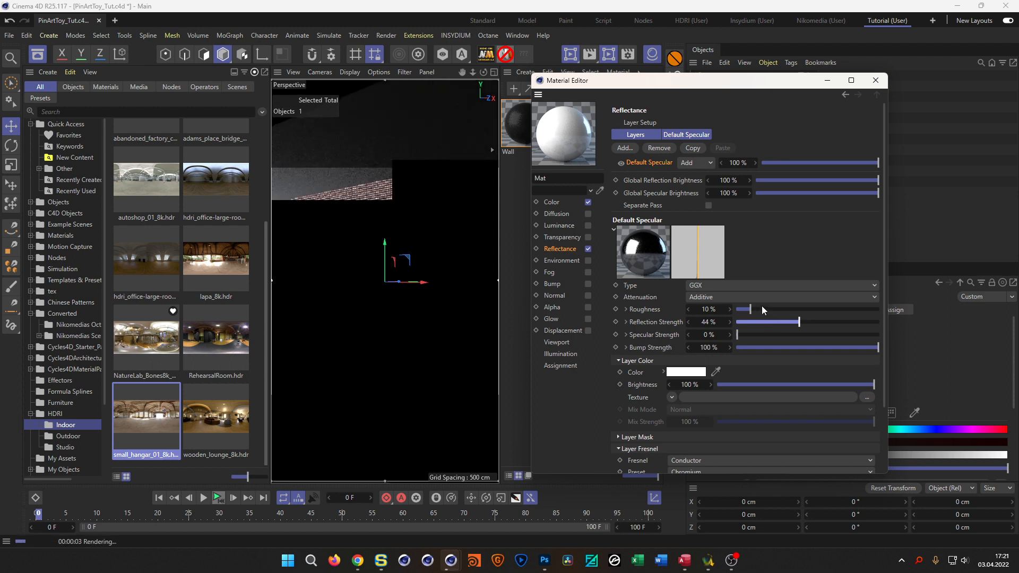
click(664, 372)
drag(804, 426, 777, 426)
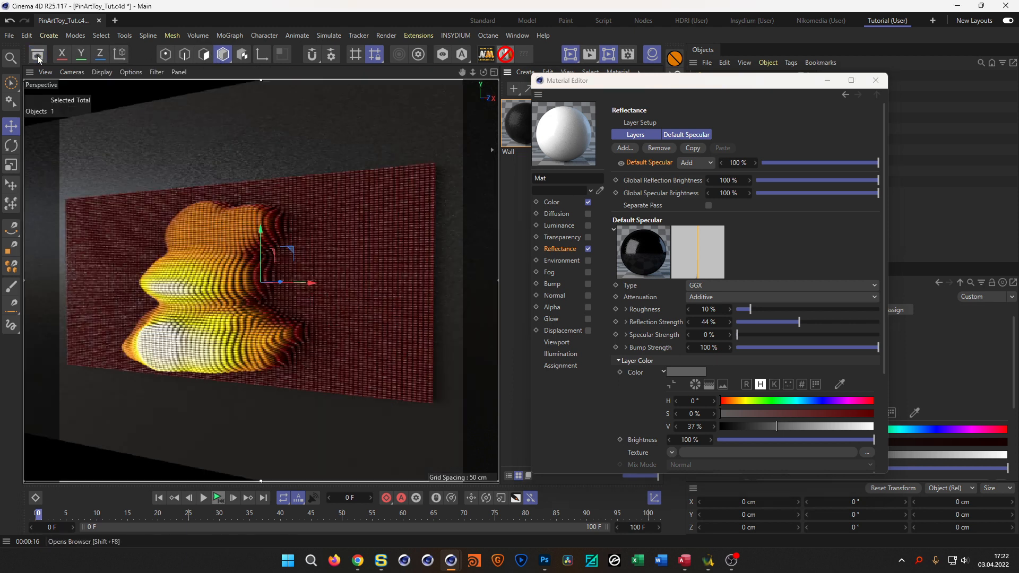
- Render the widened perspective view again and lower the render region's preview quality to about half
key(ctrl+r)
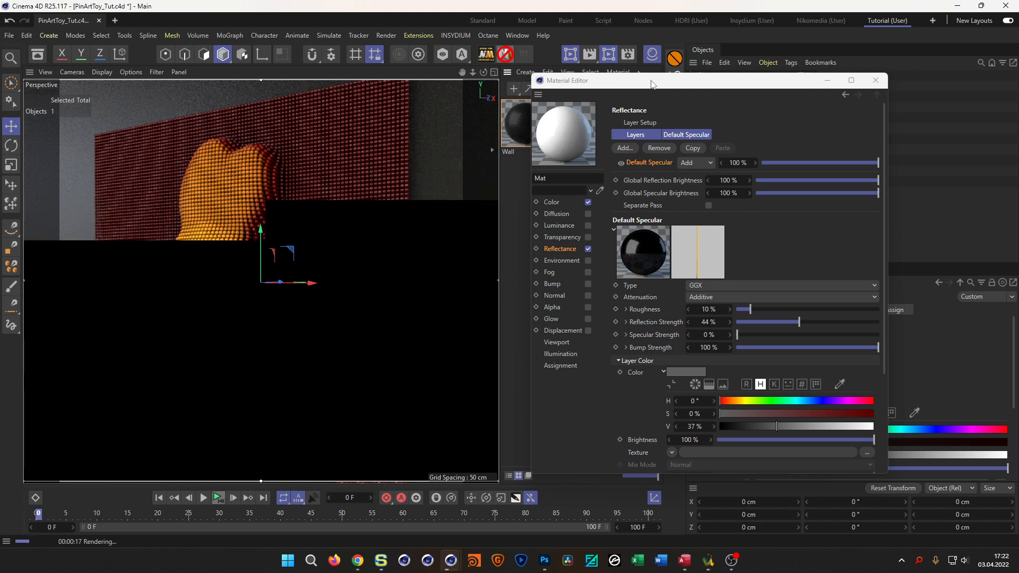
drag(652, 82, 639, 83)
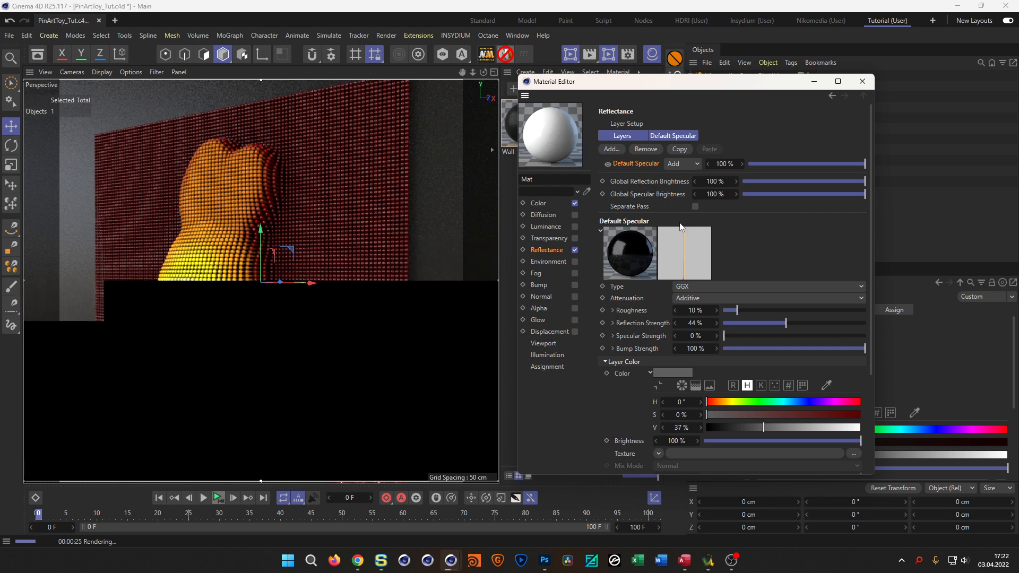
drag(492, 151, 497, 282)
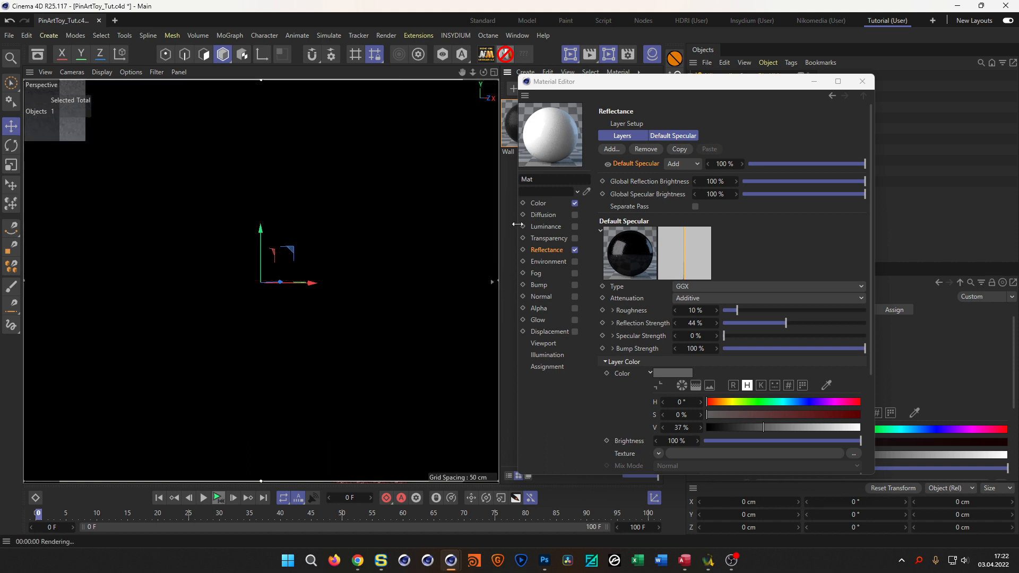
- Set the Physical renderer's sampling subdivisions to 2 in the render settings
click(630, 55)
drag(742, 56, 503, 70)
click(657, 222)
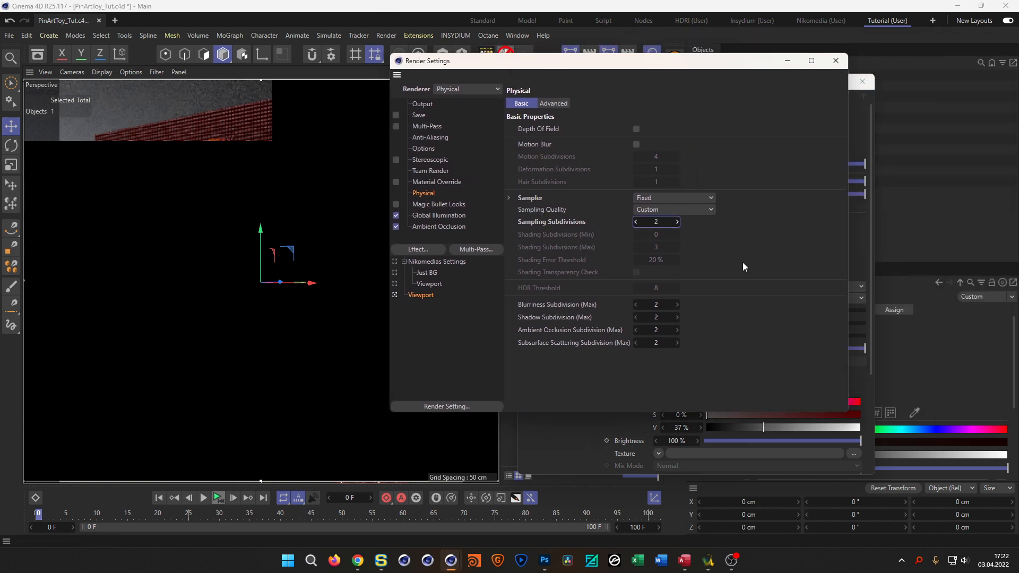
drag(754, 68, 859, 114)
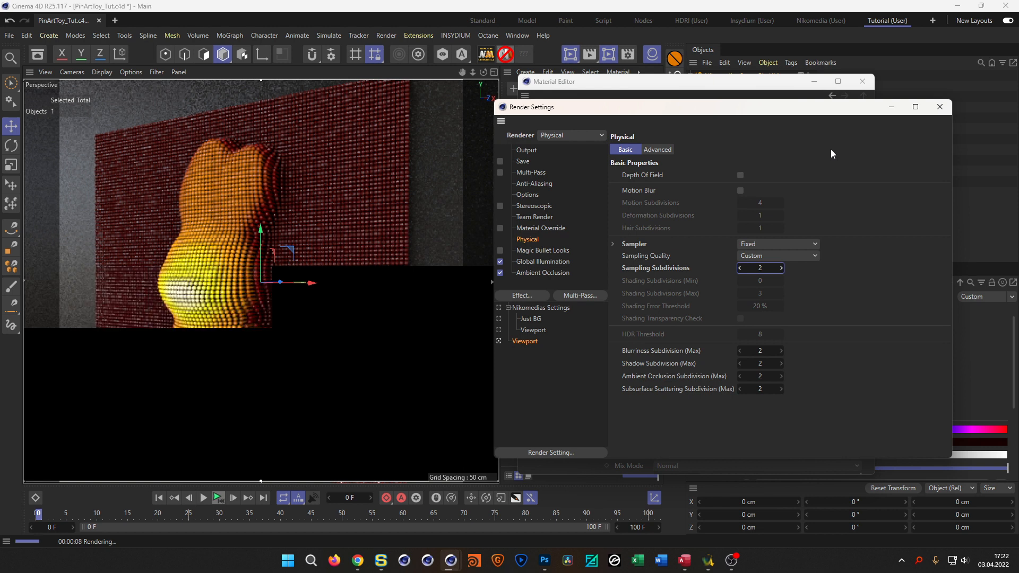
click(939, 107)
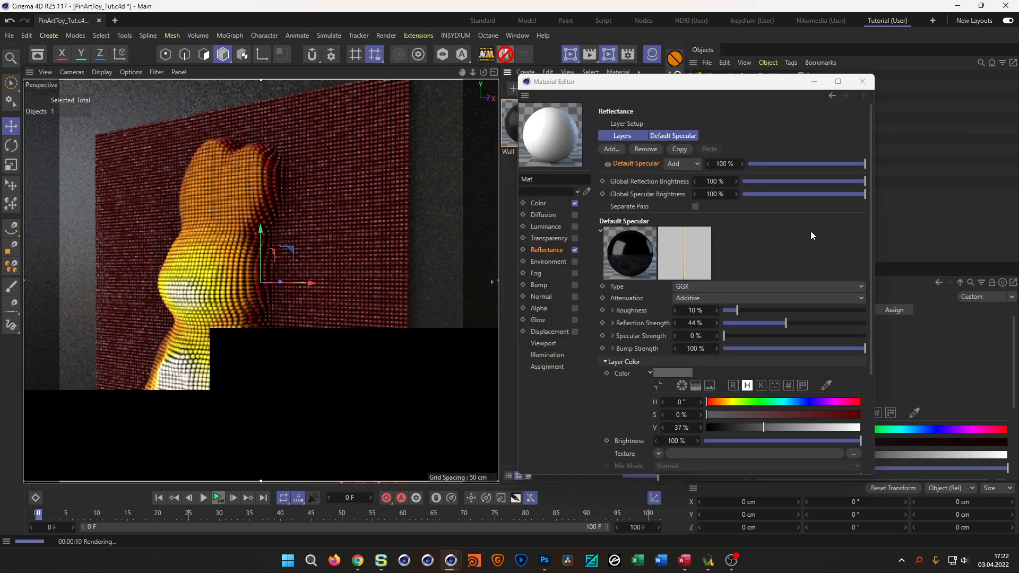
- Paste the Colorizer texture into the Mat material's reflectance layer color and disable its Color channel
drag(868, 244, 872, 346)
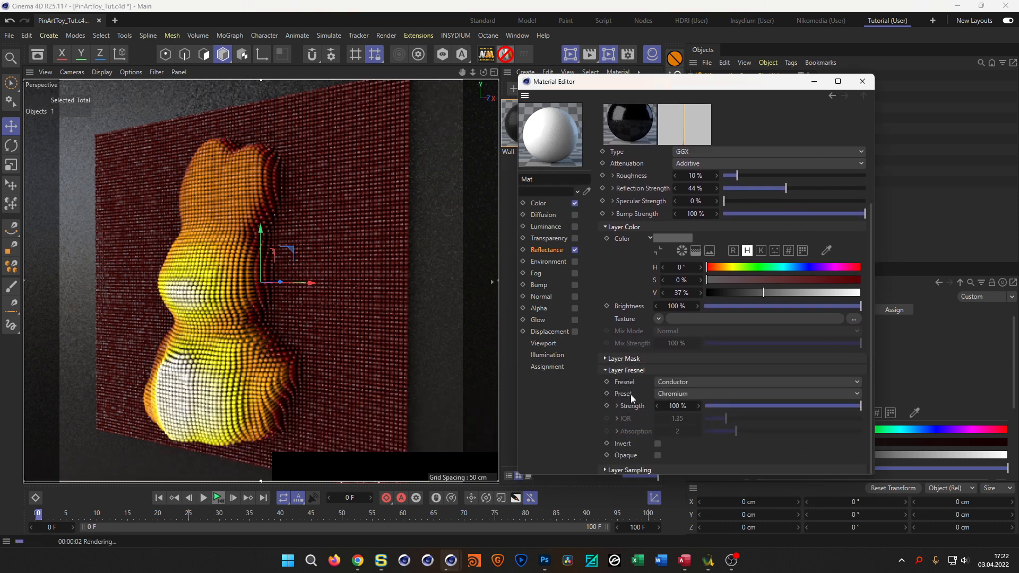
click(658, 319)
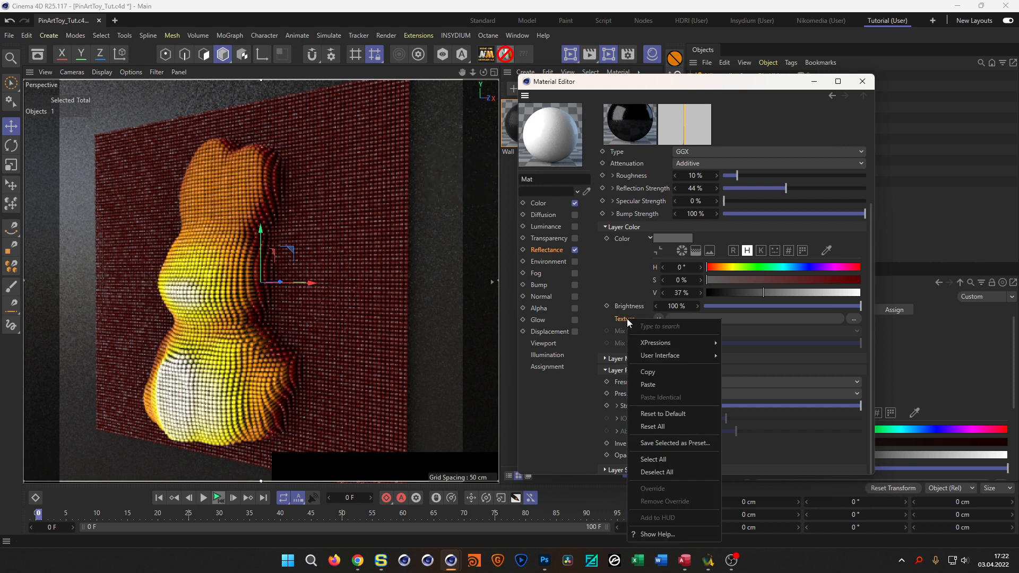
click(645, 389)
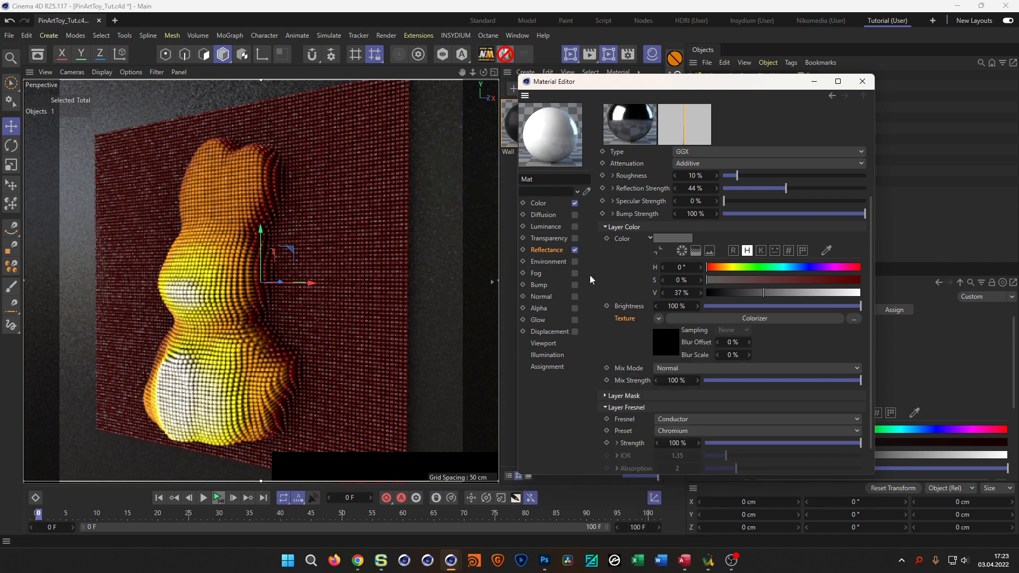
click(574, 203)
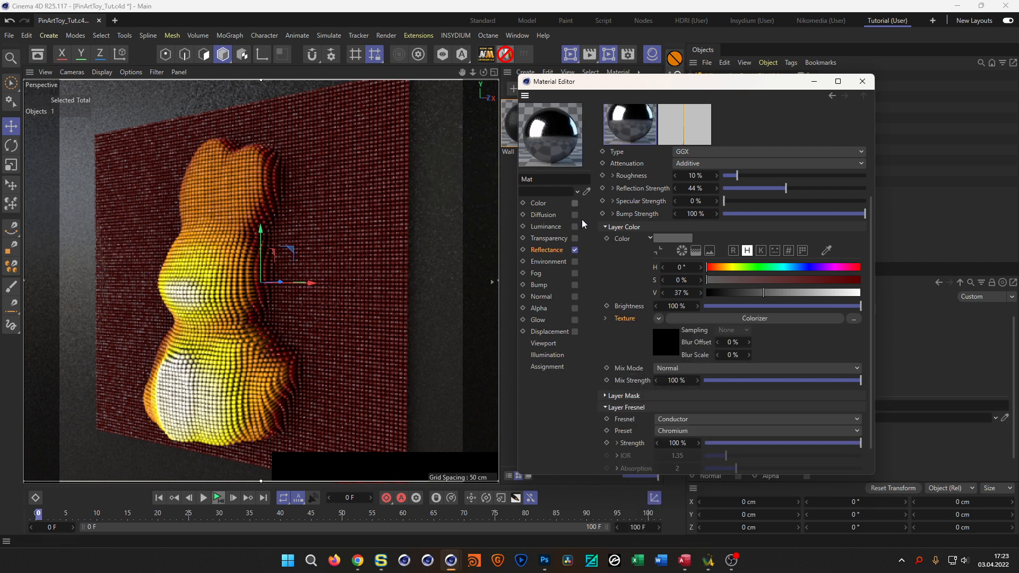
- Set the Mat material's reflectance layer color to white with a value of 100% and its reflection strength to 100%
click(668, 237)
drag(738, 368, 790, 368)
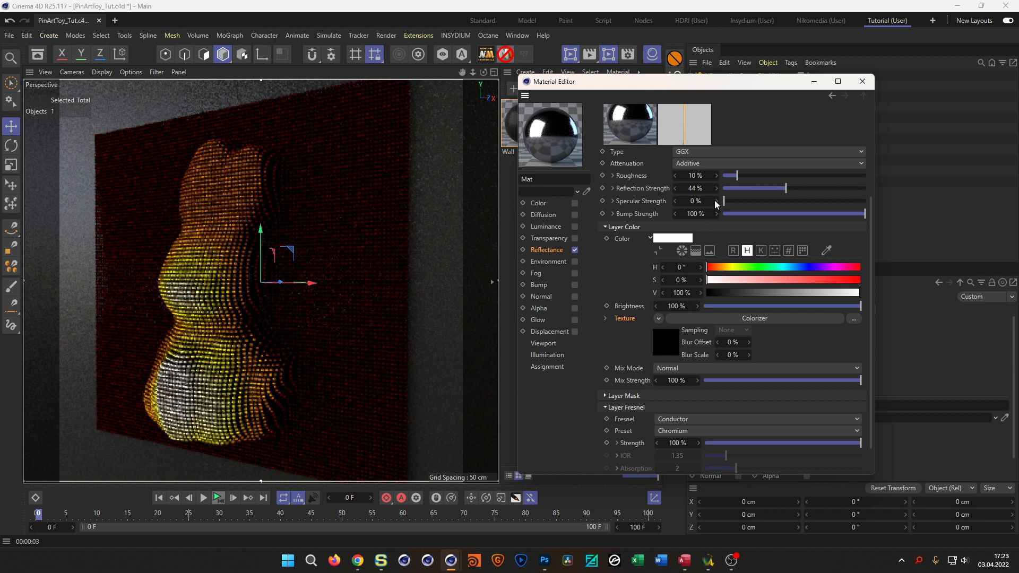
drag(778, 190, 896, 190)
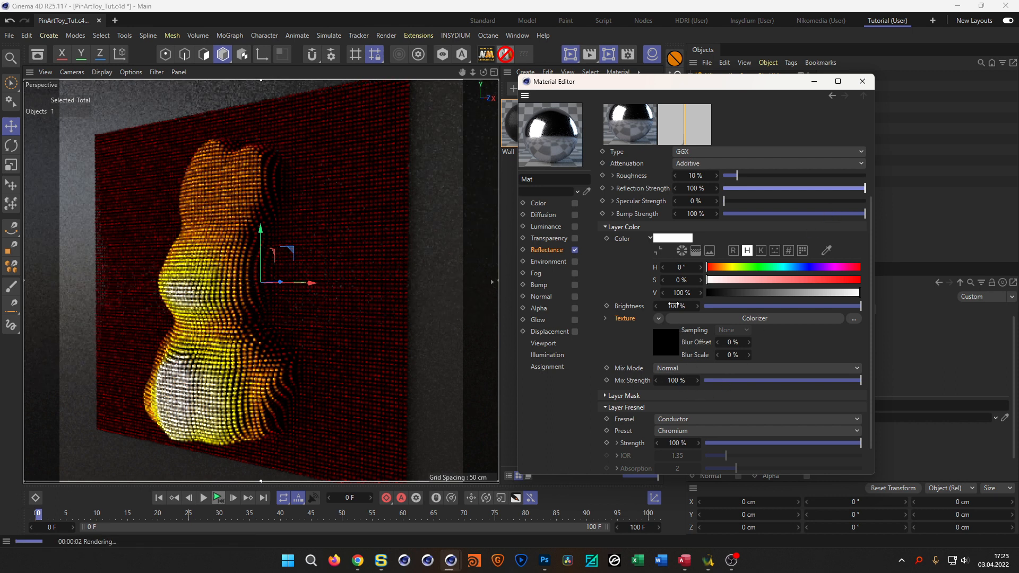
- Set the Mat material's reflectance layer color mix mode to Multiply and its brightness to 150%
click(677, 367)
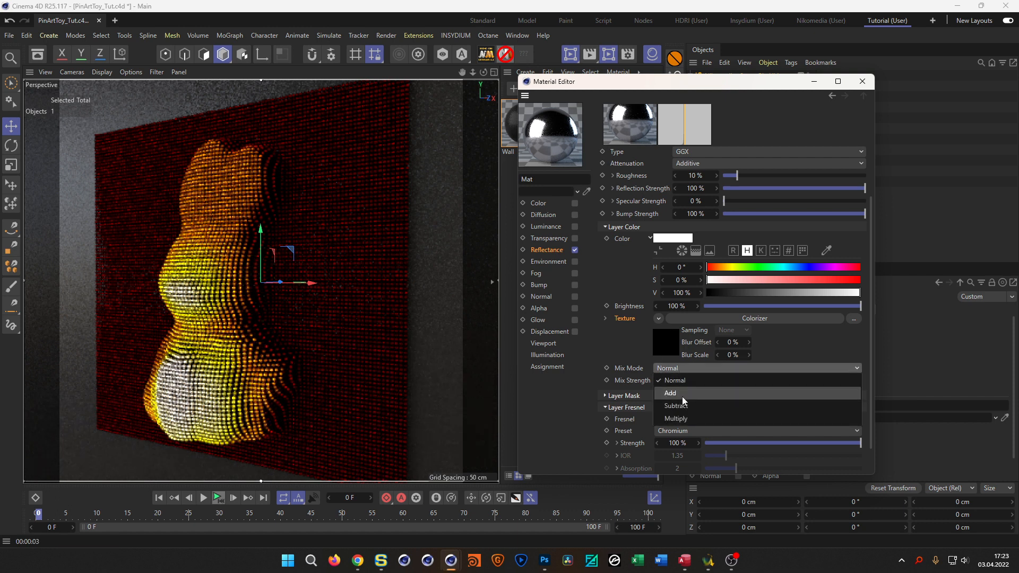
click(682, 419)
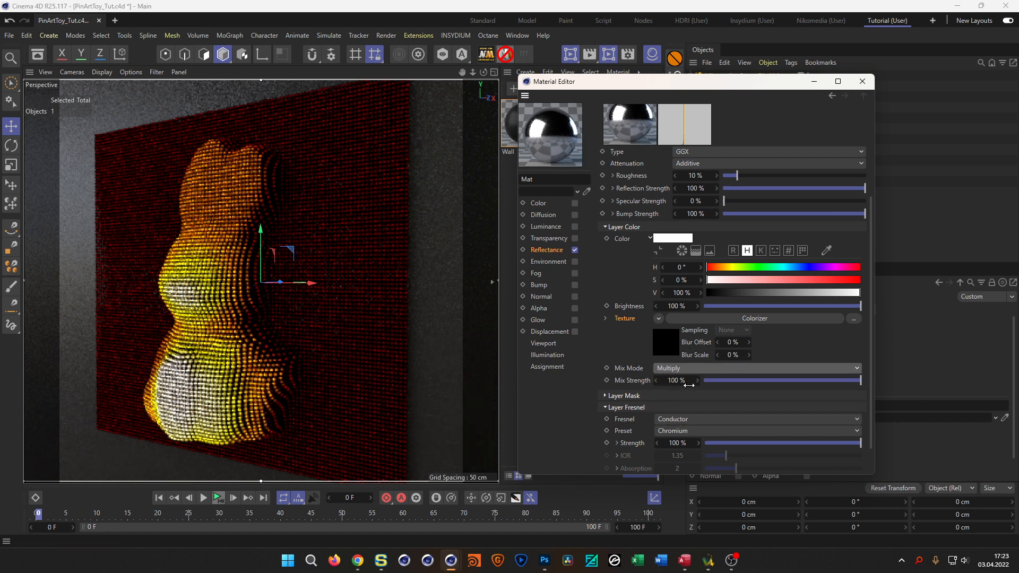
click(678, 306)
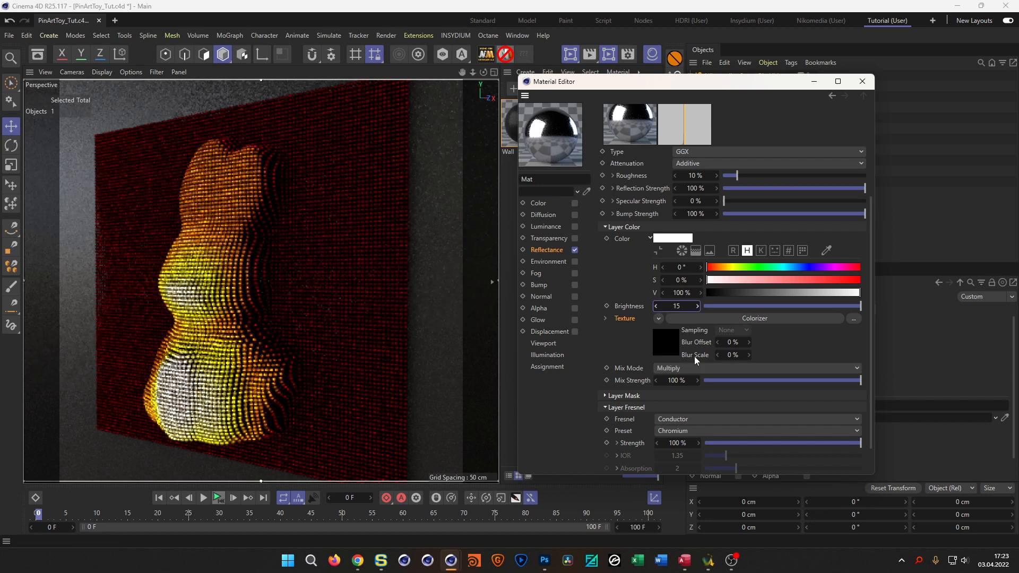
text(150)
key(Return)
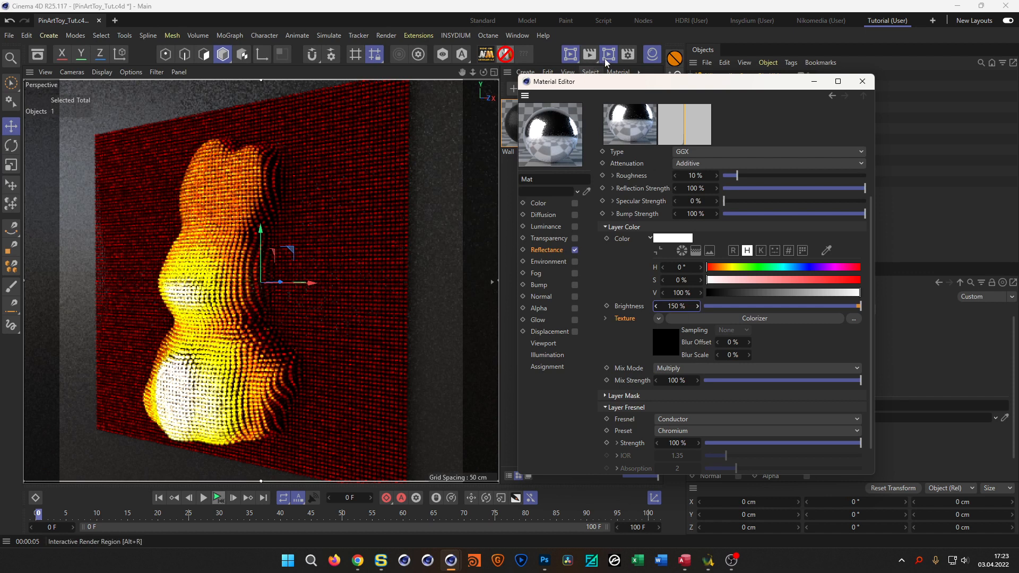
- Set the output width to 720 pixels in the render settings, keeping the aspect ratio locked
click(626, 57)
click(630, 56)
drag(722, 60, 387, 61)
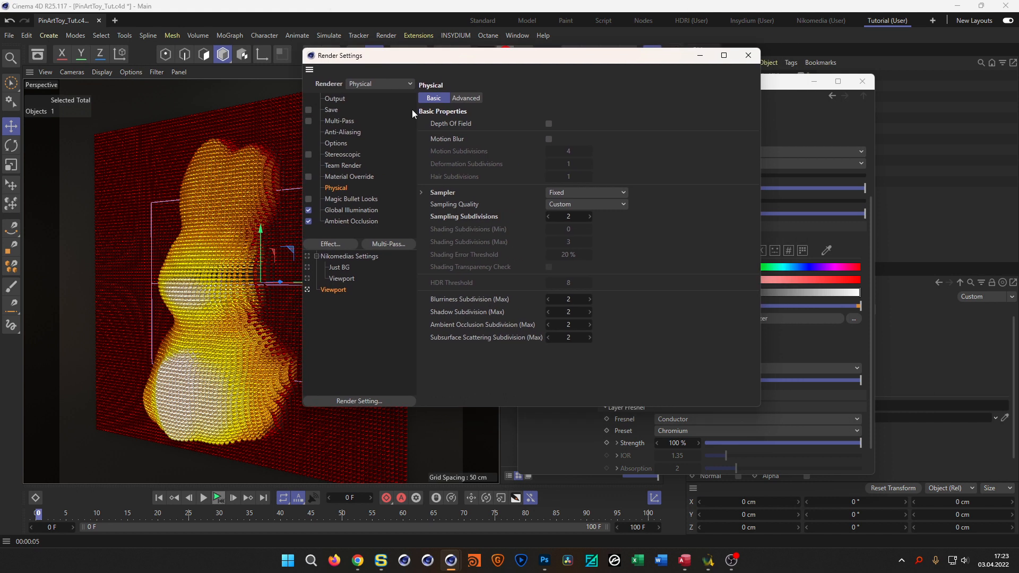
click(343, 100)
double_click(502, 109)
text(720)
key(Return)
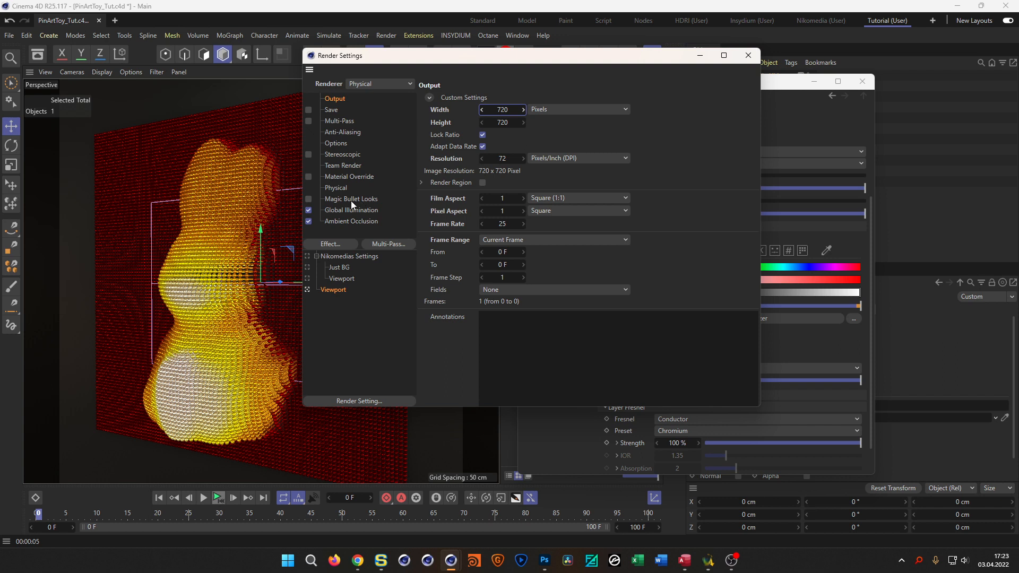
- Set the Physical renderer's sampler to Adaptive with Medium sampling quality and a shading error threshold of 15%
click(337, 189)
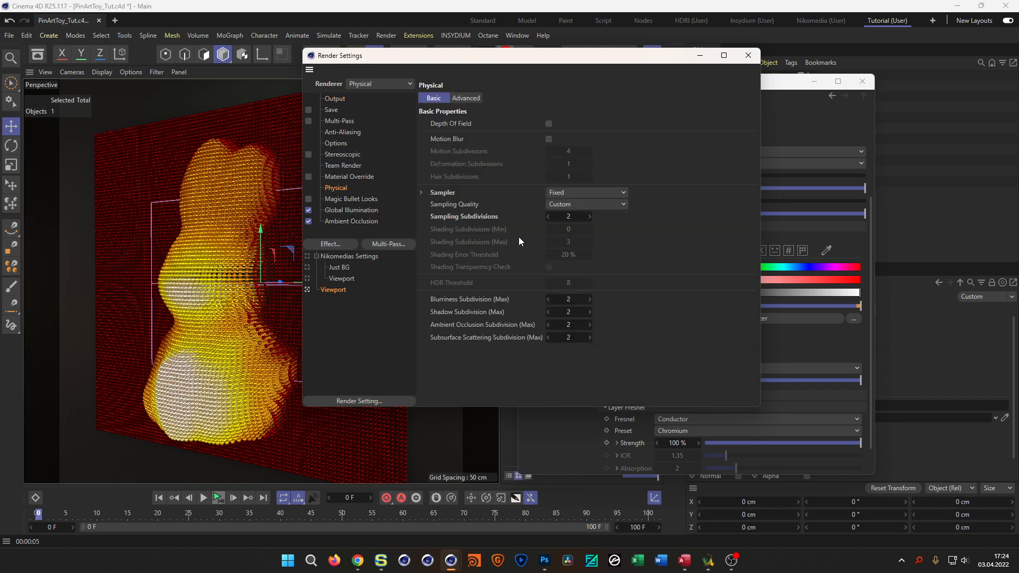
click(584, 192)
click(585, 218)
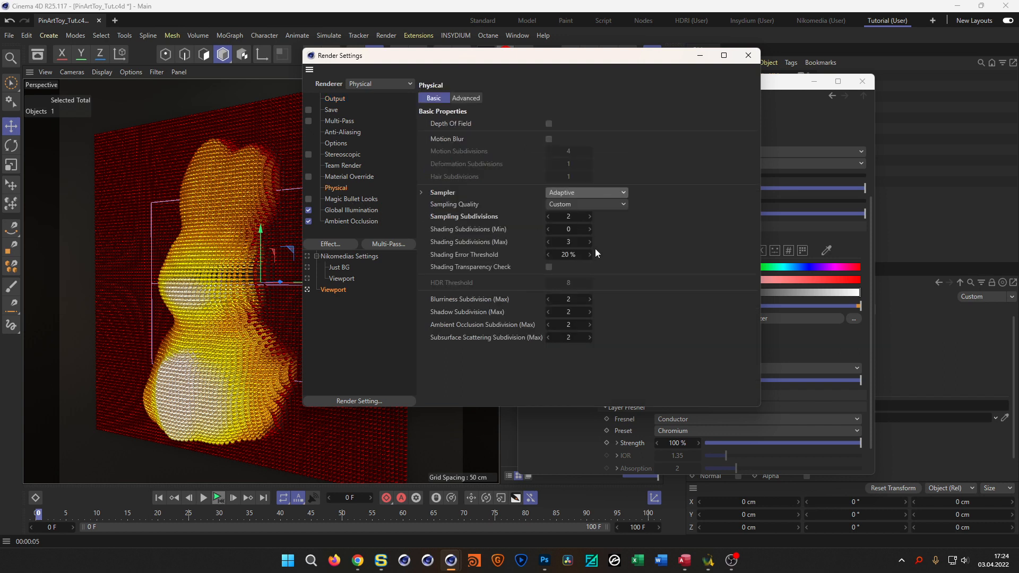
click(592, 205)
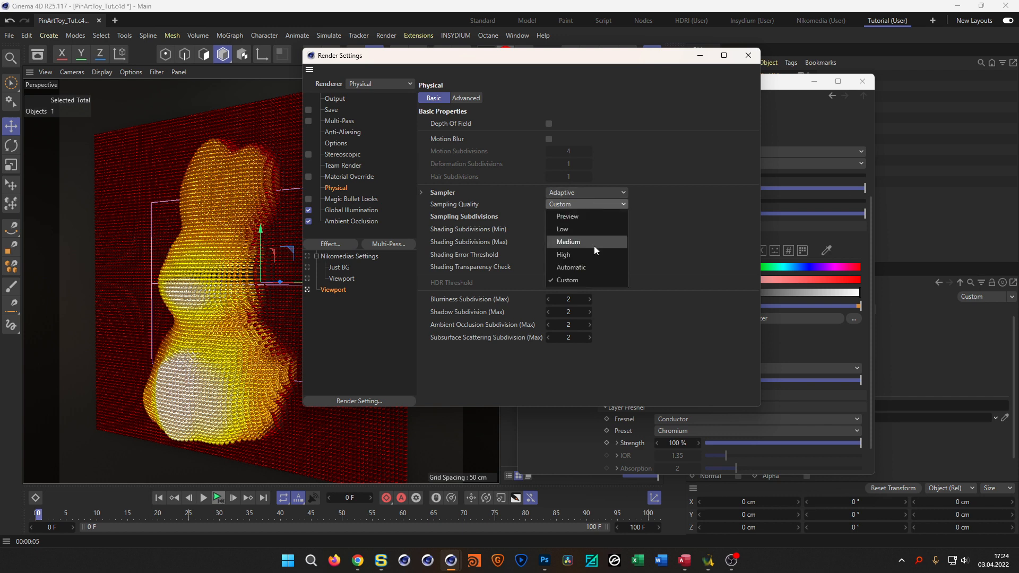
click(594, 246)
click(570, 255)
text(15)
key(Return)
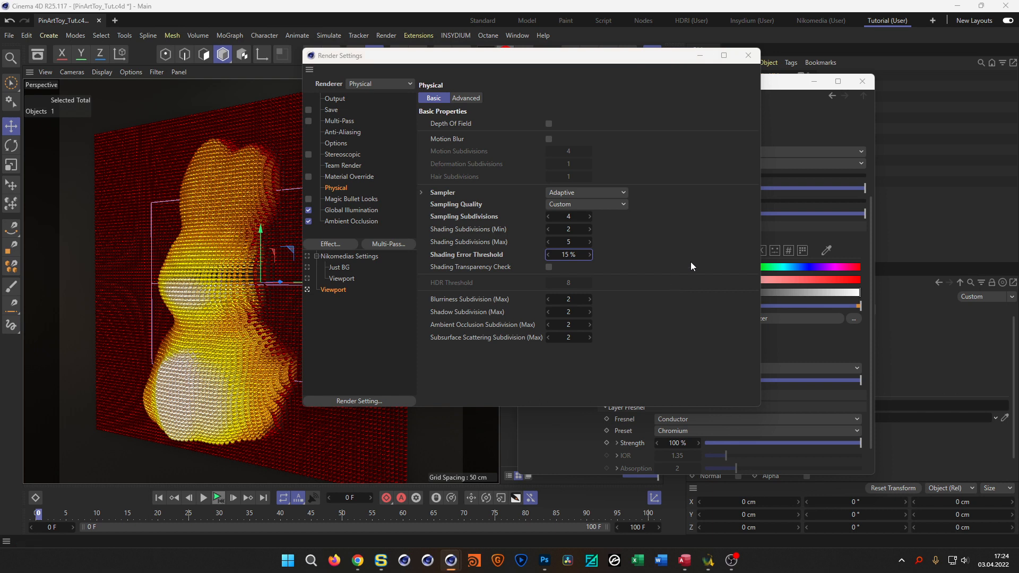
click(749, 57)
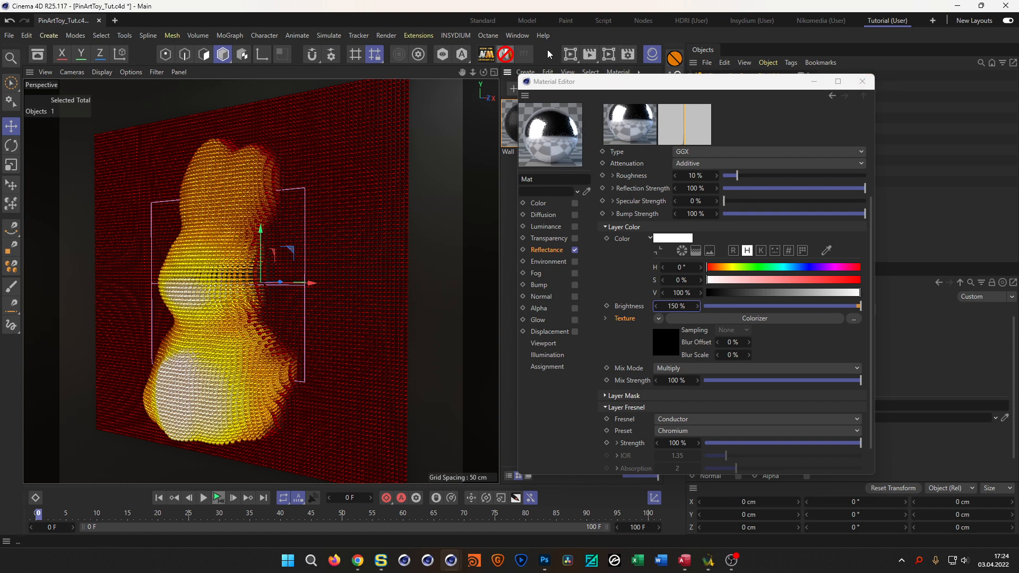
- Try rendering the scene in the Picture Viewer from the Nikomedia layout and stop the render
click(591, 54)
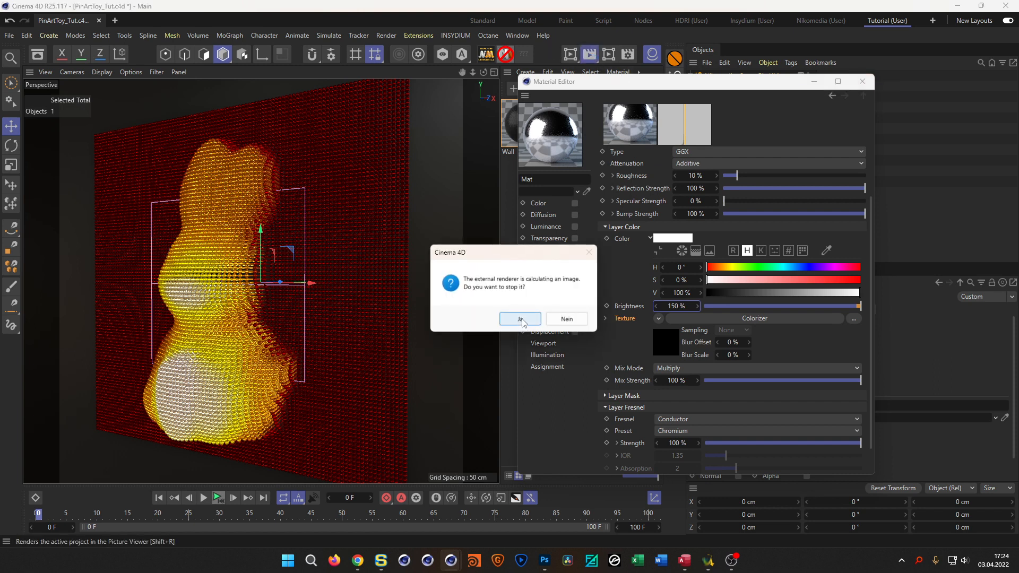
click(567, 320)
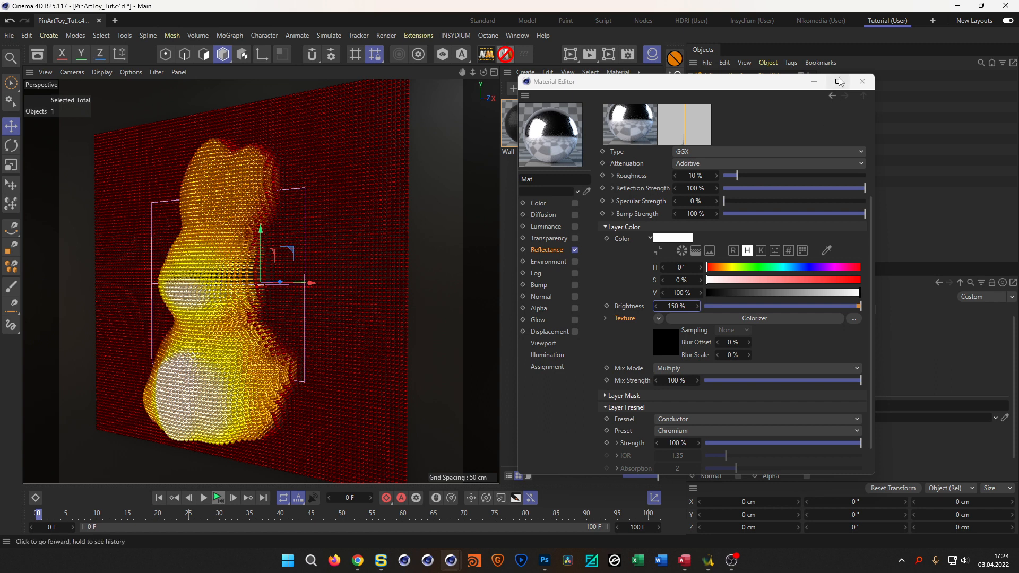
click(838, 19)
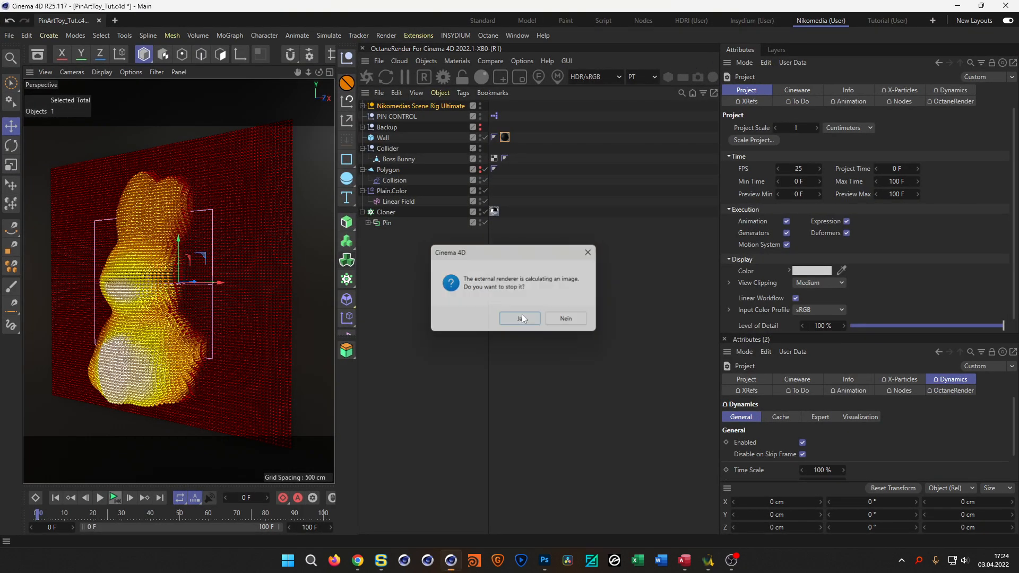
click(520, 316)
drag(628, 316, 349, 180)
drag(423, 189, 460, 73)
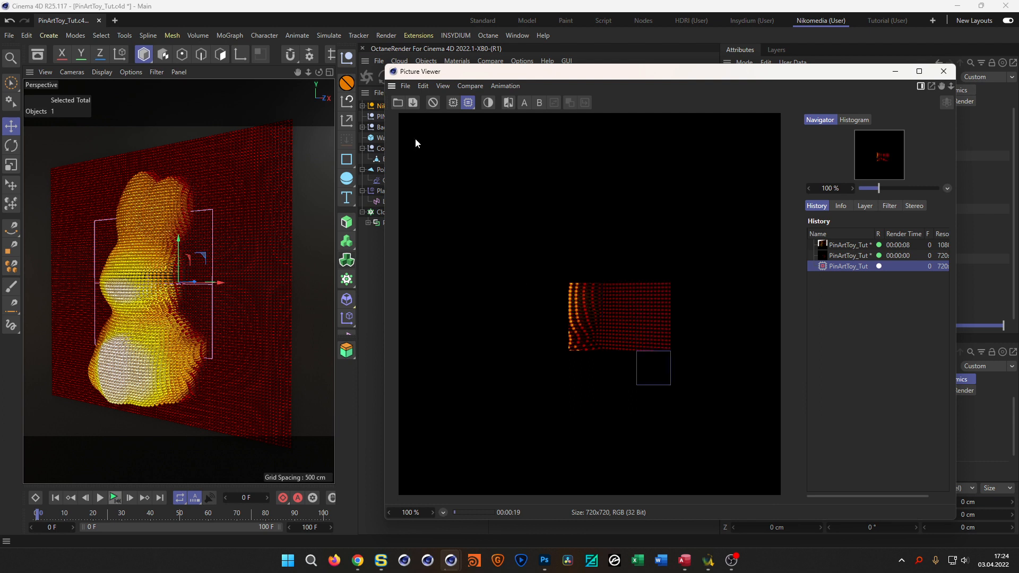
click(438, 103)
click(521, 321)
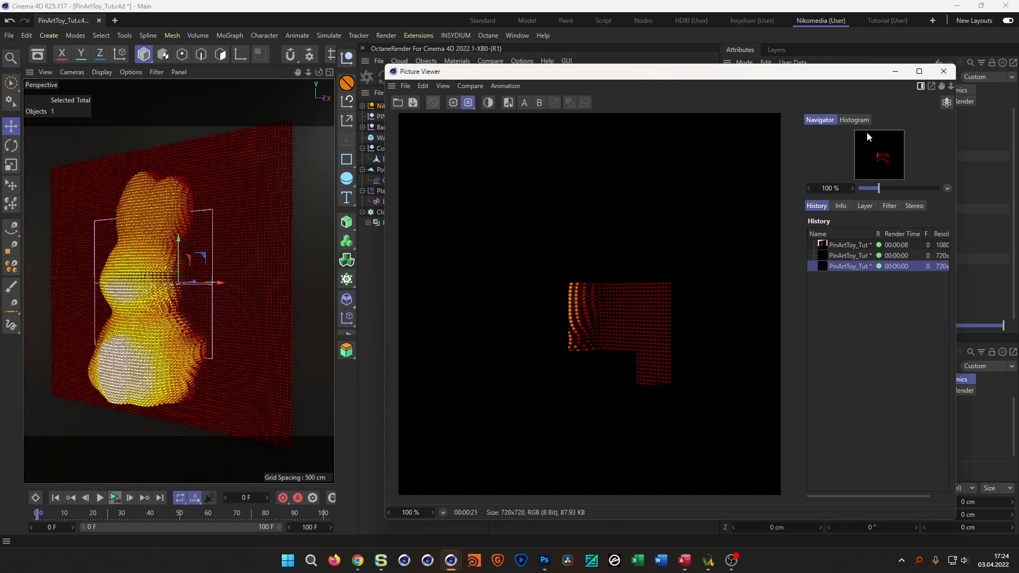
click(944, 71)
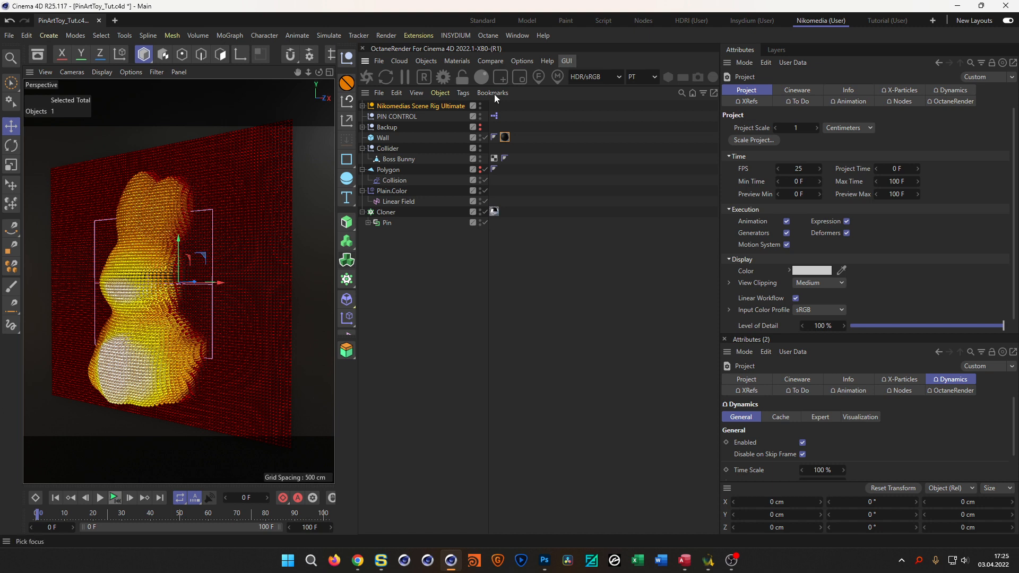
- Disable Global Illumination in the render settings and start a new render in the Picture Viewer
drag(273, 55, 8, 56)
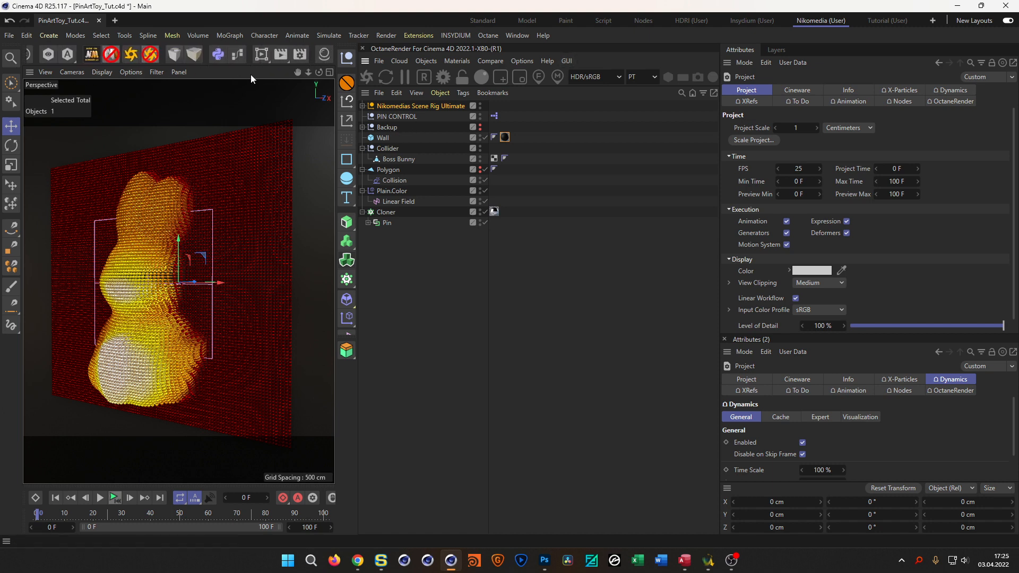
click(300, 54)
click(305, 197)
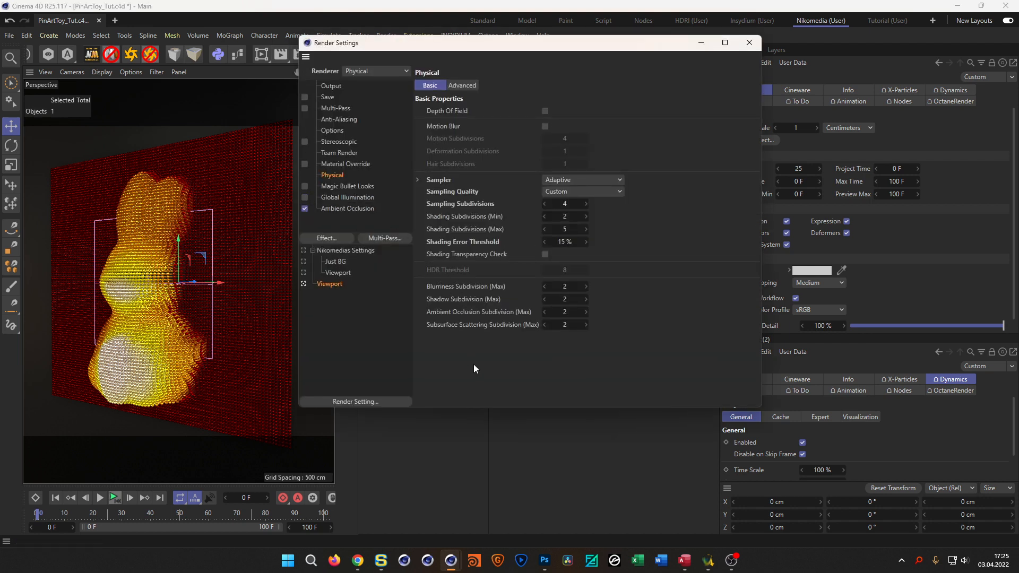
key(shift+r)
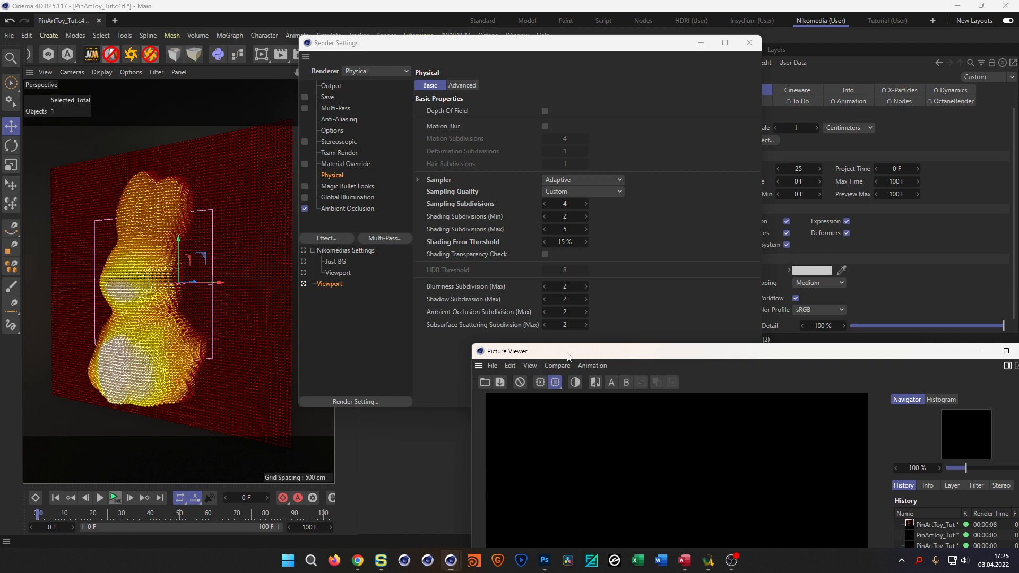
drag(578, 357, 403, 65)
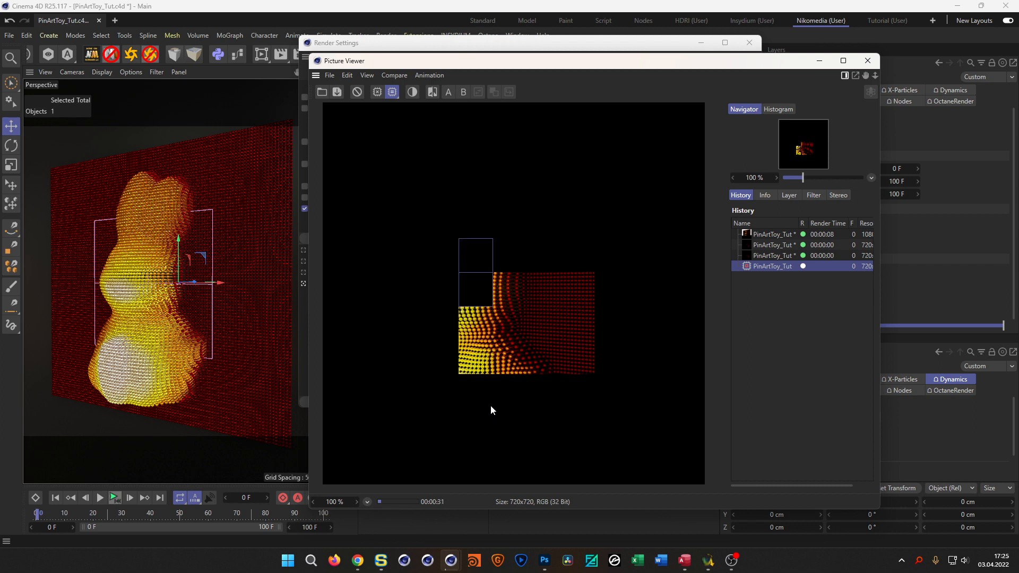
- Set the Physical renderer's sampling subdivisions to 3 and the maximum shading subdivisions to 3
click(542, 46)
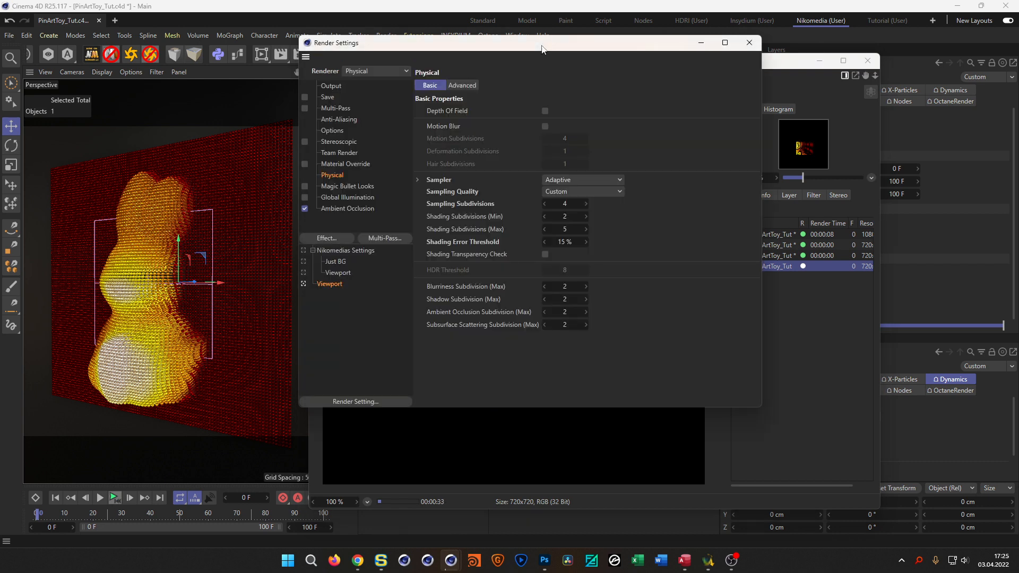
double_click(565, 204)
text(3)
key(Tab)
key(Tab)
text(3)
click(784, 134)
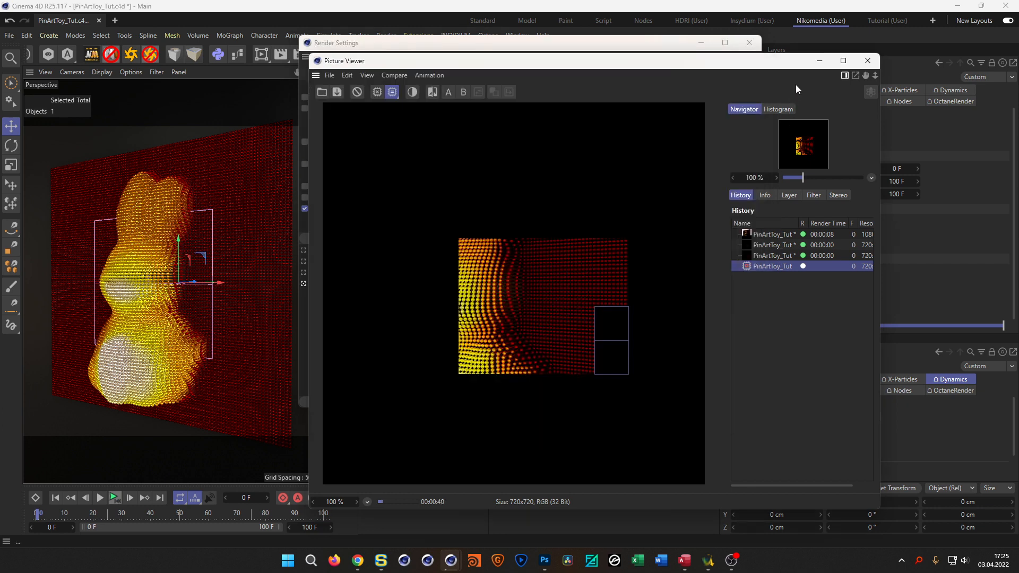
- Stop the running render and render the scene again in the Picture Viewer to check the full image
click(356, 92)
click(520, 319)
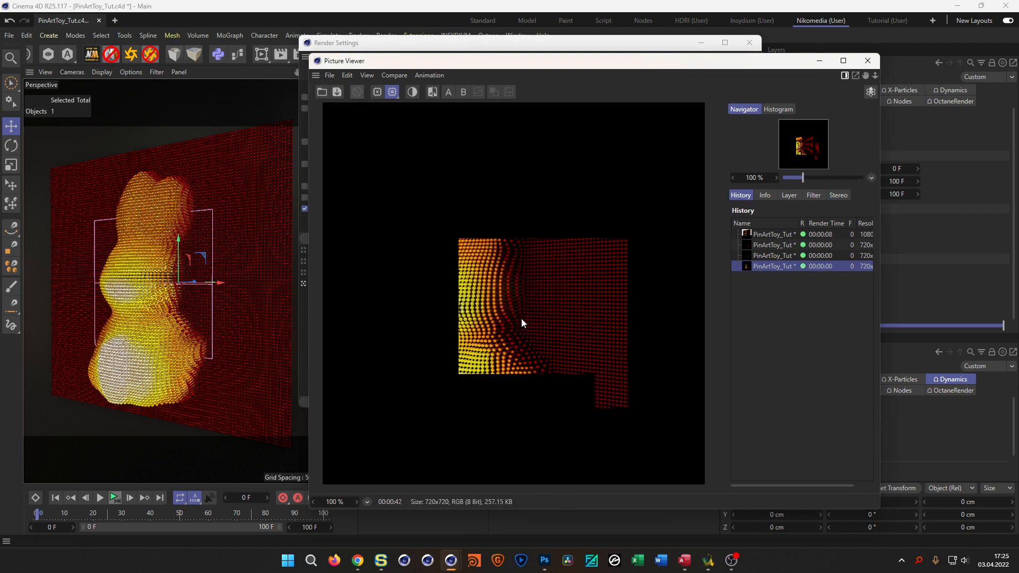
key(shift+r)
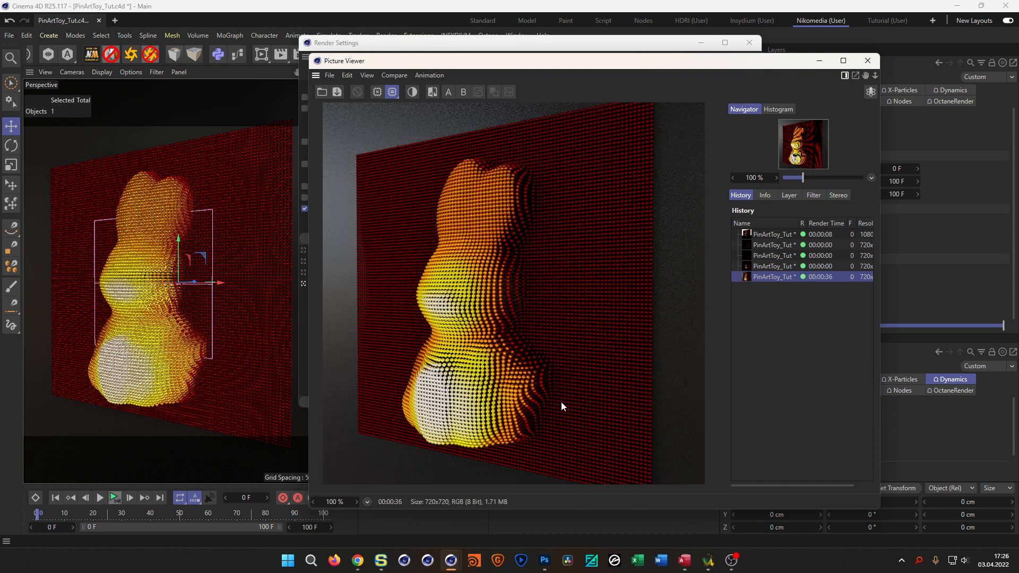
drag(595, 61, 465, 76)
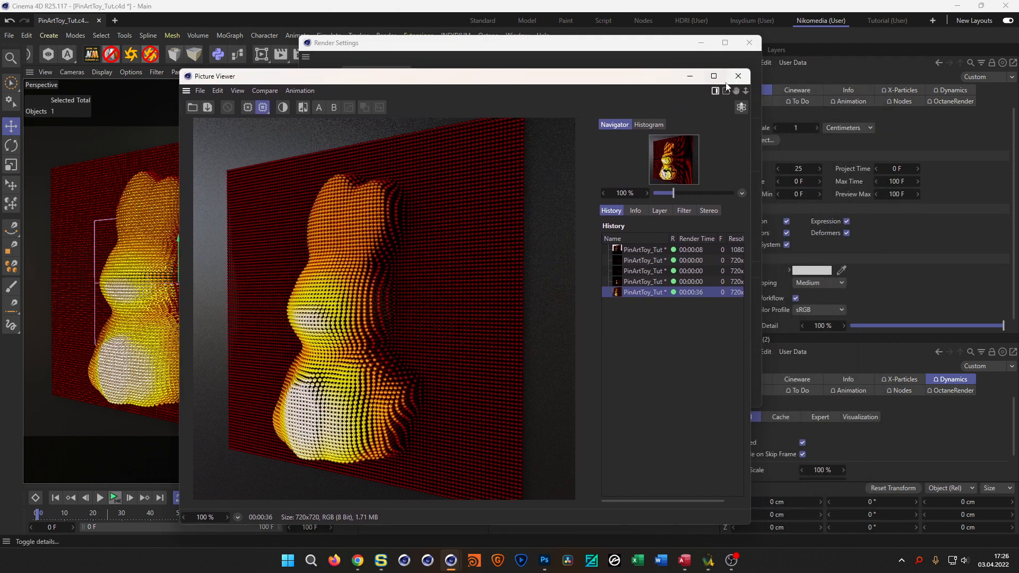
click(738, 76)
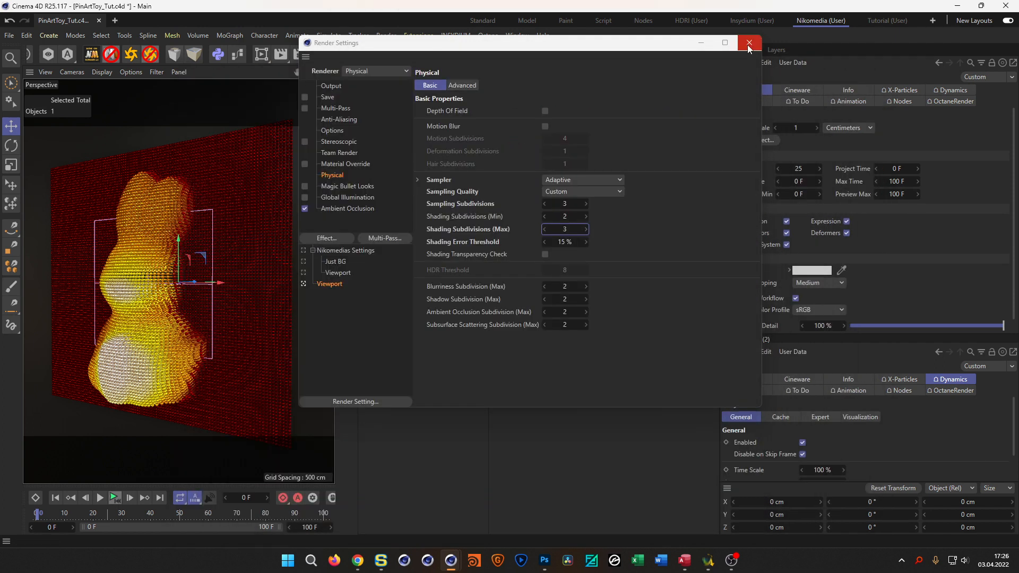
click(748, 45)
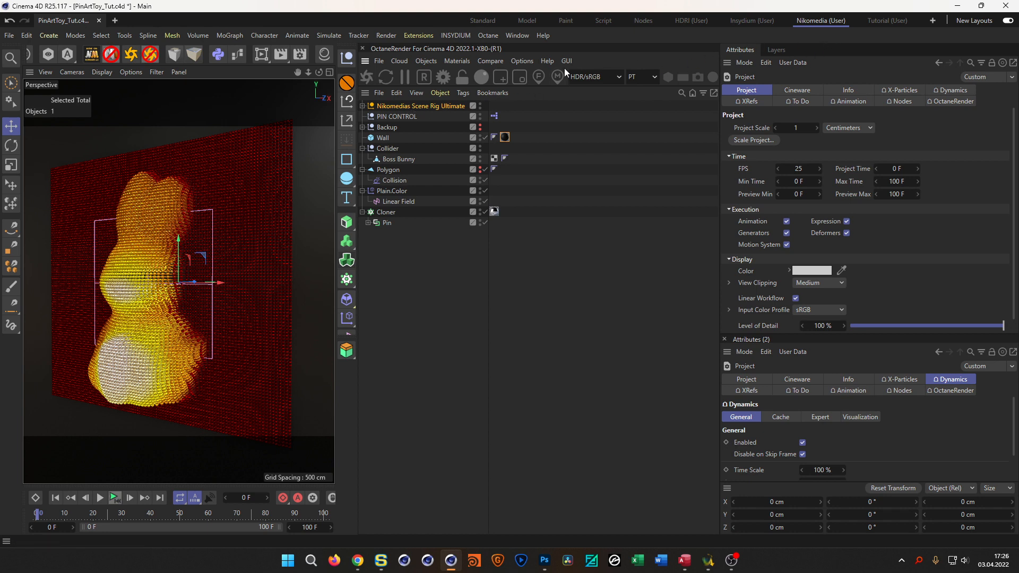
- Return to the Tutorial layout and set the Wall material's reflection strength to 18% and roughness to 39%
click(886, 21)
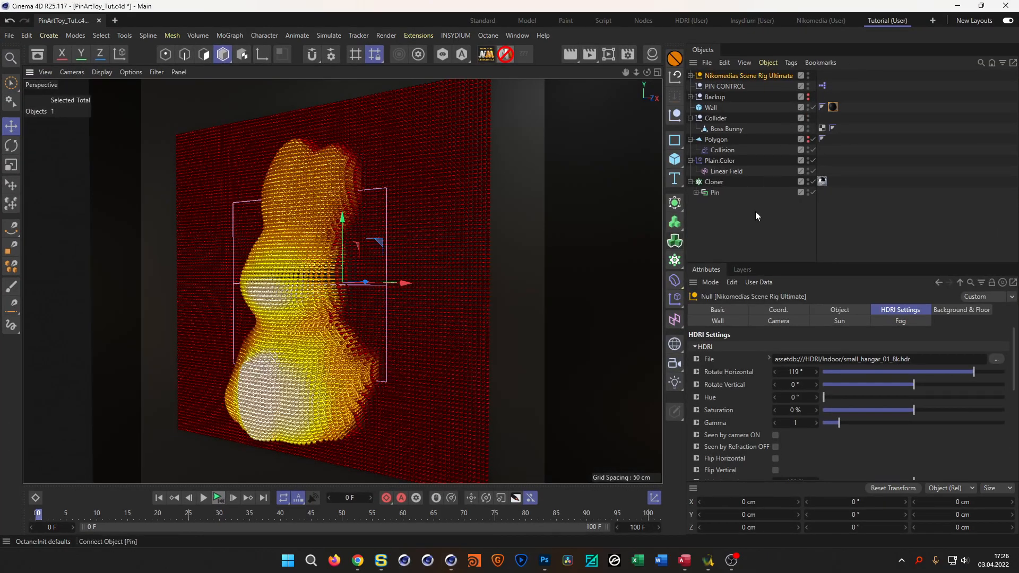
click(648, 56)
double_click(519, 129)
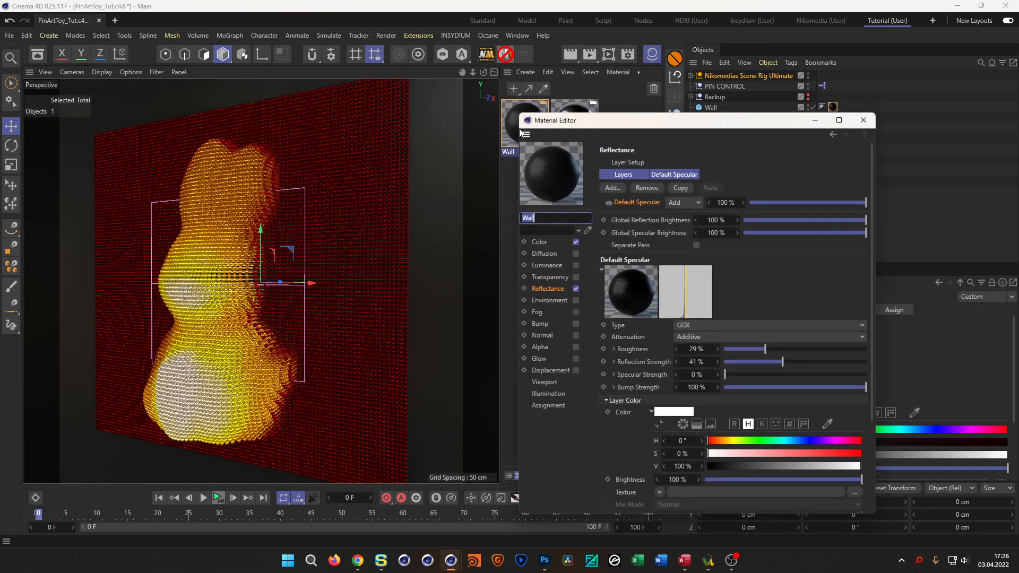
click(502, 237)
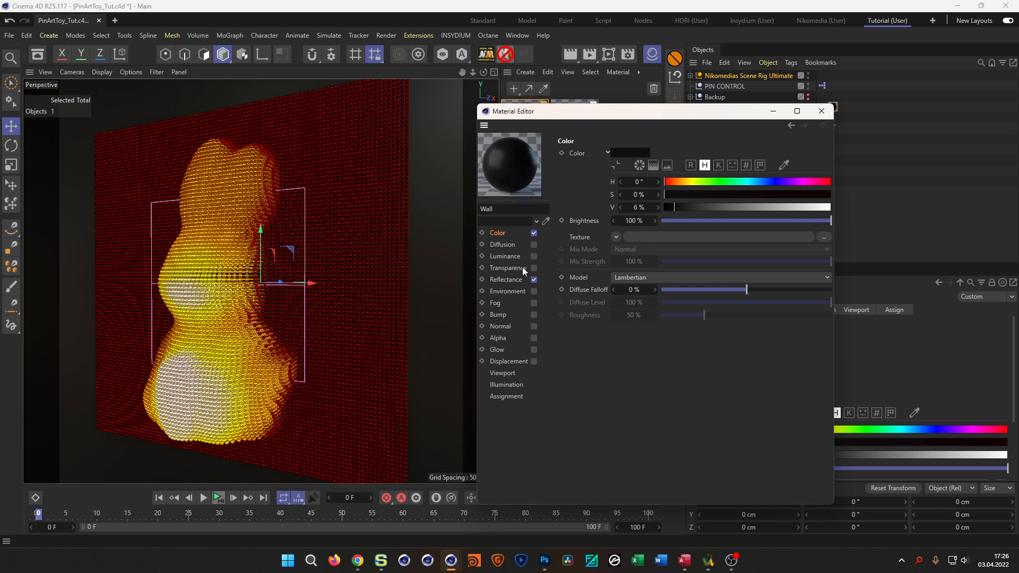
click(509, 280)
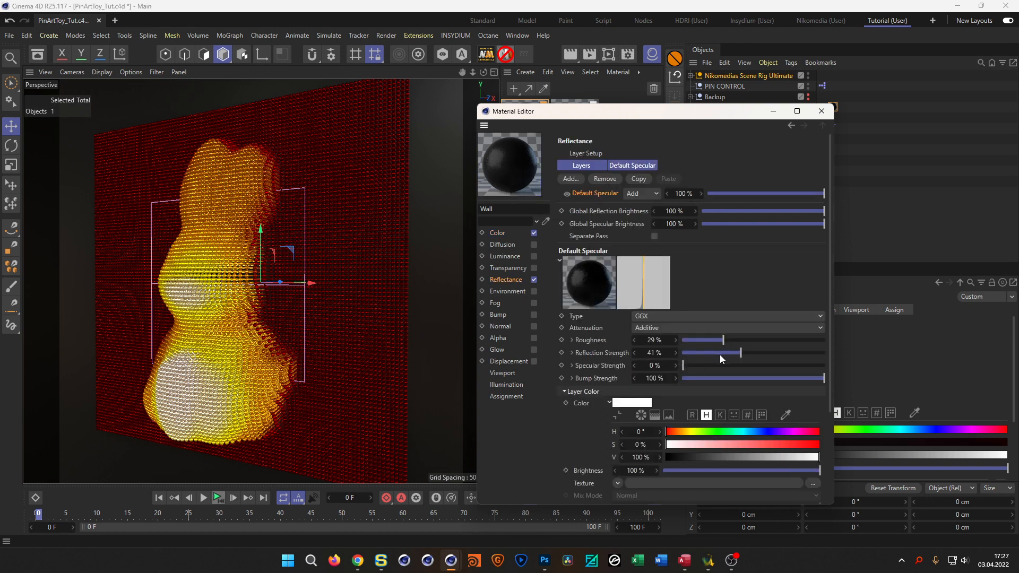
drag(721, 355, 710, 354)
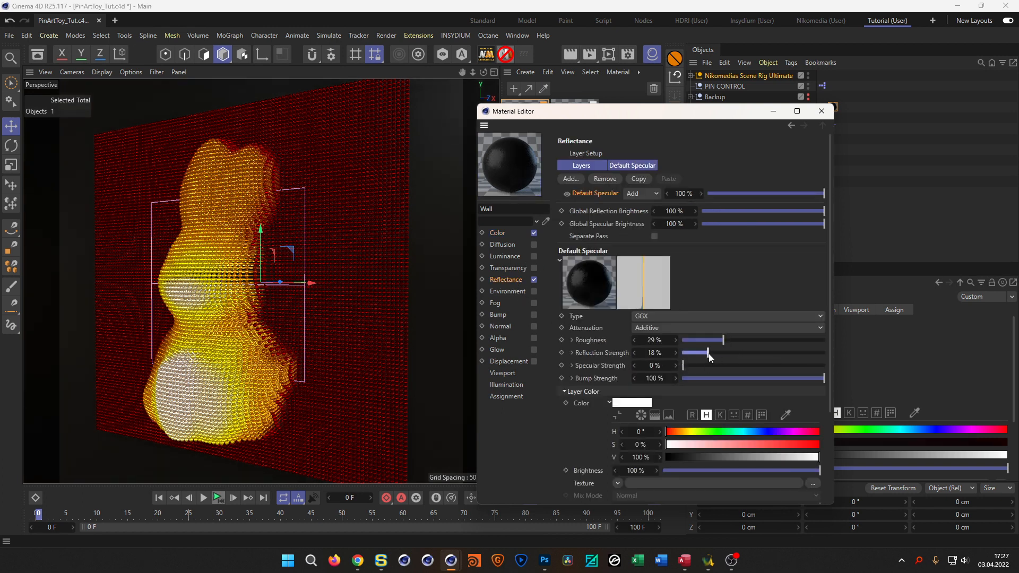
drag(724, 340, 738, 340)
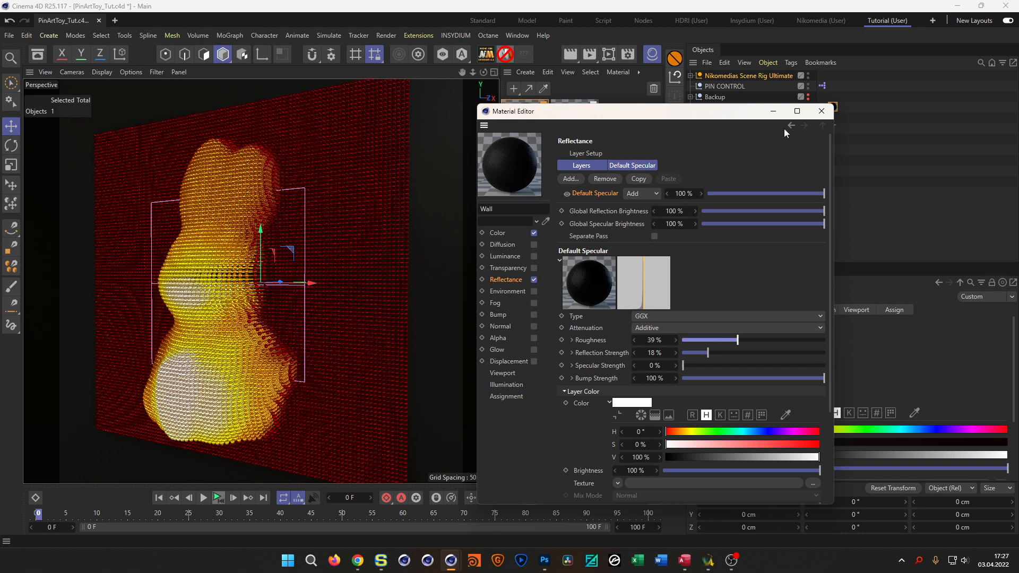
click(822, 111)
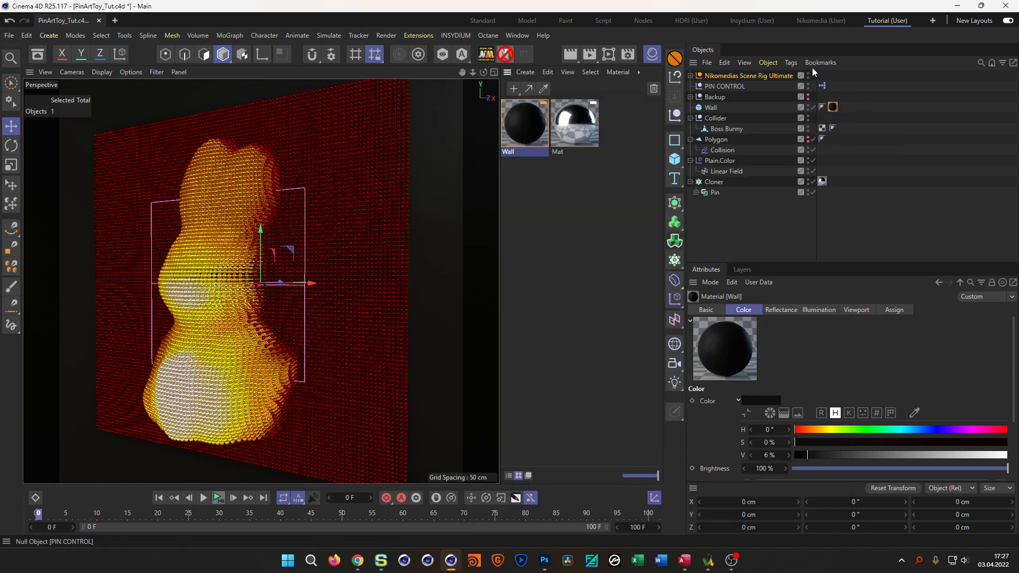
- Replace the scene rig's HDRI with NatureLab_Bones8k_Ref.hdr from the Indoor HDRI assets
click(745, 76)
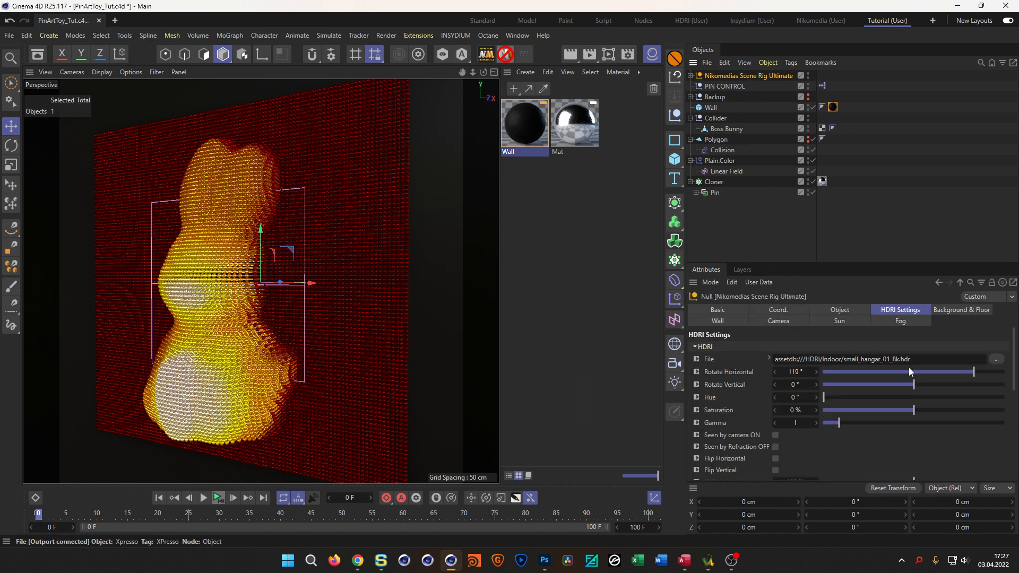
click(37, 54)
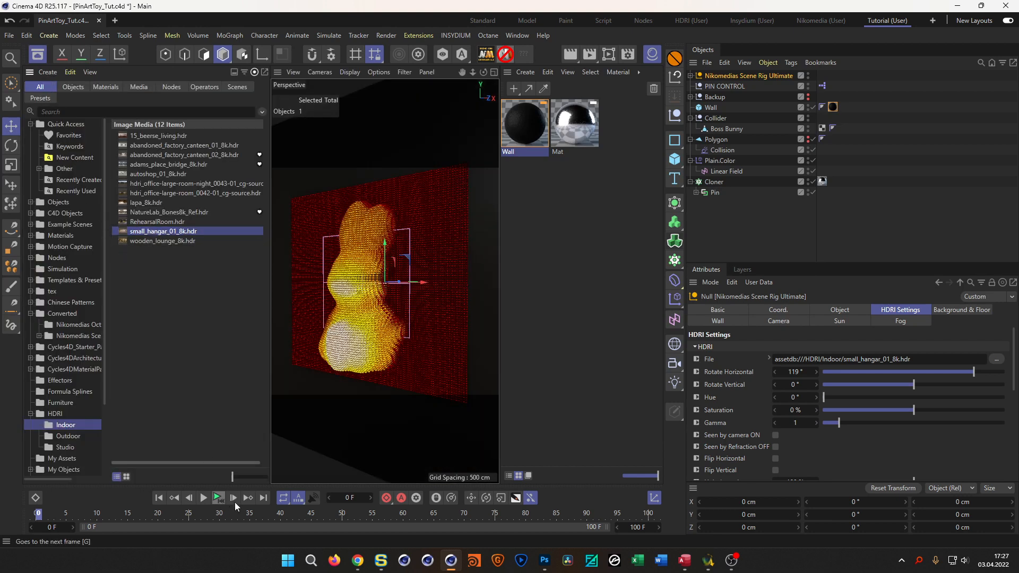
click(127, 477)
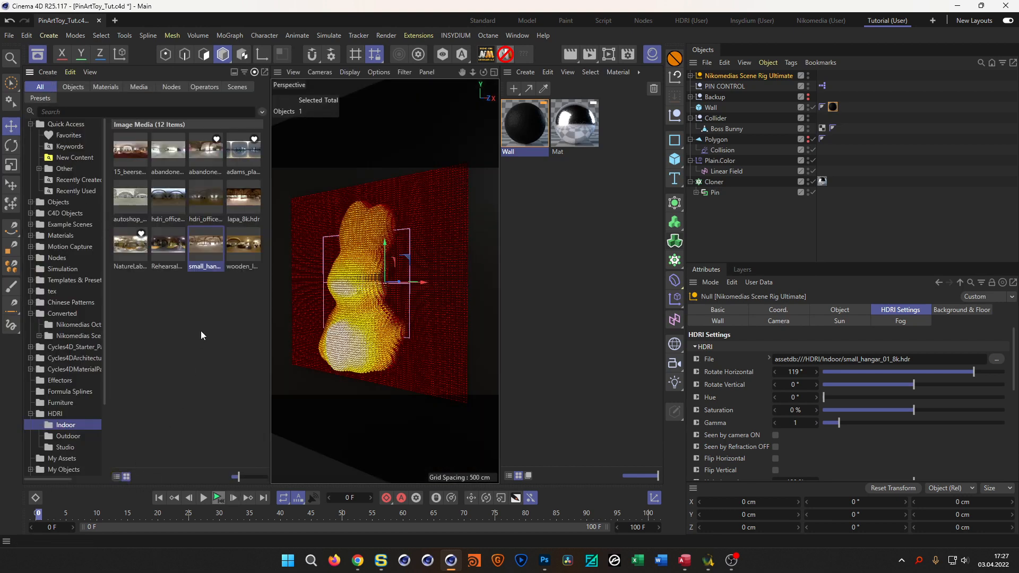
drag(238, 476, 247, 477)
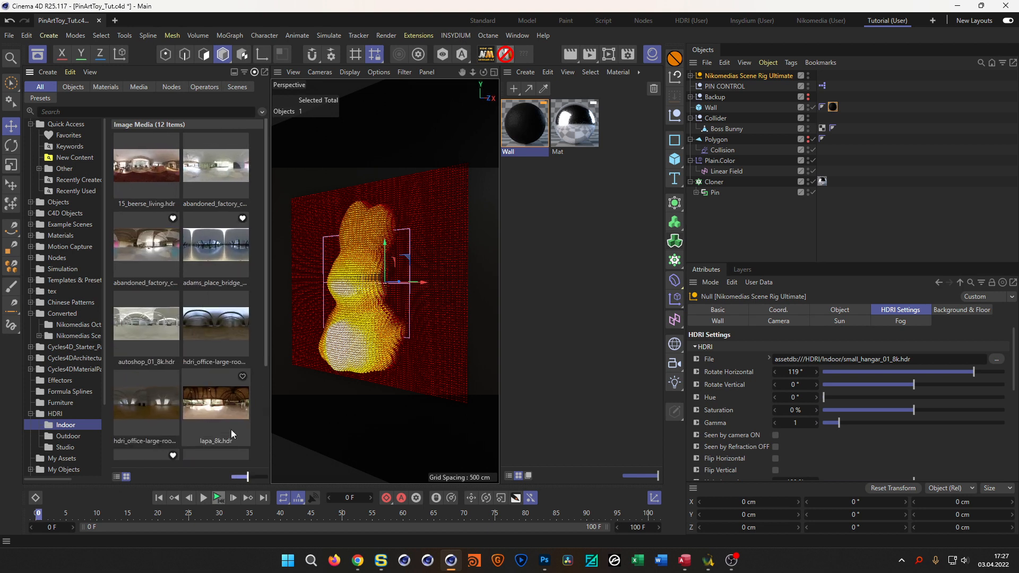
click(149, 339)
drag(148, 338, 904, 360)
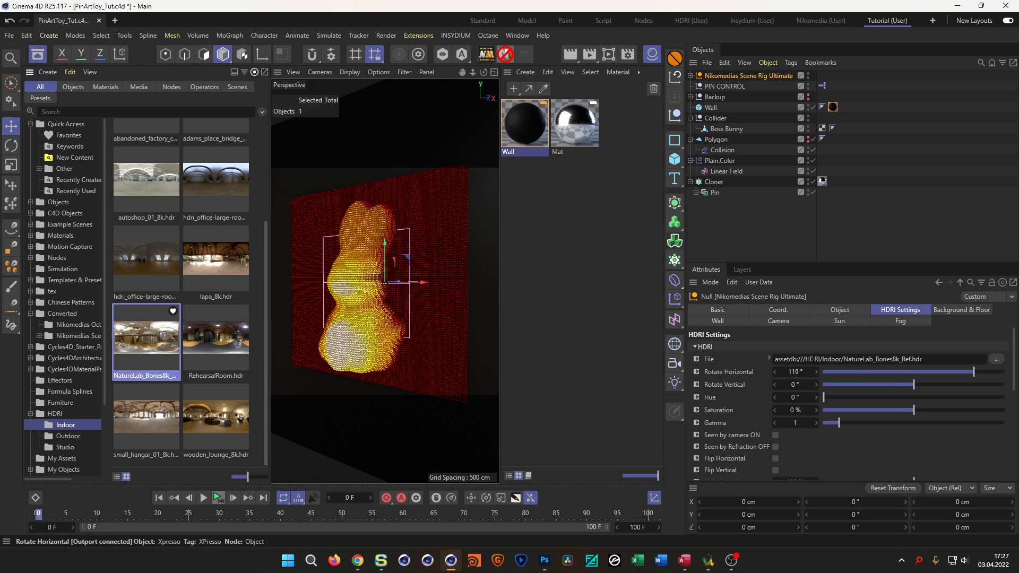
click(38, 54)
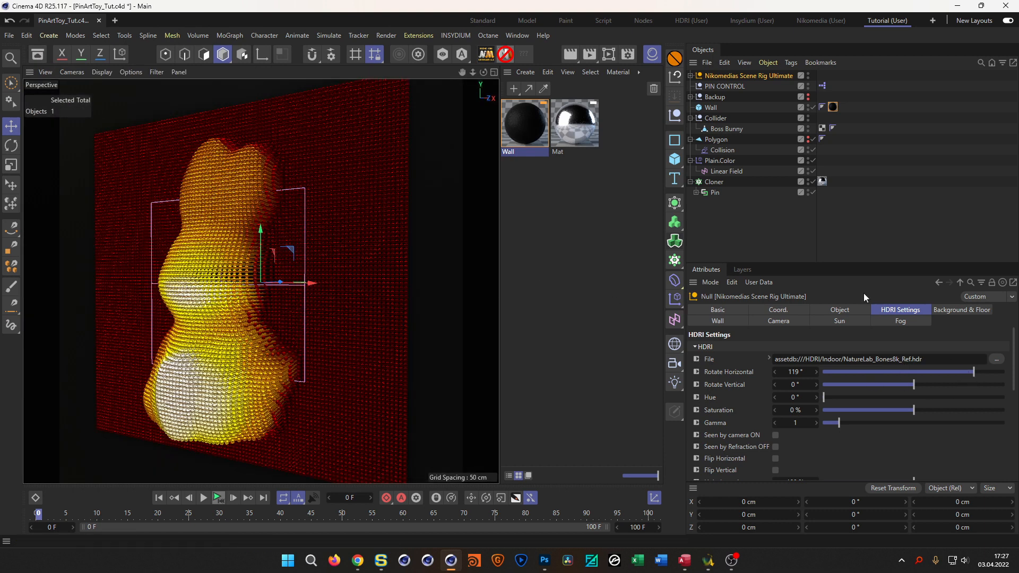
- Start a live render of the viewport and set the scene rig's HDRI reflection brightness to 10%
click(570, 53)
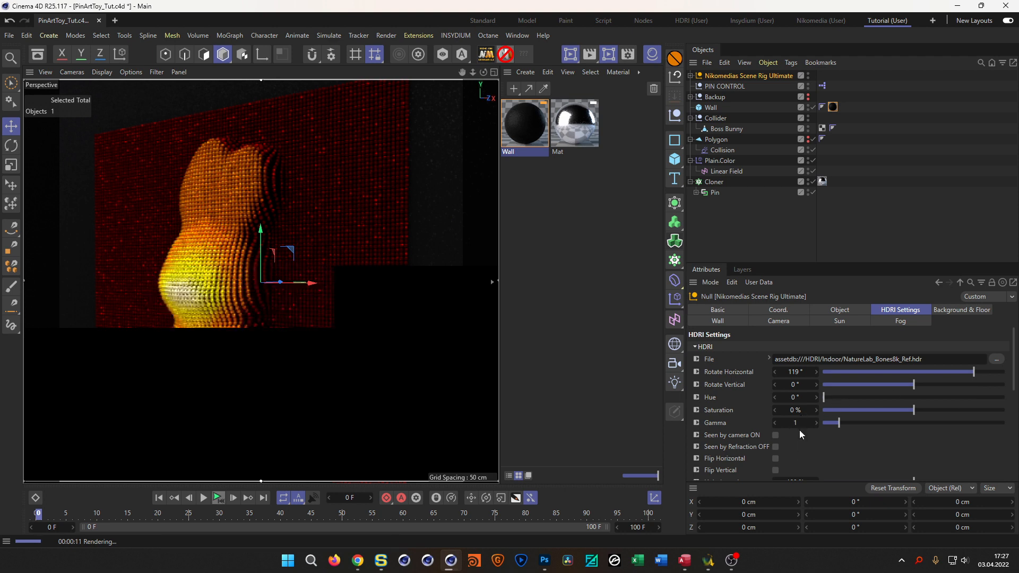
drag(840, 264, 841, 160)
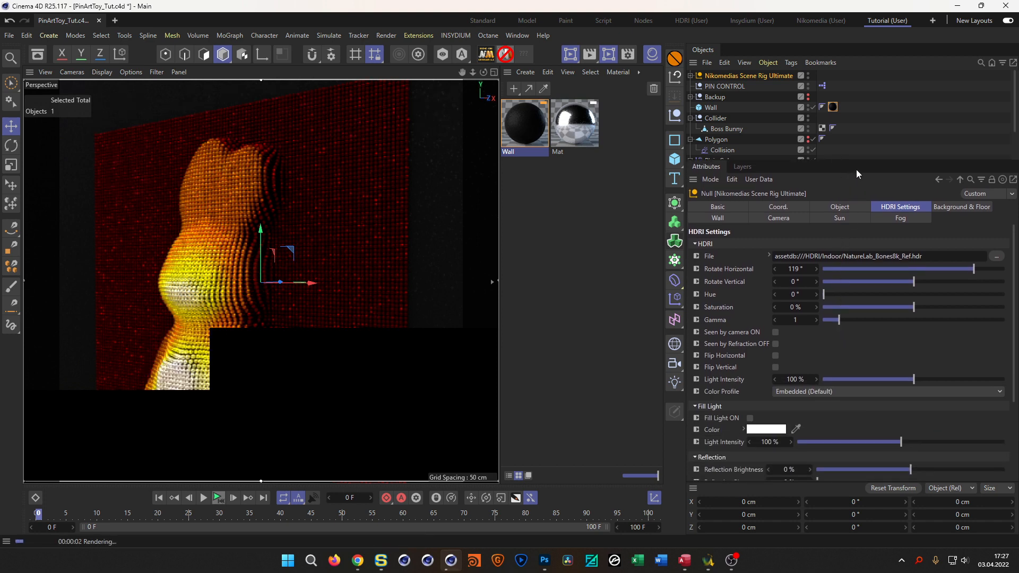
drag(856, 159, 856, 94)
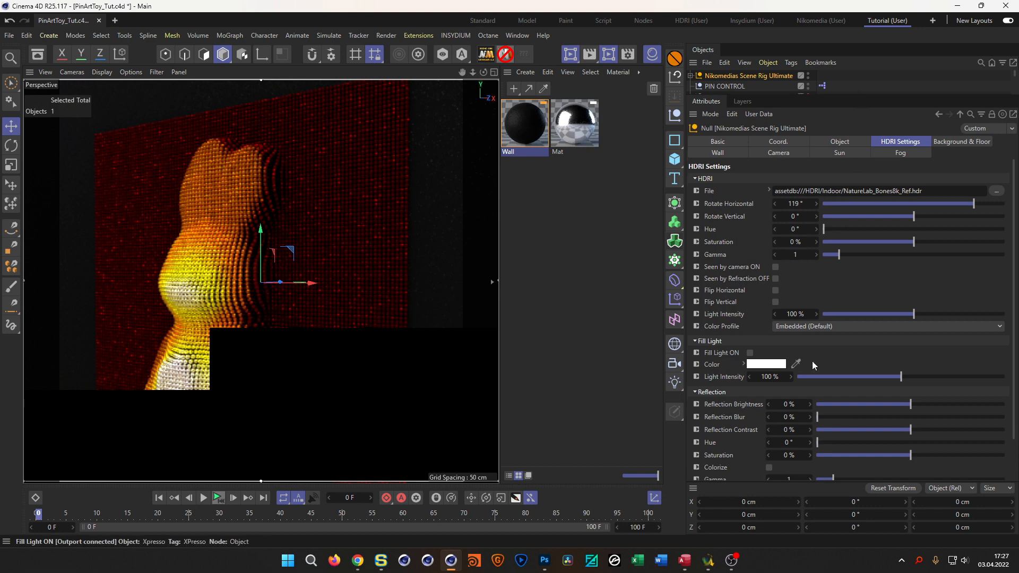
click(794, 404)
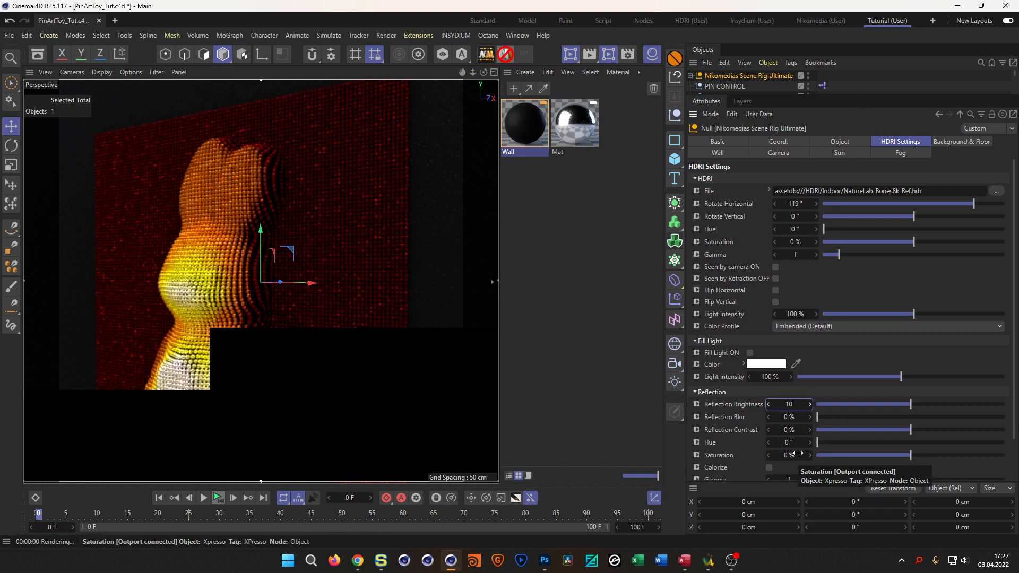
text(10)
key(Return)
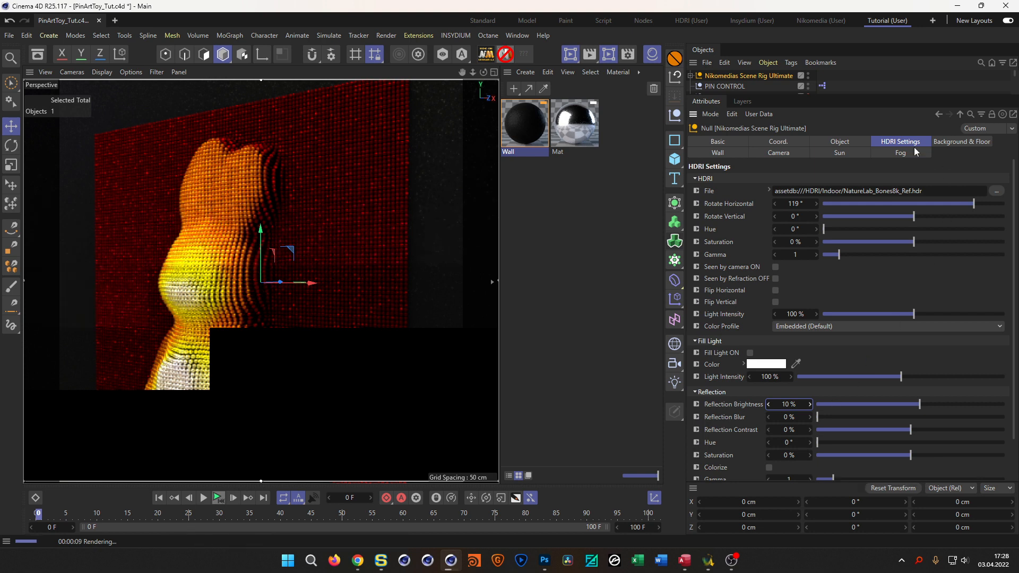
- Activate the scene rig's sun and rotate it 59° vertically and 106° horizontally
click(843, 153)
click(760, 190)
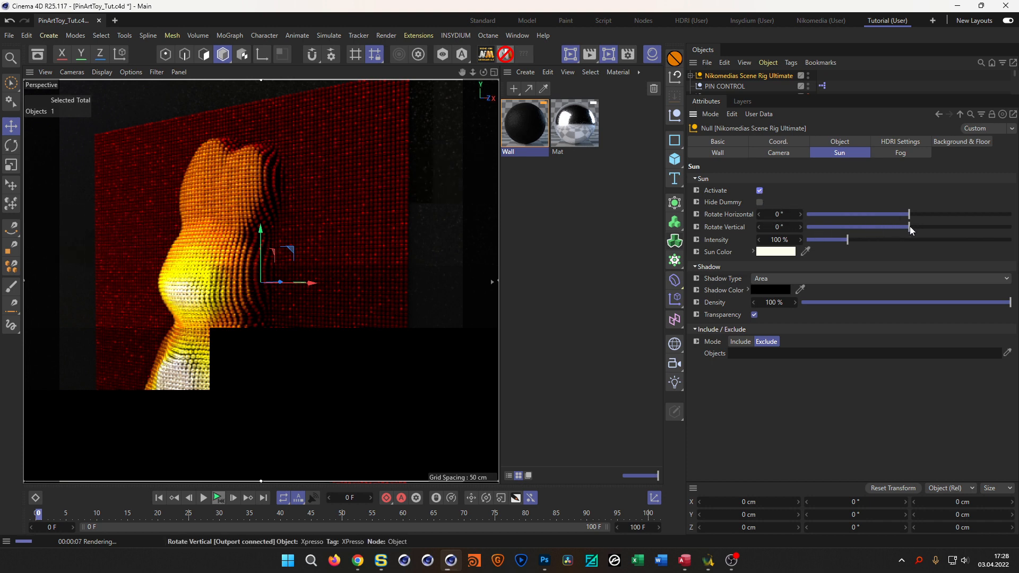
drag(916, 226, 937, 227)
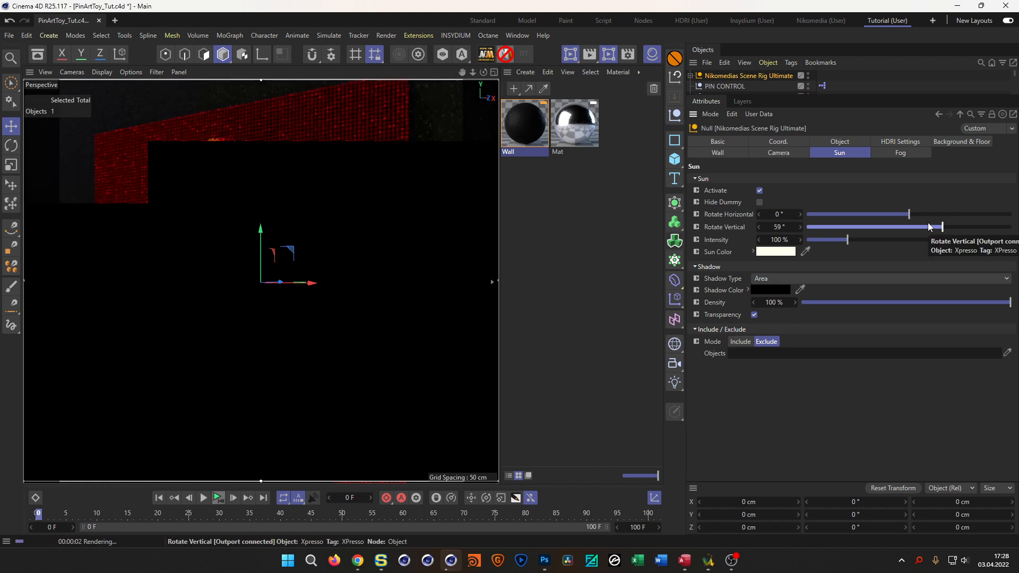
drag(911, 210, 880, 206)
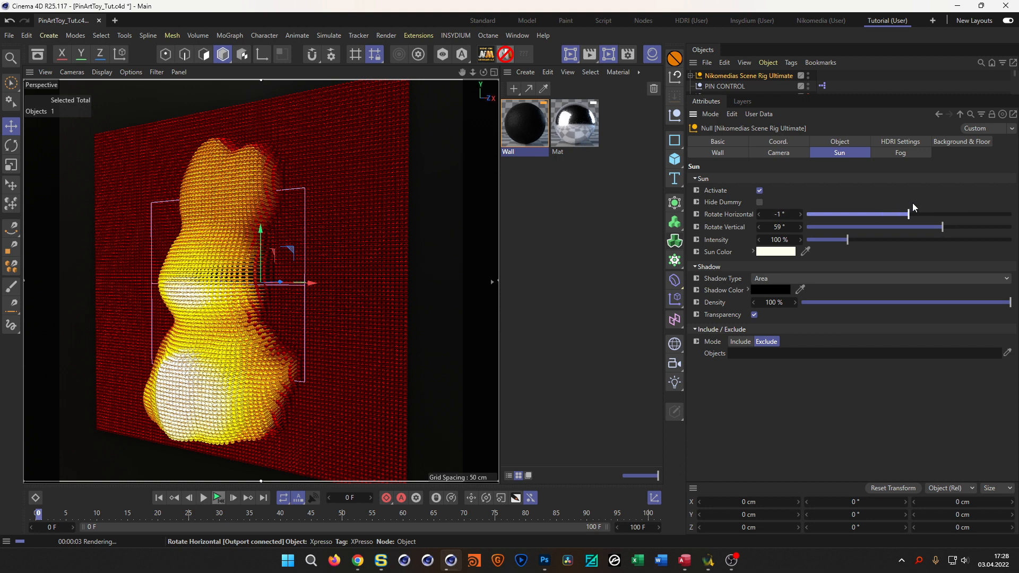
drag(970, 202, 971, 206)
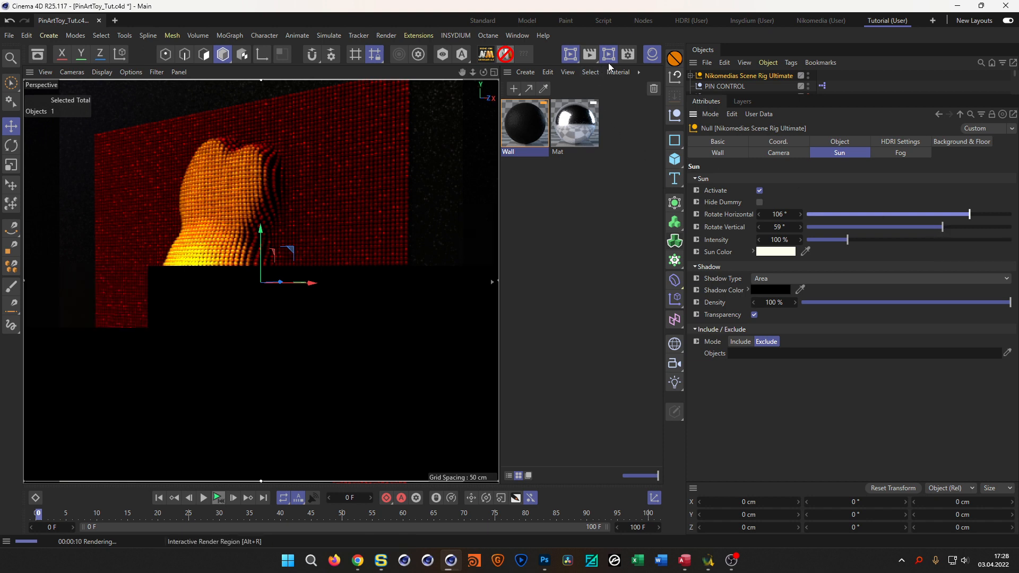
- Try Global Illumination in the render settings, switch it back off, and deactivate the scene rig's sun
click(627, 56)
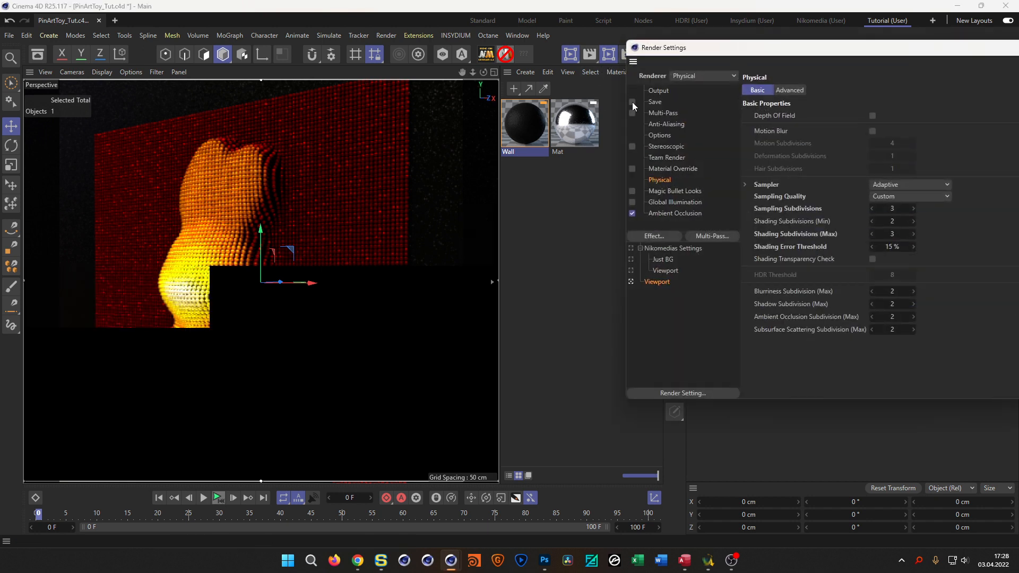
click(632, 202)
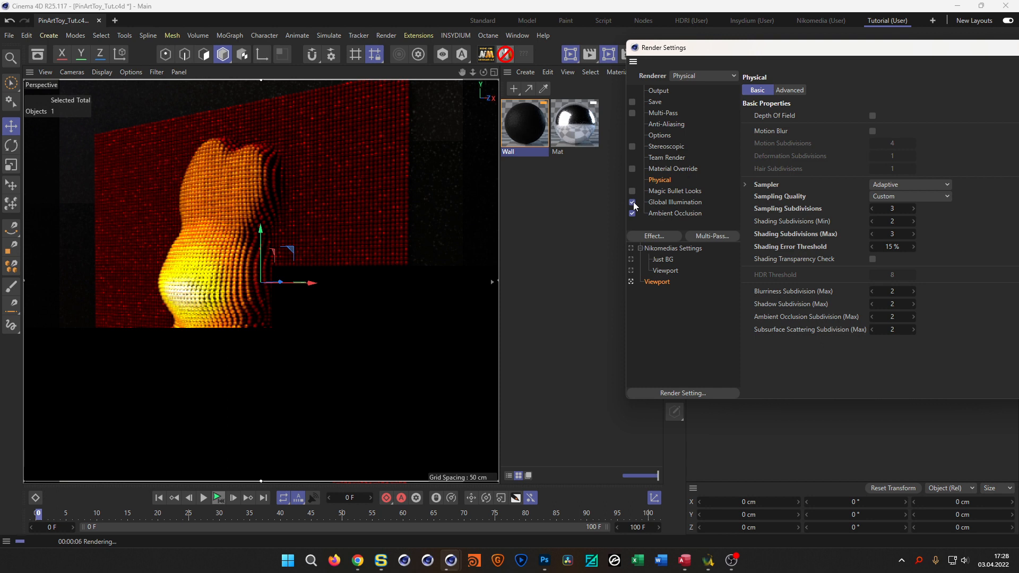
click(632, 202)
drag(881, 53, 639, 87)
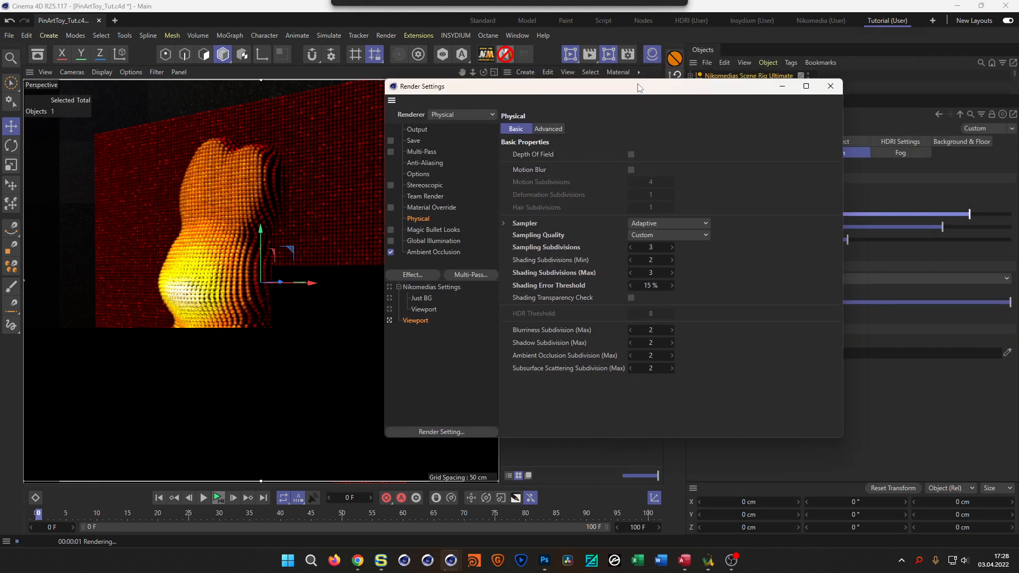
click(827, 89)
click(760, 190)
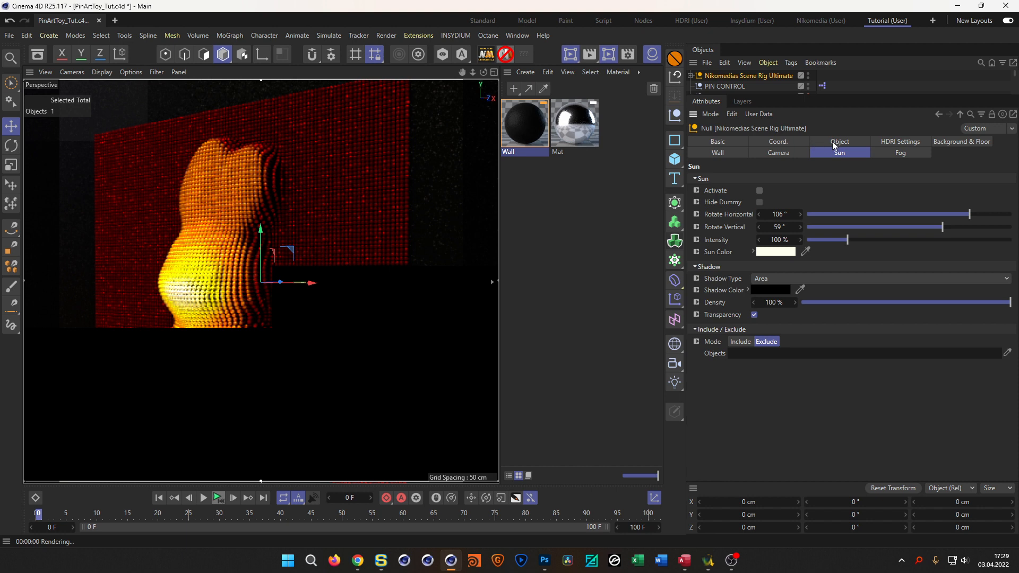
- Try an HDRI light intensity of 200% and restore it to 100%
click(888, 141)
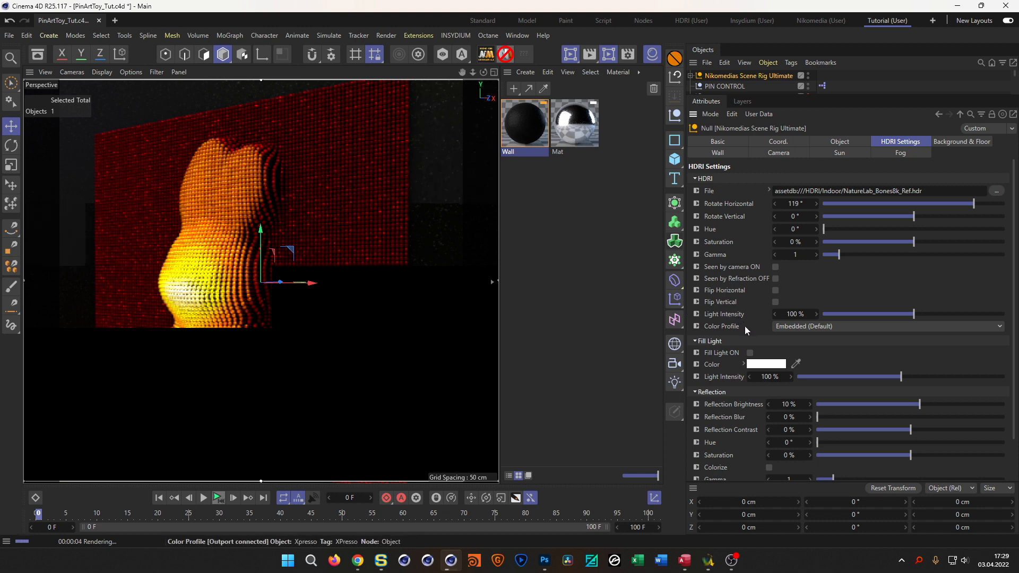
click(792, 314)
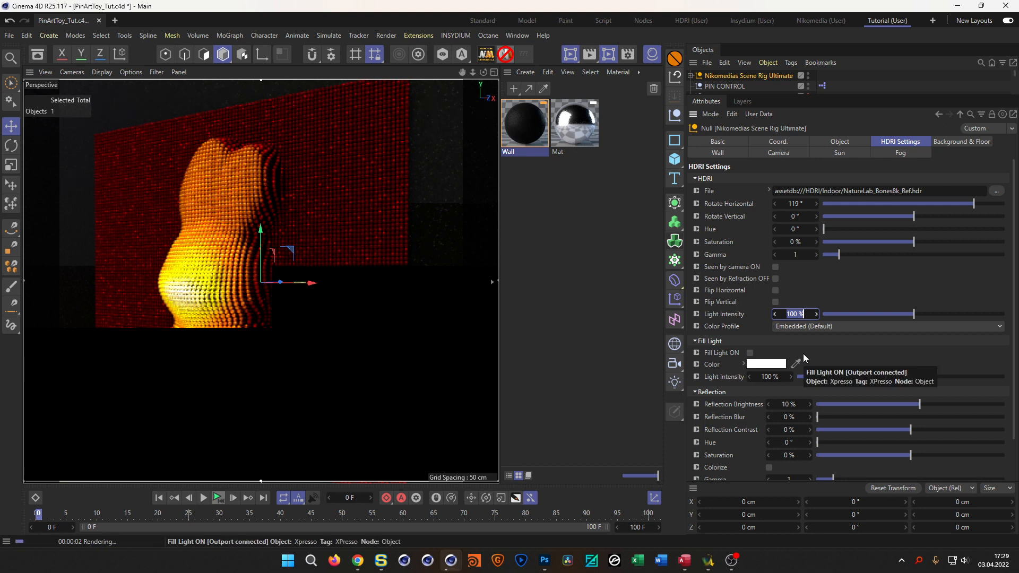
text(200)
key(Return)
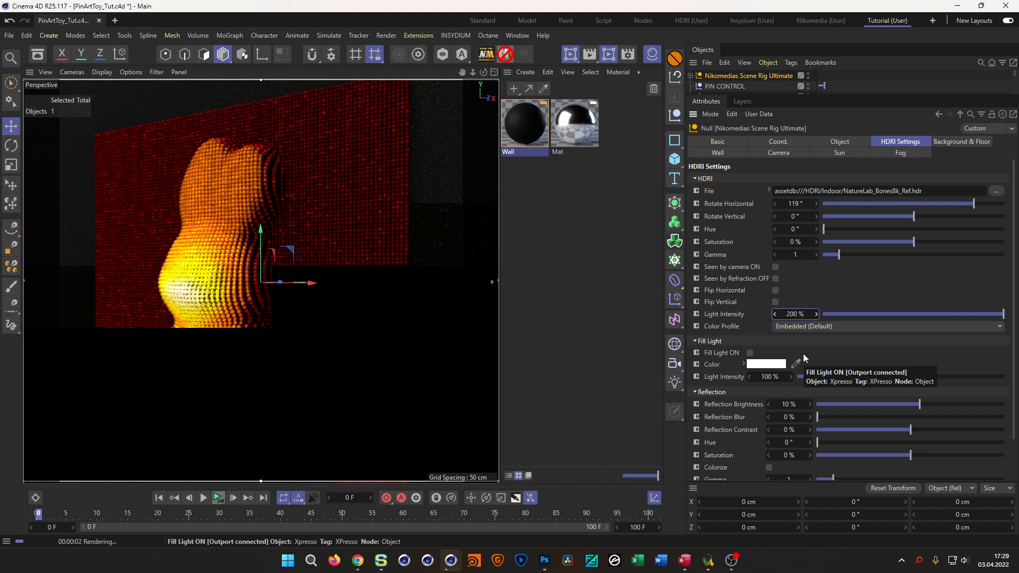
click(795, 315)
text(100)
key(Return)
- Turn on the HDRI fill light, try its light intensity at 200%, and return it to 100%
click(750, 353)
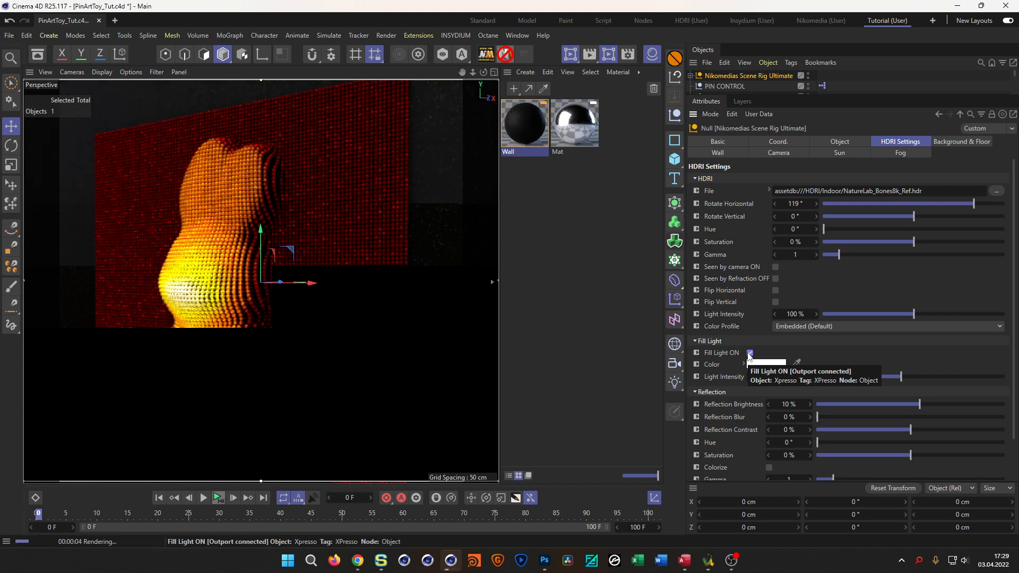
click(769, 376)
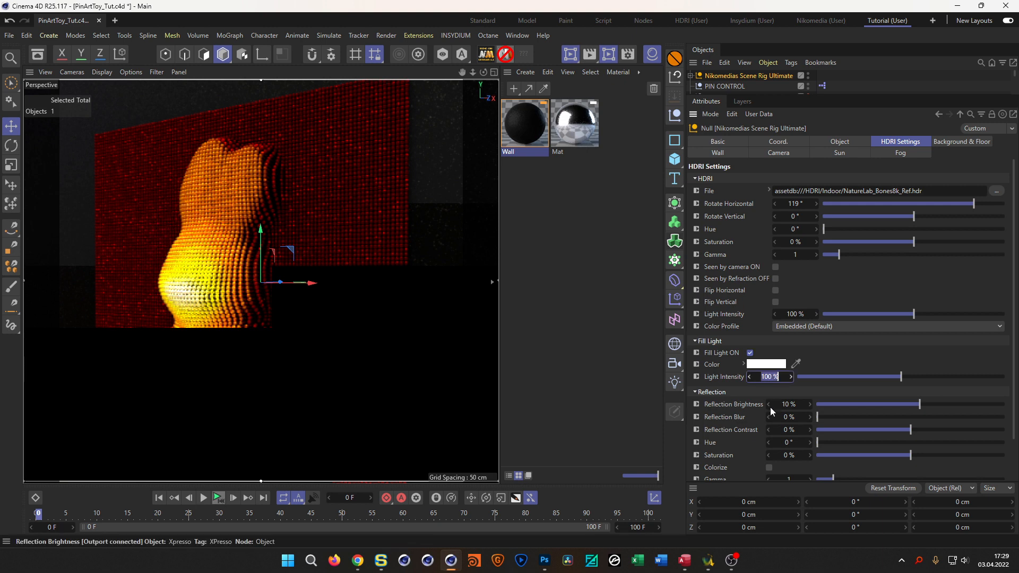
text(200)
key(Return)
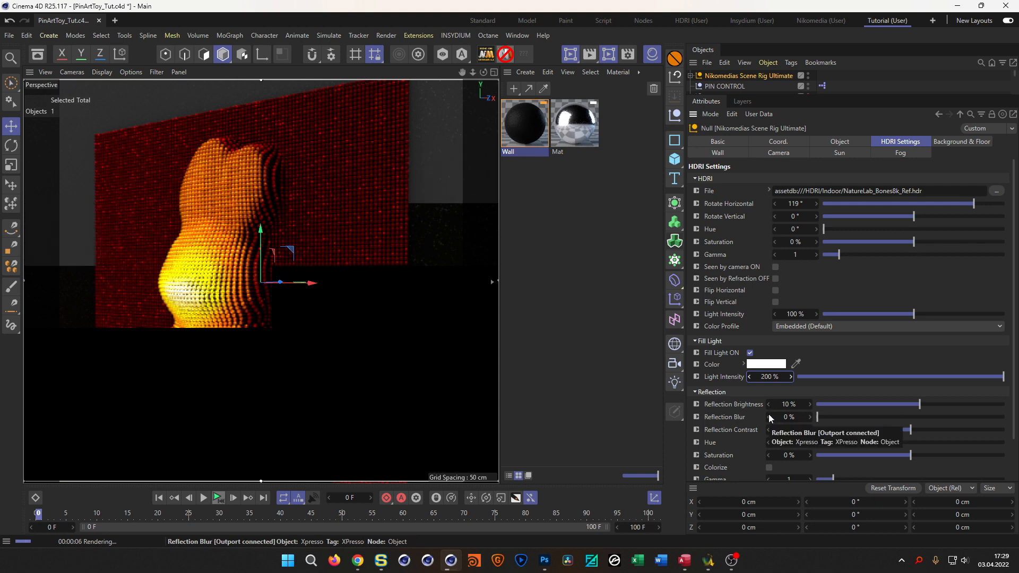
click(777, 377)
text(100)
key(Return)
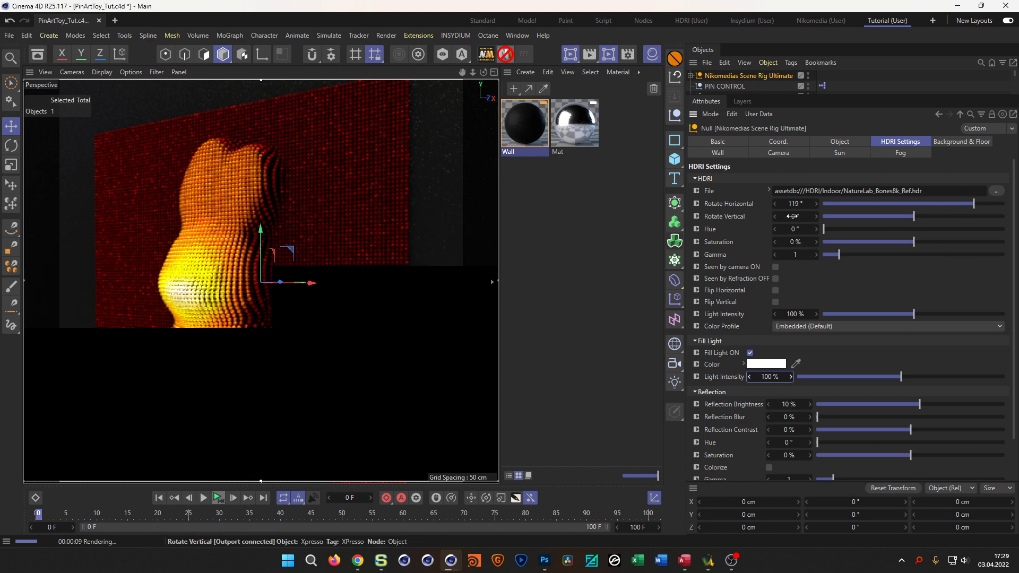
- Try an HDRI gamma of 2 and reset it to 1
click(796, 256)
text(2)
key(Return)
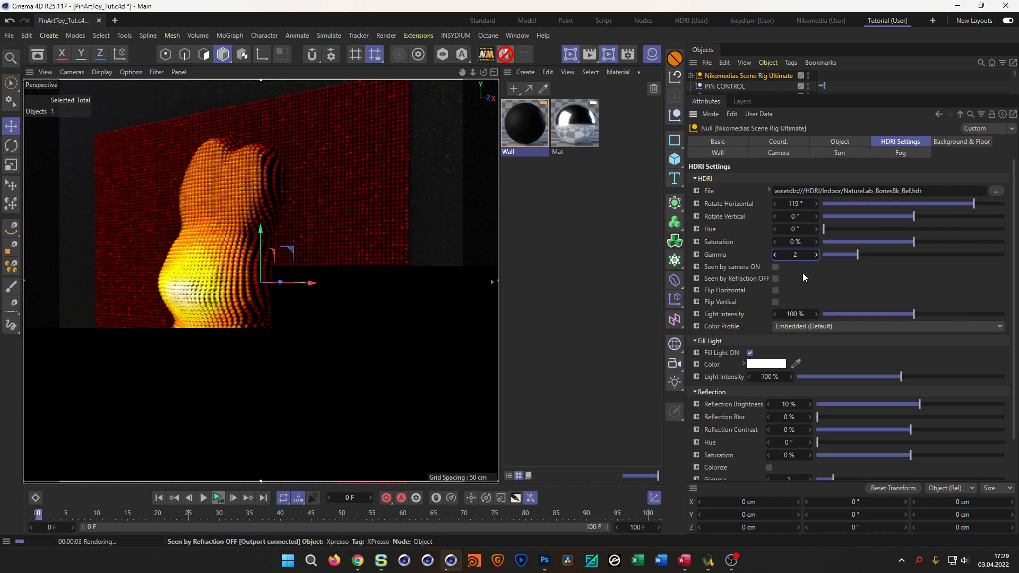
text(1)
key(Return)
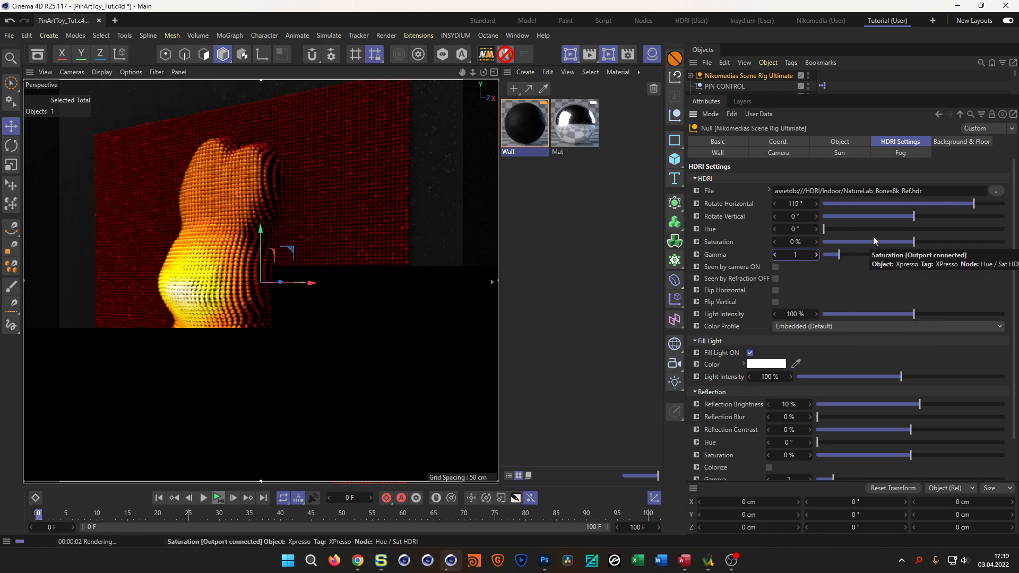
- Try rotating the HDRI 9° vertically, reset that to 0°, and set its horizontal rotation to -143°
drag(914, 217, 919, 218)
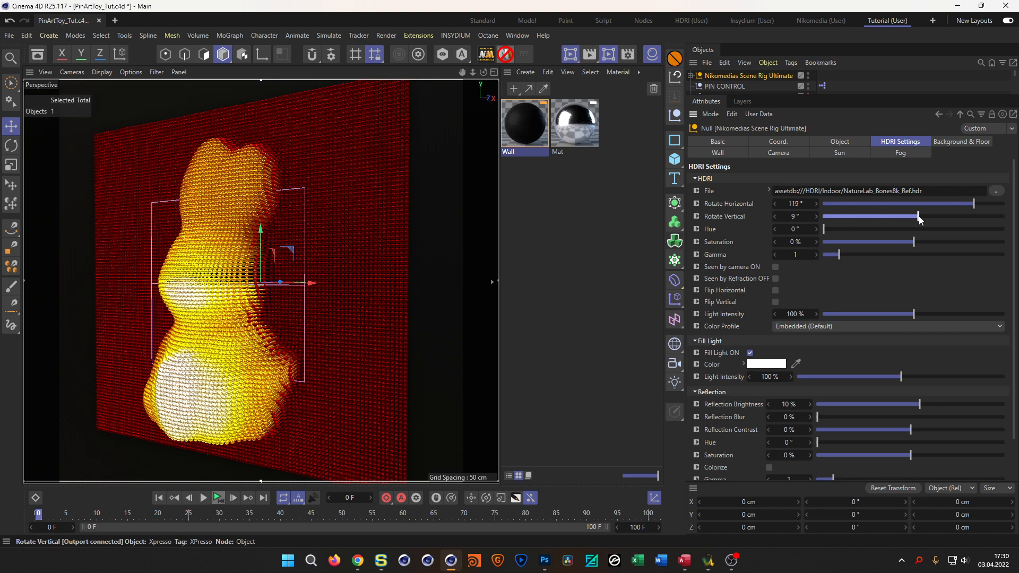
double_click(799, 216)
text(0)
key(Return)
drag(974, 204, 842, 200)
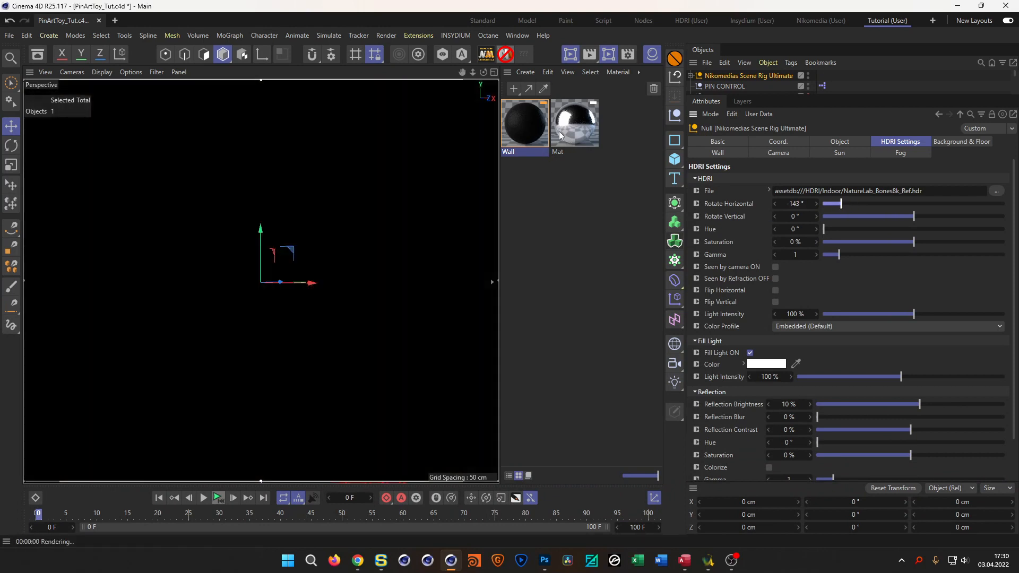
- Load the Flame 4 gradient preset into the Colorizer of the Mat material's reflectance layer color
double_click(571, 127)
drag(646, 121, 628, 96)
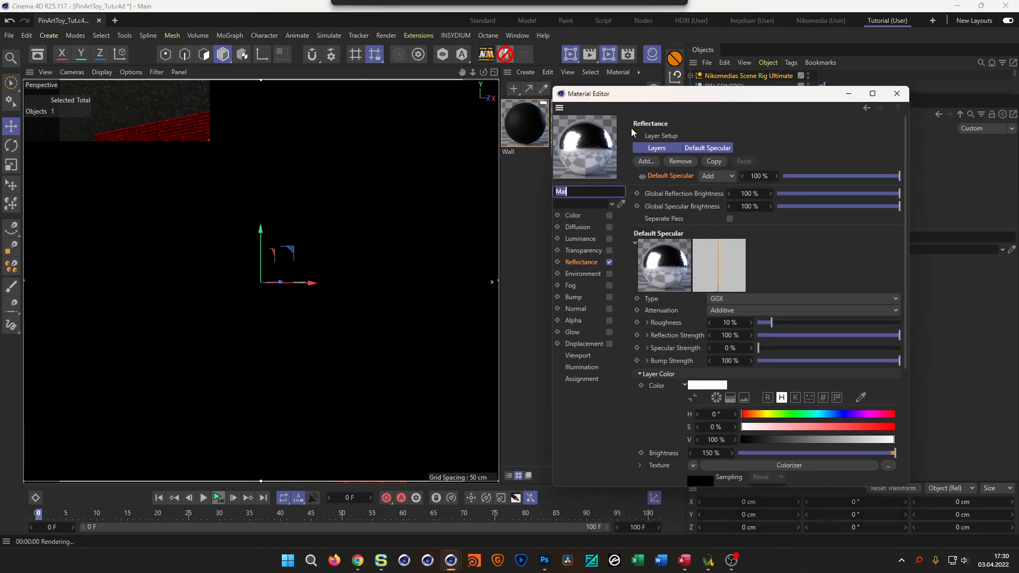
click(587, 260)
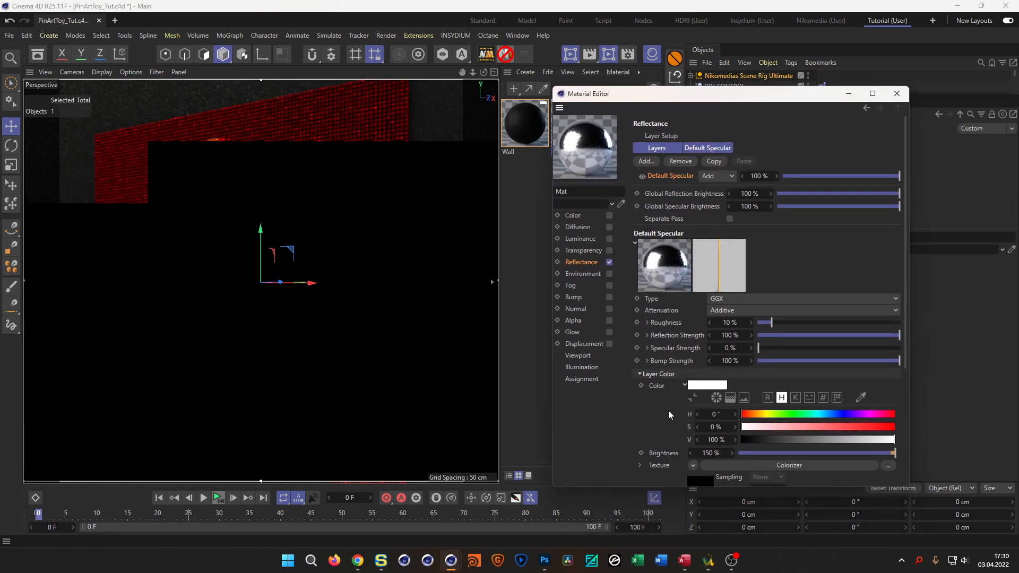
click(698, 480)
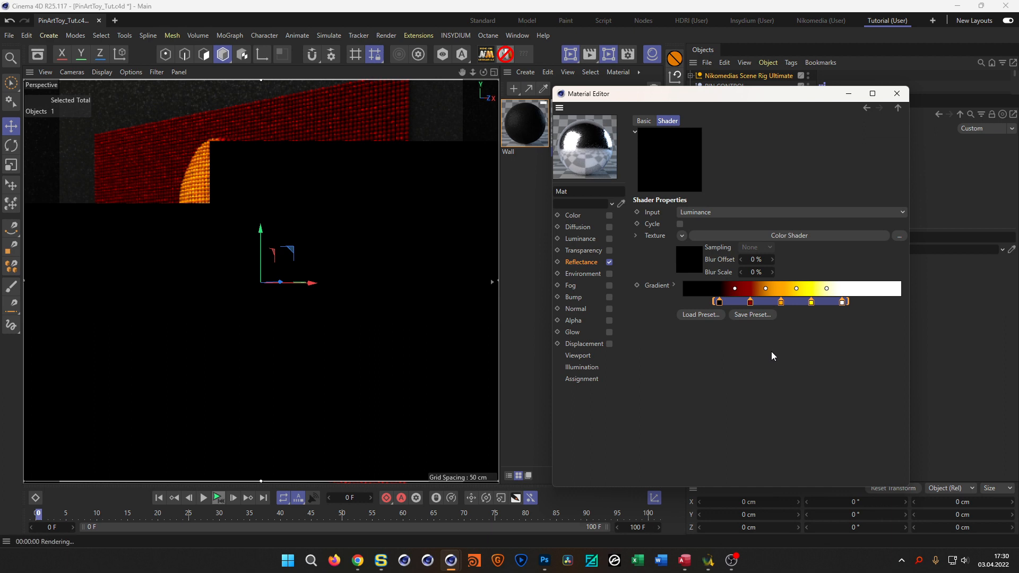
click(705, 316)
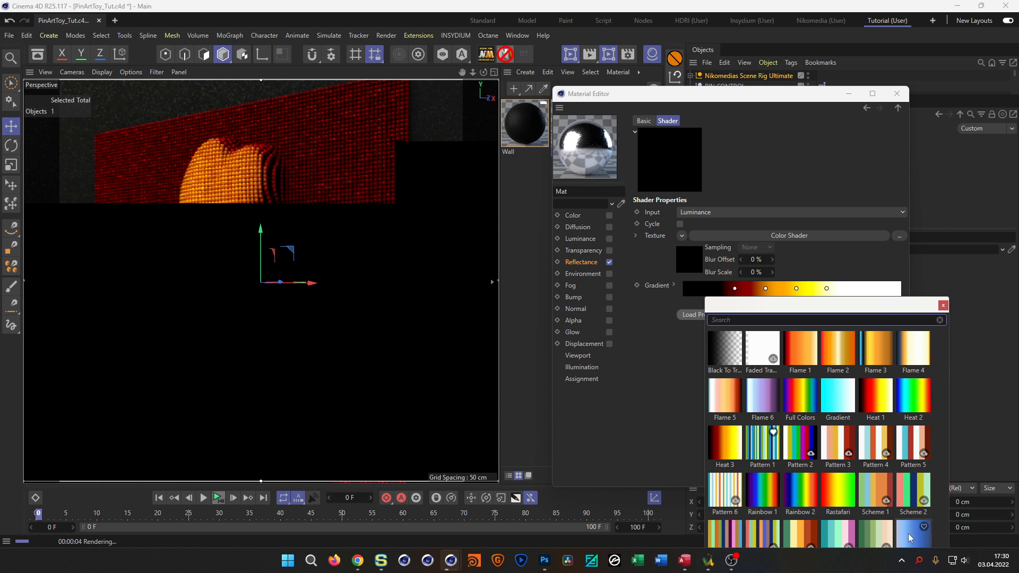
click(912, 348)
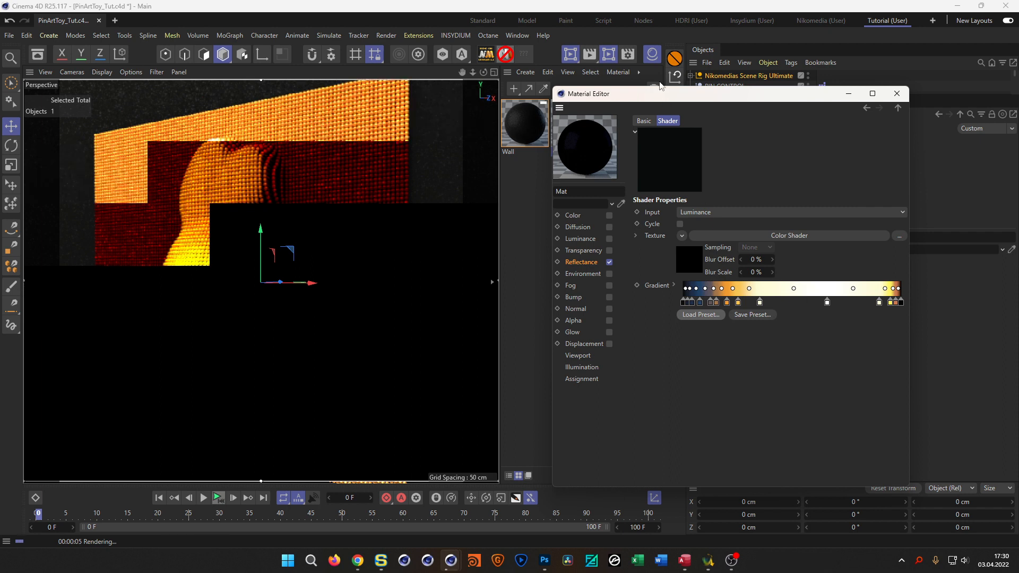
- Set the Physical renderer's sampler to Fixed with 2 sampling subdivisions and close the render settings
click(628, 56)
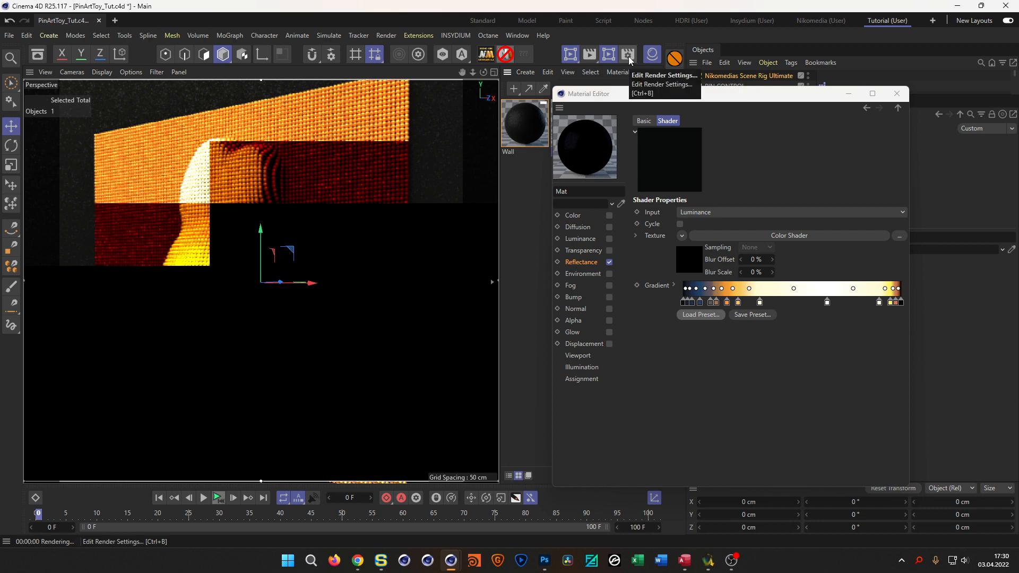
click(626, 56)
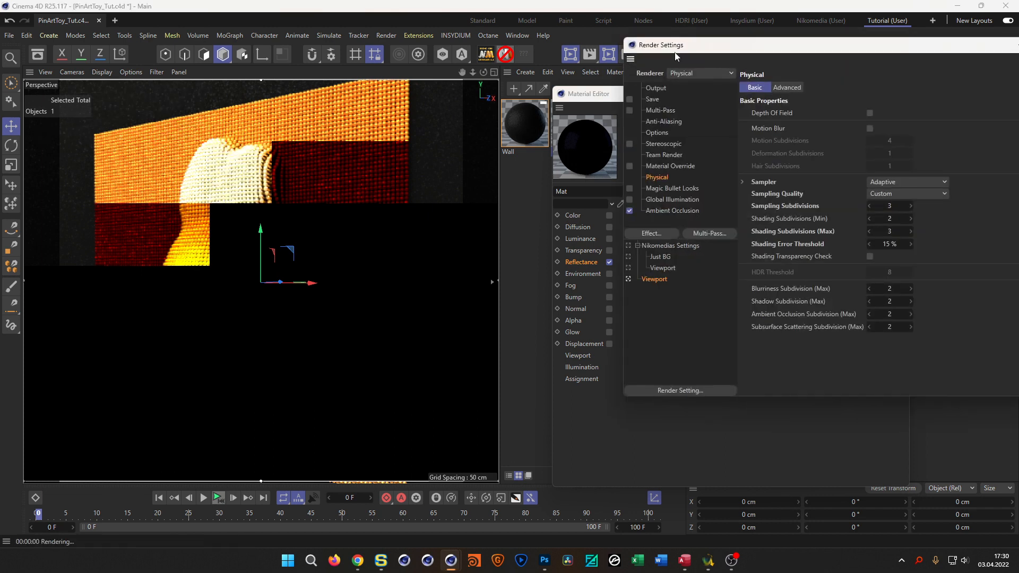
click(913, 186)
click(885, 194)
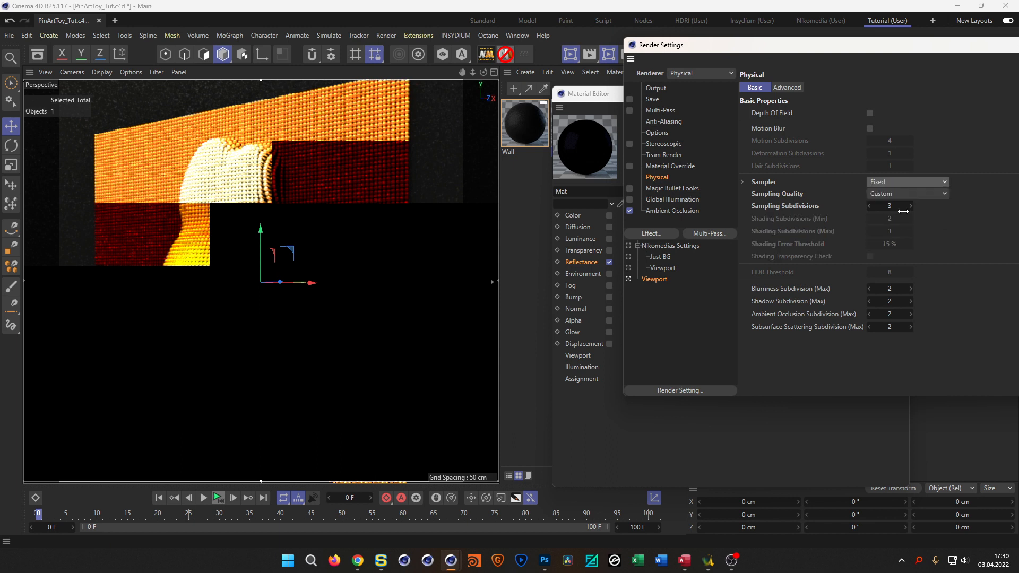
click(889, 206)
text(2)
key(Return)
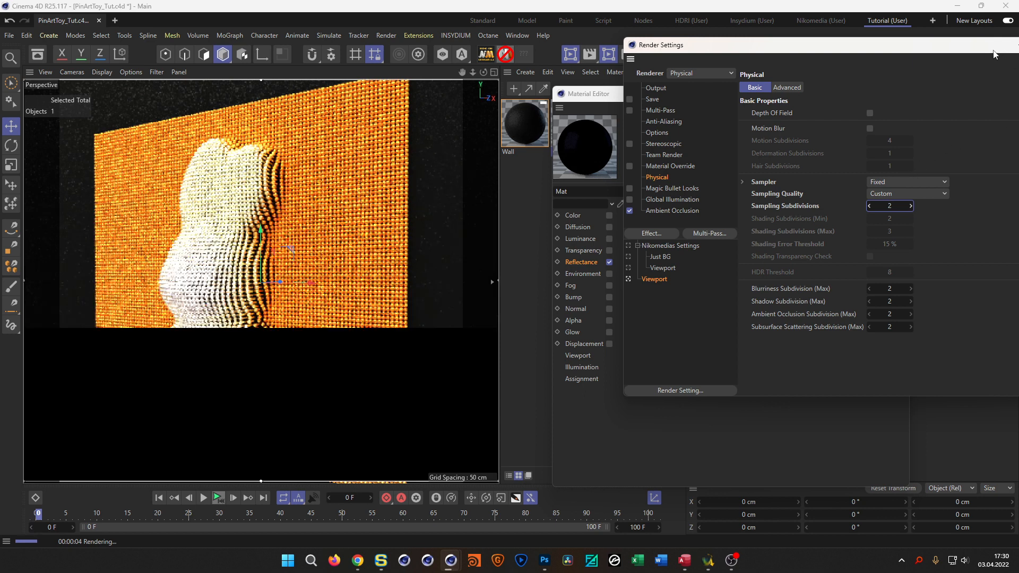
drag(994, 50, 900, 77)
click(974, 74)
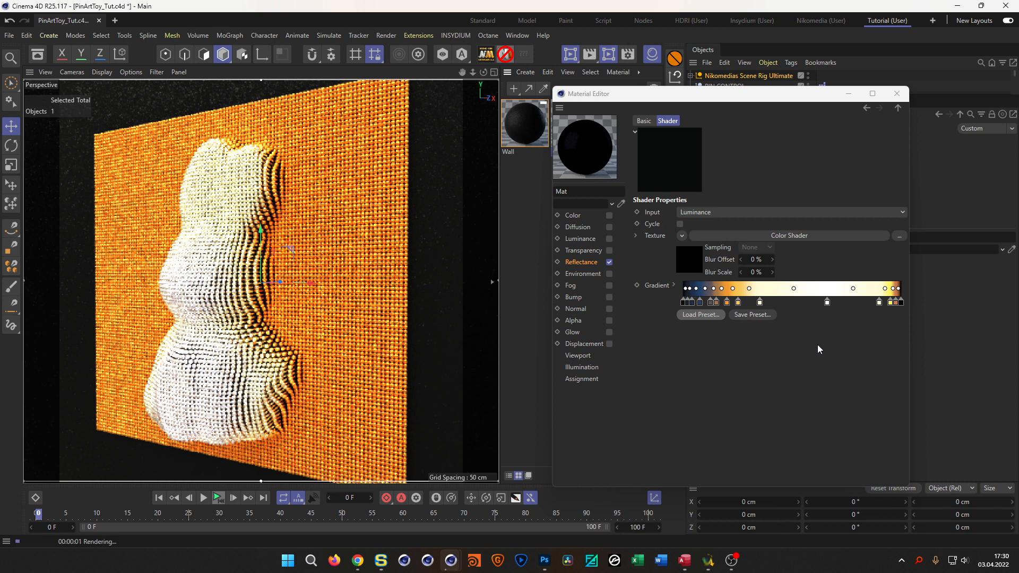
- Load the Flame 5 preset into the Colorizer gradient and invert the gradient
click(701, 315)
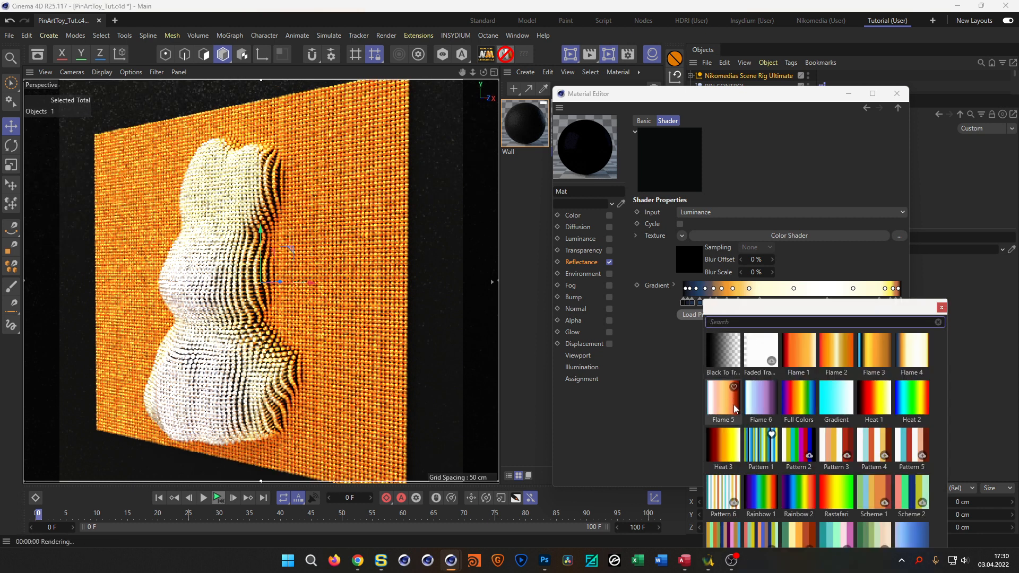
double_click(732, 406)
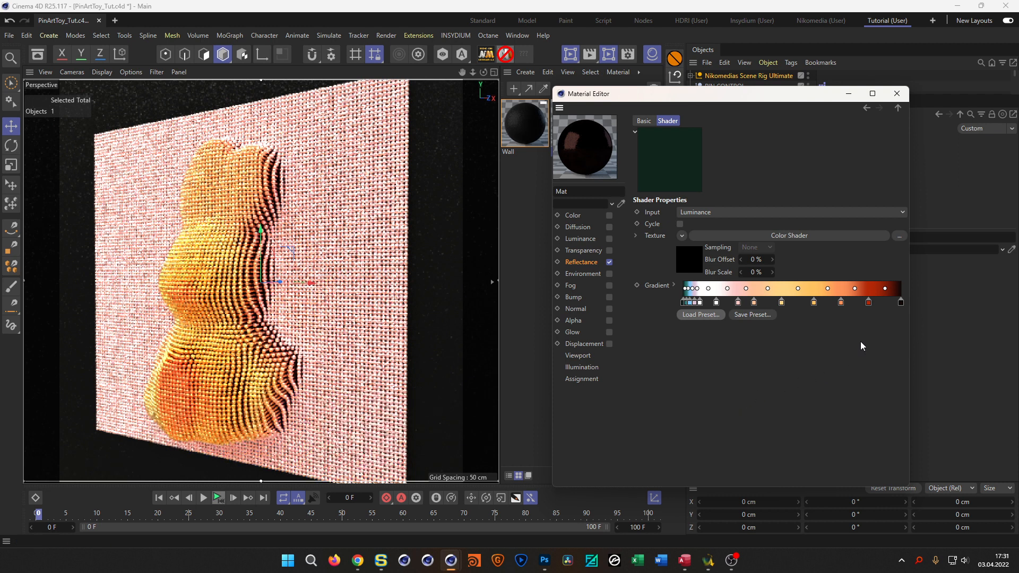
right_click(812, 291)
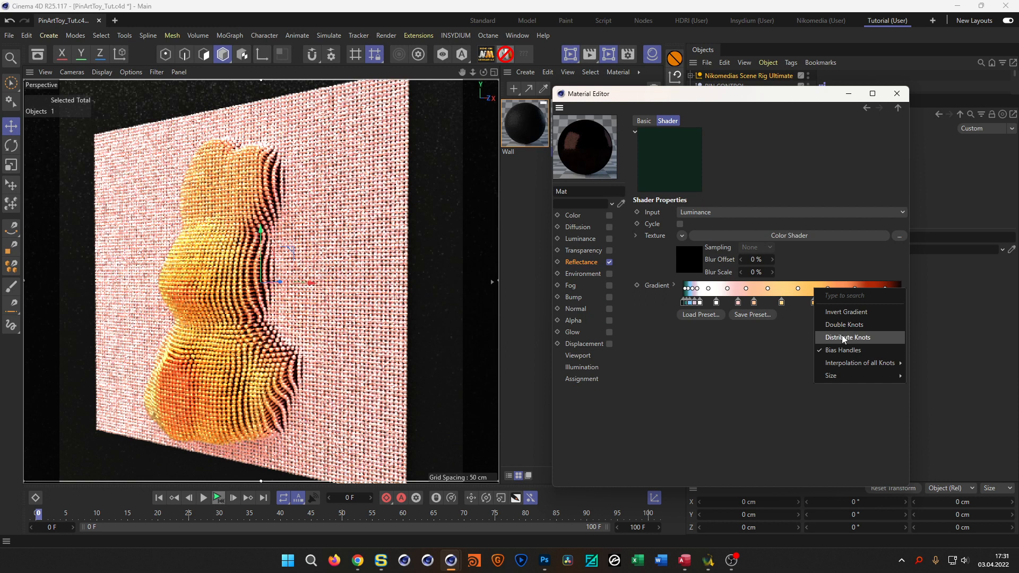
click(847, 312)
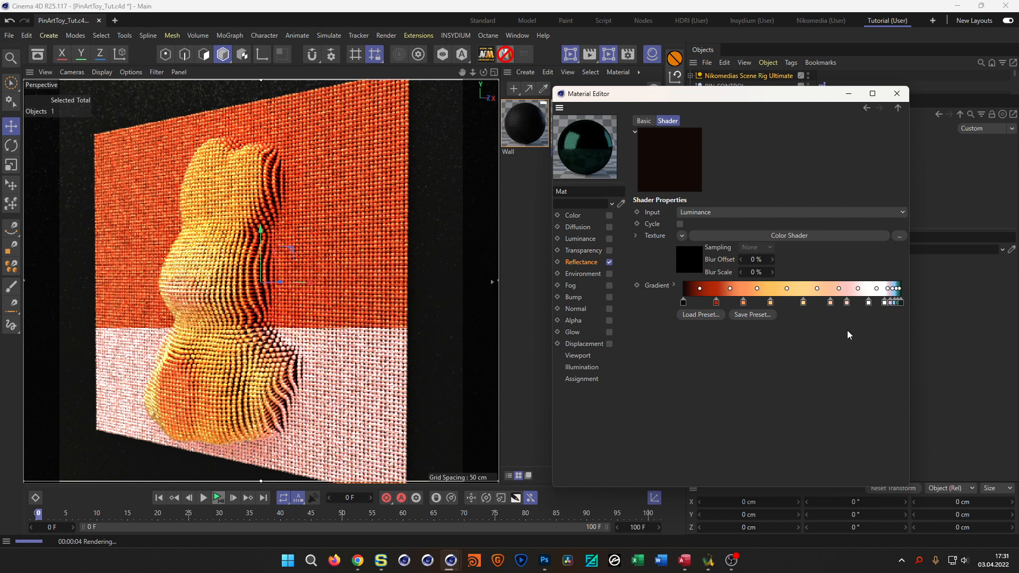
- Select all gradient knots and compress them towards the end so the first knot sits at about 21%
drag(686, 303, 943, 328)
drag(688, 304, 724, 307)
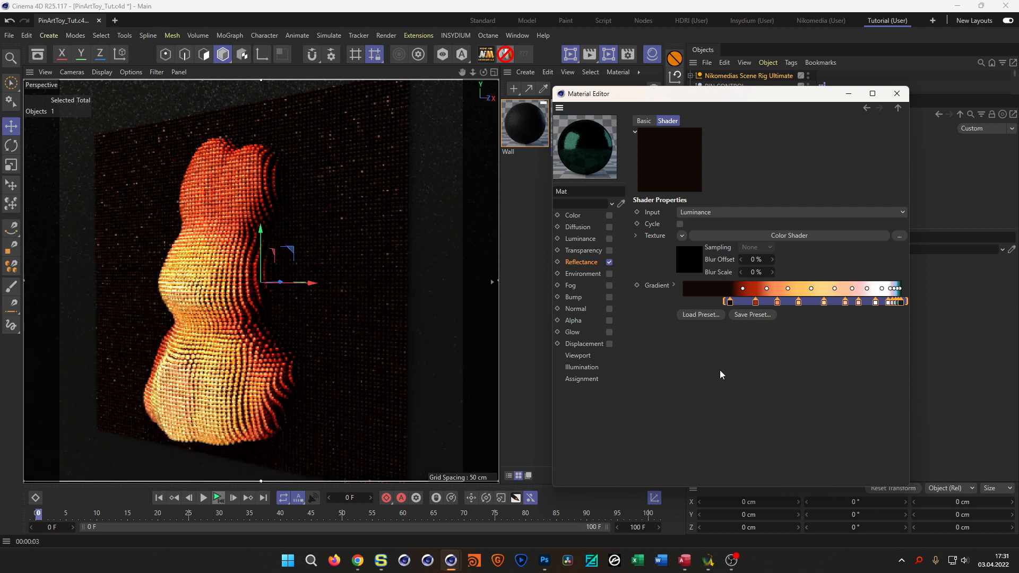
- Set the gradient's last knot to 8% saturation and 100% value, and remove the blue knots next to it
click(901, 303)
mouse_move(904, 308)
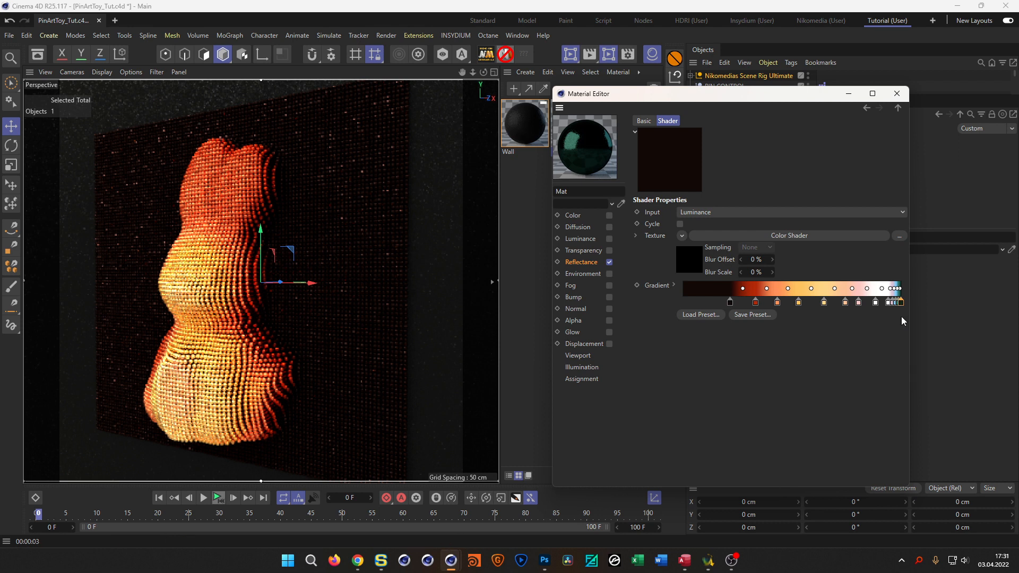
click(674, 286)
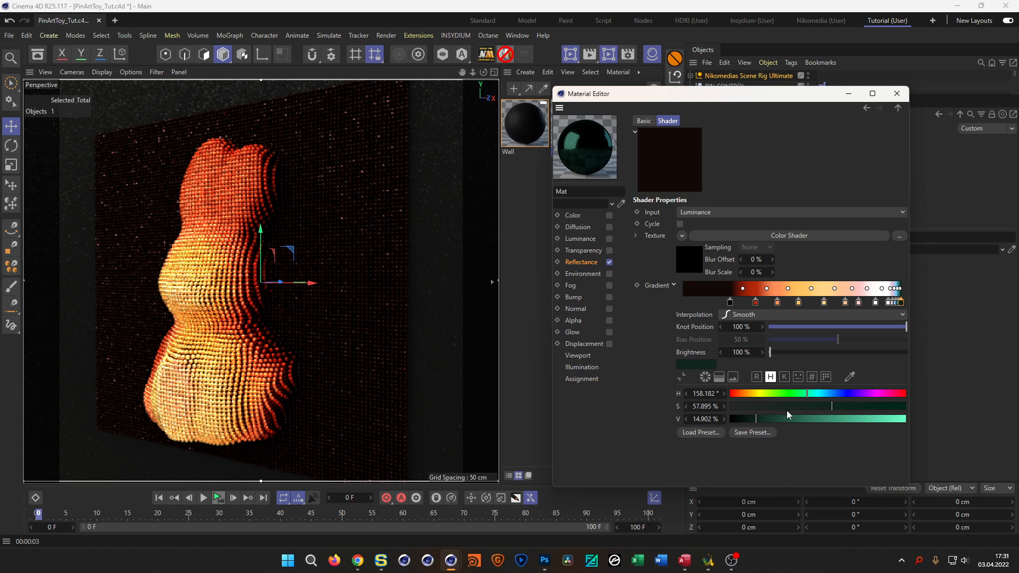
drag(763, 419, 913, 419)
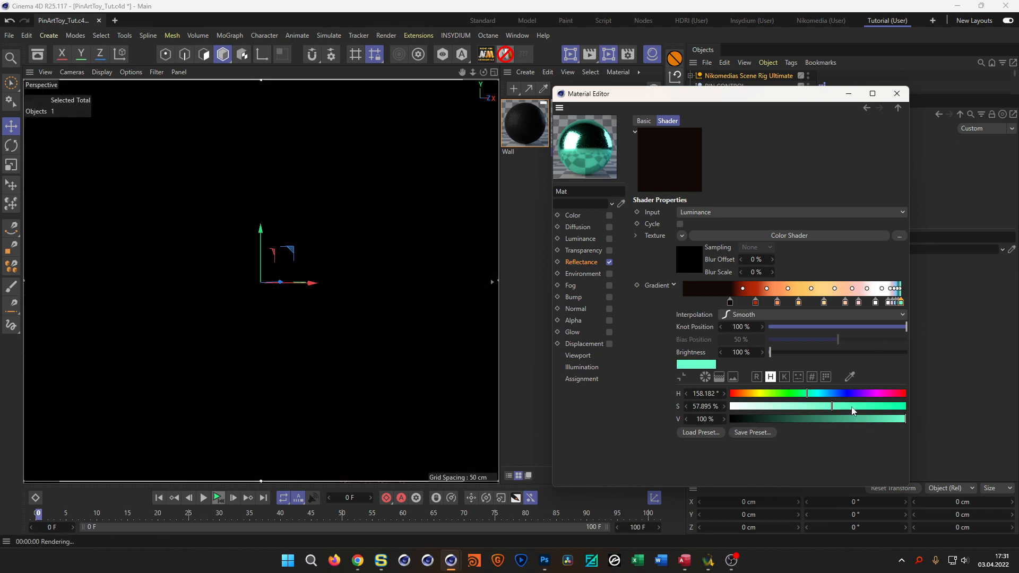
drag(833, 409, 744, 409)
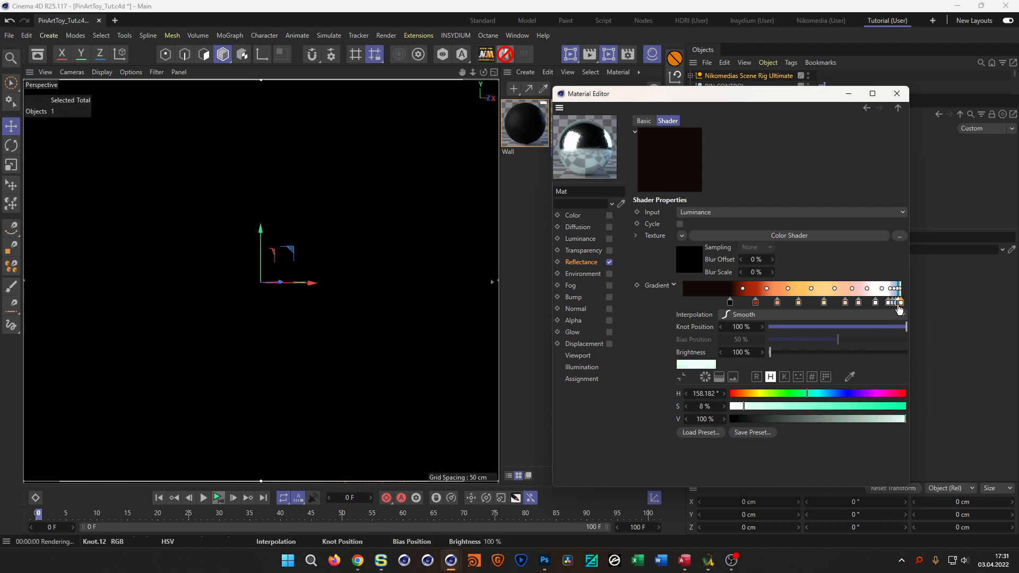
mouse_move(898, 303)
mouse_down()
mouse_move(898, 335)
mouse_move(898, 321)
mouse_up()
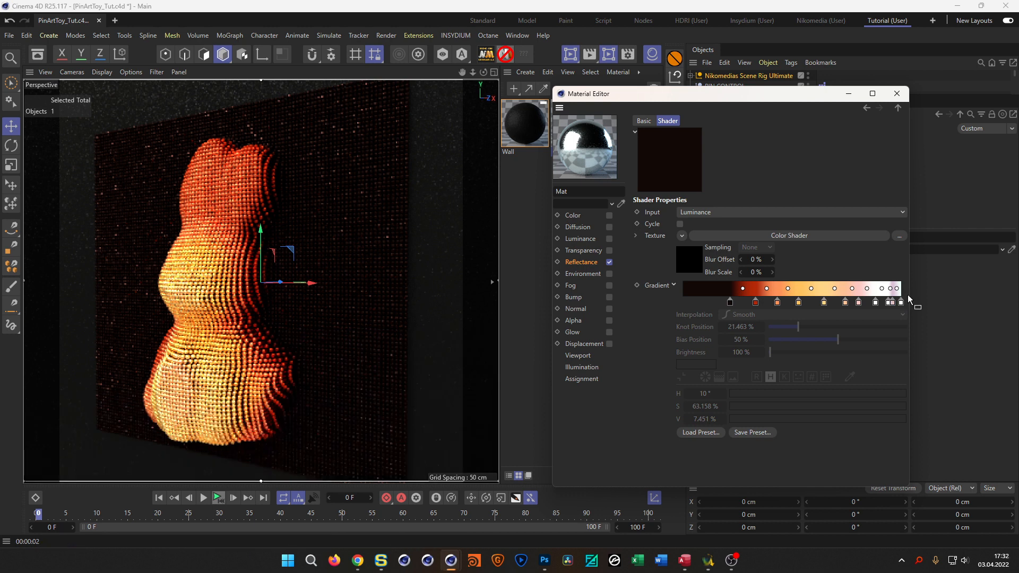
- Compress all remaining gradient knots further so the first knot sits at about 24.6%
drag(907, 296, 716, 323)
drag(907, 302, 939, 302)
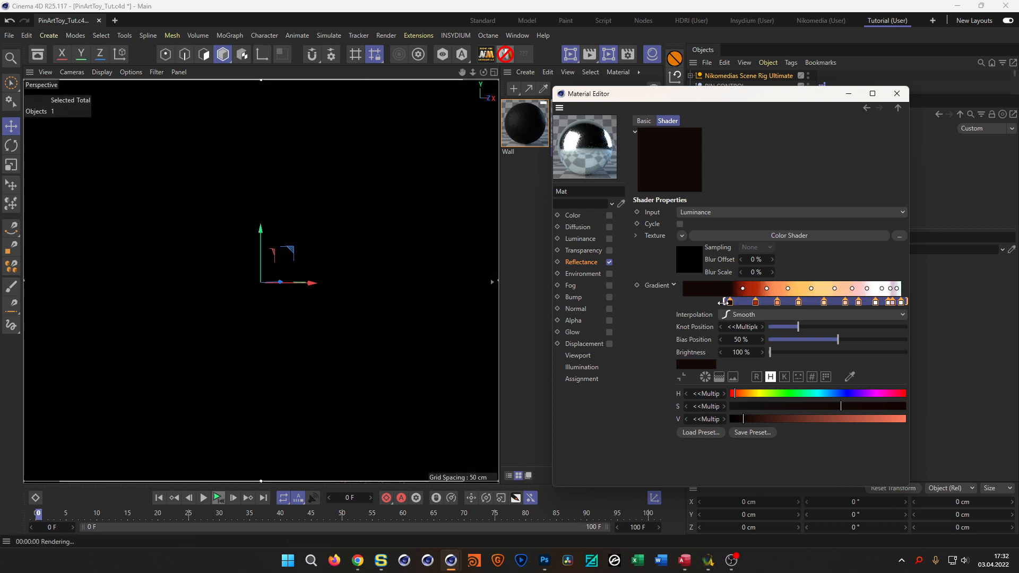
mouse_move(723, 301)
mouse_down()
mouse_move(755, 305)
mouse_move(711, 304)
mouse_move(730, 302)
mouse_up()
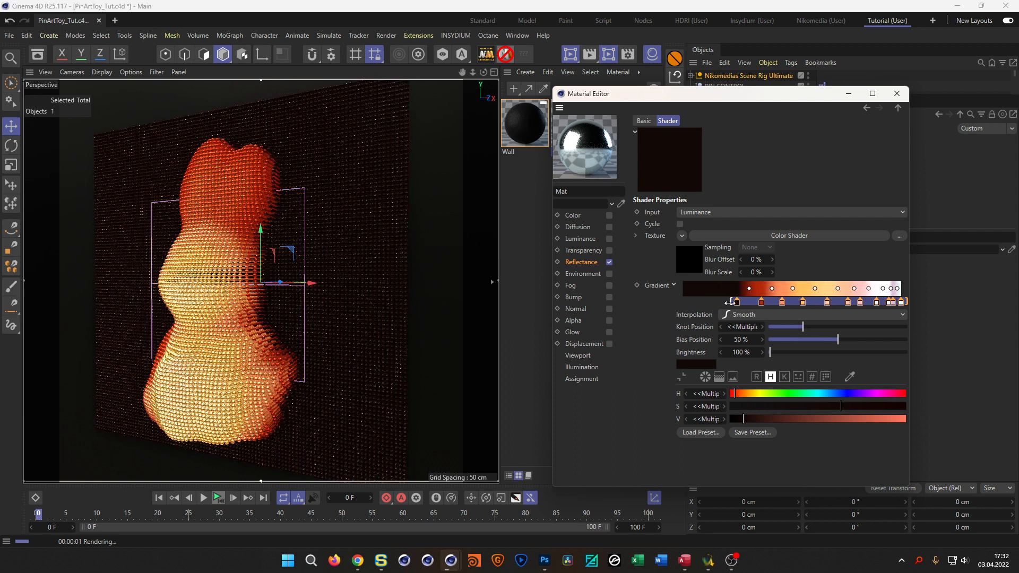
- Recolor the gradient's first knot to 32% saturation and 61% value, and lower the last knot's value to 23%
click(737, 302)
mouse_move(826, 419)
mouse_down()
mouse_move(849, 419)
mouse_move(838, 419)
mouse_up()
click(787, 406)
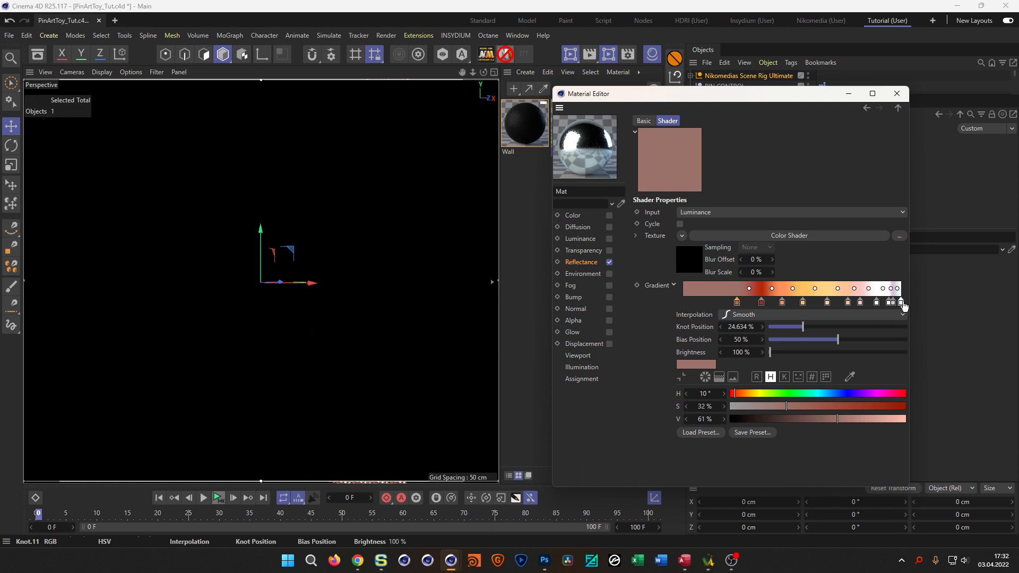
click(900, 302)
drag(828, 419, 770, 419)
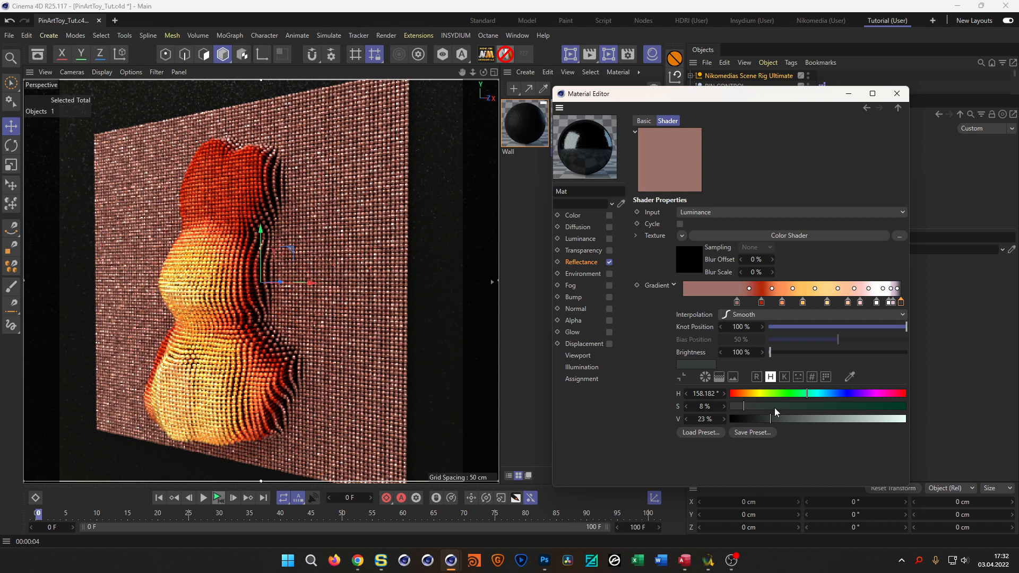
- Close the material editor, turn off the interactive render region, and enlarge the object list to show the whole hierarchy
click(898, 93)
click(608, 58)
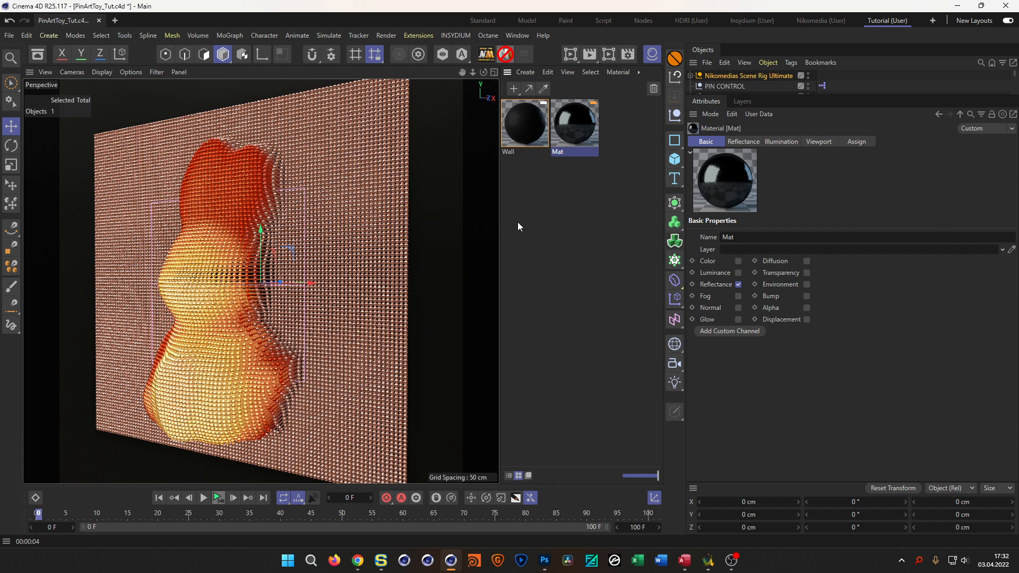
scroll(852, 93, down, 1)
drag(852, 92, 702, 359)
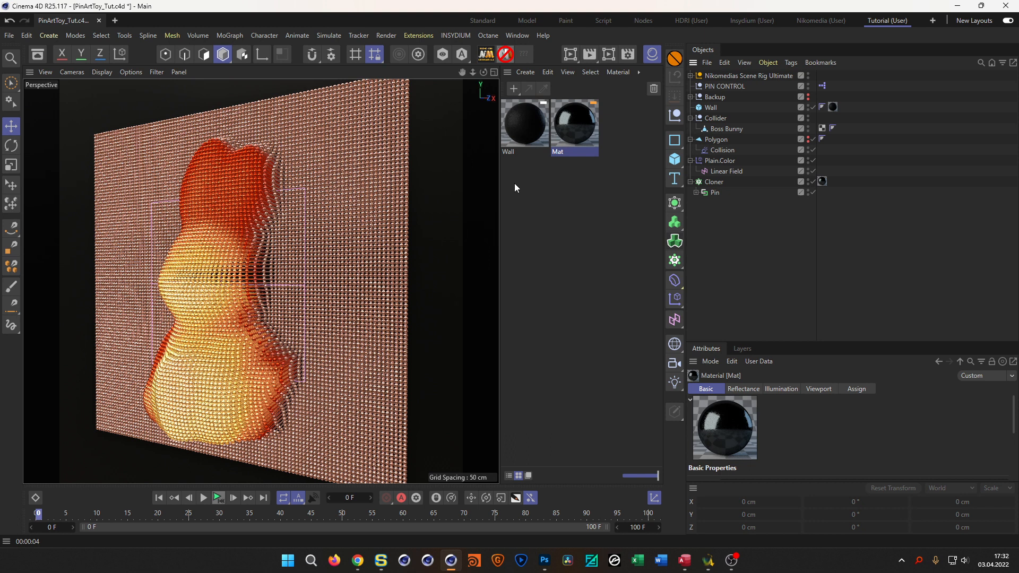
- Delete the Wall and Mat materials and remove the Nikomedias Scene Rig Ultimate from the scene
key(ctrl+a)
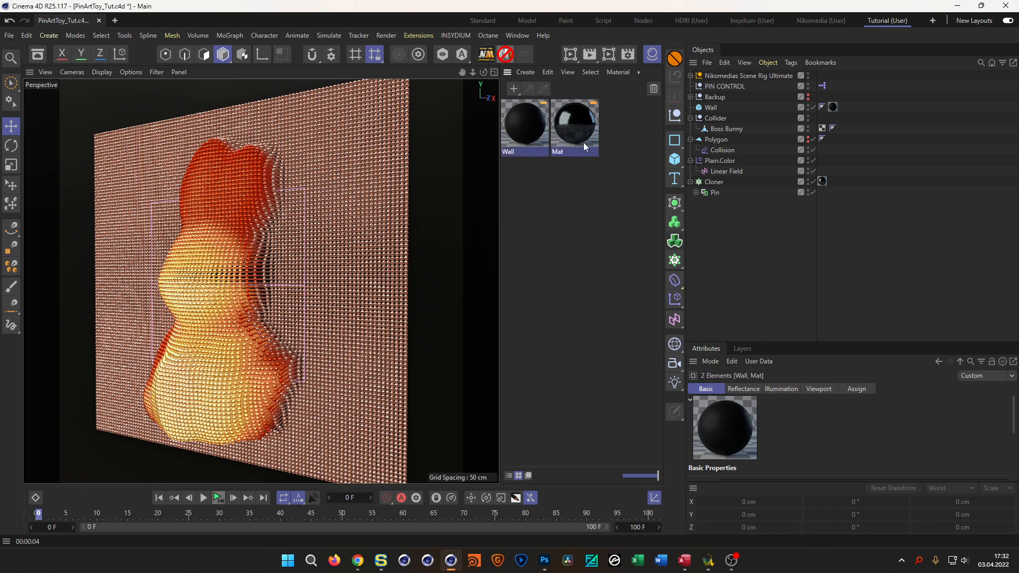
key(Delete)
click(722, 76)
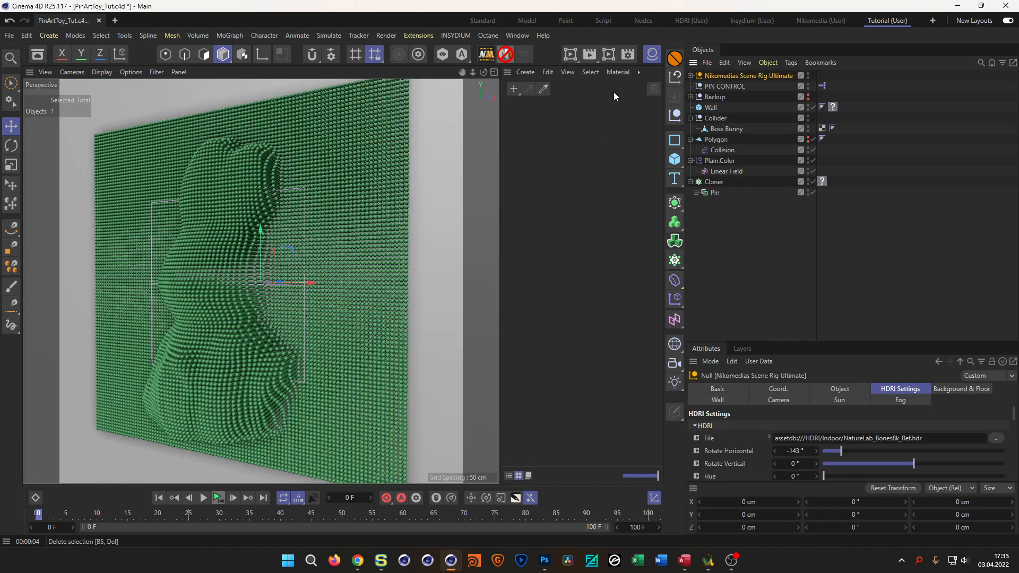
click(503, 60)
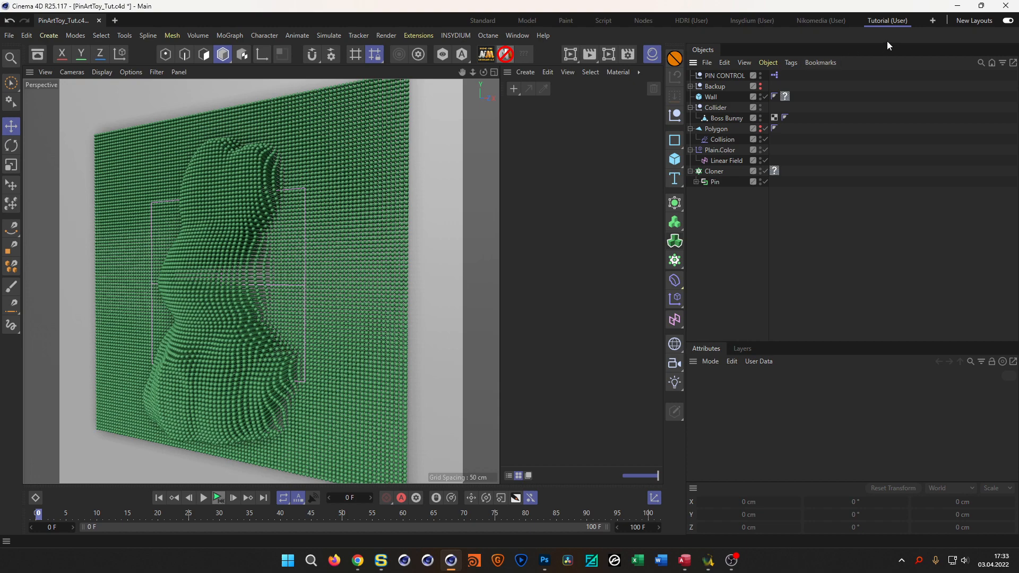
- Switch to the Nikomedia layout and add the Octane Rig Pro to the scene
click(821, 20)
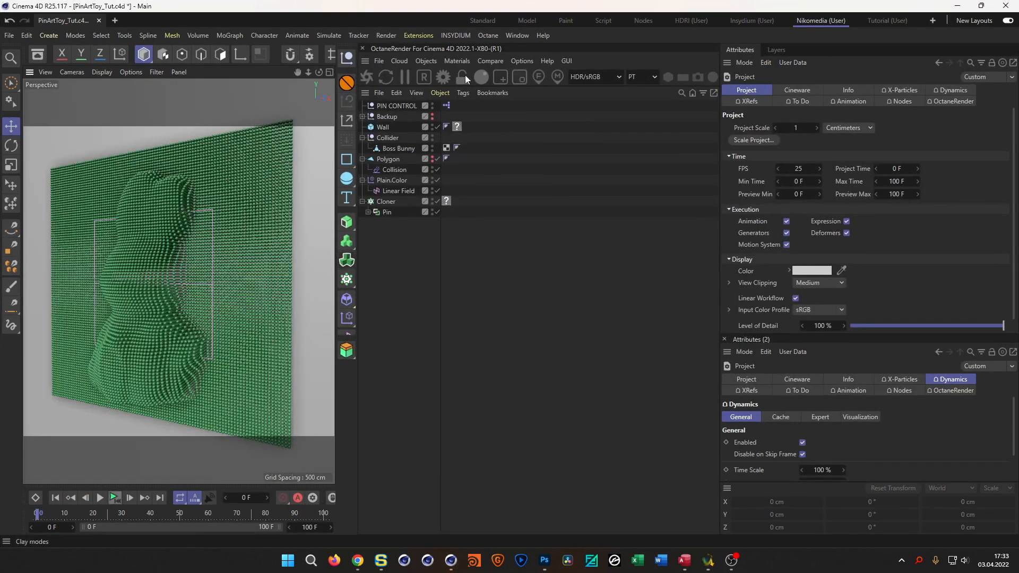
middle_drag(273, 60, 19, 61)
click(248, 55)
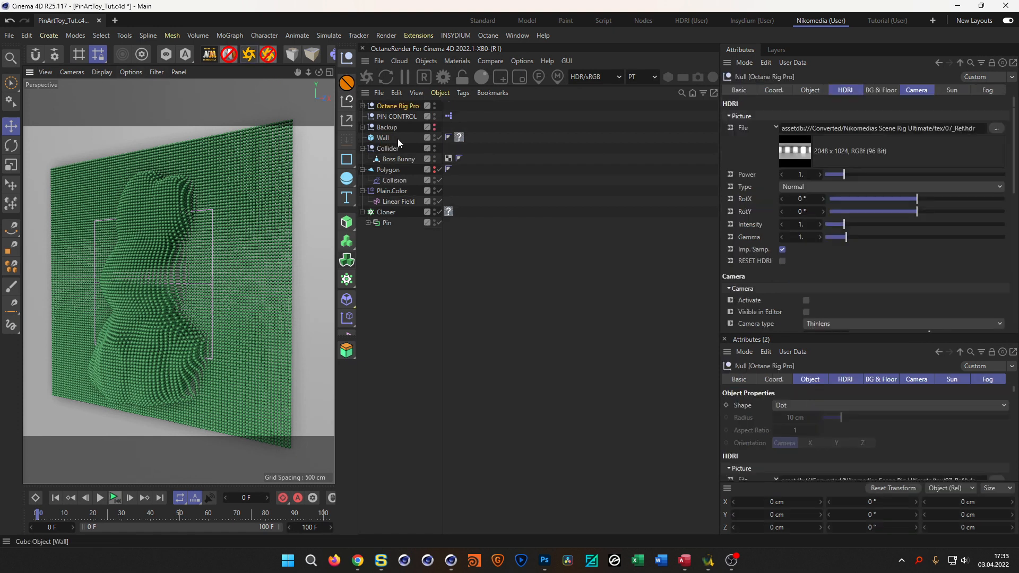
- Return to the Tutorial layout with the materials shown, and set the Cloner's instance mode to Multi-Instance
click(890, 20)
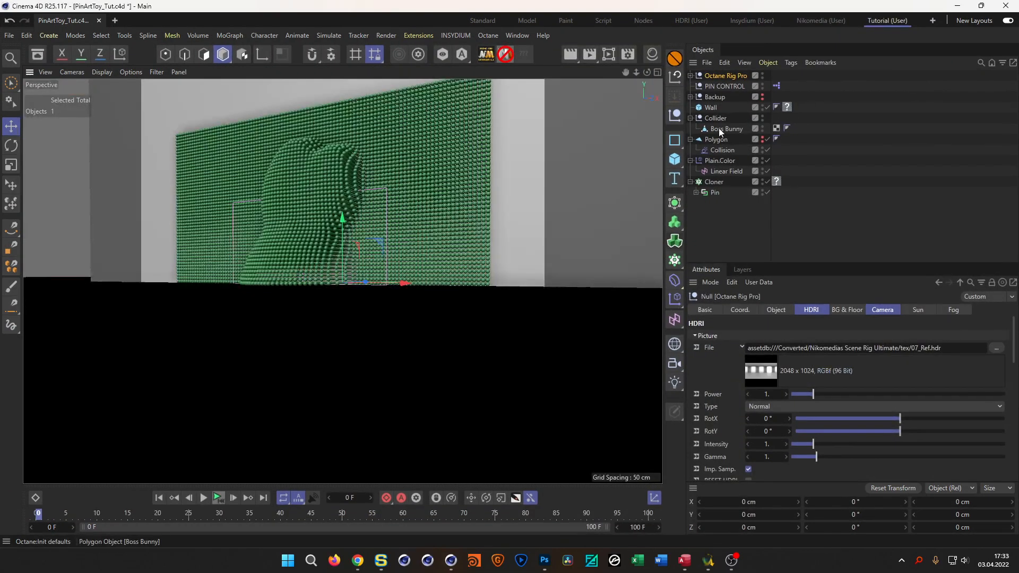
click(652, 54)
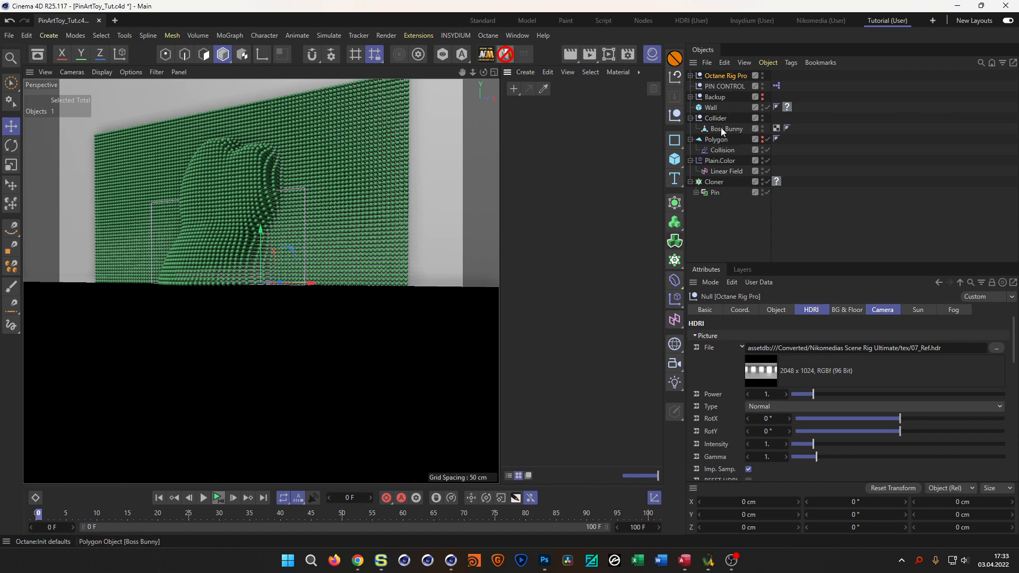
click(714, 181)
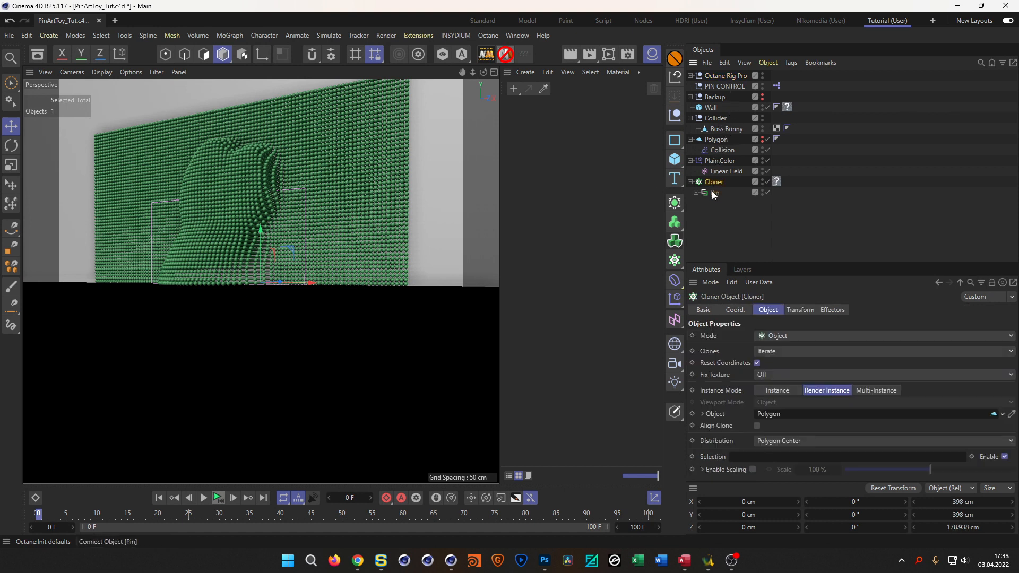
click(877, 391)
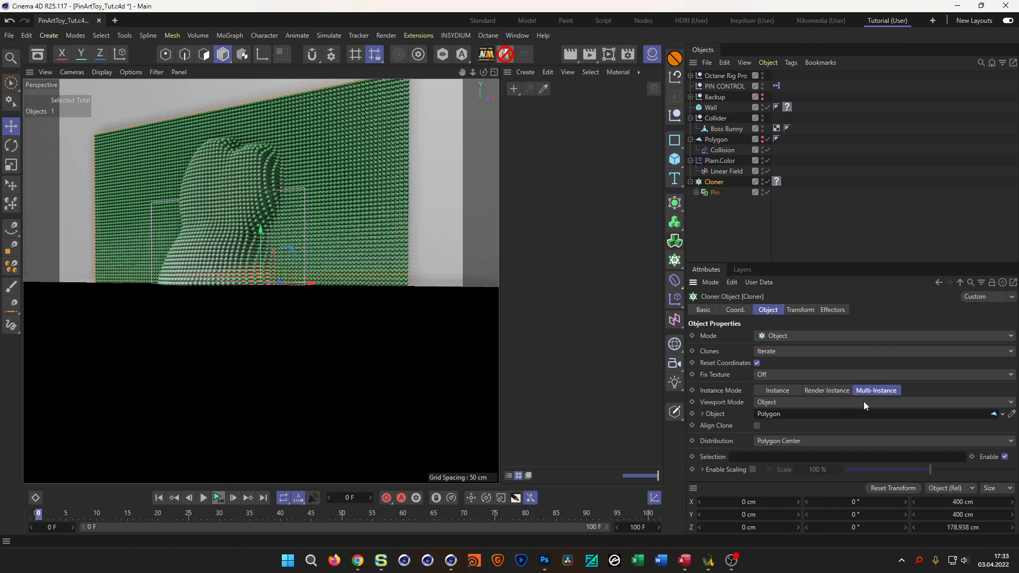
- Turn off the Shadow Catcher in the Octane Rig Pro's floor settings
click(730, 76)
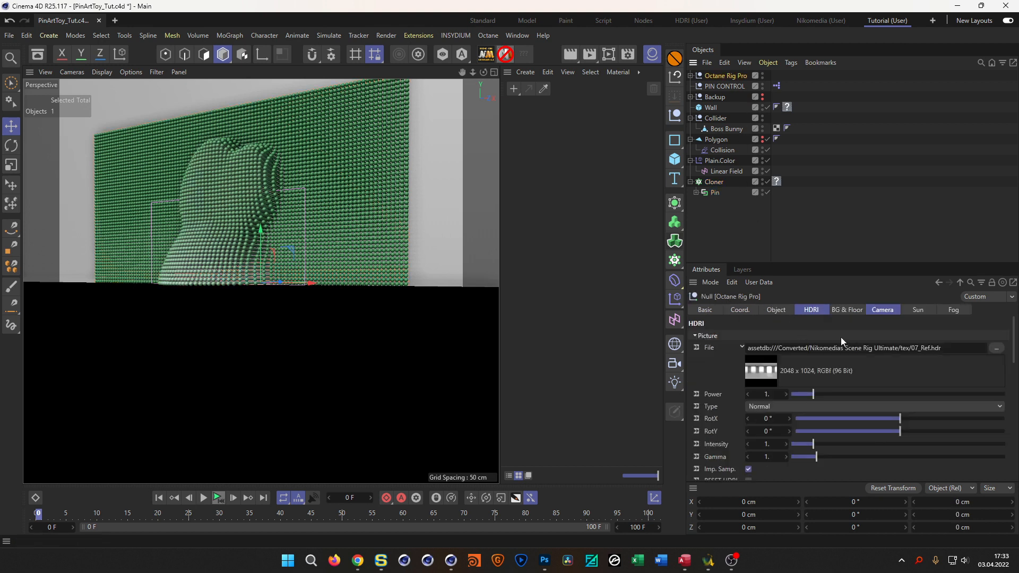
click(857, 312)
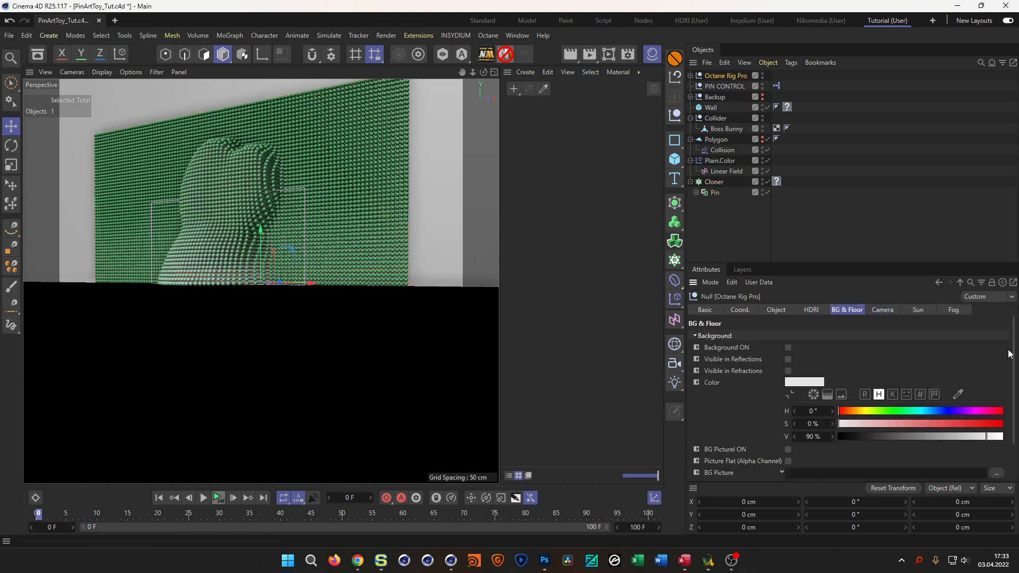
scroll(1015, 352, down, 2)
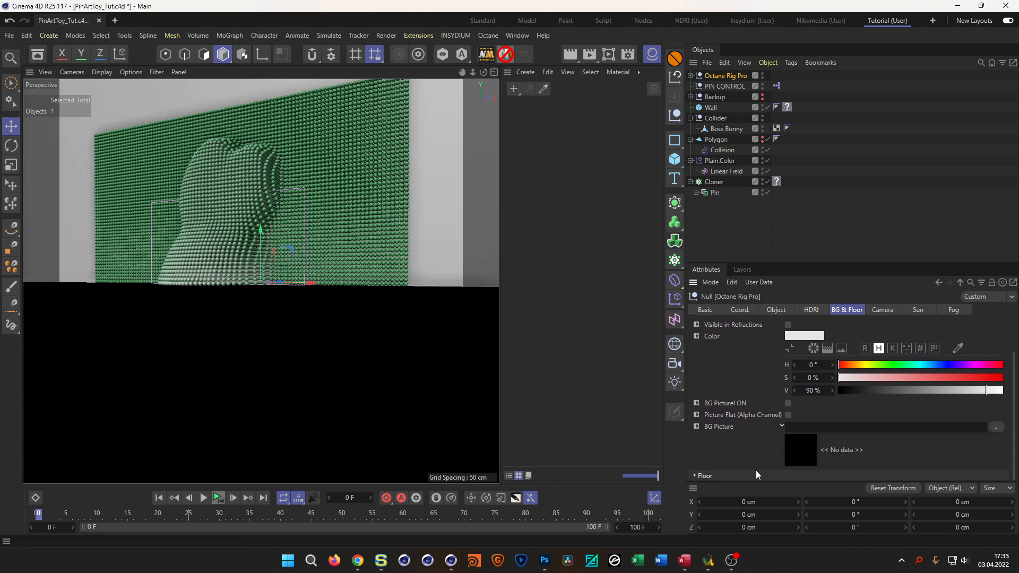
scroll(751, 464, down, 3)
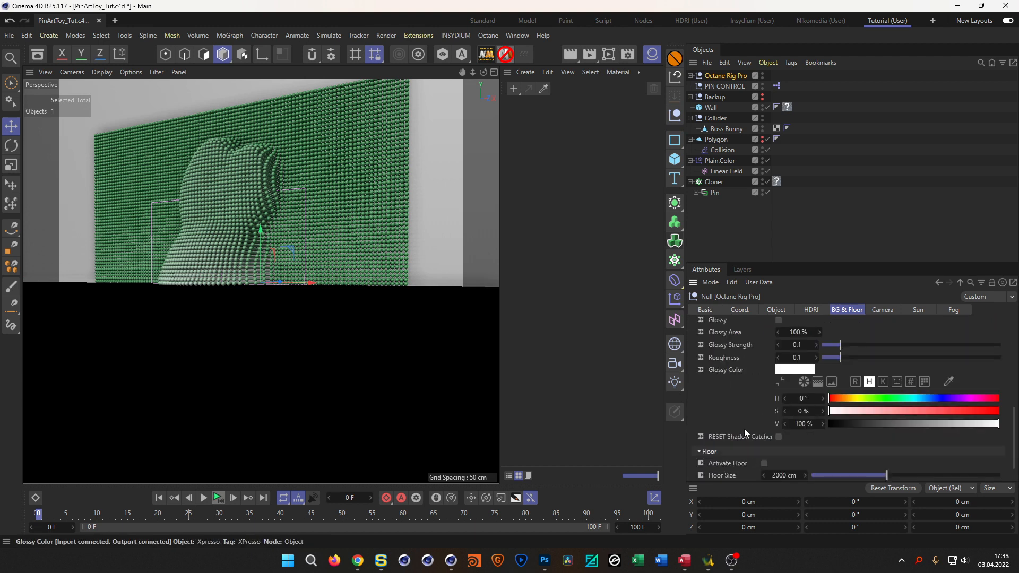
scroll(759, 388, up, 3)
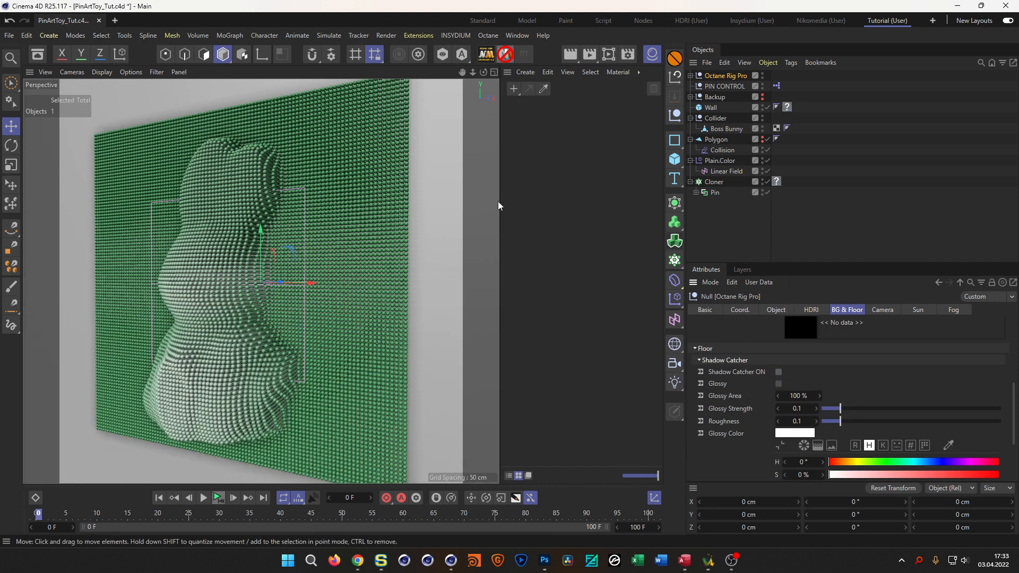
- Switch to the Nikomedia layout, create a new Octane universal material and show the Material Manager
click(549, 125)
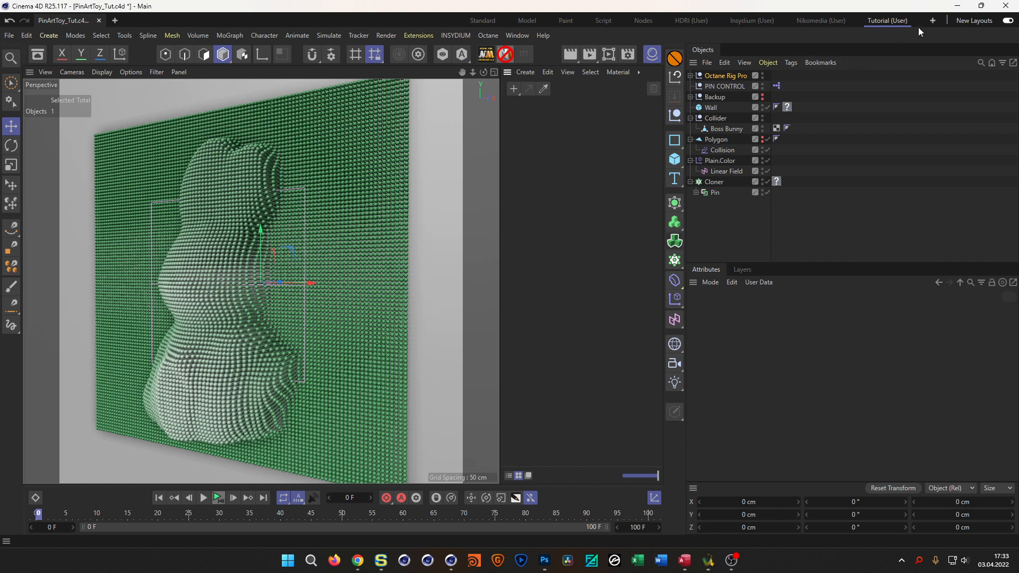
click(826, 23)
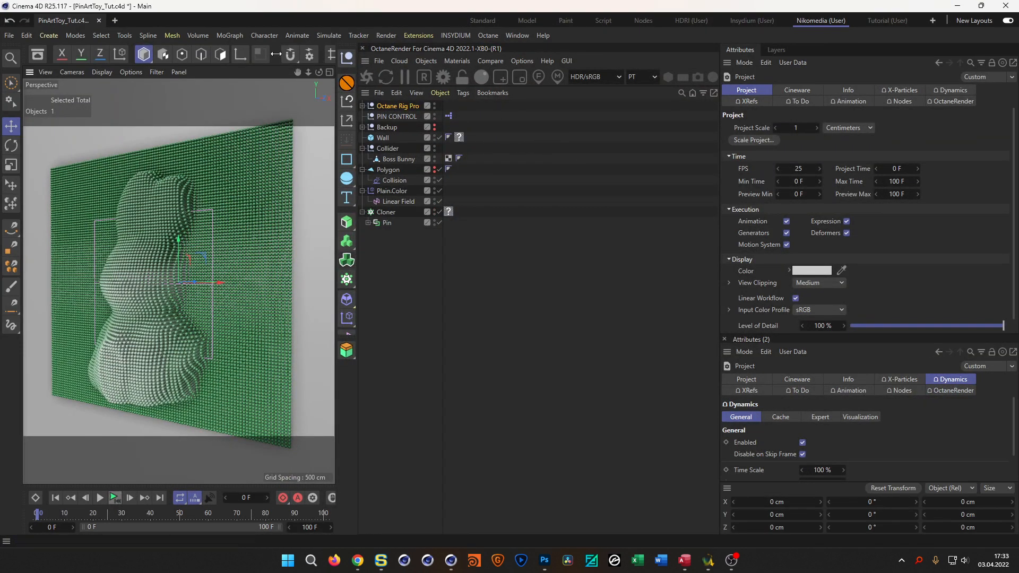
middle_drag(13, 53, 0, 52)
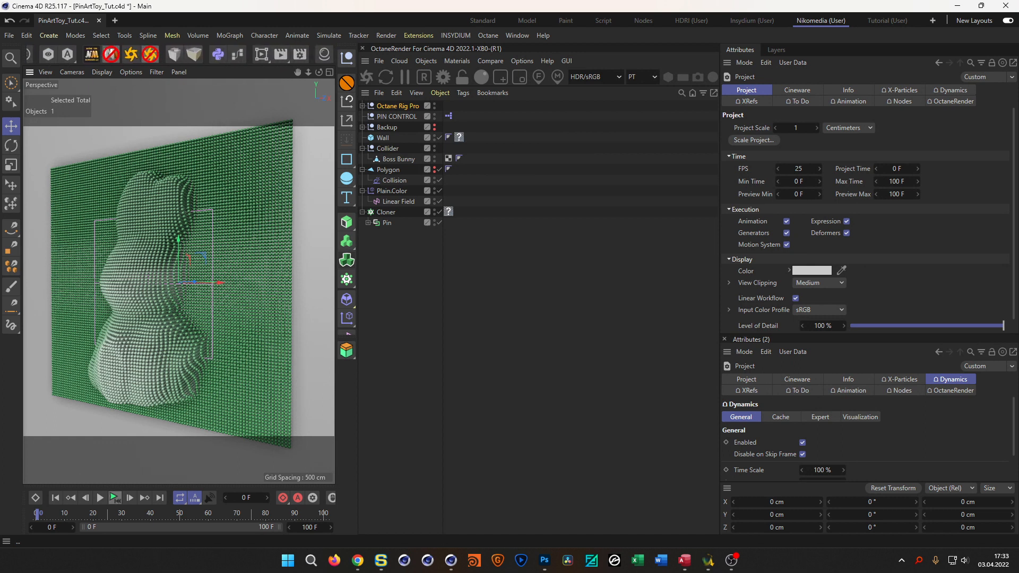
click(215, 56)
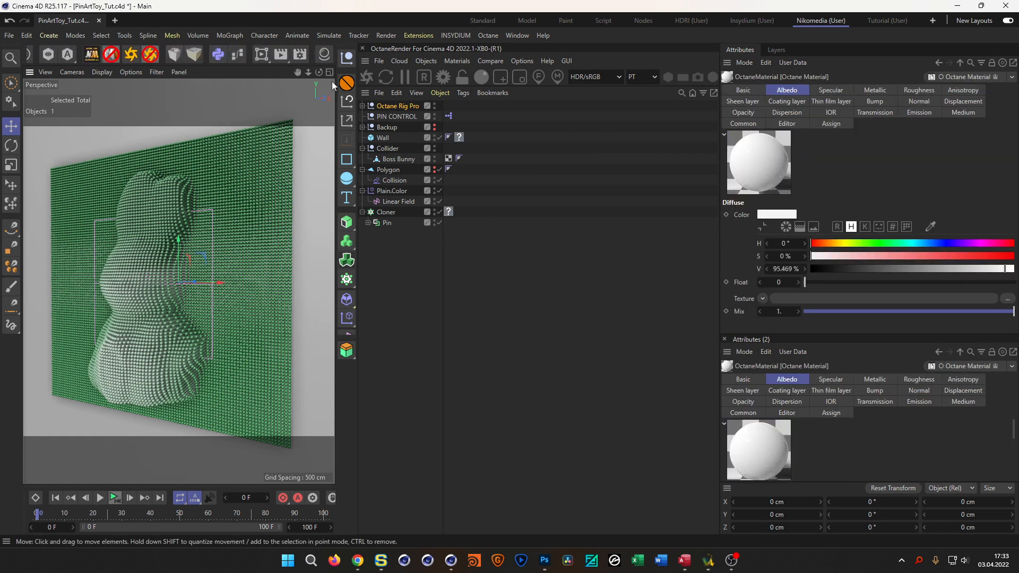
click(324, 54)
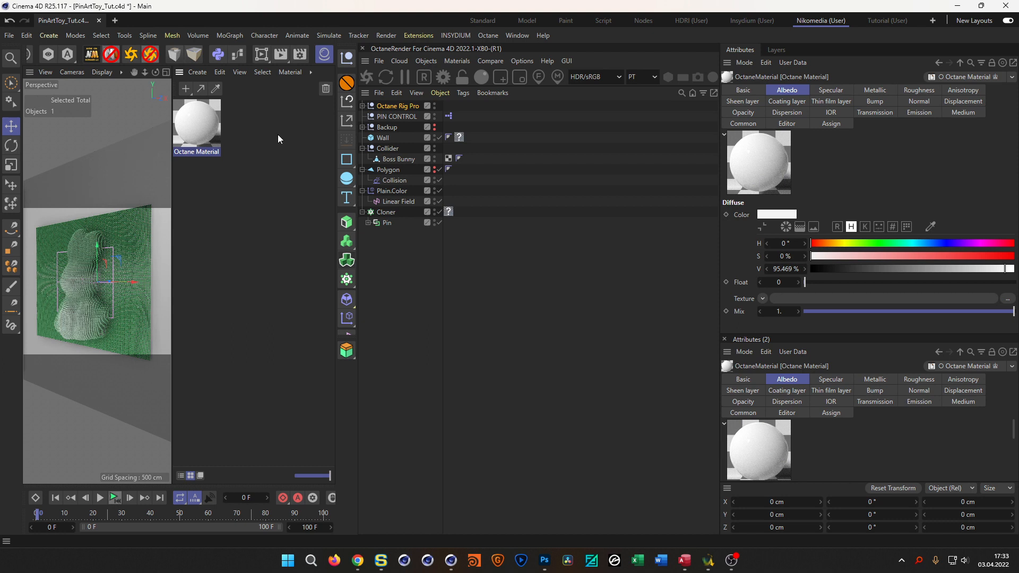
- Open the new Octane Material in the Octane Node Editor and arrange the window so the whole material node is in view
double_click(205, 131)
drag(530, 121, 520, 109)
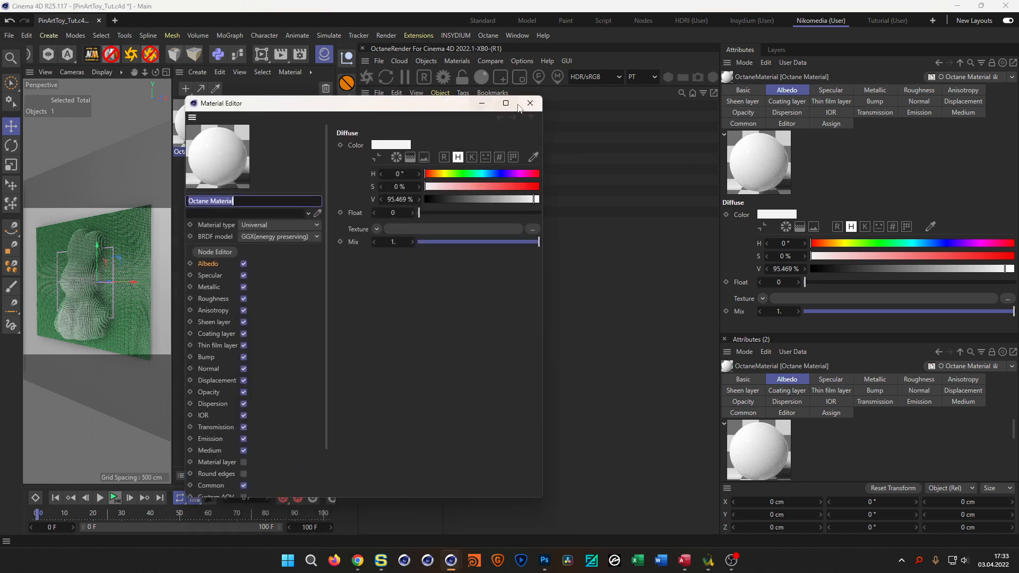
click(530, 103)
click(240, 57)
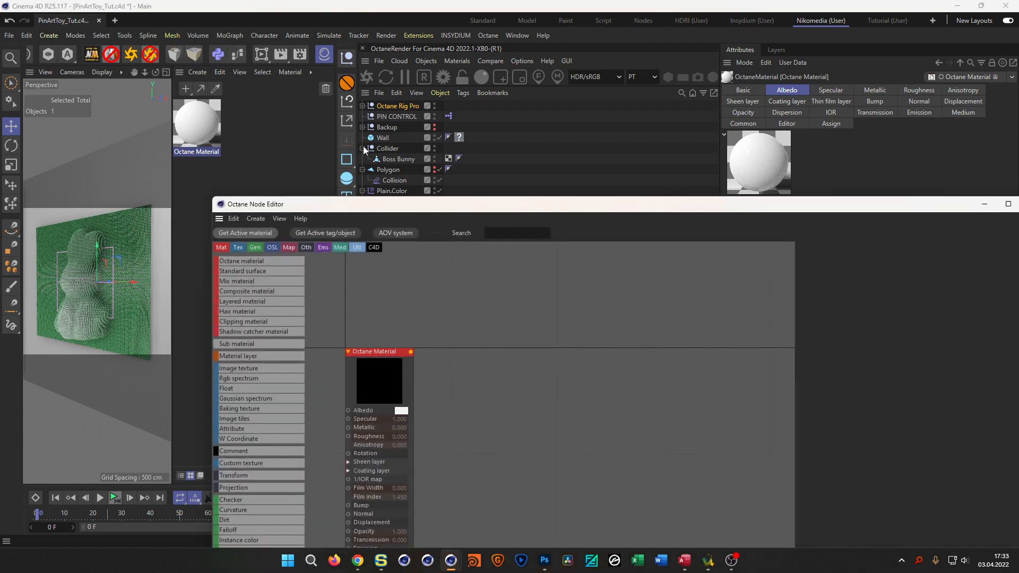
drag(964, 204, 834, 85)
drag(923, 76, 767, 202)
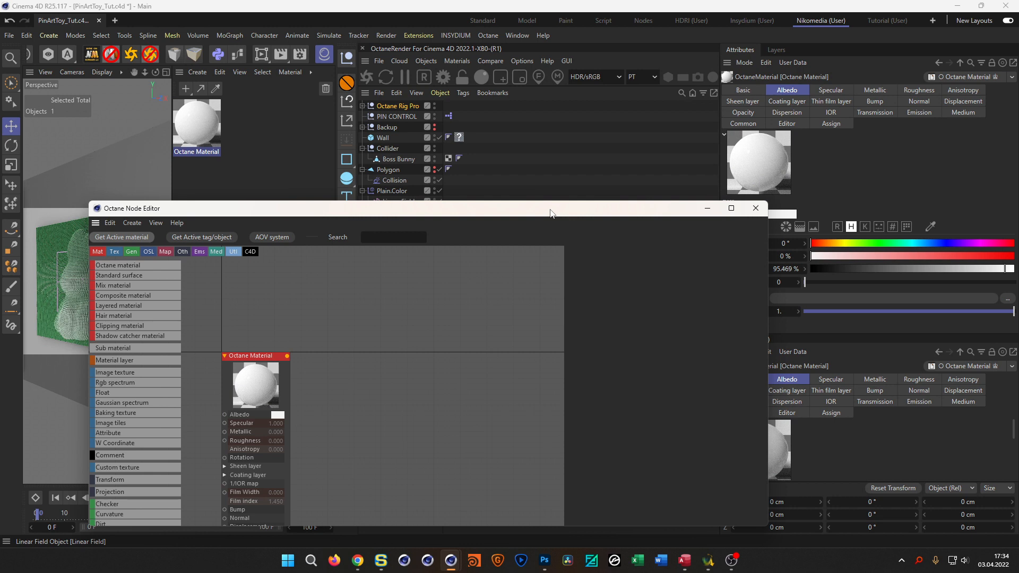
drag(551, 213, 496, 106)
middle_drag(253, 285, 335, 221)
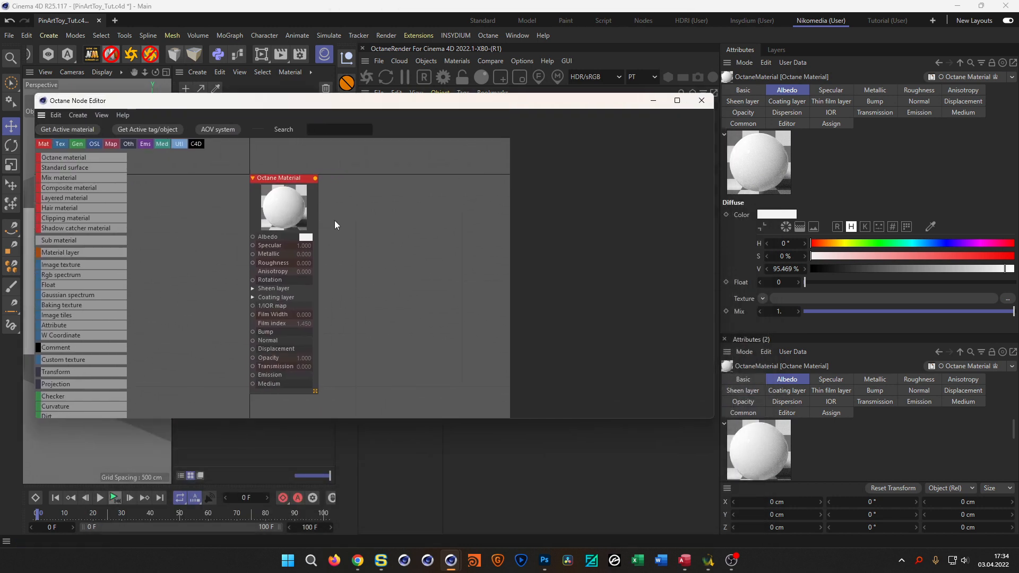
- Start the Octane live render and place the Live Viewer beside the Node Editor
click(366, 76)
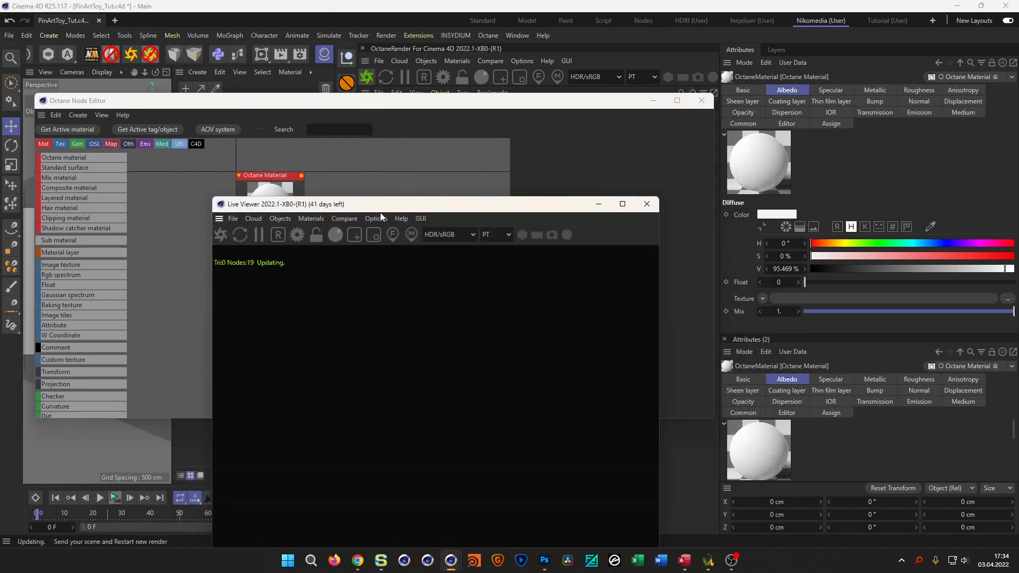
drag(395, 207, 711, 68)
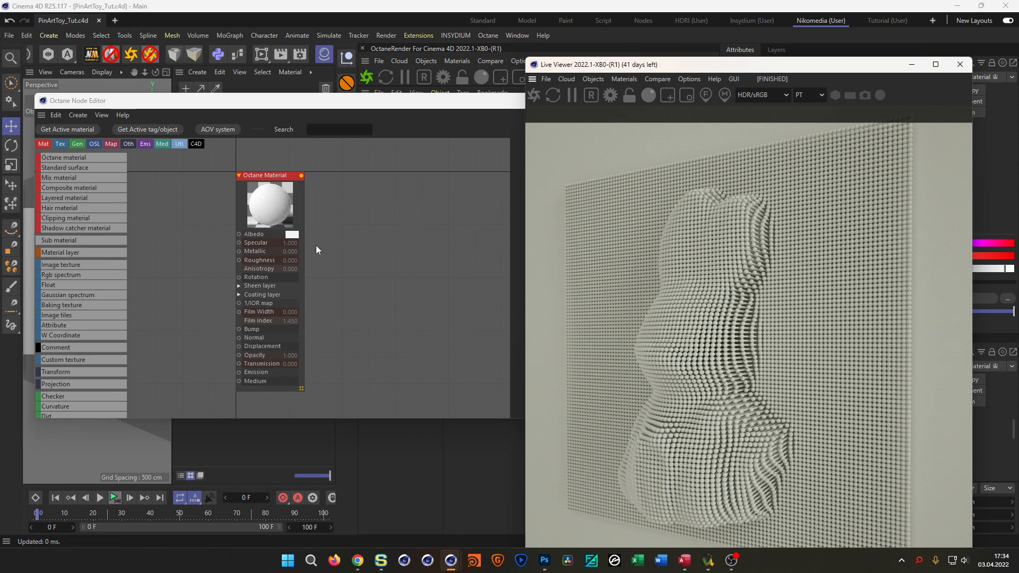
click(344, 109)
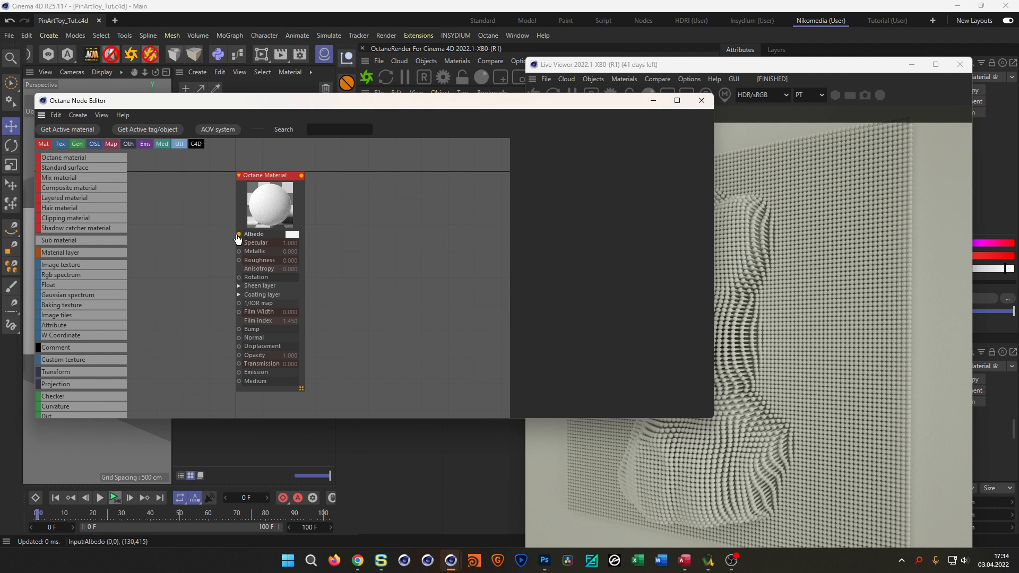
- Connect an Mg color shader node to the Octane Material's Albedo input
drag(240, 236, 215, 243)
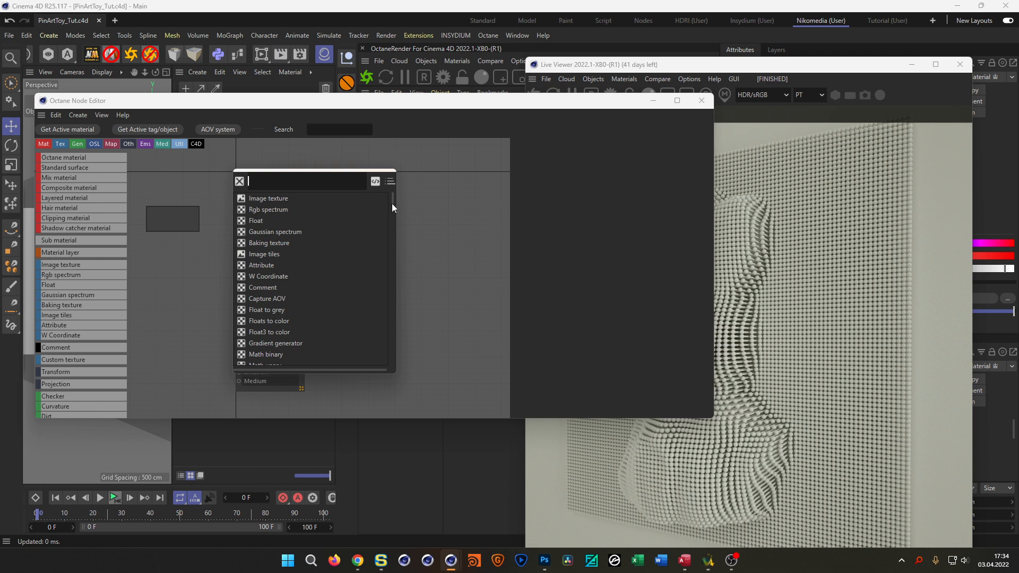
drag(391, 202, 395, 391)
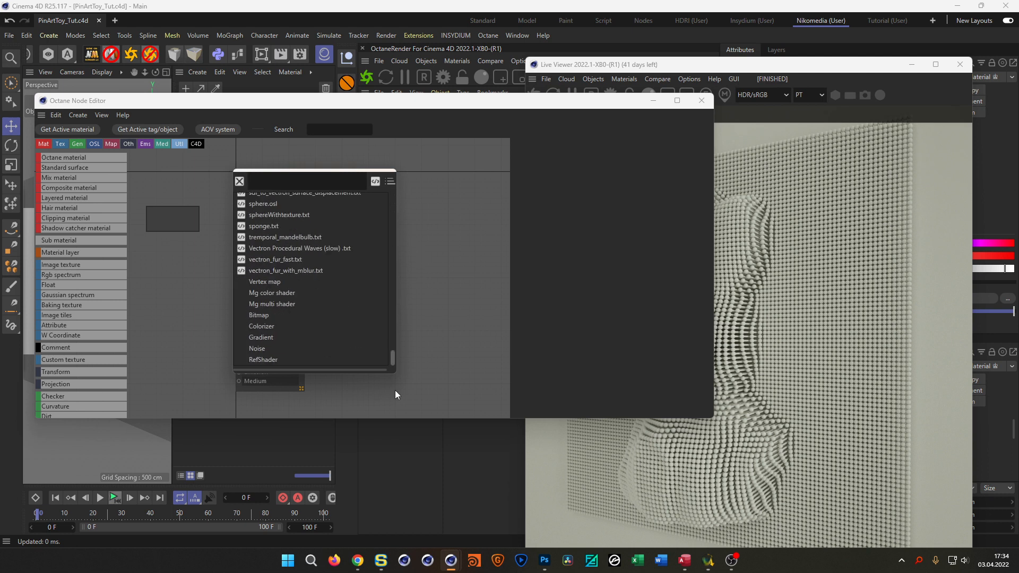
click(282, 293)
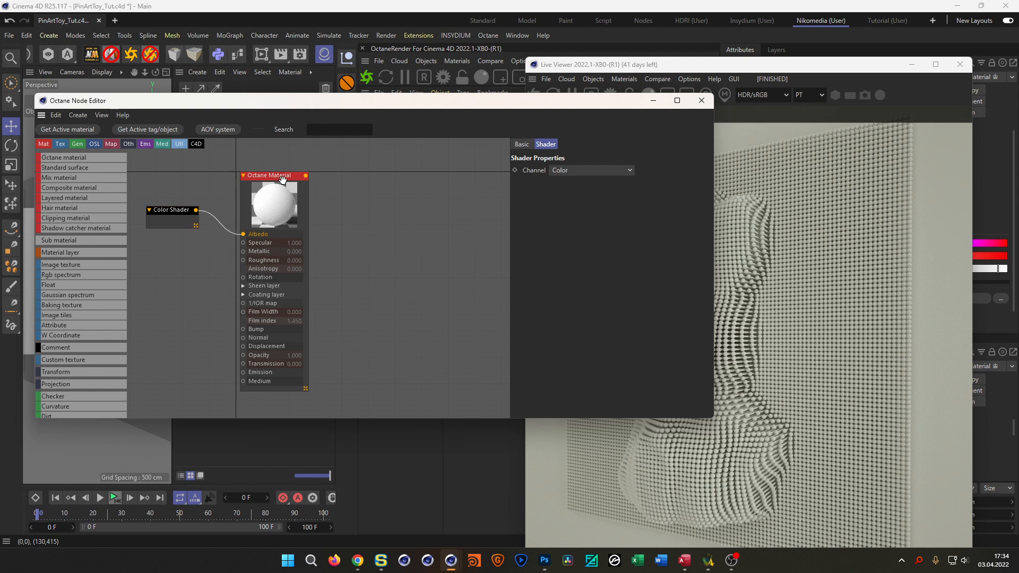
- Insert a Colorizer node between the Color Shader and the material's Albedo, and load the Flame 5 gradient preset into it
drag(283, 180, 369, 176)
click(263, 222)
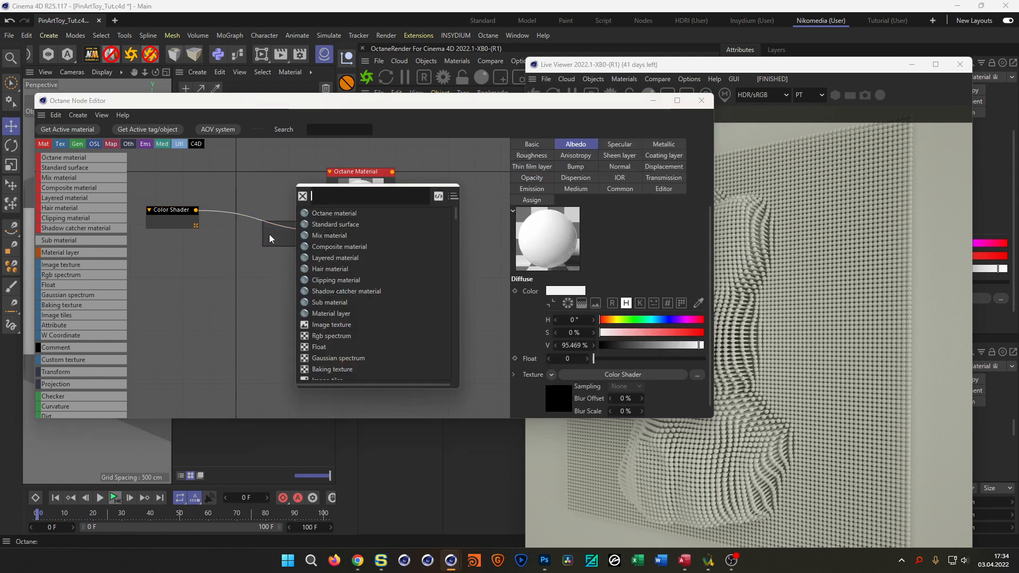
drag(454, 216, 448, 387)
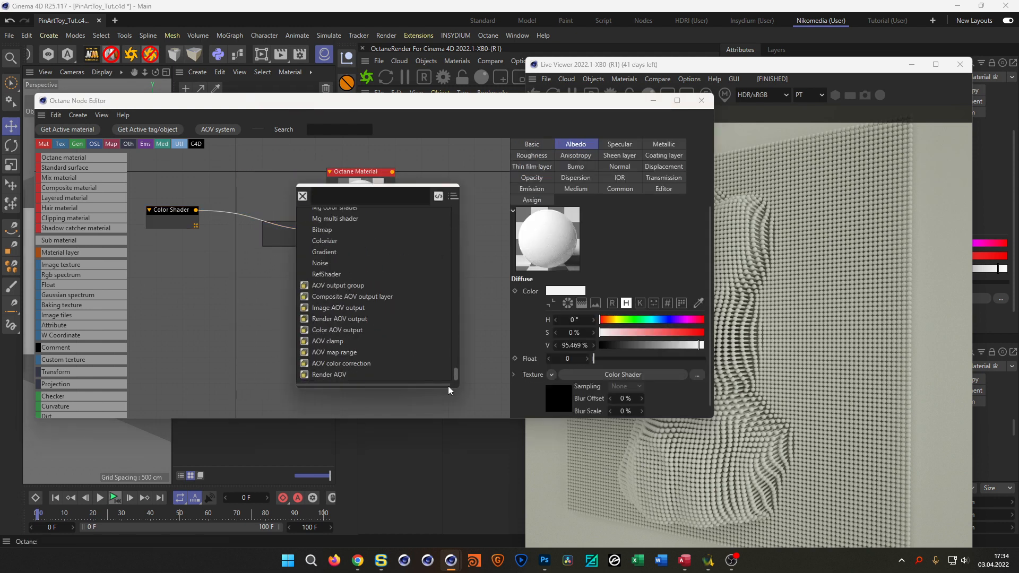
scroll(324, 240, up, 2)
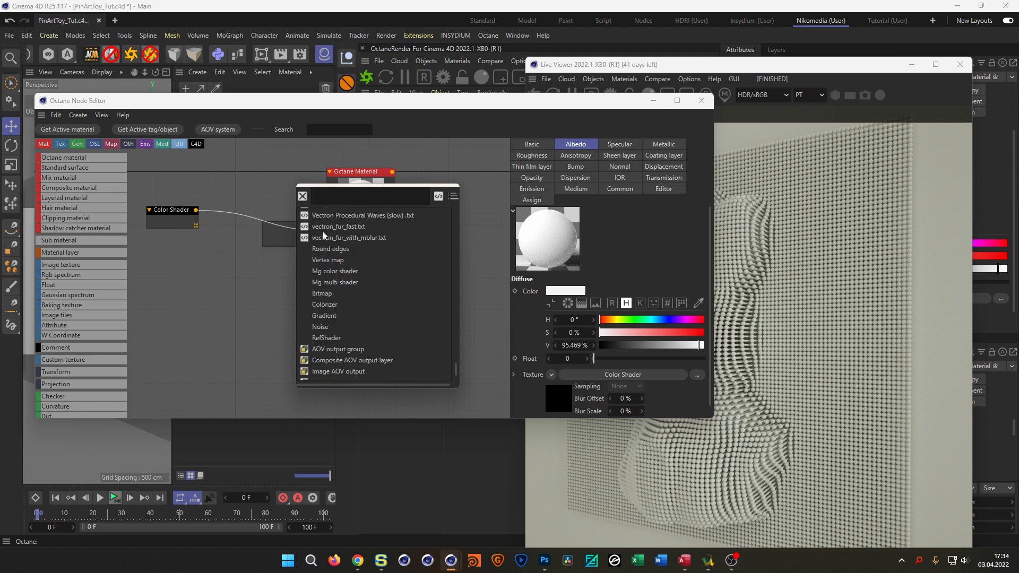
click(326, 304)
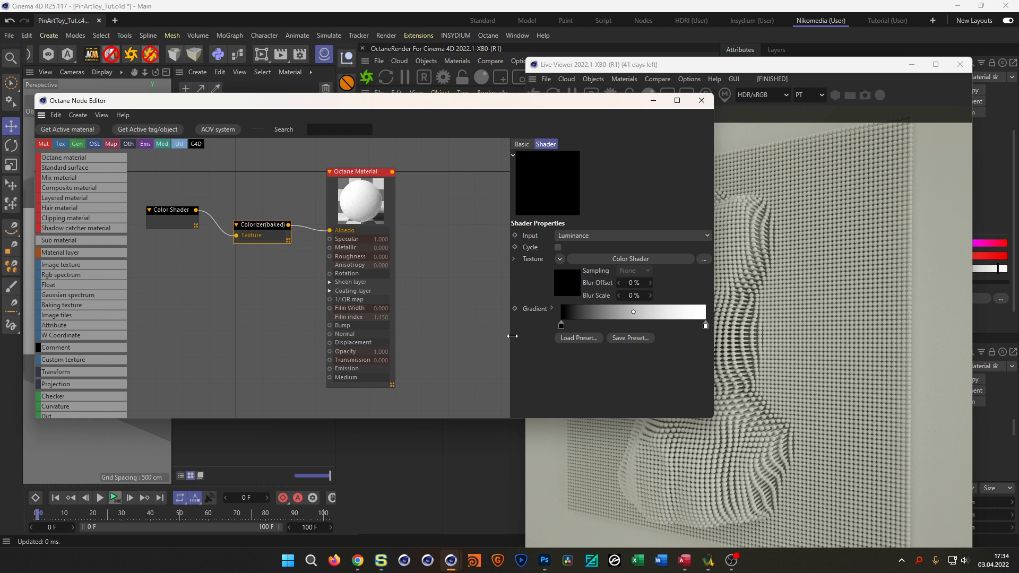
click(571, 338)
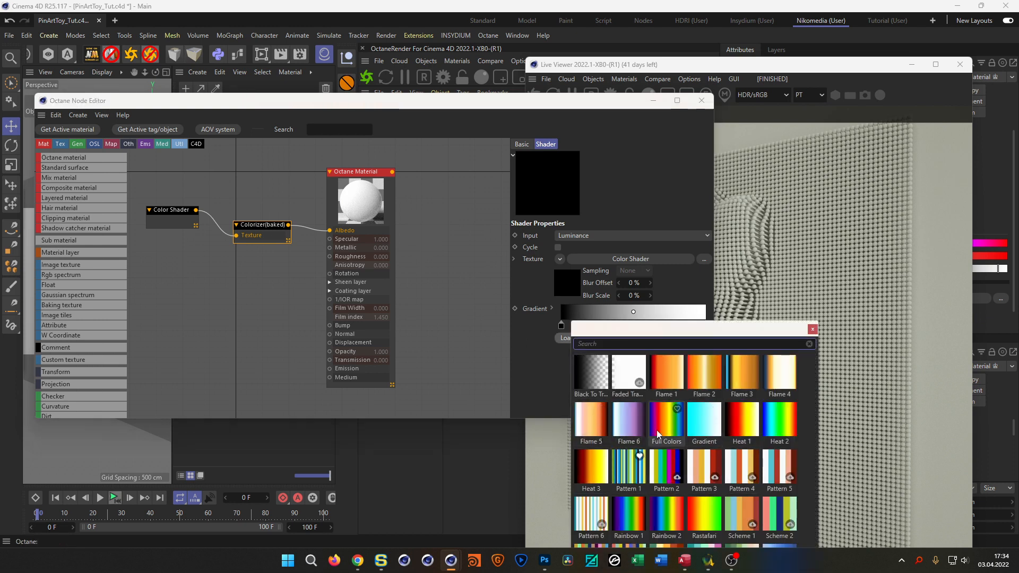
click(593, 424)
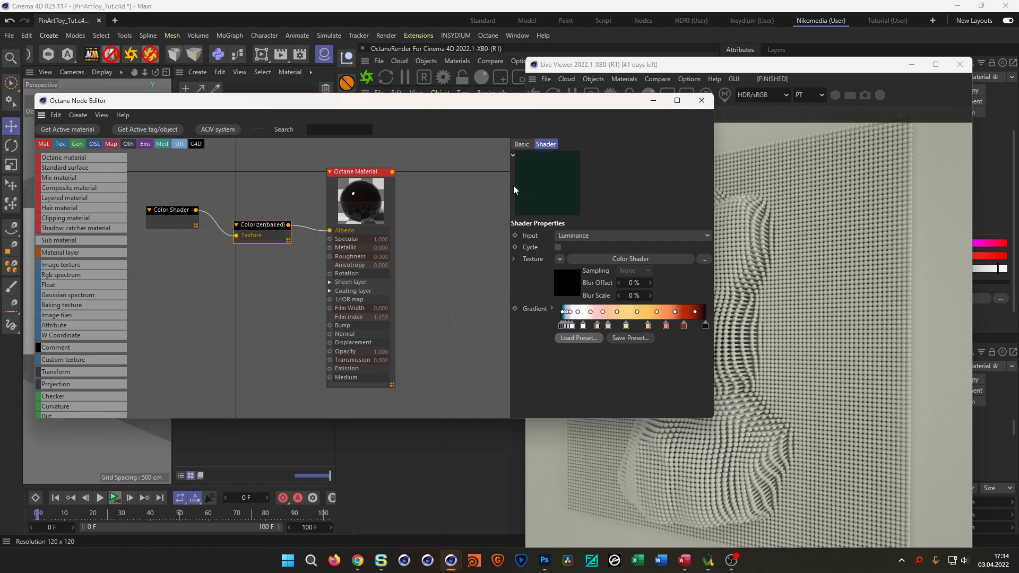
- Move the Live Viewer and Node Editor out of the way and assign the Octane Material to the Cloner in place of its missing material
click(911, 64)
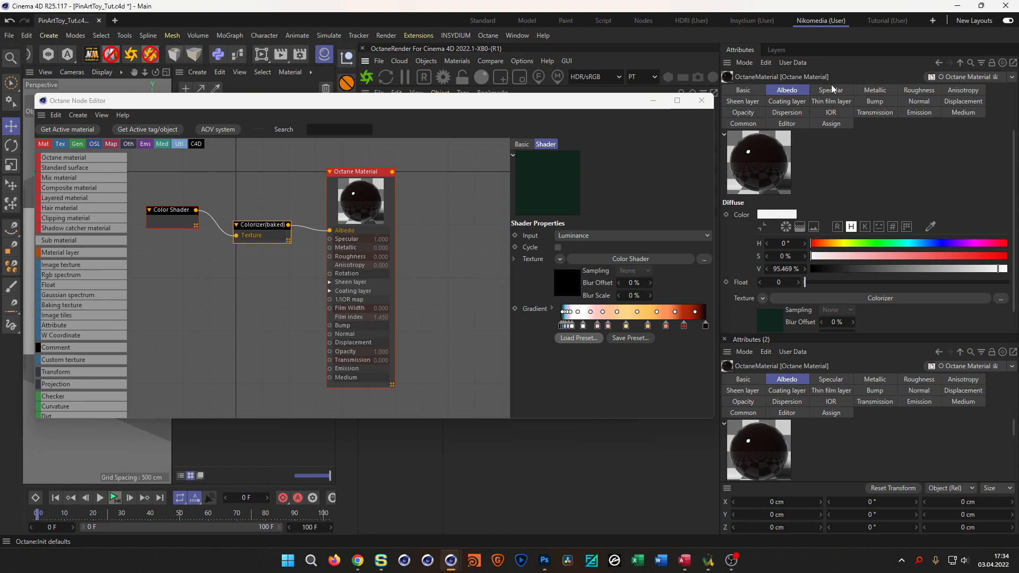
drag(575, 106, 585, 290)
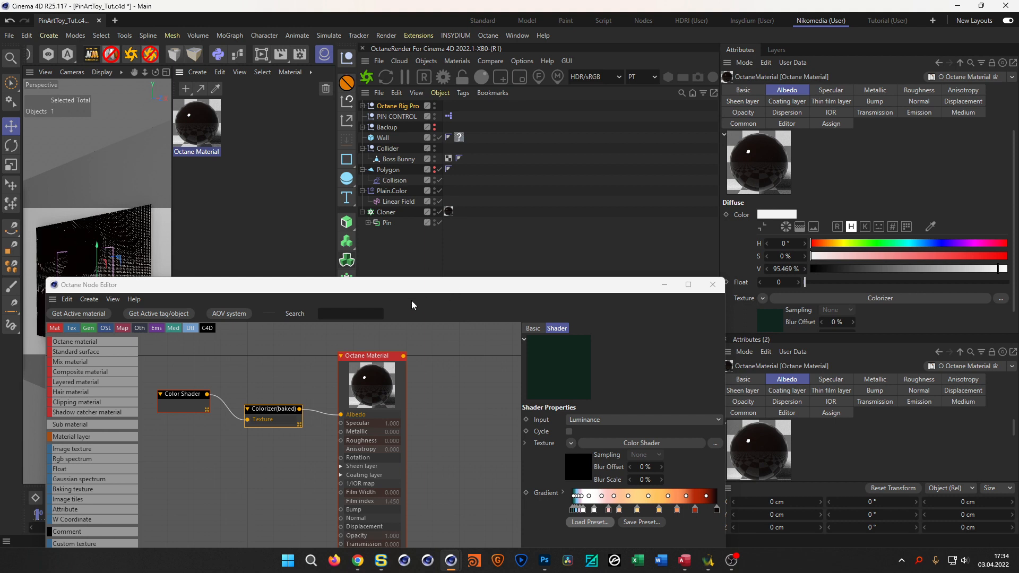
drag(406, 289, 387, 117)
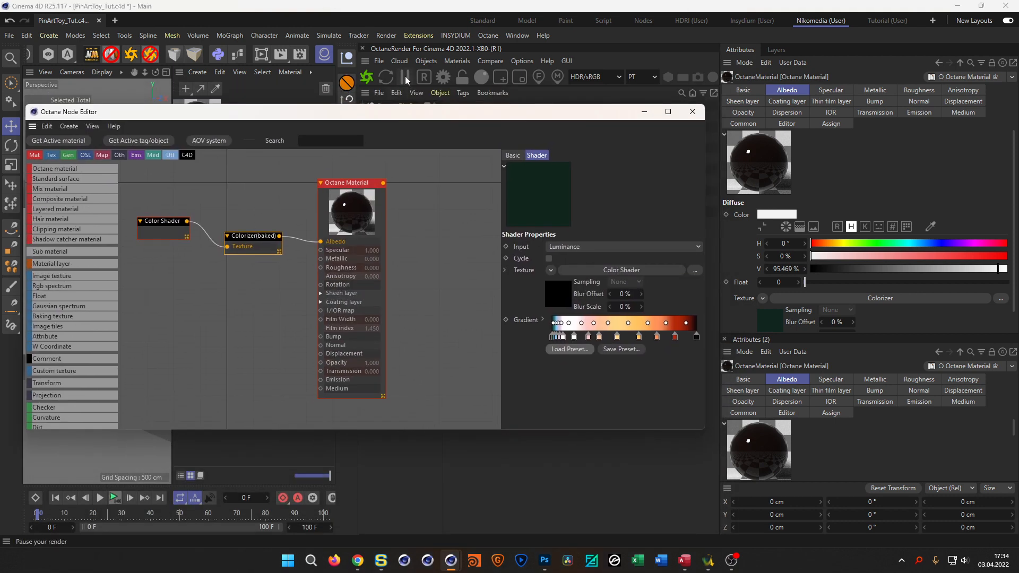
- Restart the Octane live render and arrange the Live Viewer and Node Editor side by side
click(368, 78)
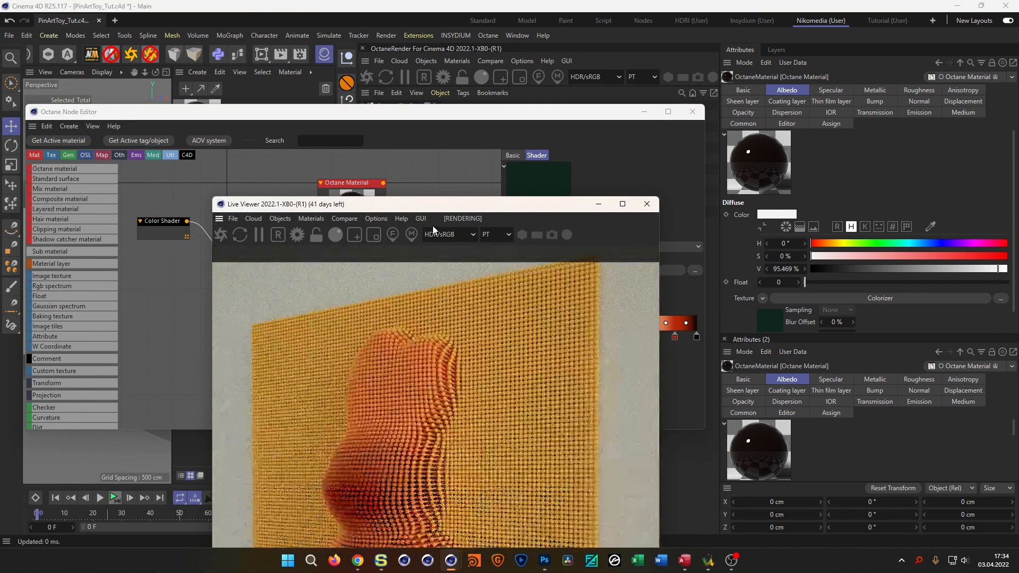
drag(455, 210, 780, 50)
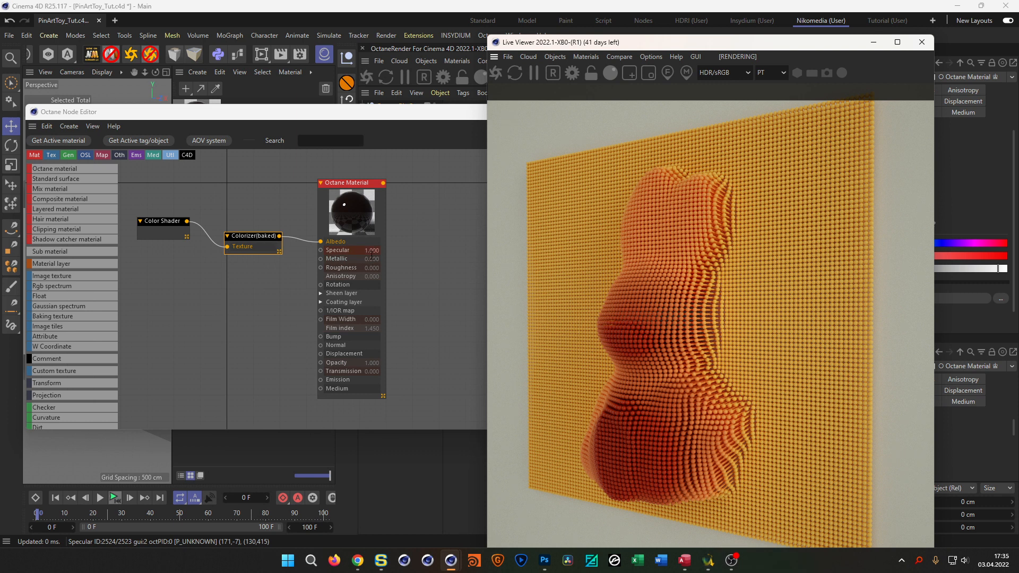
click(253, 239)
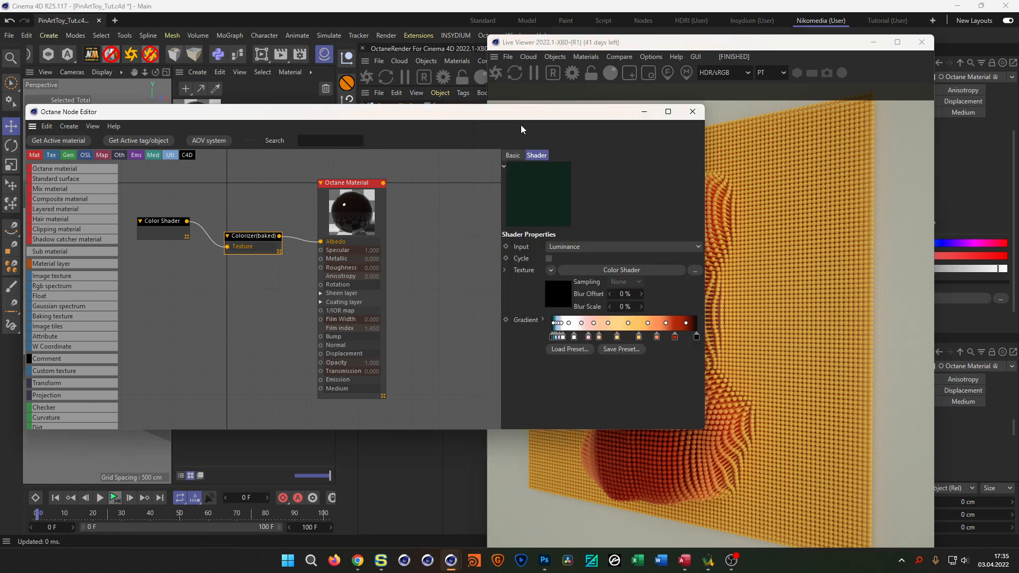
drag(522, 121, 500, 52)
drag(739, 45, 783, 43)
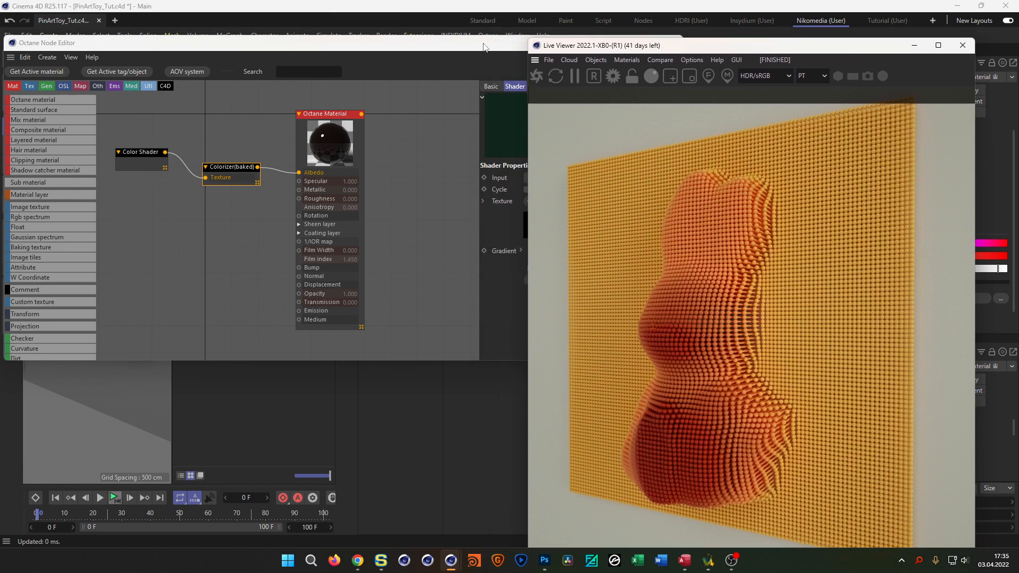
- Set the Octane Material's Metallic to 1 and its Roughness to 0.22
click(484, 48)
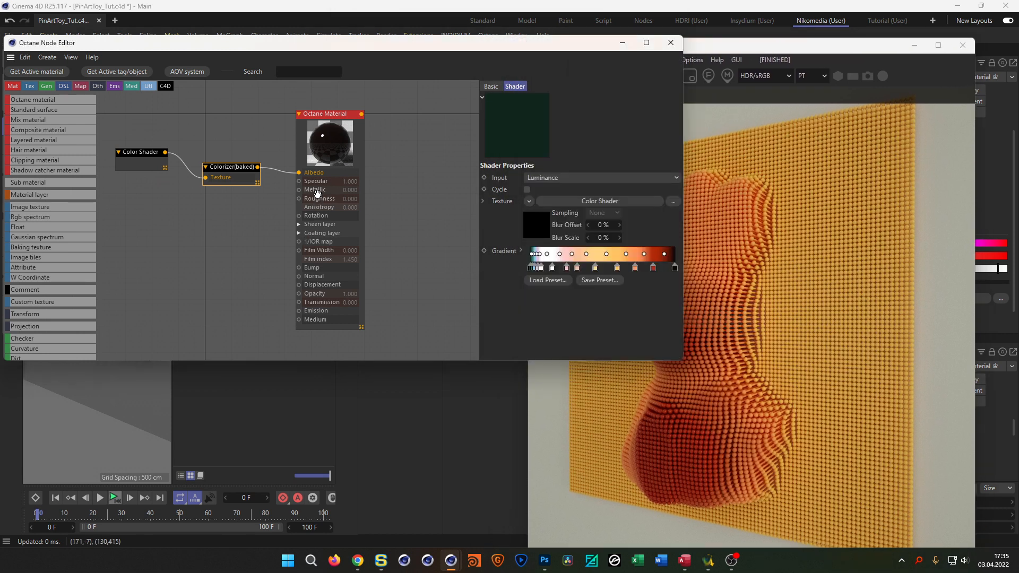
drag(317, 193, 539, 193)
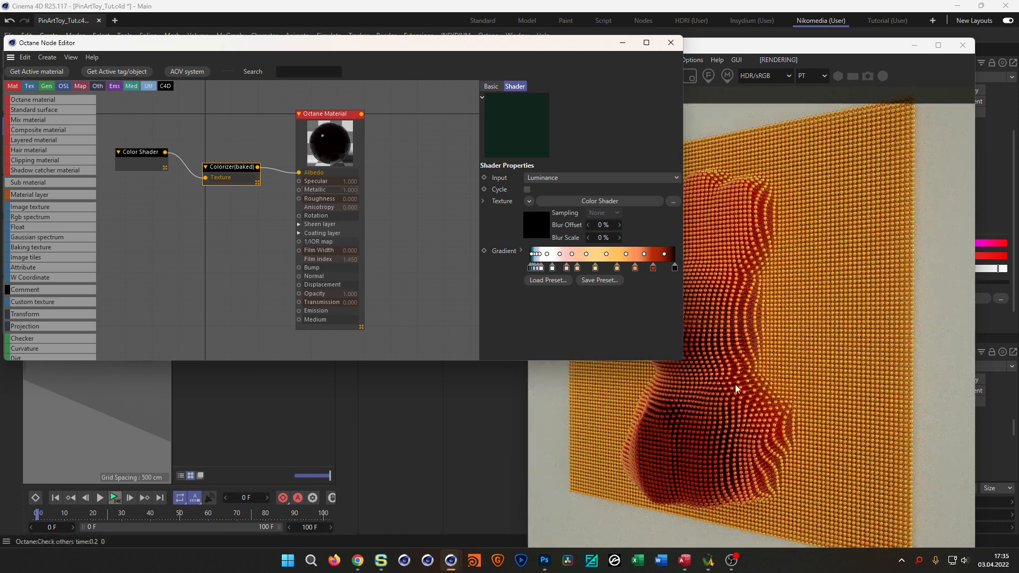
drag(537, 47, 540, 83)
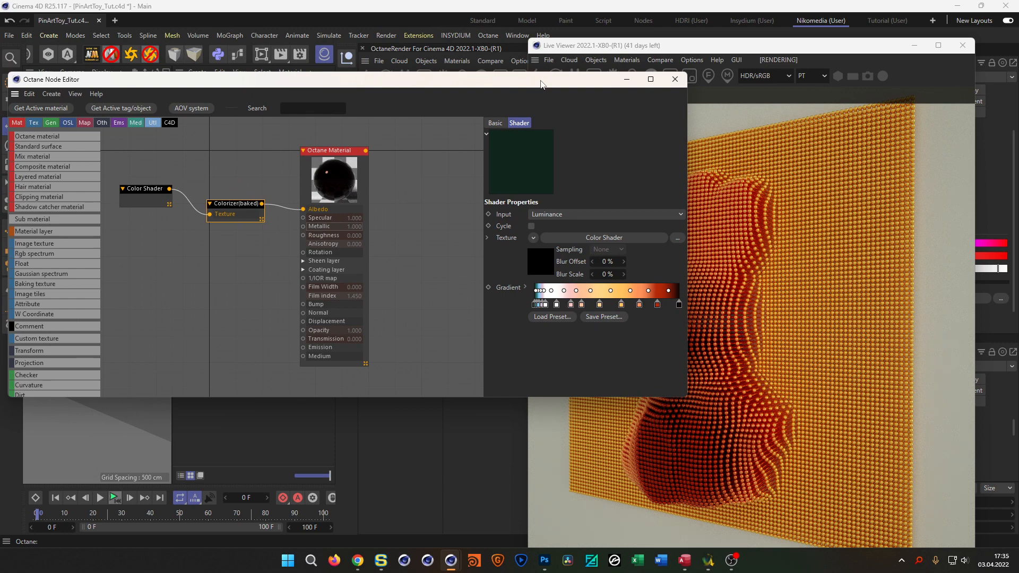
drag(325, 235, 370, 238)
- Select all Colorizer gradient knots, squeeze them together into the gradient's right half, and close the Node Editor
drag(529, 309, 688, 307)
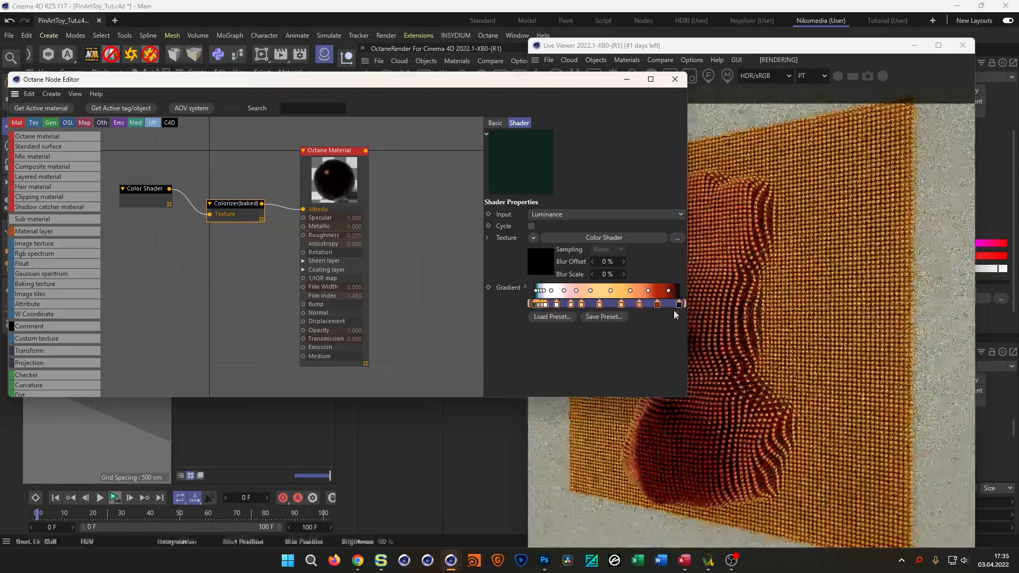
drag(530, 304, 612, 306)
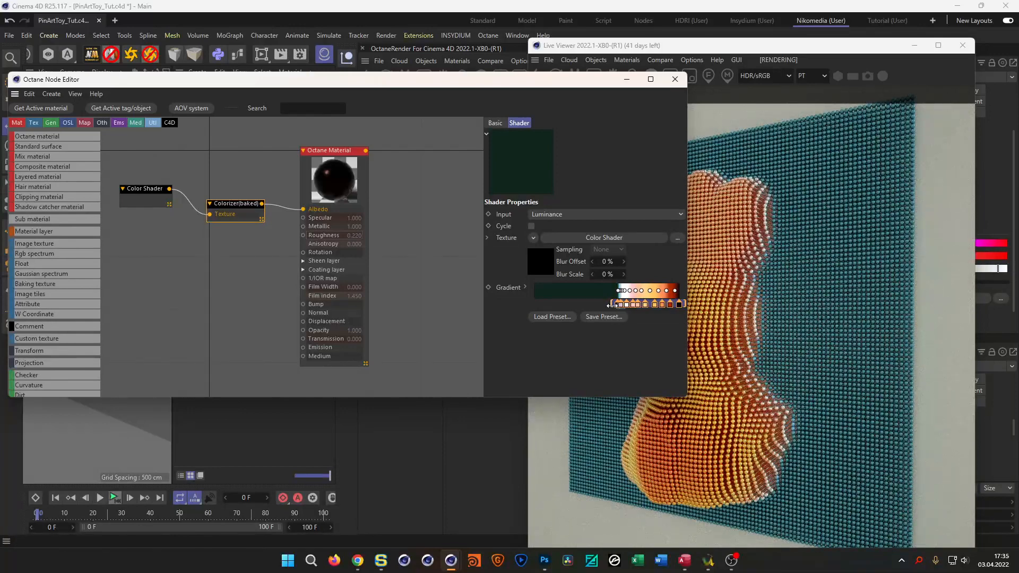
click(675, 80)
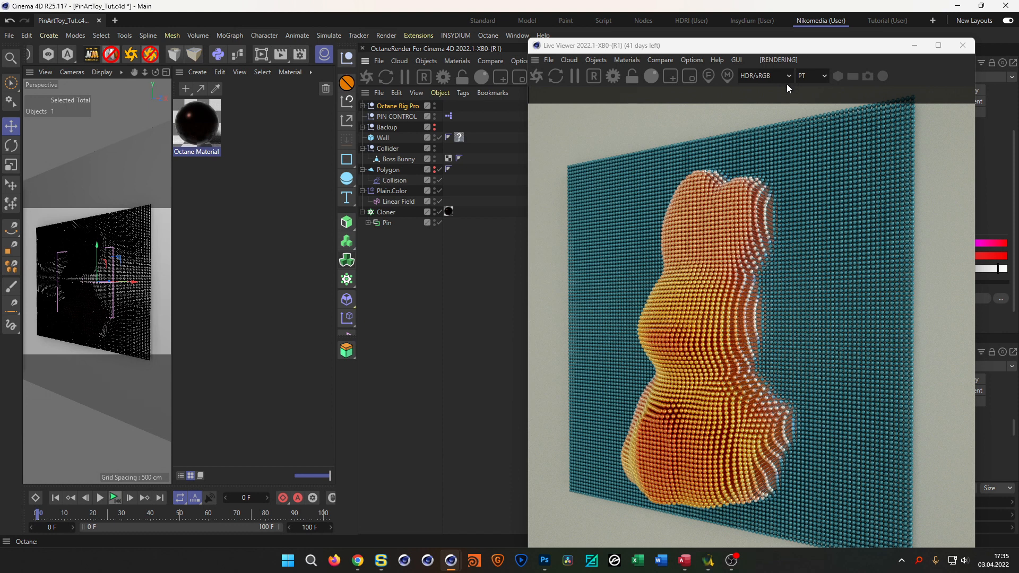
drag(767, 48, 753, 79)
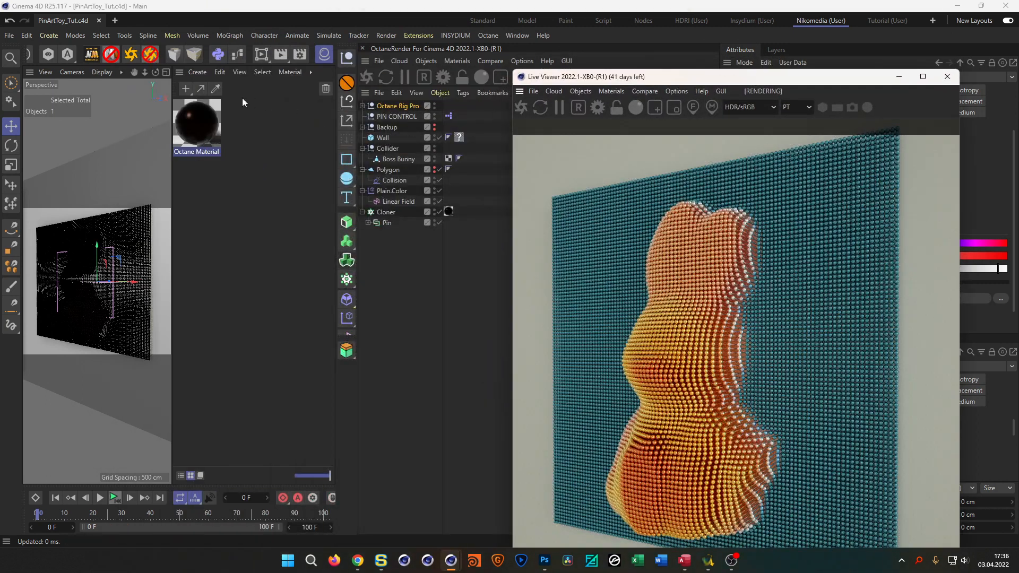
- Create a new Octane material and feed its Albedo with an RGB spectrum node darkened to a 9% value
click(237, 55)
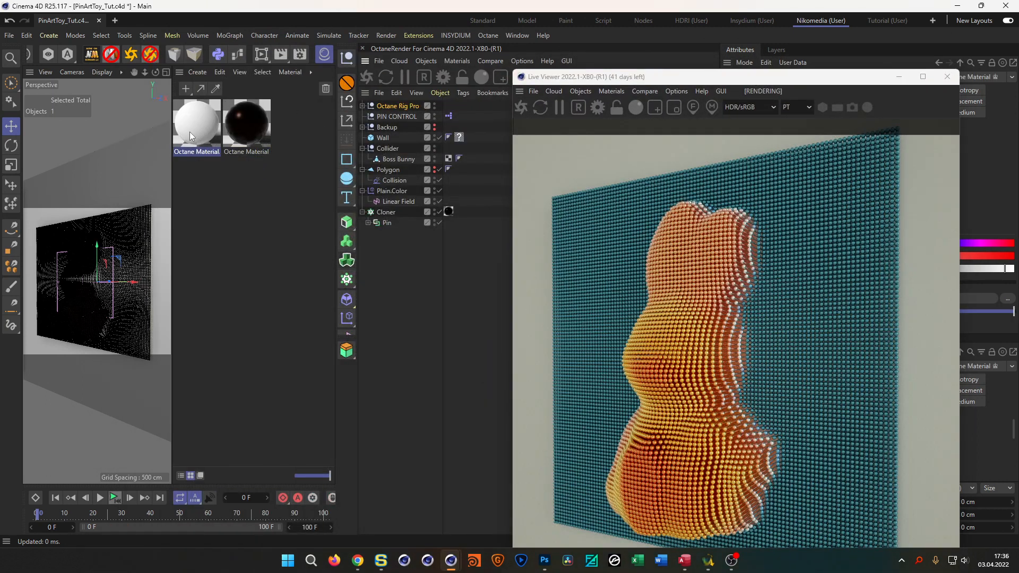
click(238, 55)
drag(372, 198, 221, 72)
drag(222, 215, 365, 149)
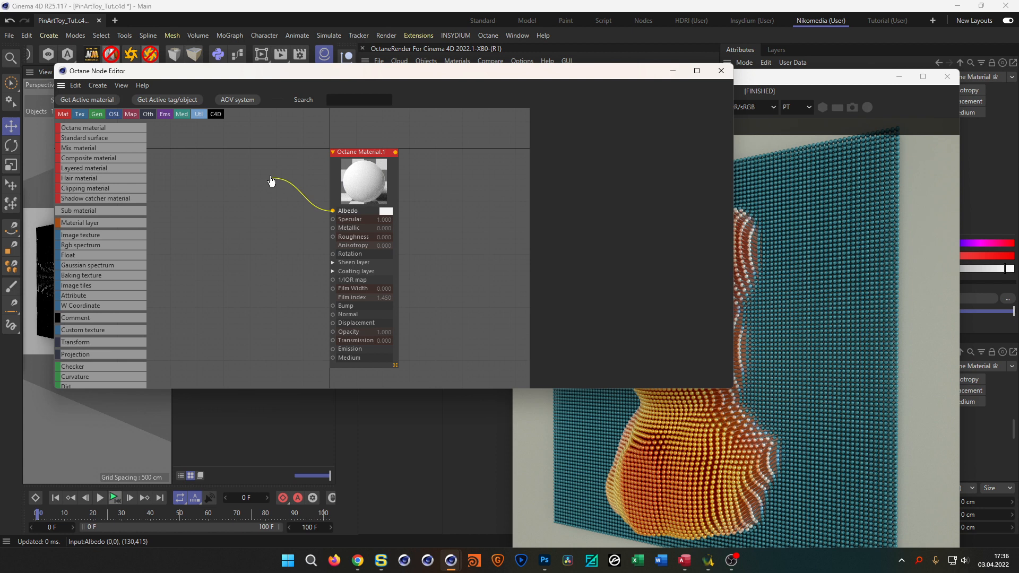
drag(271, 181, 269, 178)
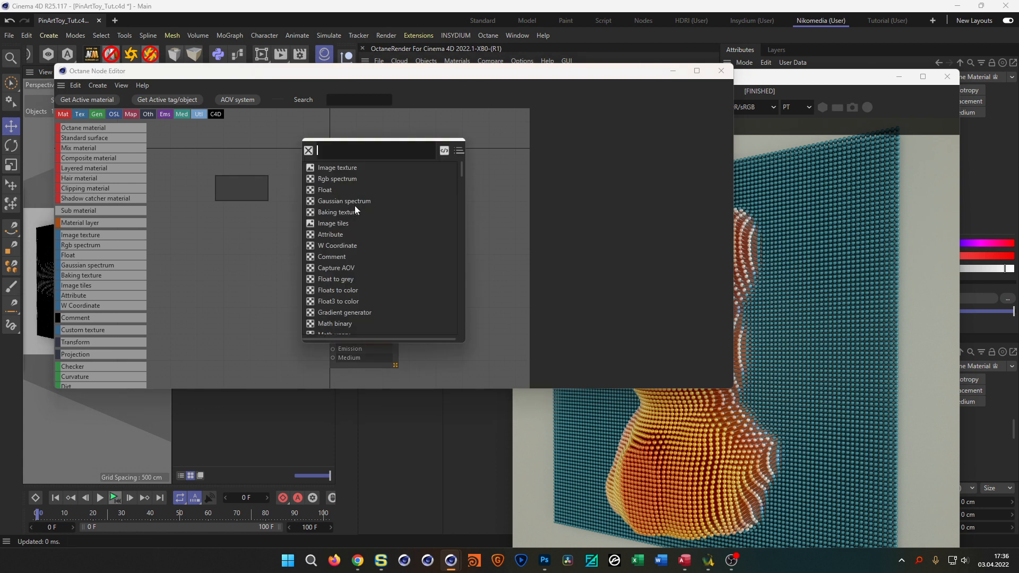
click(327, 181)
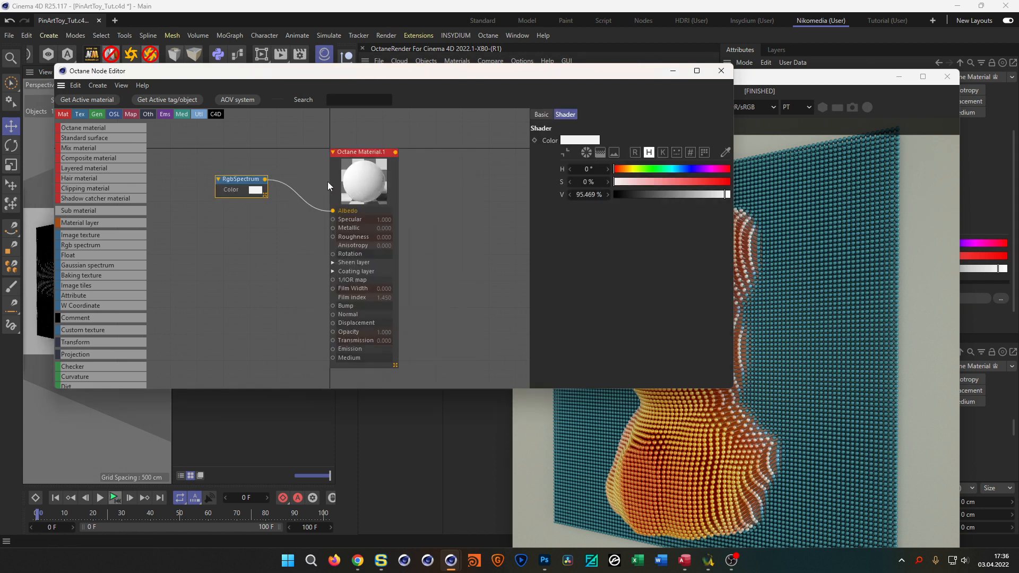
click(624, 195)
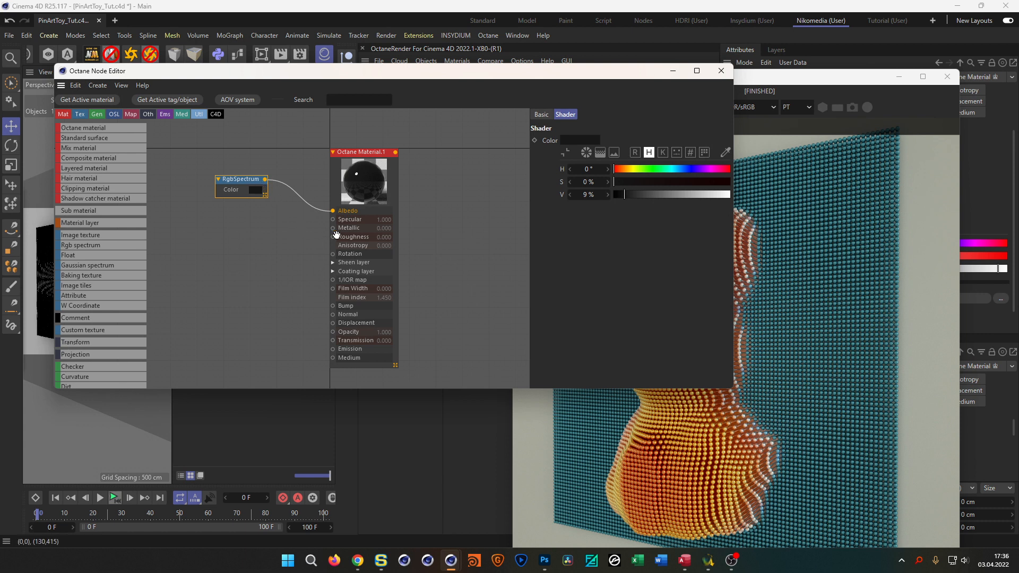
- Set the new dark material's Roughness to about 0.23 and close the Node Editor
drag(341, 237, 391, 239)
scroll(392, 241, up, 9)
scroll(390, 239, down, 6)
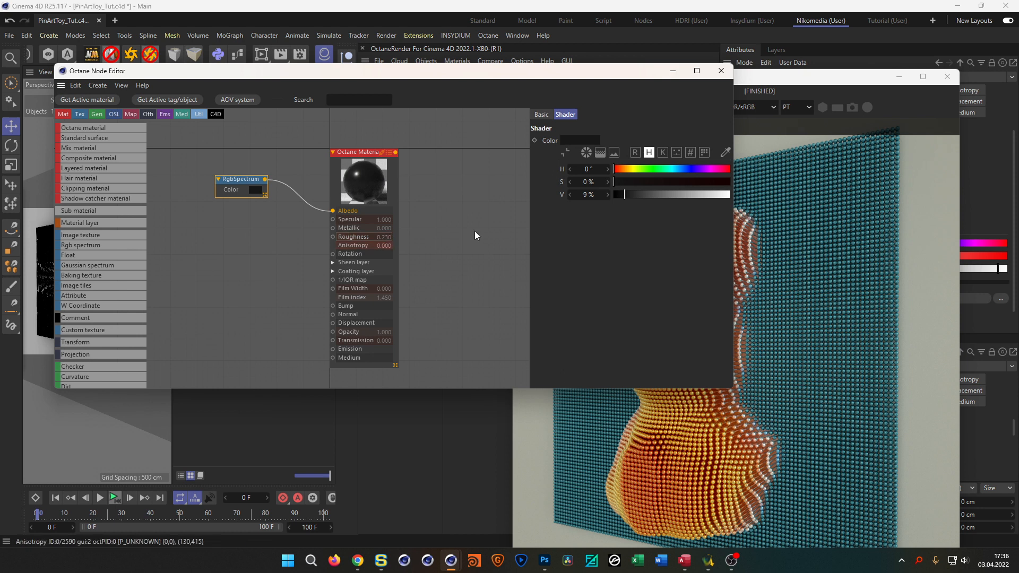
click(721, 71)
- Assign the new dark material to the Wall and move the Live Viewer clear of the object list and viewport
drag(732, 85, 766, 76)
click(275, 206)
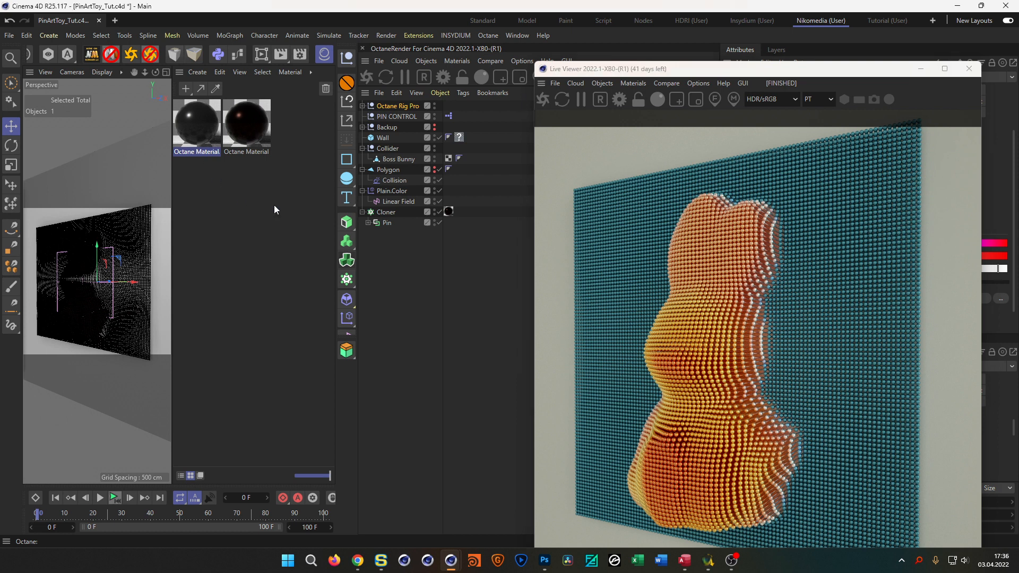
drag(386, 139, 384, 139)
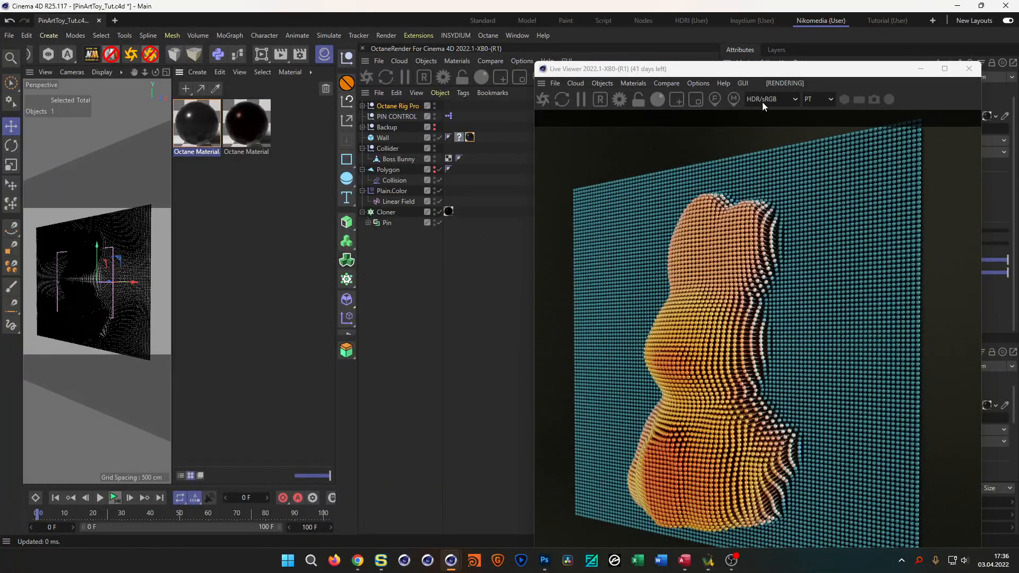
drag(766, 73, 477, 279)
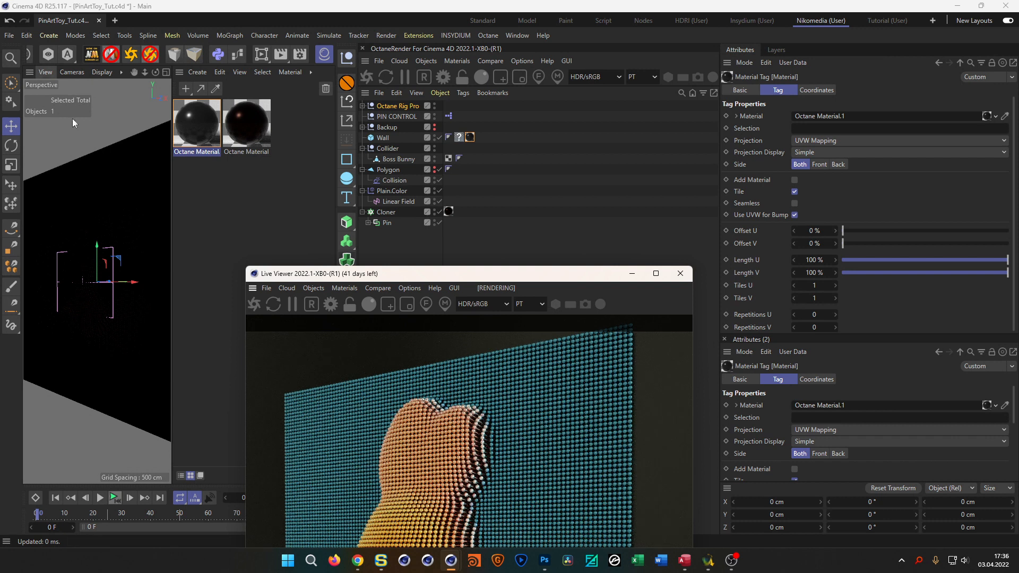
drag(389, 277, 459, 171)
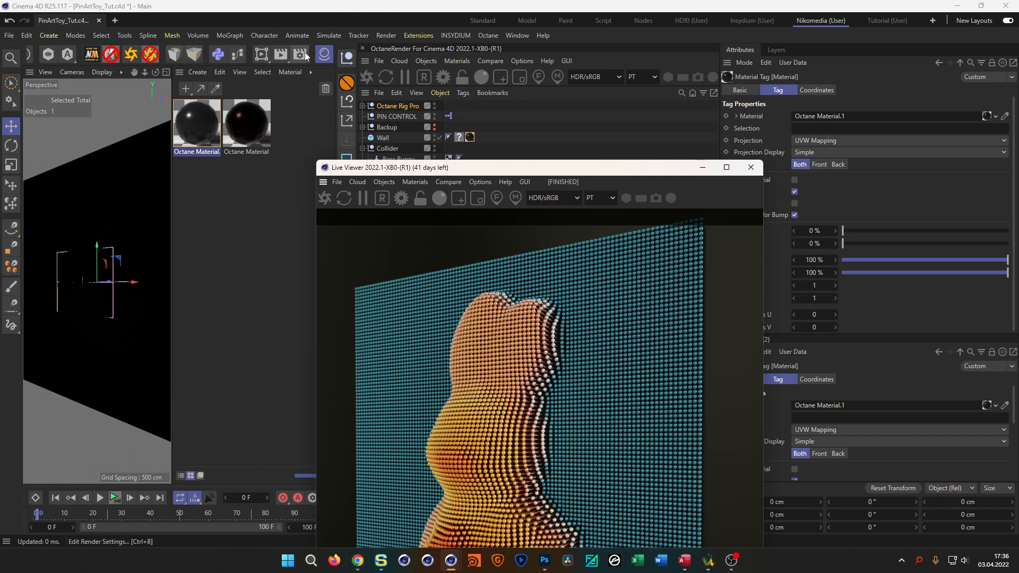
- Hide the Material Manager and open the Asset Browser
click(324, 57)
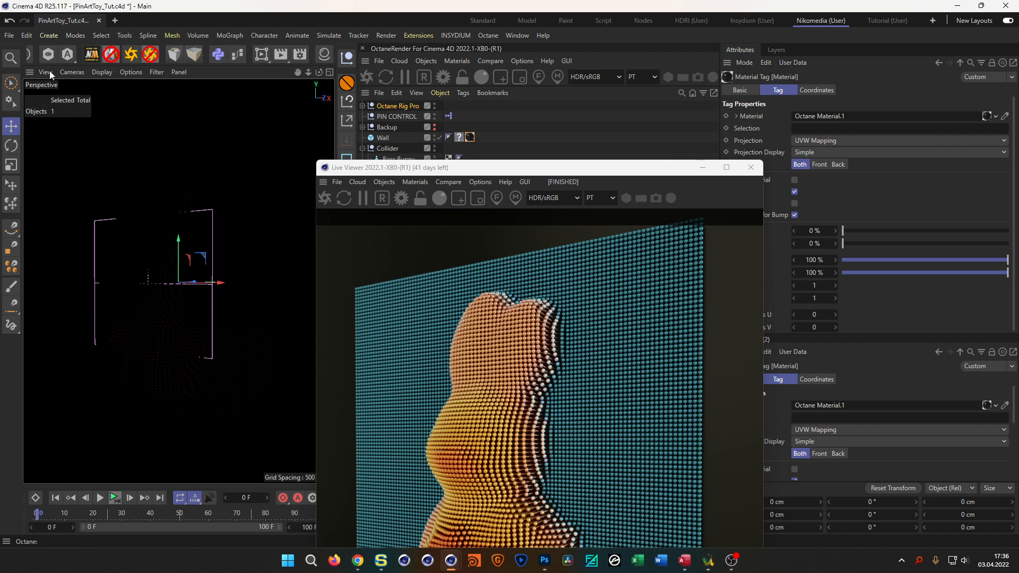
scroll(78, 56, up, 5)
click(37, 54)
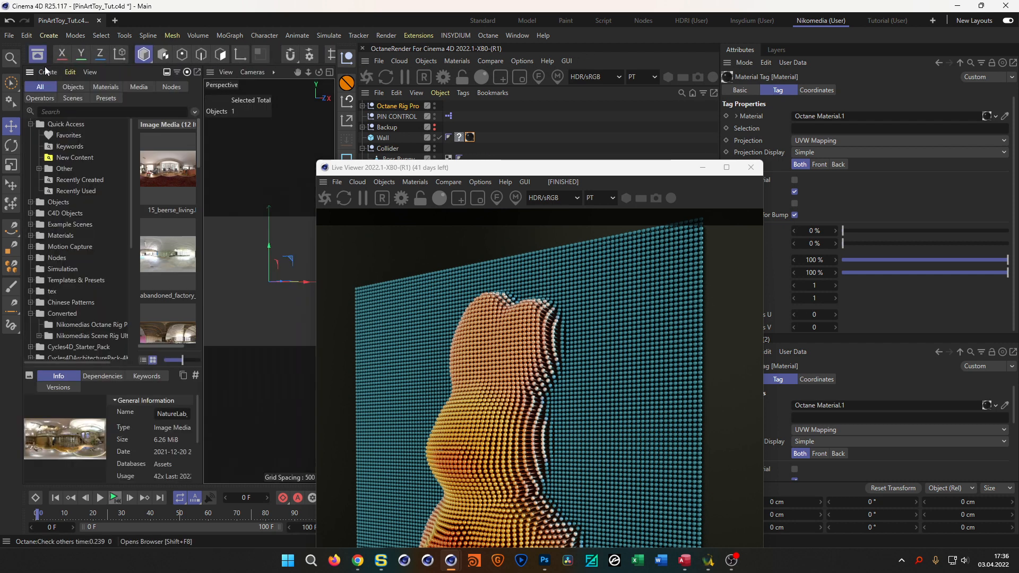
- Browse the HDRI assets and load NatureLab_Bones8k as the Octane Rig Pro's HDRI picture
scroll(177, 256, down, 5)
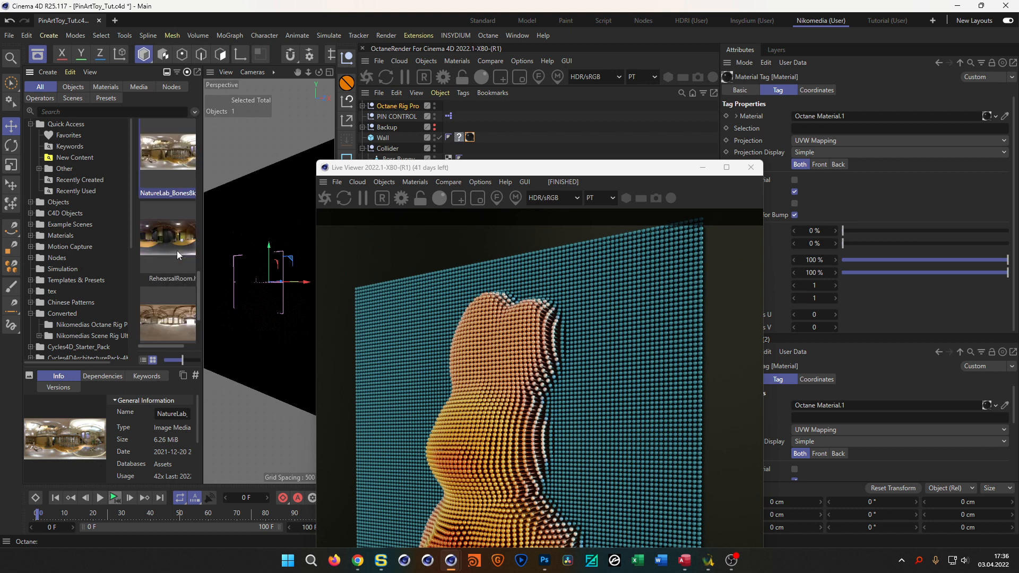
scroll(177, 255, down, 3)
scroll(178, 256, up, 2)
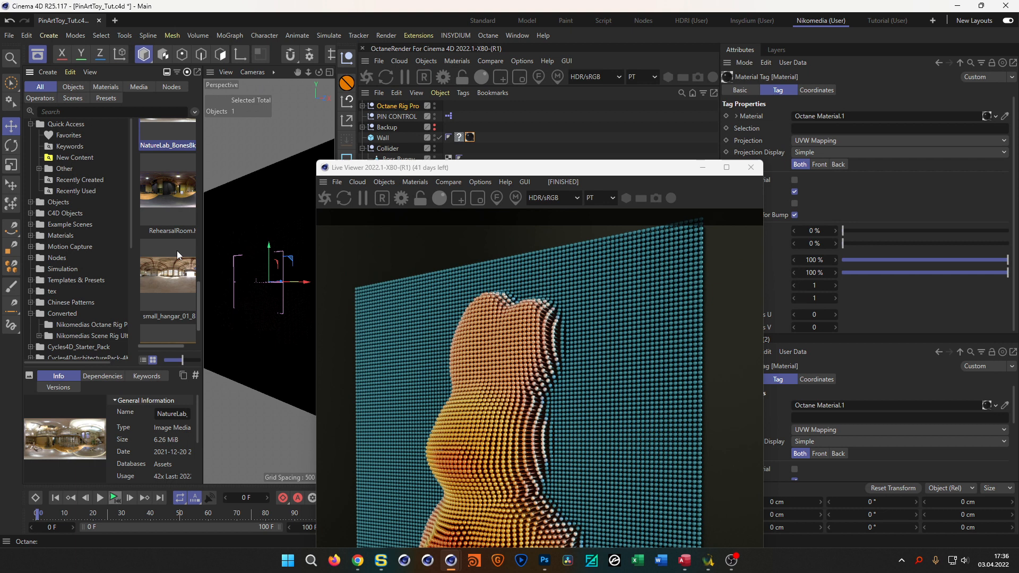
scroll(179, 255, down, 2)
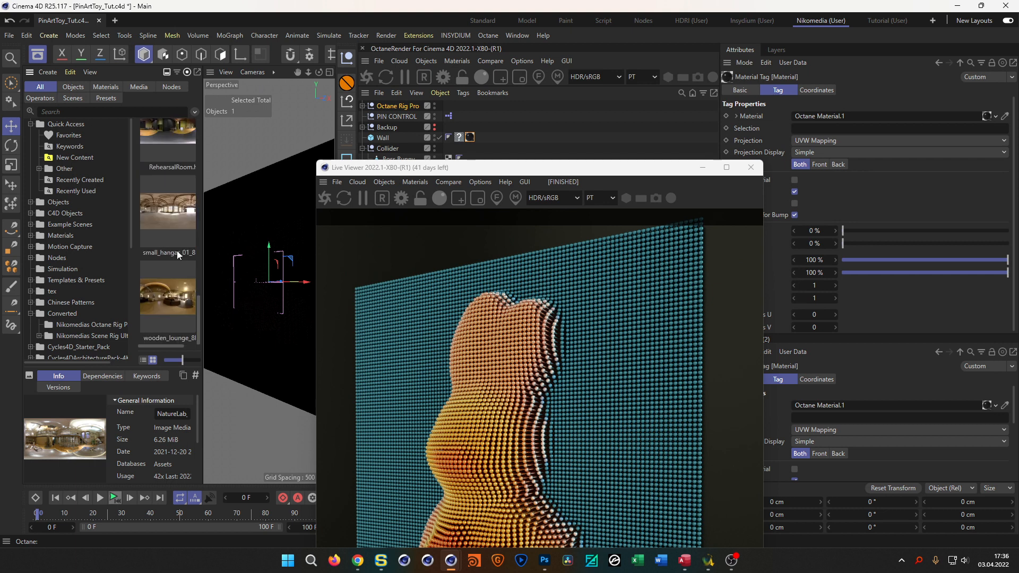
scroll(178, 255, up, 2)
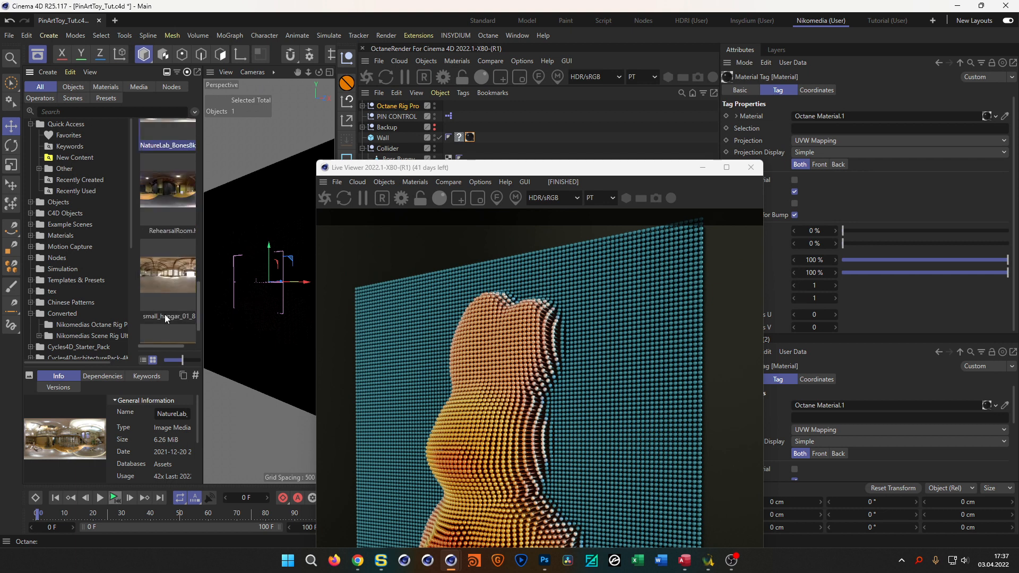
scroll(171, 316, up, 2)
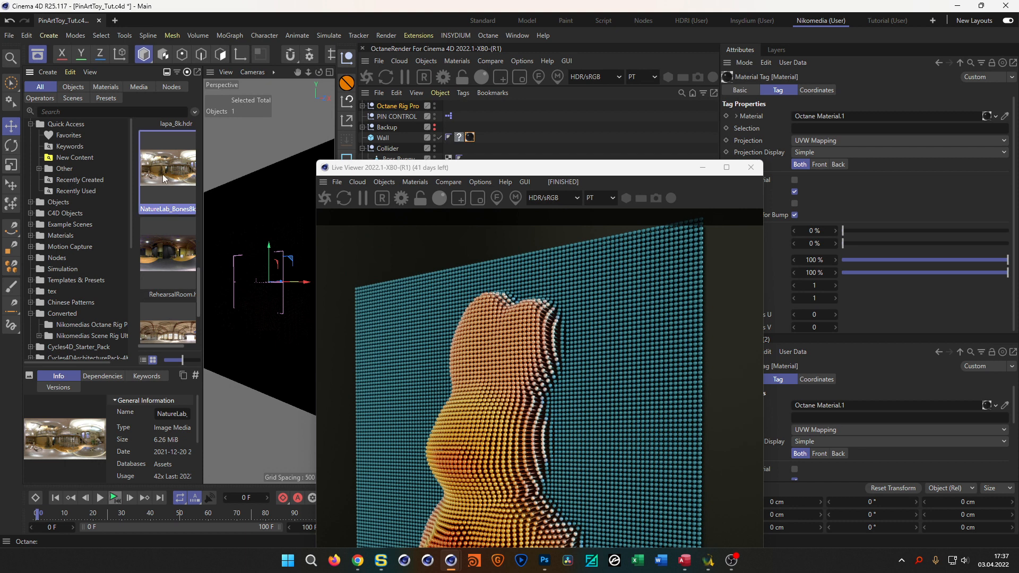
click(398, 106)
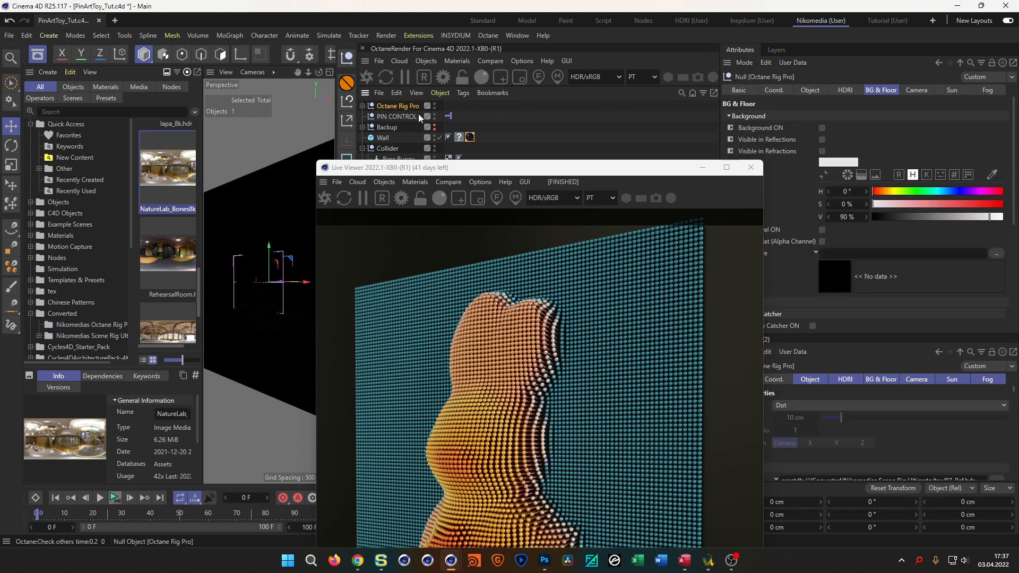
click(845, 90)
drag(158, 178, 823, 135)
- Pull the camera back slightly to frame the whole pin board and move the Live Viewer clear of the rig's settings
drag(680, 168, 746, 57)
alt+right_drag(611, 253, 578, 254)
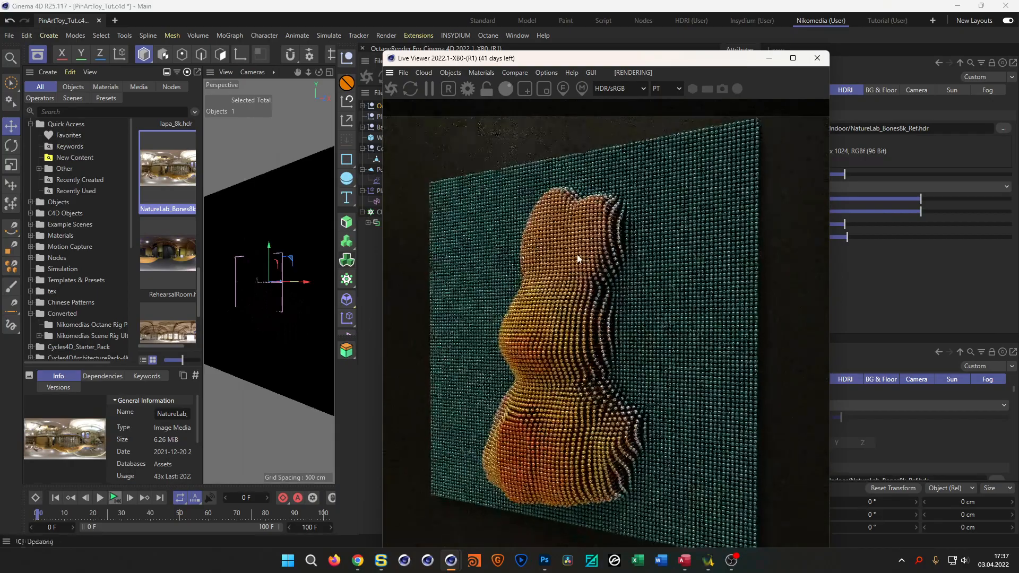
drag(606, 74, 611, 51)
alt+right_drag(601, 211, 595, 210)
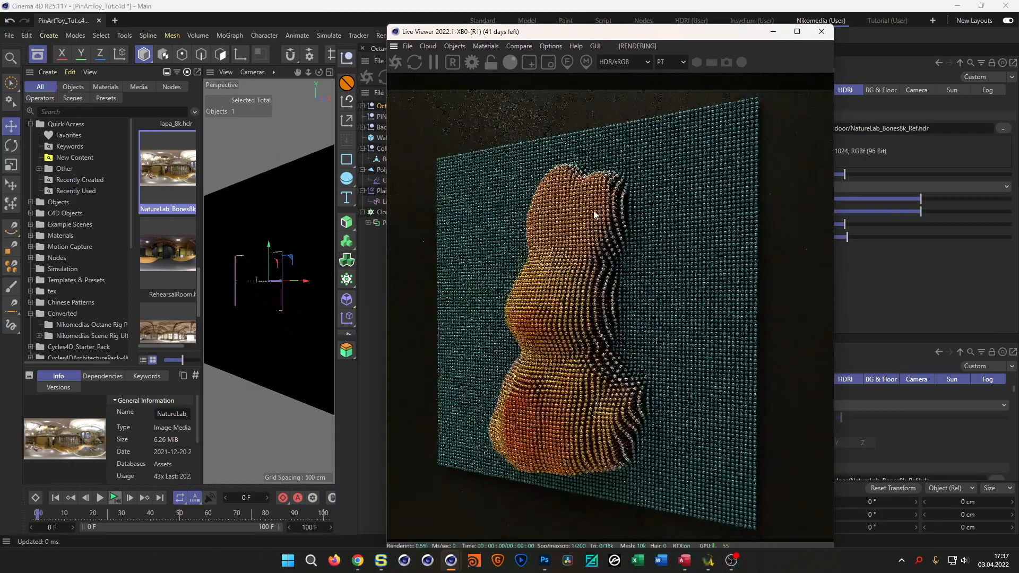
drag(595, 215, 602, 214)
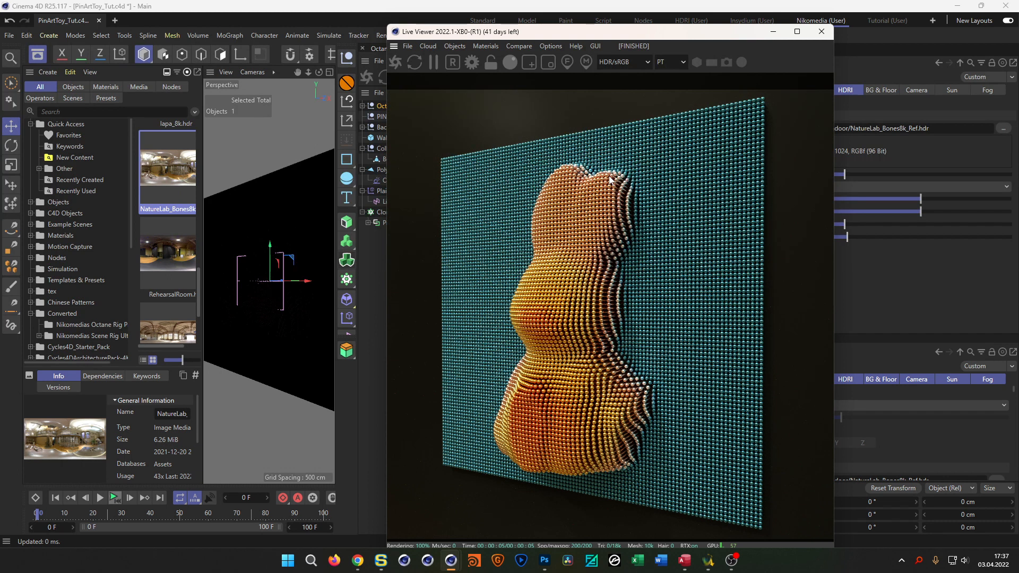
drag(625, 38, 373, 29)
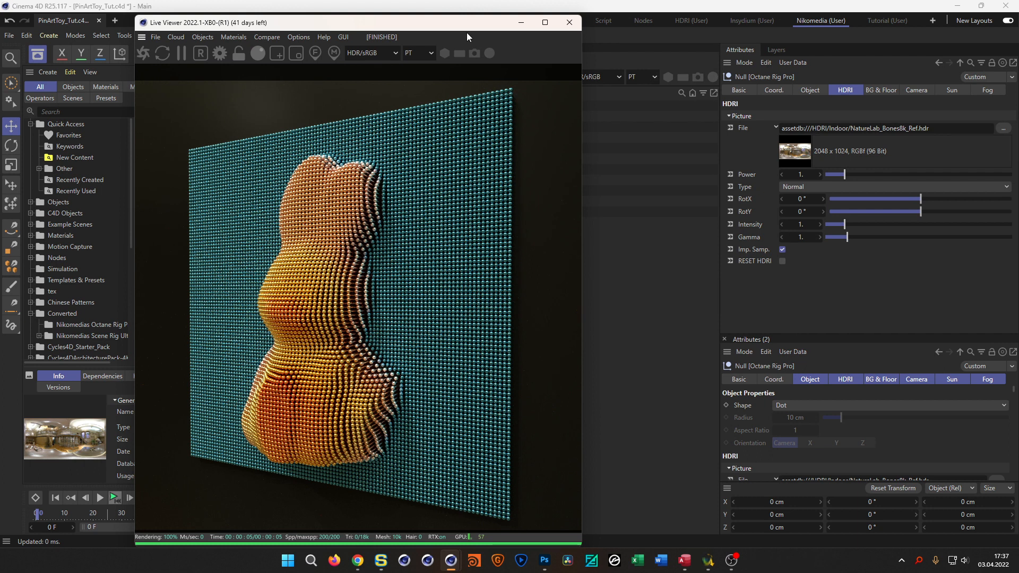
mouse_move(469, 27)
mouse_down()
mouse_move(412, 47)
mouse_move(457, 140)
mouse_move(465, 38)
mouse_up()
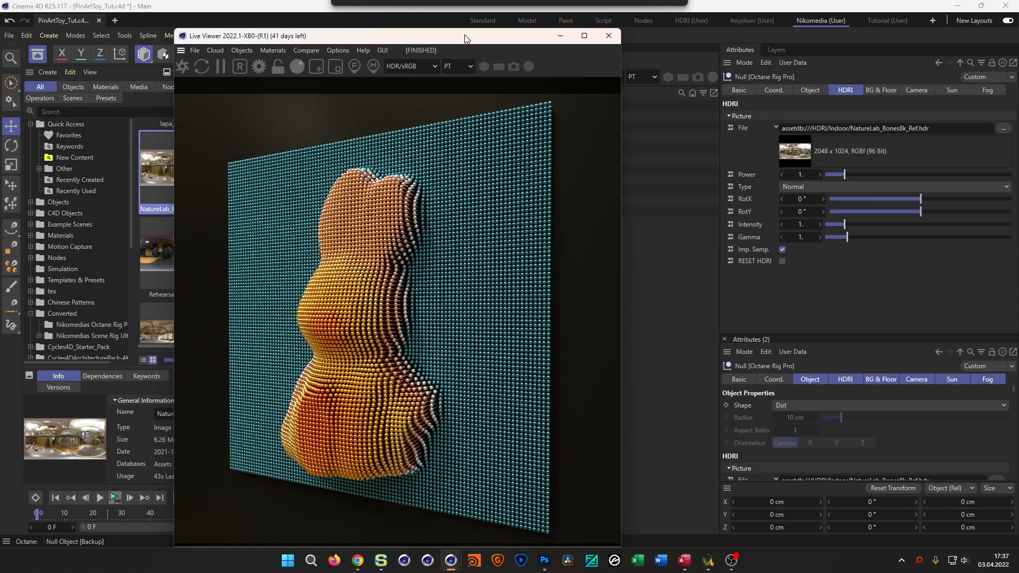
- Activate the Octane Rig Pro's sun and set its Rotate H to 106°
click(952, 90)
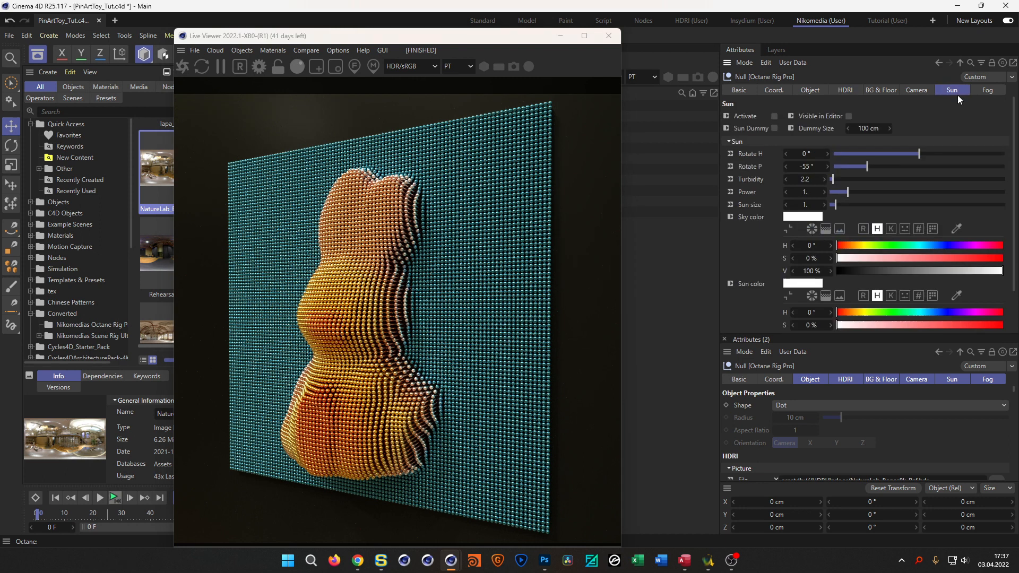
click(775, 117)
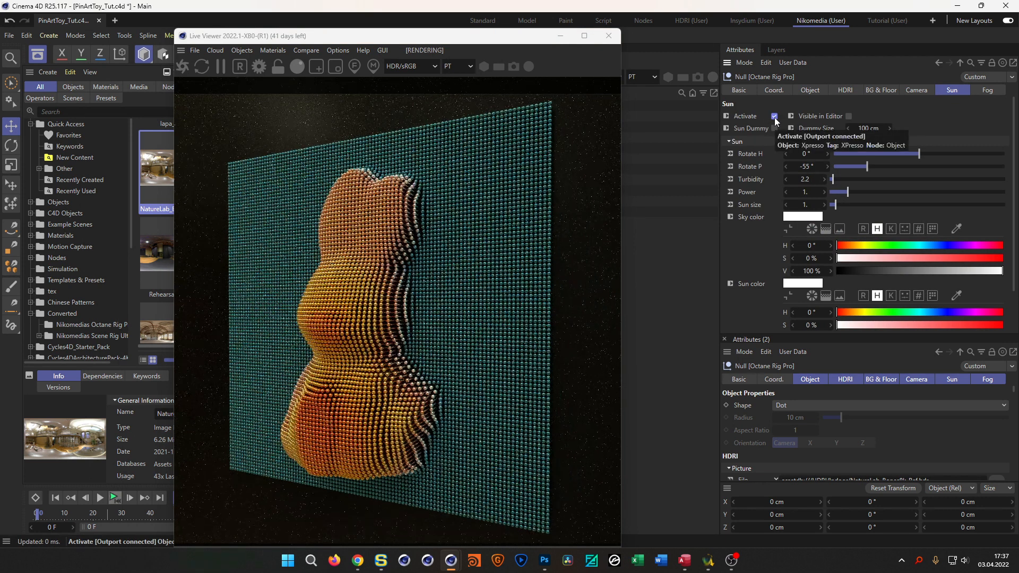
drag(920, 159, 982, 163)
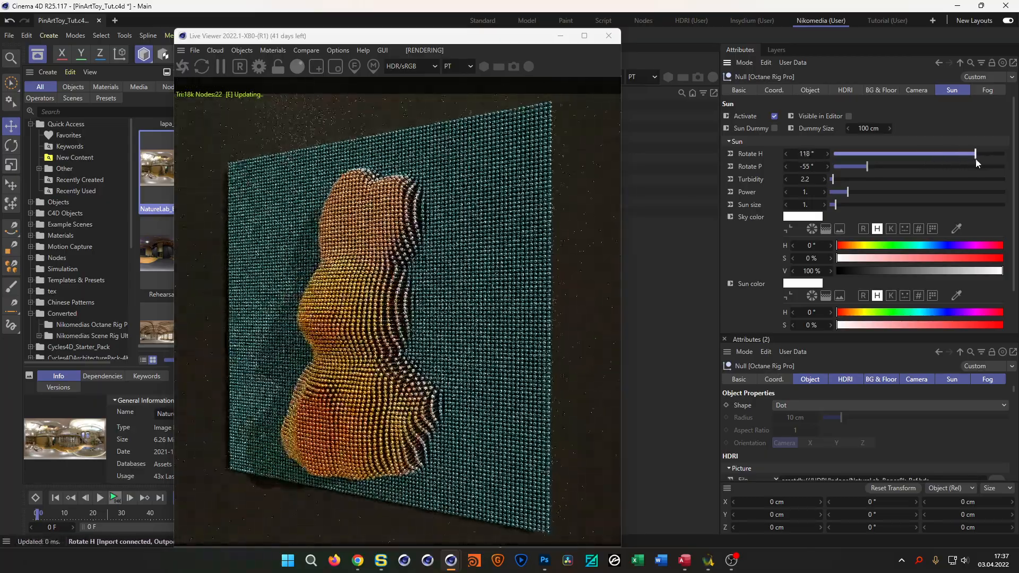
drag(977, 163, 971, 163)
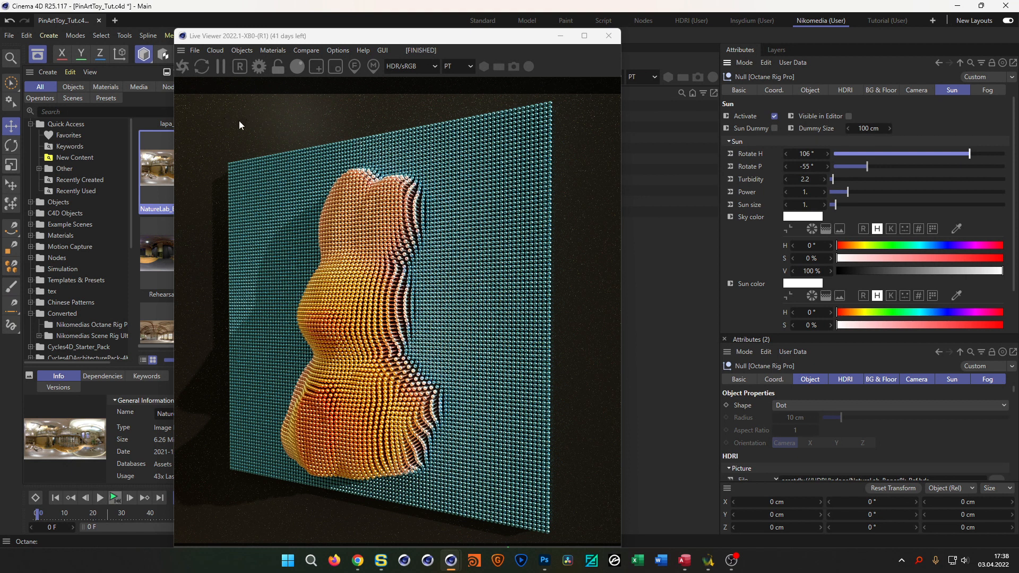
- Switch to the Tutorial (User) layout and show the Material Manager
drag(401, 37, 756, 80)
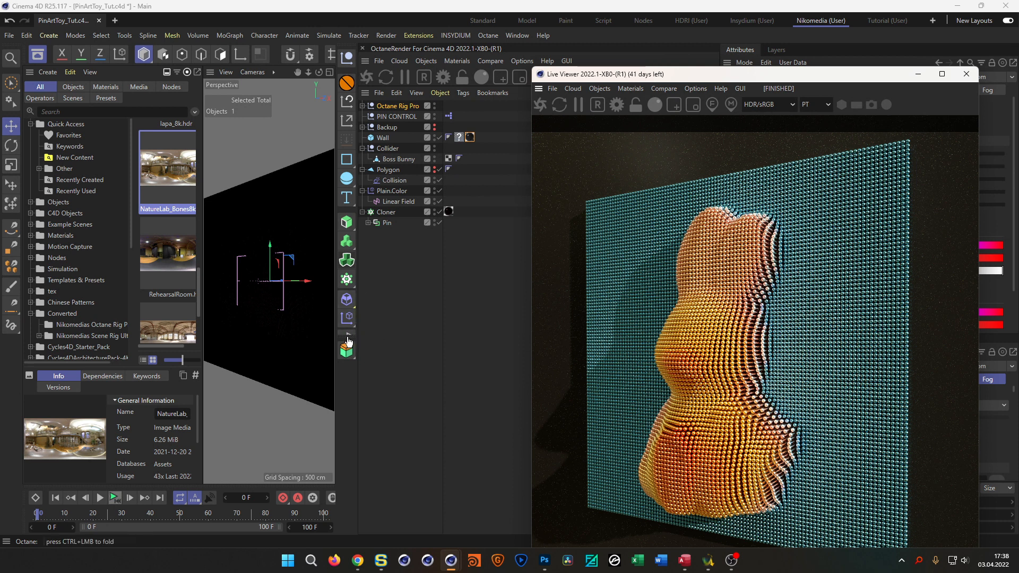
drag(816, 73, 478, 90)
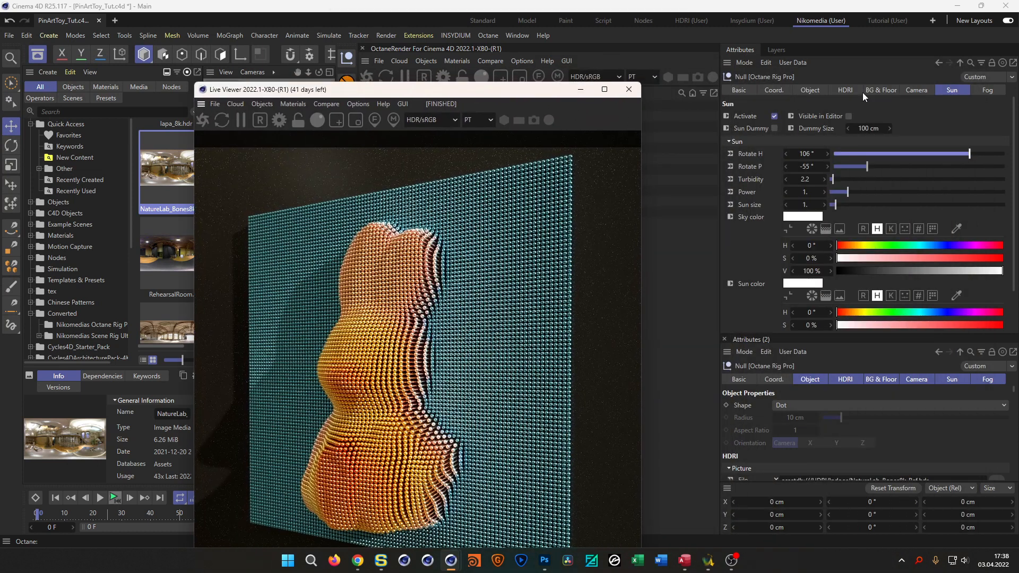
click(887, 21)
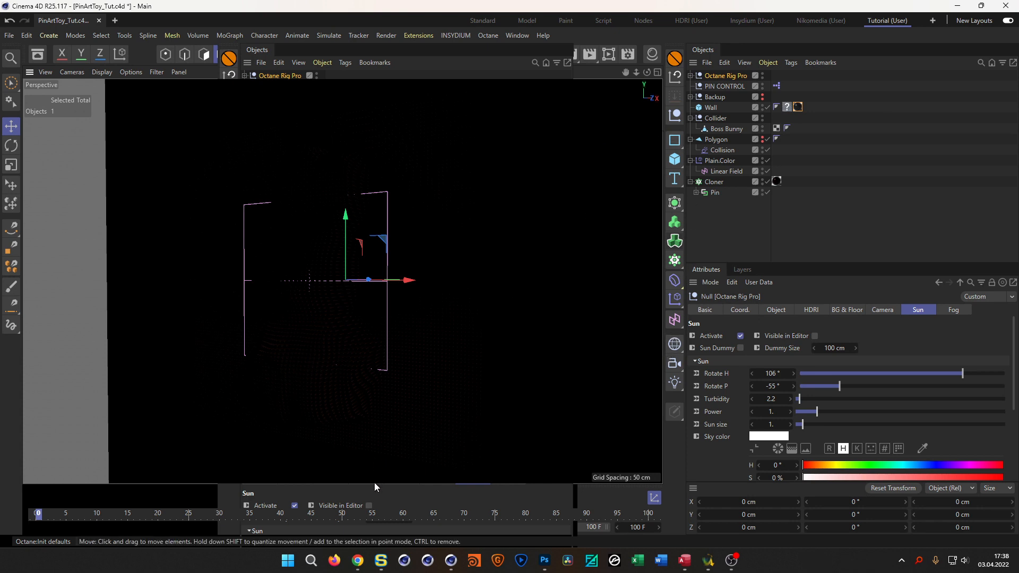
click(830, 23)
click(876, 23)
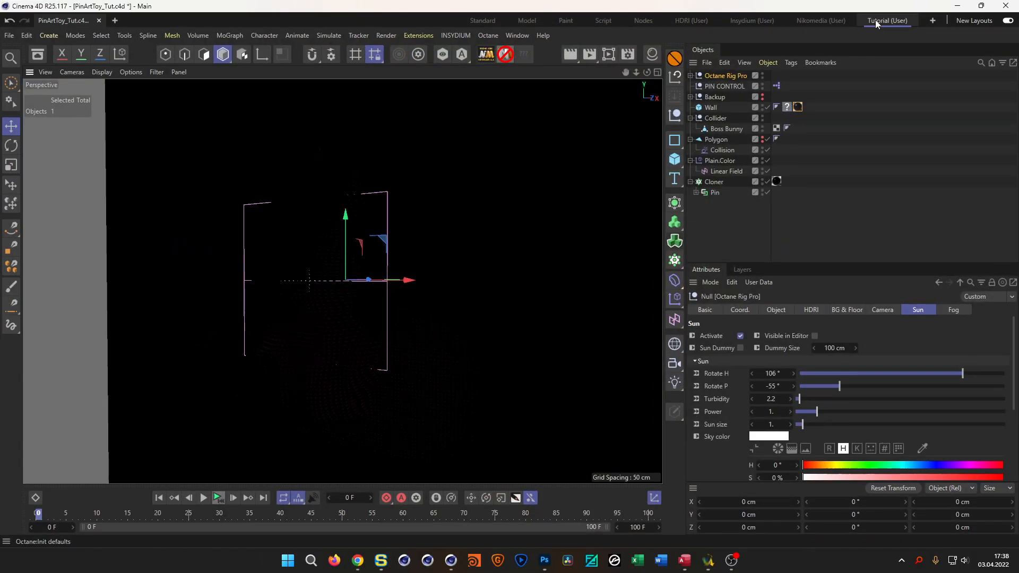
click(652, 53)
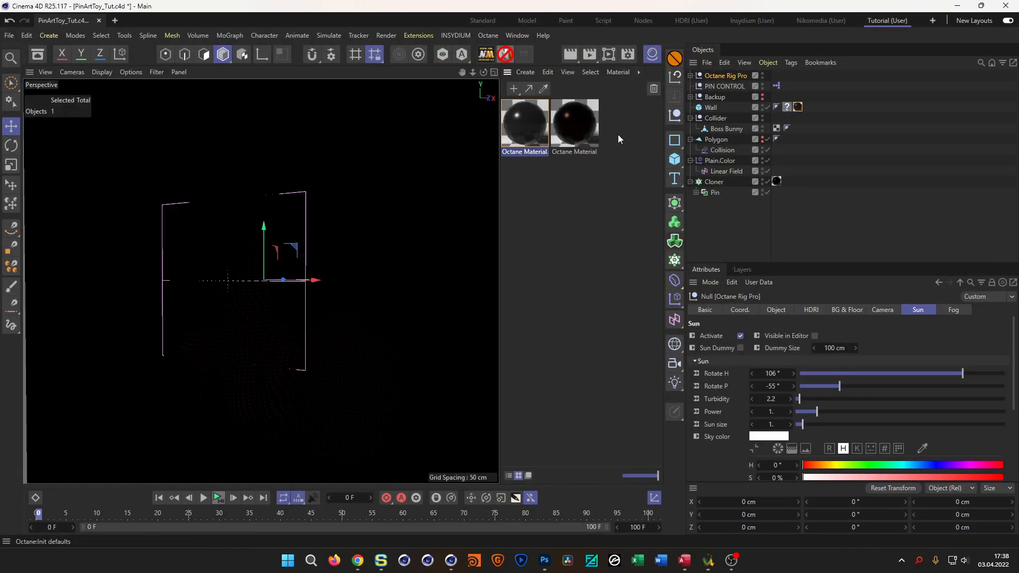
- Add a camera from the current view and give it an Octane camera tag
click(675, 364)
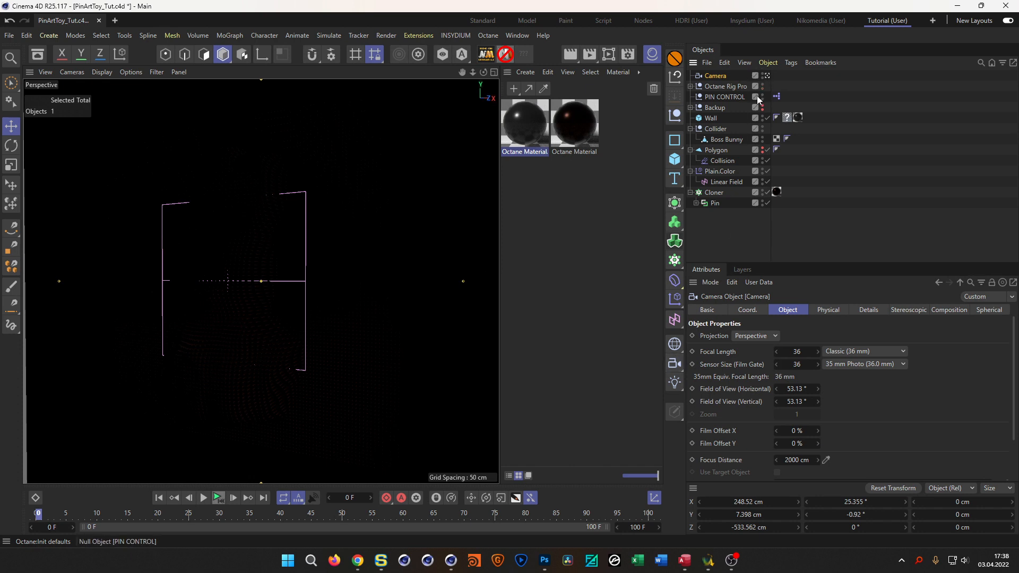
right_click(714, 78)
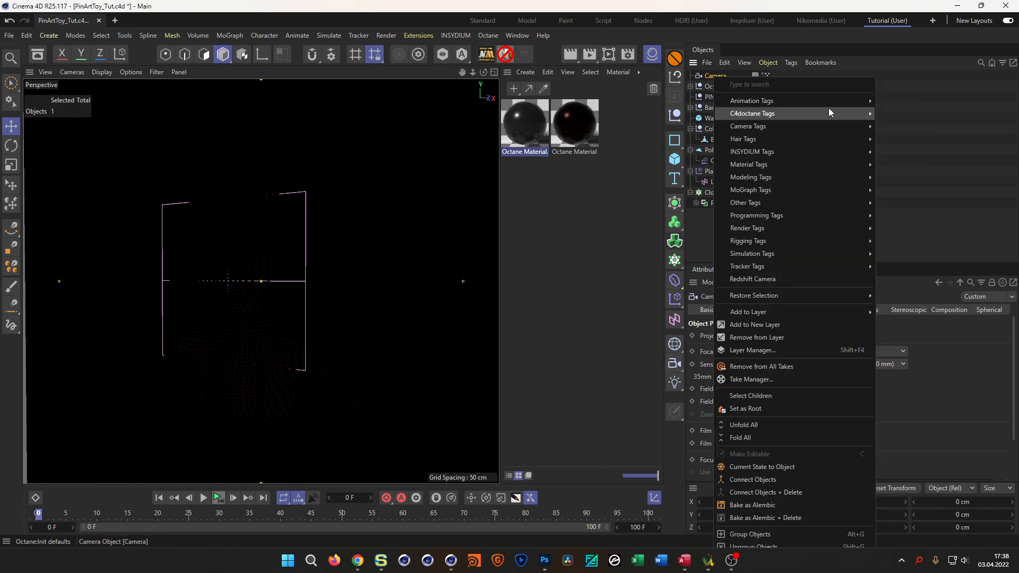
mouse_move(836, 113)
click(887, 165)
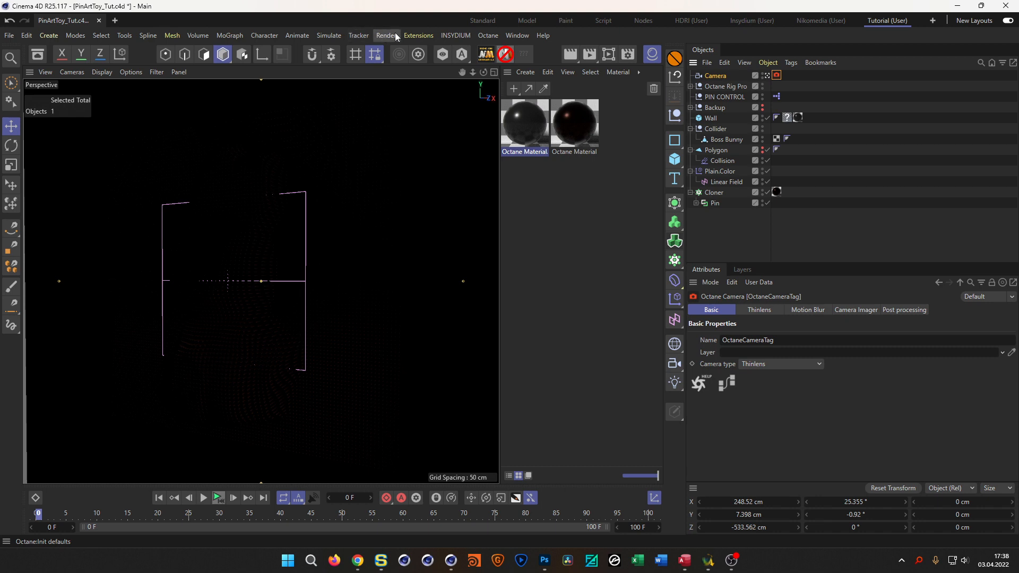
- Reopen the Octane Live Viewer, start rendering the scene, and enlarge and reposition the window to show the whole pin board
click(489, 35)
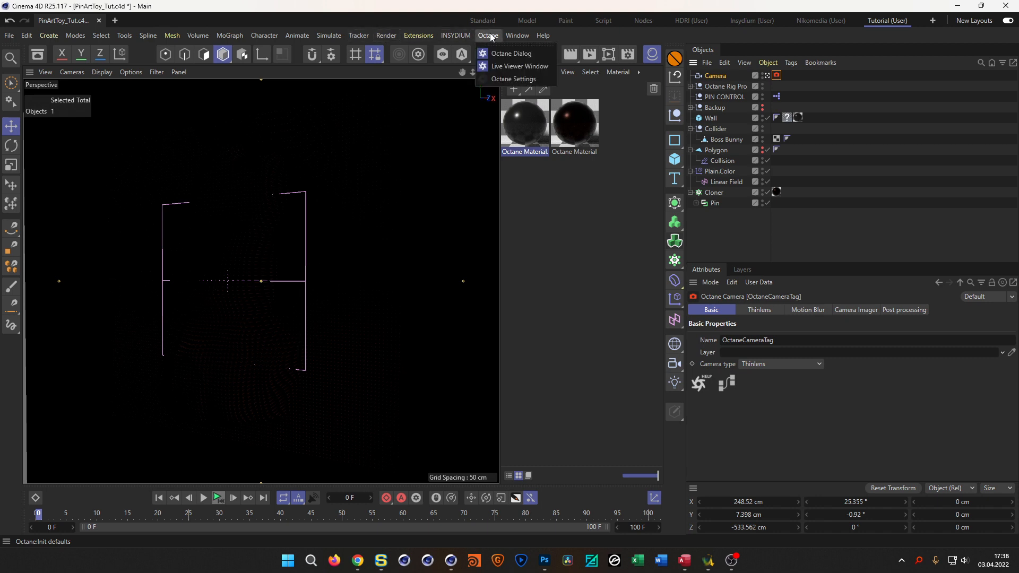
click(496, 66)
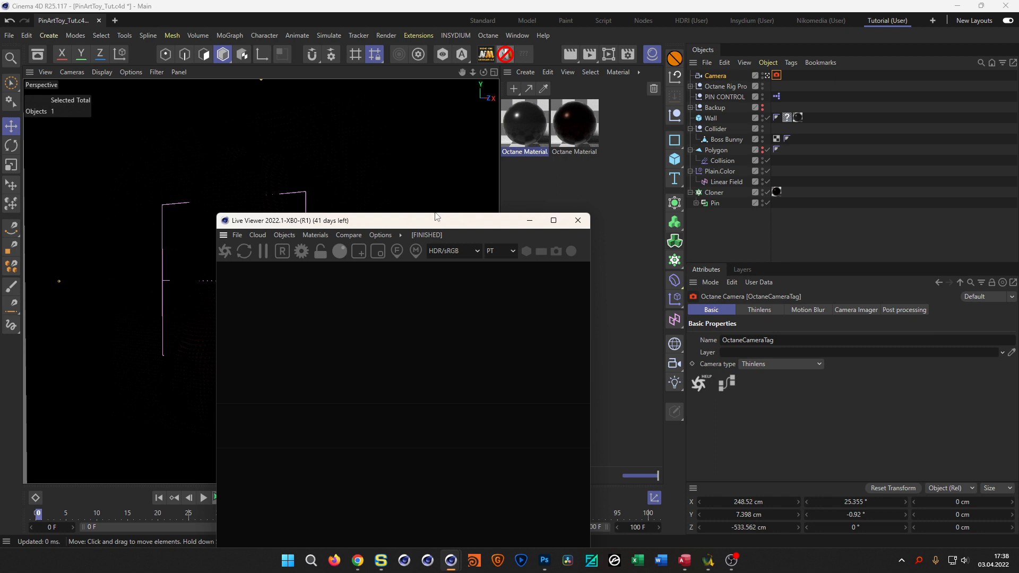
drag(433, 226, 457, 95)
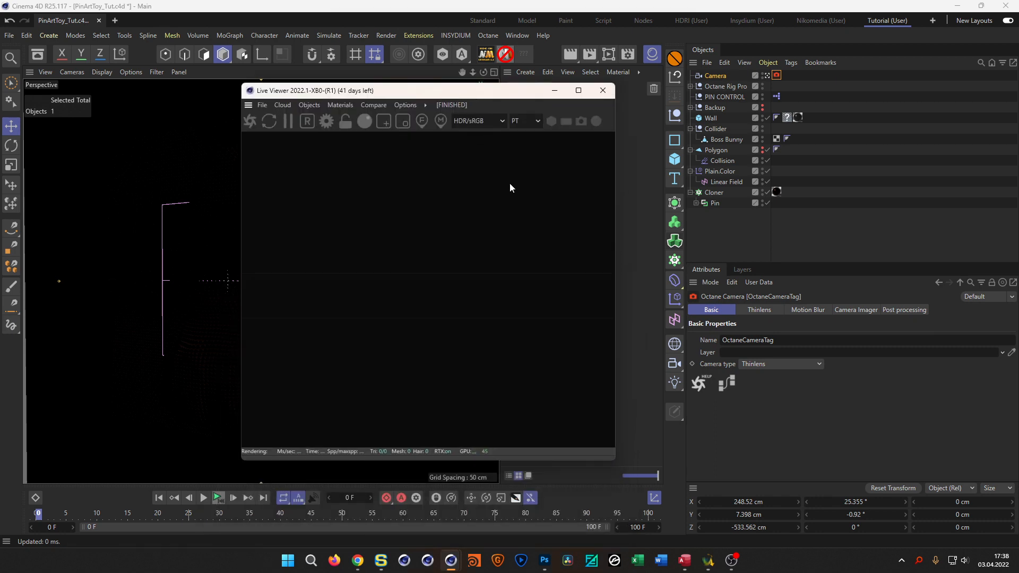
click(250, 122)
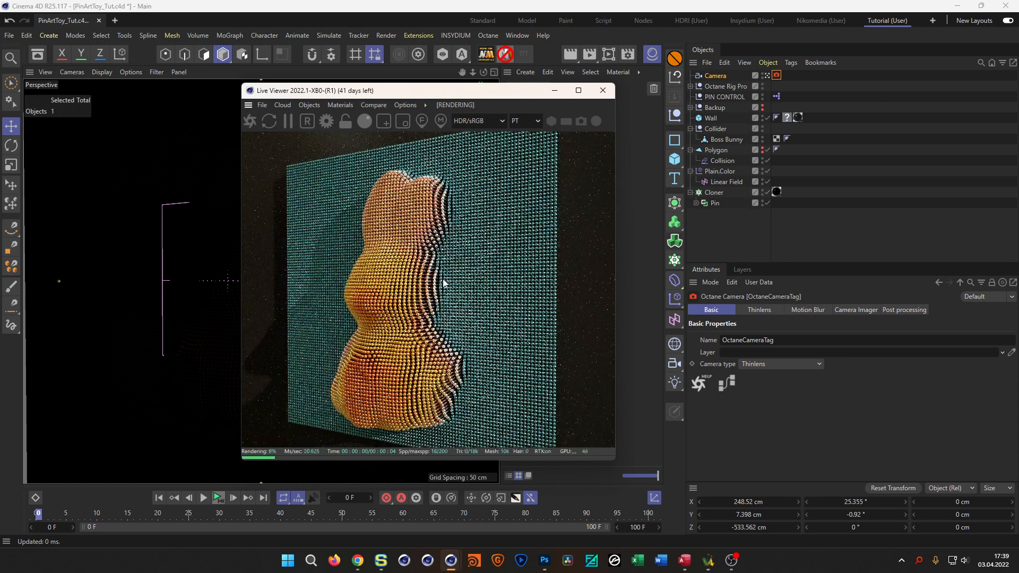
drag(615, 460, 607, 493)
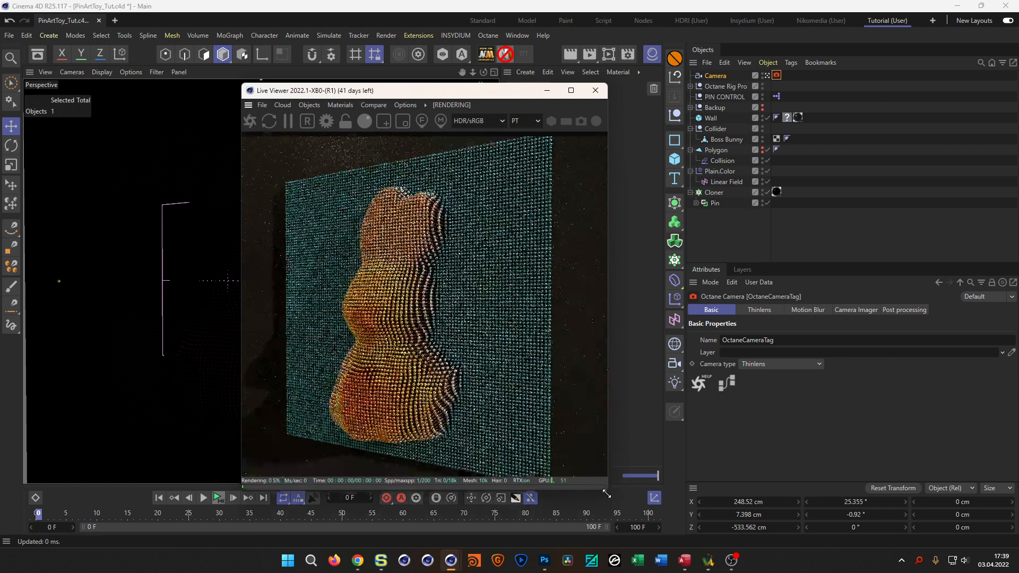
drag(459, 92, 437, 56)
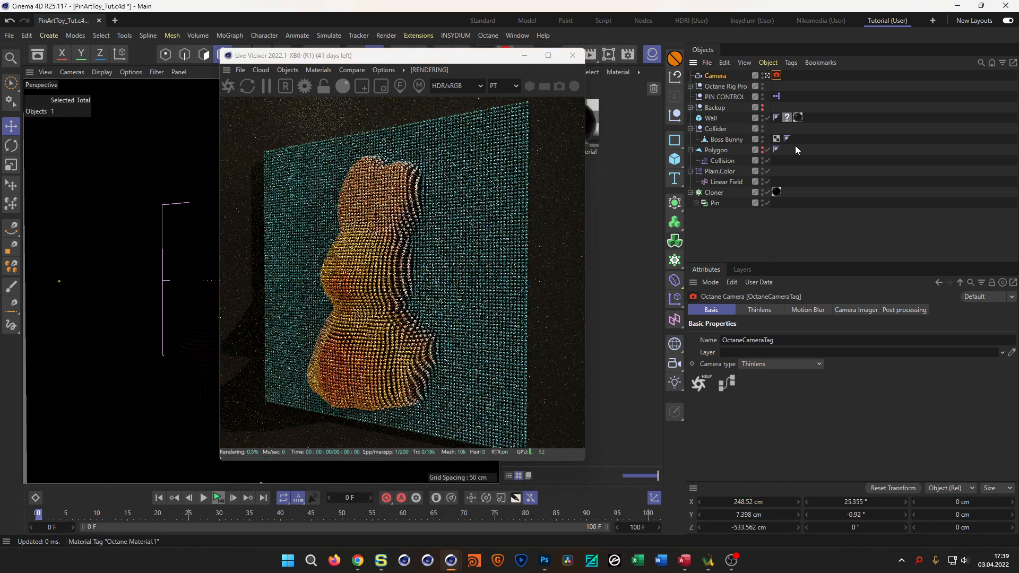
- Enable the Camera Imager on the Octane camera tag and set Hot pixel removal to 0
click(895, 310)
click(857, 310)
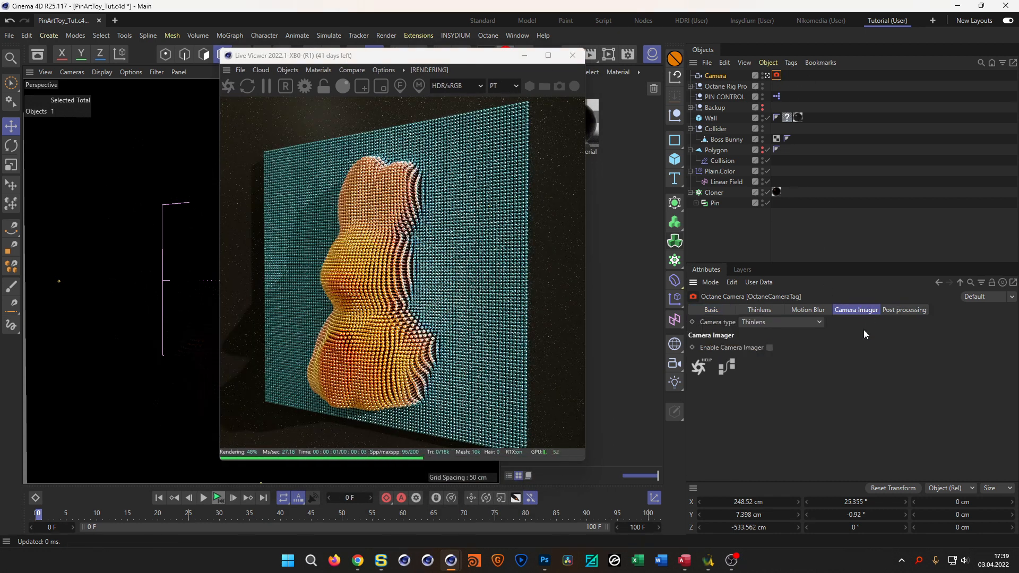
click(769, 347)
drag(860, 264, 867, 125)
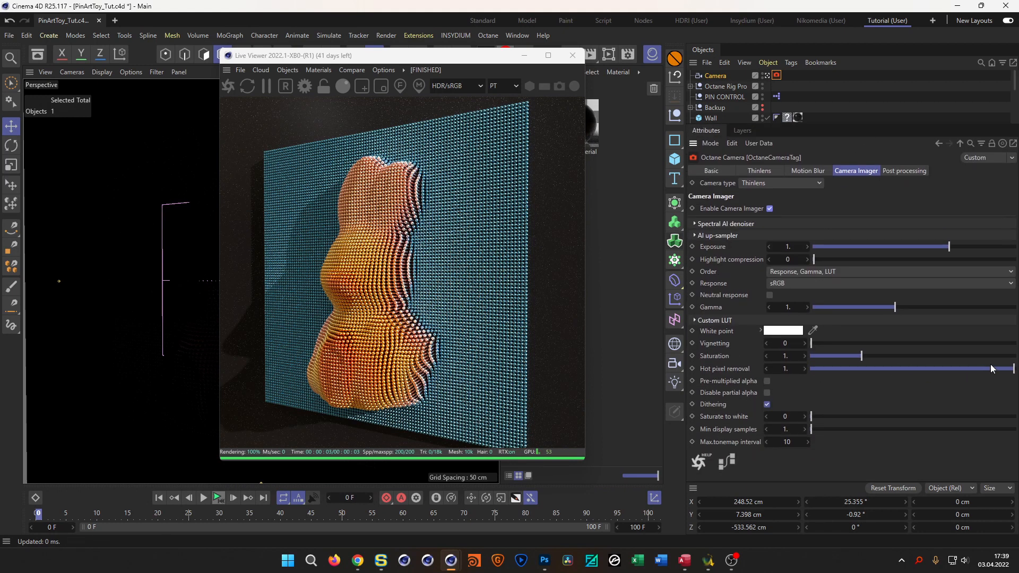
drag(1012, 371, 811, 370)
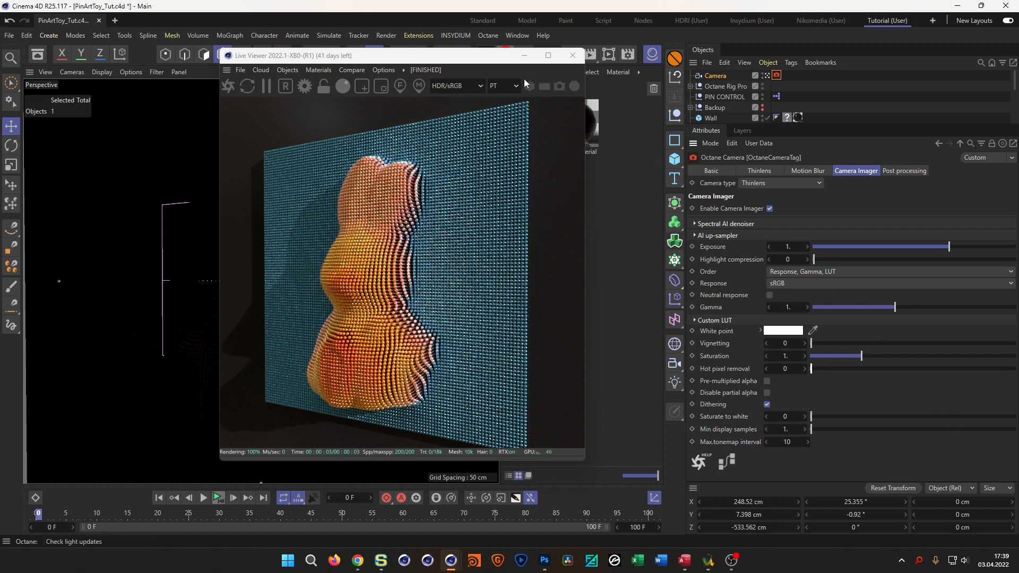
- Hide the Material Manager and rearrange the Live Viewer and the object list so the viewport and full hierarchy are accessible
drag(467, 57, 766, 81)
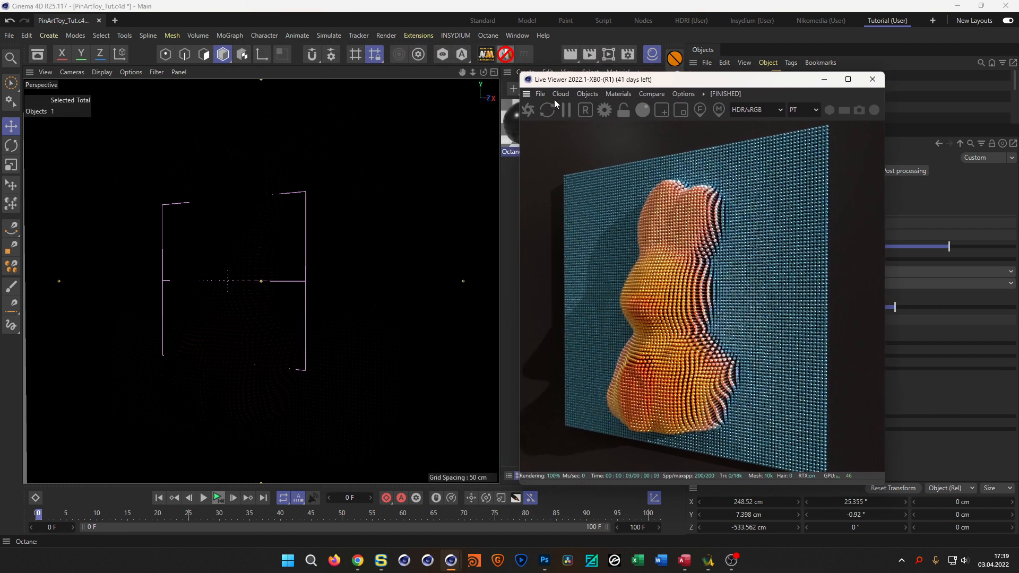
click(426, 14)
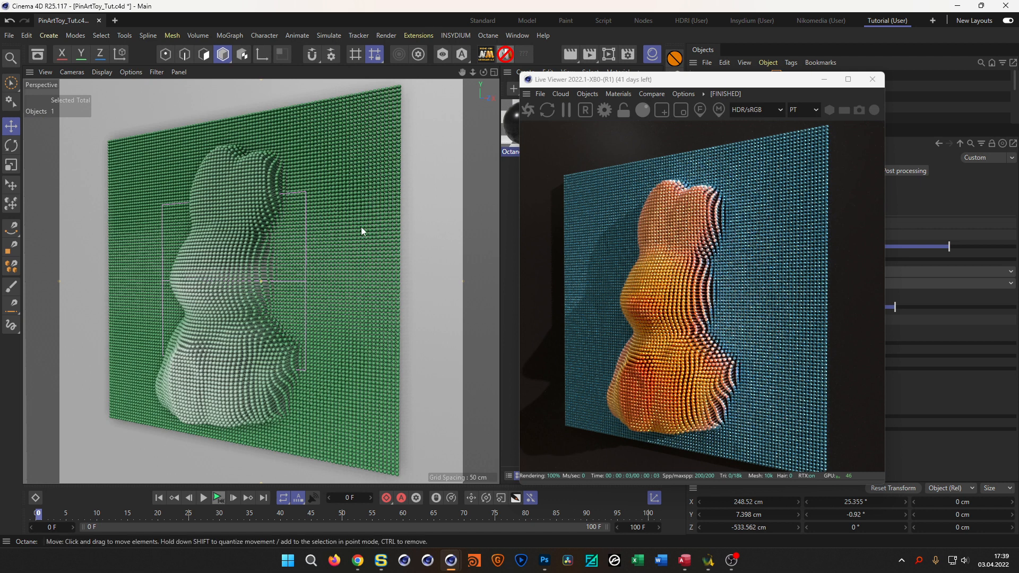
drag(673, 82, 575, 94)
click(652, 57)
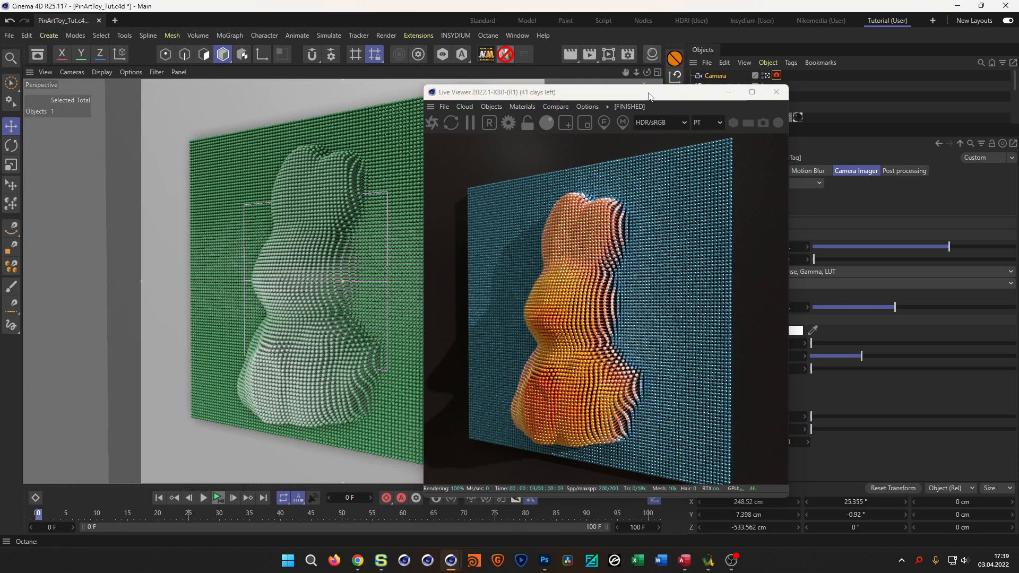
drag(667, 101, 509, 91)
drag(871, 124, 861, 248)
- Try rotating the Boss Bunny collider with the Live Viewer beside the viewport, and undo the rotation
click(727, 140)
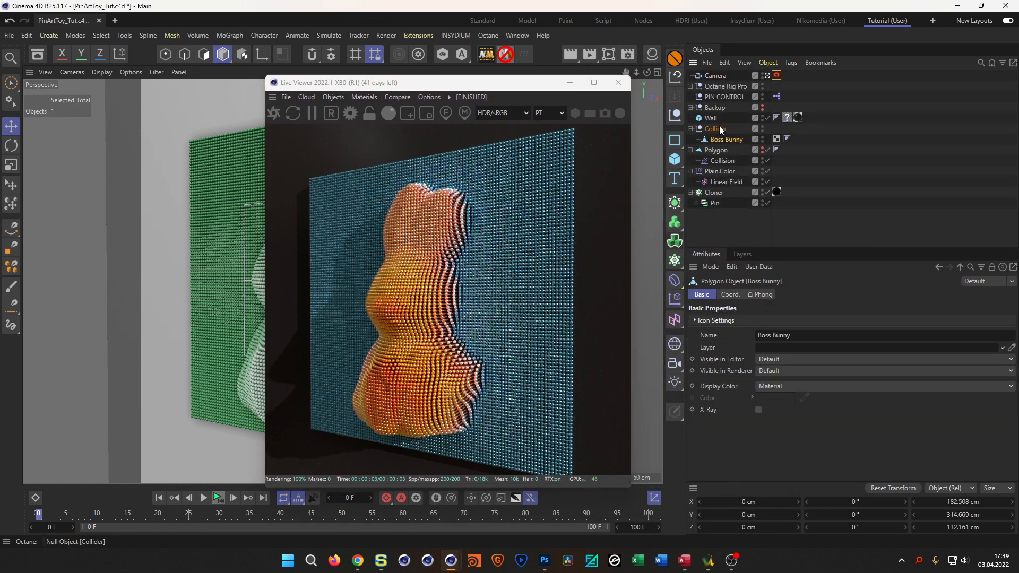
drag(517, 84, 823, 77)
key(r)
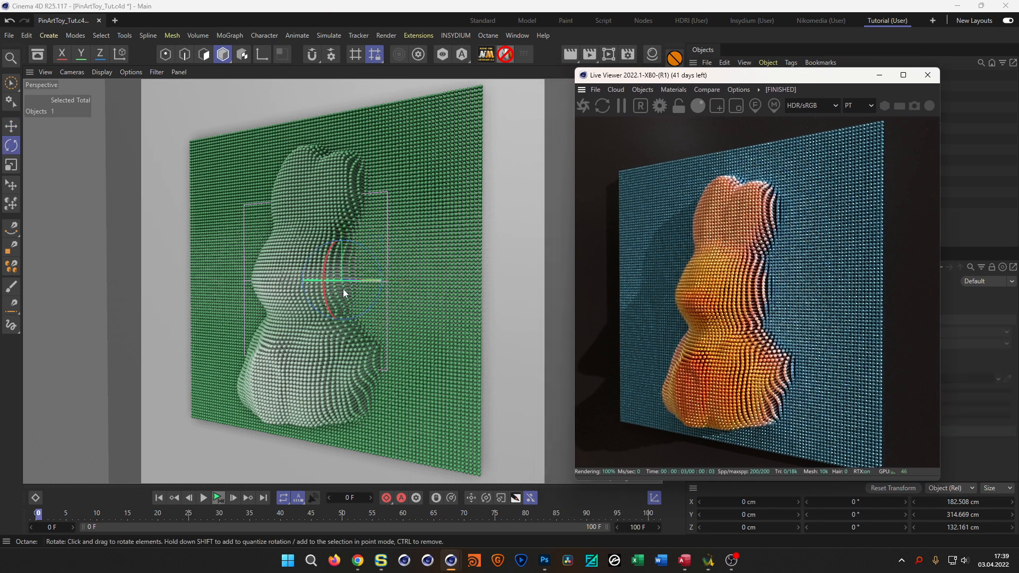
drag(334, 280, 294, 253)
key(ctrl+z)
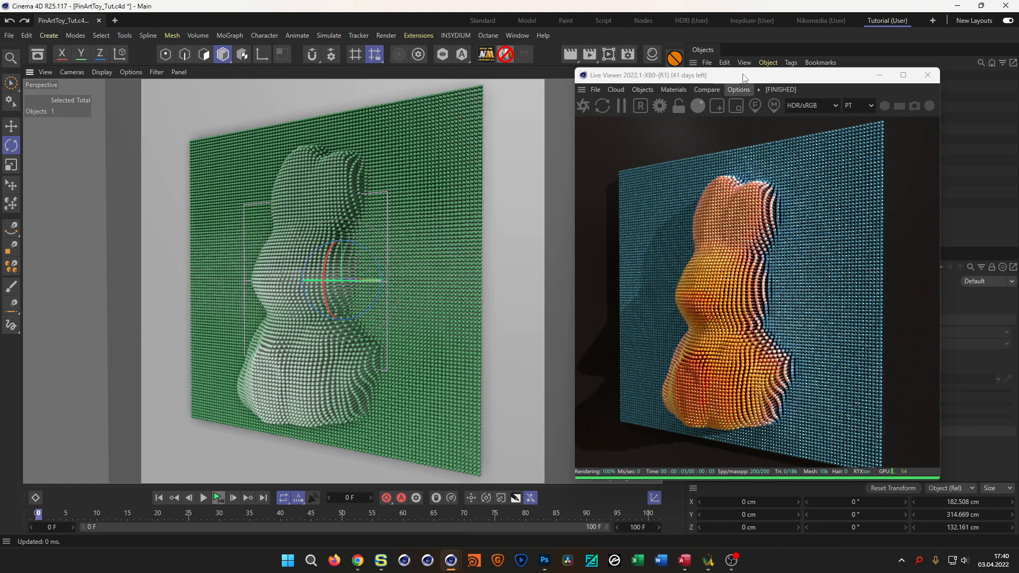
- Close the Live Viewer, leave the scene camera's view, and disable the Cloner to show a single pin up close
drag(743, 78, 738, 101)
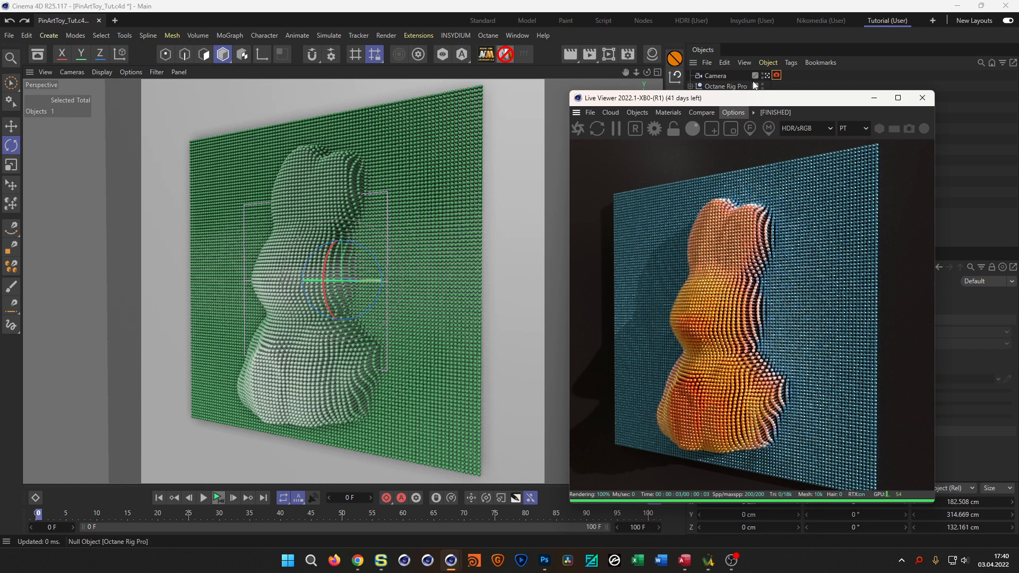
click(923, 97)
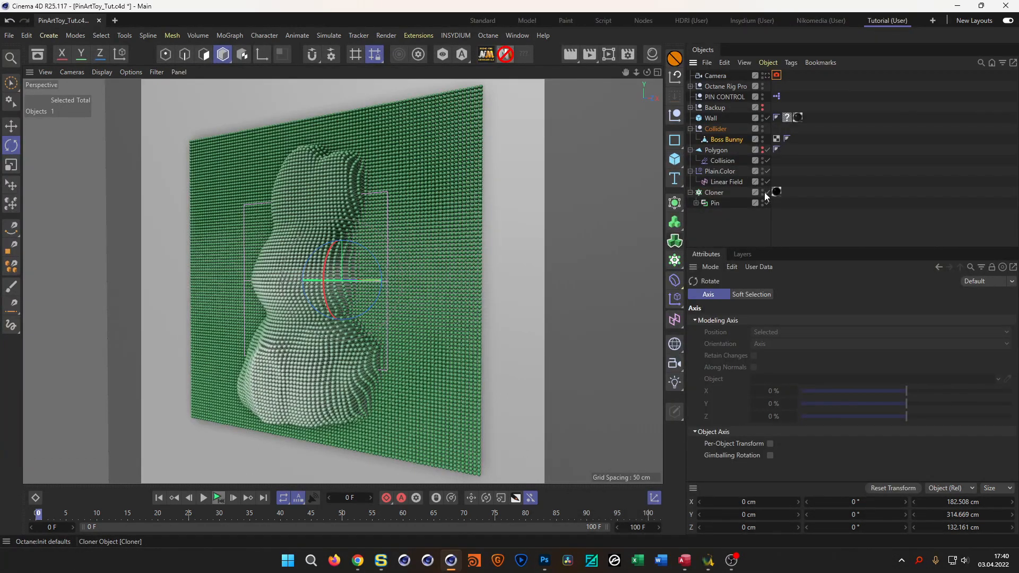
click(768, 193)
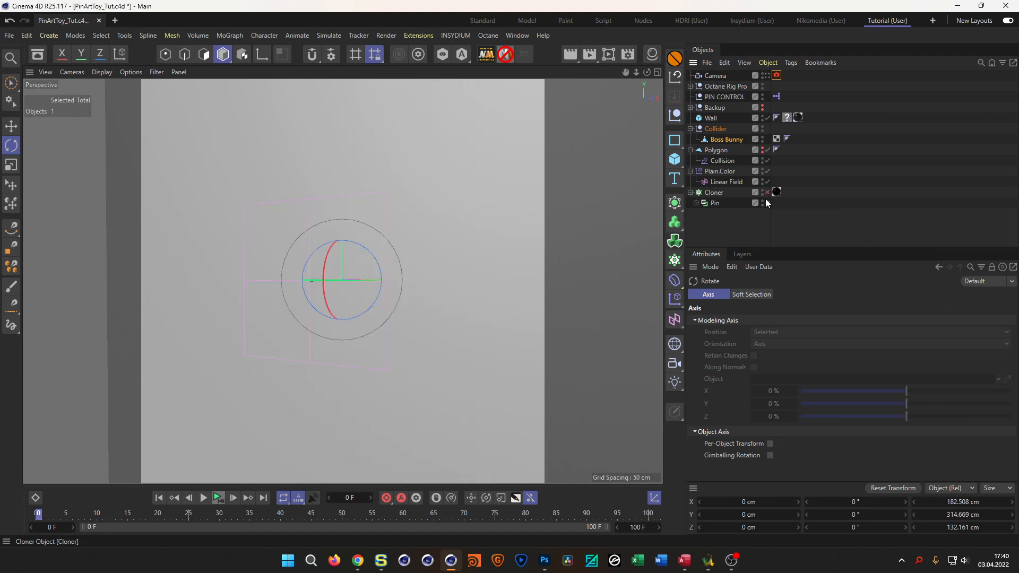
alt+right_drag(311, 278, 431, 227)
alt+middle_drag(377, 322, 339, 278)
alt+drag(339, 278, 355, 250)
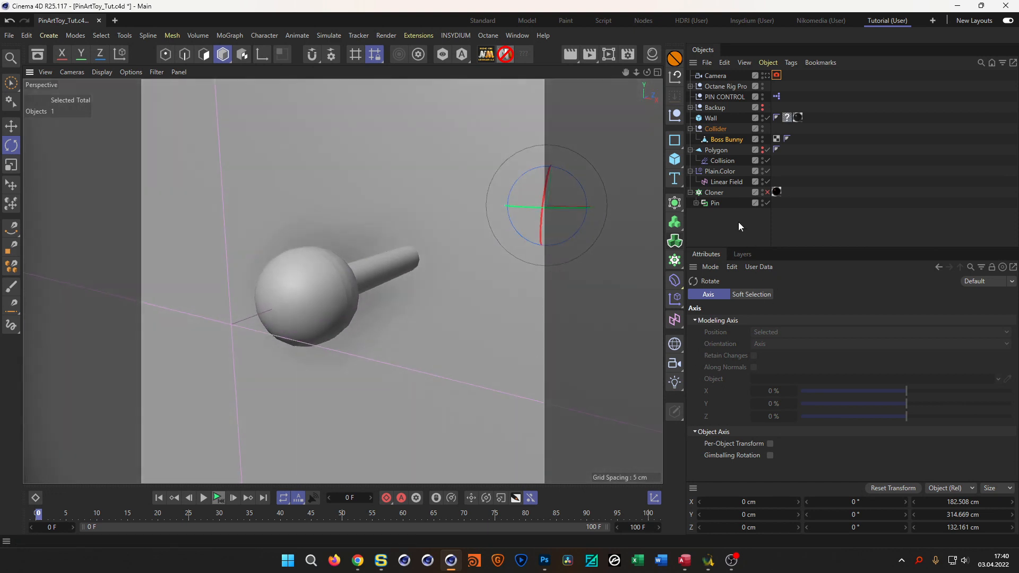
- Flatten the pin head by setting its Bevel to 0.2 in the PIN CONTROL settings
click(717, 98)
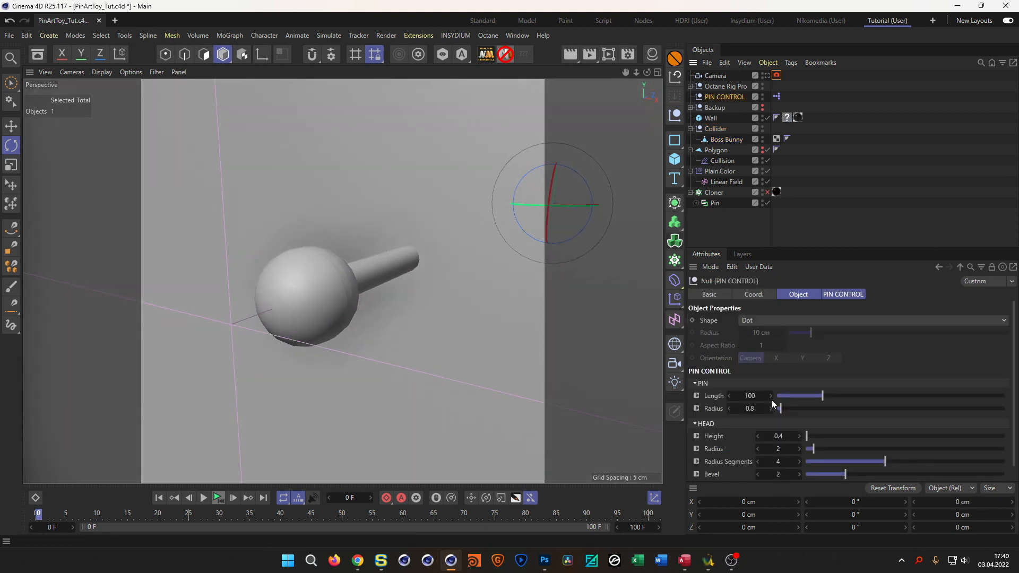
drag(835, 247, 835, 188)
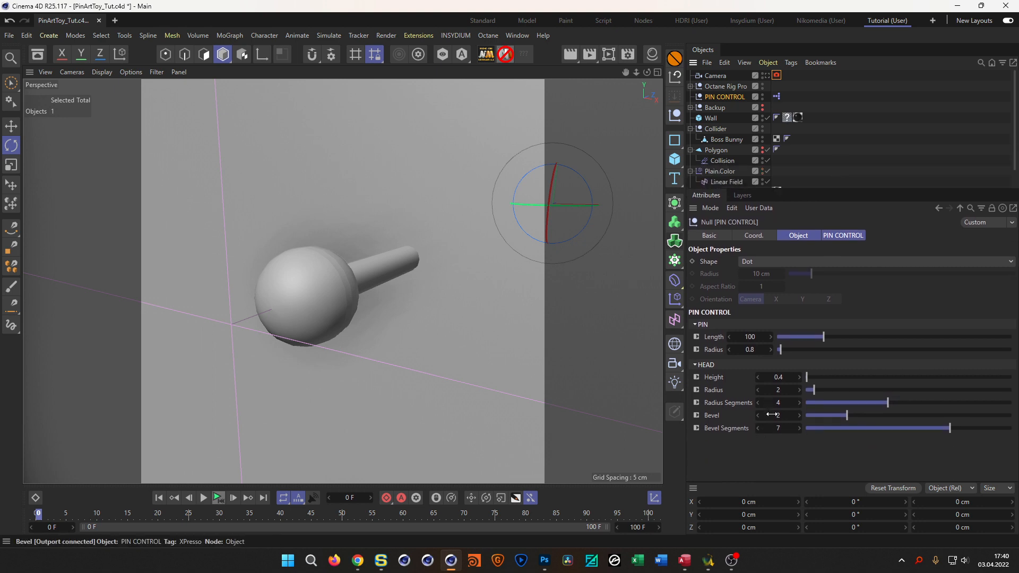
click(778, 416)
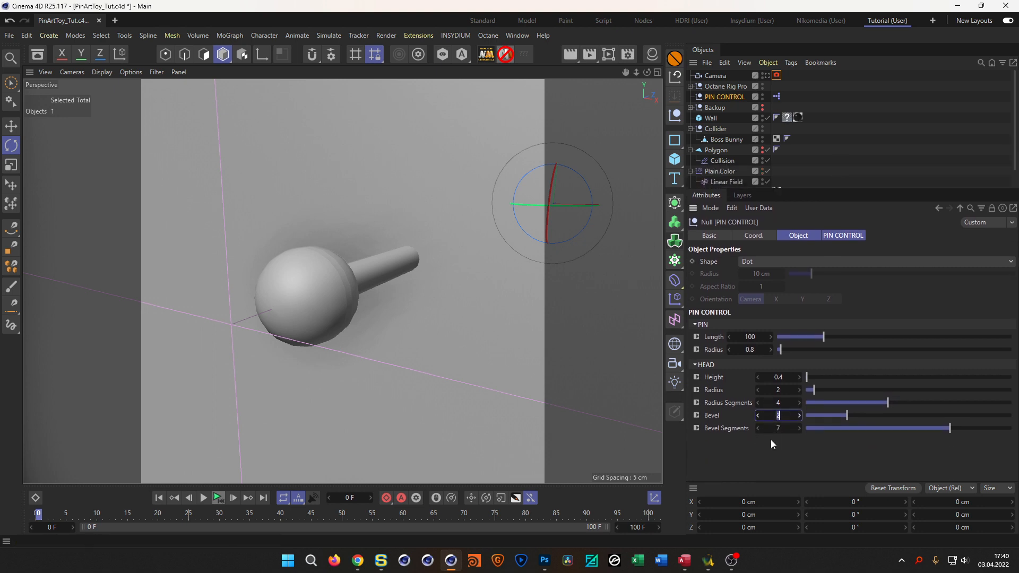
text(0.5)
key(Return)
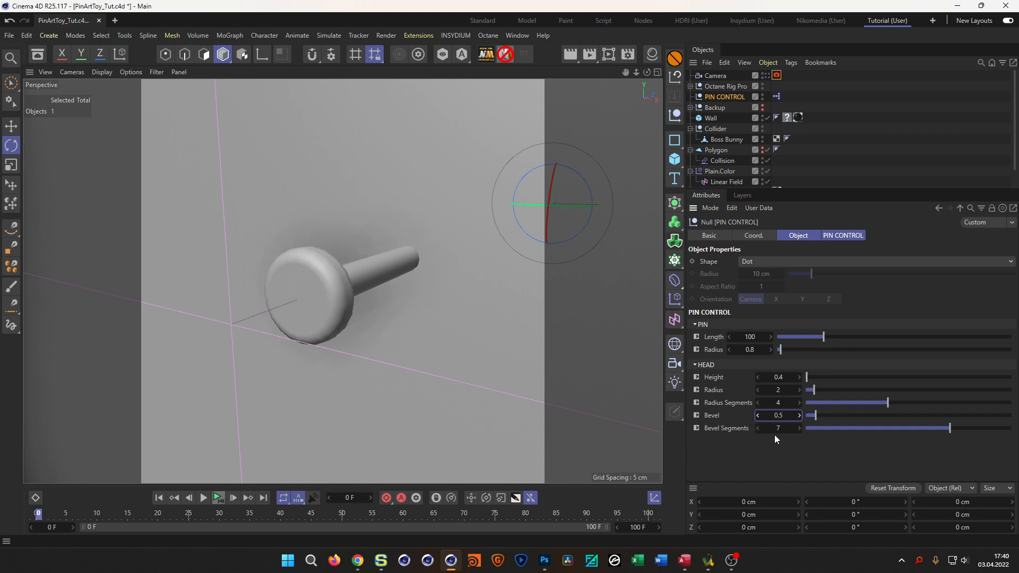
click(791, 417)
text(0.2)
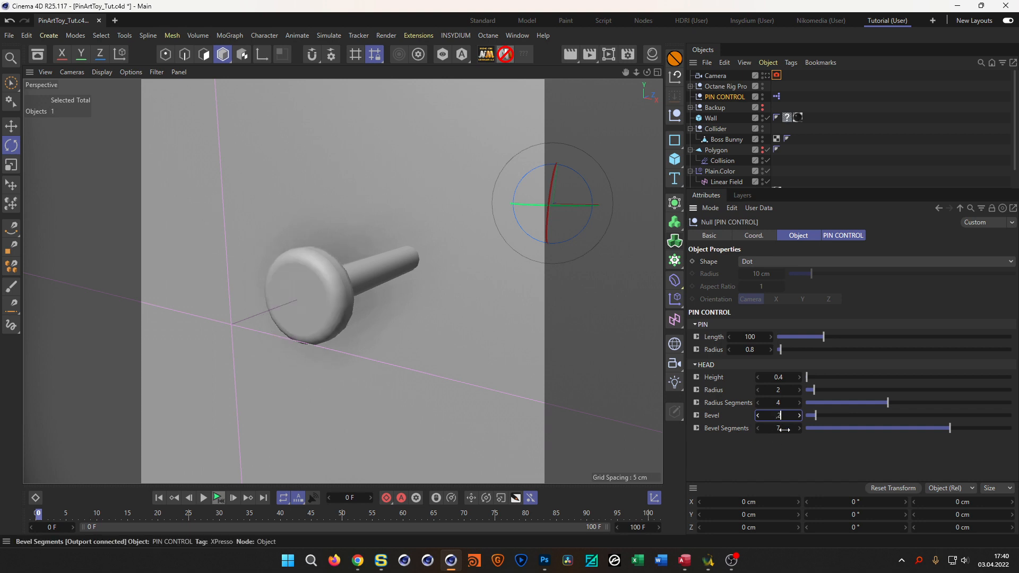
key(Return)
- Set the pin head's Bevel Segments to 4 in the PIN CONTROL settings
alt+right_drag(354, 283, 367, 278)
alt+drag(356, 282, 312, 264)
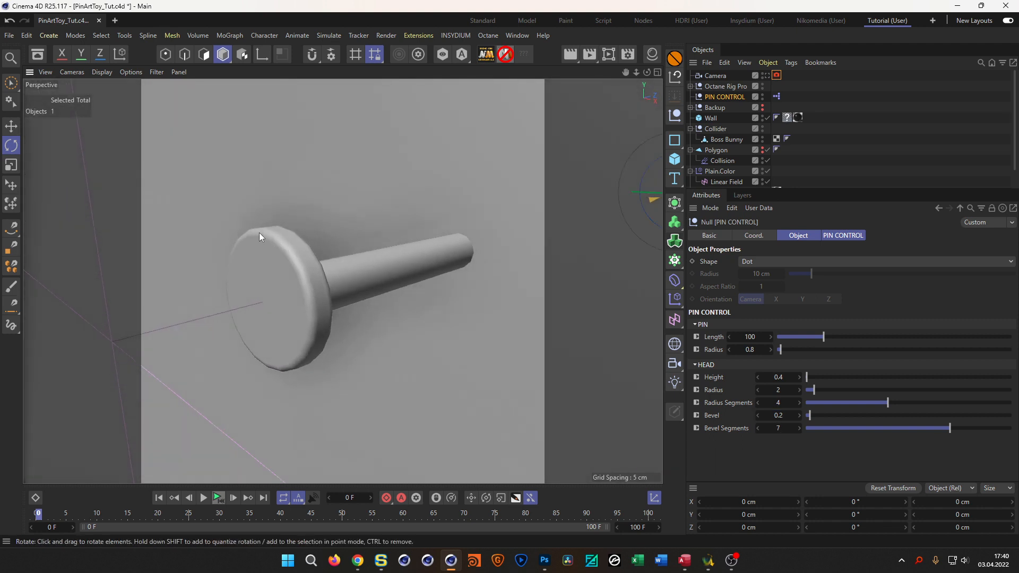
click(800, 428)
click(801, 428)
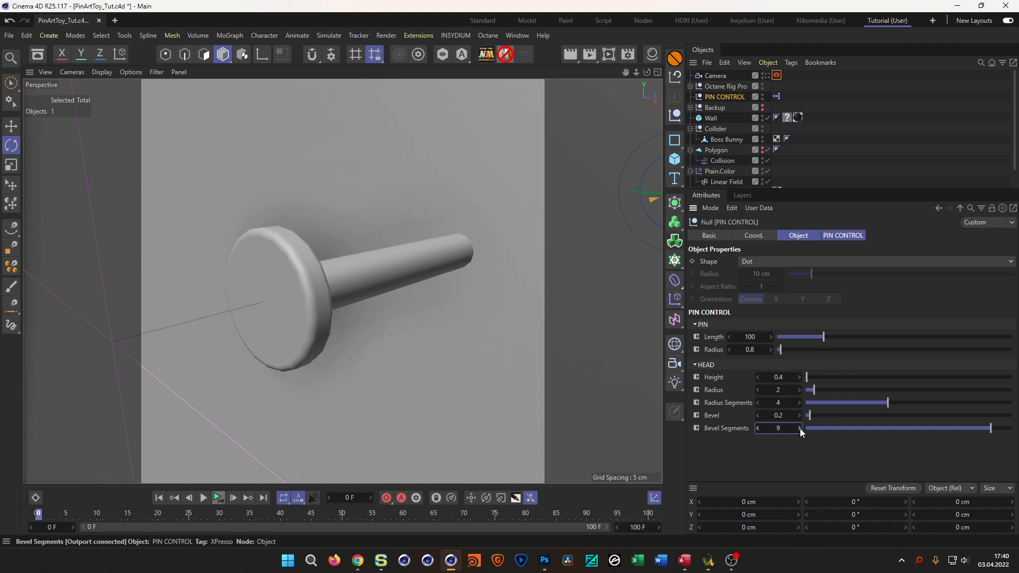
text(3)
key(Return)
double_click(785, 428)
text(4)
key(Return)
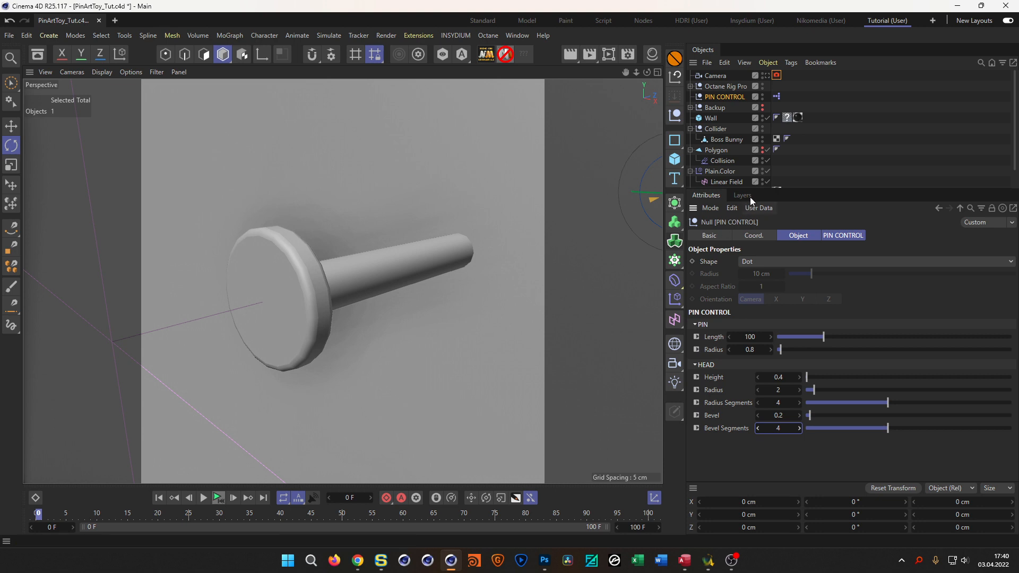
- Expand the Pin hierarchy and examine the cap and bevel settings of the pin head's Extrude.1 object
drag(789, 190, 781, 249)
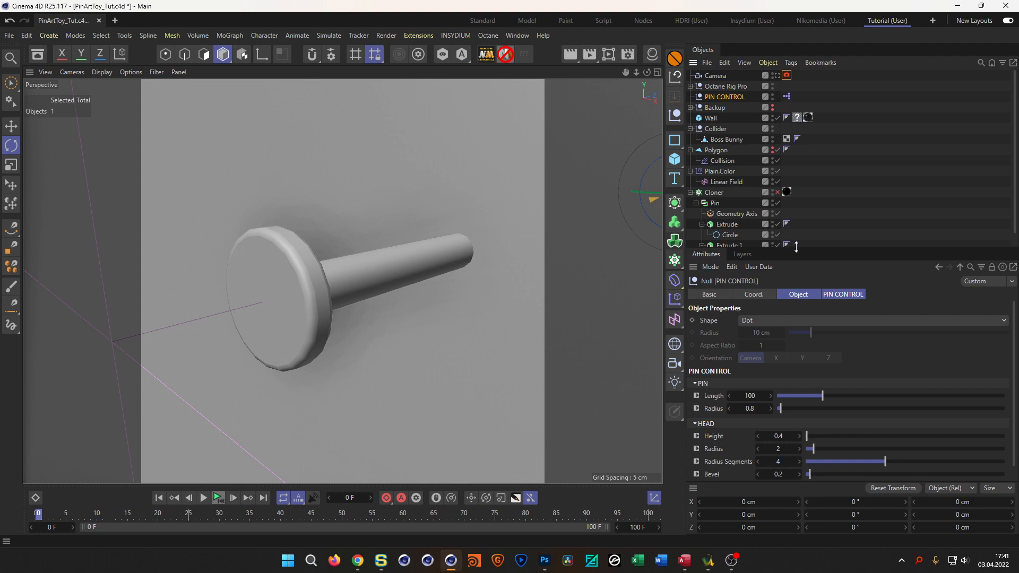
drag(797, 247, 796, 285)
click(735, 245)
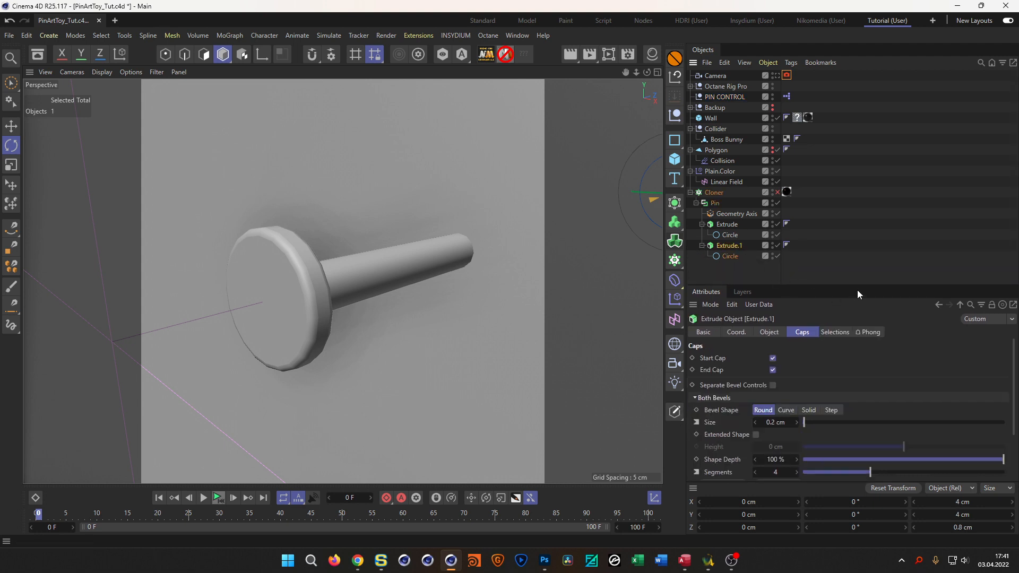
drag(858, 287, 866, 152)
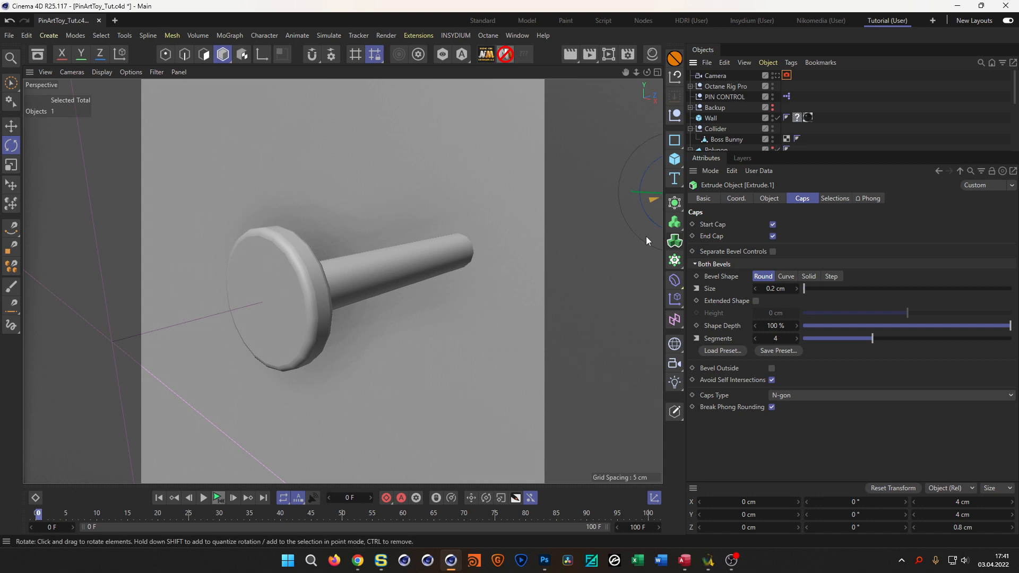
drag(820, 154, 807, 268)
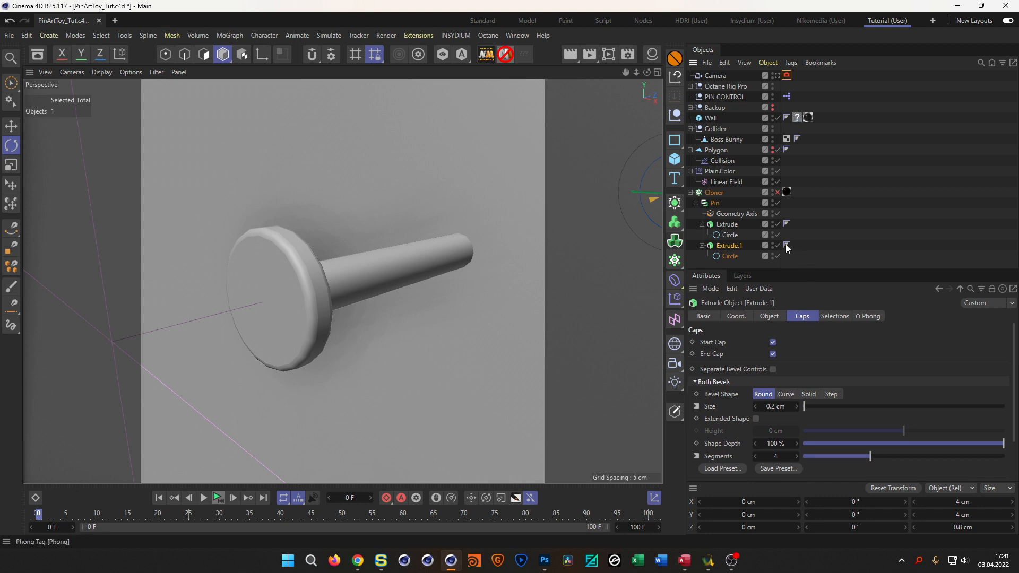
- Set the Phong Angle of the pin head's Extrude.1 to 40° and show the Phong settings on the object itself
click(787, 244)
click(774, 357)
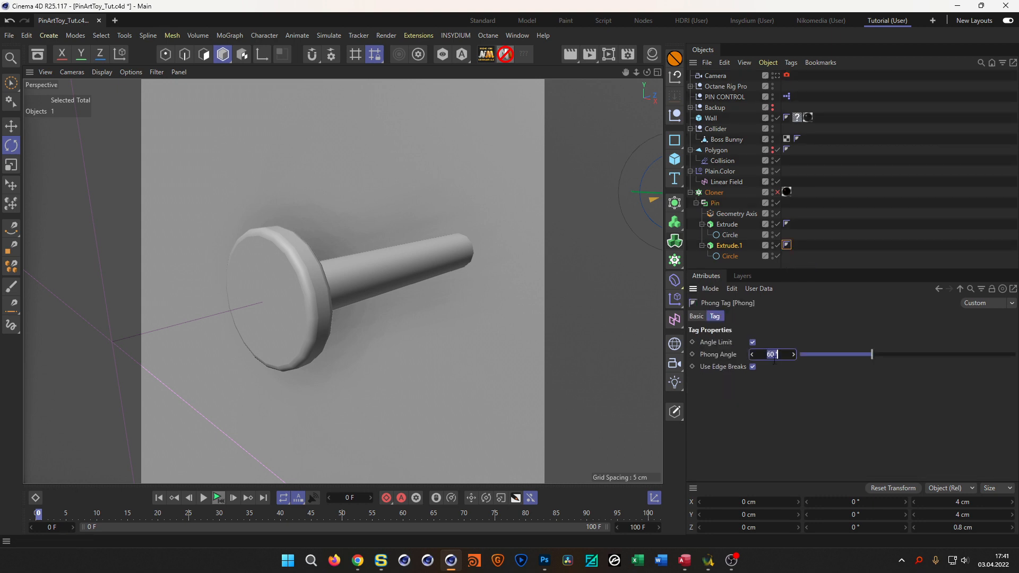
text(40)
key(Return)
click(753, 366)
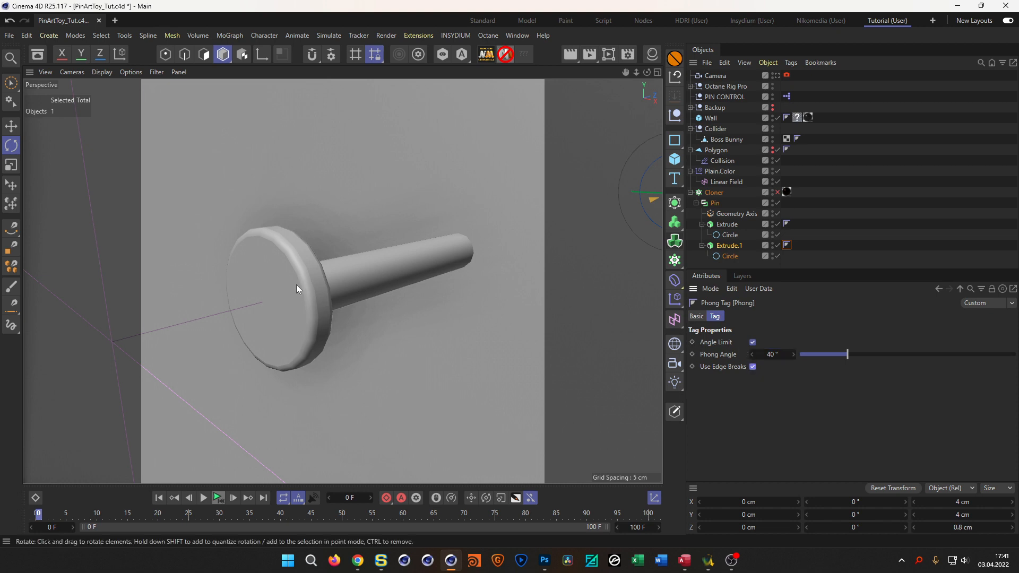
click(729, 246)
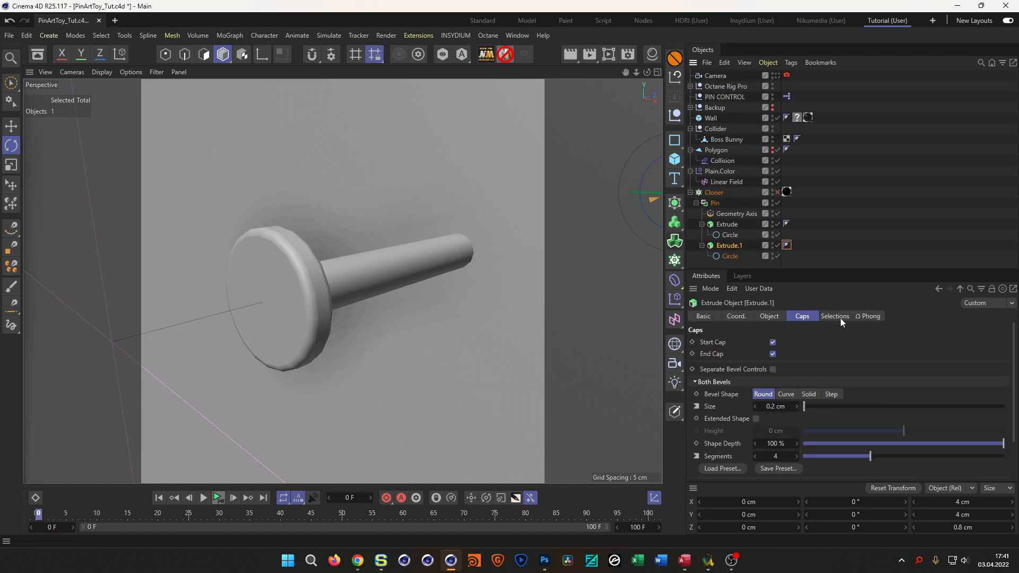
click(869, 317)
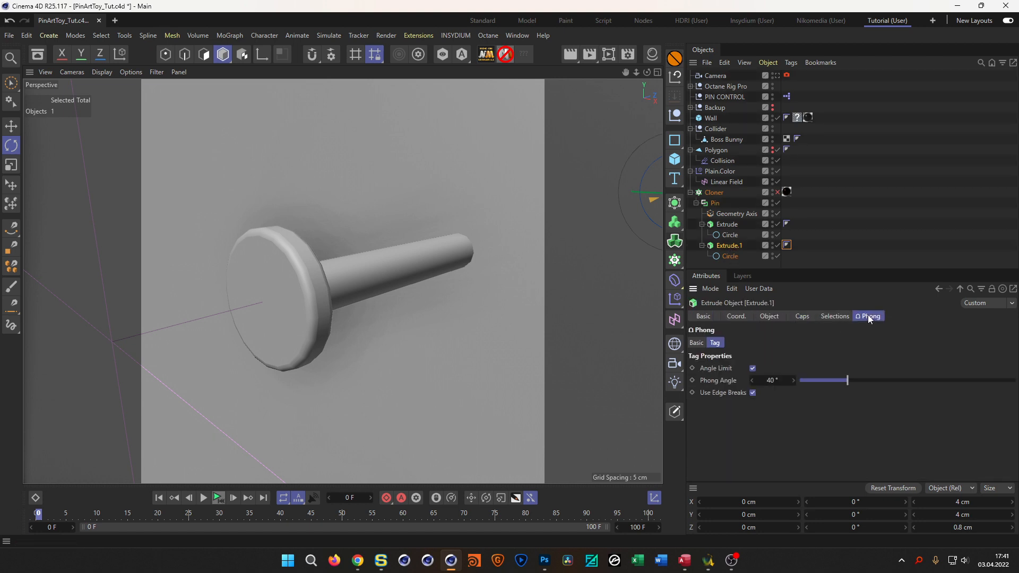
- Turn off Break Phong Rounding in the caps settings of the pin head's Extrude.1 object
click(842, 316)
click(797, 317)
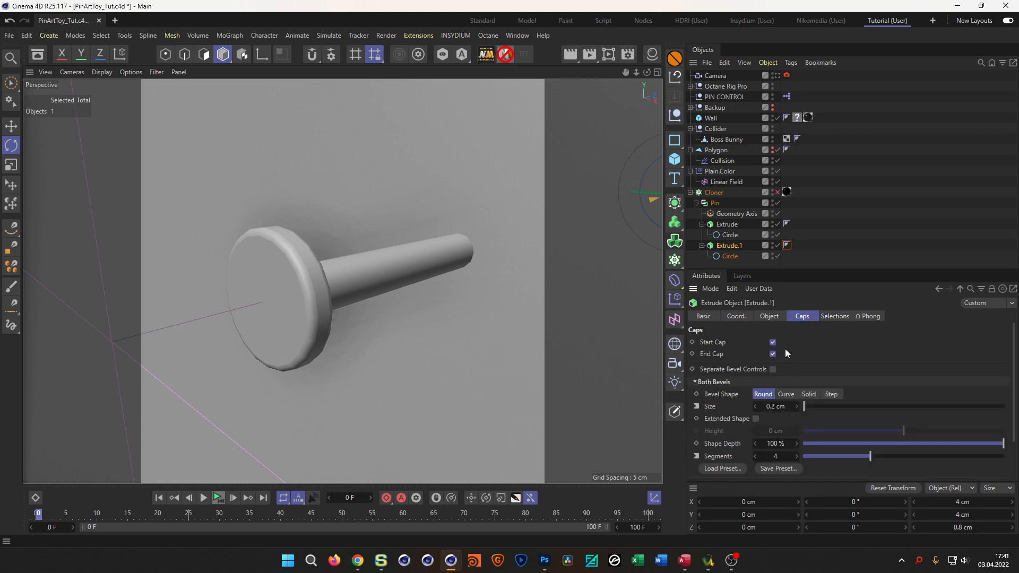
drag(825, 269, 823, 189)
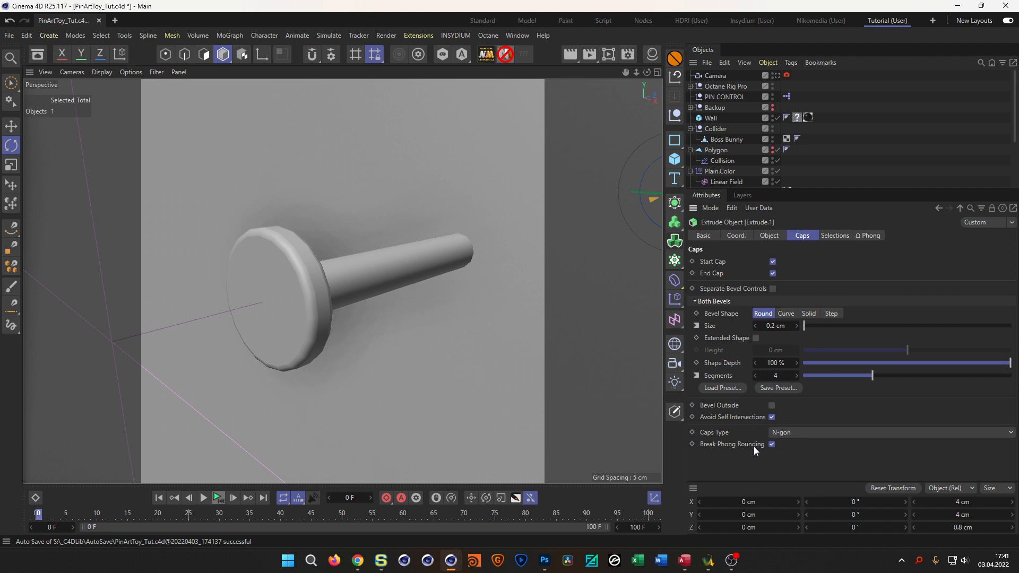
click(772, 445)
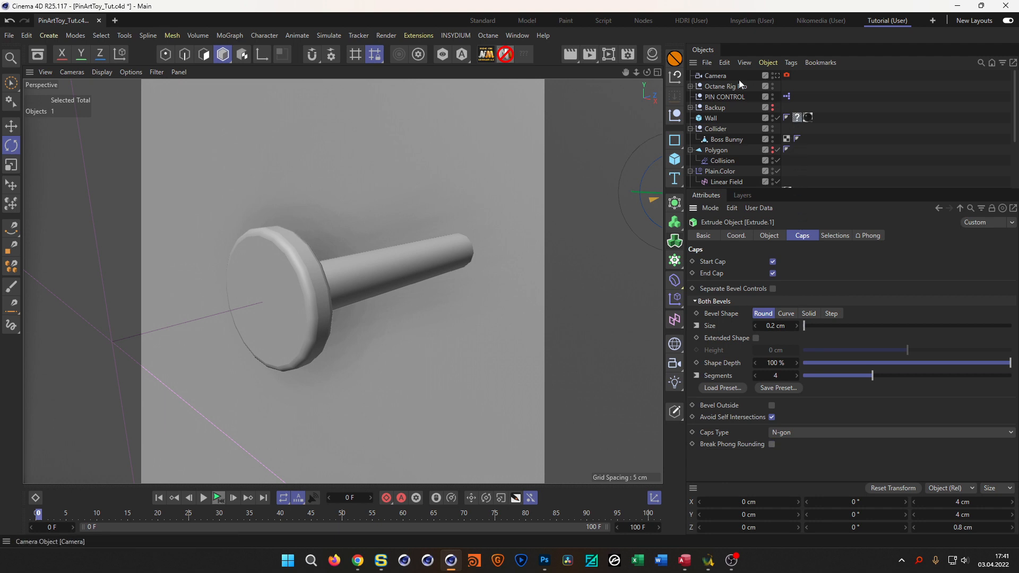
- Raise the pin head's Radius Segments to 10 in the PIN CONTROL settings
click(723, 96)
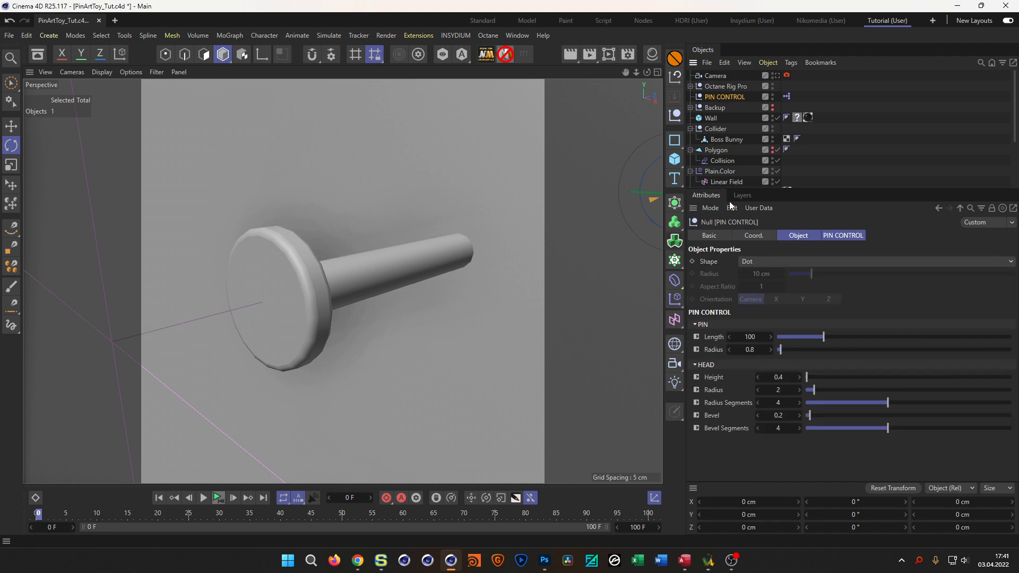
click(801, 403)
click(800, 403)
click(800, 403)
click(801, 403)
click(801, 403)
click(800, 403)
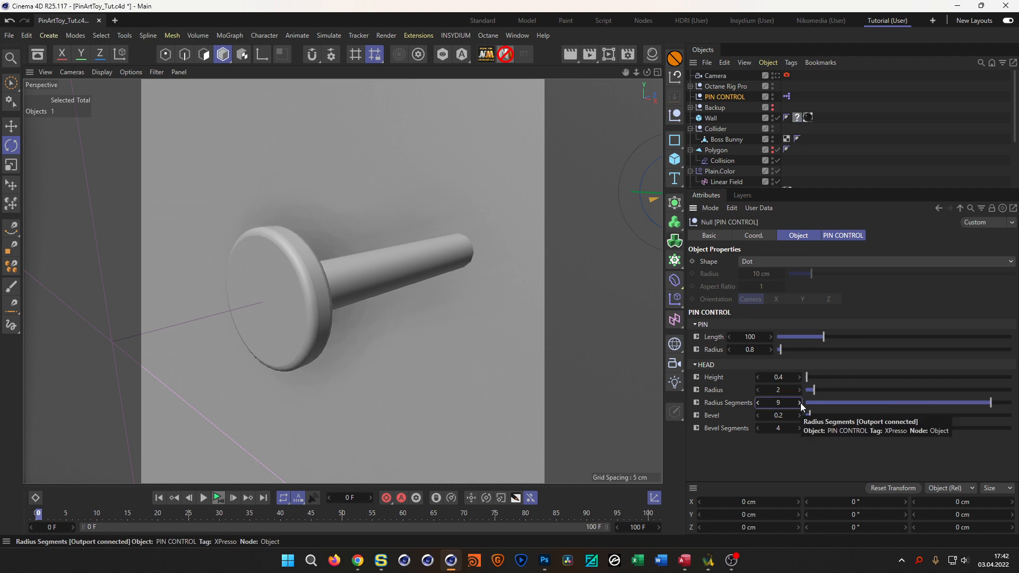
alt+drag(333, 272, 332, 302)
- Look through the scene Camera again, collapse the Cloner's hierarchy and re-enable the Cloner
click(776, 75)
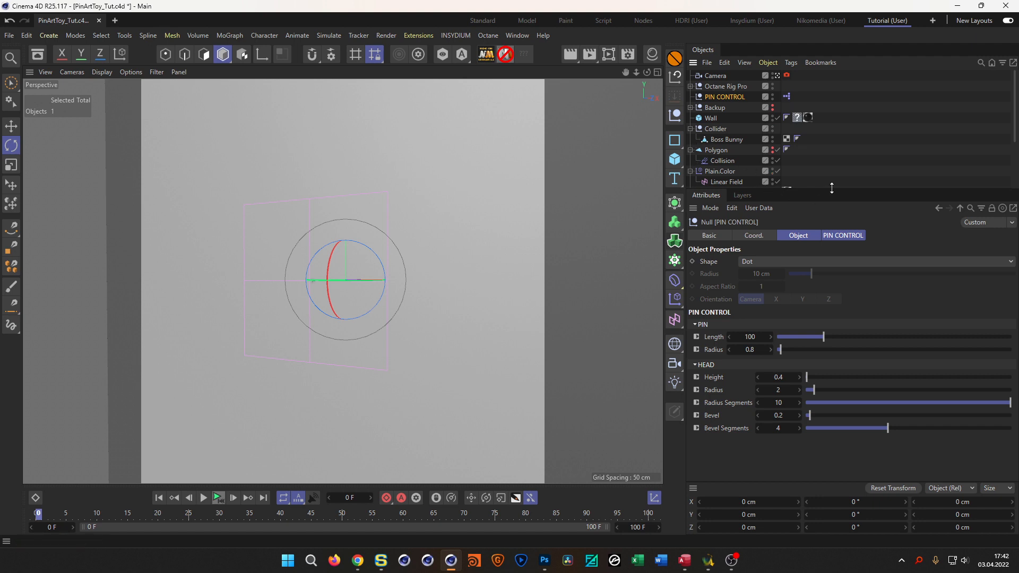
drag(830, 190, 828, 235)
click(690, 193)
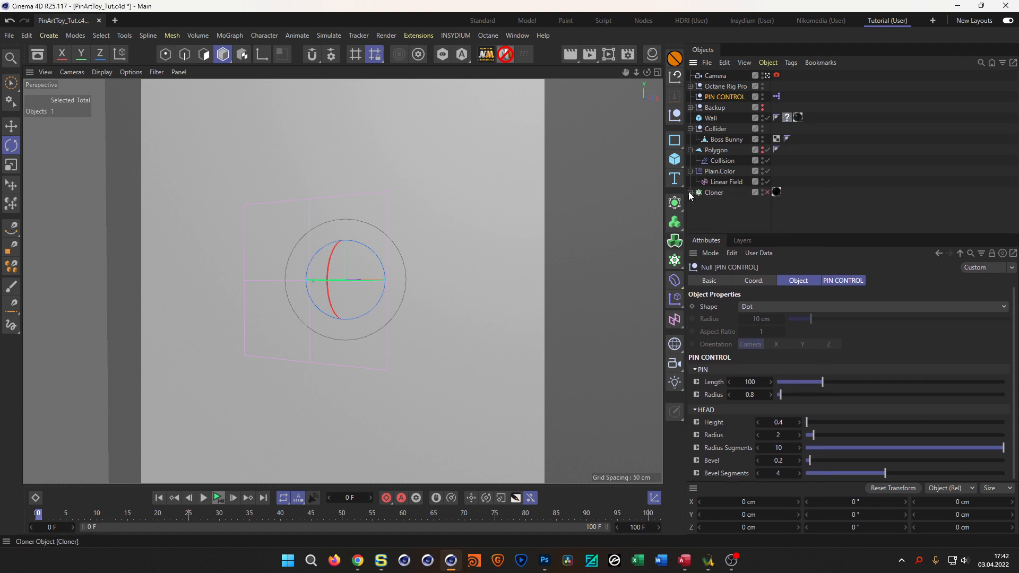
click(767, 191)
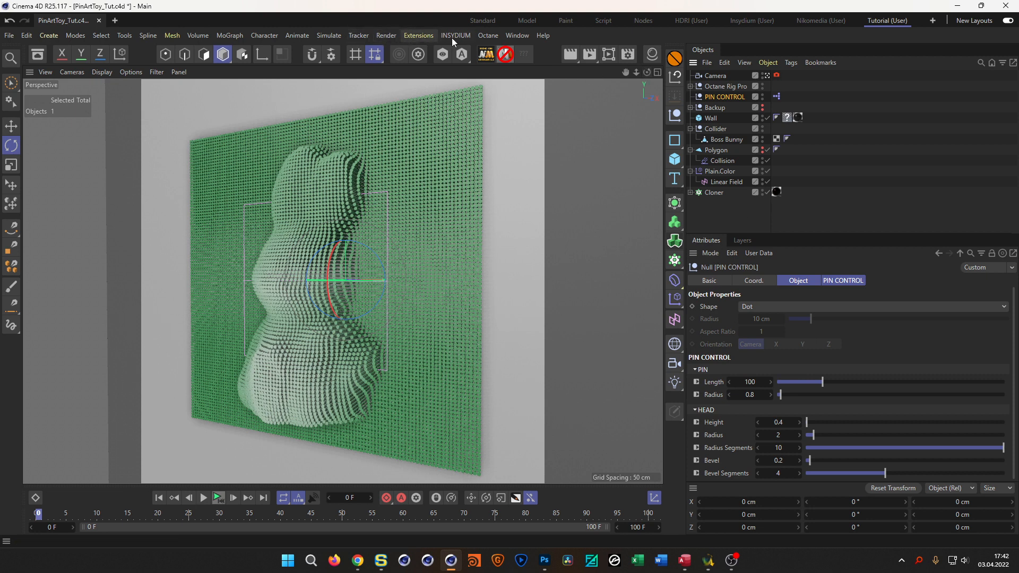
- Render the pin art bunny in the Octane Live Viewer beside the viewport and check the path tracing kernel settings
click(487, 35)
click(498, 66)
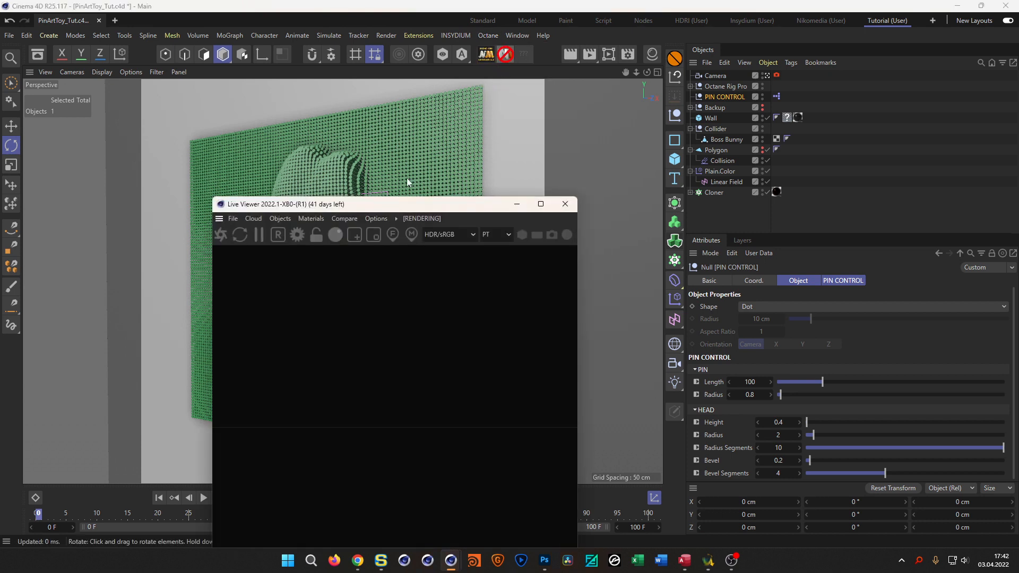
drag(368, 203, 751, 123)
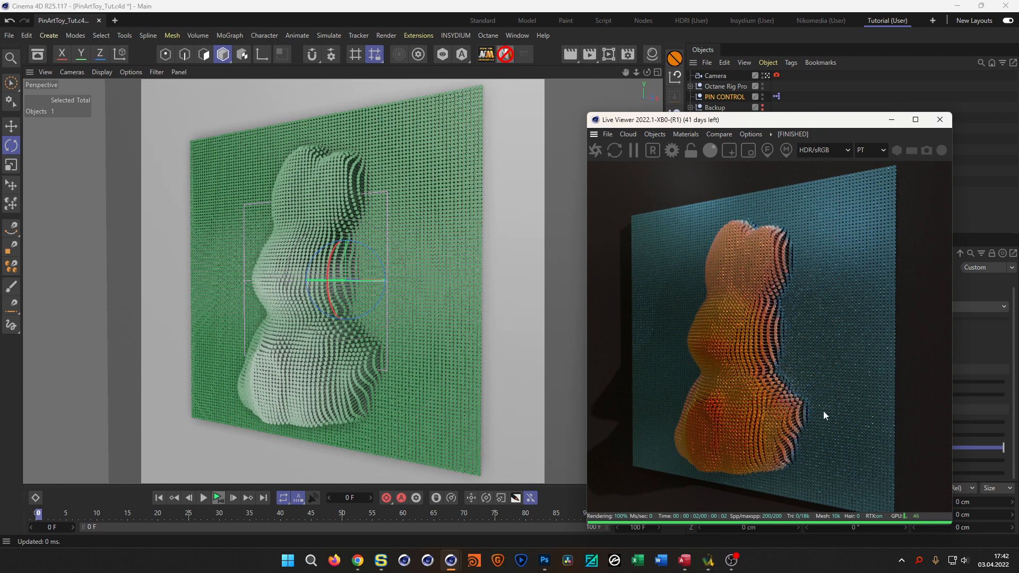
click(673, 150)
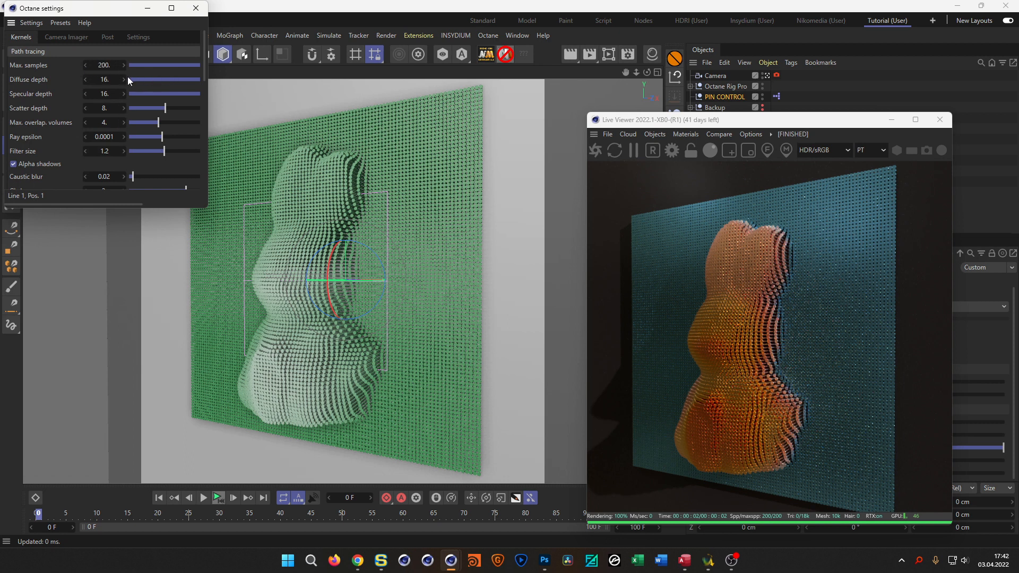
click(195, 9)
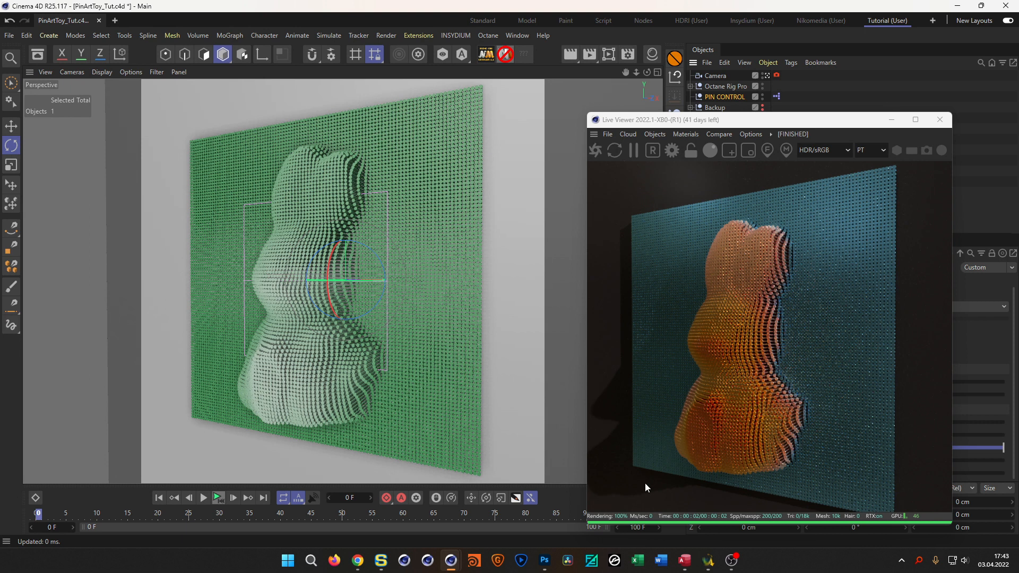
- Switch to Chrome and look over the YouTube page and description of The Pin Thing (C4D Tutorial Preview)
mouse_move(358, 569)
click(358, 501)
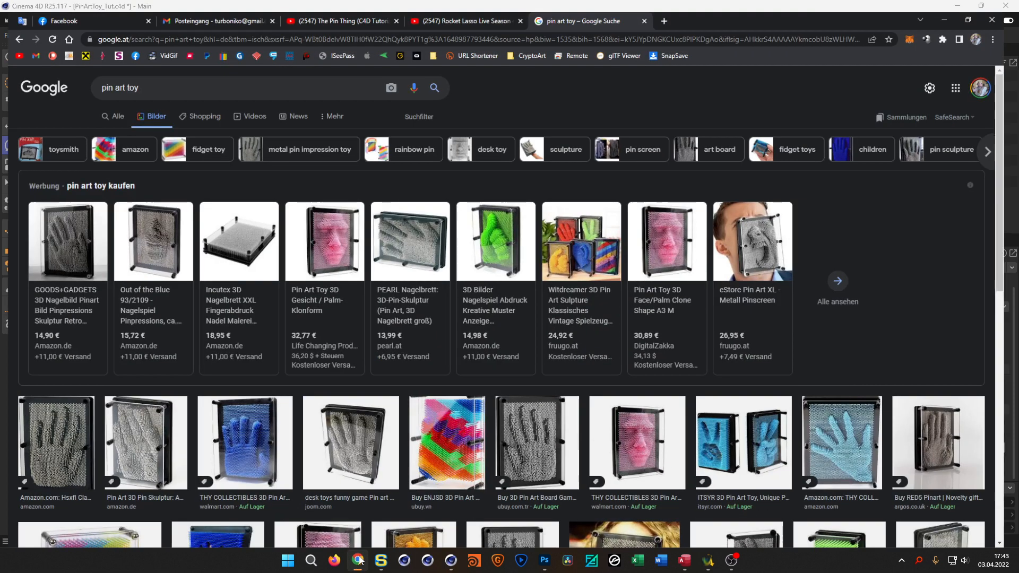
click(303, 14)
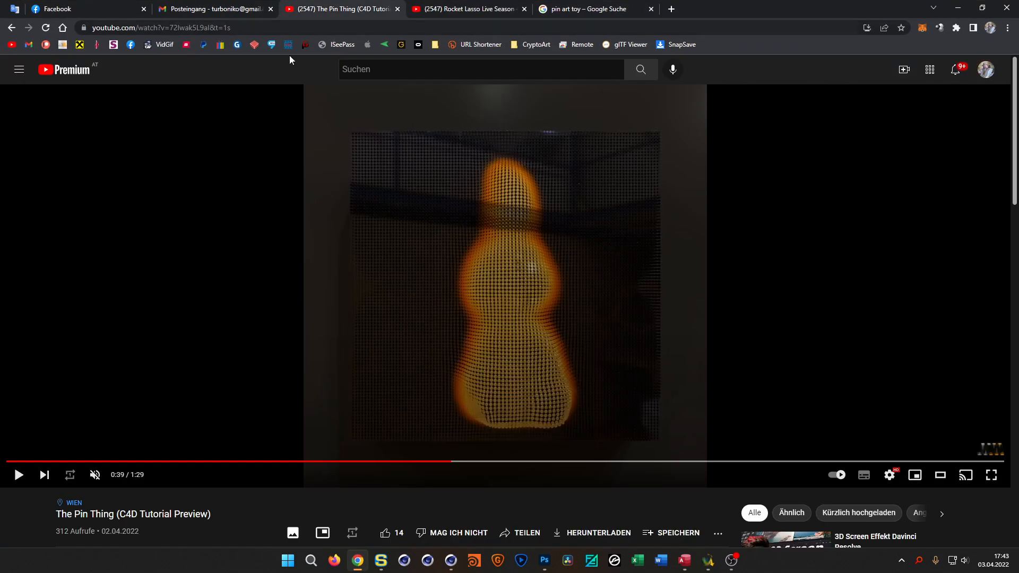
scroll(181, 196, down, 5)
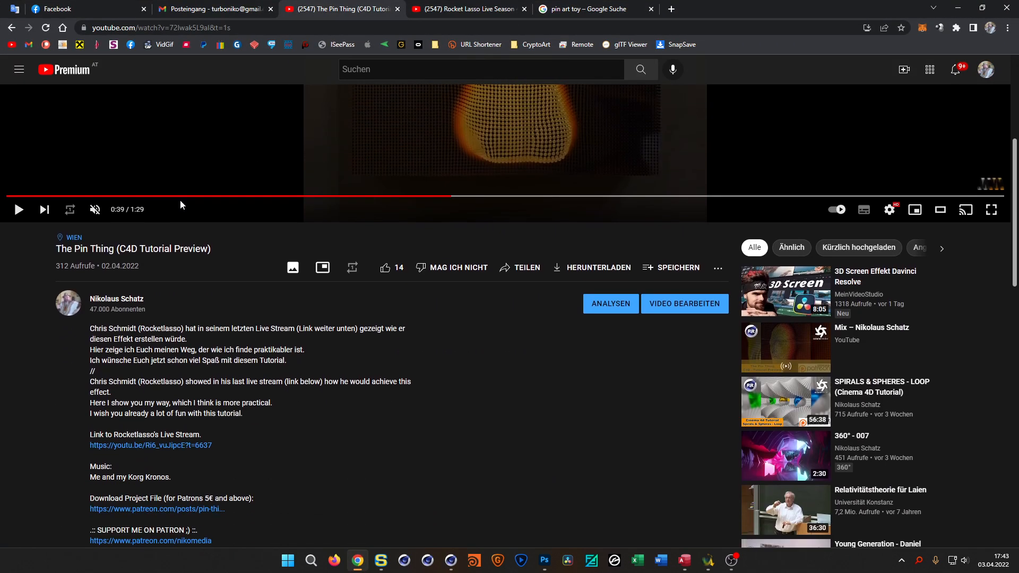
scroll(180, 205, up, 5)
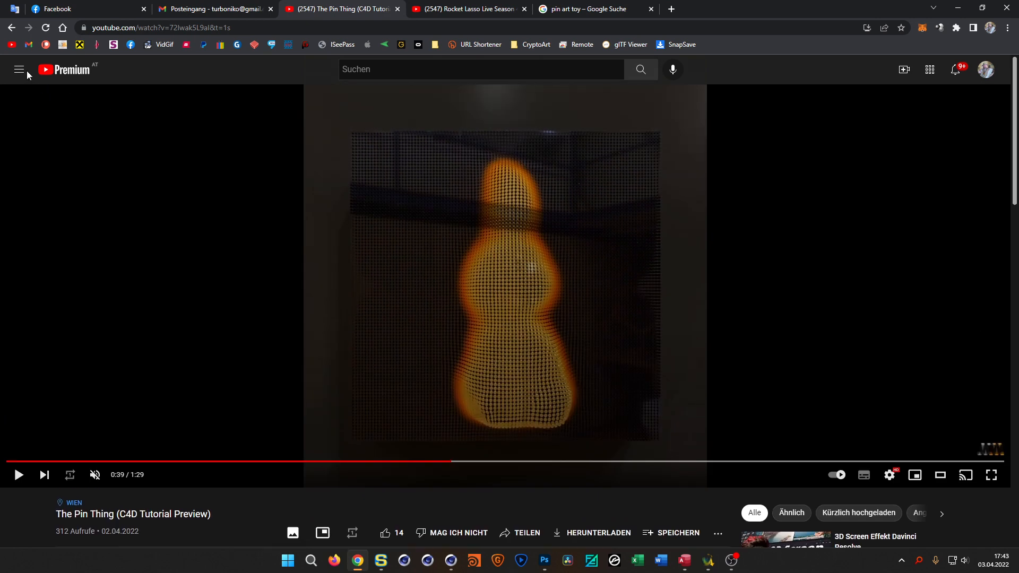
- Return to the YouTube channel's uploads, play the Slightly different Reaction-Diffusion preview and pause it
key(alt+Left)
scroll(388, 345, down, 5)
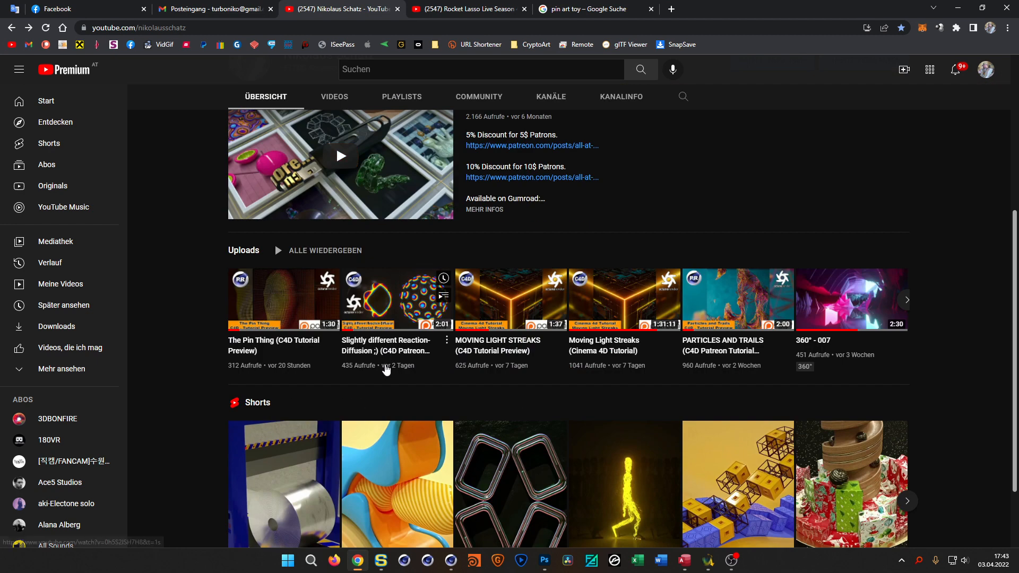
click(398, 308)
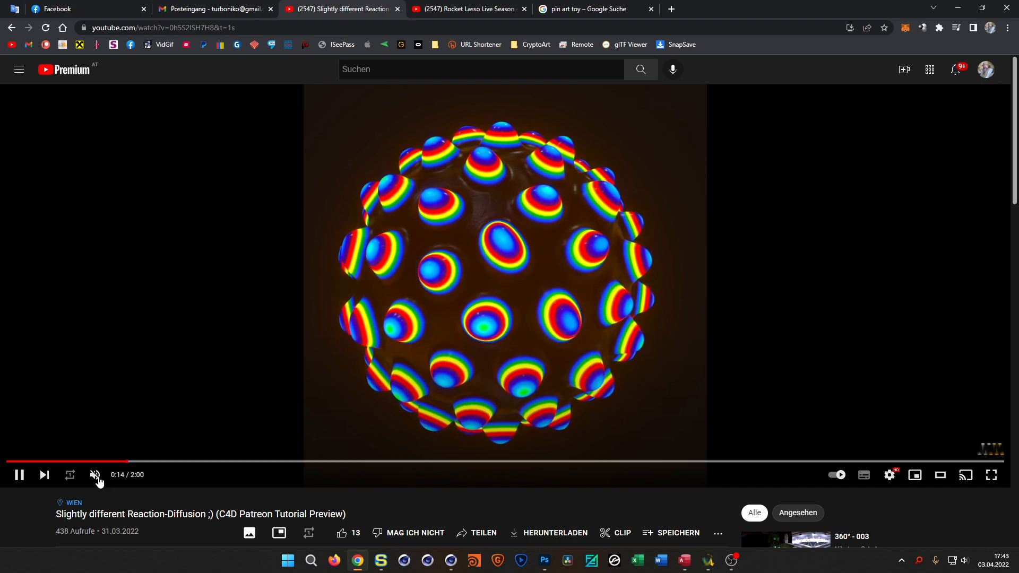
click(555, 335)
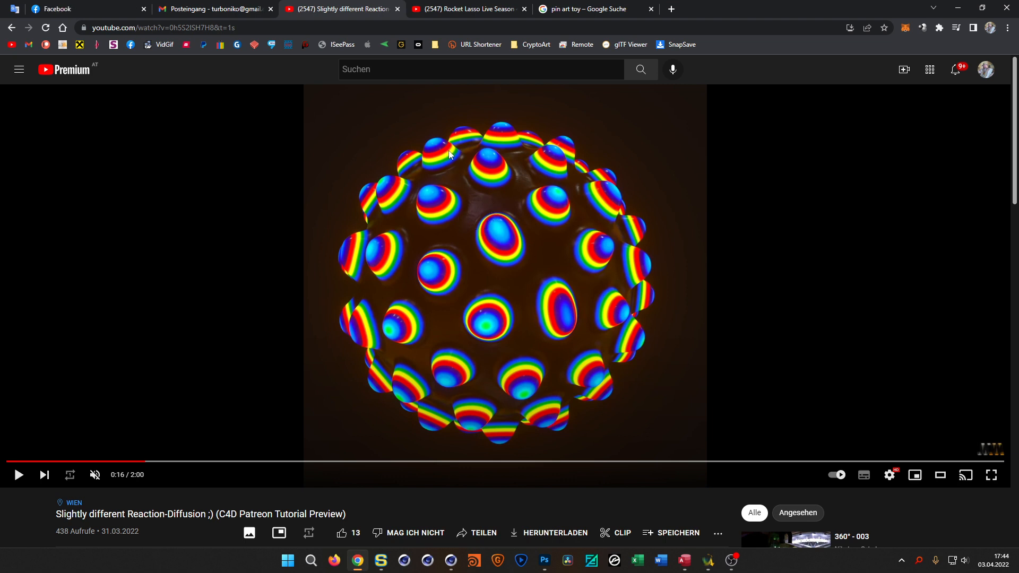
- Switch back to Cinema 4D and move the Octane Live Viewer slightly higher beside the viewport
click(962, 8)
click(899, 59)
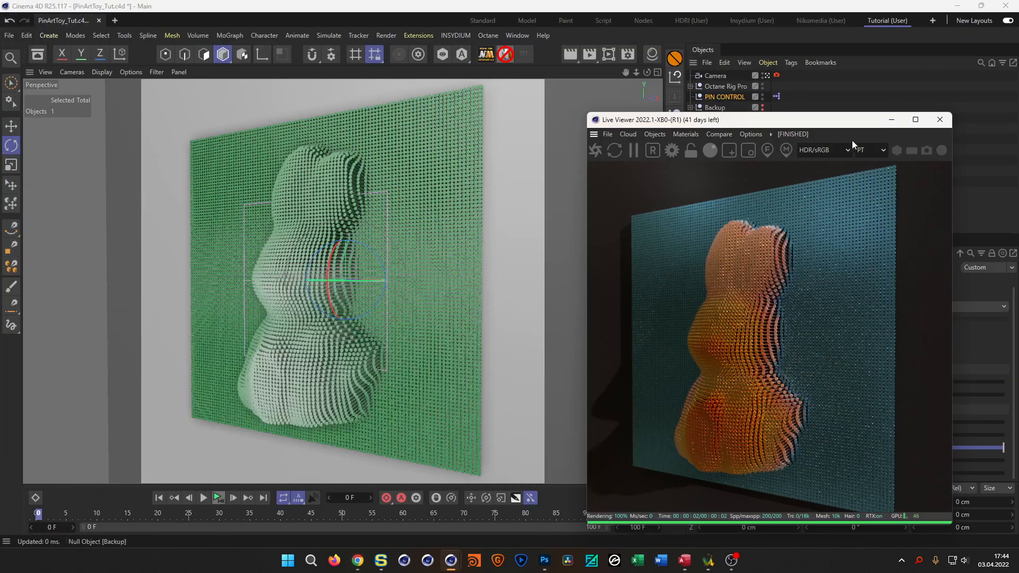
drag(826, 121, 822, 94)
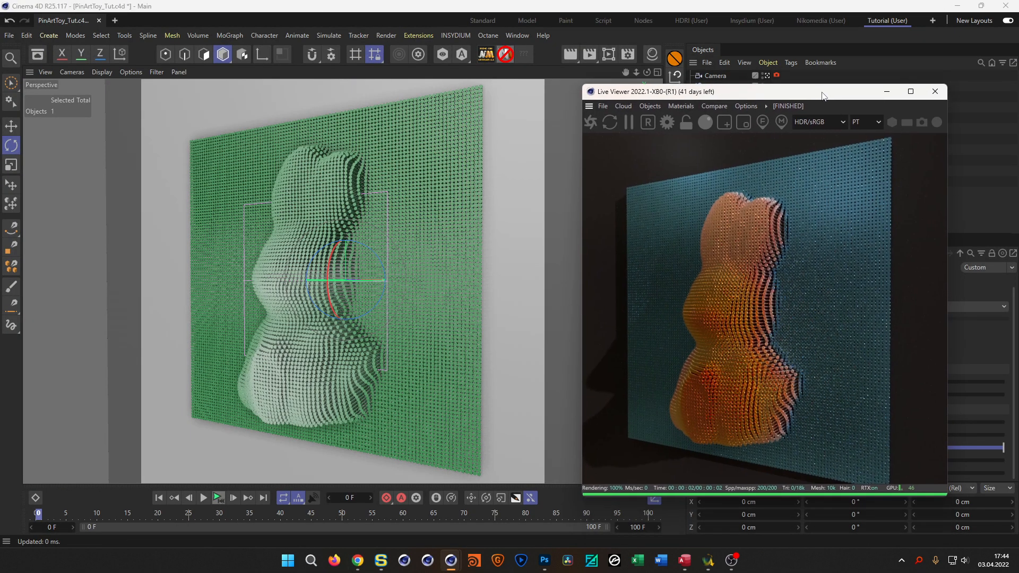